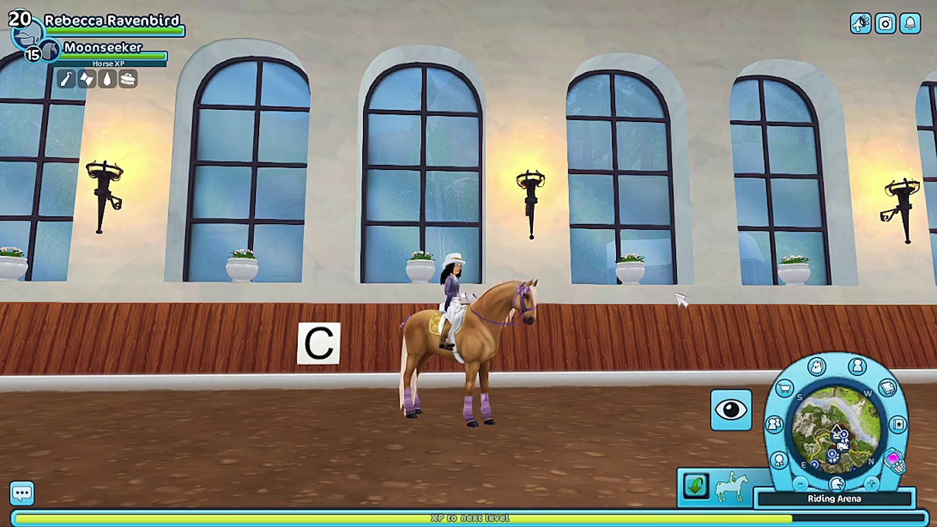
Check the character's skills panel, then zoom in on the horse in photo mode
{"action": "mouse_move", "coordinate": [527, 351]}
{"action": "left_mouse_down"}
{"action": "mouse_move", "coordinate": [449, 371]}
{"action": "mouse_move", "coordinate": [512, 349]}
{"action": "mouse_move", "coordinate": [527, 356]}
{"action": "left_mouse_up"}
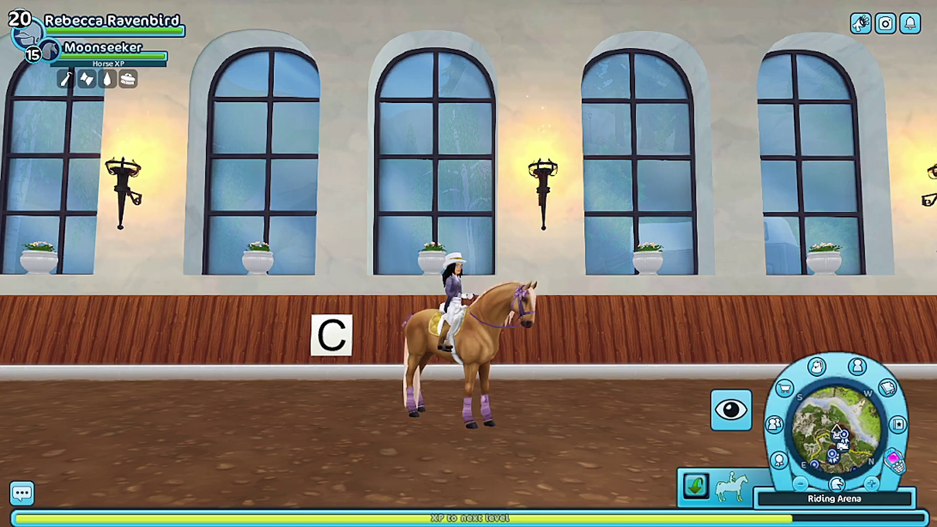
{"action": "left_click", "coordinate": [131, 32]}
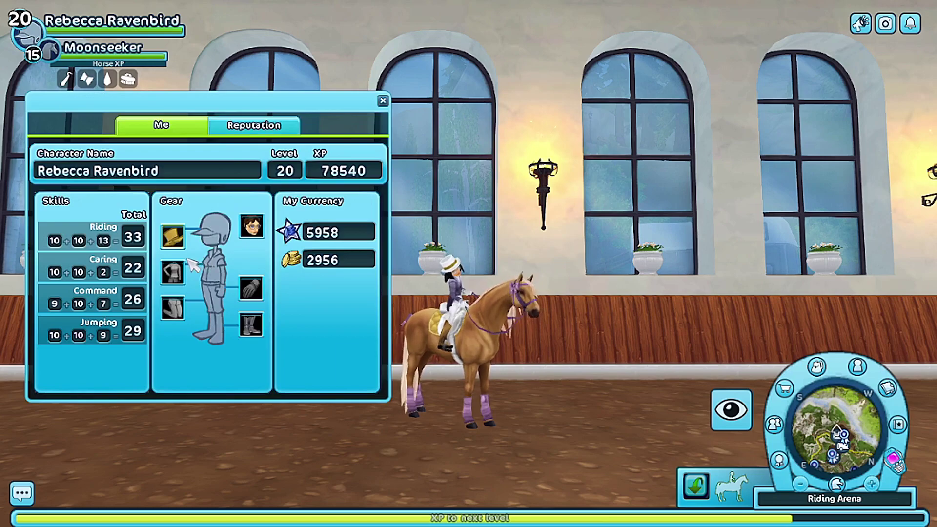
{"action": "mouse_move", "coordinate": [180, 307]}
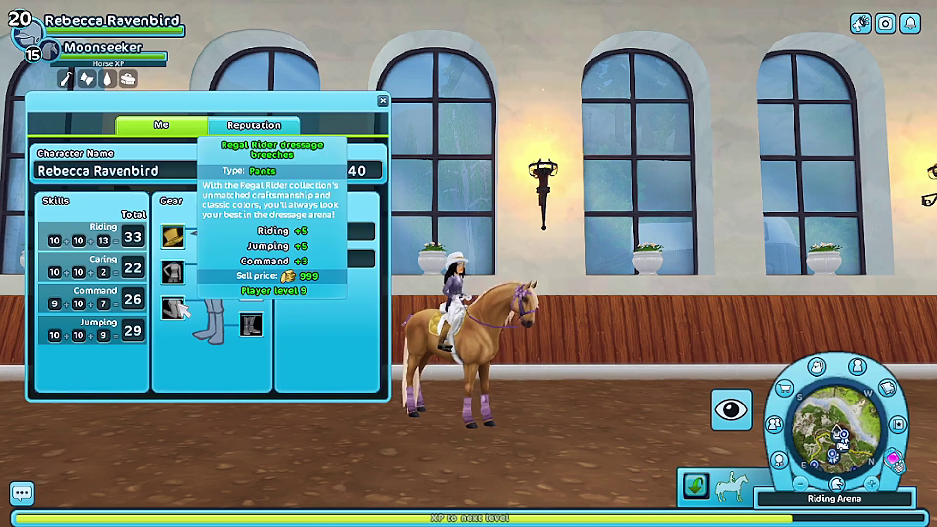
{"action": "mouse_move", "coordinate": [249, 295]}
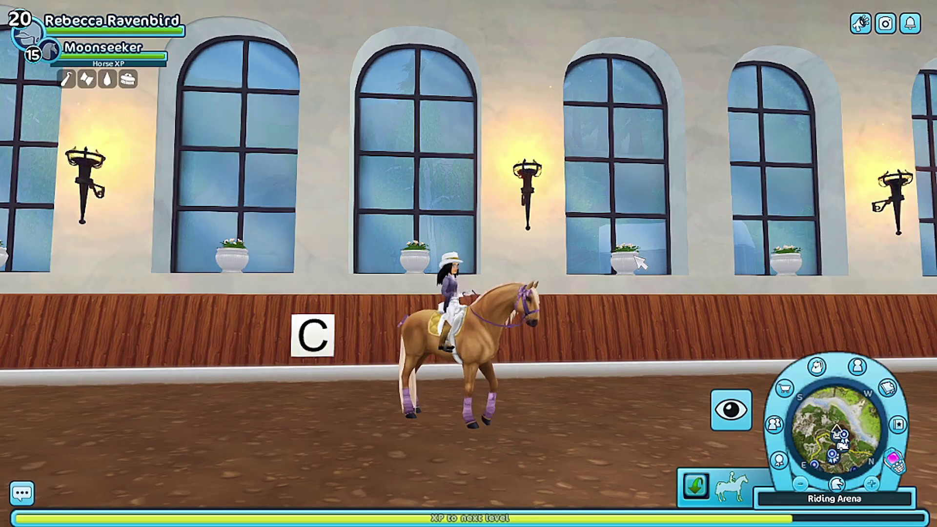
{"action": "key", "text": "p"}
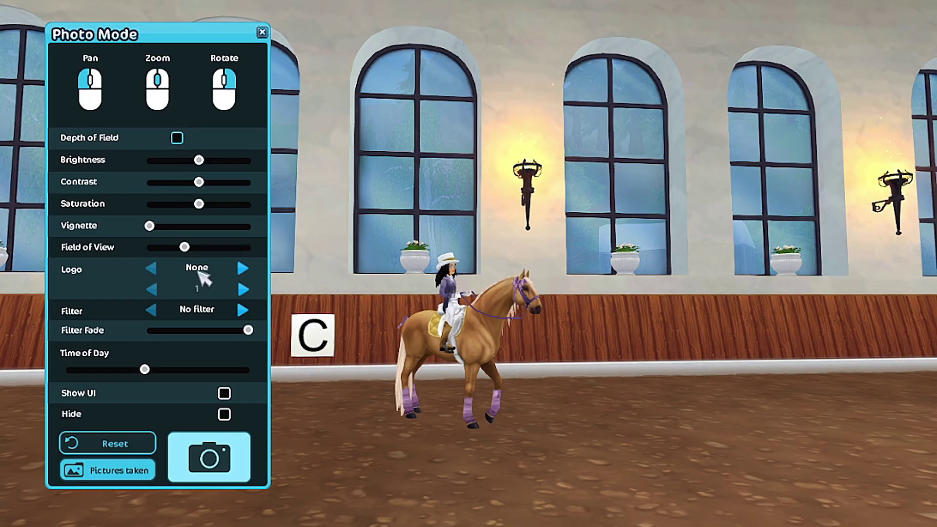
{"action": "left_click_drag", "start_coordinate": [184, 247], "coordinate": [172, 247]}
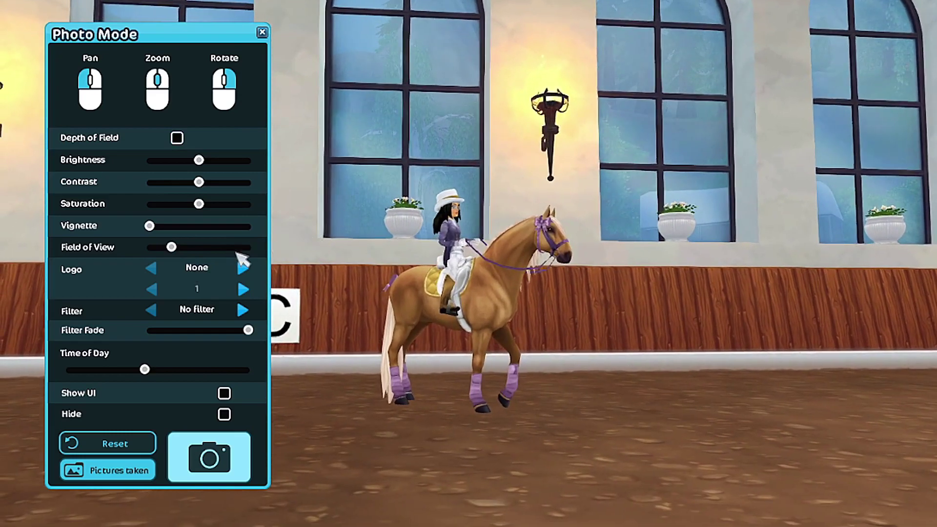
{"action": "left_click_drag", "start_coordinate": [171, 245], "coordinate": [172, 247]}
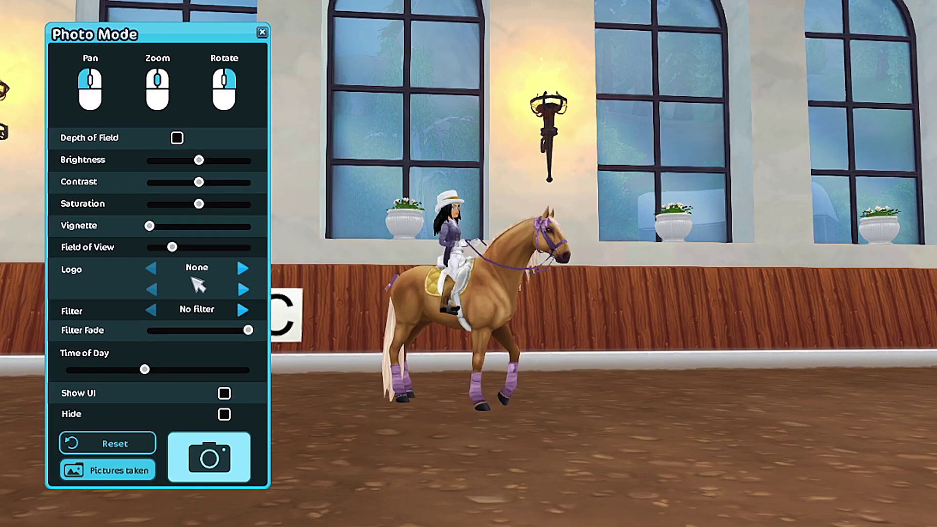
{"action": "left_click_drag", "start_coordinate": [170, 247], "coordinate": [154, 247]}
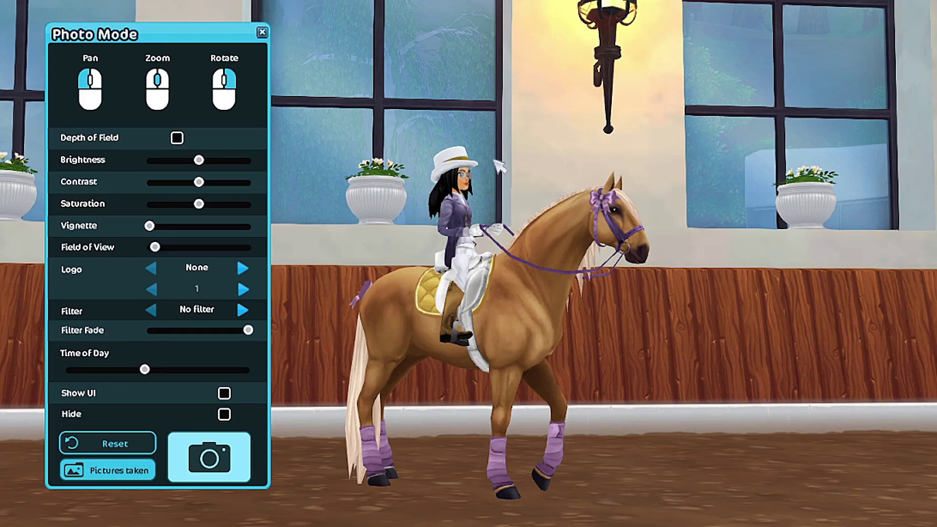
{"action": "key", "text": "Escape"}
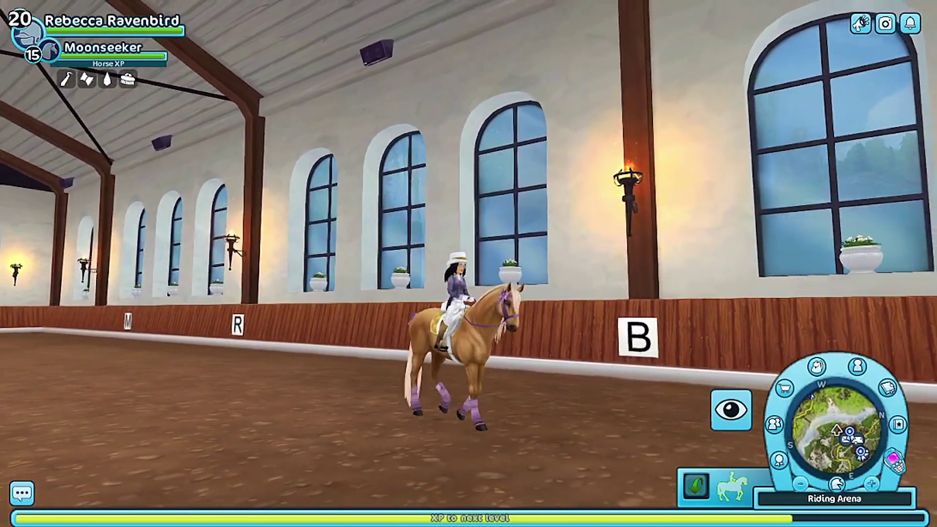
Walk the horse along the arena wall, turn right twice, and ride down the long wall
{"action": "key", "text": "w"}
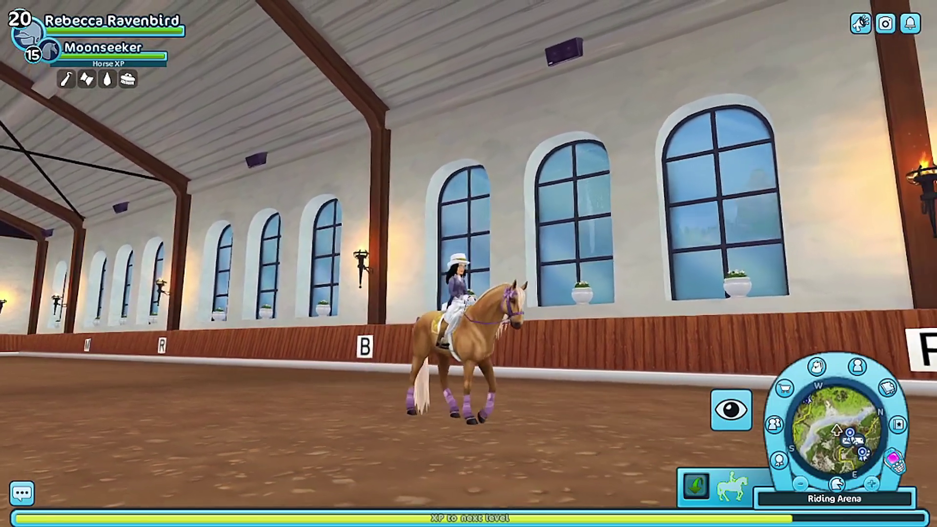
{"action": "key", "text": "w"}
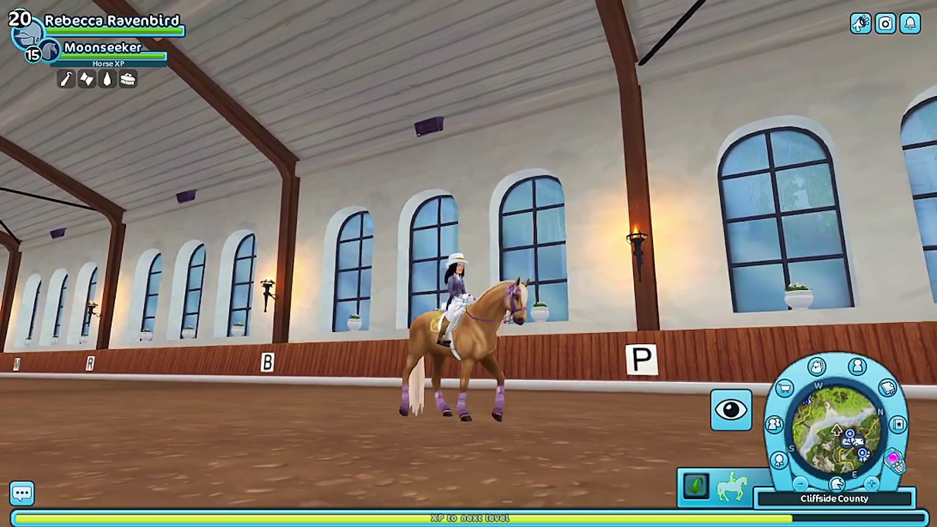
{"action": "key", "text": "w"}
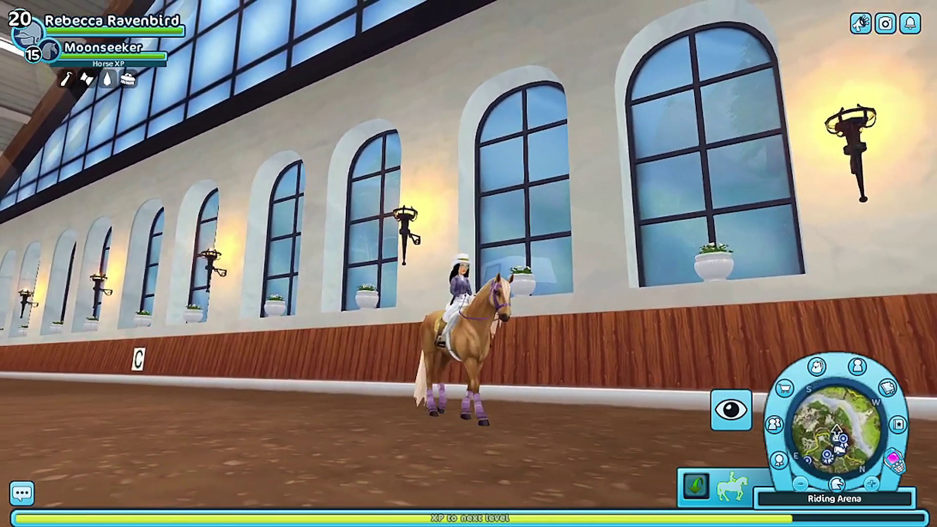
{"action": "key", "text": "d"}
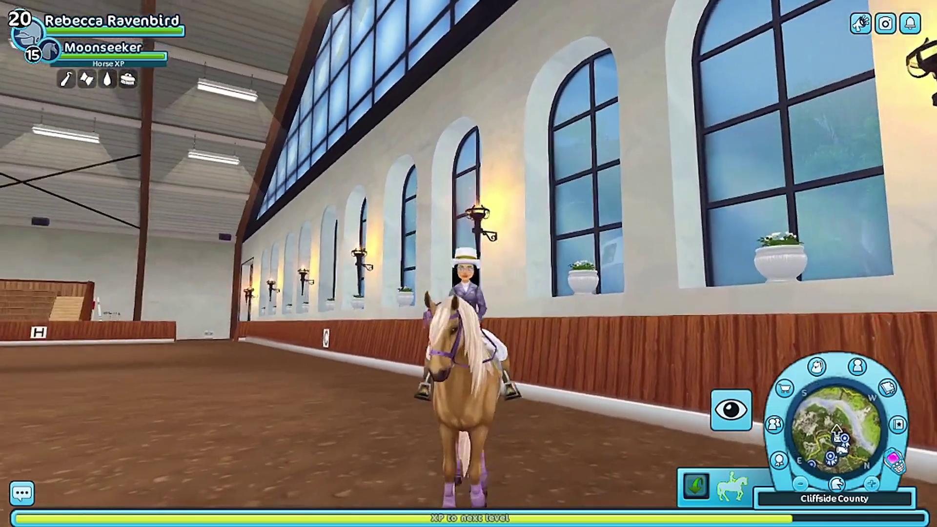
{"action": "key", "text": "d"}
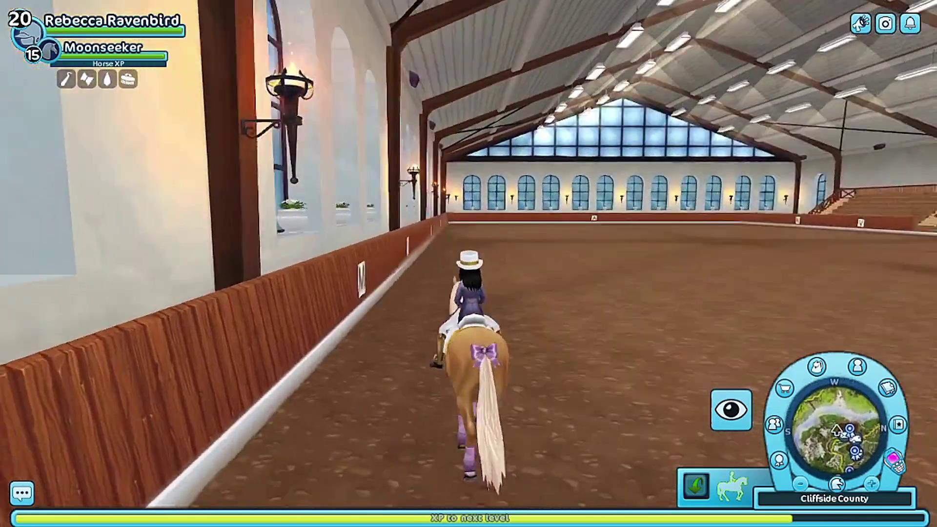
{"action": "key", "text": "w"}
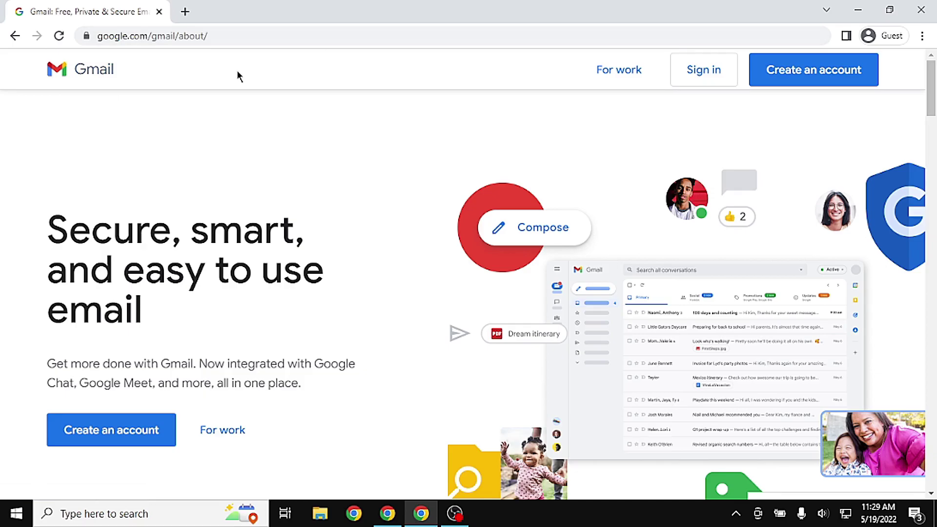
Create a Google account named Lavendar Hooves, entering a username and password
{"action": "left_click", "coordinate": [798, 85]}
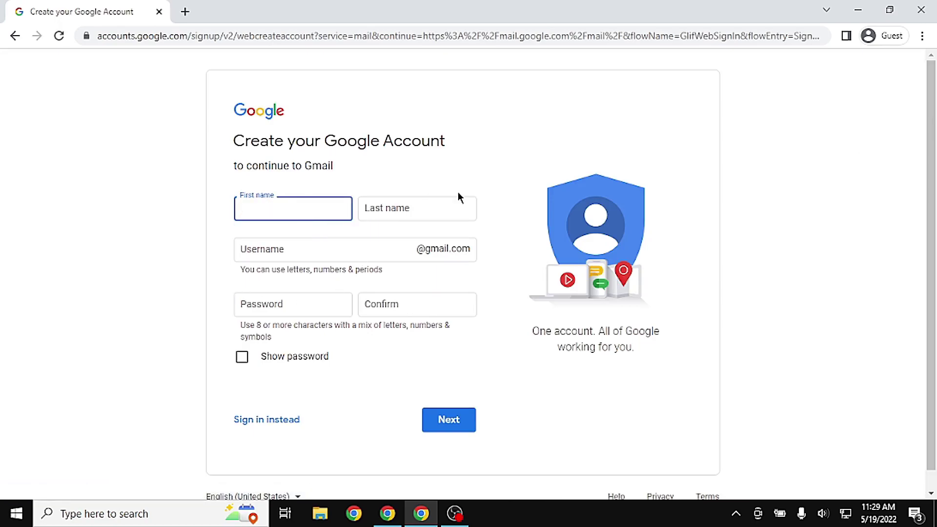
{"action": "type", "text": "Lavendar"}
{"action": "key", "text": "Tab"}
{"action": "type", "text": "Hooves"}
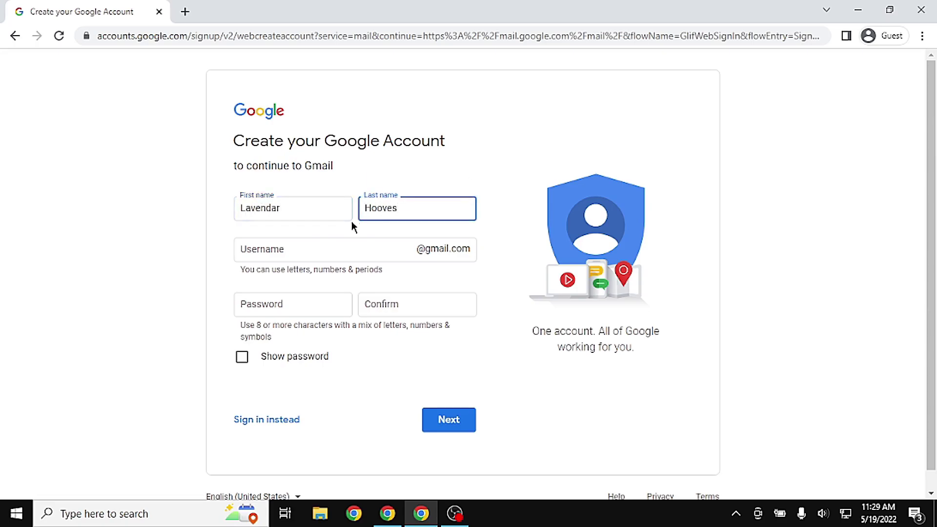
{"action": "left_click", "coordinate": [292, 259]}
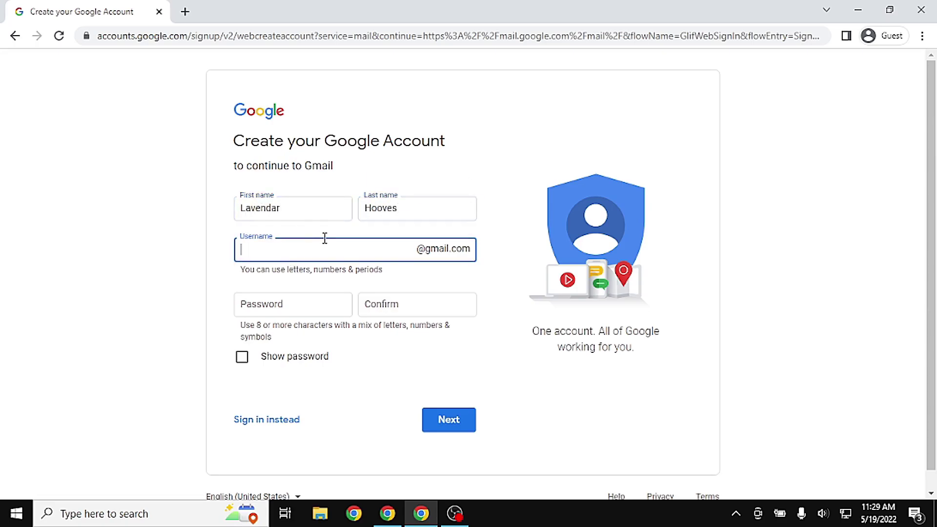
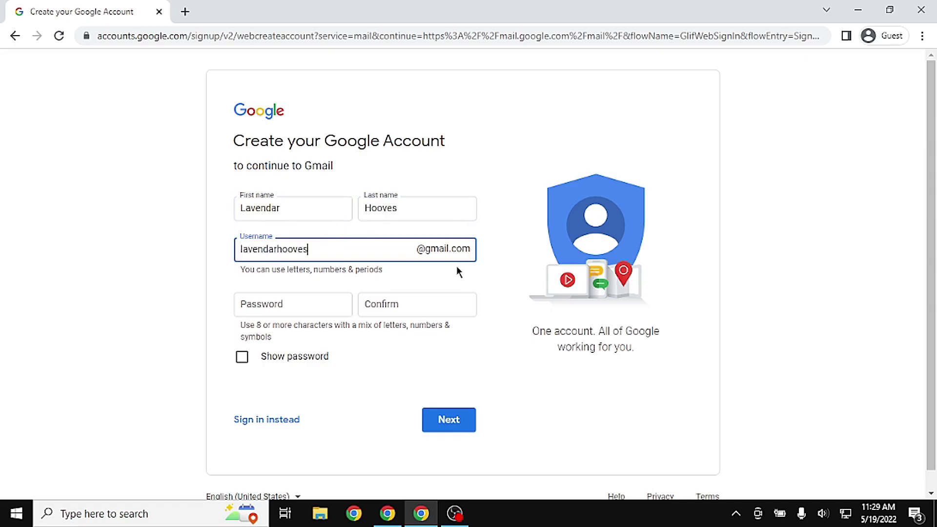
{"action": "left_click", "coordinate": [324, 268]}
{"action": "left_click", "coordinate": [356, 255]}
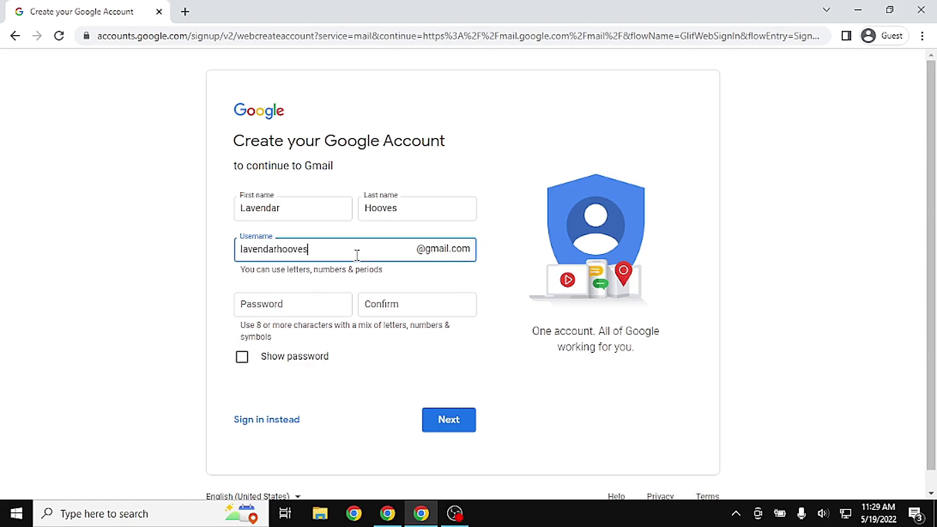
{"action": "left_click", "coordinate": [315, 307]}
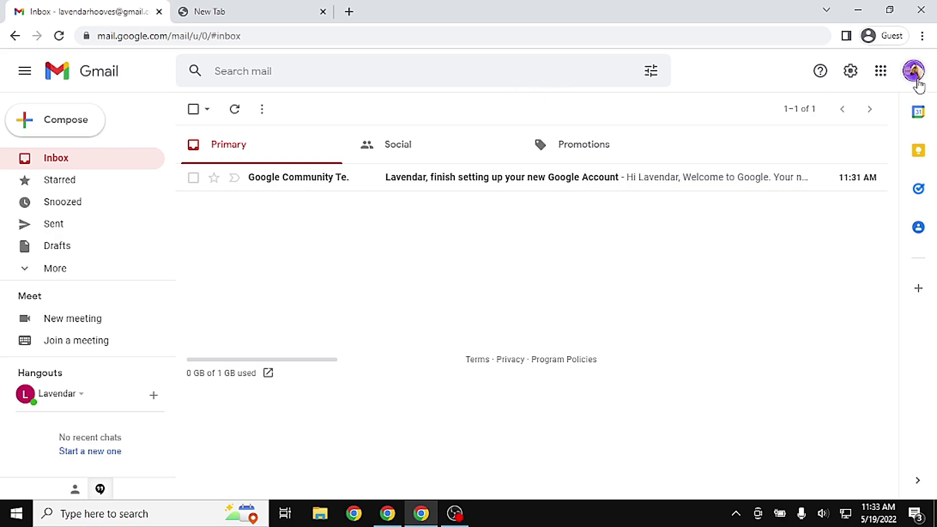
Check the new account's profile picture in the avatar popup and close it
{"action": "left_click", "coordinate": [913, 71]}
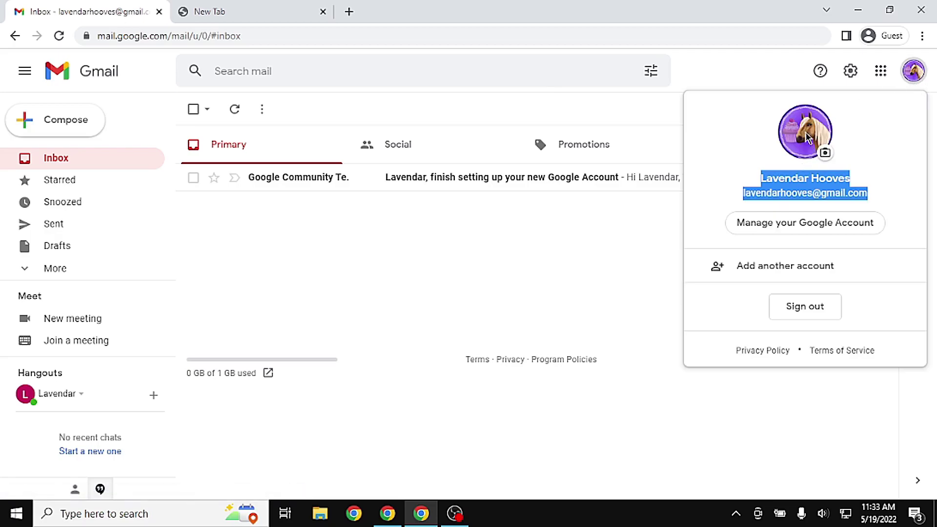
{"action": "left_click", "coordinate": [824, 153]}
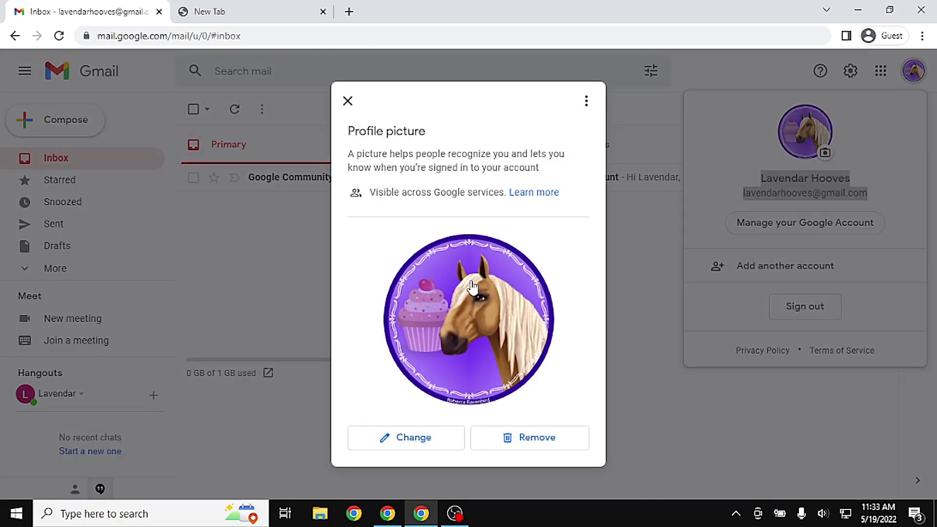
{"action": "left_click", "coordinate": [662, 270]}
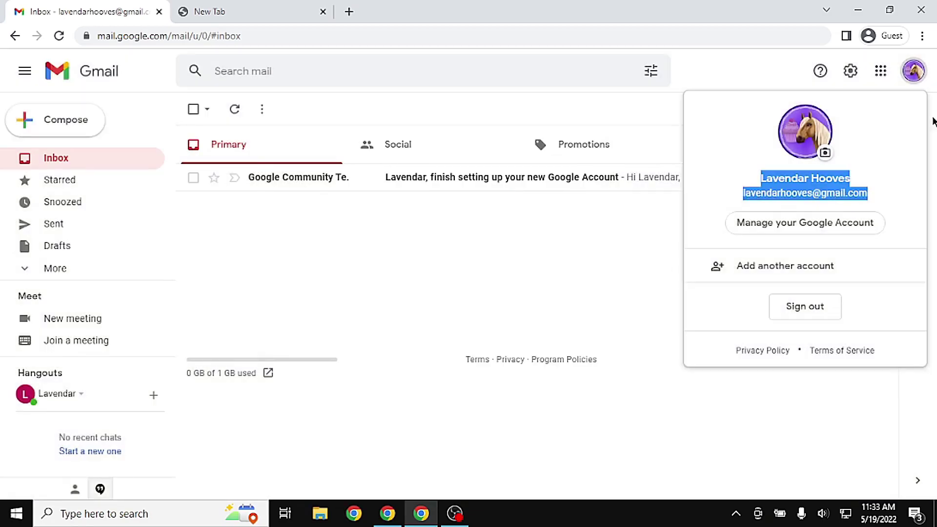
{"action": "left_click", "coordinate": [471, 101]}
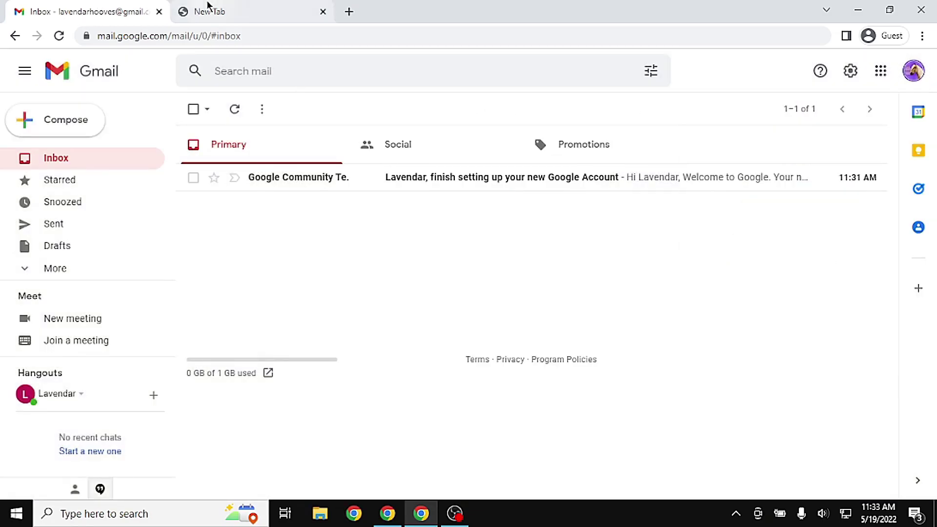
Load wix.com in the empty new tab
{"action": "left_click", "coordinate": [243, 6]}
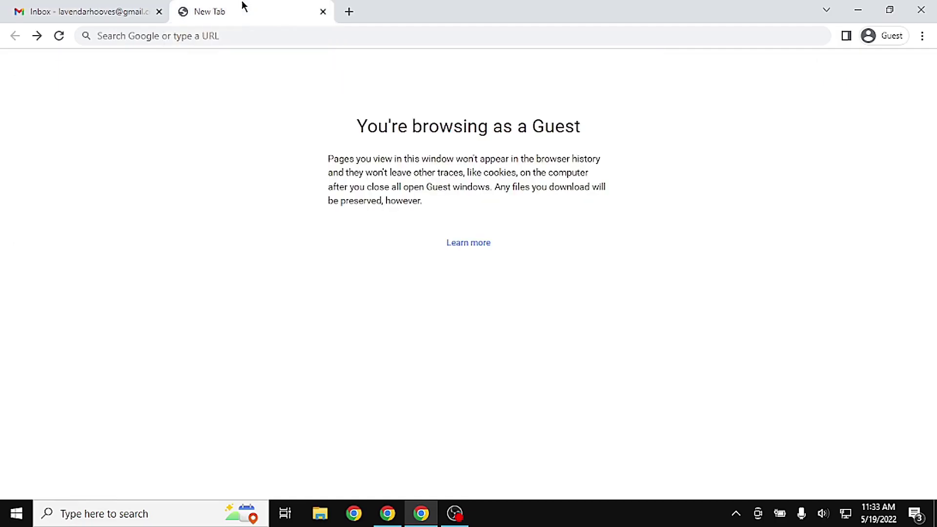
{"action": "left_click", "coordinate": [237, 31]}
{"action": "type", "text": "wix.com"}
{"action": "key", "text": "Return"}
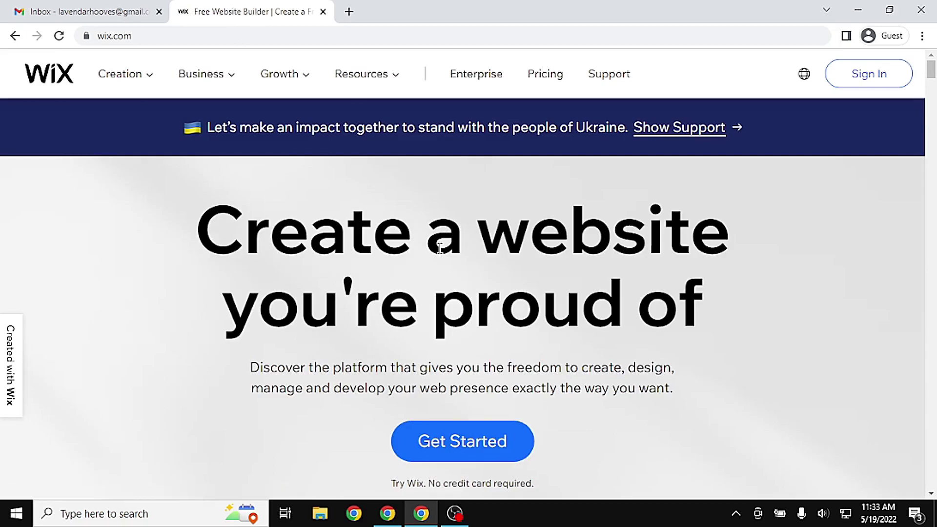
Sign up for Wix with Continue with Google, picking the new account
{"action": "left_click", "coordinate": [433, 454]}
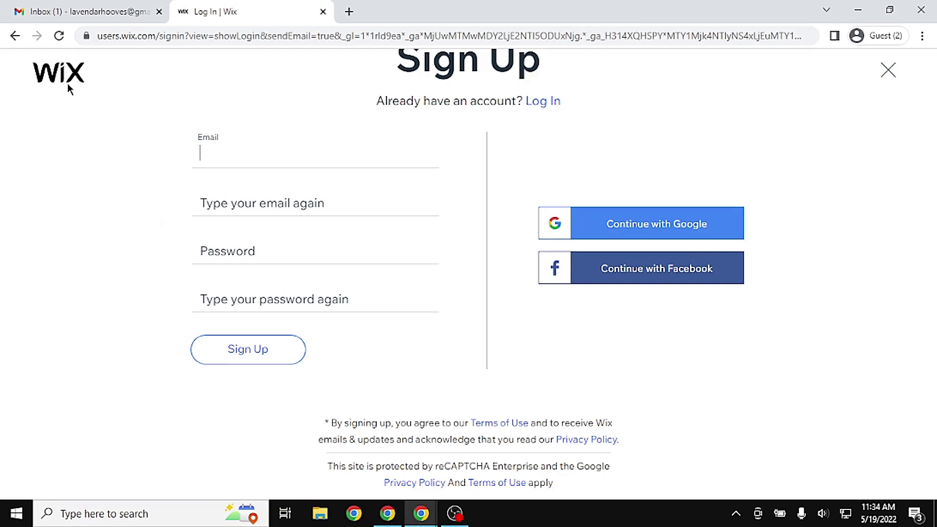
{"action": "left_click", "coordinate": [630, 223]}
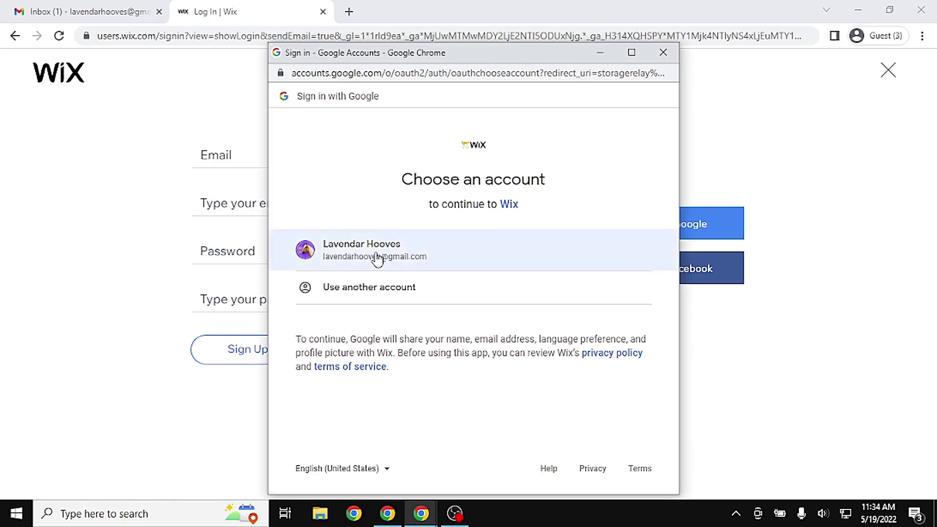
{"action": "left_click", "coordinate": [399, 252]}
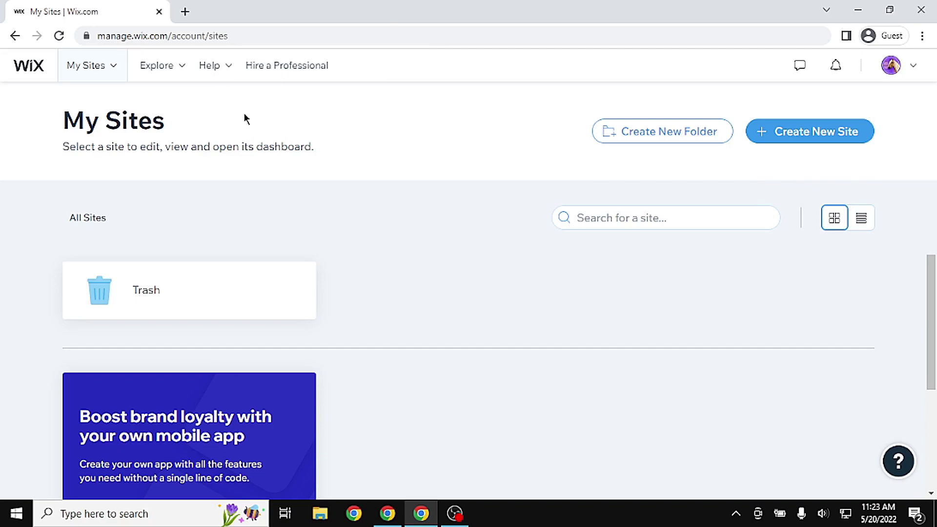
Start a new site, skip the site type and features questions, and choose Edit a Template
{"action": "left_click", "coordinate": [787, 139]}
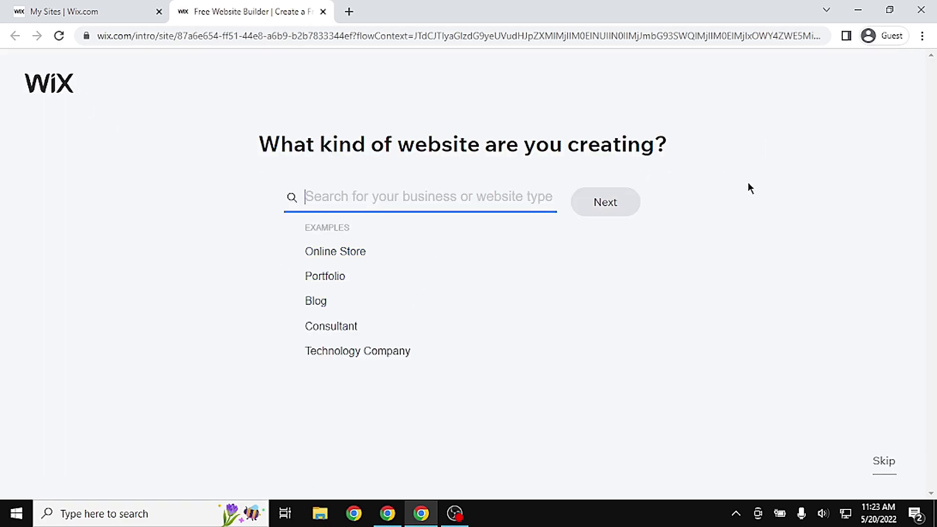
{"action": "left_click", "coordinate": [881, 473]}
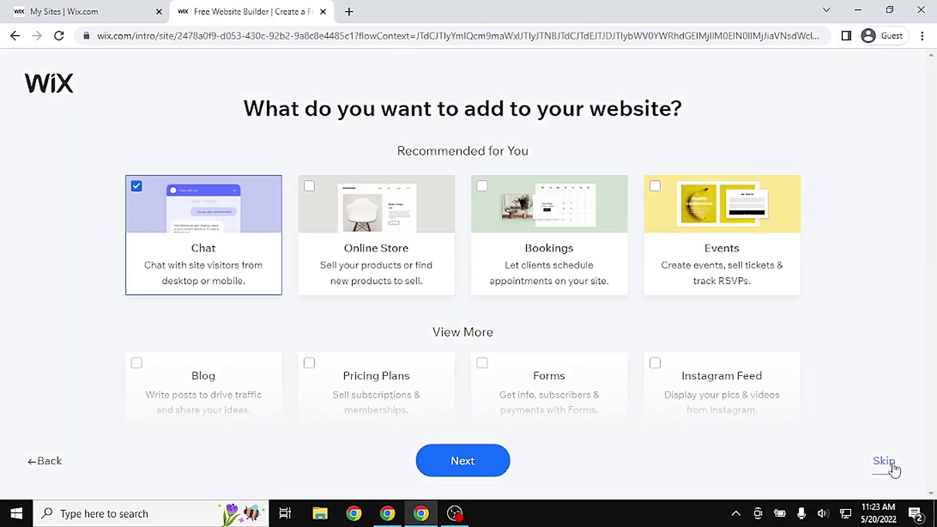
{"action": "left_click", "coordinate": [893, 463]}
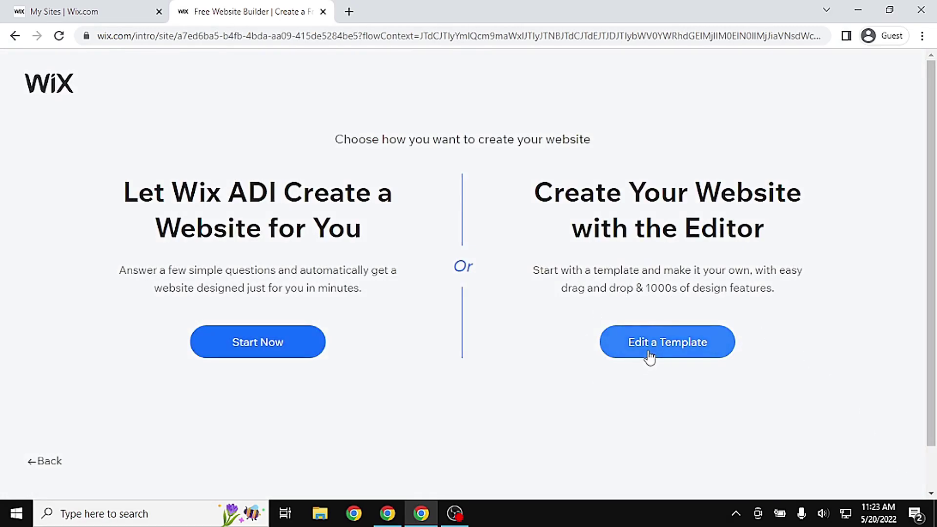
{"action": "double_click", "coordinate": [130, 192]}
{"action": "left_click_drag", "start_coordinate": [244, 221], "coordinate": [384, 238]}
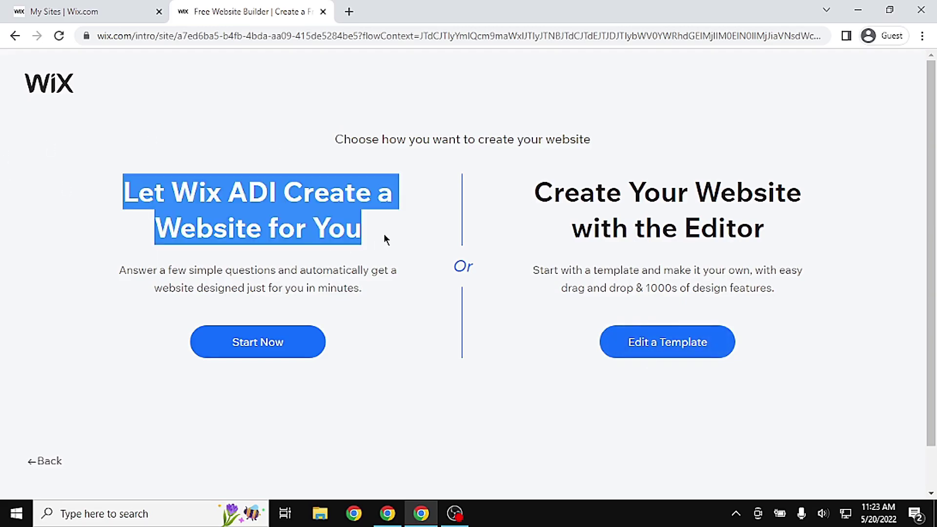
{"action": "left_click", "coordinate": [703, 349]}
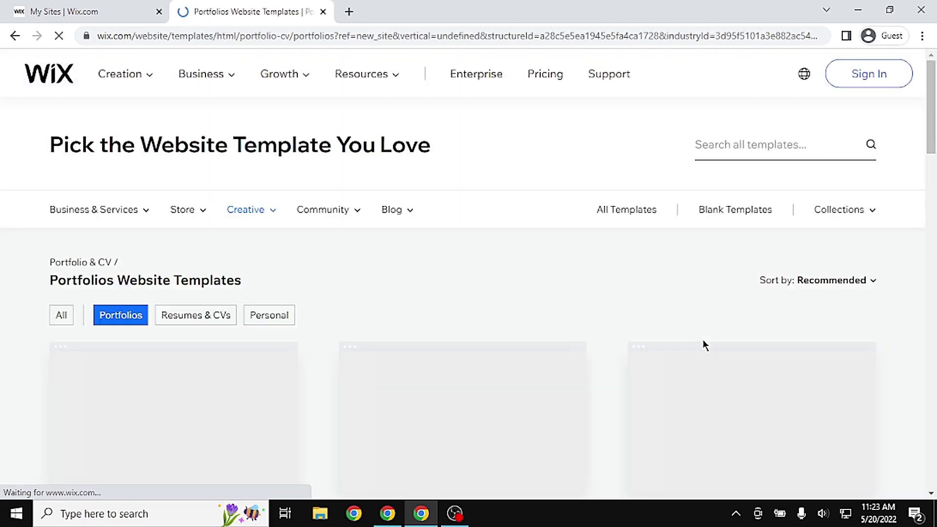
Show and browse all Portfolio & CV templates from the Creative menu, then add a new tab
{"action": "mouse_move", "coordinate": [932, 121]}
{"action": "left_mouse_down"}
{"action": "mouse_move", "coordinate": [934, 292]}
{"action": "mouse_move", "coordinate": [935, 132]}
{"action": "left_mouse_up"}
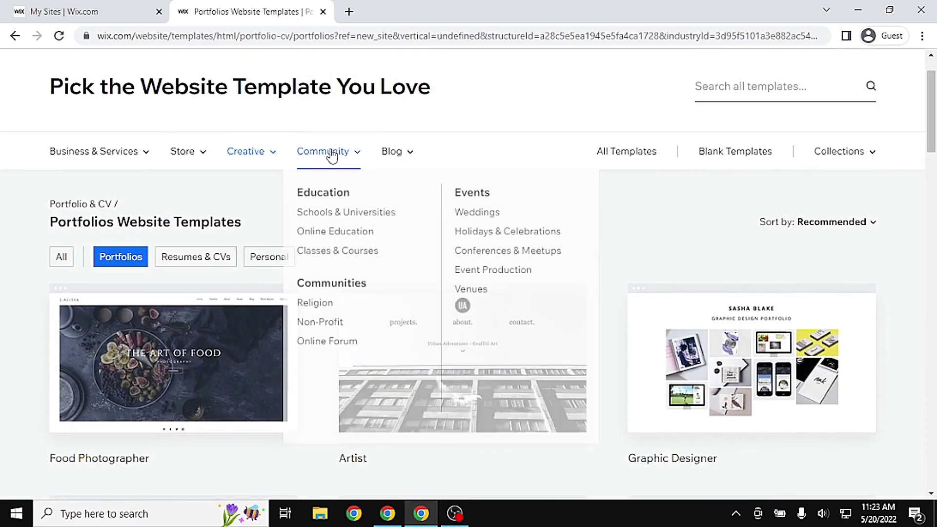
{"action": "mouse_move", "coordinate": [235, 152]}
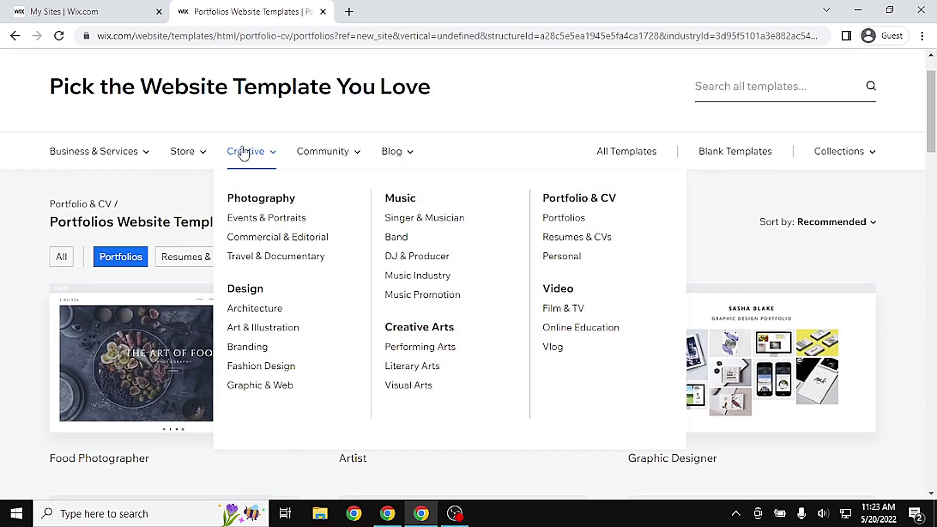
{"action": "left_click", "coordinate": [607, 198]}
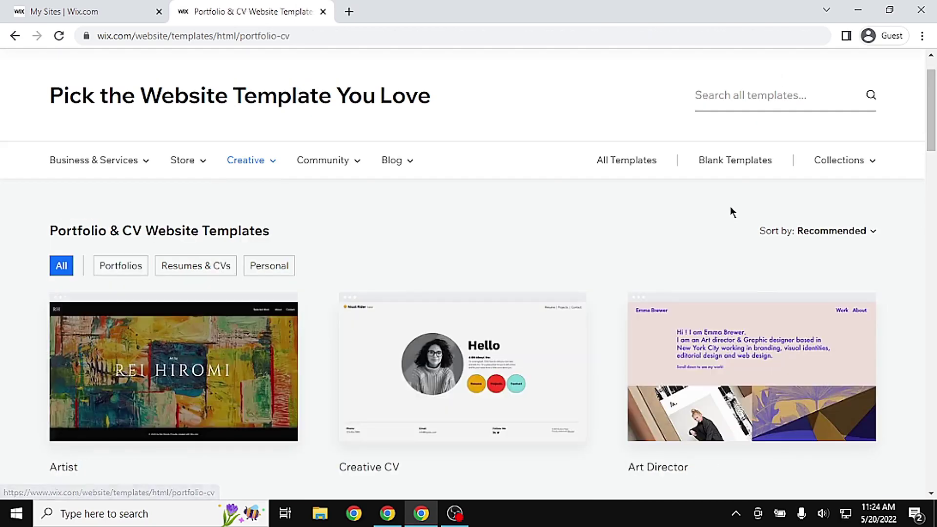
{"action": "scroll", "coordinate": [732, 212], "scroll_direction": "down", "scroll_amount": 20}
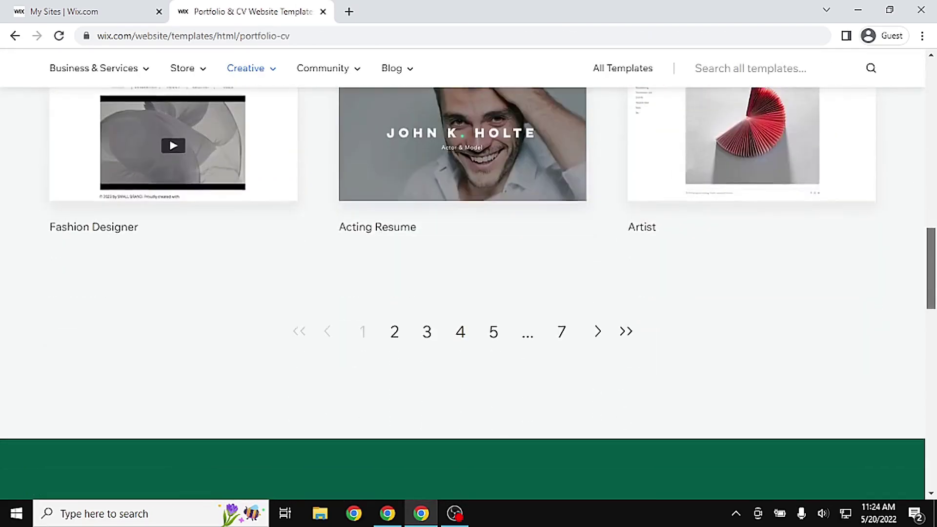
{"action": "scroll", "coordinate": [464, 293], "scroll_direction": "up", "scroll_amount": 20}
{"action": "mouse_move", "coordinate": [265, 191]}
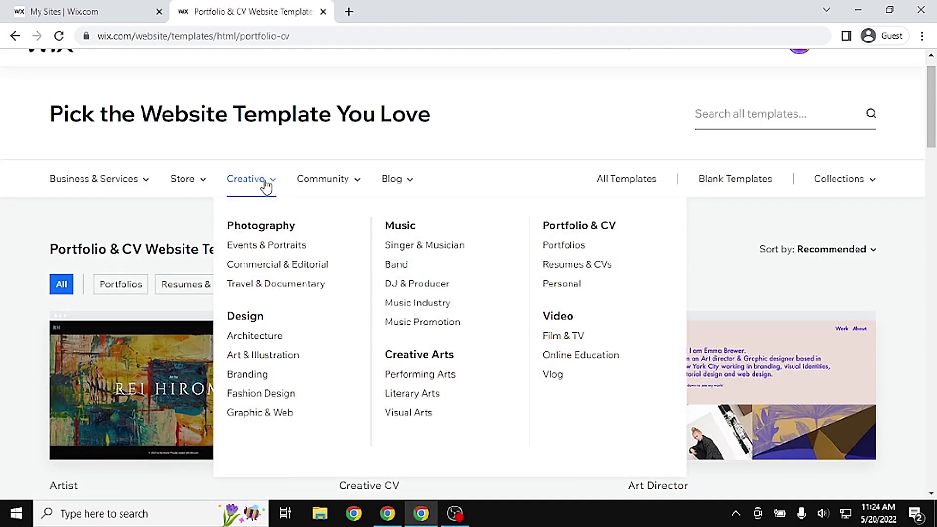
{"action": "left_click", "coordinate": [349, 11]}
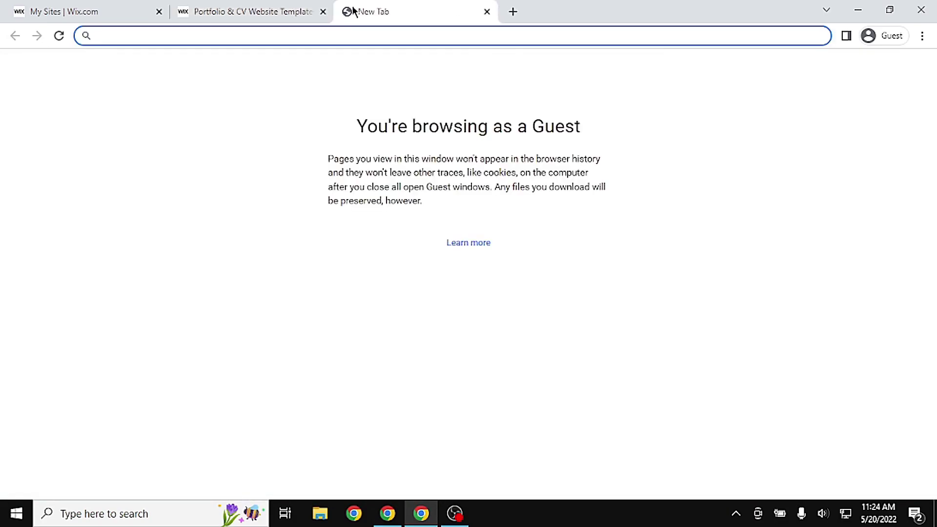
Search 'emerald hunters sso', open the club site, and scroll to its Club Trailer video
{"action": "type", "text": "emerald hunters sso"}
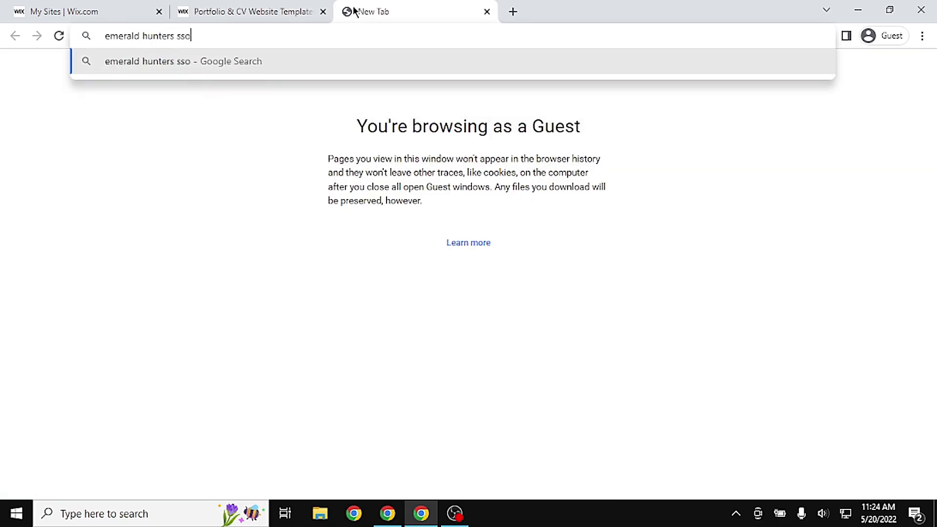
{"action": "key", "text": "Return"}
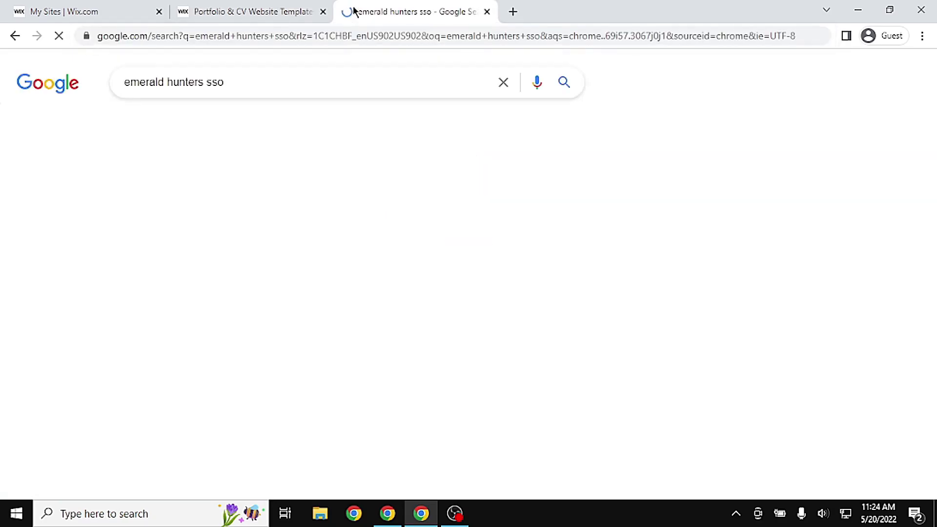
{"action": "left_click", "coordinate": [293, 201]}
{"action": "scroll", "coordinate": [390, 394], "scroll_direction": "down", "scroll_amount": 4}
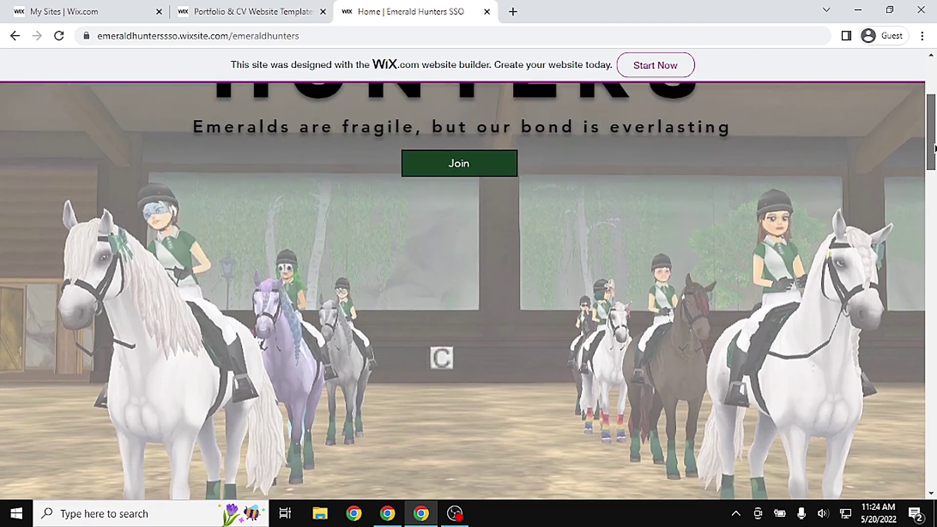
{"action": "scroll", "coordinate": [390, 393], "scroll_direction": "up", "scroll_amount": 2}
{"action": "scroll", "coordinate": [391, 394], "scroll_direction": "down", "scroll_amount": 1}
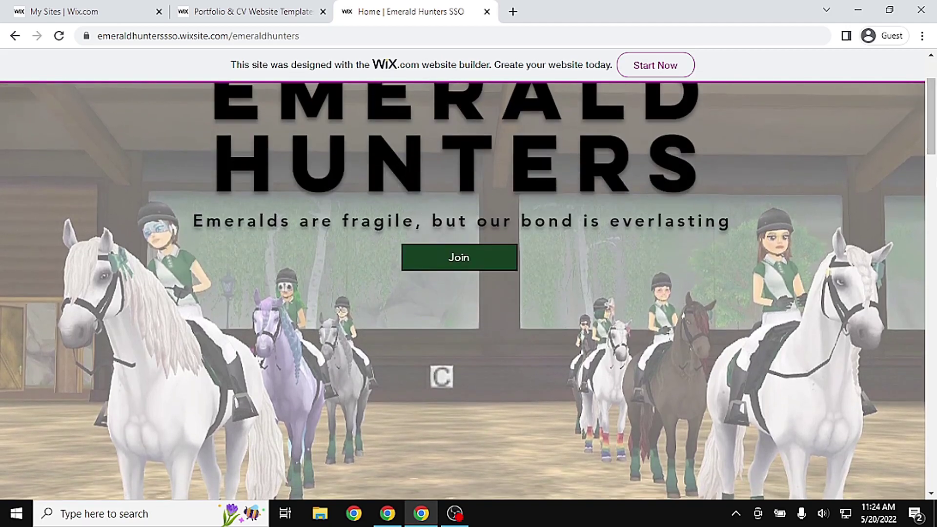
{"action": "scroll", "coordinate": [930, 122], "scroll_direction": "down", "scroll_amount": 1}
{"action": "left_click_drag", "start_coordinate": [930, 135], "coordinate": [930, 322]}
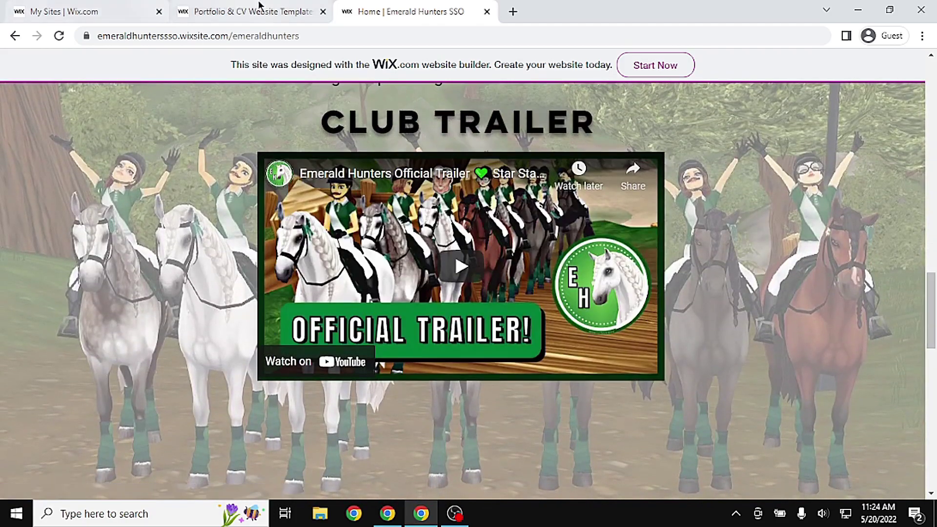
{"action": "left_click", "coordinate": [244, 11]}
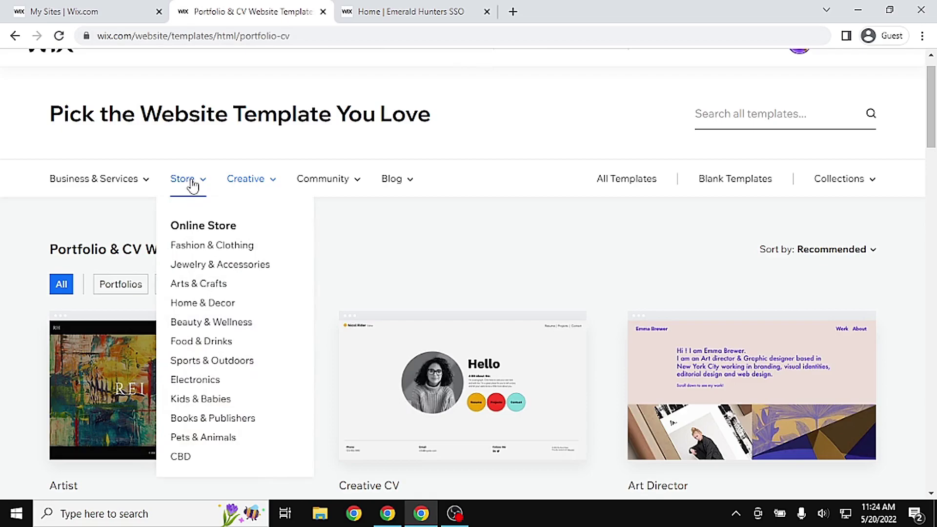
Check Blank Templates, then edit Coaching Professional from Business & Services > Consulting & Coaching
{"action": "mouse_move", "coordinate": [264, 189]}
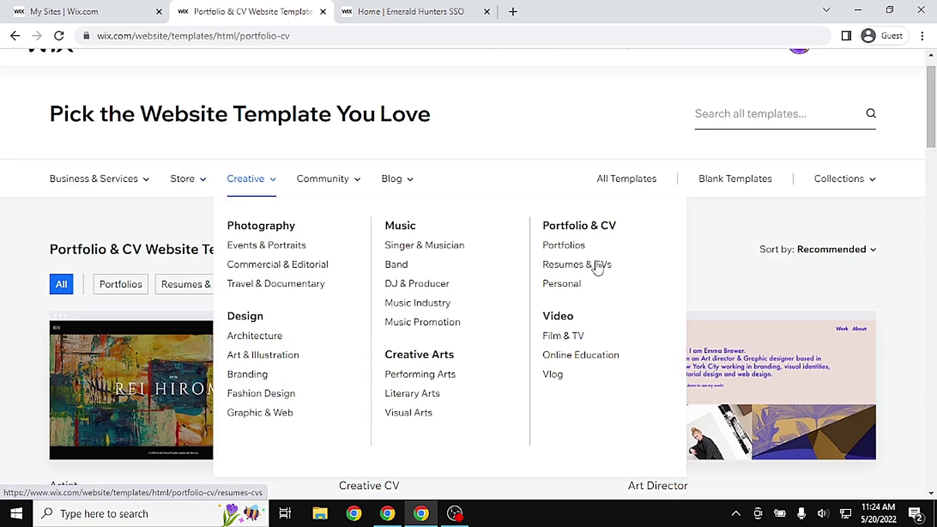
{"action": "left_click", "coordinate": [736, 181]}
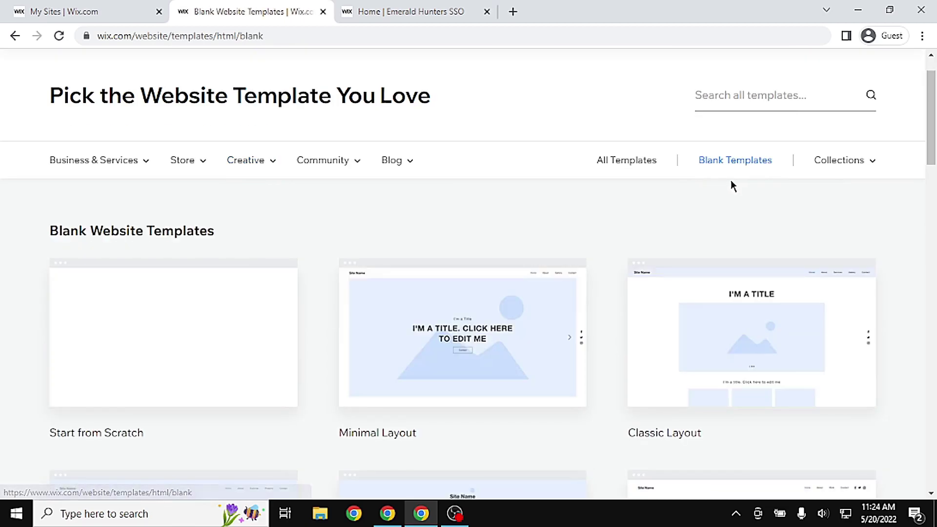
{"action": "left_click_drag", "start_coordinate": [932, 147], "coordinate": [913, 158]}
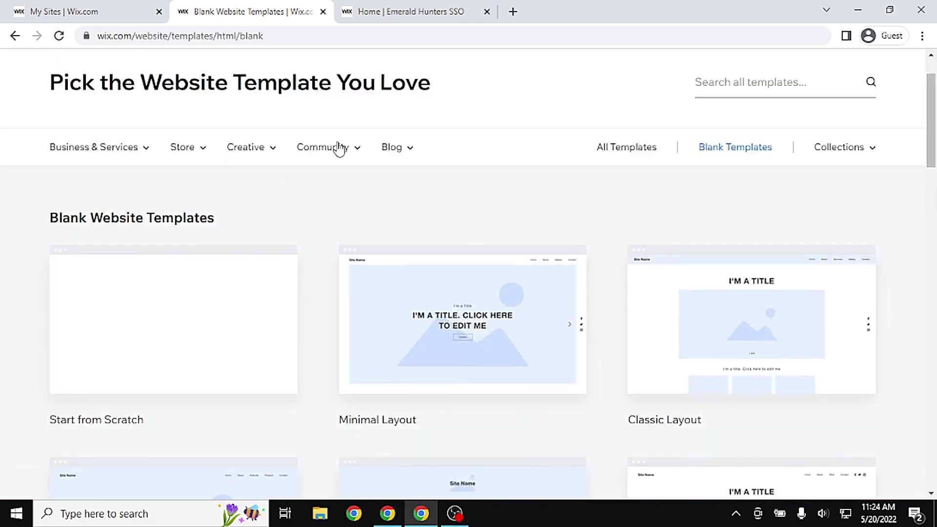
{"action": "mouse_move", "coordinate": [332, 150]}
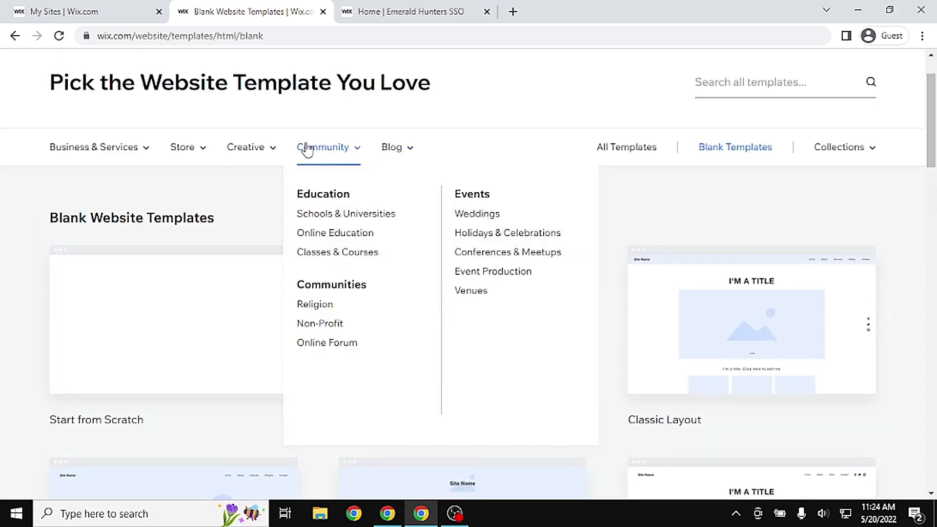
{"action": "mouse_move", "coordinate": [276, 150]}
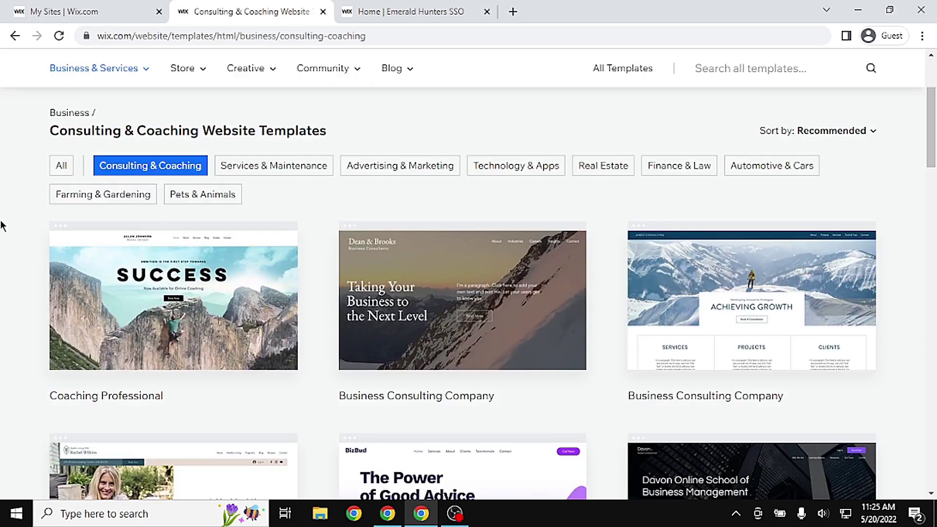
{"action": "mouse_move", "coordinate": [116, 235]}
{"action": "scroll", "coordinate": [207, 193], "scroll_direction": "up", "scroll_amount": 1}
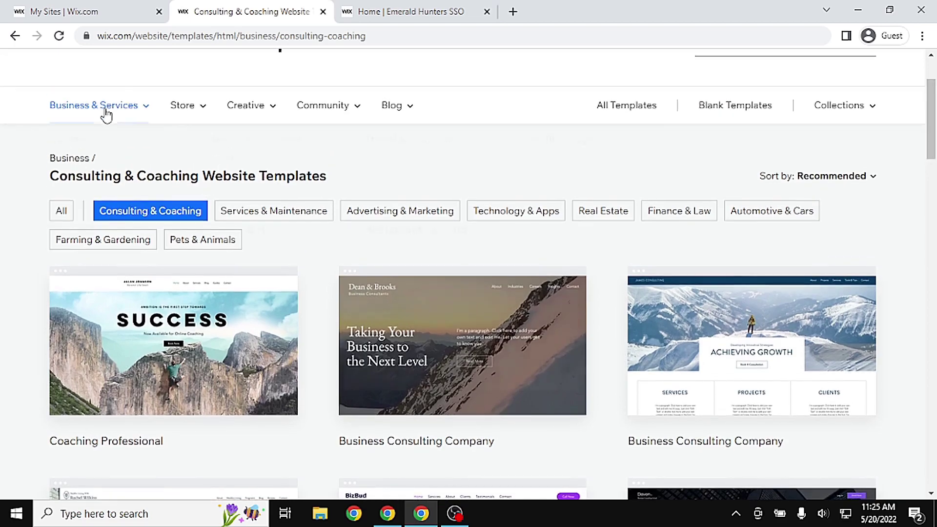
{"action": "mouse_move", "coordinate": [105, 115]}
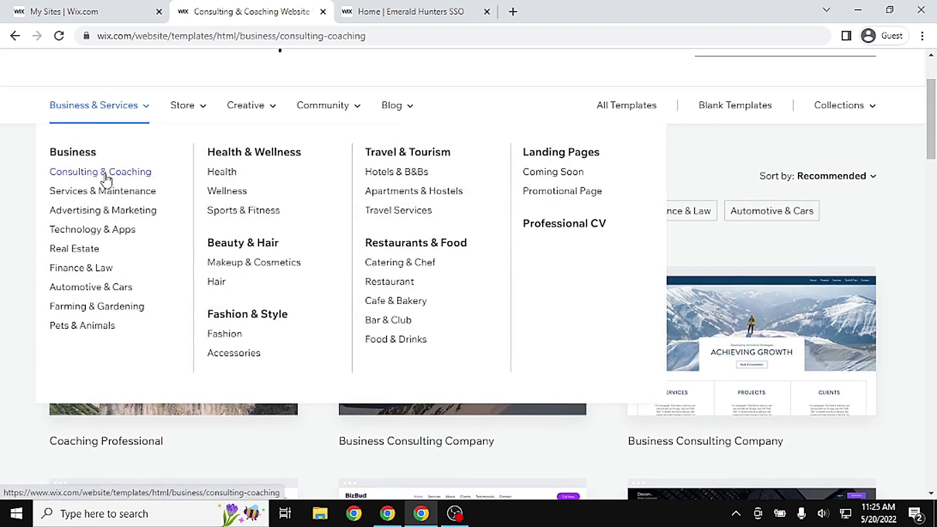
{"action": "mouse_move", "coordinate": [215, 409]}
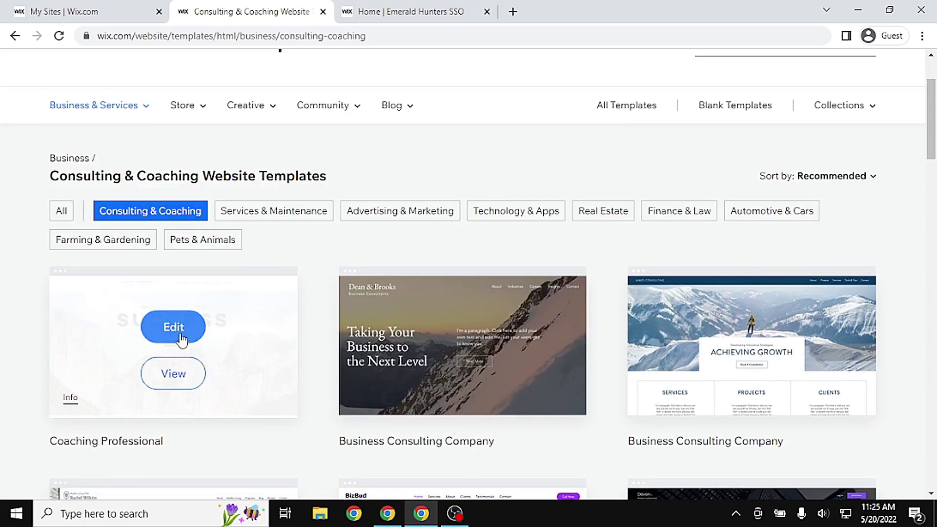
{"action": "left_click", "coordinate": [178, 327]}
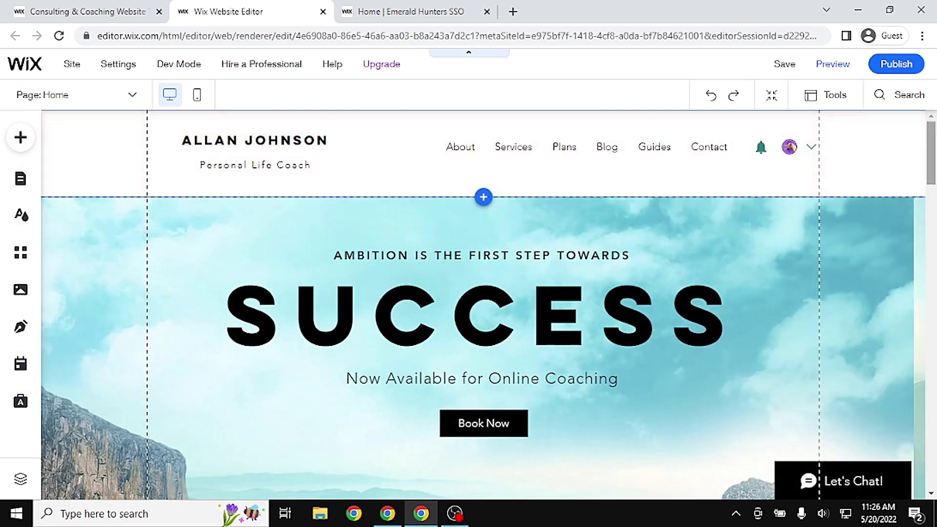
Compare the Coaching Professional template with the Emerald Hunters site, switching between tabs
{"action": "left_click_drag", "start_coordinate": [935, 148], "coordinate": [935, 158]}
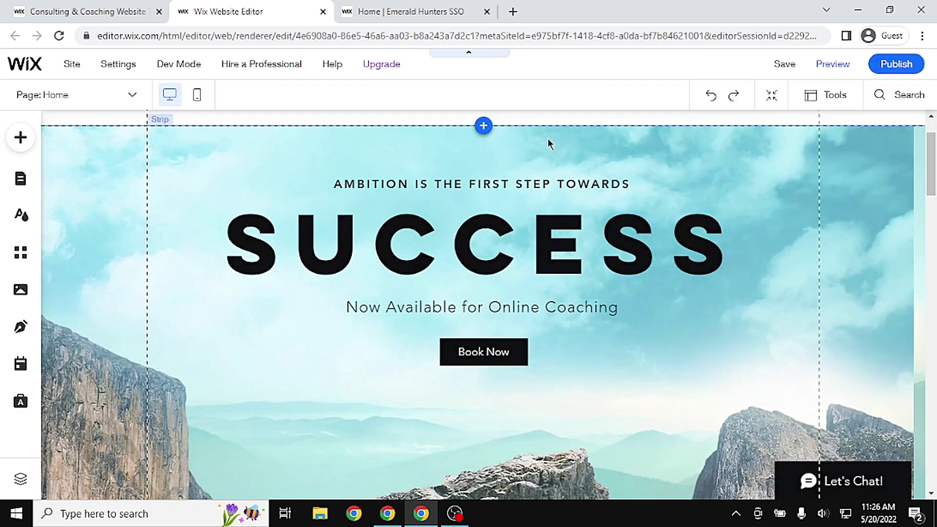
{"action": "left_click", "coordinate": [405, 7]}
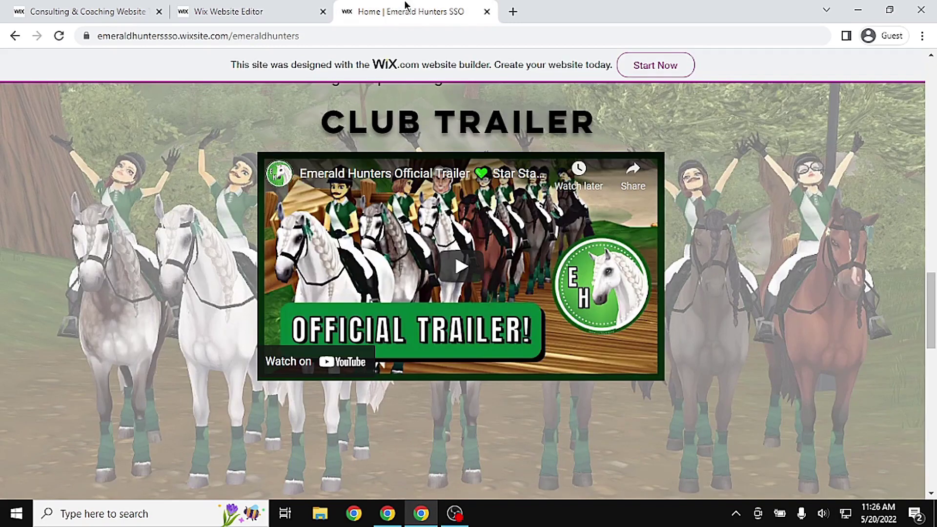
{"action": "left_click_drag", "start_coordinate": [931, 293], "coordinate": [931, 92]}
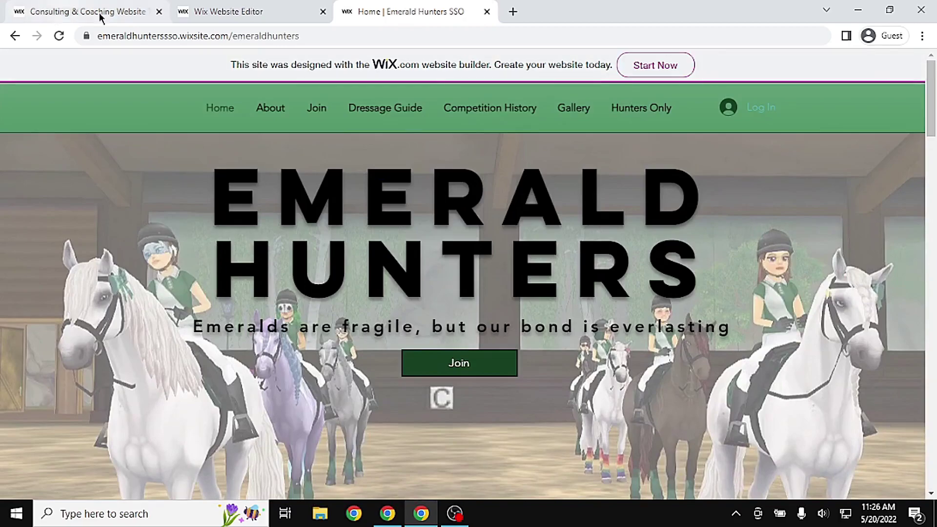
{"action": "left_click", "coordinate": [281, 5]}
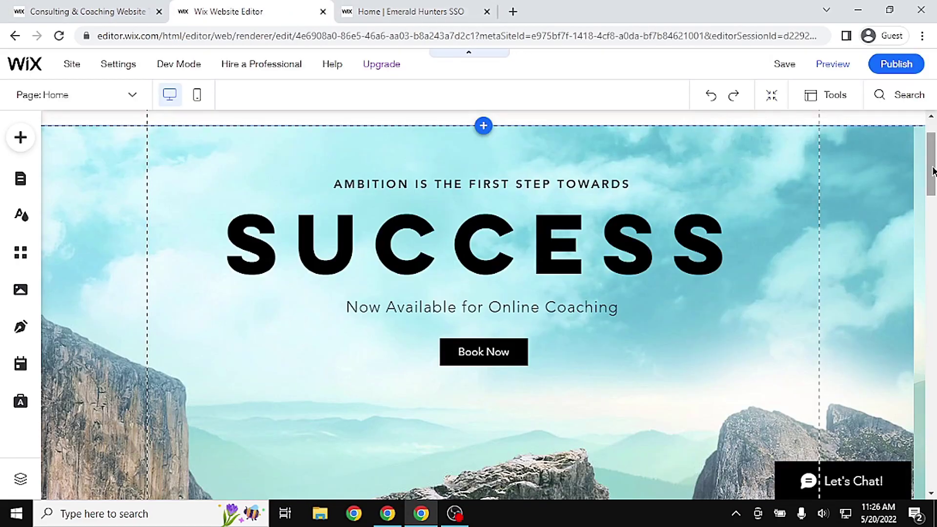
{"action": "left_click_drag", "start_coordinate": [933, 171], "coordinate": [933, 149]}
{"action": "scroll", "coordinate": [931, 151], "scroll_direction": "down", "scroll_amount": 1}
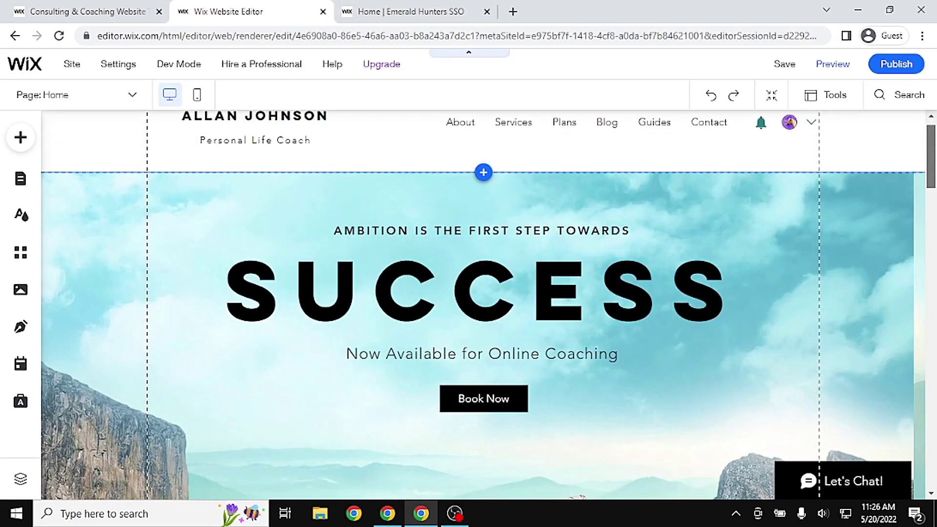
{"action": "left_click", "coordinate": [412, 12]}
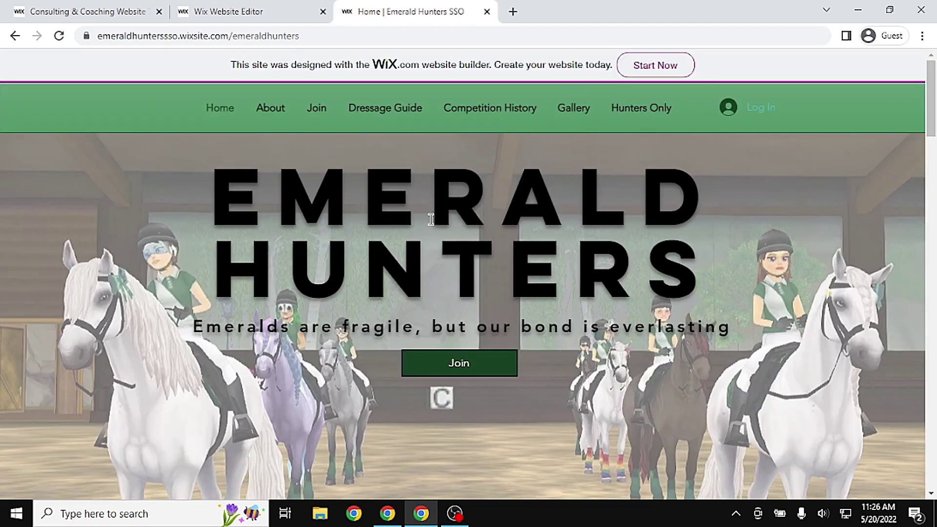
{"action": "left_click", "coordinate": [205, 6]}
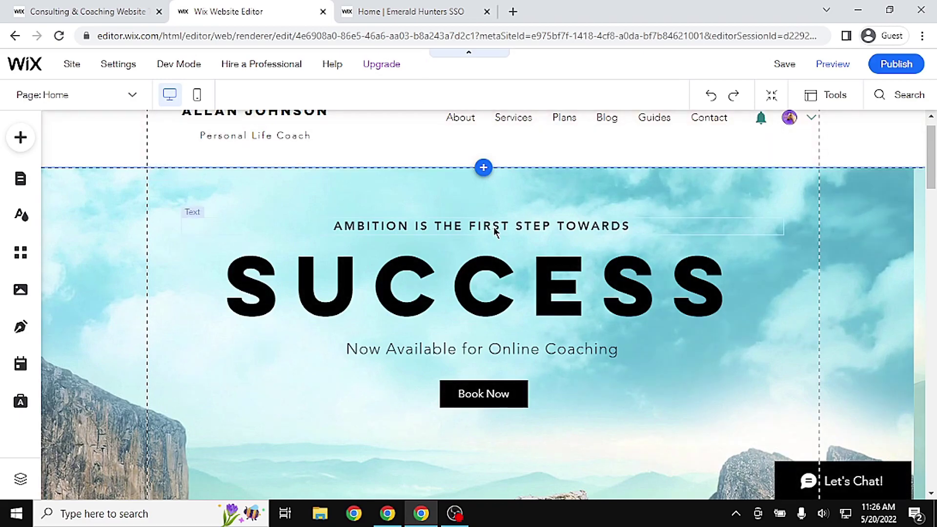
After a last look at Emerald Hunters, select the 'AMBITION IS THE FIRST STEP TOWARDS' tagline
{"action": "scroll", "coordinate": [926, 168], "scroll_direction": "up", "scroll_amount": 1}
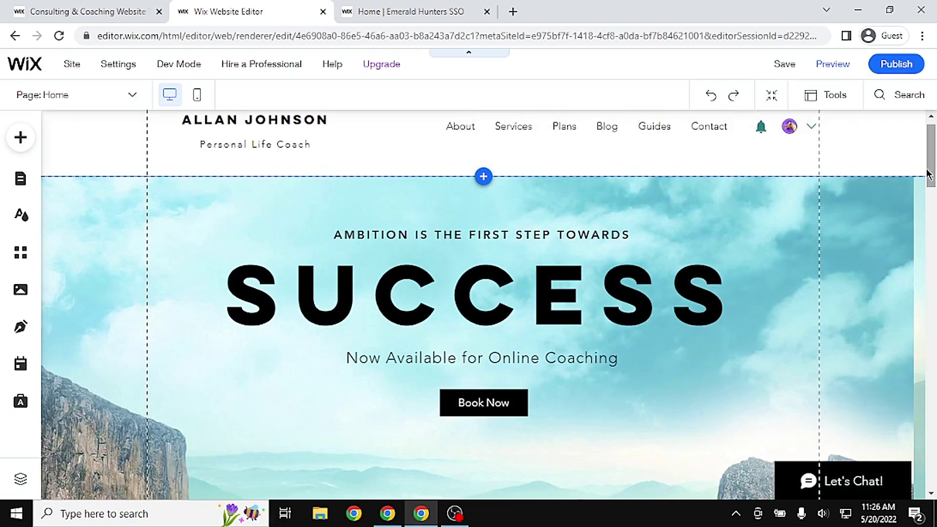
{"action": "left_click", "coordinate": [410, 11]}
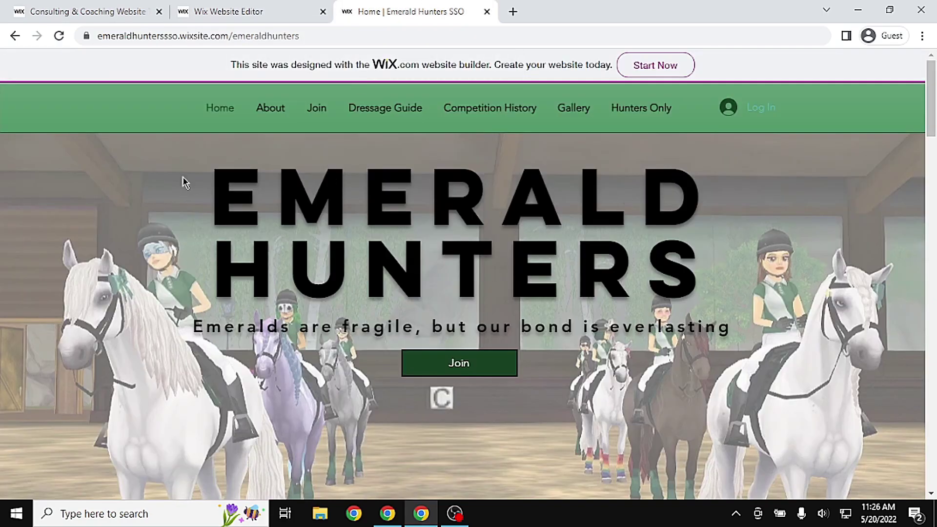
{"action": "left_click_drag", "start_coordinate": [184, 183], "coordinate": [796, 337]}
{"action": "left_click", "coordinate": [221, 12]}
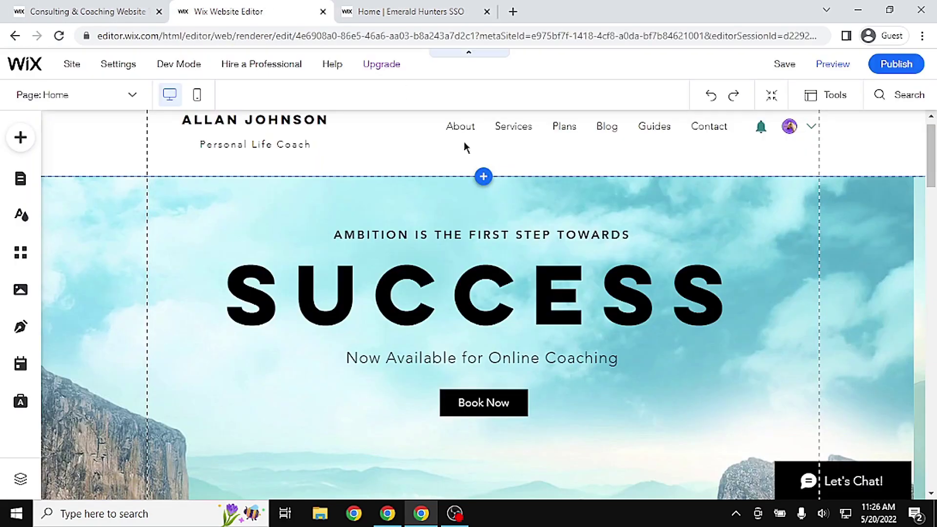
{"action": "left_click", "coordinate": [526, 237]}
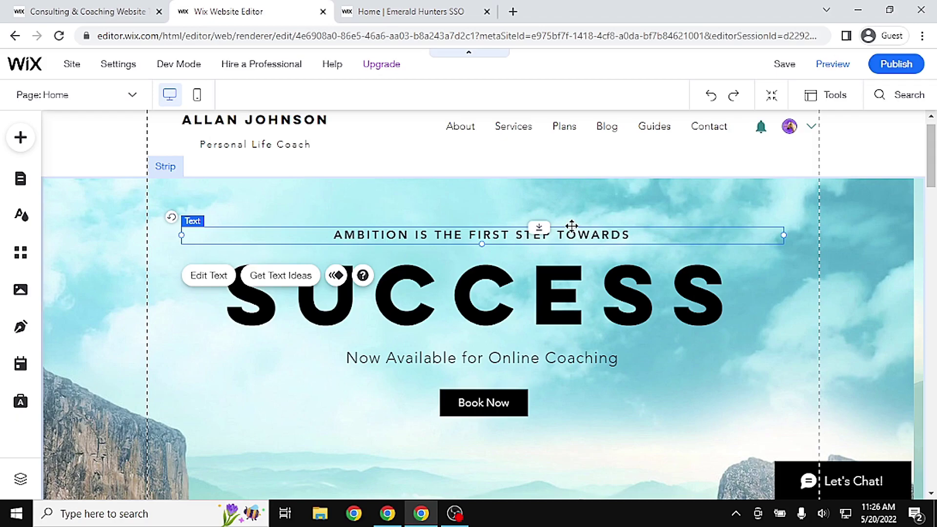
Delete the AMBITION tagline and replace the SUCCESS heading with LAVENDER HOOVES
{"action": "key", "text": "Delete"}
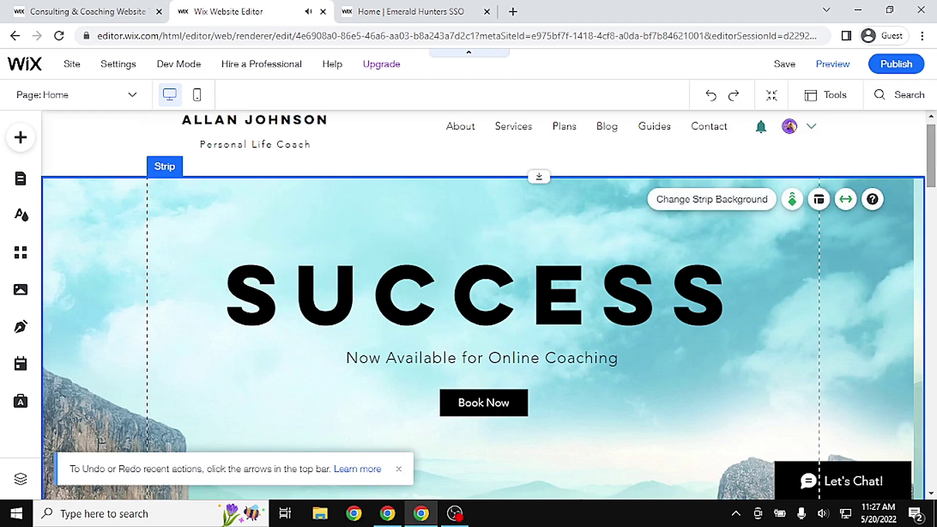
{"action": "left_click_drag", "start_coordinate": [931, 156], "coordinate": [931, 161]}
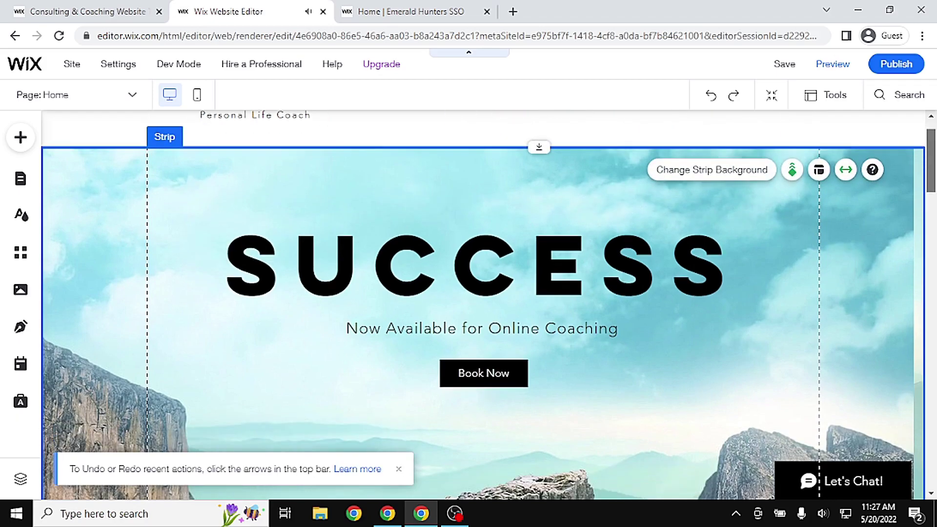
{"action": "left_click", "coordinate": [486, 259]}
{"action": "right_click", "coordinate": [488, 260]}
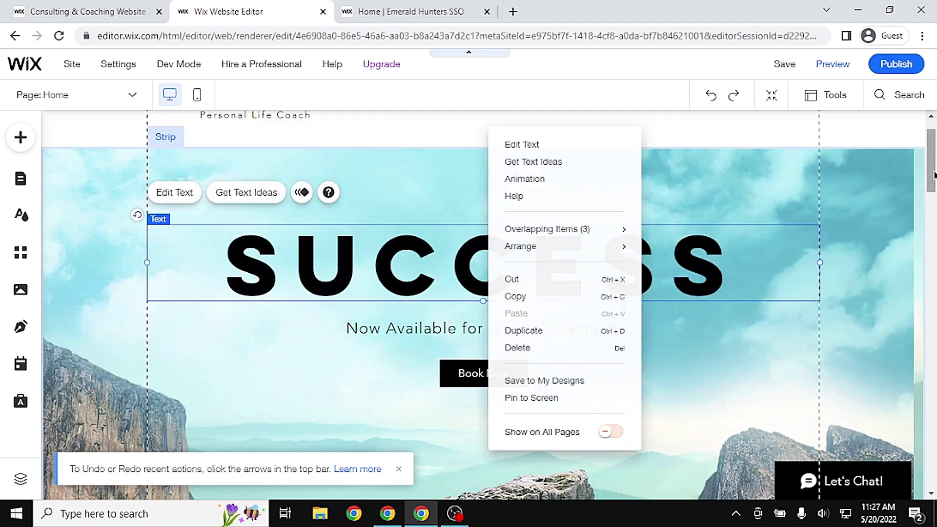
{"action": "left_click", "coordinate": [590, 238]}
{"action": "double_click", "coordinate": [533, 248]}
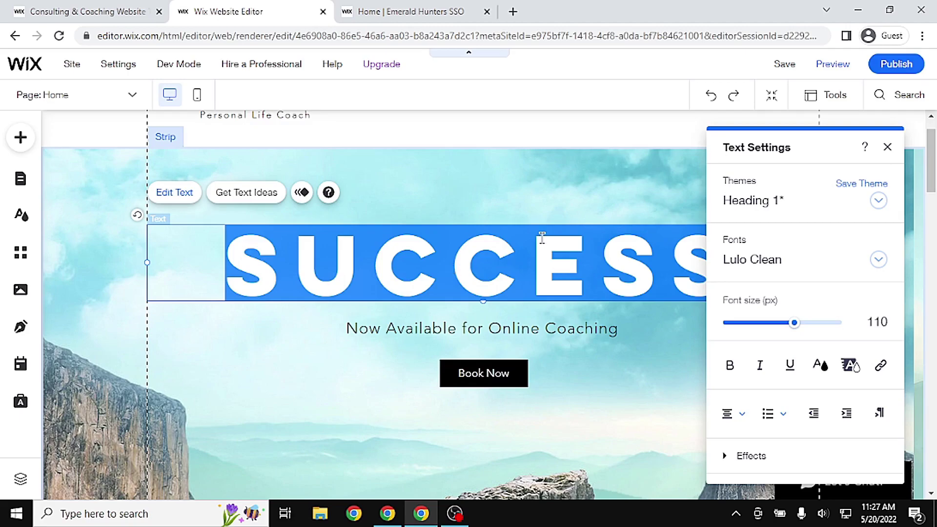
{"action": "double_click", "coordinate": [551, 256]}
{"action": "type", "text": "LA"}
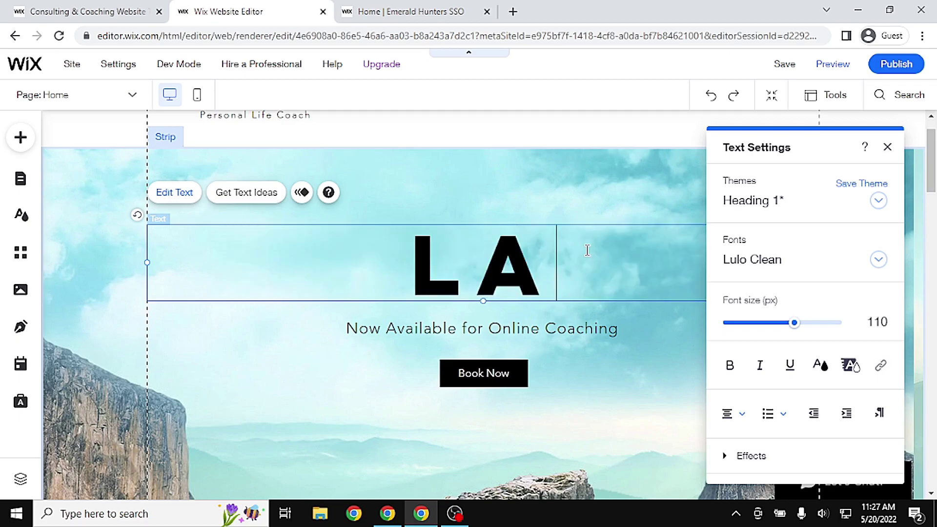
{"action": "type", "text": "VENDER HOOVES"}
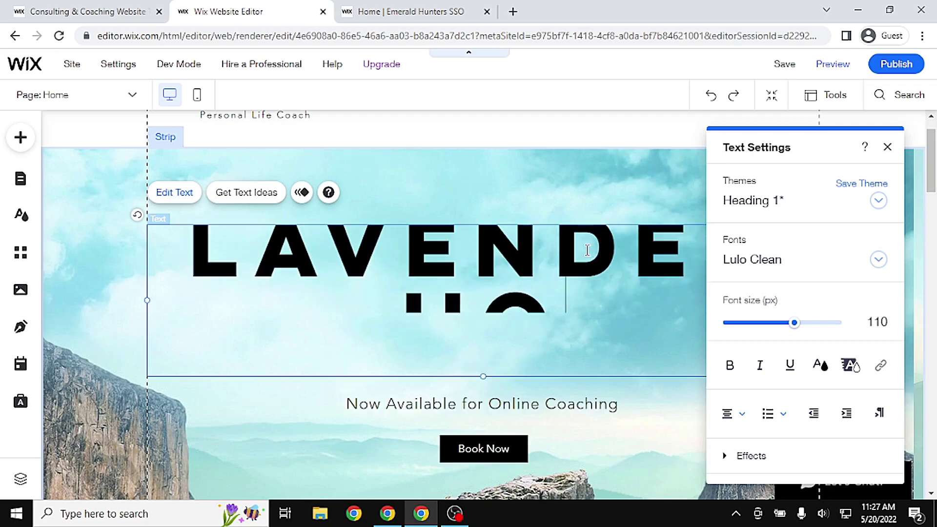
{"action": "left_click", "coordinate": [650, 421]}
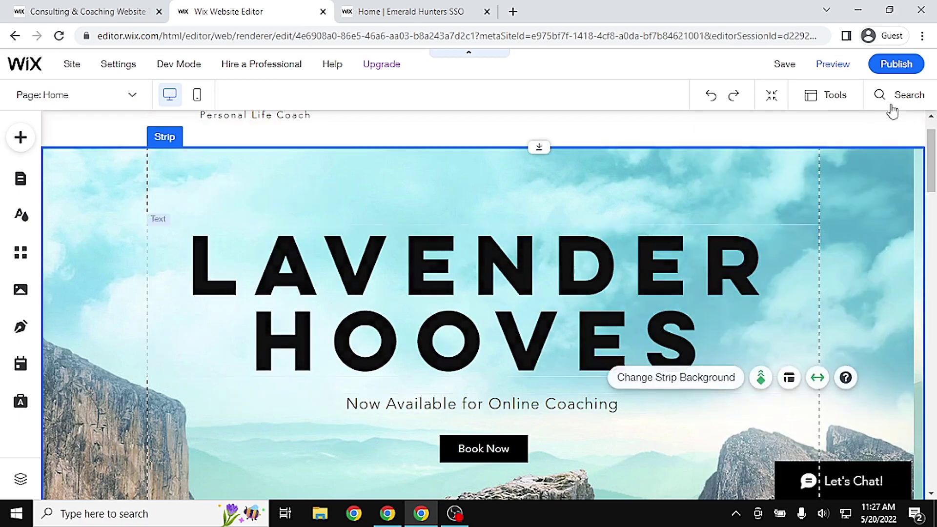
Change the 'Now Available for Online Coaching' subtitle to BAKED FRESH IN THE ARENAS
{"action": "left_click_drag", "start_coordinate": [936, 172], "coordinate": [934, 195]}
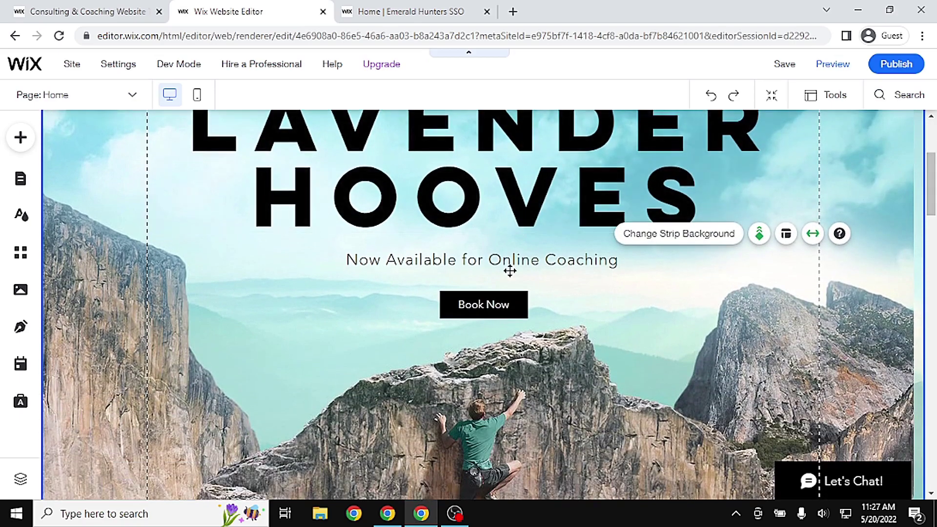
{"action": "double_click", "coordinate": [539, 260]}
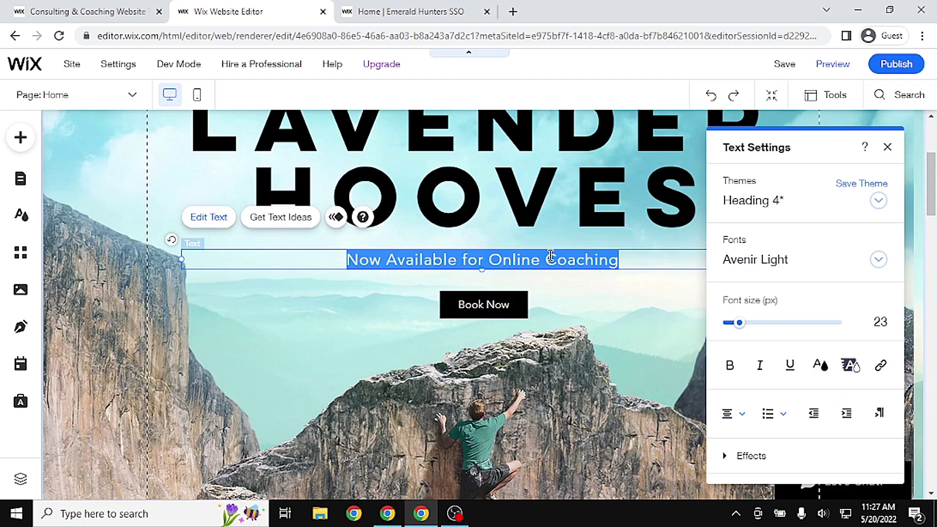
{"action": "type", "text": "B"}
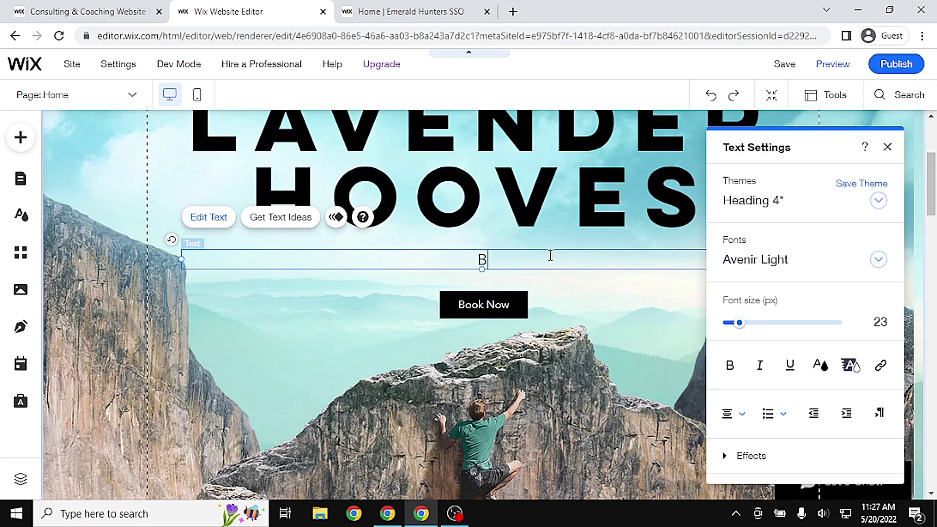
{"action": "type", "text": "AKED FRESH IN THE ARENAS"}
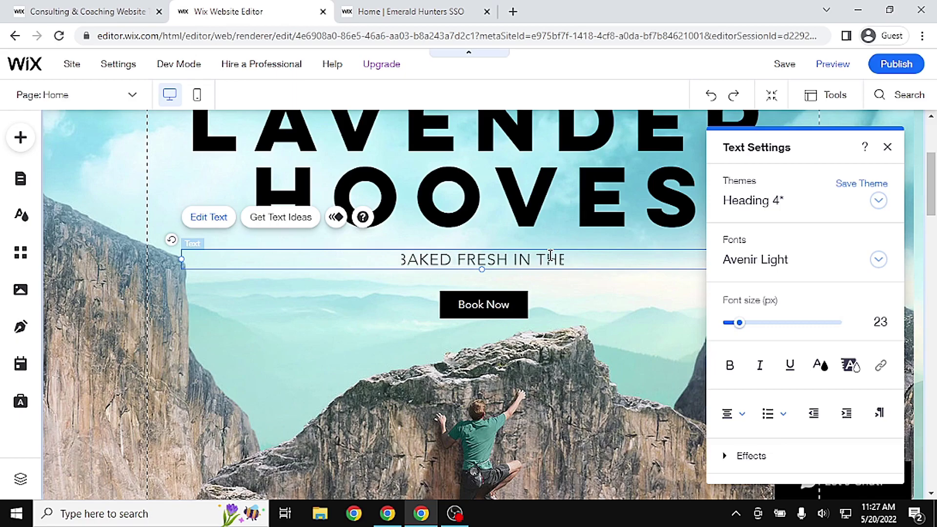
{"action": "left_click", "coordinate": [199, 113]}
{"action": "scroll", "coordinate": [198, 112], "scroll_direction": "up", "scroll_amount": 1}
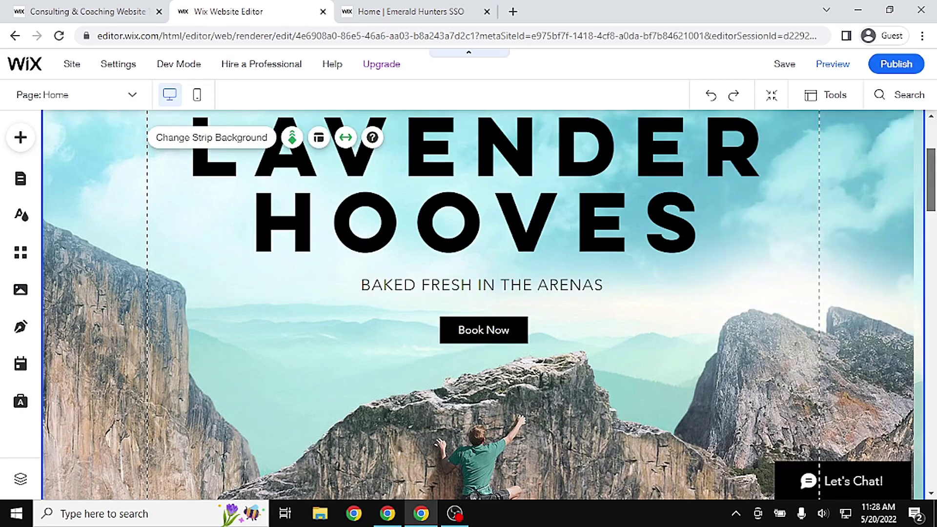
{"action": "scroll", "coordinate": [277, 315], "scroll_direction": "down", "scroll_amount": 2}
Upload 'lavendar hooves' from Downloads and apply it as the hero strip background image
{"action": "left_click", "coordinate": [277, 315]}
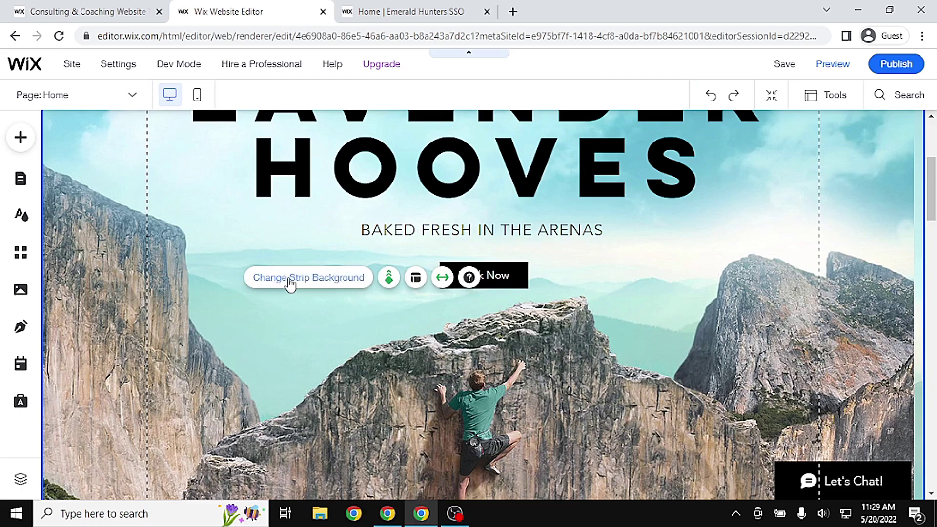
{"action": "left_click", "coordinate": [360, 334]}
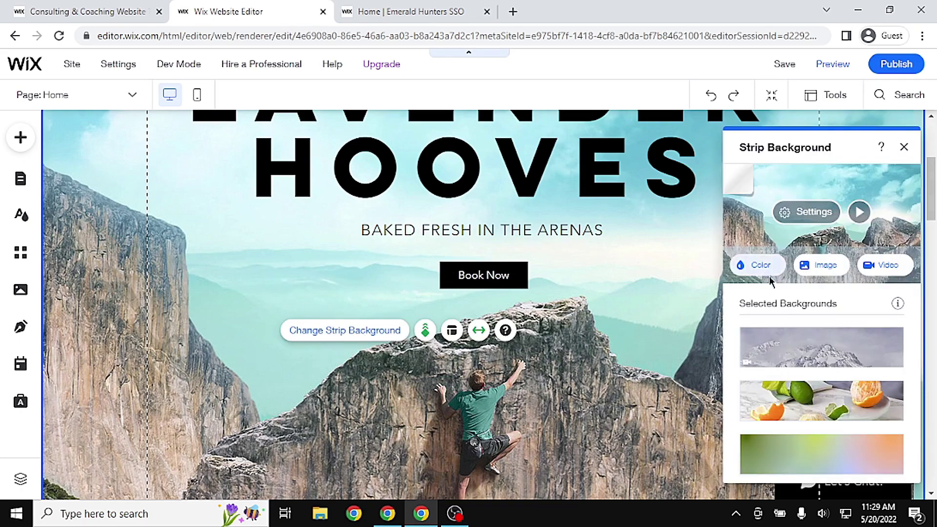
{"action": "left_click_drag", "start_coordinate": [831, 142], "coordinate": [613, 132]}
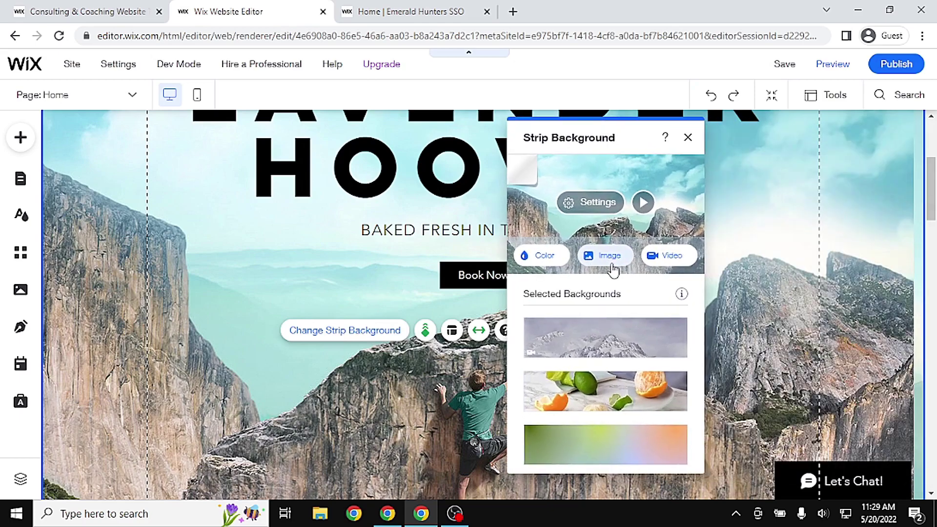
{"action": "left_click", "coordinate": [612, 267]}
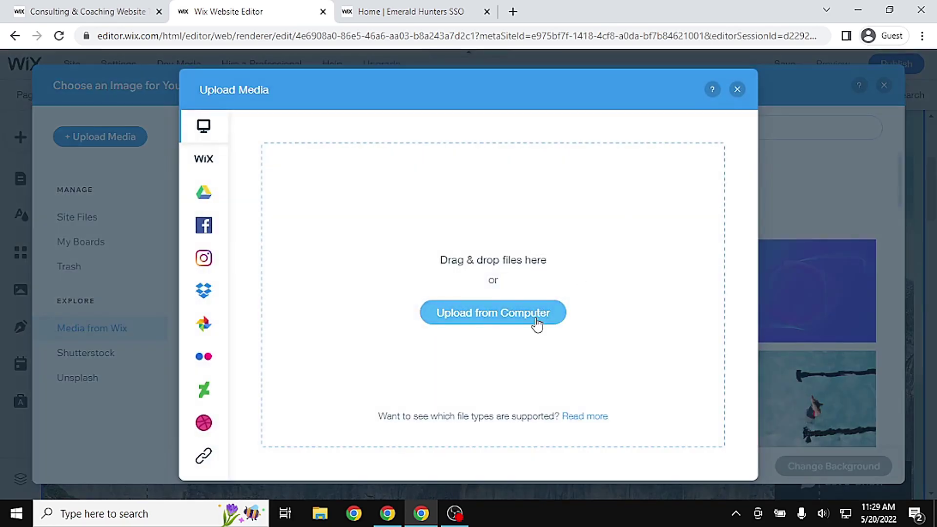
{"action": "left_click", "coordinate": [537, 322]}
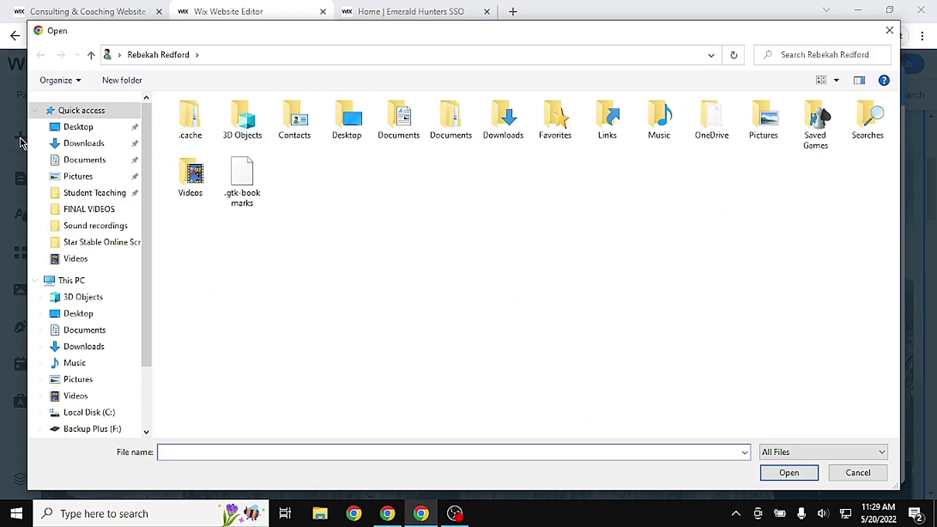
{"action": "left_click", "coordinate": [71, 144]}
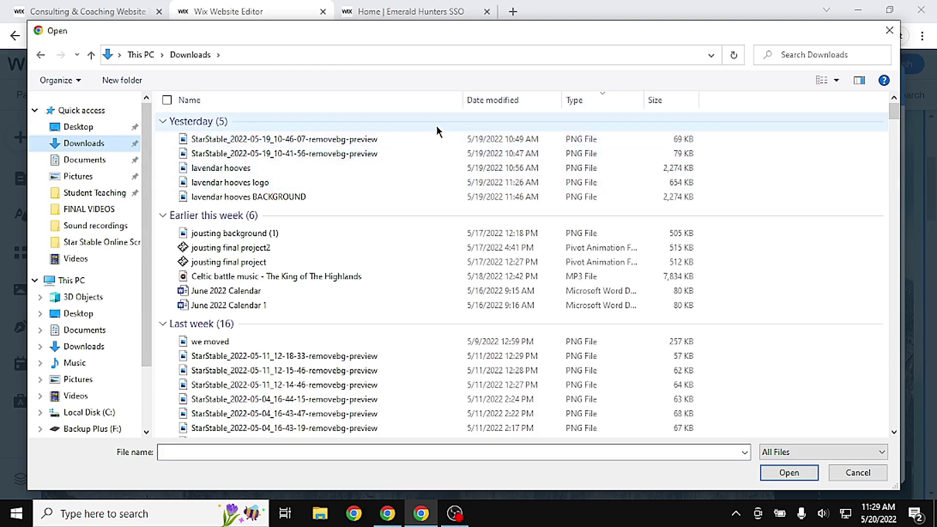
{"action": "left_click", "coordinate": [343, 168]}
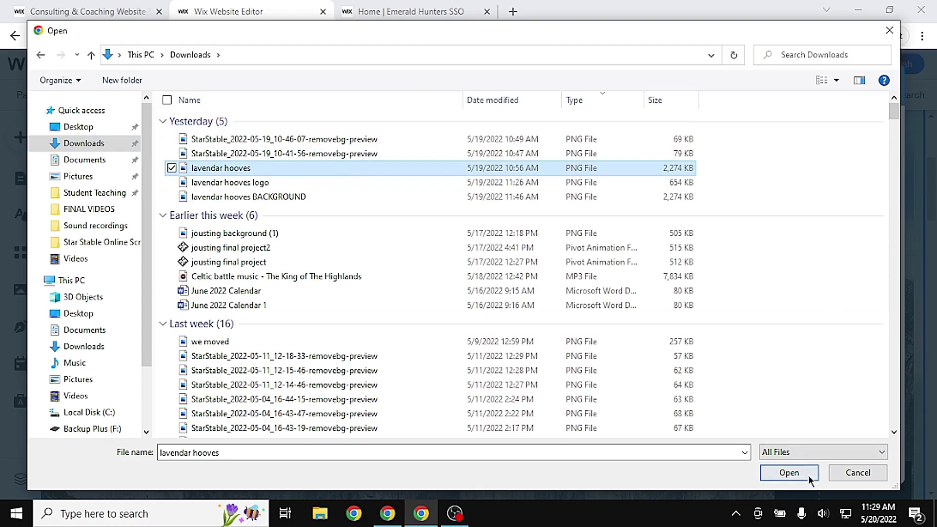
{"action": "left_click", "coordinate": [810, 474]}
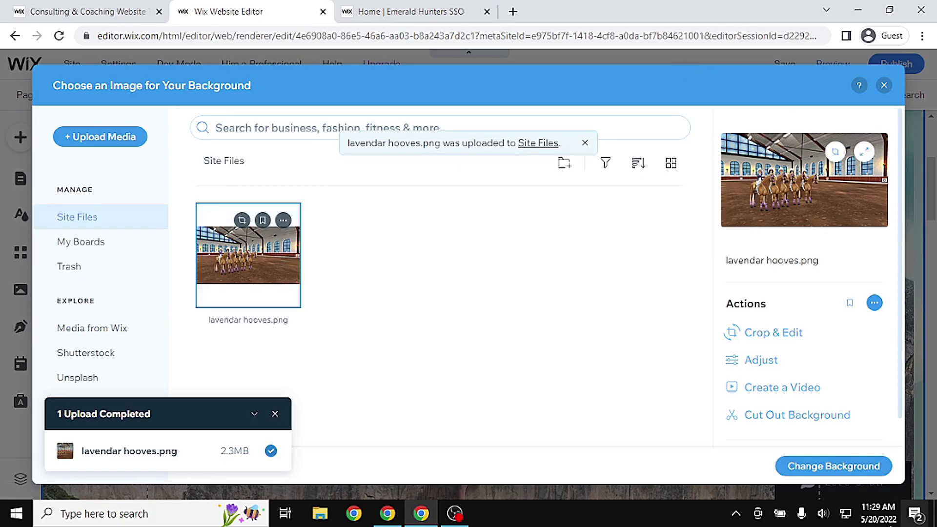
{"action": "left_click", "coordinate": [823, 468]}
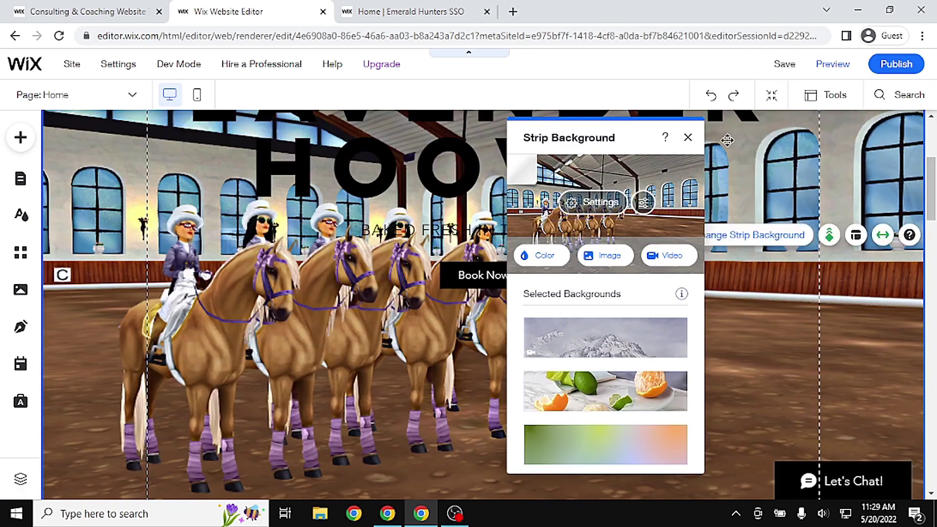
{"action": "left_click", "coordinate": [688, 138]}
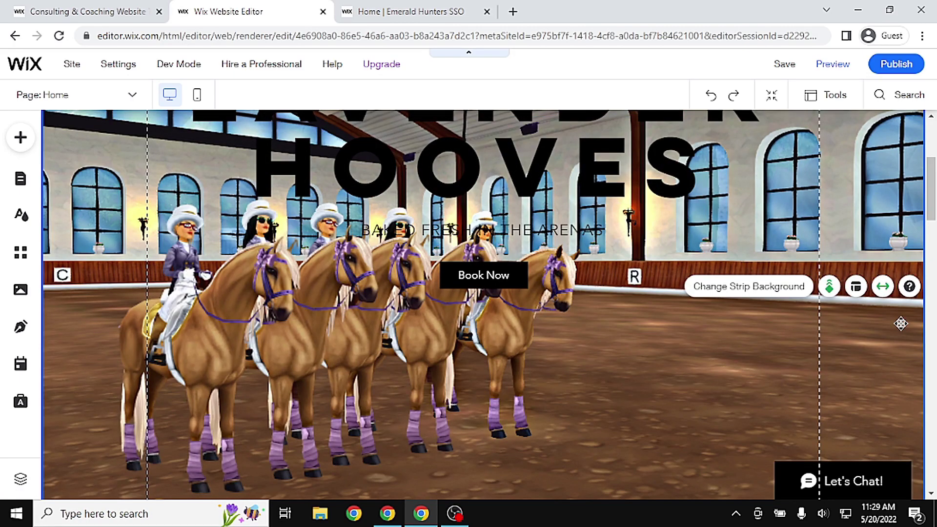
{"action": "scroll", "coordinate": [933, 288], "scroll_direction": "up", "scroll_amount": 1}
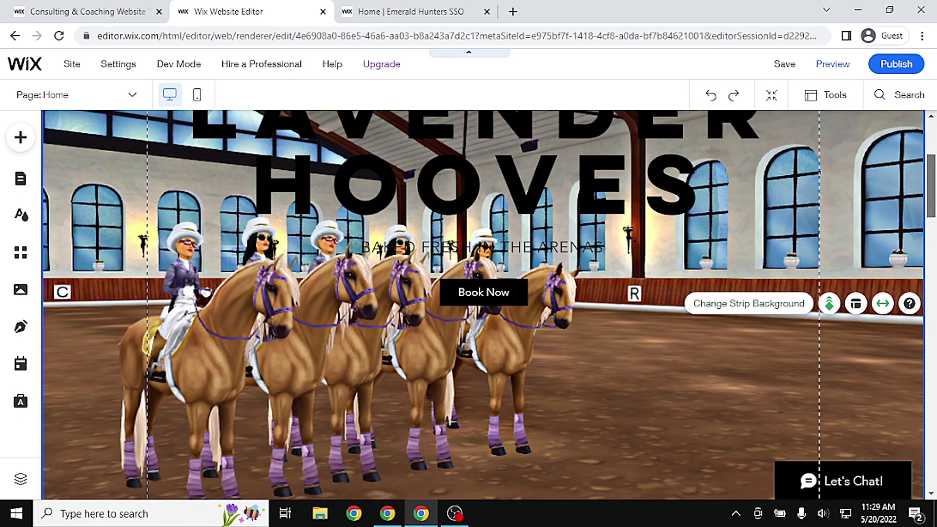
{"action": "scroll", "coordinate": [933, 288], "scroll_direction": "down", "scroll_amount": 1}
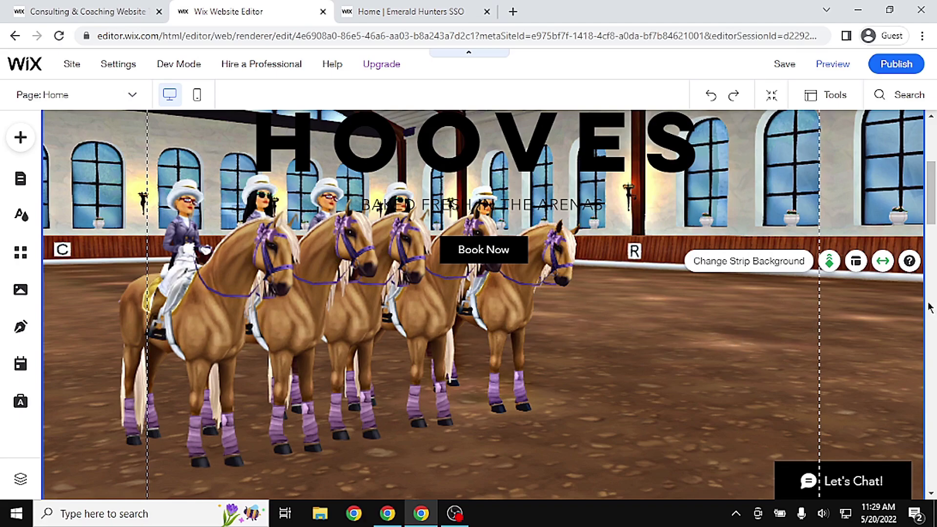
{"action": "scroll", "coordinate": [933, 321], "scroll_direction": "up", "scroll_amount": 4}
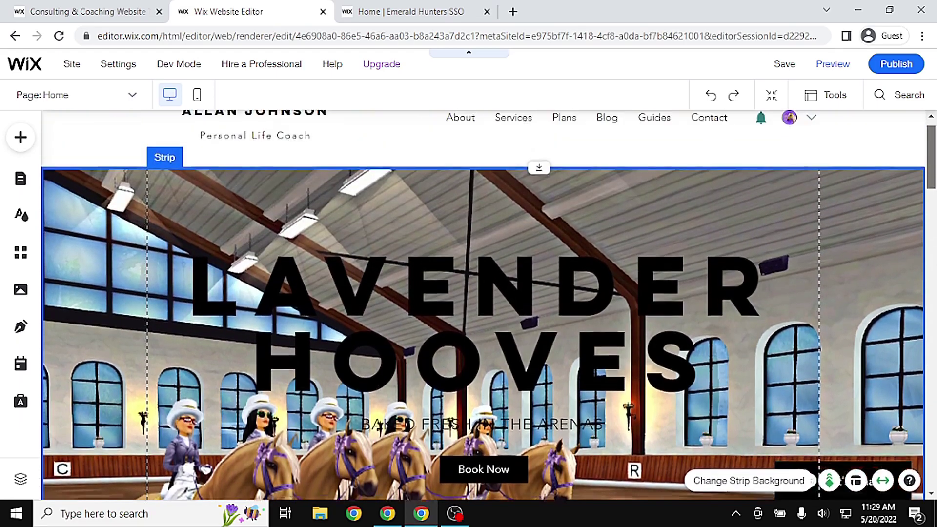
{"action": "scroll", "coordinate": [724, 225], "scroll_direction": "down", "scroll_amount": 5}
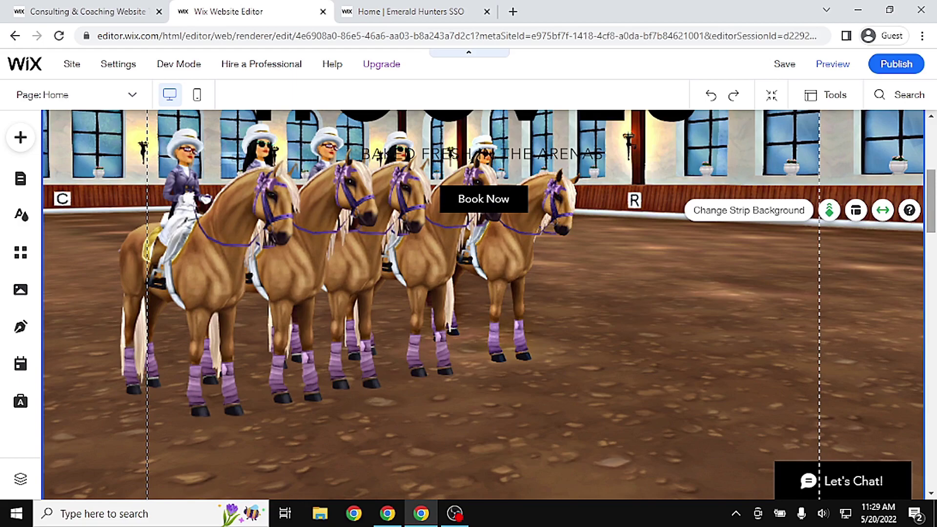
{"action": "scroll", "coordinate": [931, 201], "scroll_direction": "up", "scroll_amount": 4}
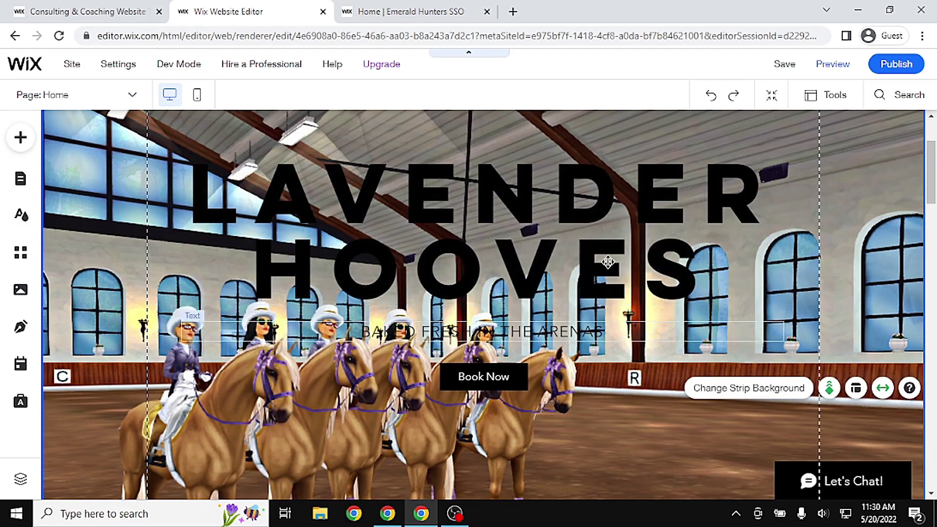
{"action": "scroll", "coordinate": [481, 367], "scroll_direction": "down", "scroll_amount": 3}
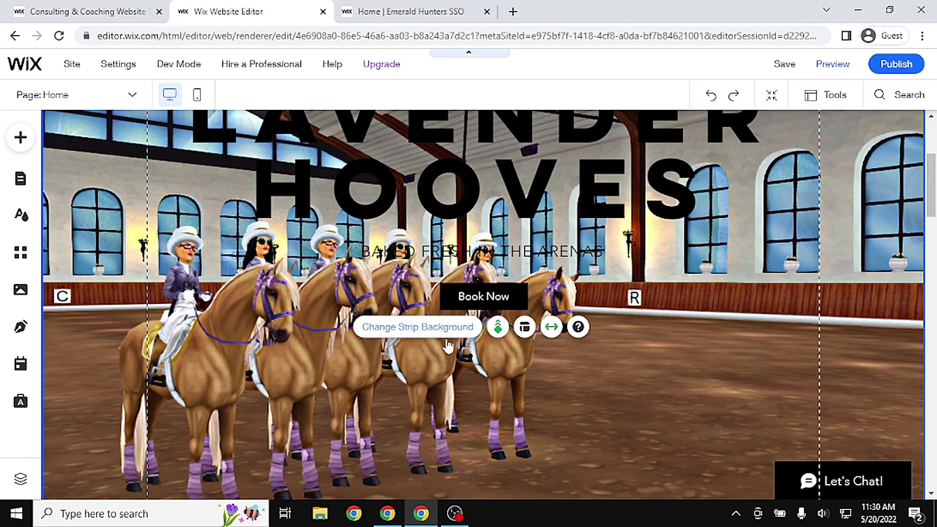
{"action": "left_click", "coordinate": [444, 336]}
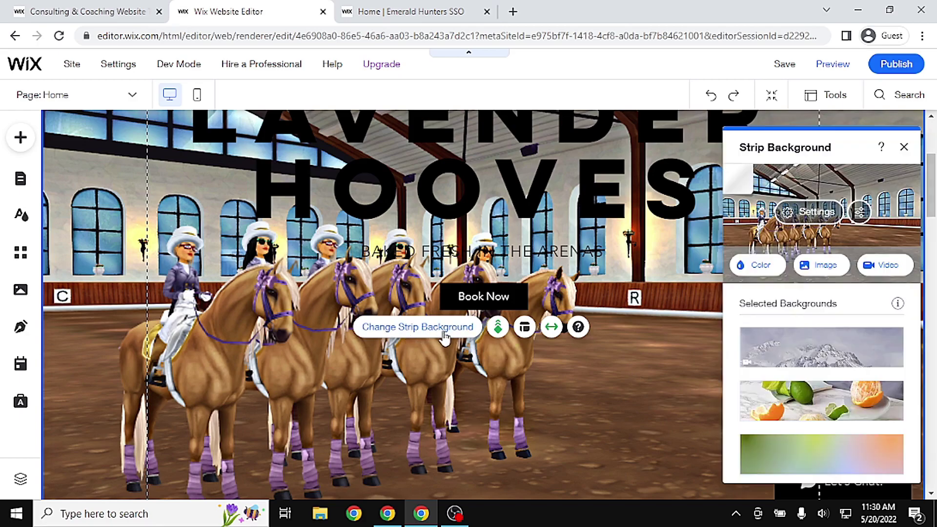
{"action": "left_click", "coordinate": [824, 215]}
{"action": "left_click", "coordinate": [904, 147]}
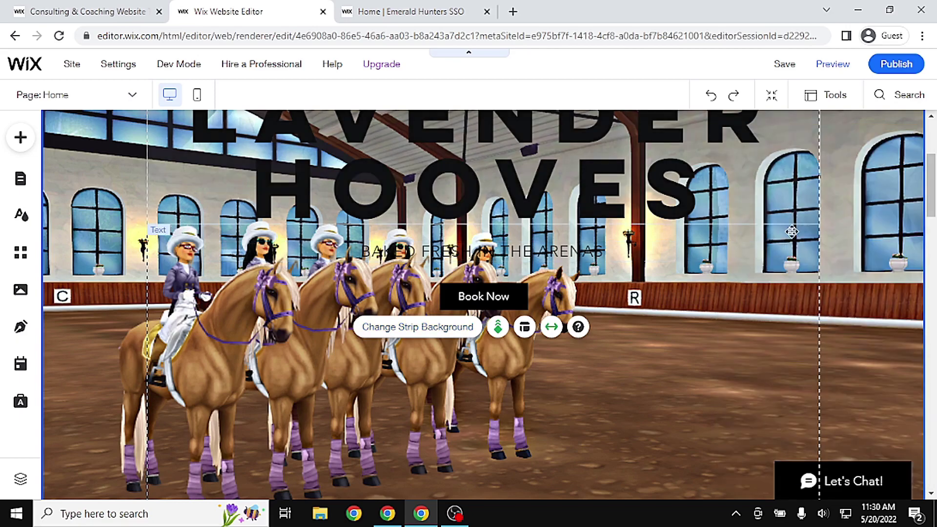
{"action": "left_click", "coordinate": [461, 334]}
{"action": "left_click", "coordinate": [819, 266]}
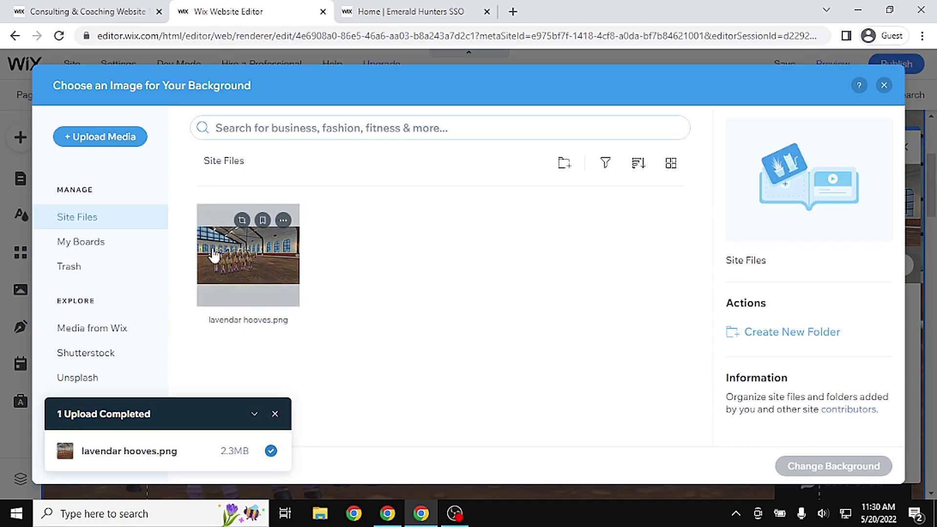
{"action": "left_click", "coordinate": [231, 254]}
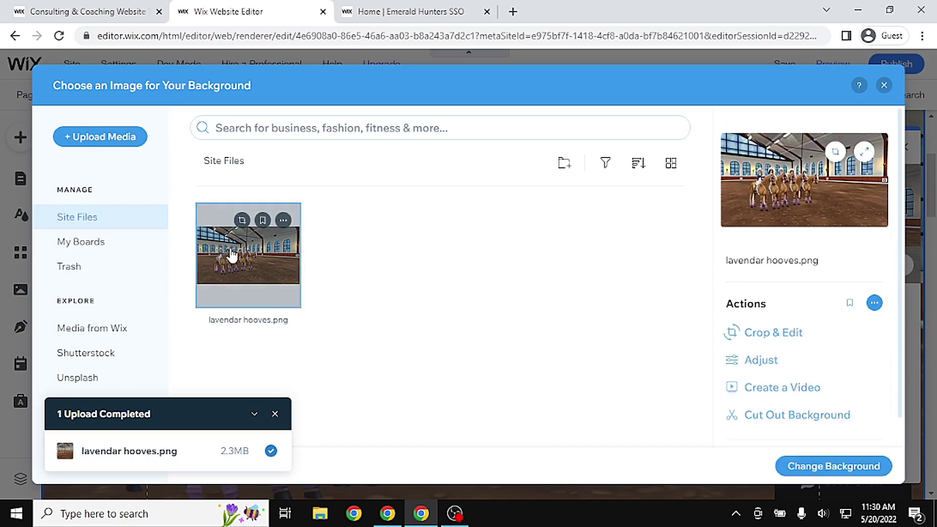
{"action": "left_click", "coordinate": [775, 334]}
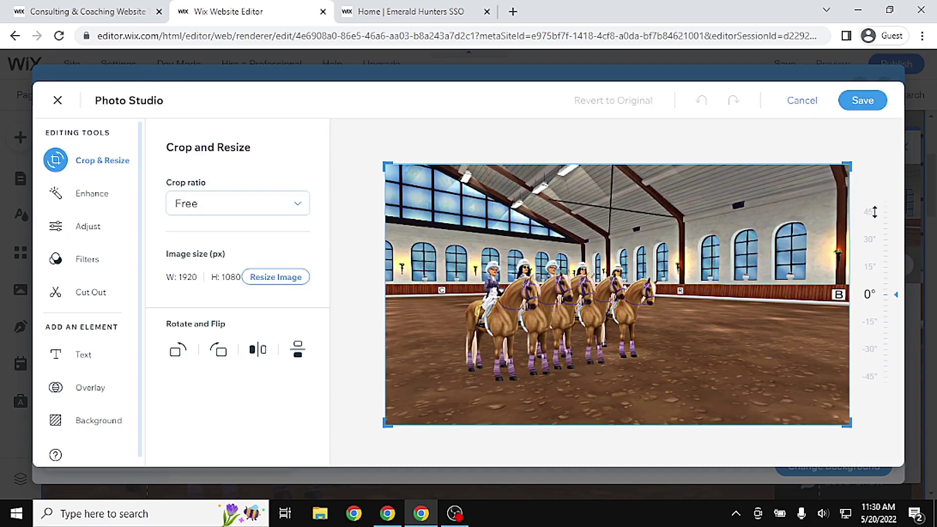
{"action": "left_click_drag", "start_coordinate": [852, 163], "coordinate": [879, 153]}
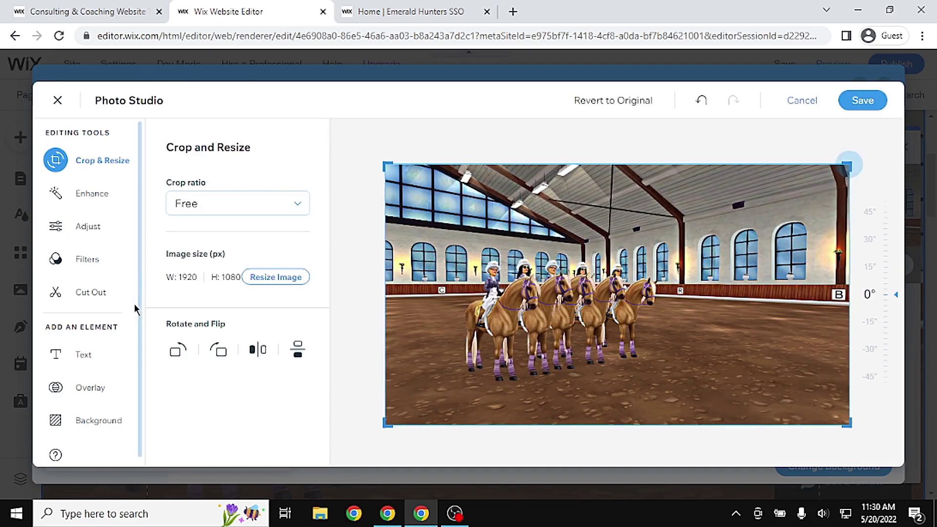
{"action": "left_click", "coordinate": [245, 202]}
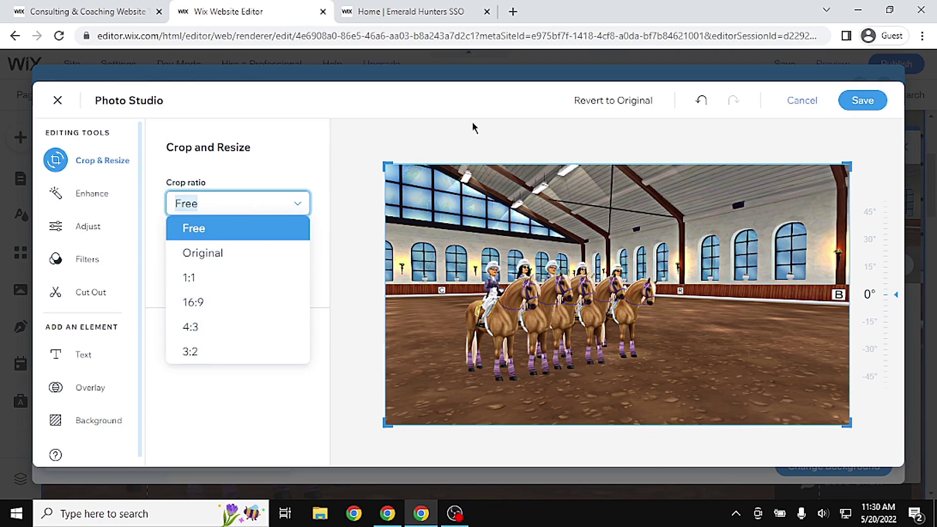
{"action": "left_click", "coordinate": [794, 104]}
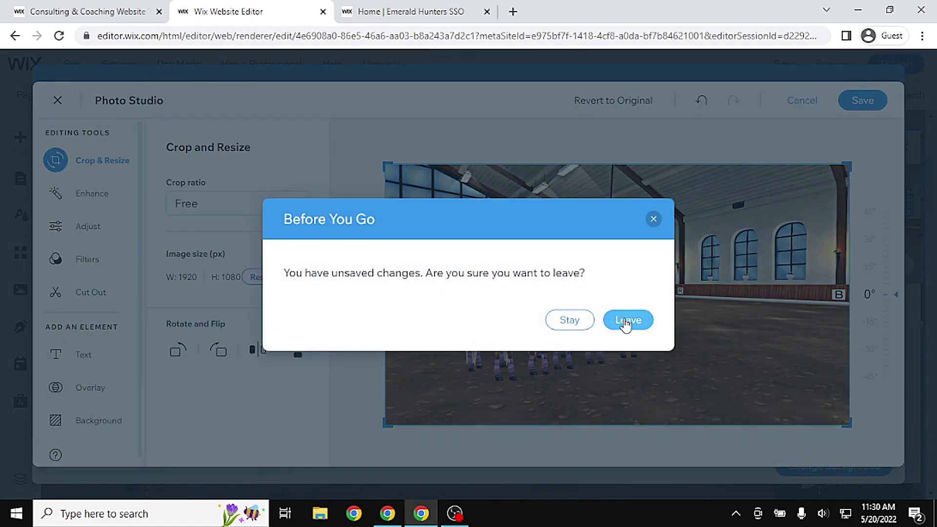
{"action": "key", "text": "Return"}
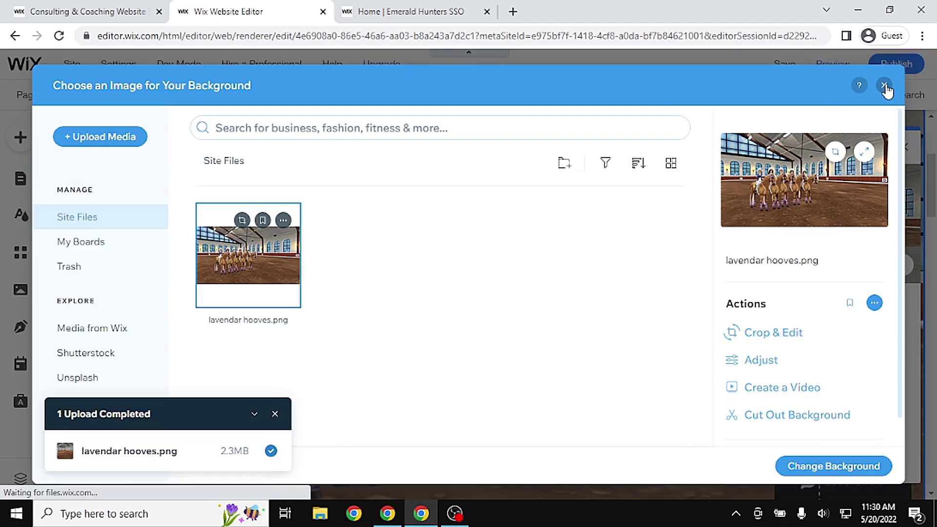
{"action": "left_click", "coordinate": [884, 85]}
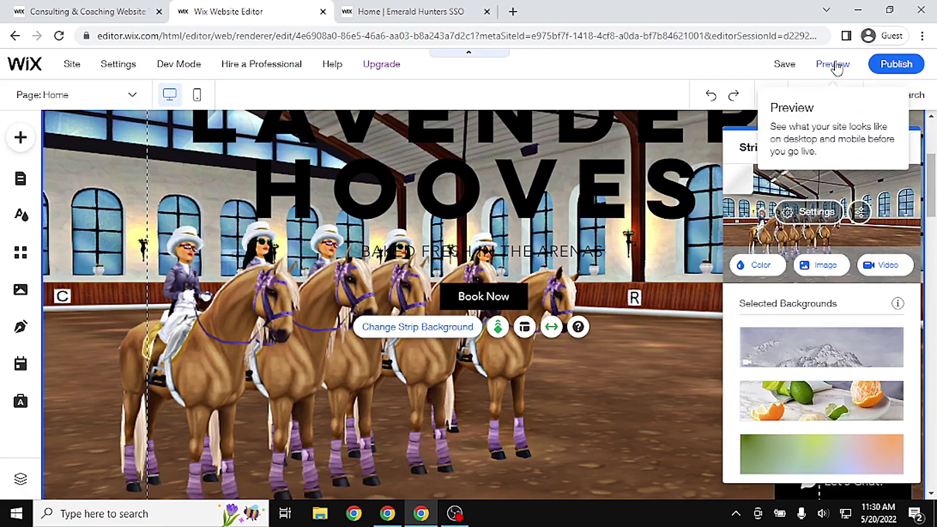
Preview the homepage and scroll through it as a visitor would
{"action": "left_click", "coordinate": [836, 67]}
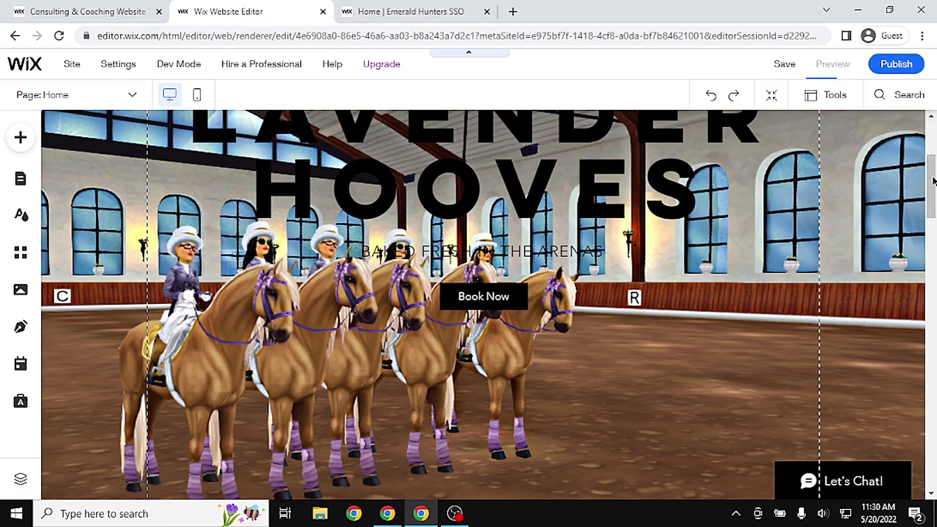
{"action": "scroll", "coordinate": [462, 341], "scroll_direction": "up", "scroll_amount": 2}
{"action": "scroll", "coordinate": [463, 341], "scroll_direction": "down", "scroll_amount": 4}
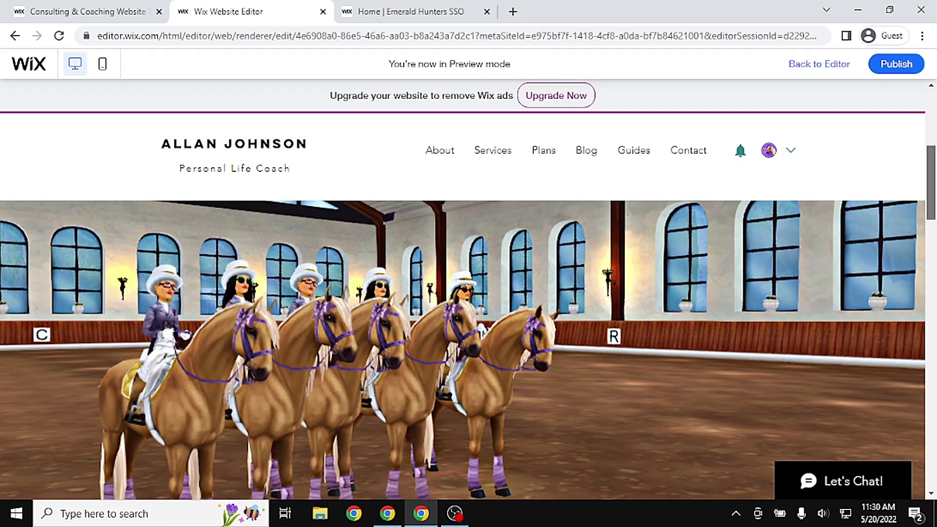
{"action": "scroll", "coordinate": [463, 342], "scroll_direction": "up", "scroll_amount": 5}
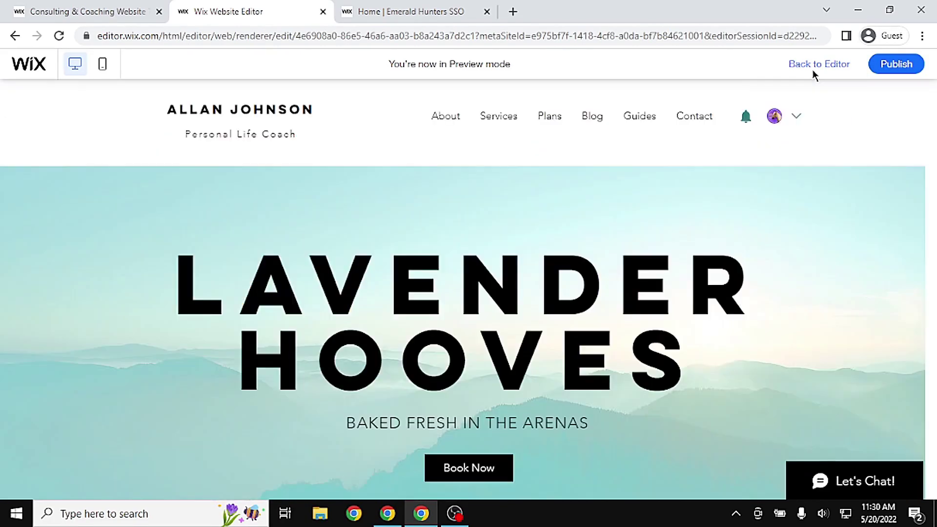
Back in the editor, open the hero strip's background options
{"action": "left_click", "coordinate": [812, 68]}
{"action": "scroll", "coordinate": [497, 347], "scroll_direction": "down", "scroll_amount": 5}
{"action": "left_click", "coordinate": [498, 347]}
{"action": "left_click", "coordinate": [547, 303]}
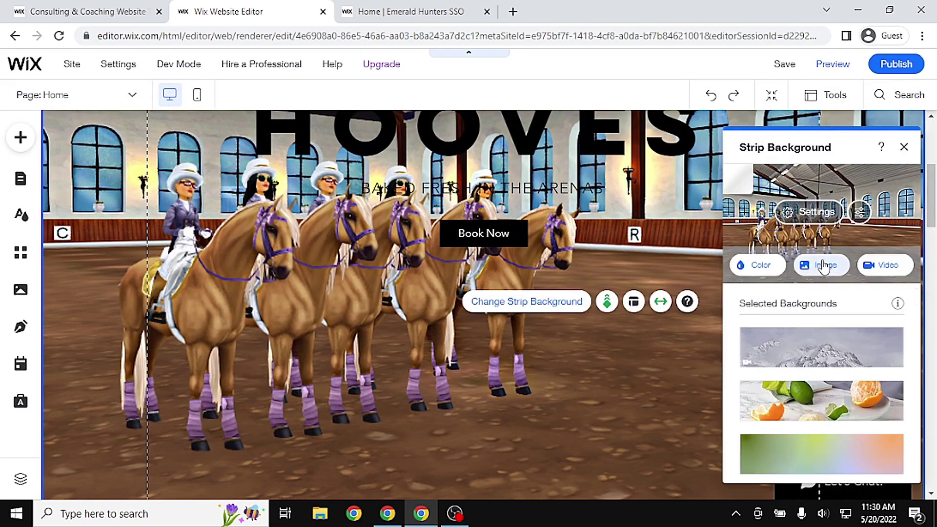
Open lavendar hooves.png in the photo editor with a 16:9 crop ratio
{"action": "left_click", "coordinate": [824, 266]}
{"action": "left_click", "coordinate": [248, 249]}
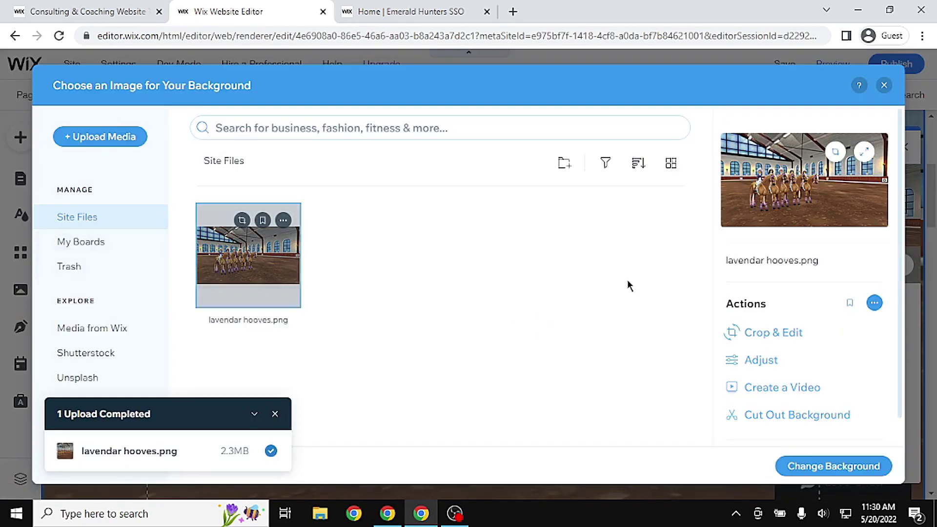
{"action": "left_click", "coordinate": [800, 334]}
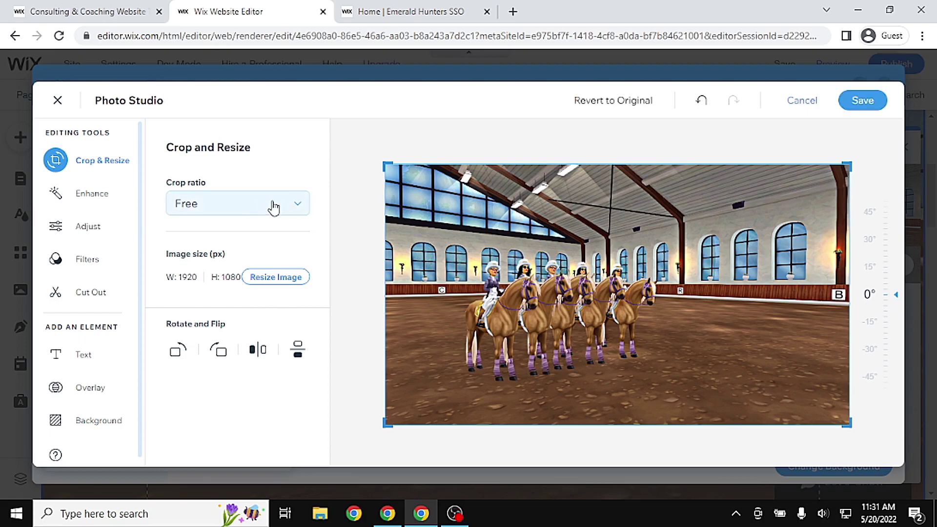
{"action": "left_click", "coordinate": [274, 207]}
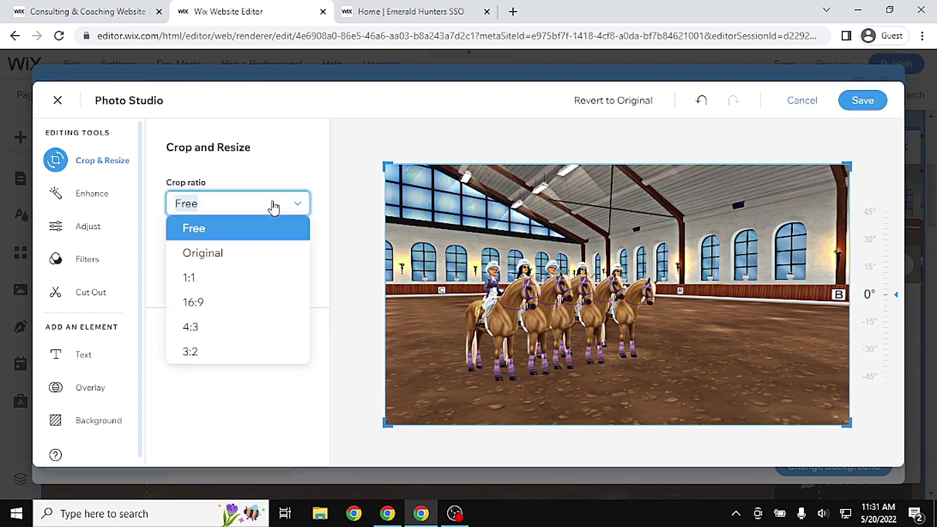
{"action": "left_click", "coordinate": [231, 310]}
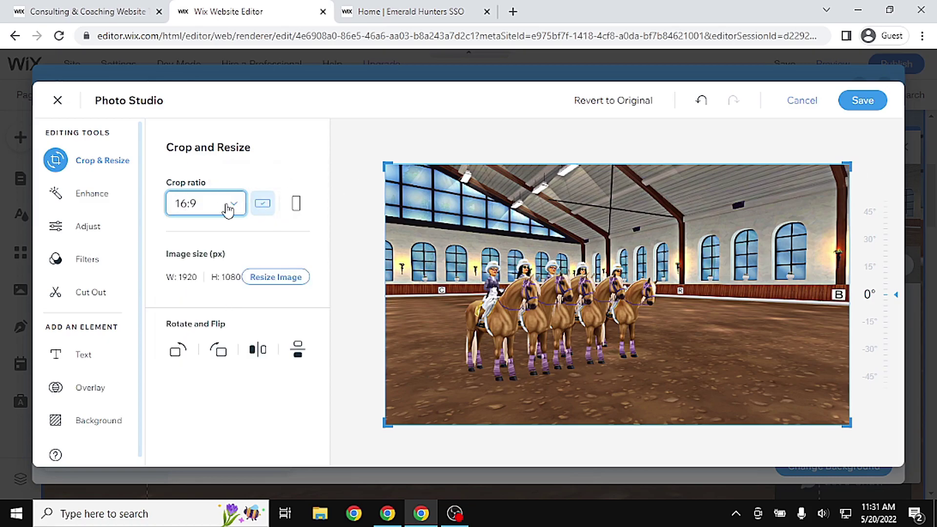
Frame the arena photo in the crop, save it, and apply it as the strip background
{"action": "left_click_drag", "start_coordinate": [849, 166], "coordinate": [793, 198]}
{"action": "left_click_drag", "start_coordinate": [635, 303], "coordinate": [713, 293]}
{"action": "left_click_drag", "start_coordinate": [849, 424], "coordinate": [813, 395]}
{"action": "left_click_drag", "start_coordinate": [669, 307], "coordinate": [747, 280]}
{"action": "left_click_drag", "start_coordinate": [386, 427], "coordinate": [424, 405]}
{"action": "left_click_drag", "start_coordinate": [565, 324], "coordinate": [693, 332]}
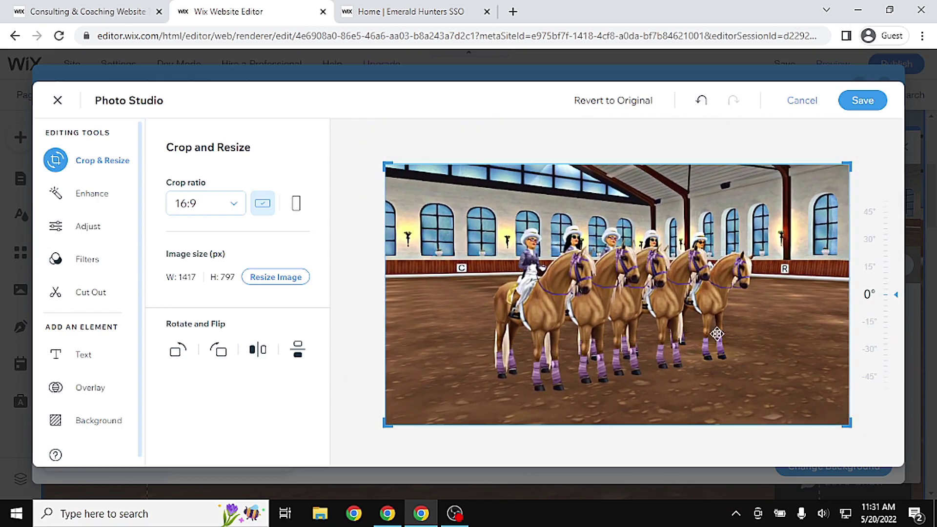
{"action": "left_click", "coordinate": [862, 101]}
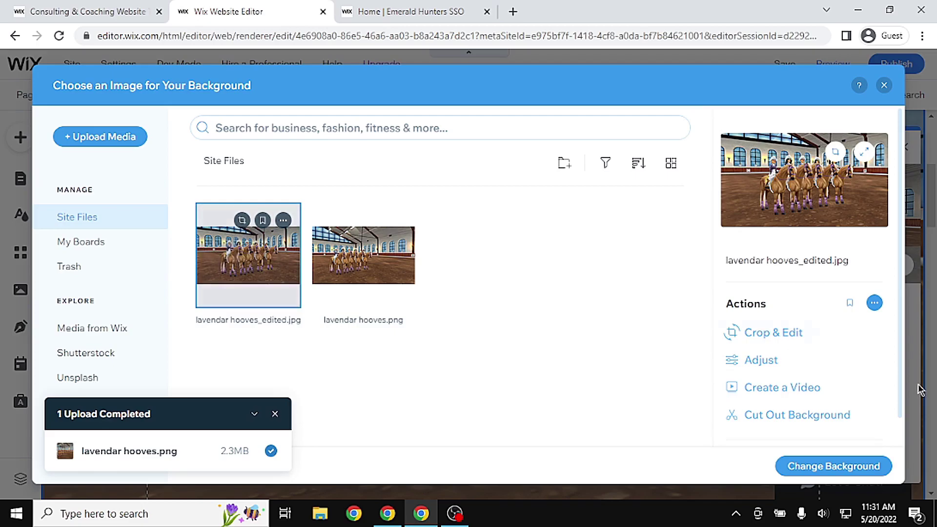
{"action": "left_click", "coordinate": [863, 465]}
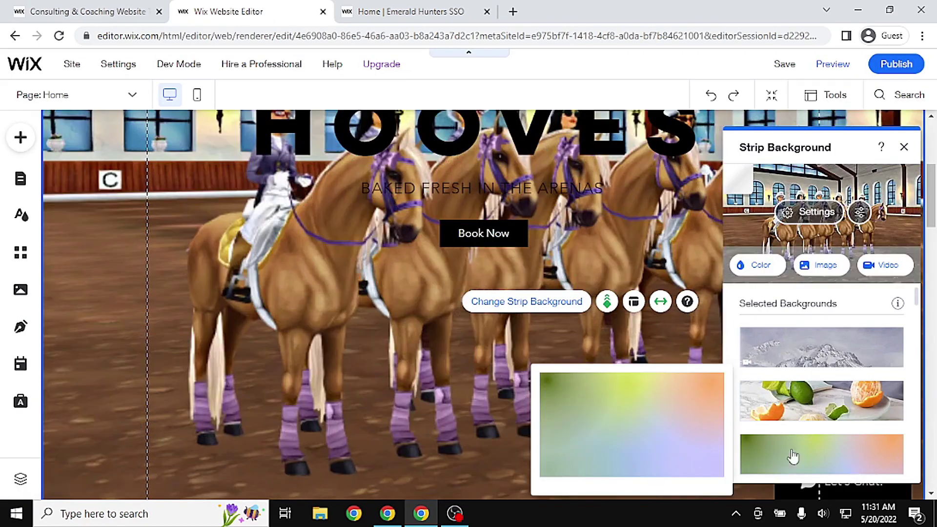
Close the background panel and preview the hero with the cropped arena photo
{"action": "left_click", "coordinate": [904, 147]}
{"action": "scroll", "coordinate": [923, 256], "scroll_direction": "up", "scroll_amount": 2}
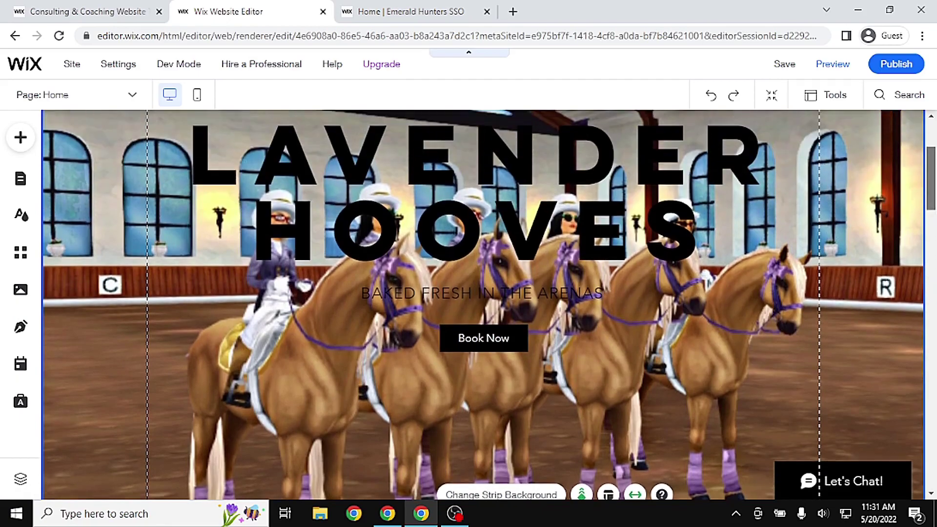
{"action": "left_click_drag", "start_coordinate": [931, 178], "coordinate": [931, 172]}
{"action": "left_click", "coordinate": [833, 70]}
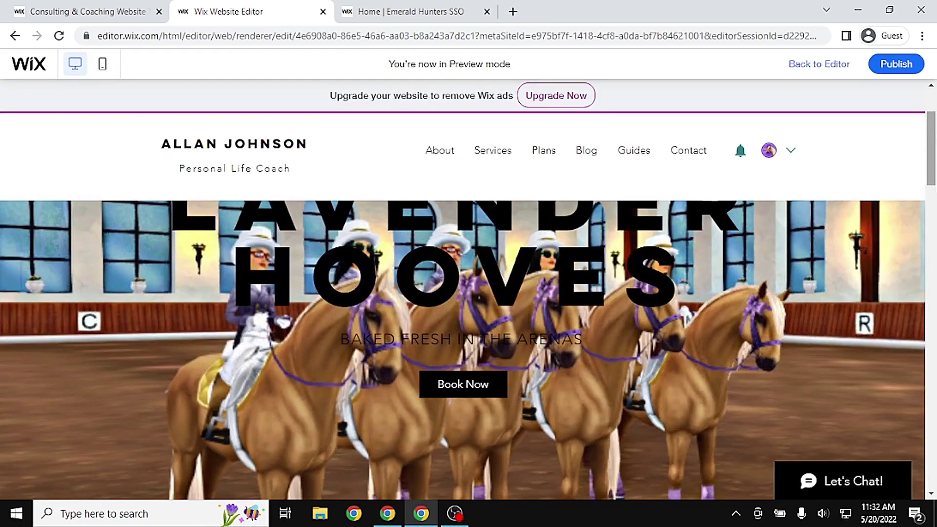
{"action": "left_click_drag", "start_coordinate": [932, 131], "coordinate": [931, 176]}
{"action": "scroll", "coordinate": [462, 361], "scroll_direction": "down", "scroll_amount": 1}
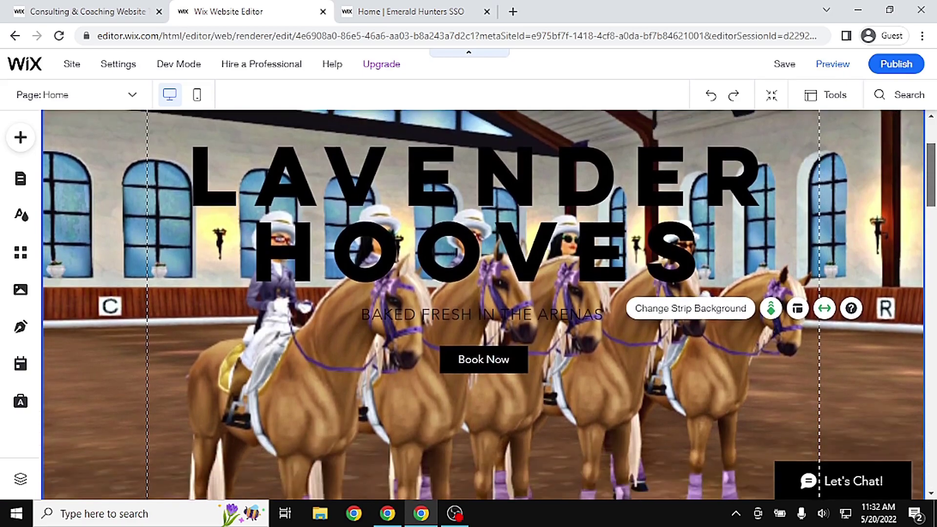
Set the hero strip's background image opacity to 61%
{"action": "scroll", "coordinate": [532, 213], "scroll_direction": "down", "scroll_amount": 2}
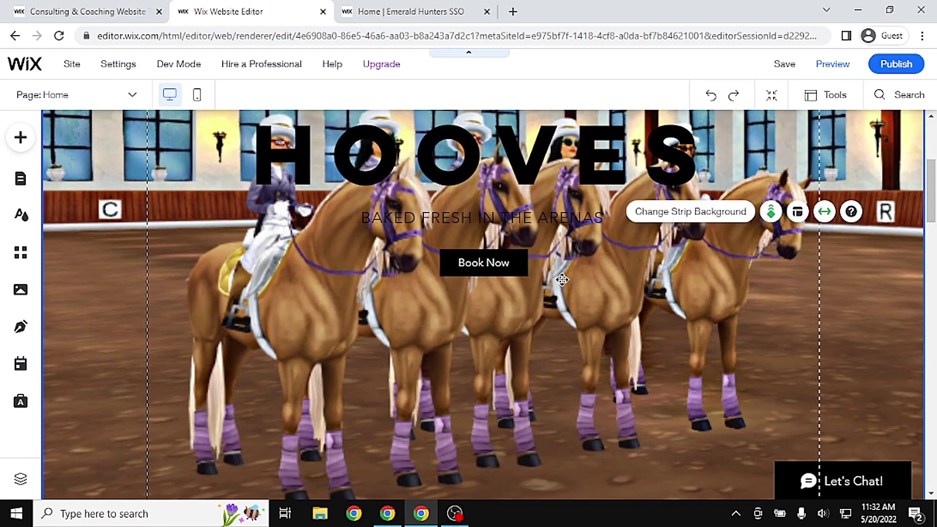
{"action": "right_click", "coordinate": [590, 290]}
{"action": "left_click", "coordinate": [486, 330]}
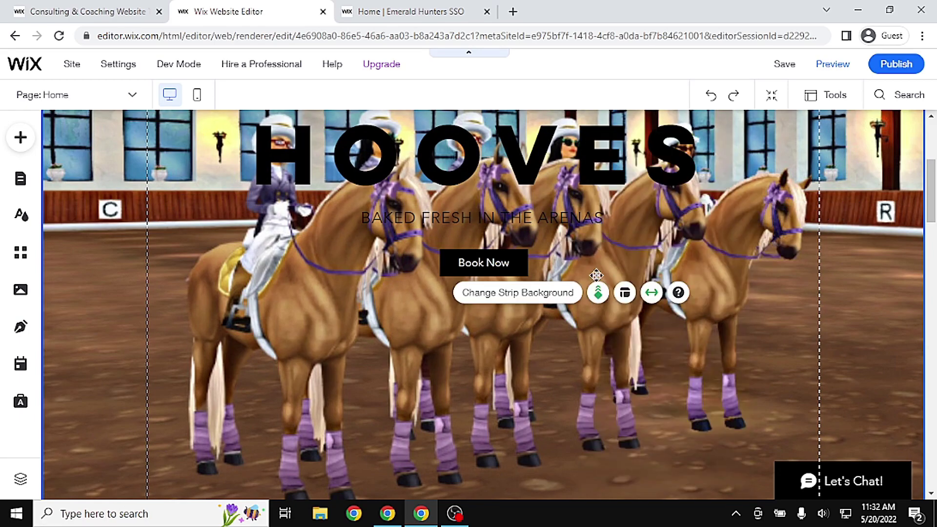
{"action": "left_click", "coordinate": [555, 303]}
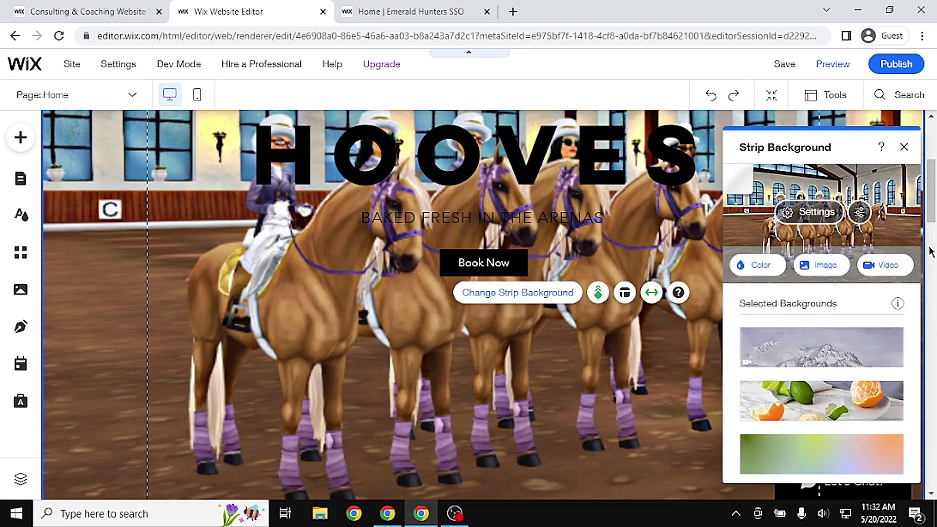
{"action": "left_click", "coordinate": [818, 219]}
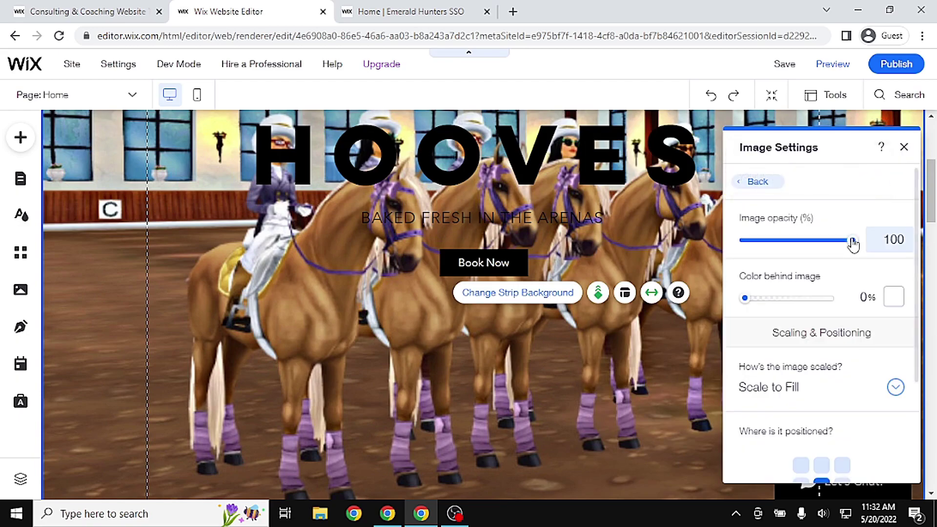
{"action": "left_click_drag", "start_coordinate": [849, 245], "coordinate": [808, 235]}
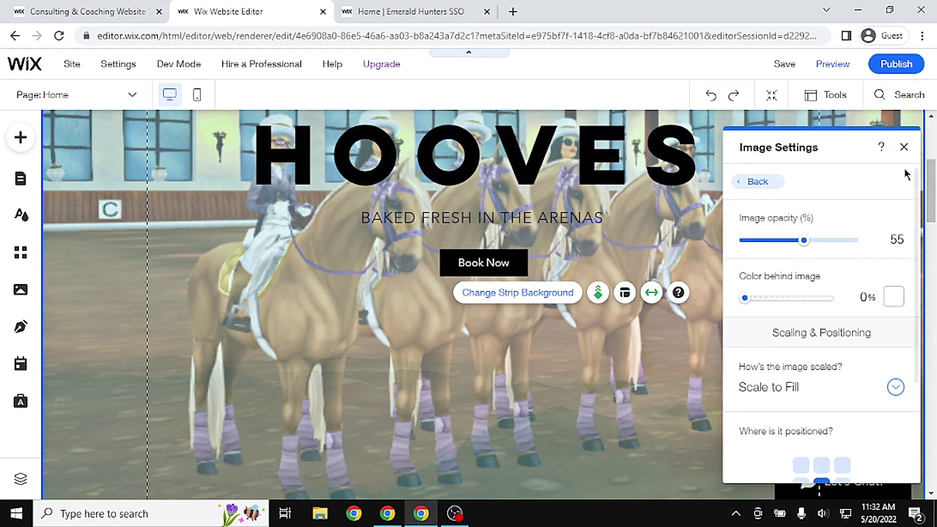
{"action": "left_click_drag", "start_coordinate": [804, 242], "coordinate": [813, 248]}
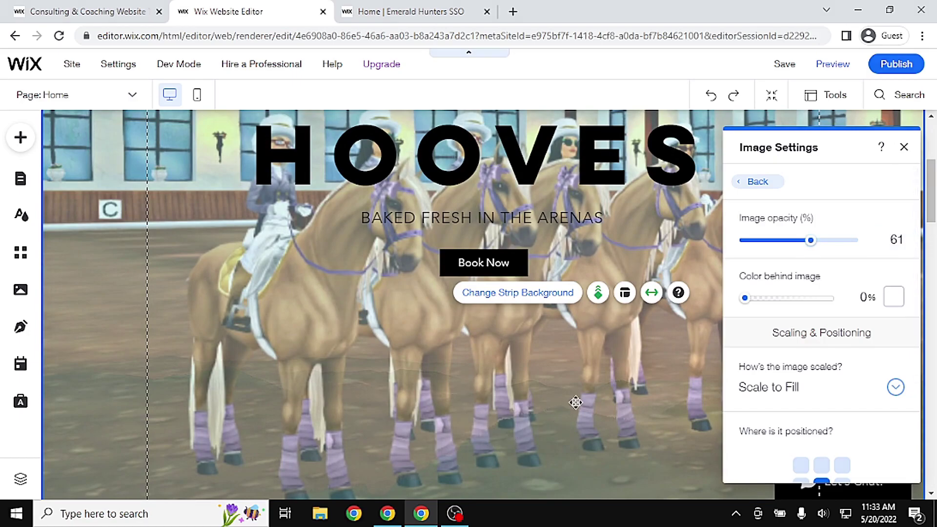
{"action": "scroll", "coordinate": [915, 142], "scroll_direction": "up", "scroll_amount": 5}
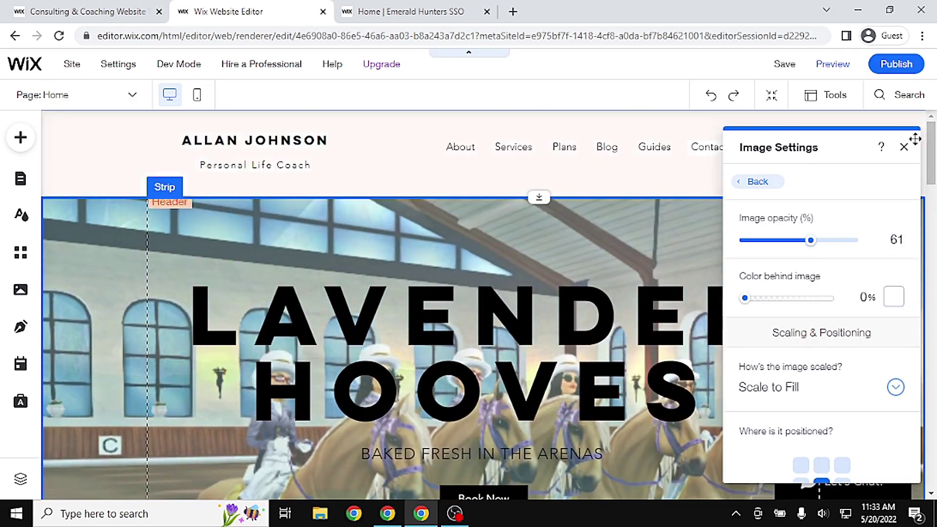
Close the image settings and move the hero strip lower on the page
{"action": "left_click", "coordinate": [904, 147]}
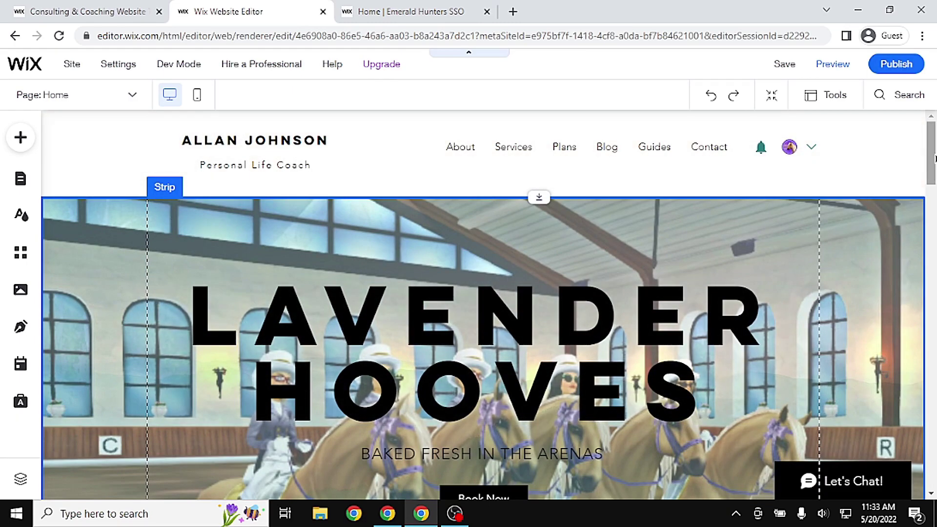
{"action": "scroll", "coordinate": [711, 183], "scroll_direction": "down", "scroll_amount": 1}
{"action": "left_click_drag", "start_coordinate": [709, 172], "coordinate": [698, 295]}
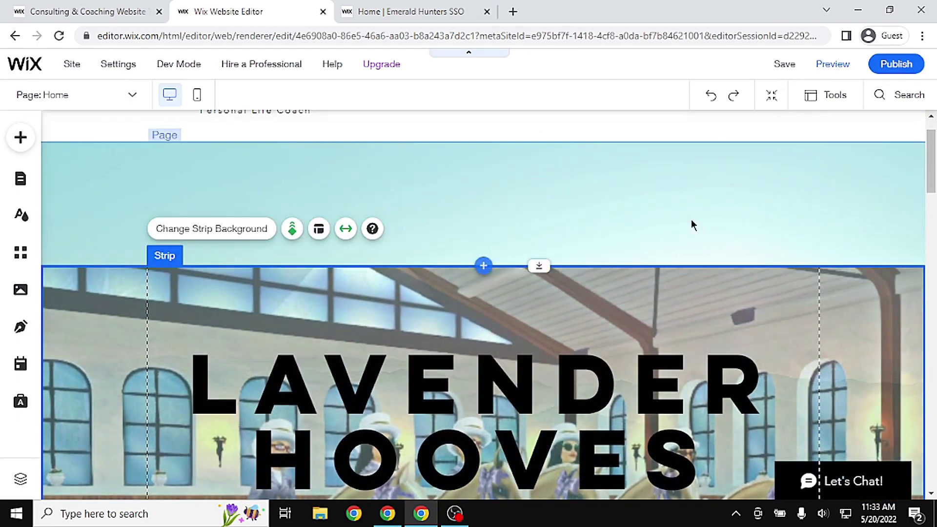
Set the page background to solid white (#FFFFFF)
{"action": "left_click", "coordinate": [575, 186]}
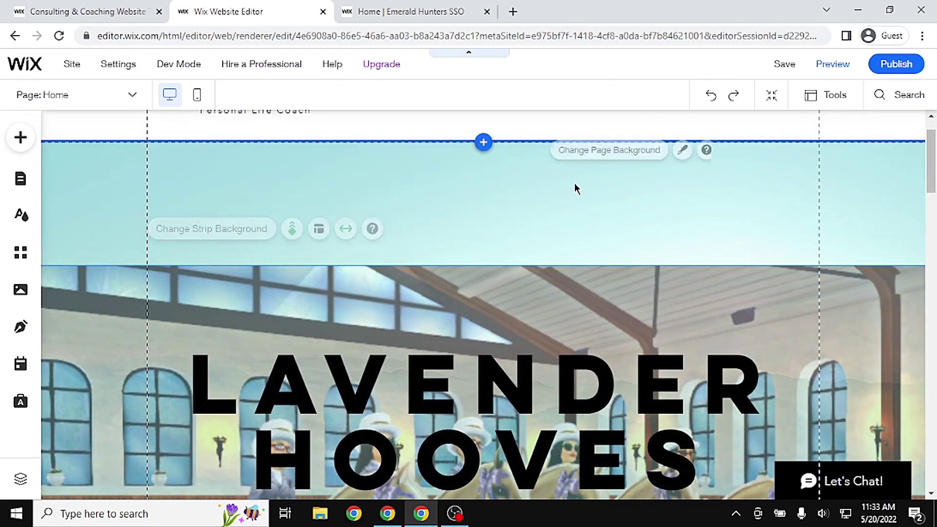
{"action": "left_click", "coordinate": [613, 155]}
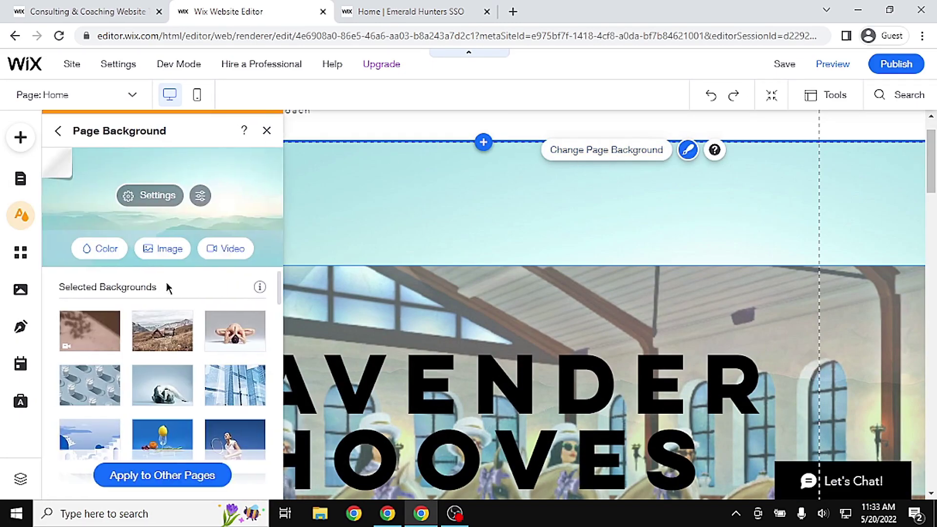
{"action": "left_click", "coordinate": [103, 256]}
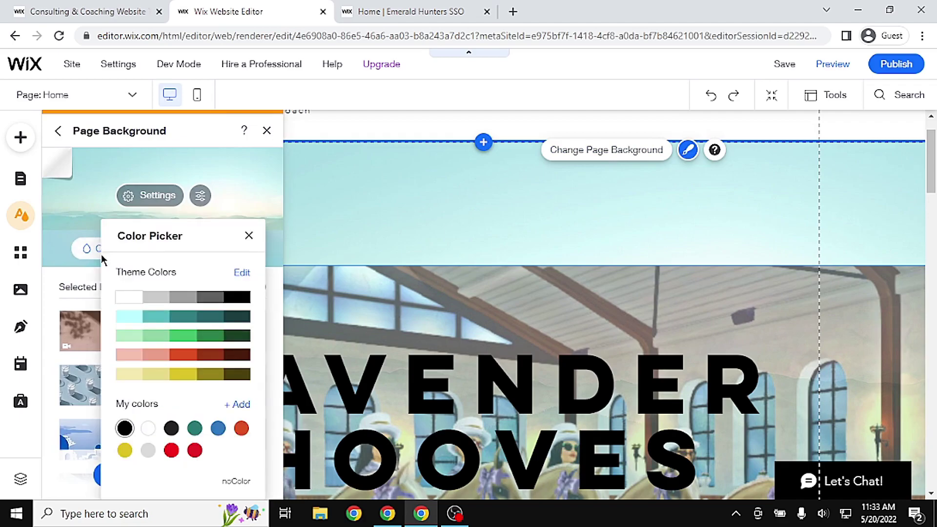
{"action": "left_click", "coordinate": [137, 306]}
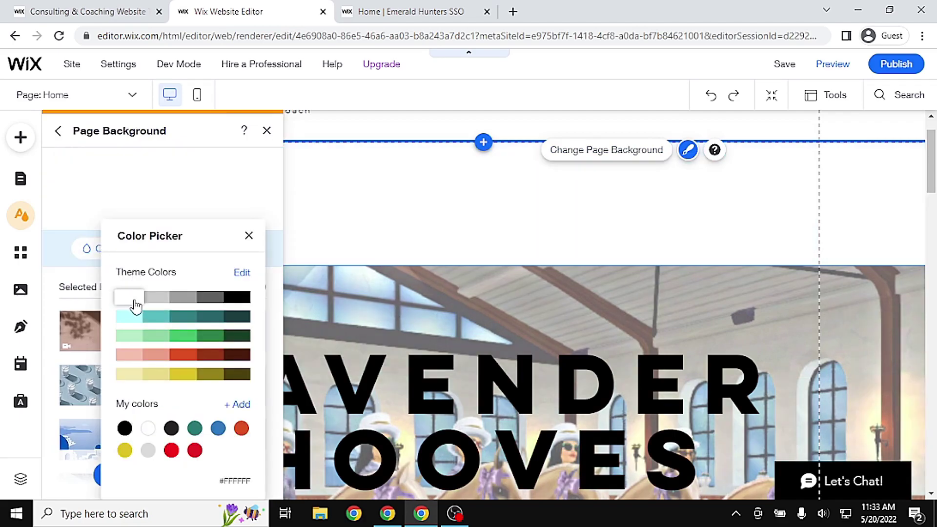
{"action": "left_click", "coordinate": [259, 236]}
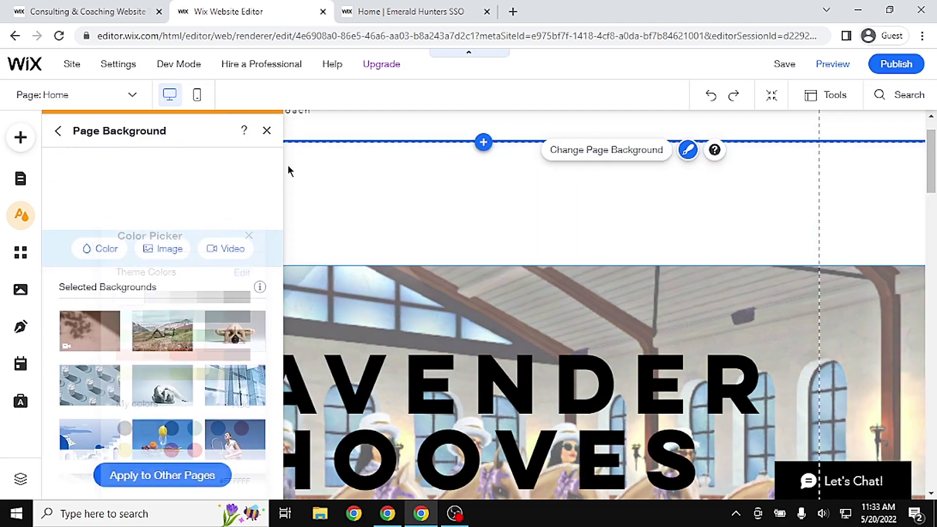
{"action": "left_click", "coordinate": [266, 130]}
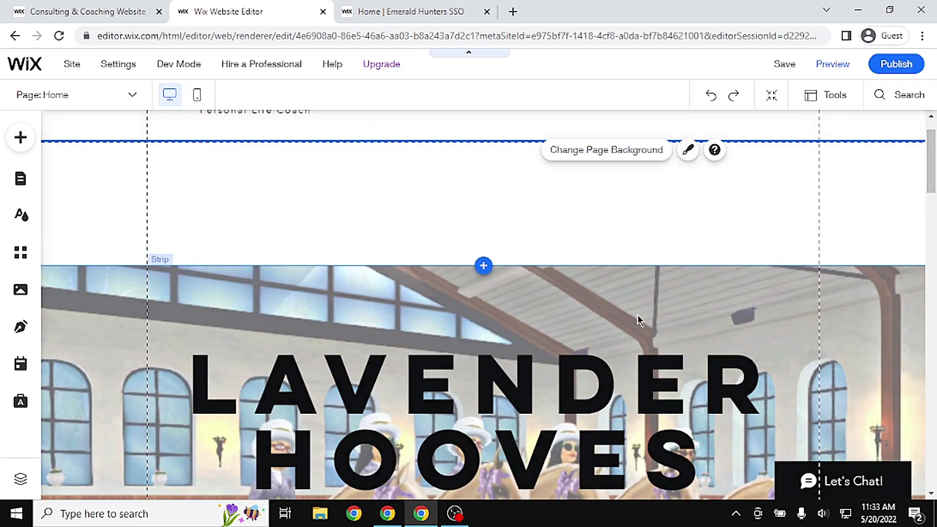
{"action": "left_click", "coordinate": [640, 316]}
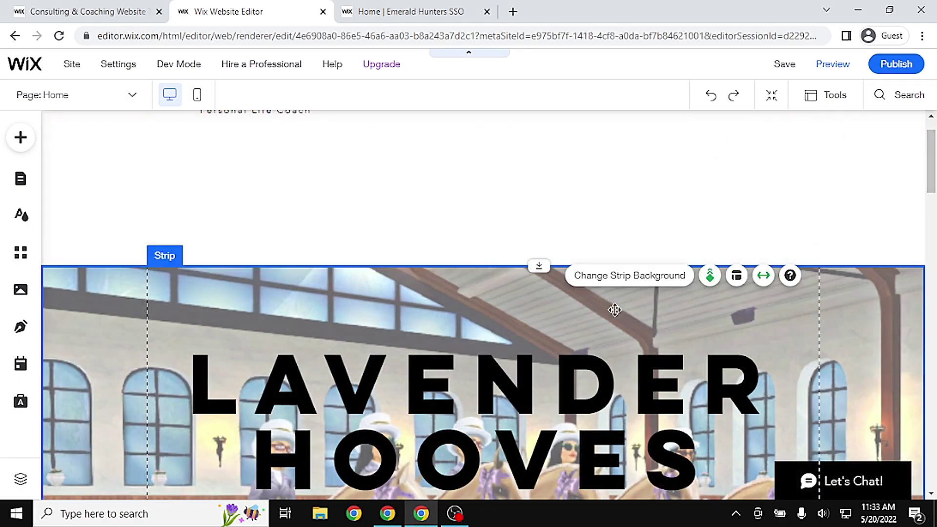
{"action": "scroll", "coordinate": [615, 310], "scroll_direction": "down", "scroll_amount": 5}
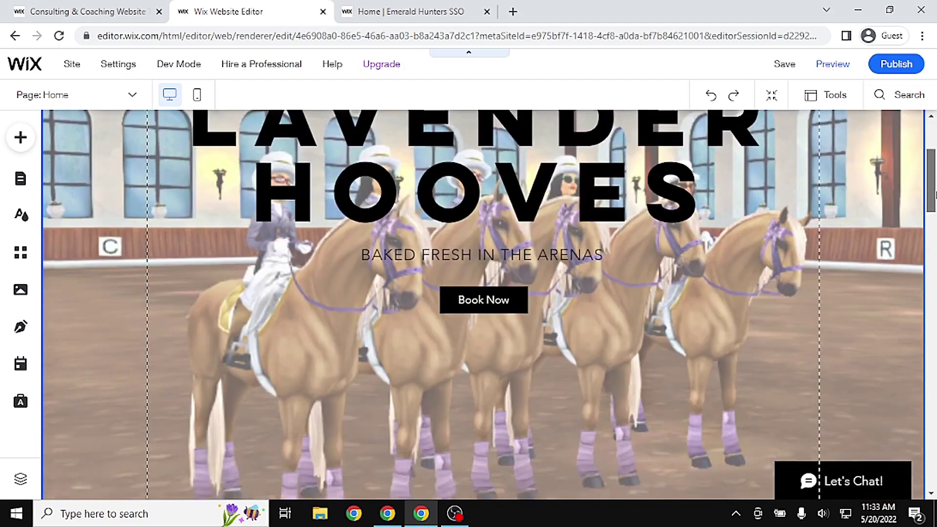
{"action": "left_click_drag", "start_coordinate": [934, 196], "coordinate": [935, 166]}
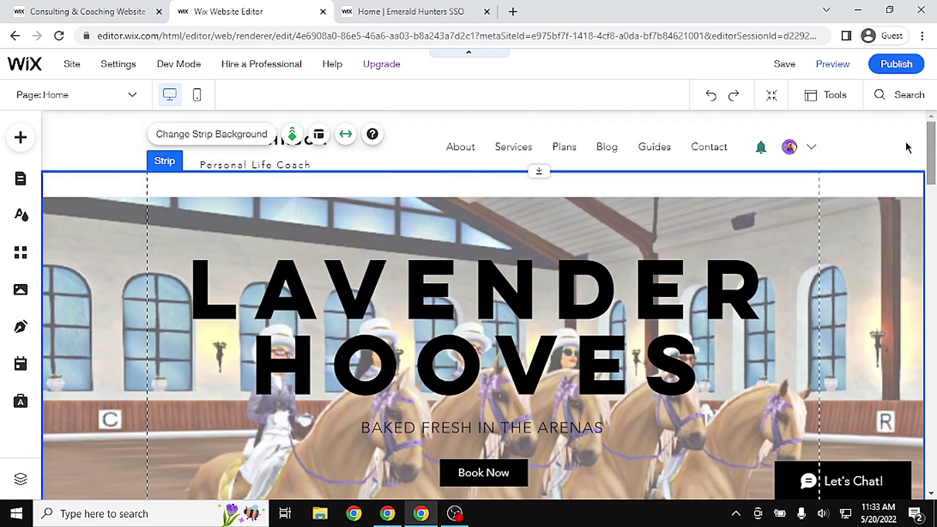
{"action": "left_click", "coordinate": [832, 65]}
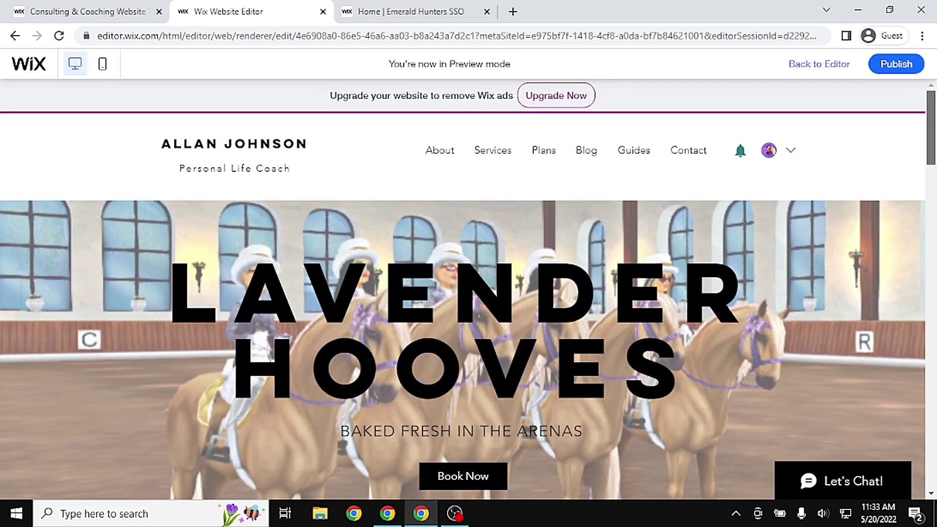
{"action": "scroll", "coordinate": [462, 350], "scroll_direction": "down", "scroll_amount": 5}
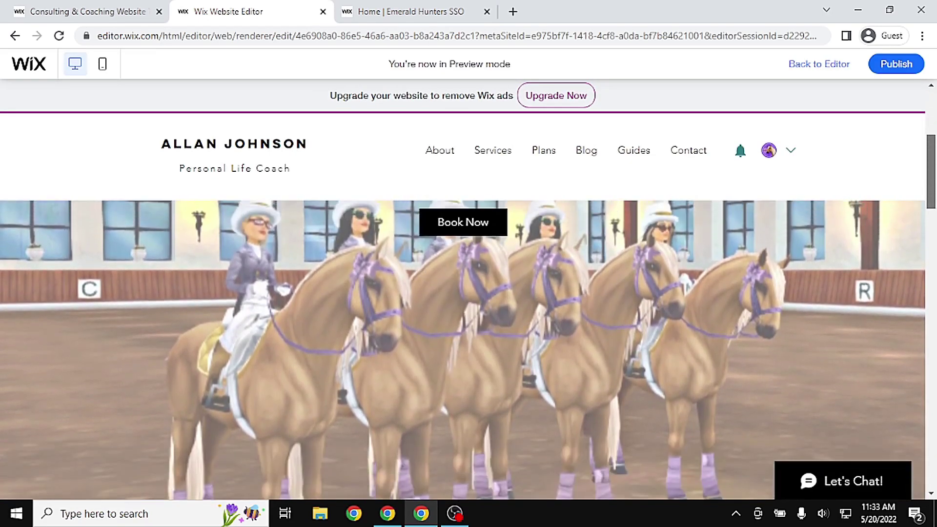
{"action": "scroll", "coordinate": [463, 350], "scroll_direction": "up", "scroll_amount": 5}
{"action": "left_click", "coordinate": [822, 65]}
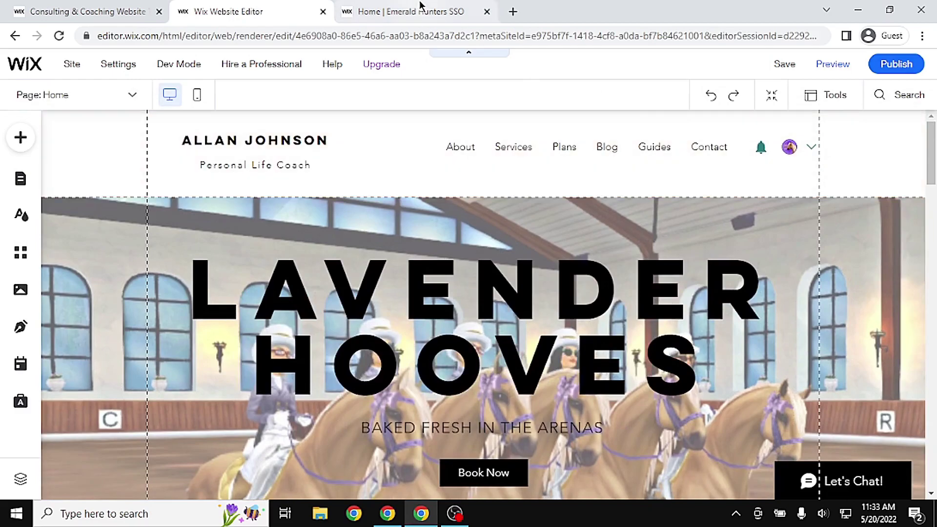
{"action": "left_click", "coordinate": [421, 7]}
{"action": "left_click", "coordinate": [699, 385]}
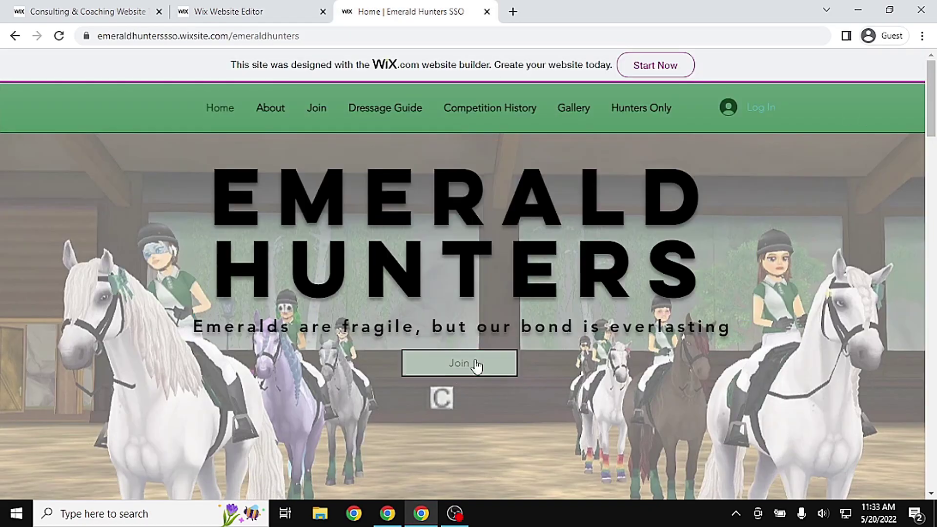
{"action": "left_click", "coordinate": [247, 10]}
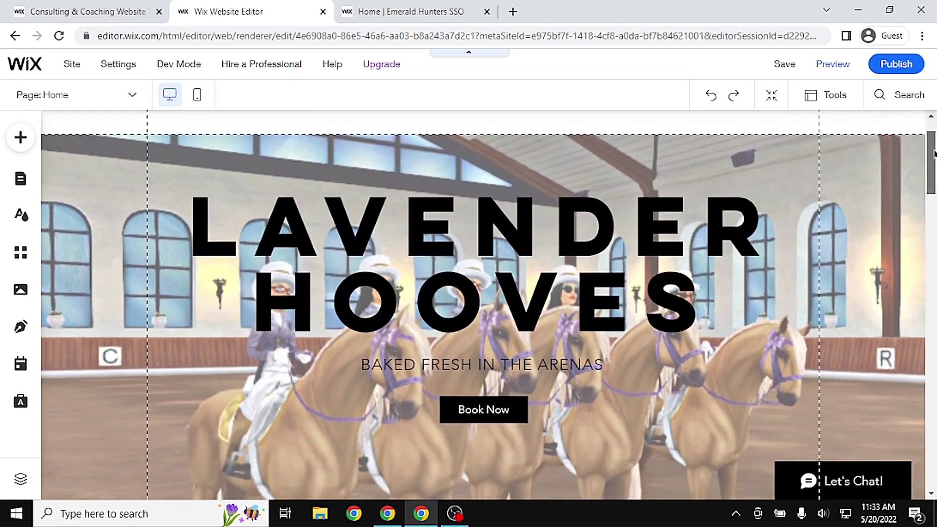
Relabel the hero's Book Now button to read JOIN
{"action": "left_click_drag", "start_coordinate": [934, 154], "coordinate": [933, 174]}
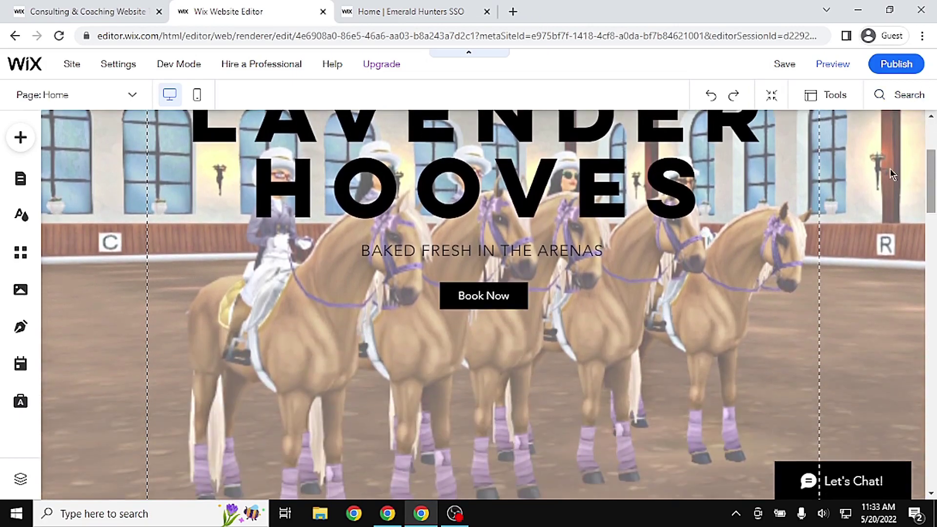
{"action": "left_click", "coordinate": [484, 301]}
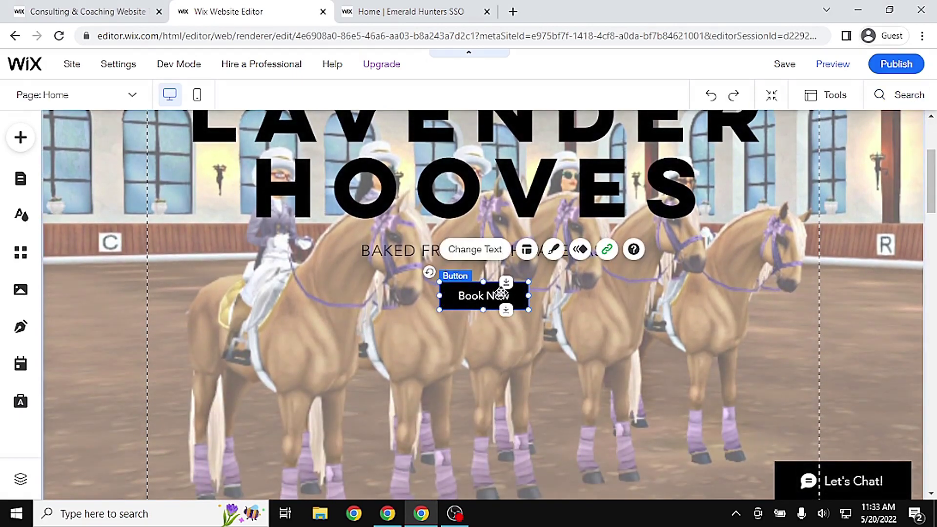
{"action": "left_click", "coordinate": [481, 252]}
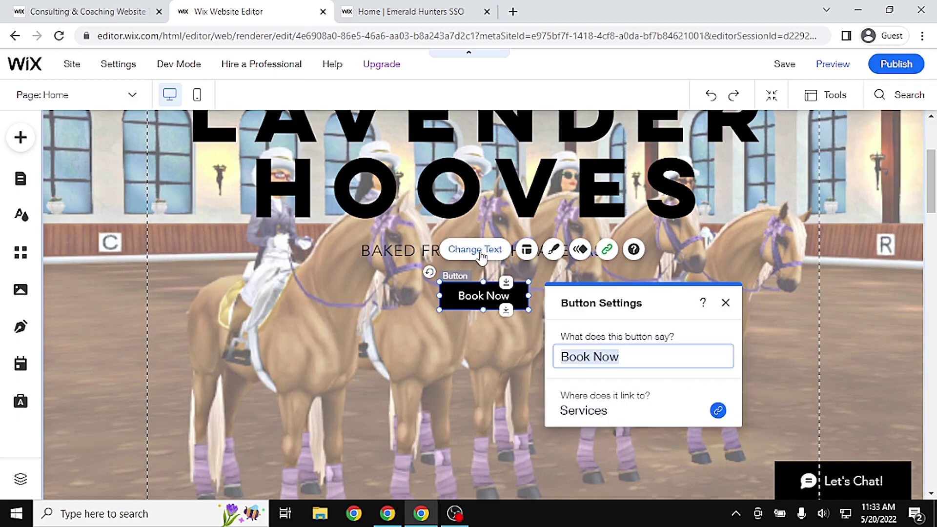
{"action": "type", "text": "JOIN"}
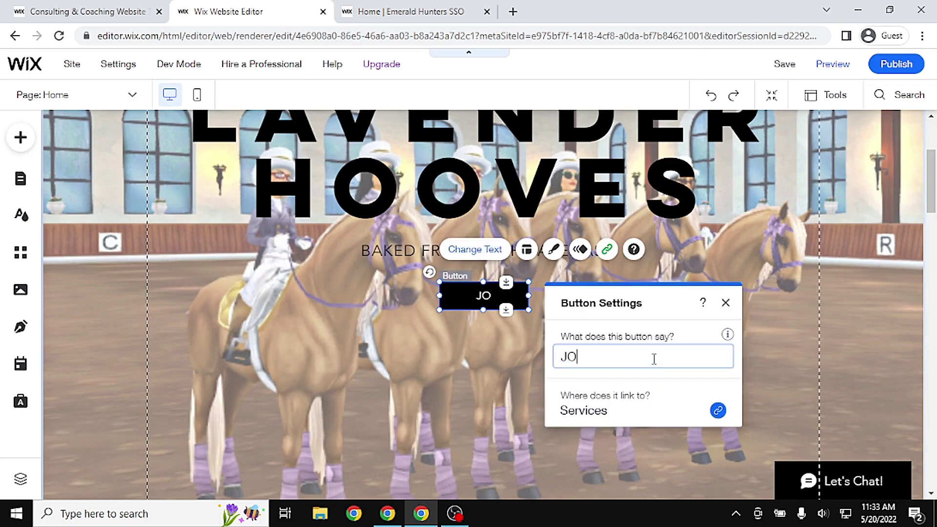
{"action": "left_click", "coordinate": [804, 351]}
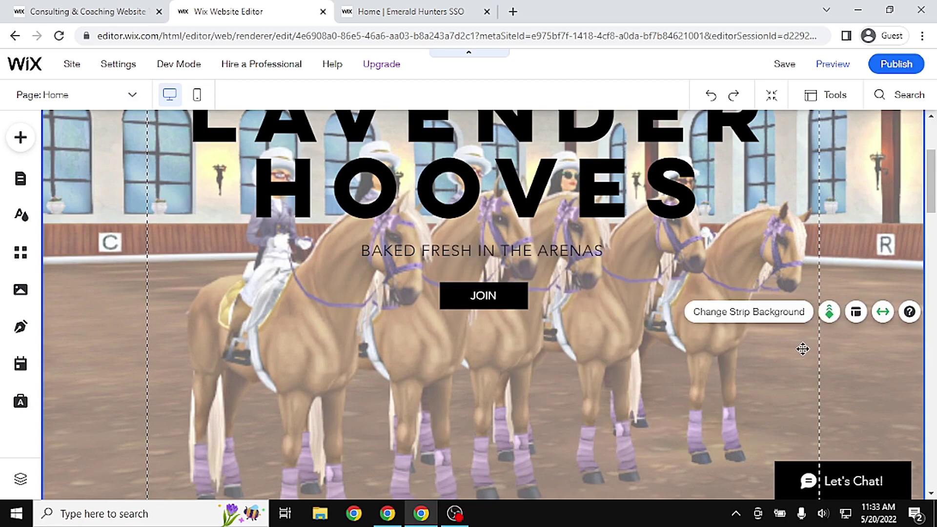
{"action": "left_click", "coordinate": [466, 302]}
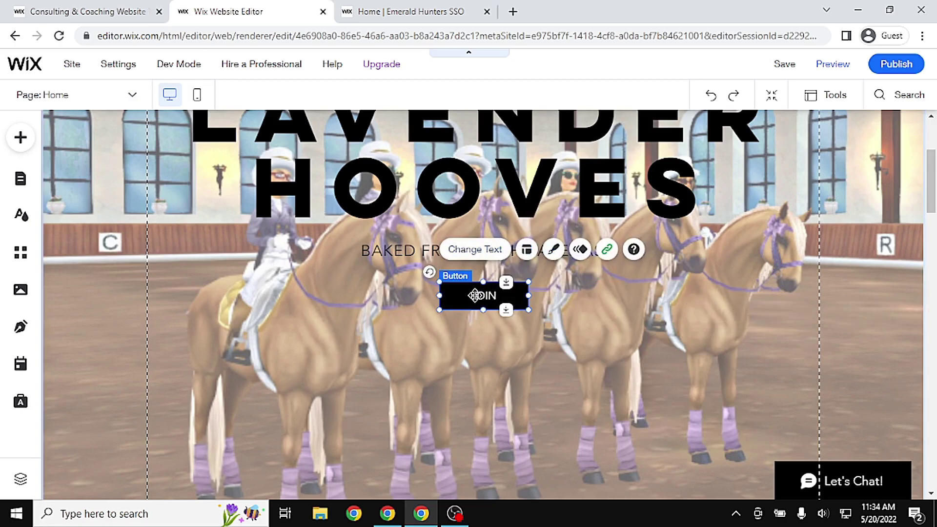
Give the JOIN button a custom purple fill of #9060FF
{"action": "left_click", "coordinate": [552, 251]}
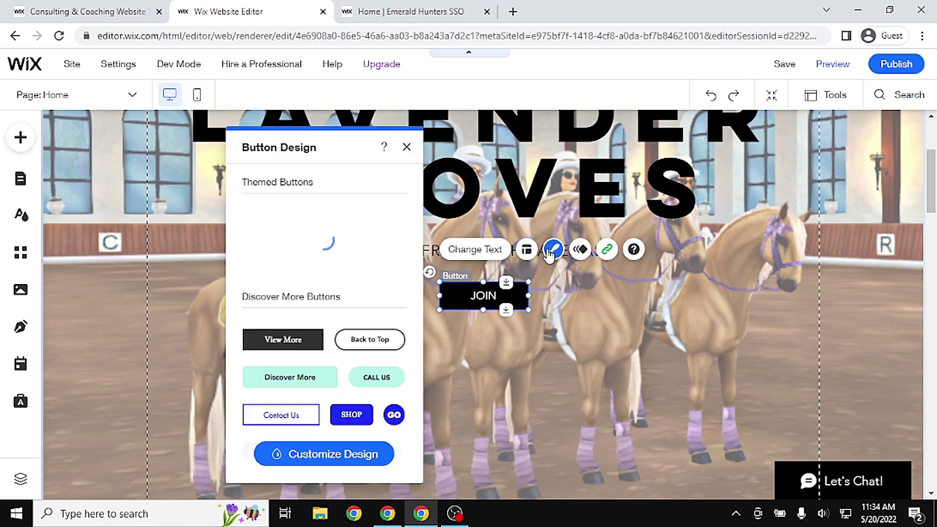
{"action": "left_click", "coordinate": [315, 456]}
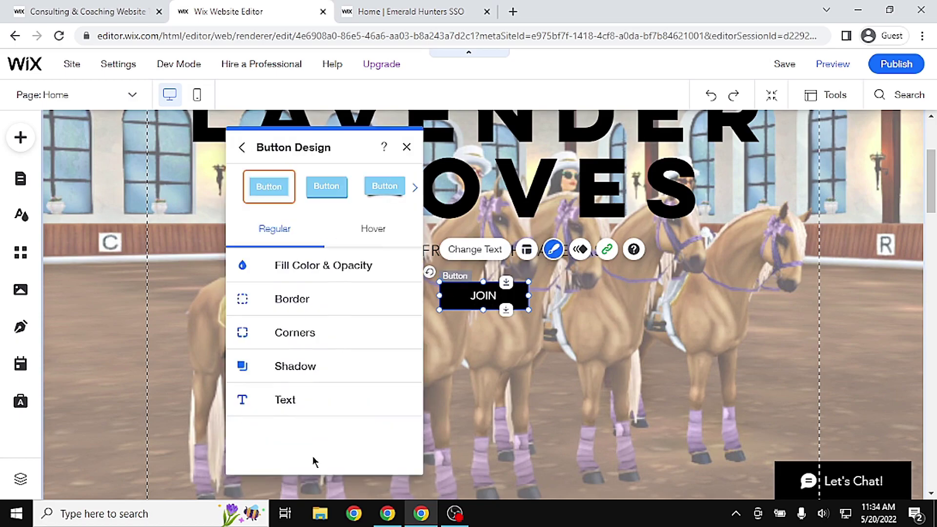
{"action": "left_click", "coordinate": [319, 269]}
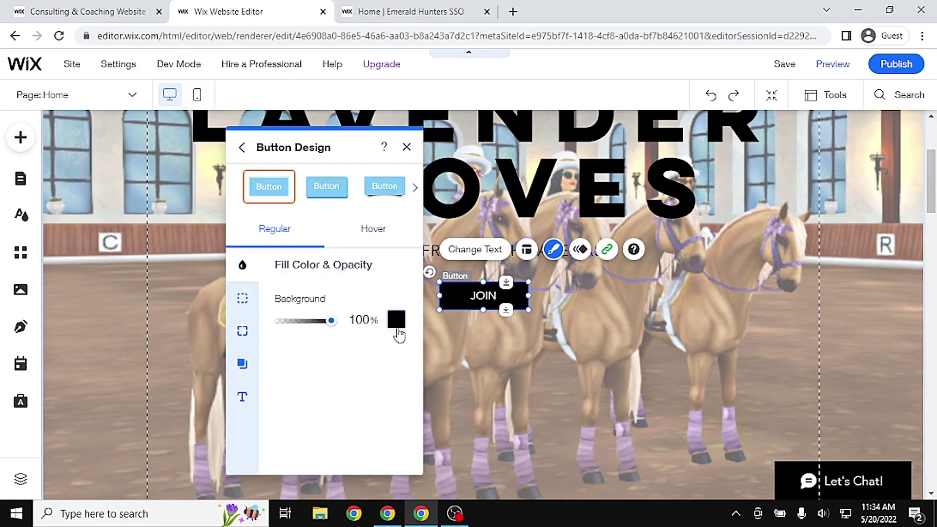
{"action": "left_click", "coordinate": [397, 320]}
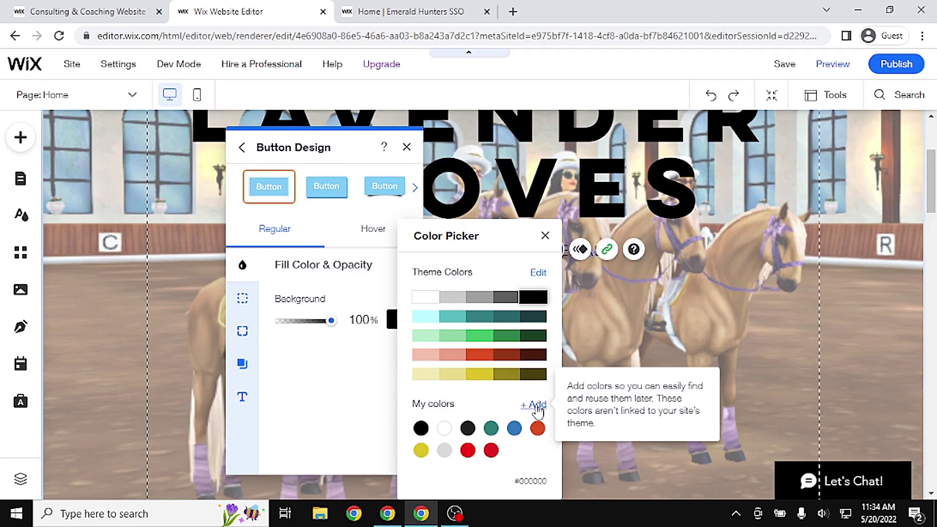
{"action": "left_click", "coordinate": [537, 411]}
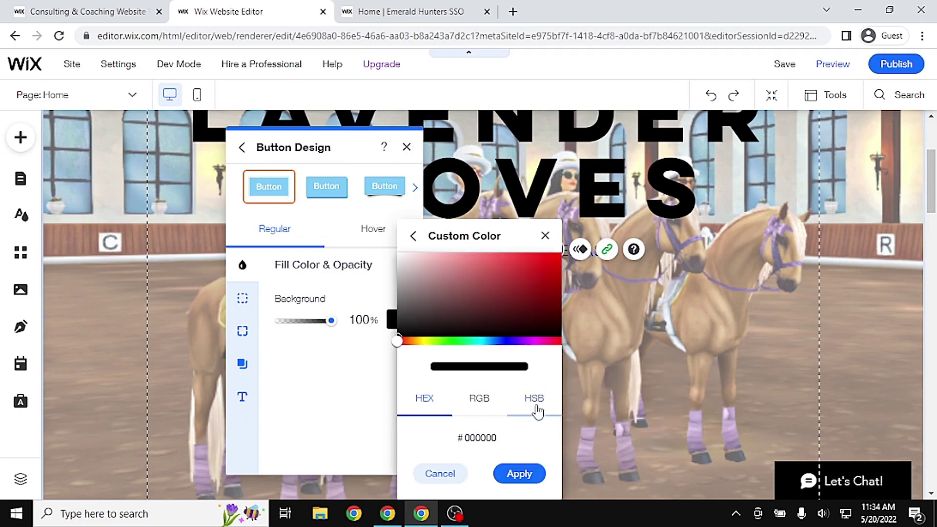
{"action": "left_click", "coordinate": [514, 341]}
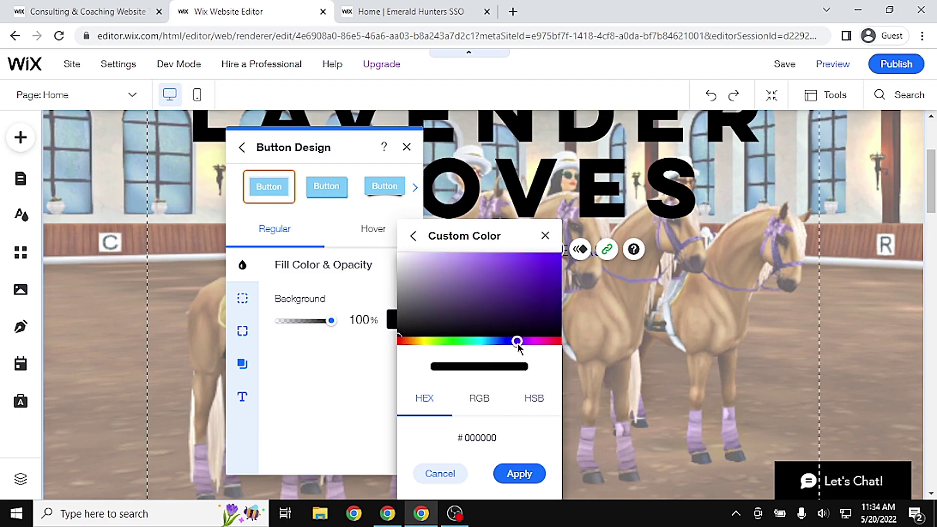
{"action": "left_click", "coordinate": [472, 253]}
{"action": "left_click_drag", "start_coordinate": [471, 245], "coordinate": [501, 244]}
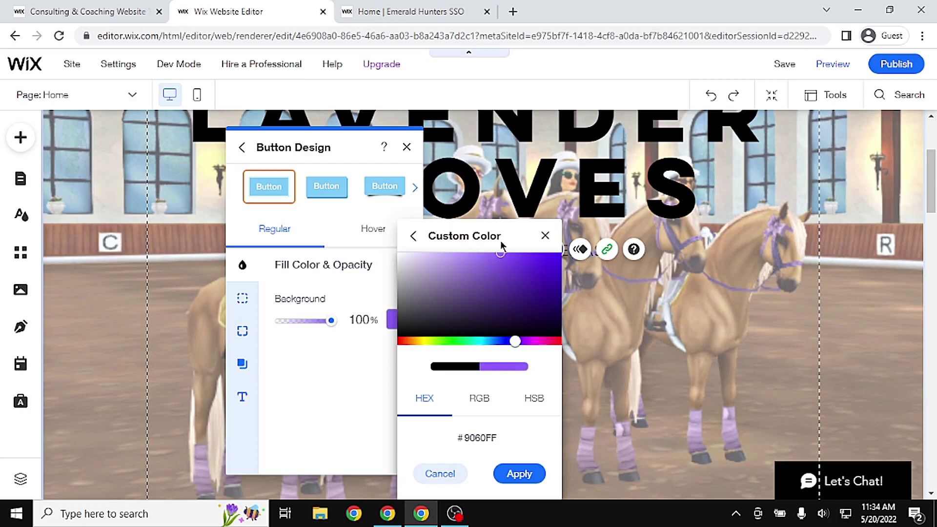
{"action": "left_click", "coordinate": [529, 472]}
{"action": "left_click", "coordinate": [546, 235]}
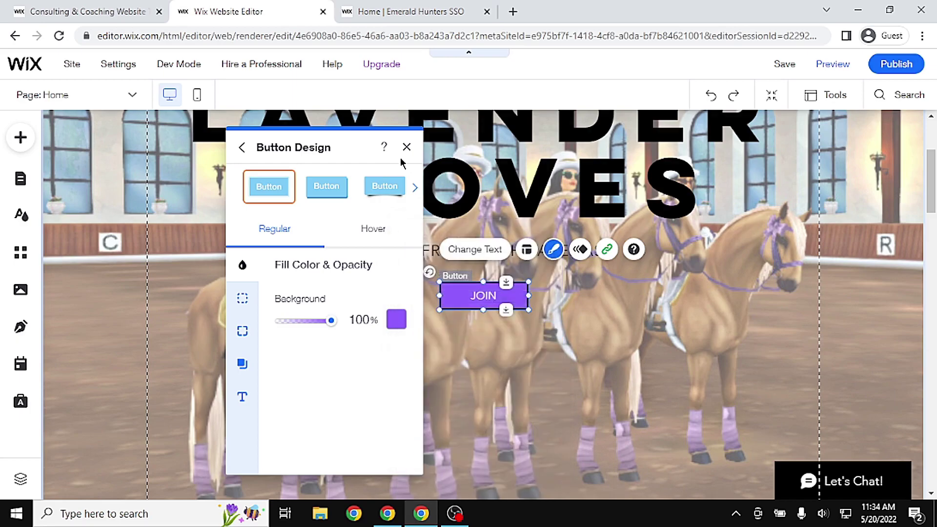
{"action": "left_click", "coordinate": [406, 146]}
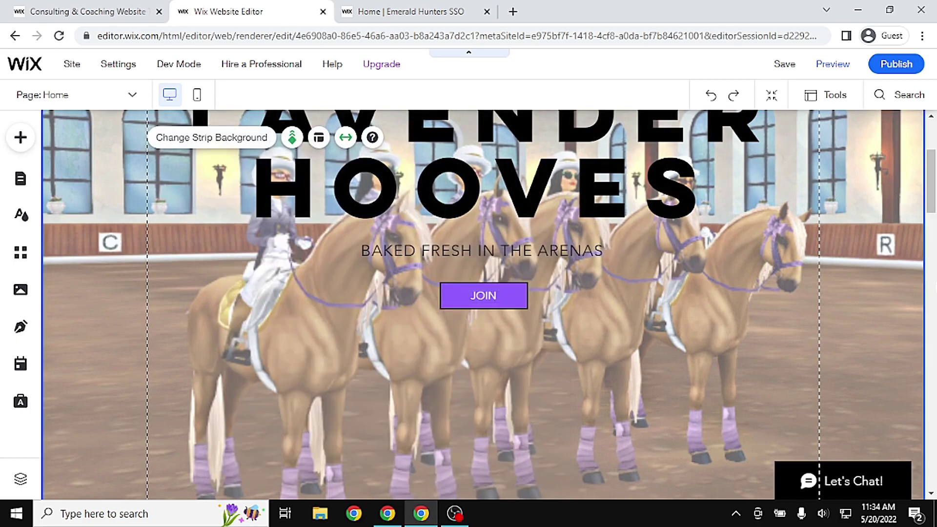
{"action": "scroll", "coordinate": [923, 194], "scroll_direction": "up", "scroll_amount": 4}
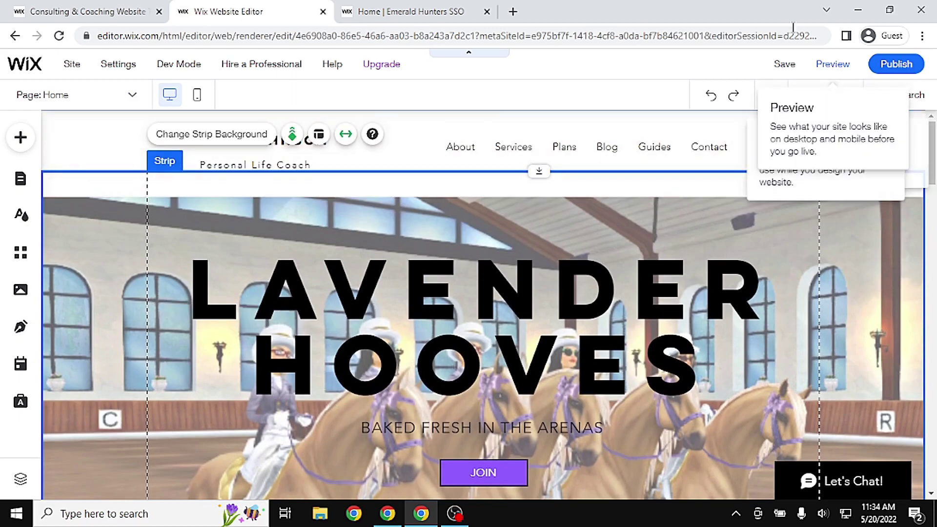
{"action": "left_click", "coordinate": [831, 68]}
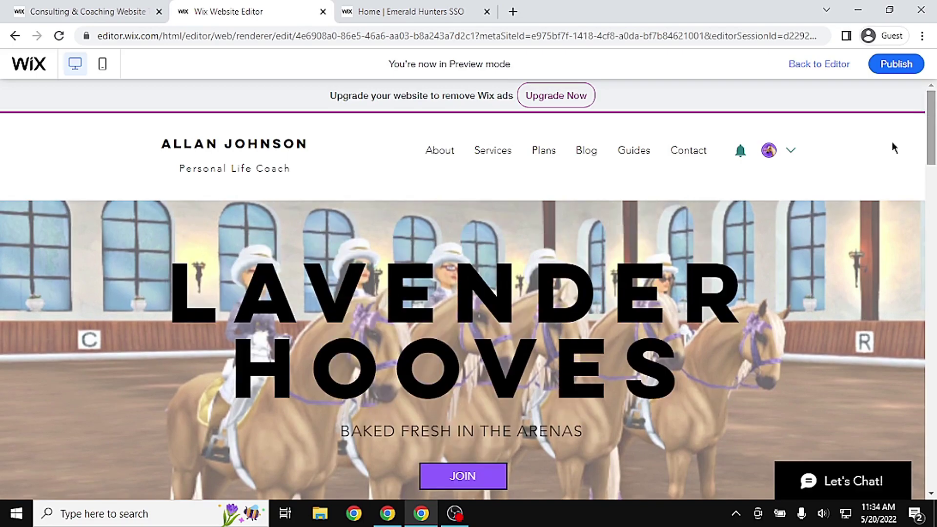
{"action": "mouse_move", "coordinate": [934, 114]}
{"action": "left_mouse_down"}
{"action": "mouse_move", "coordinate": [935, 161]}
{"action": "mouse_move", "coordinate": [934, 114]}
{"action": "left_mouse_up"}
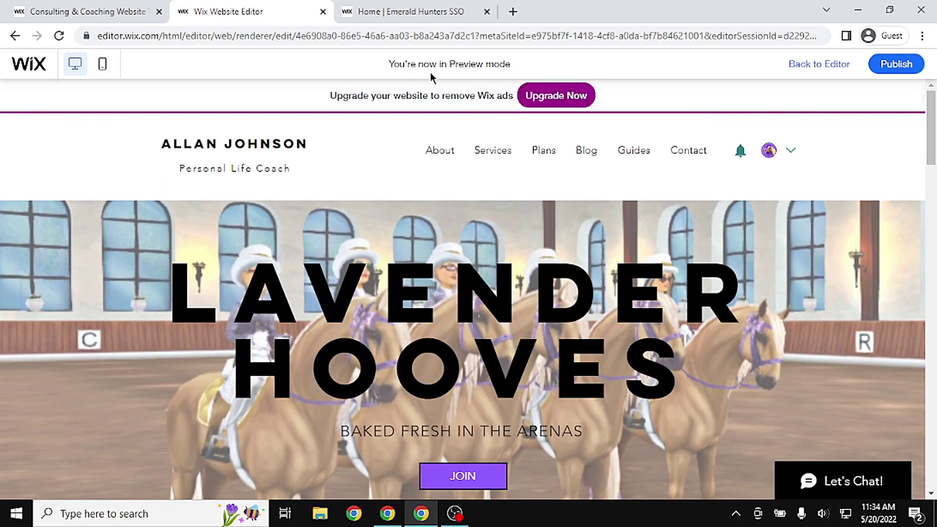
{"action": "left_click", "coordinate": [435, 7]}
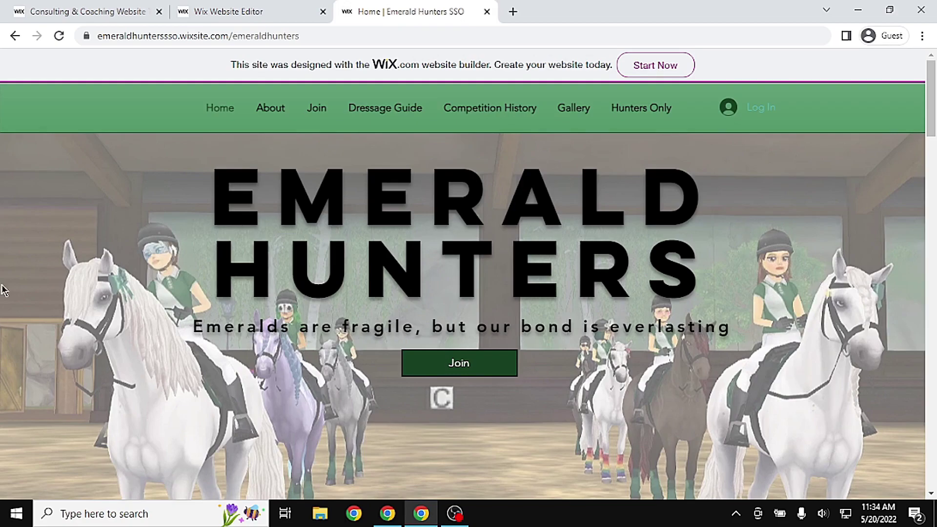
{"action": "left_click", "coordinate": [251, 9]}
{"action": "left_click", "coordinate": [811, 63]}
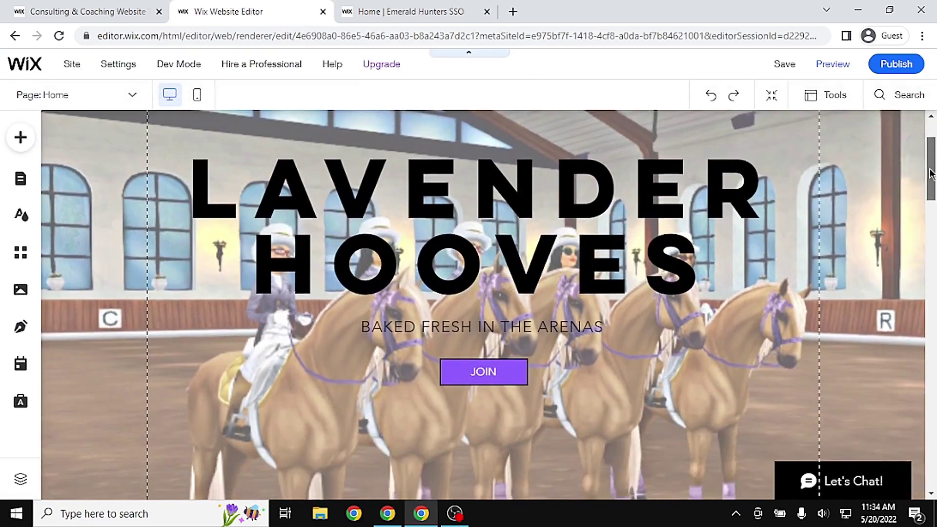
Move the JOIN button further down the hero strip
{"action": "scroll", "coordinate": [930, 173], "scroll_direction": "down", "scroll_amount": 4}
{"action": "left_click", "coordinate": [491, 161]}
{"action": "left_click_drag", "start_coordinate": [490, 161], "coordinate": [492, 333]}
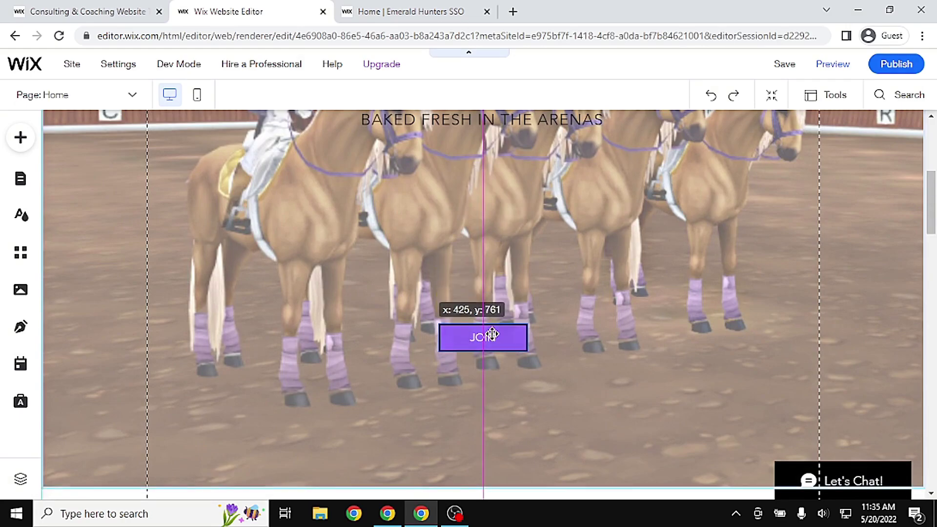
{"action": "left_click_drag", "start_coordinate": [492, 333], "coordinate": [492, 334]}
Drag the BAKED FRESH IN THE ARENAS subtitle and LAVENDER HOOVES heading down above JOIN
{"action": "left_click", "coordinate": [525, 117]}
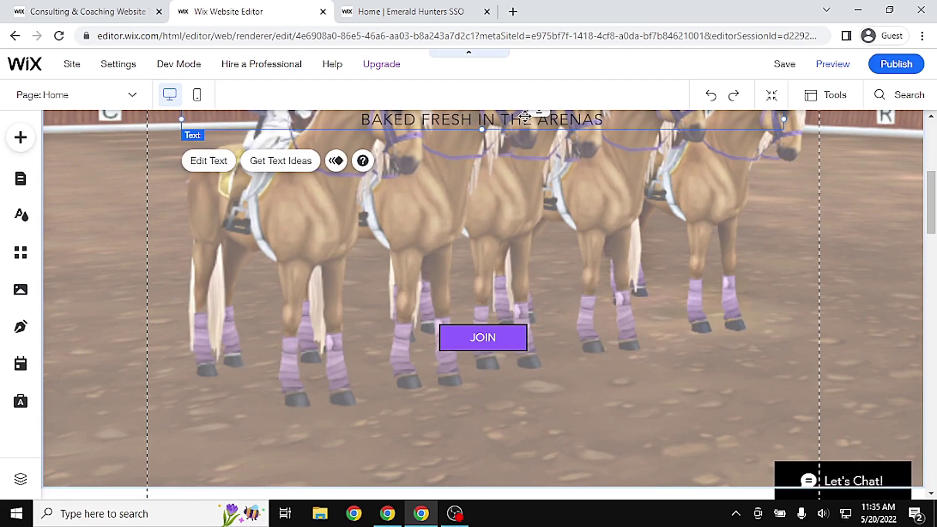
{"action": "left_click_drag", "start_coordinate": [512, 117], "coordinate": [508, 308]}
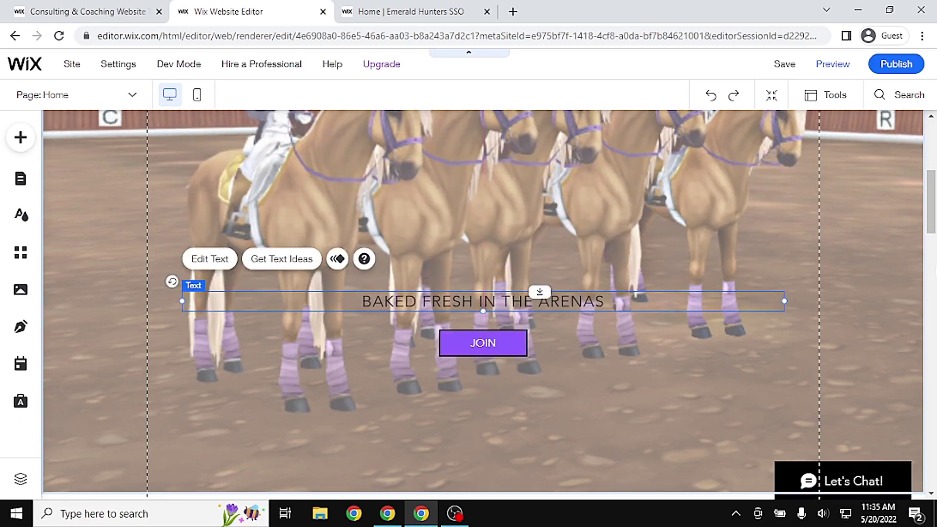
{"action": "scroll", "coordinate": [931, 205], "scroll_direction": "up", "scroll_amount": 2}
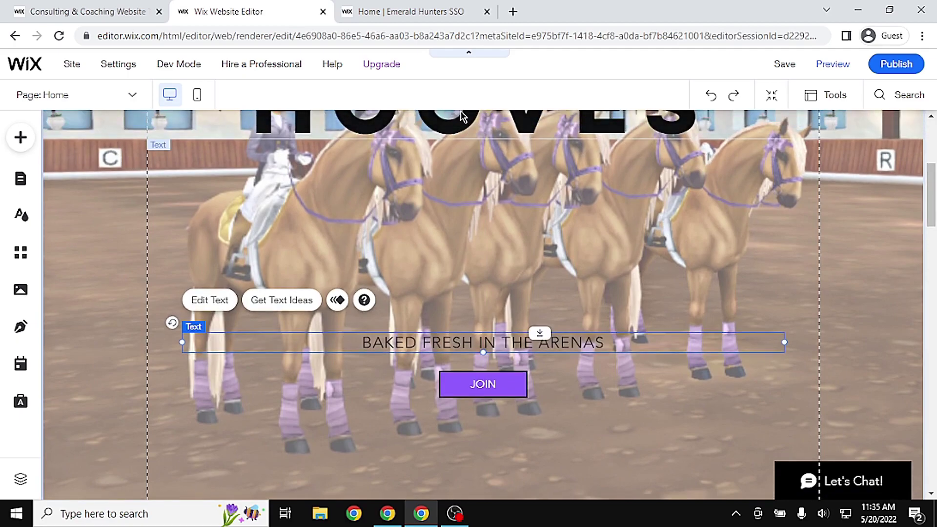
{"action": "left_click", "coordinate": [463, 118]}
{"action": "left_click_drag", "start_coordinate": [505, 122], "coordinate": [508, 308]}
{"action": "scroll", "coordinate": [845, 117], "scroll_direction": "up", "scroll_amount": 5}
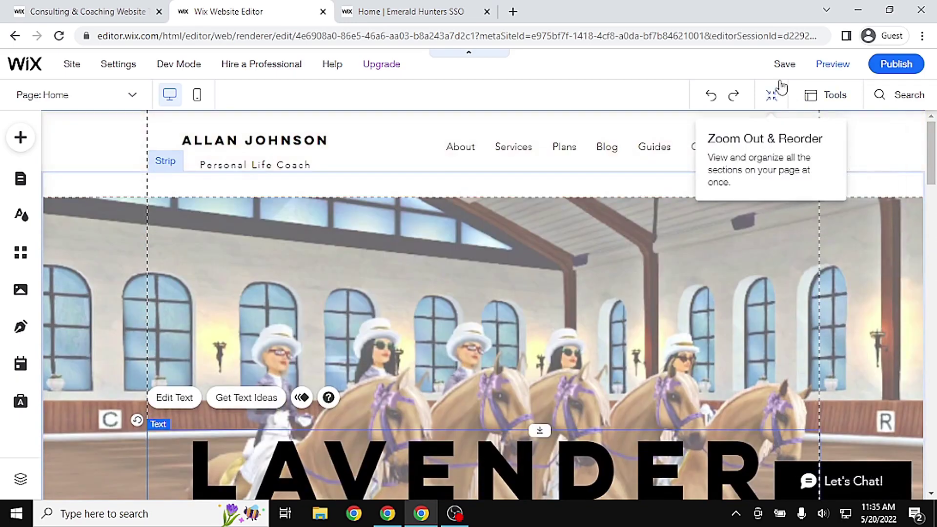
{"action": "left_click", "coordinate": [830, 64]}
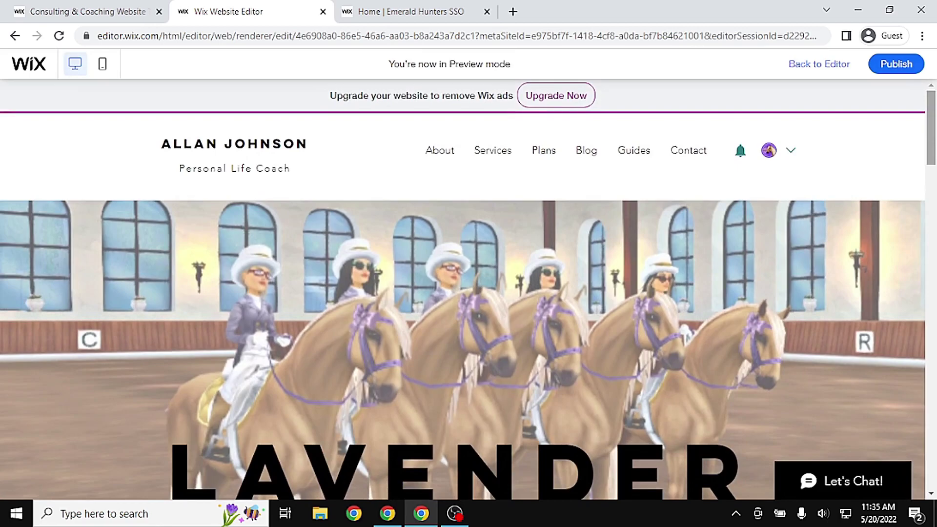
{"action": "left_click_drag", "start_coordinate": [930, 153], "coordinate": [921, 263]}
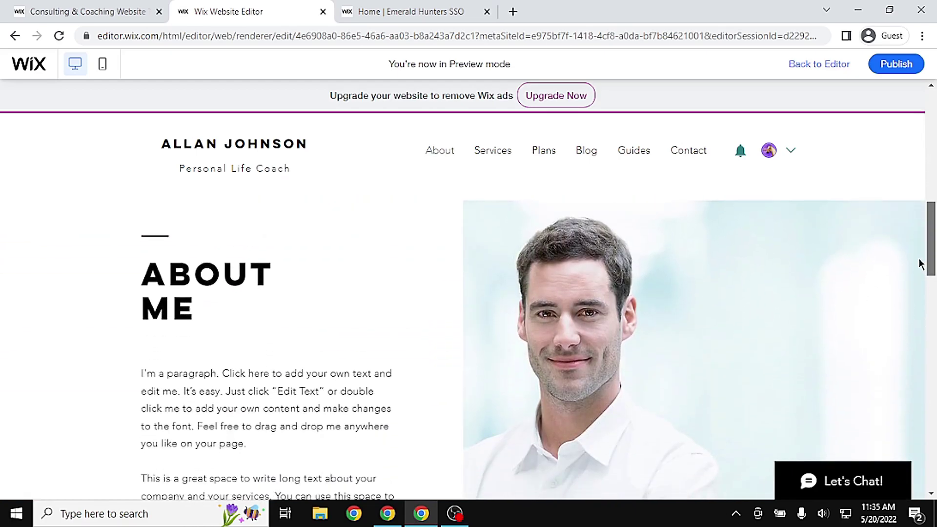
{"action": "left_click", "coordinate": [828, 71]}
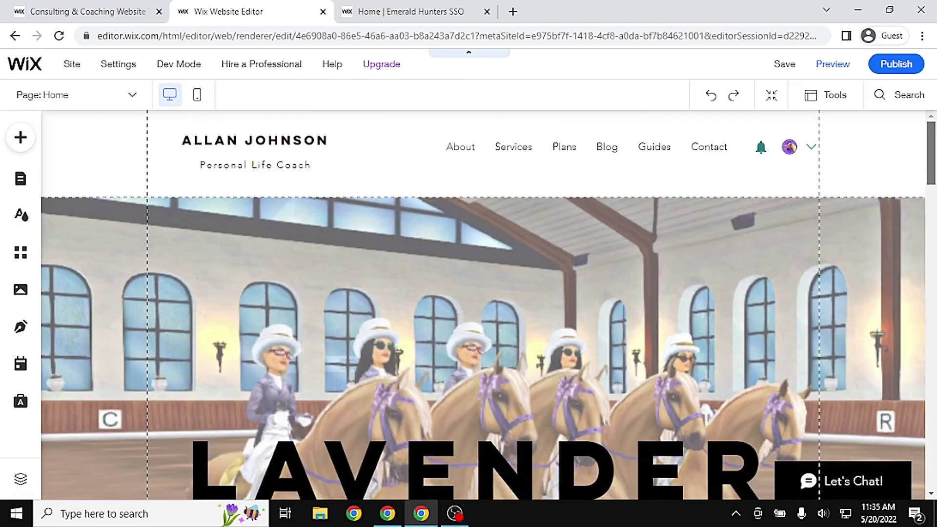
{"action": "left_click_drag", "start_coordinate": [932, 155], "coordinate": [921, 194]}
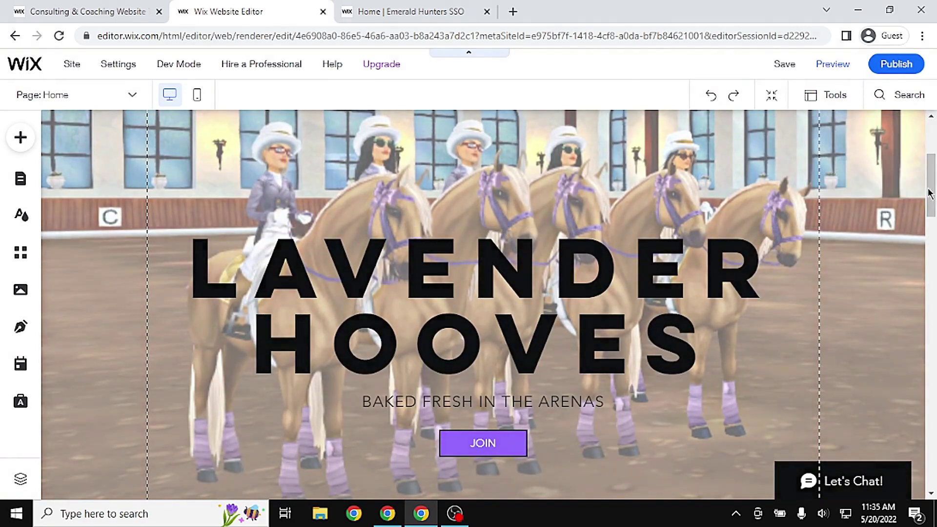
Make the BAKED FRESH IN THE ARENAS subtitle text bold
{"action": "double_click", "coordinate": [511, 406]}
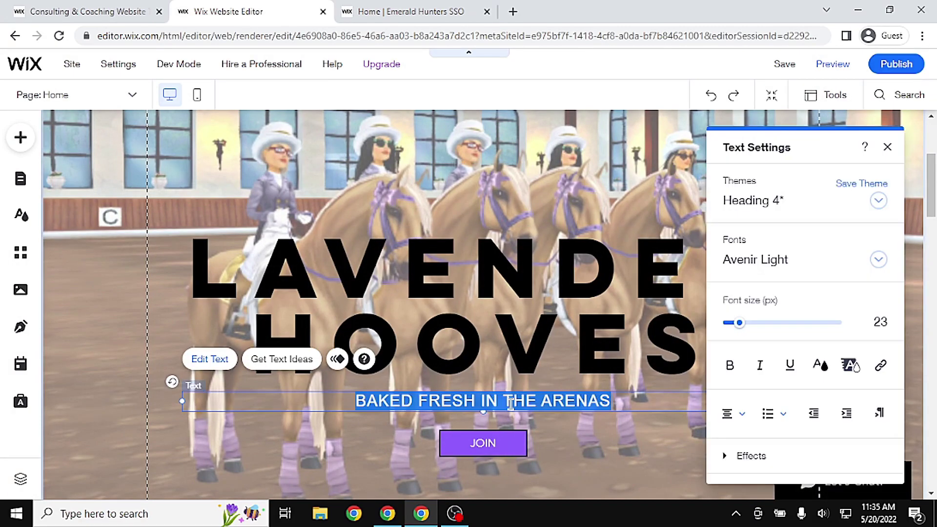
{"action": "left_click", "coordinate": [730, 366]}
{"action": "left_click", "coordinate": [348, 431]}
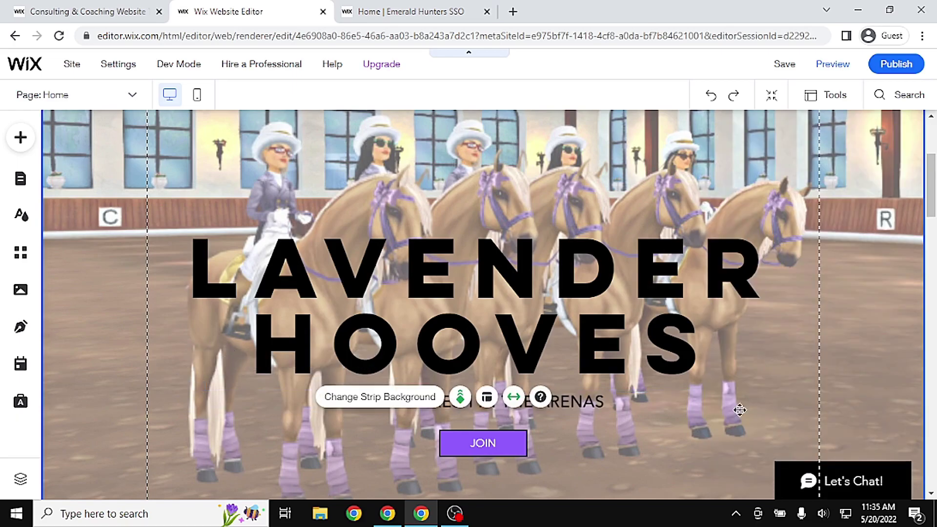
{"action": "left_click_drag", "start_coordinate": [932, 192], "coordinate": [928, 270]}
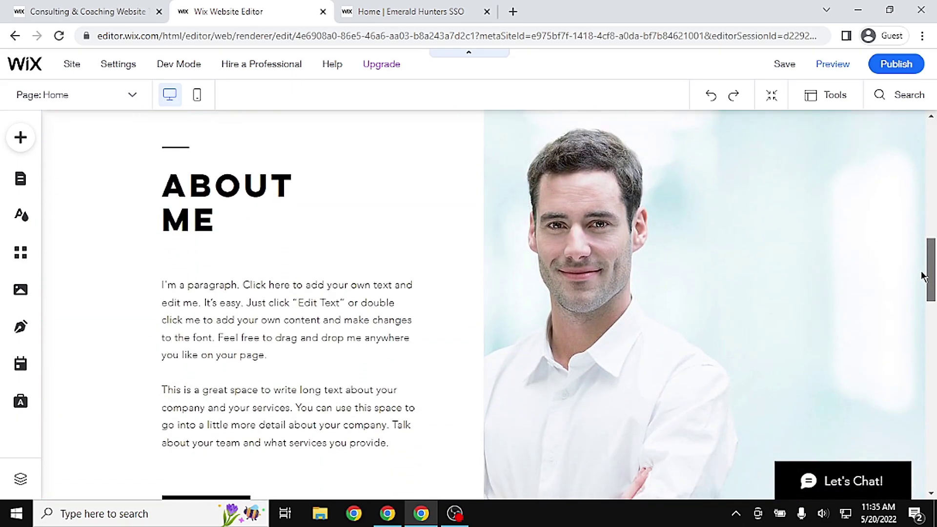
Retitle ABOUT ME as ABOUT LAVENDER HOOVES and widen the heading box
{"action": "left_click", "coordinate": [209, 205]}
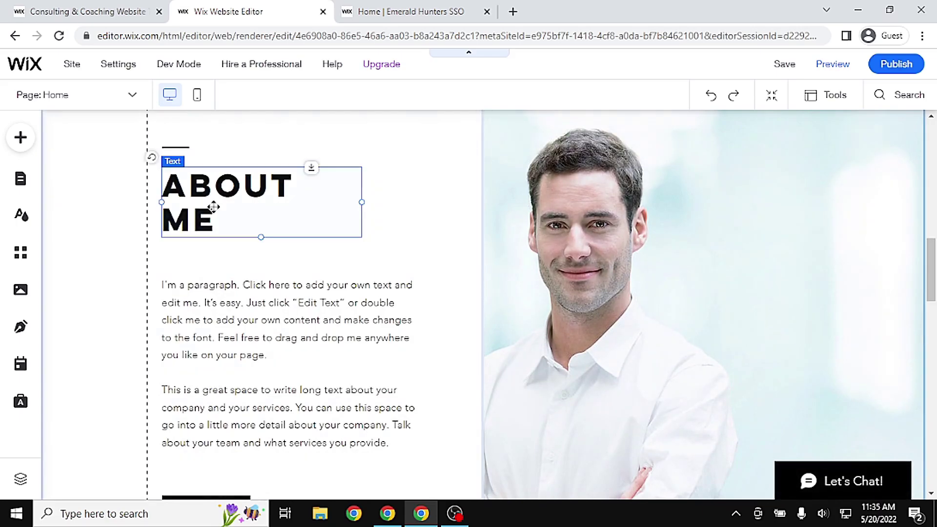
{"action": "double_click", "coordinate": [209, 205]}
{"action": "type", "text": "ABOUT"}
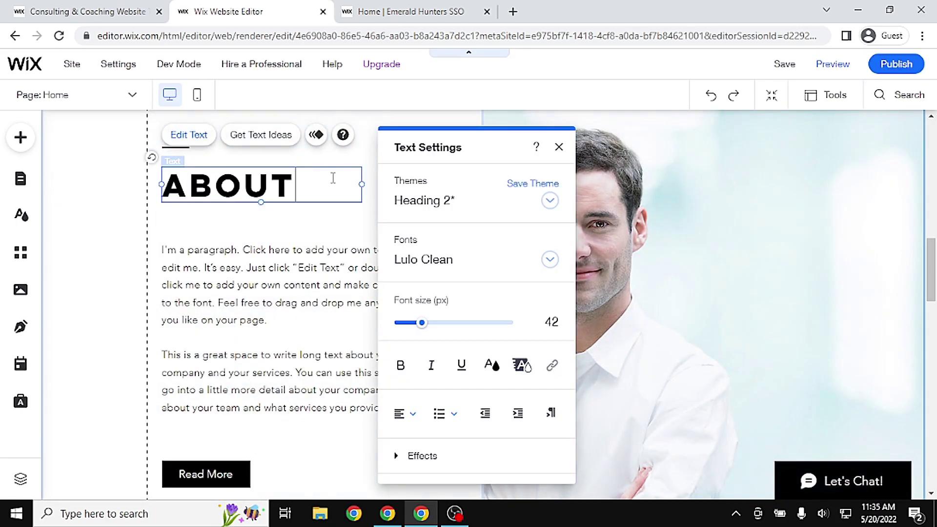
{"action": "type", "text": " LAVENDER HOOVES"}
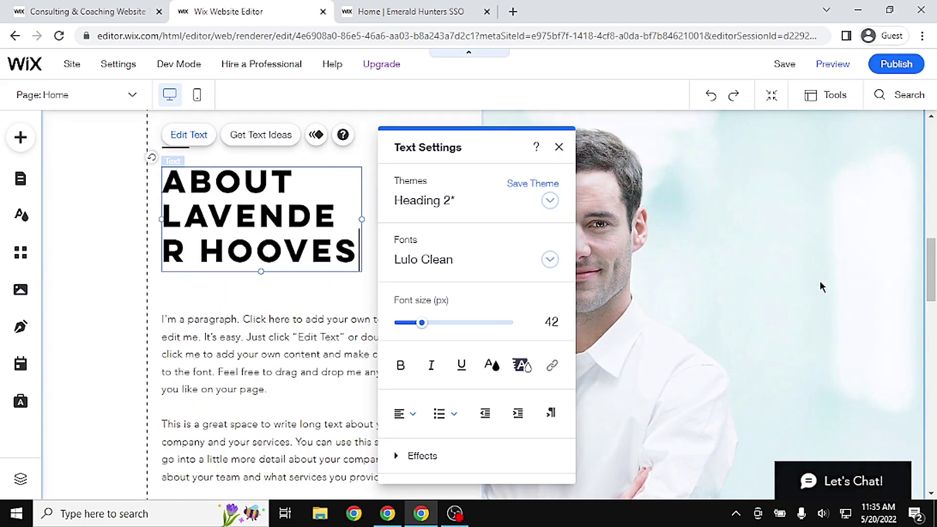
{"action": "left_click", "coordinate": [768, 282]}
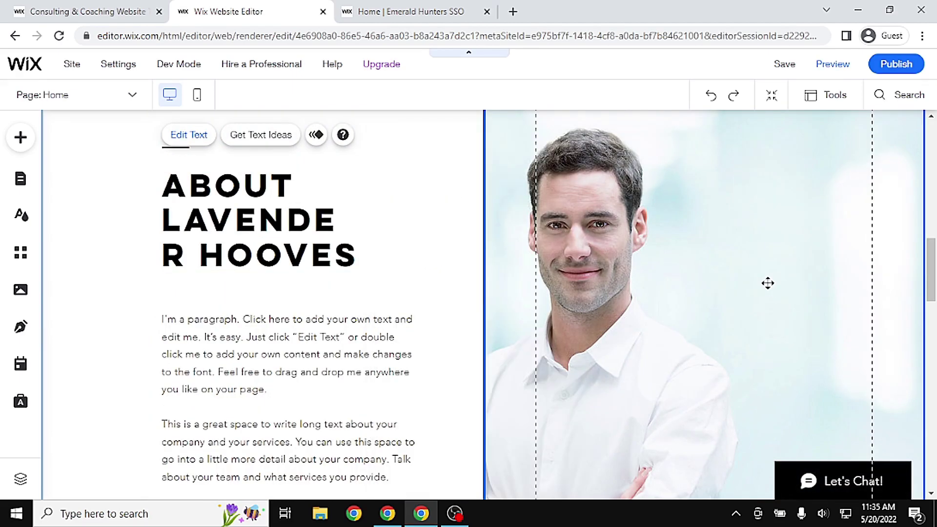
{"action": "left_click", "coordinate": [311, 210]}
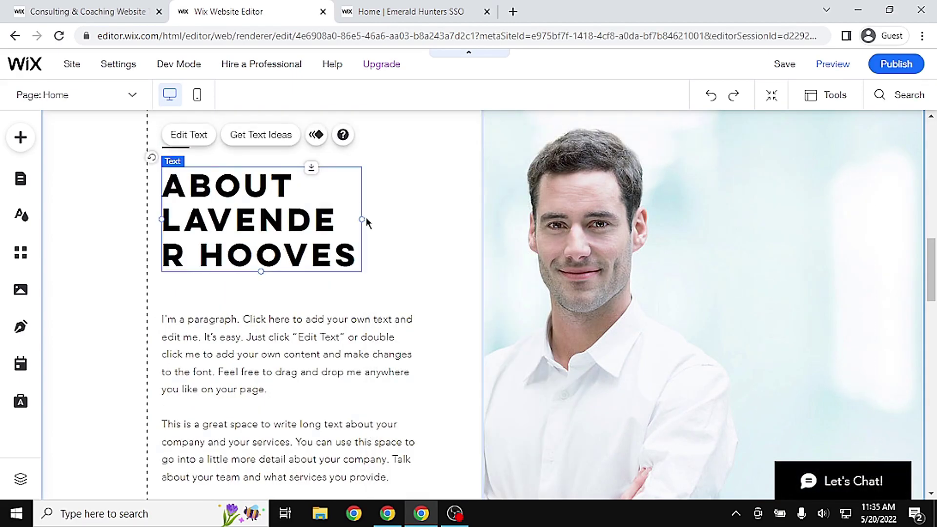
{"action": "left_click_drag", "start_coordinate": [362, 218], "coordinate": [389, 215]}
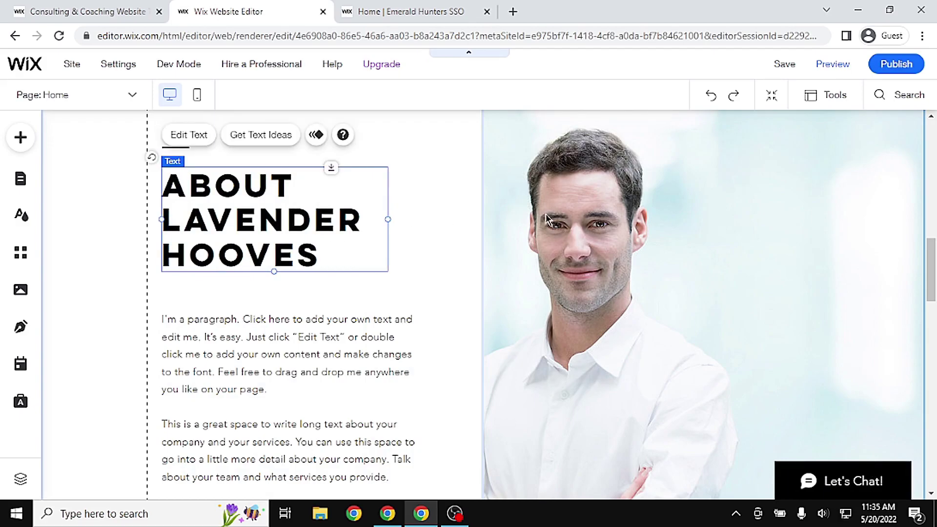
{"action": "scroll", "coordinate": [314, 317], "scroll_direction": "down", "scroll_amount": 2}
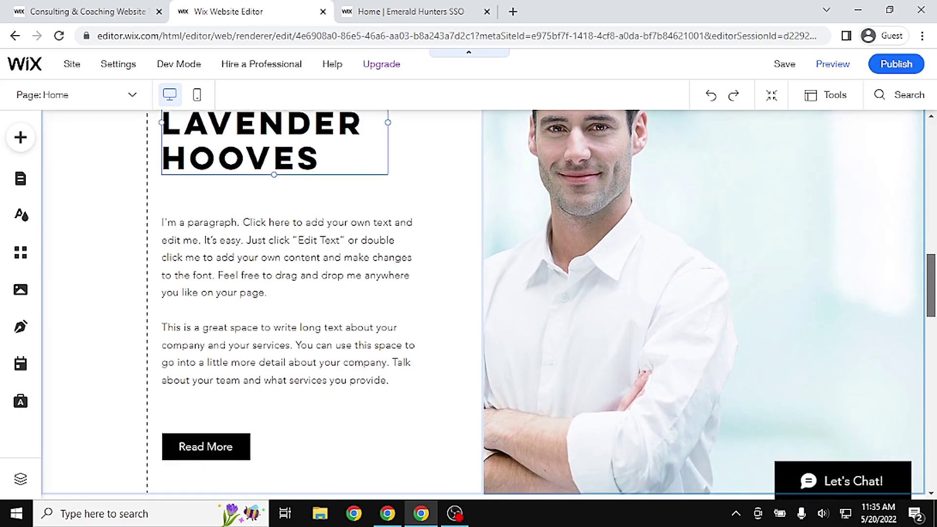
Replace the about paragraph with the Lavender Hooves dressage and events club description on Meringue Cloud
{"action": "double_click", "coordinate": [324, 312]}
{"action": "left_click", "coordinate": [323, 306]}
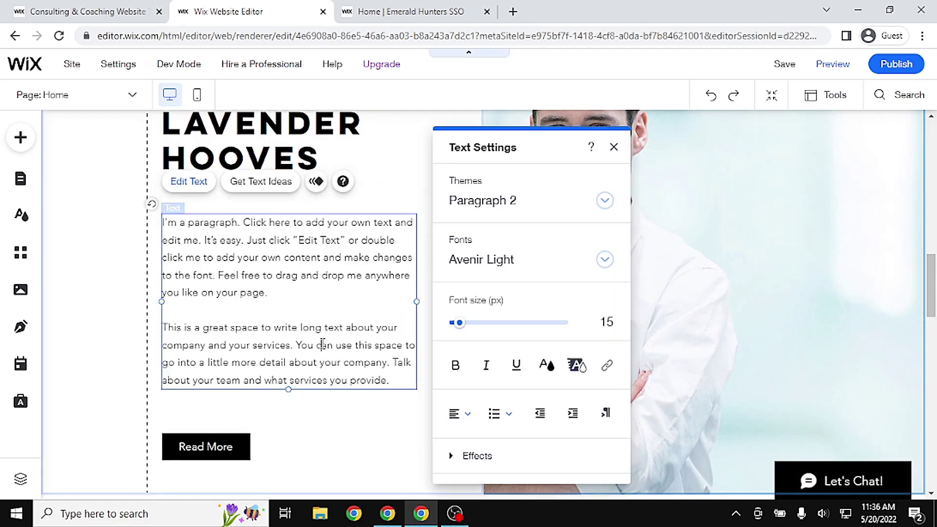
{"action": "key", "text": "ctrl+a"}
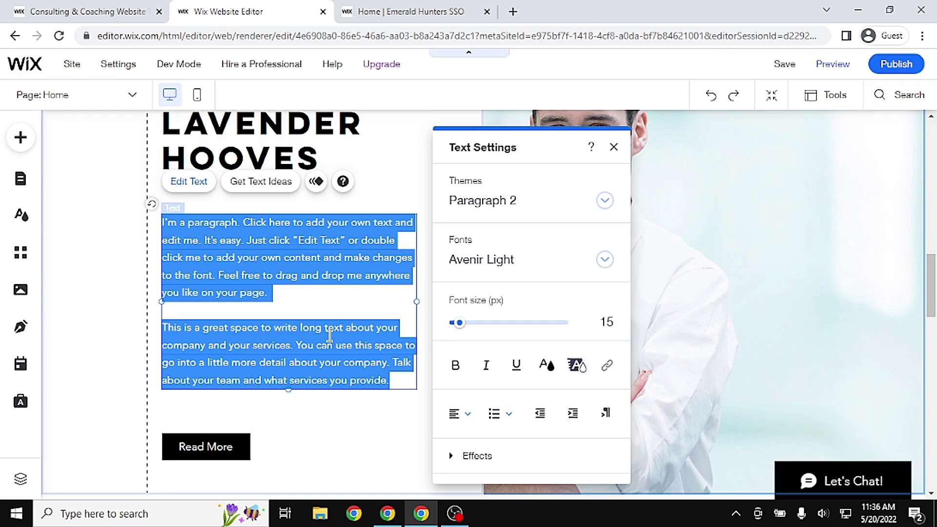
{"action": "type", "text": "Lavender Hooves is a professio"}
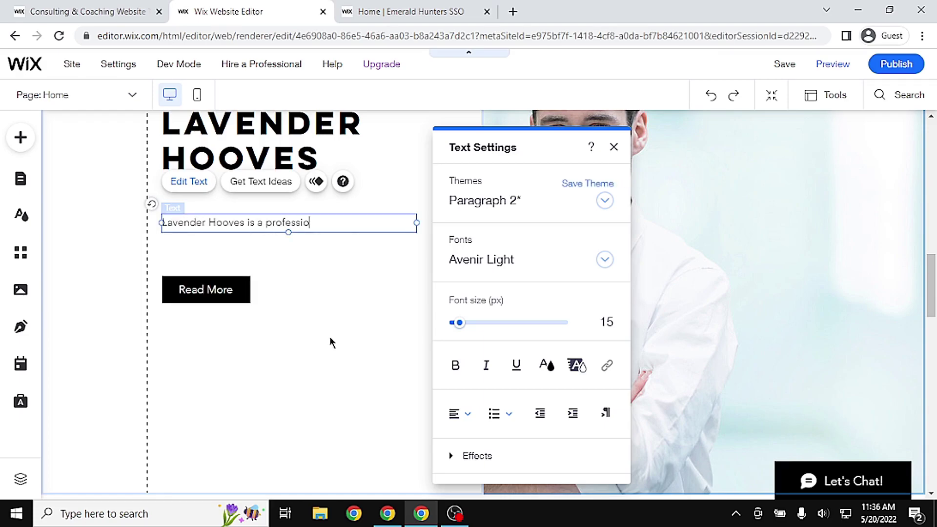
{"action": "type", "text": "nal dressage and events club on North Aem"}
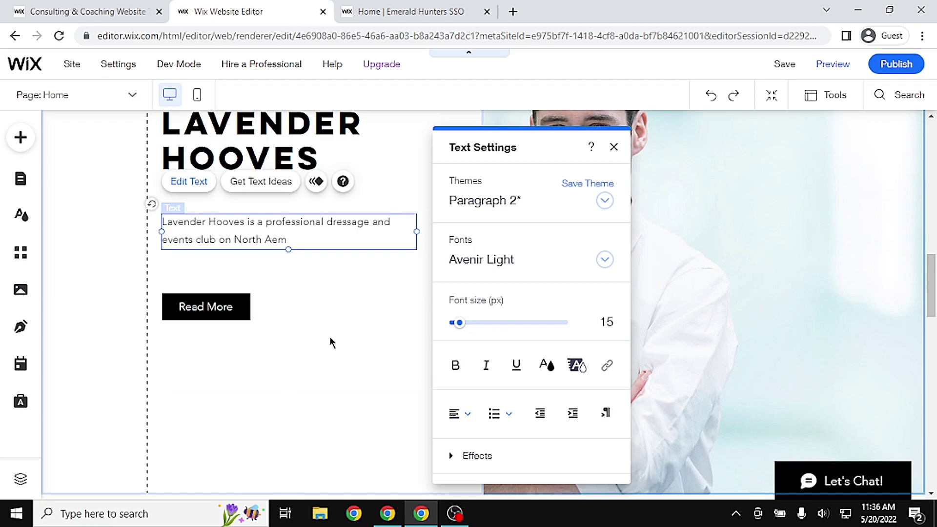
{"action": "key", "text": "BackSpace"}
{"action": "key", "text": "BackSpace"}
{"action": "key", "text": "BackSpace"}
{"action": "key", "text": "BackSpace"}
{"action": "key", "text": "BackSpace"}
{"action": "key", "text": "BackSpace"}
{"action": "type", "text": "the North American server Mering"}
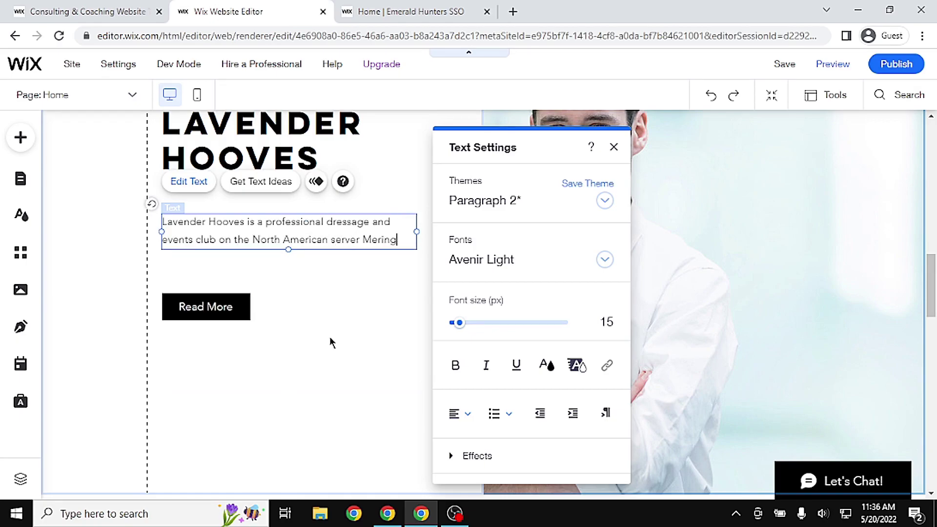
{"action": "type", "text": "ue Cloud. We strive for sweet routinew, exciting and elegan"}
{"action": "key", "text": "BackSpace"}
{"action": "key", "text": "BackSpace"}
{"action": "key", "text": "BackSpace"}
{"action": "key", "text": "BackSpace"}
{"action": "key", "text": "BackSpace"}
{"action": "key", "text": "BackSpace"}
{"action": "key", "text": "BackSpace"}
{"action": "key", "text": "BackSpace"}
{"action": "key", "text": "BackSpace"}
{"action": "key", "text": "BackSpace"}
{"action": "key", "text": "BackSpace"}
{"action": "key", "text": "BackSpace"}
{"action": "key", "text": "BackSpace"}
{"action": "key", "text": "BackSpace"}
{"action": "key", "text": "BackSpace"}
{"action": "key", "text": "BackSpace"}
{"action": "key", "text": "BackSpace"}
{"action": "key", "text": "BackSpace"}
{"action": "key", "text": "BackSpace"}
{"action": "key", "text": "BackSpace"}
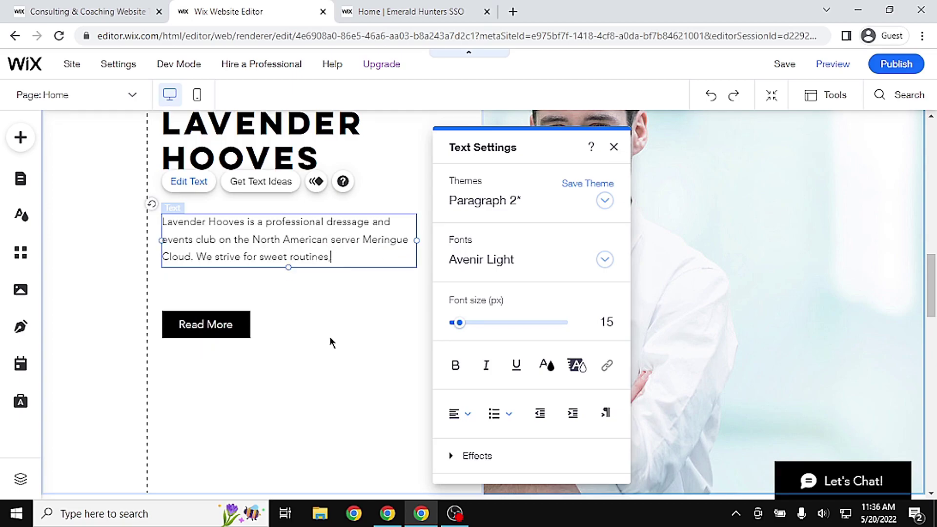
{"action": "type", "text": "weet routines, delicio"}
{"action": "key", "text": "BackSpace"}
{"action": "key", "text": "BackSpace"}
{"action": "key", "text": "BackSpace"}
{"action": "key", "text": "BackSpace"}
{"action": "key", "text": "BackSpace"}
{"action": "key", "text": "BackSpace"}
{"action": "key", "text": "BackSpace"}
{"action": "key", "text": "BackSpace"}
{"action": "key", "text": "BackSpace"}
{"action": "key", "text": "BackSpace"}
{"action": "type", "text": ", fun times with the members, and a positive, helpful community!"}
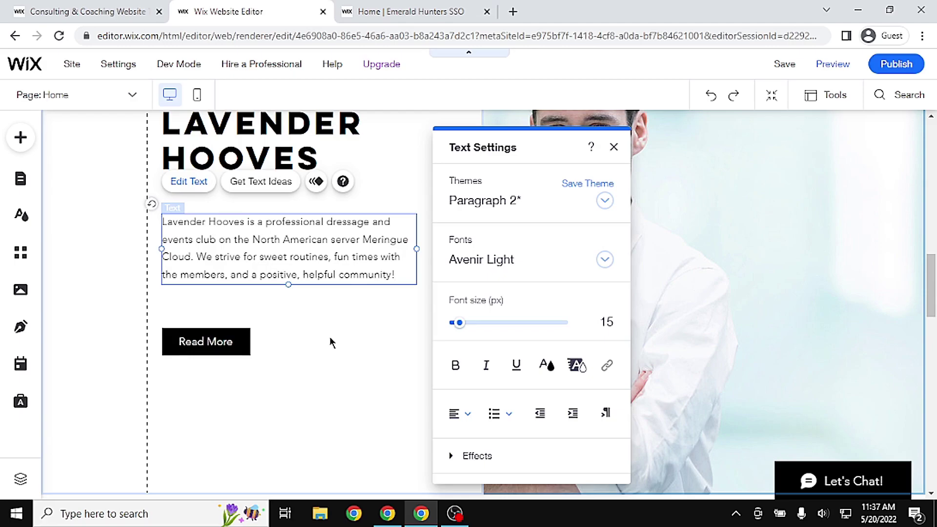
Add a line naming the club's owner and its March 20th, 2022 founding
{"action": "key", "text": "Return"}
{"action": "type", "text": "Lavender Hooves is own"}
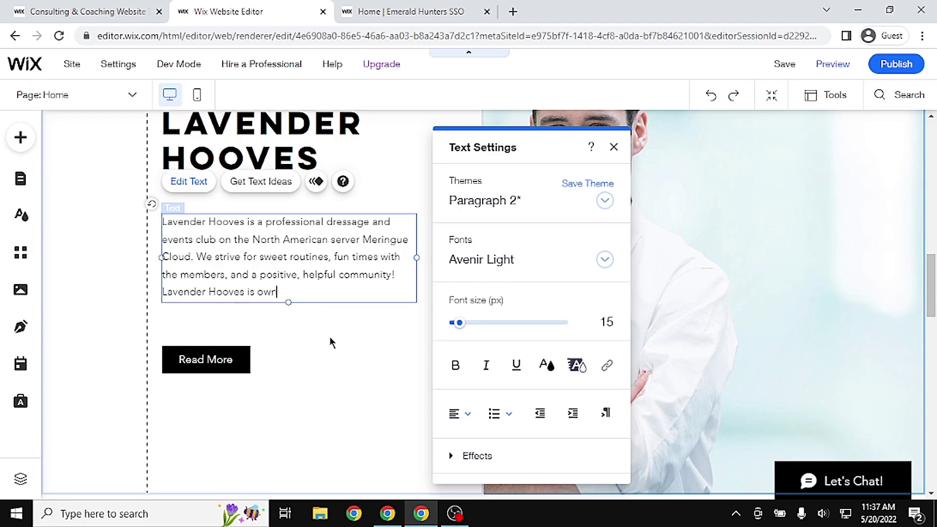
{"action": "type", "text": "ed by Rebecaca Ravenbird and was founded on March 20th, 2022"}
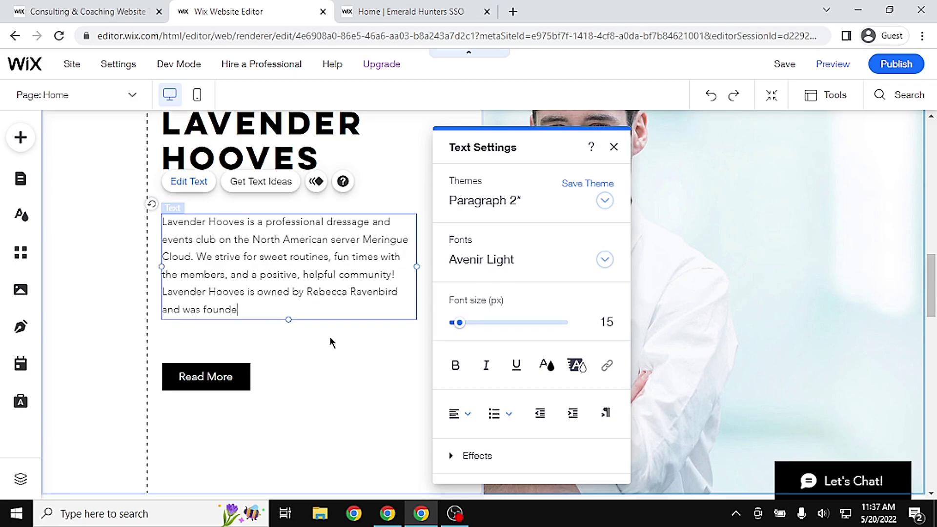
{"action": "left_click", "coordinate": [376, 385]}
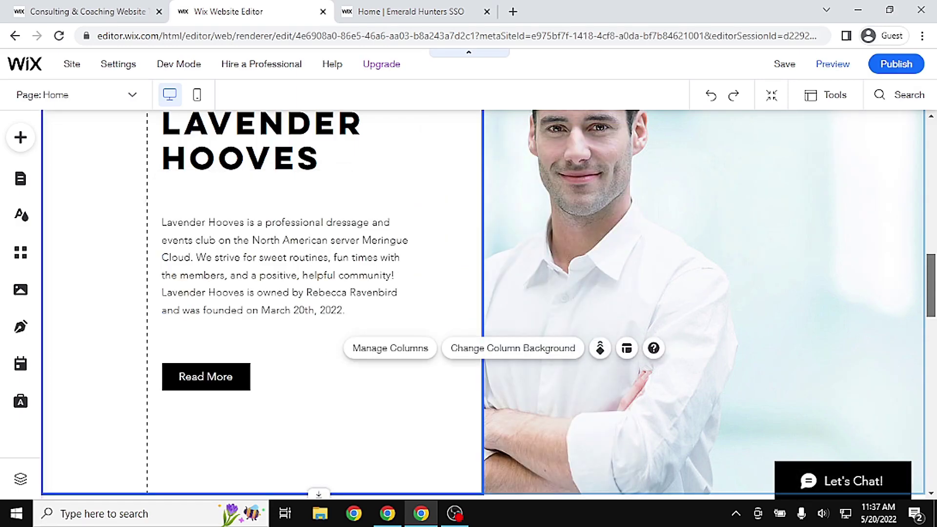
{"action": "scroll", "coordinate": [483, 303], "scroll_direction": "up", "scroll_amount": 3}
{"action": "scroll", "coordinate": [484, 302], "scroll_direction": "up", "scroll_amount": 1}
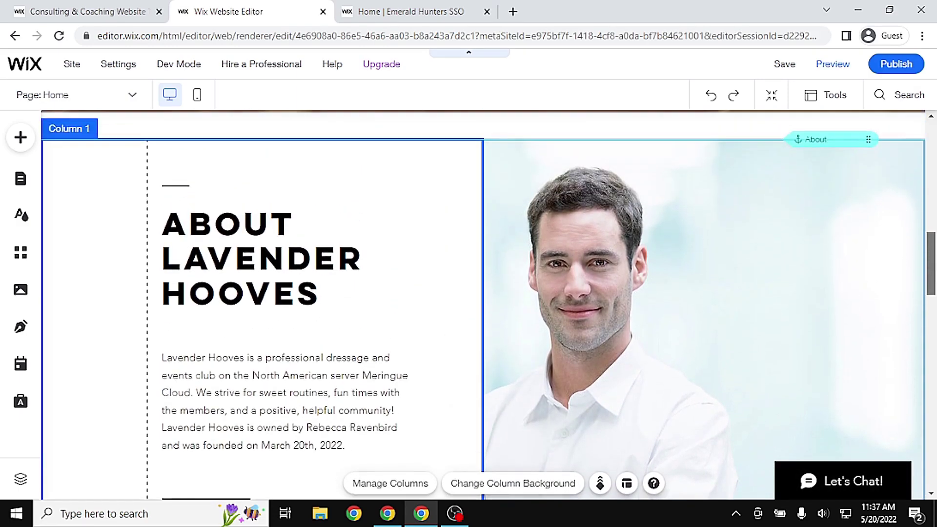
{"action": "left_click_drag", "start_coordinate": [933, 266], "coordinate": [932, 283]}
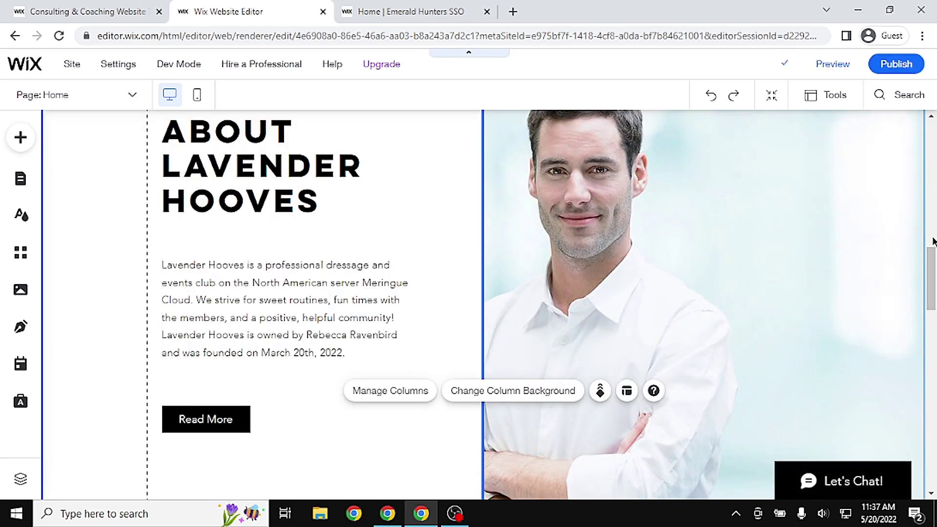
{"action": "scroll", "coordinate": [483, 303], "scroll_direction": "up", "scroll_amount": 14}
{"action": "scroll", "coordinate": [484, 302], "scroll_direction": "down", "scroll_amount": 8}
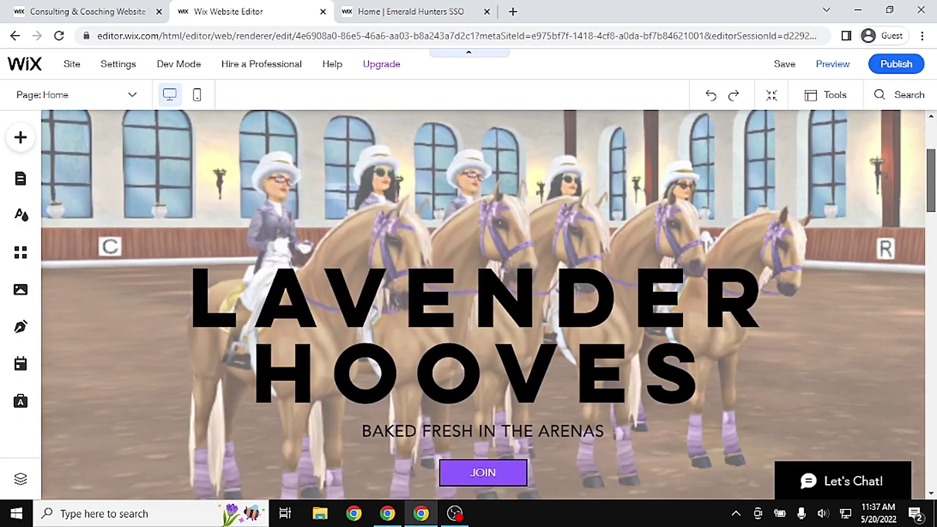
{"action": "scroll", "coordinate": [483, 302], "scroll_direction": "down", "scroll_amount": 3}
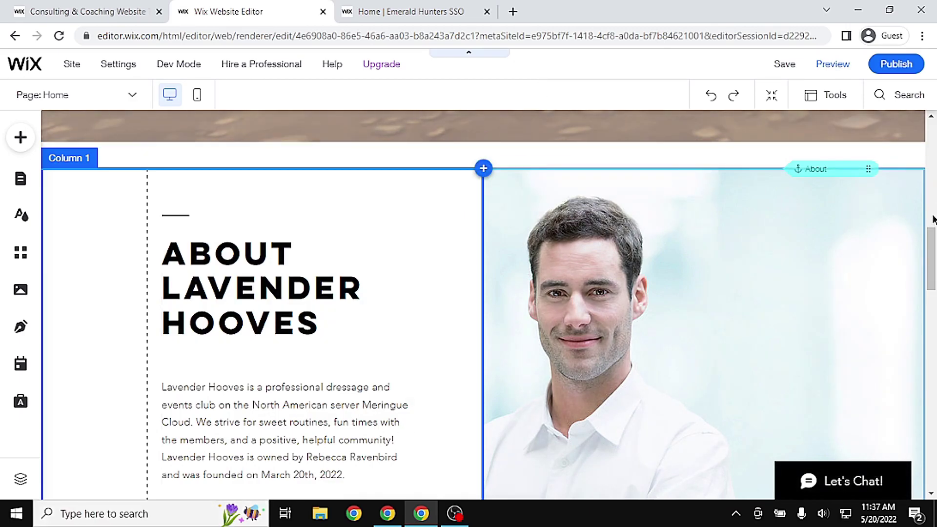
{"action": "scroll", "coordinate": [483, 305], "scroll_direction": "down", "scroll_amount": 1}
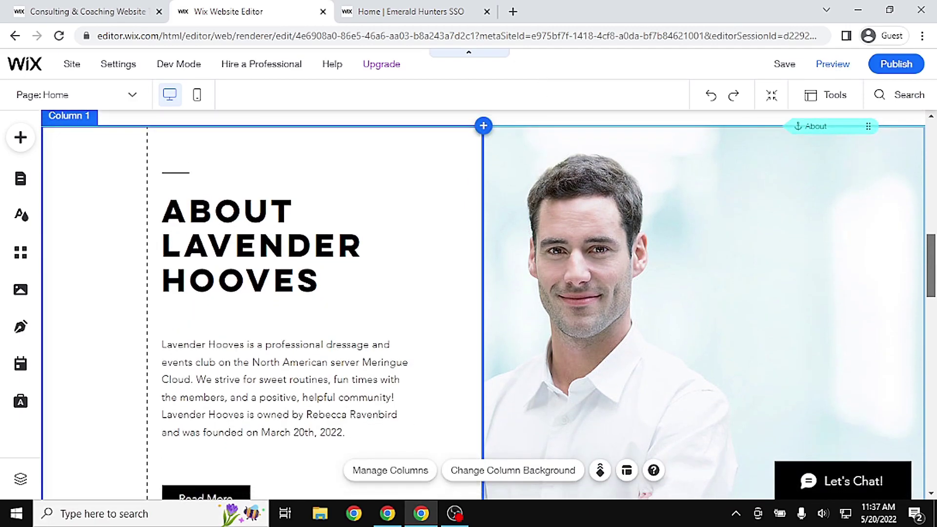
{"action": "left_click", "coordinate": [175, 174]}
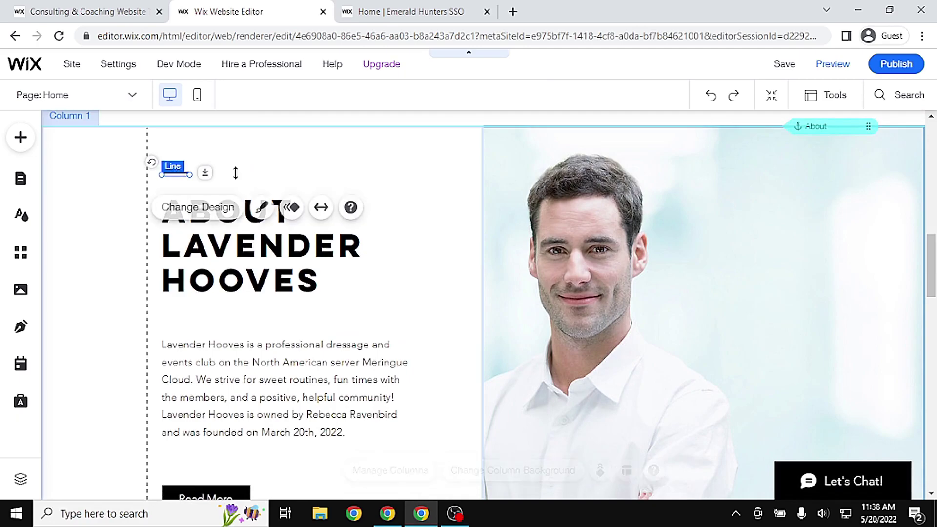
{"action": "left_click", "coordinate": [355, 168]}
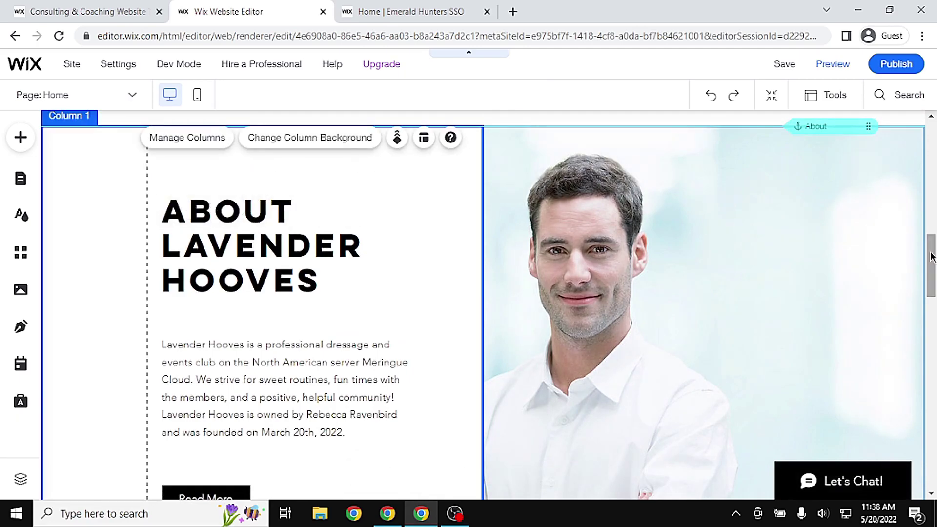
{"action": "scroll", "coordinate": [931, 266], "scroll_direction": "down", "scroll_amount": 2}
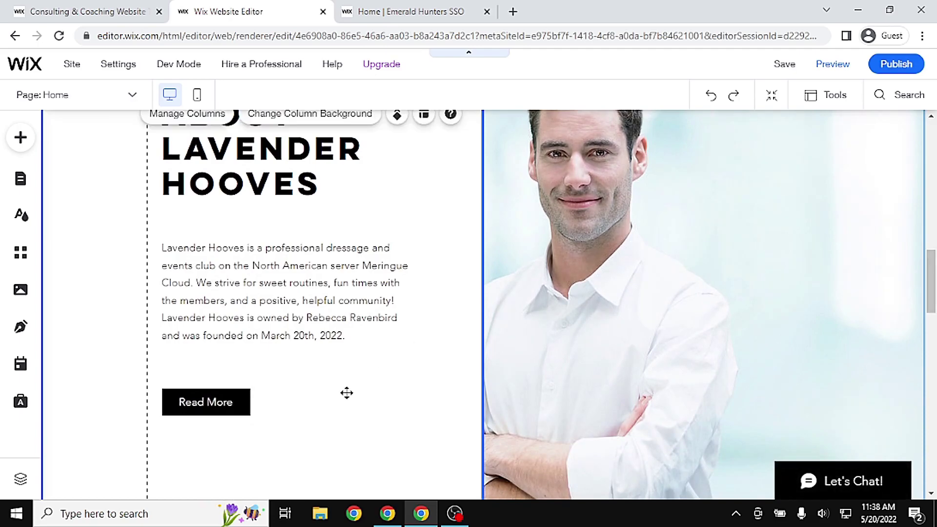
{"action": "left_click", "coordinate": [410, 11]}
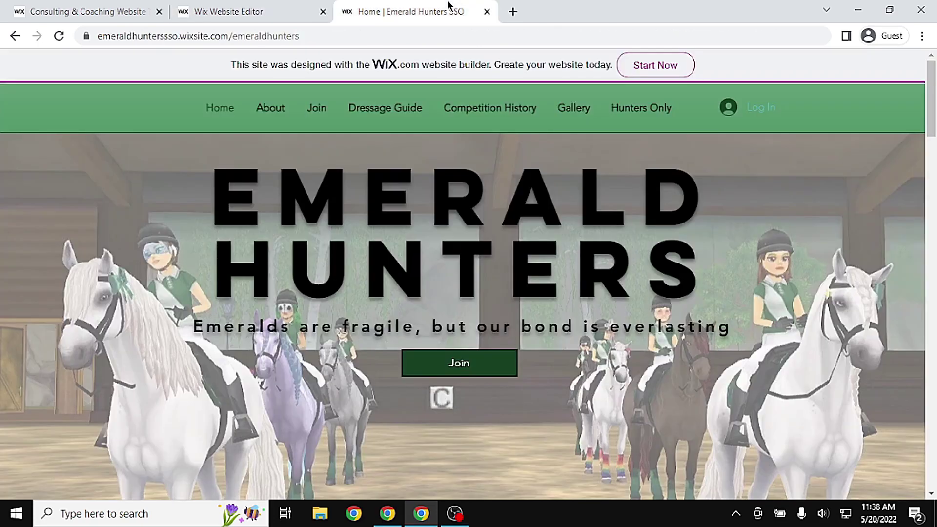
{"action": "left_click_drag", "start_coordinate": [929, 108], "coordinate": [929, 199]}
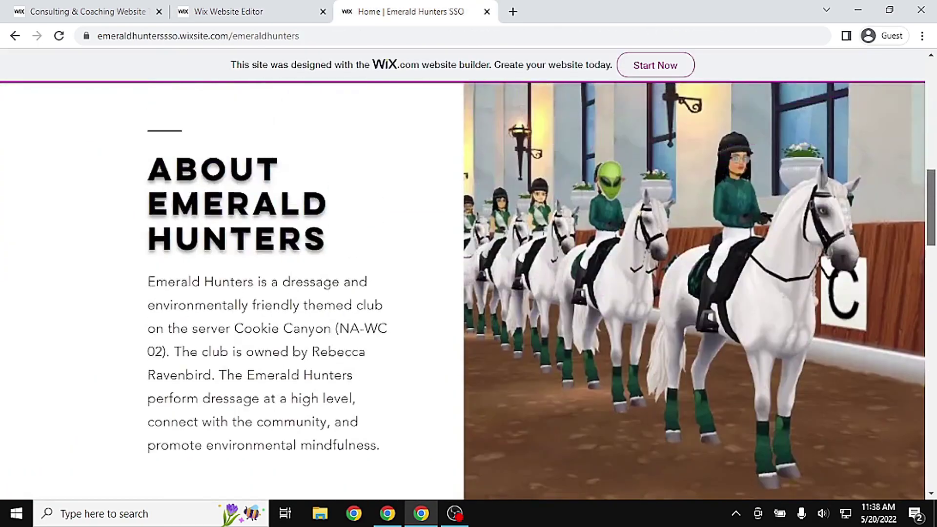
{"action": "left_click", "coordinate": [220, 11]}
{"action": "left_click", "coordinate": [222, 402]}
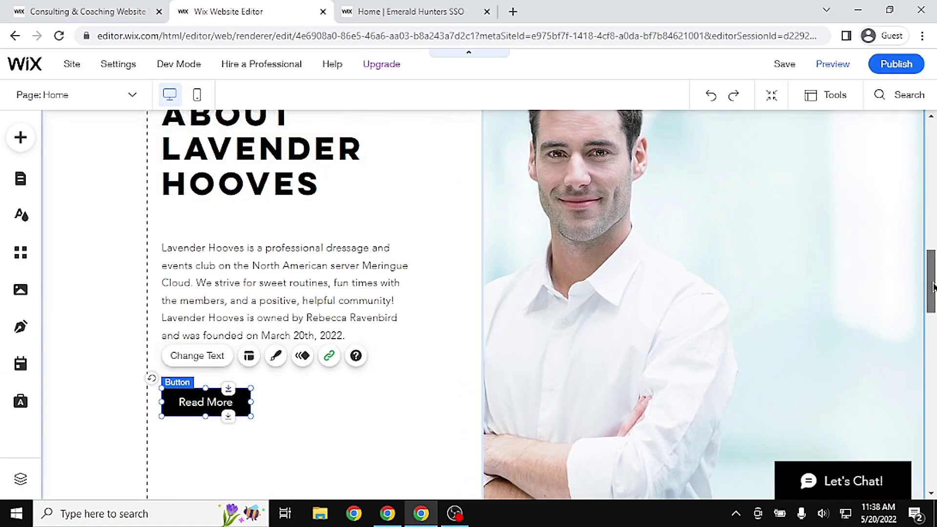
{"action": "left_click_drag", "start_coordinate": [931, 288], "coordinate": [931, 205]}
{"action": "scroll", "coordinate": [479, 355], "scroll_direction": "up", "scroll_amount": 1}
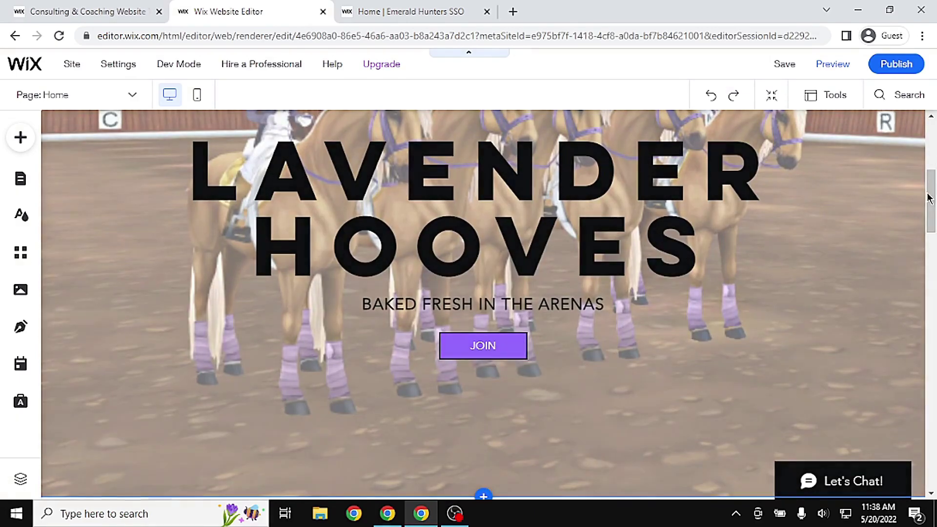
{"action": "scroll", "coordinate": [920, 247], "scroll_direction": "down", "scroll_amount": 4}
{"action": "scroll", "coordinate": [920, 246], "scroll_direction": "down", "scroll_amount": 3}
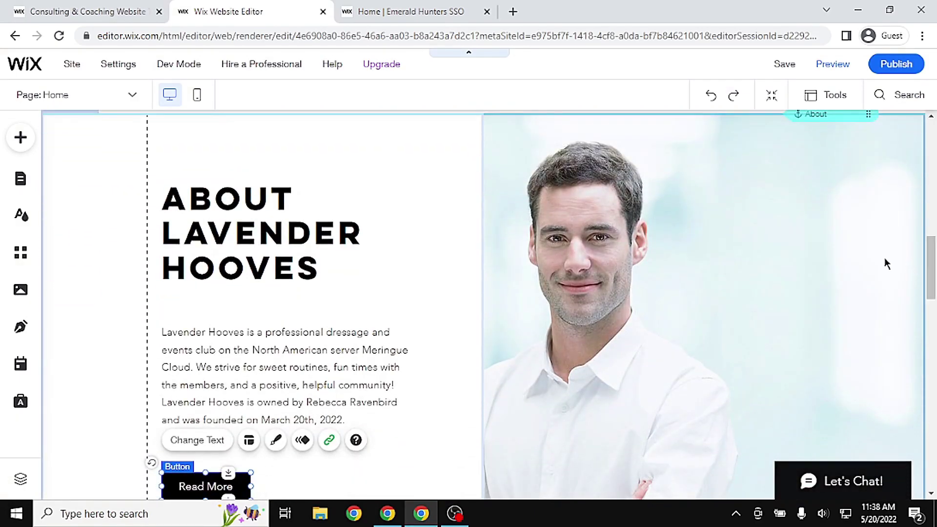
{"action": "left_click", "coordinate": [726, 291]}
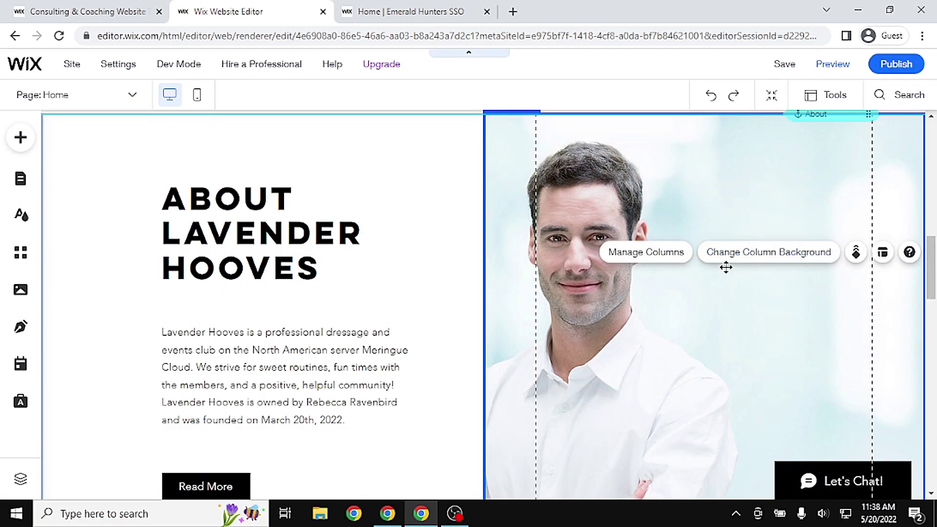
Search the image library for 'baking' and set the Rainbow Cake photo as the column background
{"action": "left_click", "coordinate": [779, 255]}
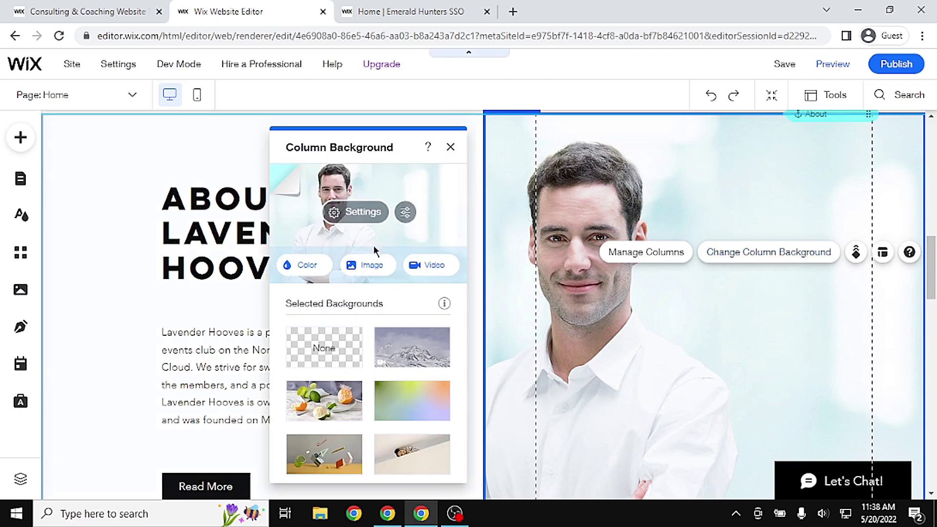
{"action": "left_click", "coordinate": [373, 267]}
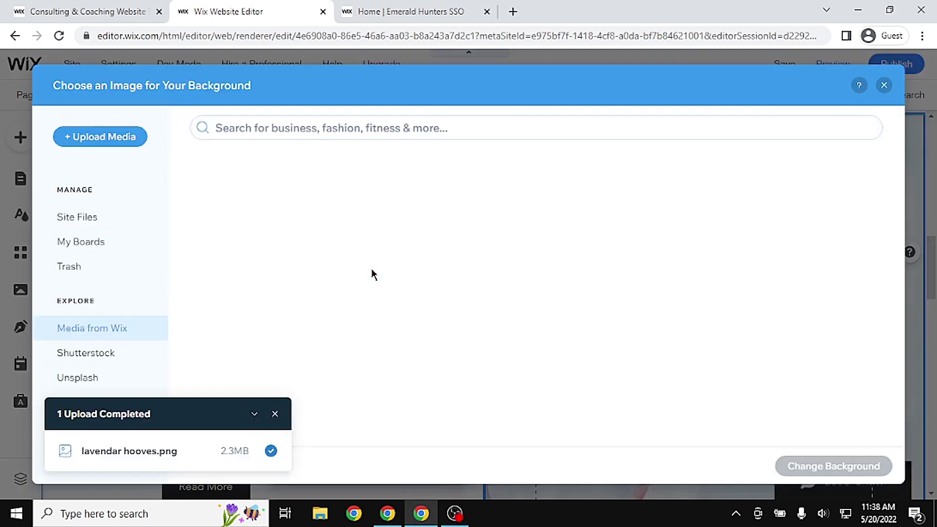
{"action": "left_click", "coordinate": [458, 122]}
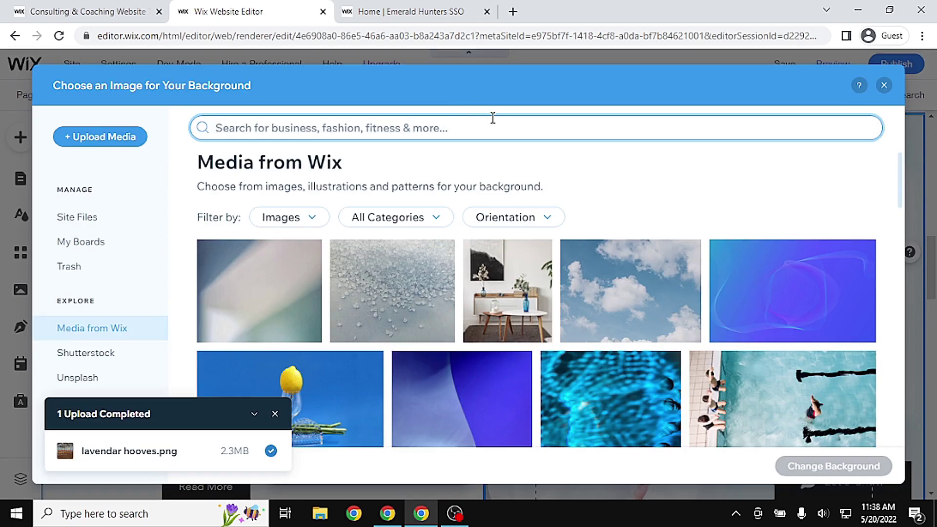
{"action": "type", "text": "ba"}
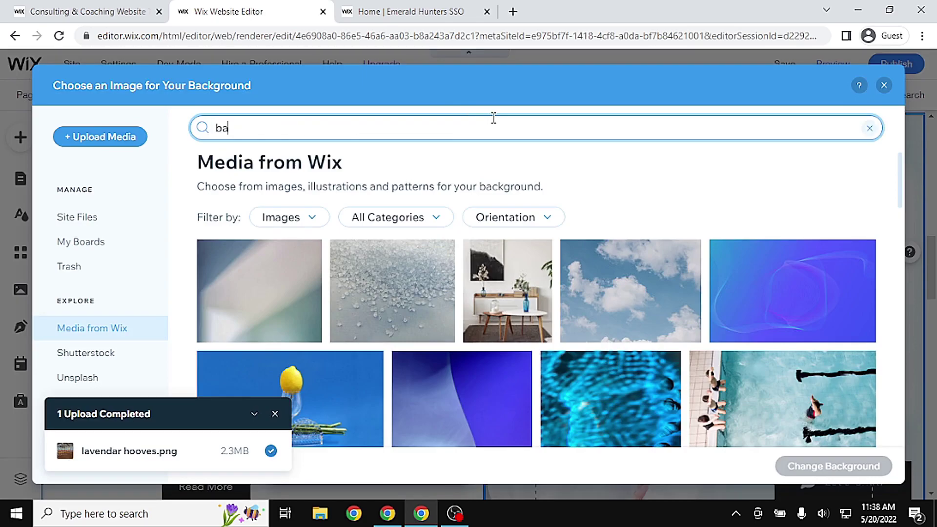
{"action": "type", "text": "king"}
{"action": "key", "text": "Return"}
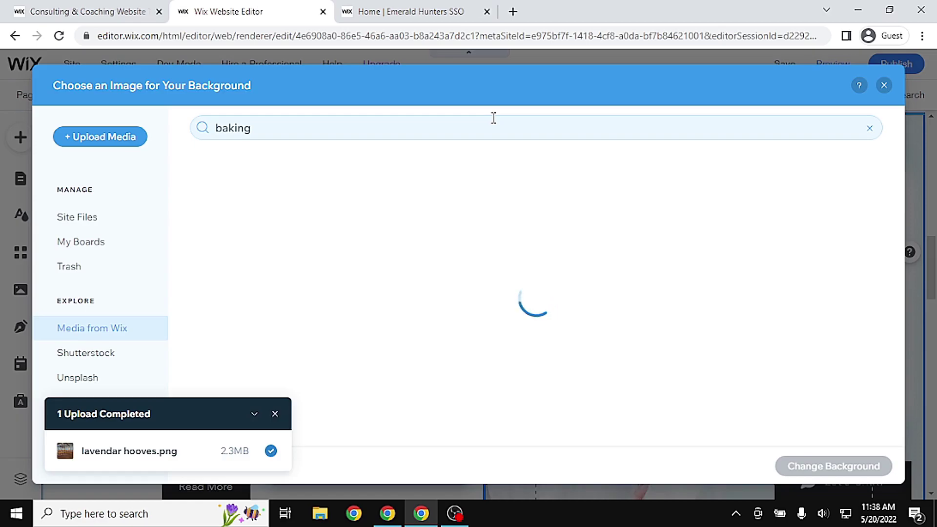
{"action": "left_click_drag", "start_coordinate": [900, 182], "coordinate": [868, 286]}
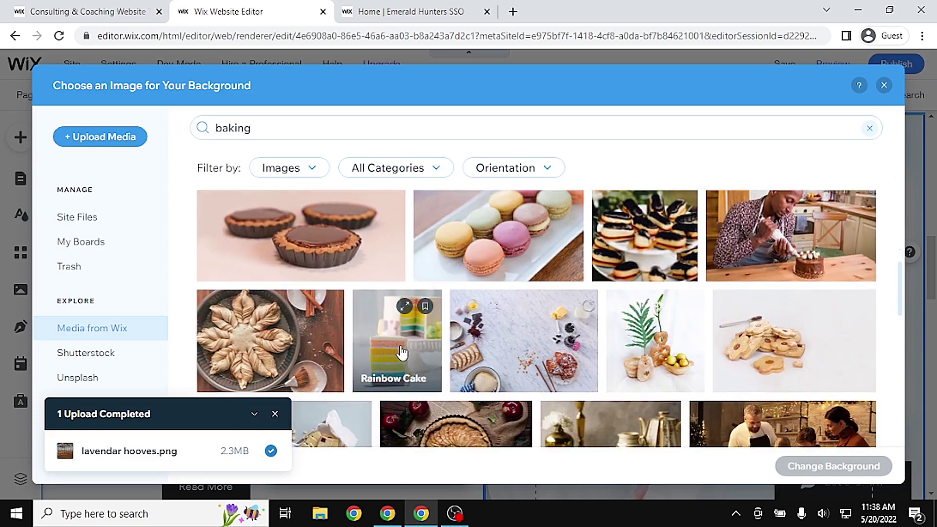
{"action": "left_click_drag", "start_coordinate": [901, 287], "coordinate": [935, 379]}
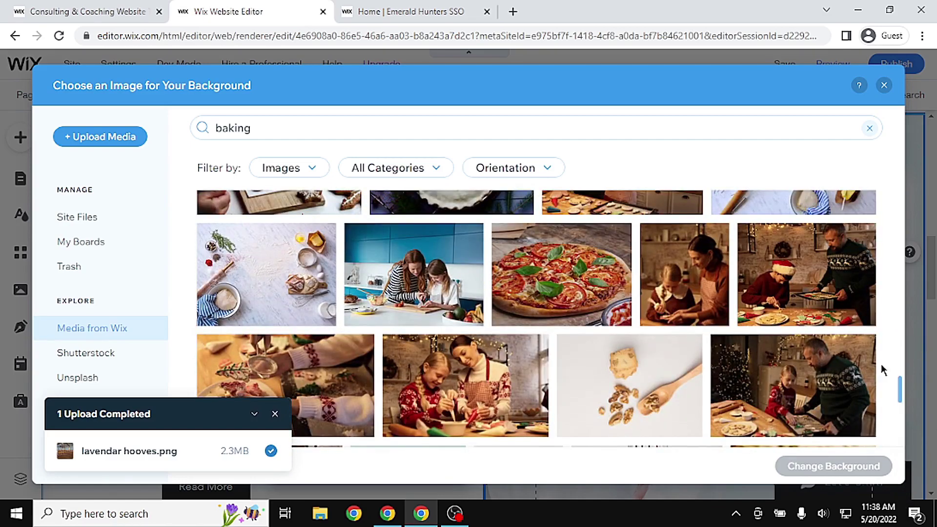
{"action": "scroll", "coordinate": [884, 369], "scroll_direction": "up", "scroll_amount": 15}
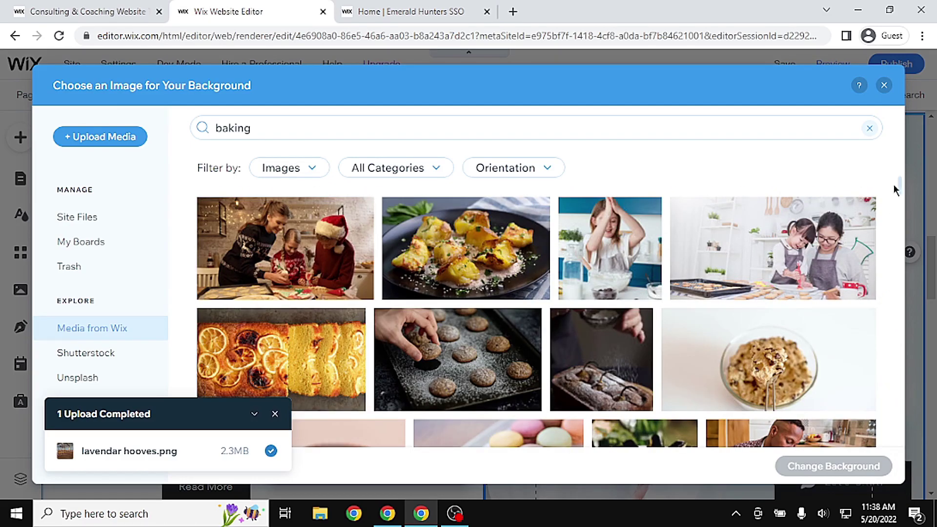
{"action": "left_click_drag", "start_coordinate": [903, 190], "coordinate": [901, 212]}
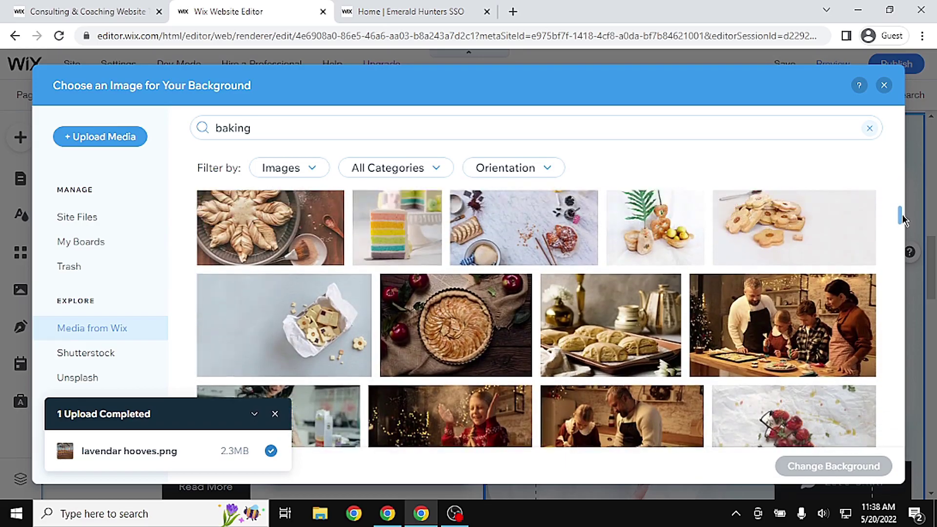
{"action": "left_click", "coordinate": [389, 266]}
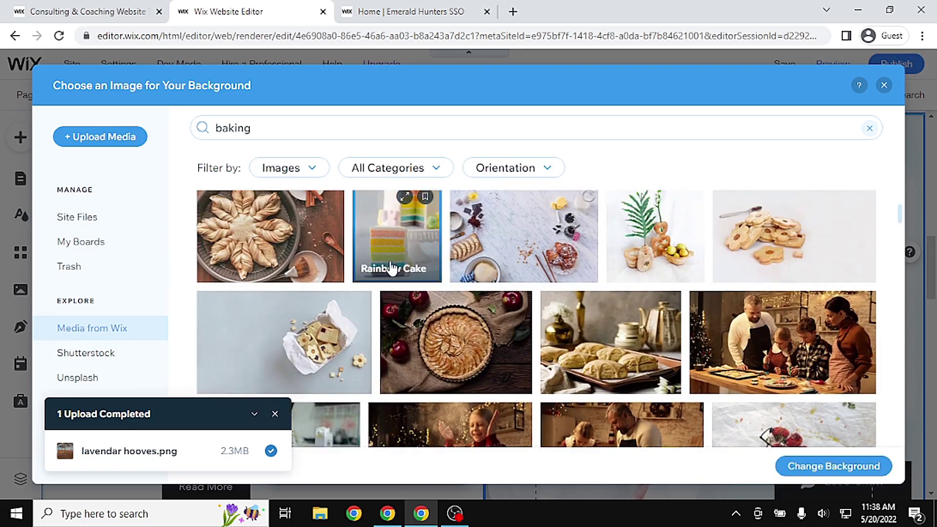
{"action": "left_click", "coordinate": [790, 467]}
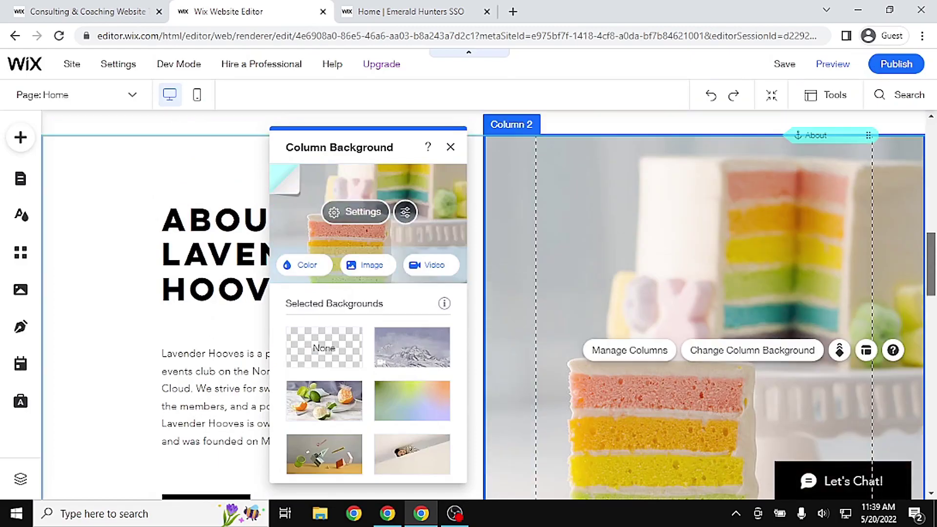
Close the column background options and bring up the Emerald Hunters site for reference
{"action": "scroll", "coordinate": [703, 303], "scroll_direction": "down", "scroll_amount": 2}
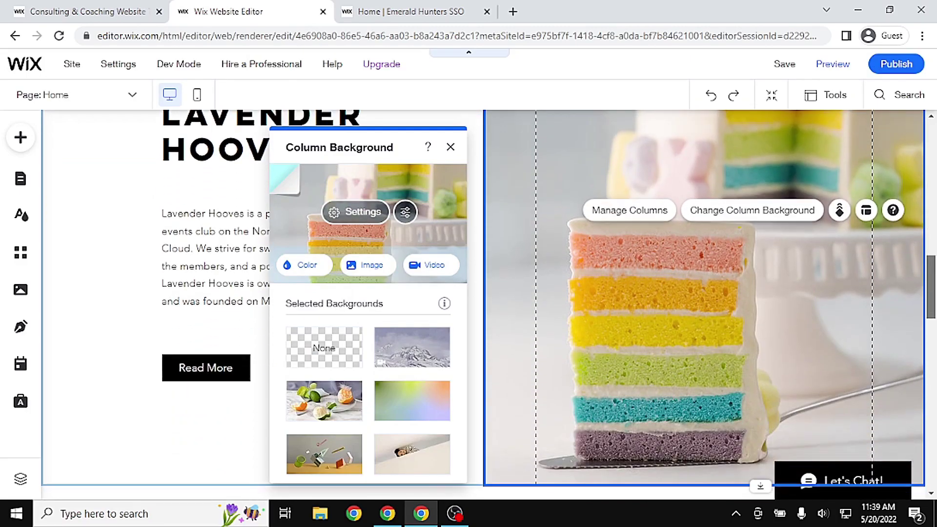
{"action": "scroll", "coordinate": [703, 302], "scroll_direction": "down", "scroll_amount": 1}
{"action": "scroll", "coordinate": [703, 303], "scroll_direction": "down", "scroll_amount": 7}
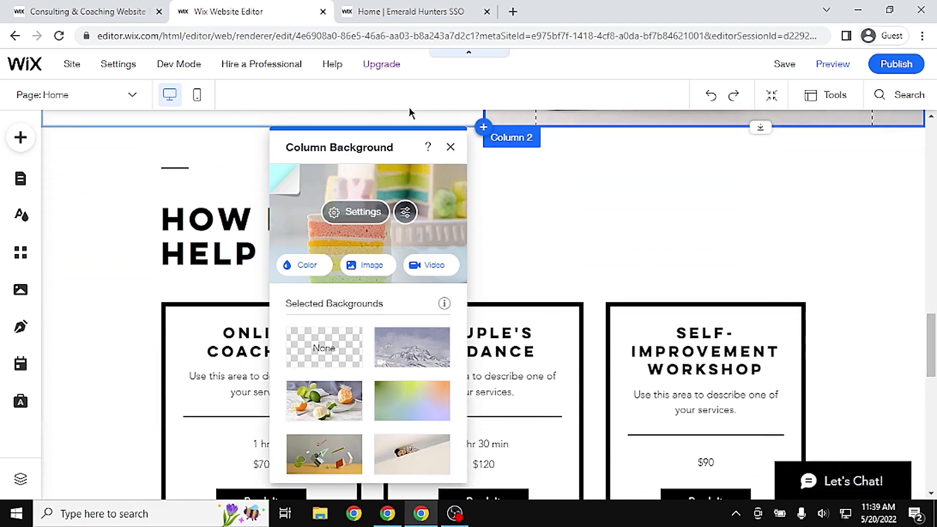
{"action": "left_click", "coordinate": [451, 147]}
{"action": "left_click", "coordinate": [468, 12]}
Review the Emerald Hunters Our Mission text and Club Trailer, then return to the Wix editor
{"action": "left_click_drag", "start_coordinate": [929, 213], "coordinate": [924, 298]}
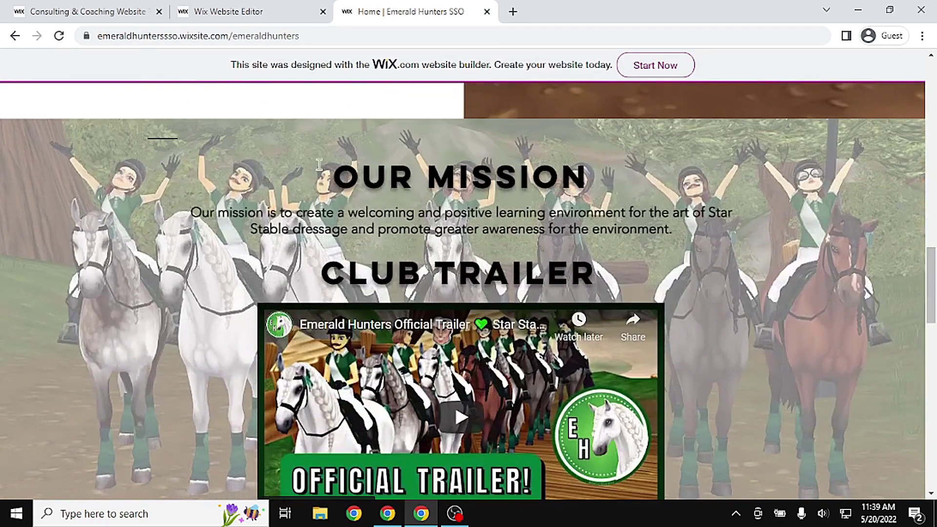
{"action": "left_click_drag", "start_coordinate": [190, 209], "coordinate": [650, 257]}
{"action": "left_click", "coordinate": [726, 240]}
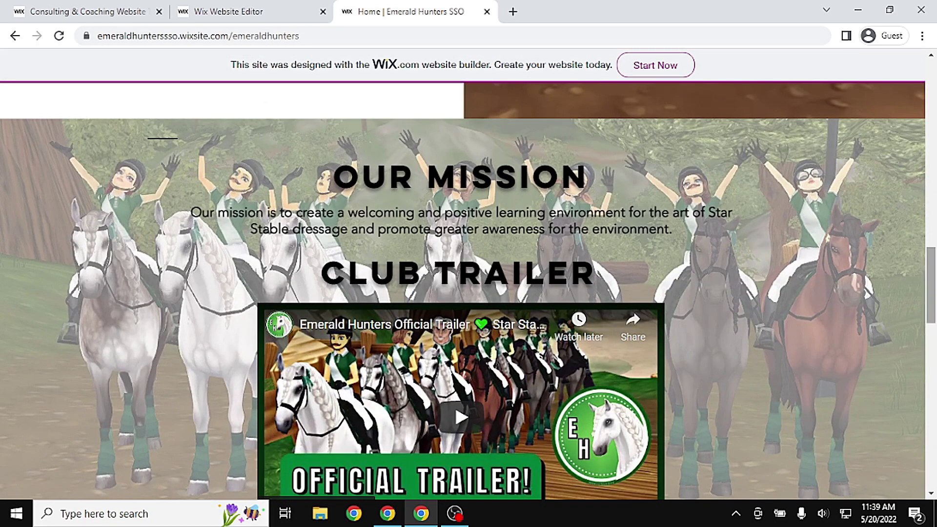
{"action": "scroll", "coordinate": [456, 292], "scroll_direction": "down", "scroll_amount": 2}
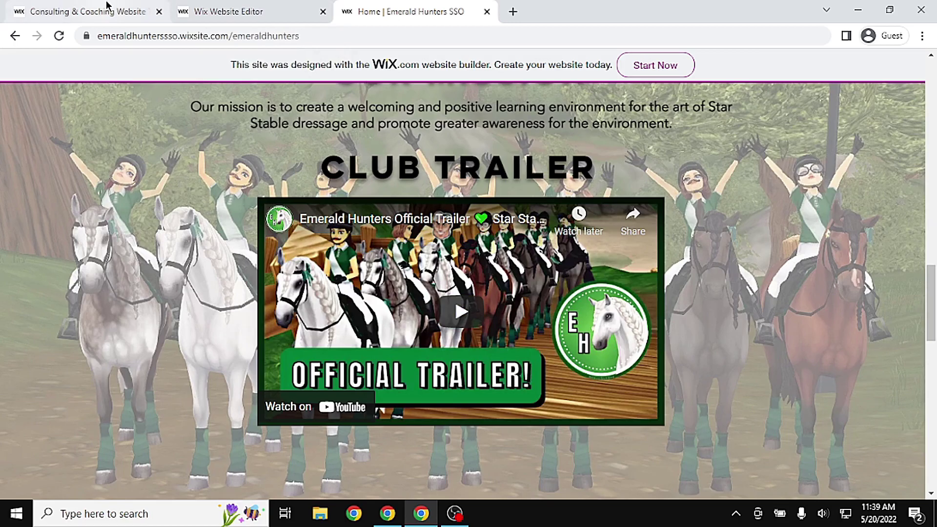
{"action": "left_click", "coordinate": [203, 10]}
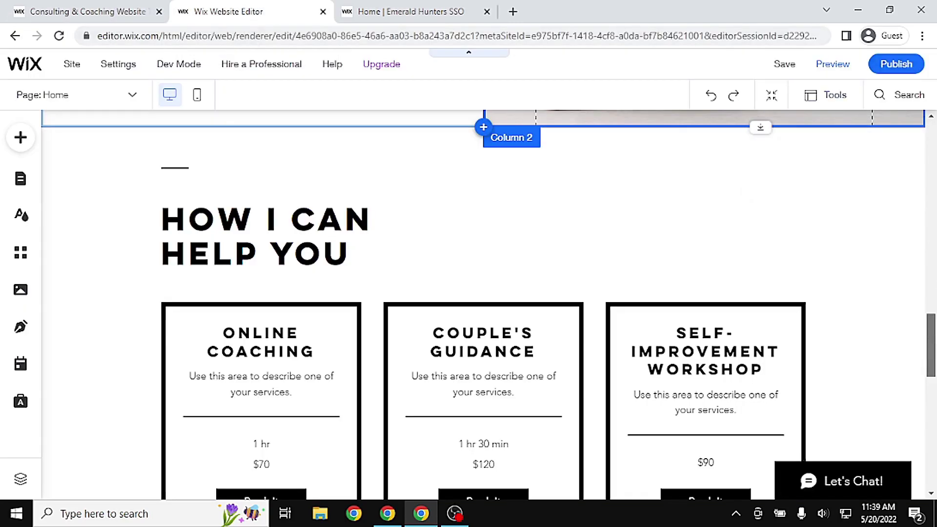
Delete the Service List Widget's three cards below the HOW I CAN HELP YOU heading
{"action": "scroll", "coordinate": [558, 155], "scroll_direction": "up", "scroll_amount": 15}
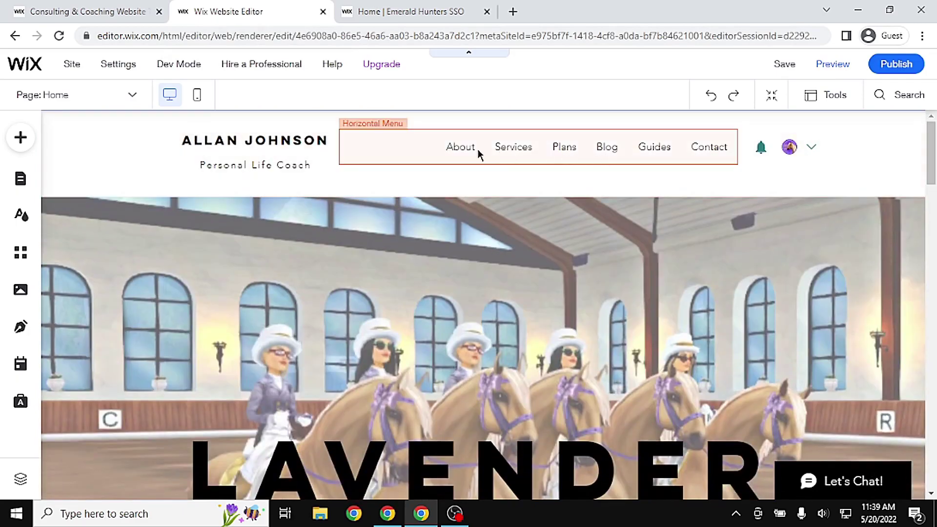
{"action": "left_click_drag", "start_coordinate": [930, 158], "coordinate": [929, 360]}
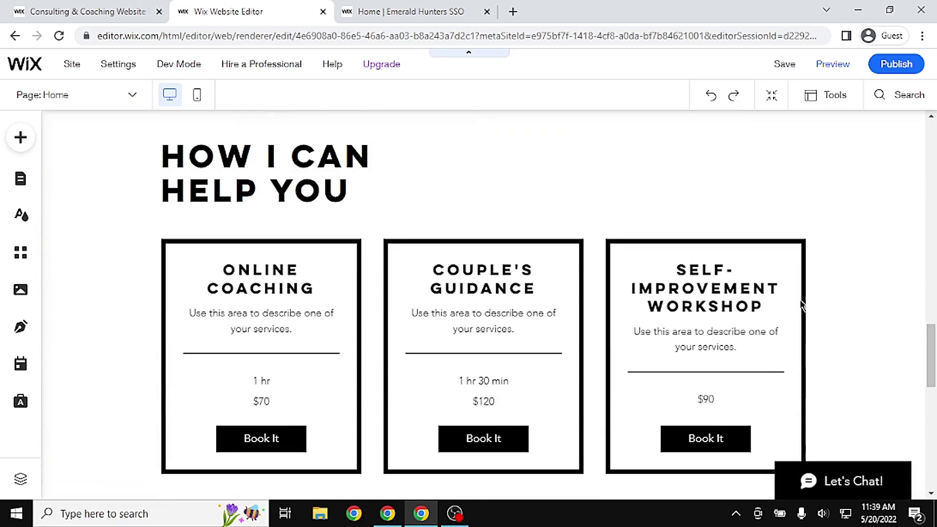
{"action": "left_click", "coordinate": [306, 289]}
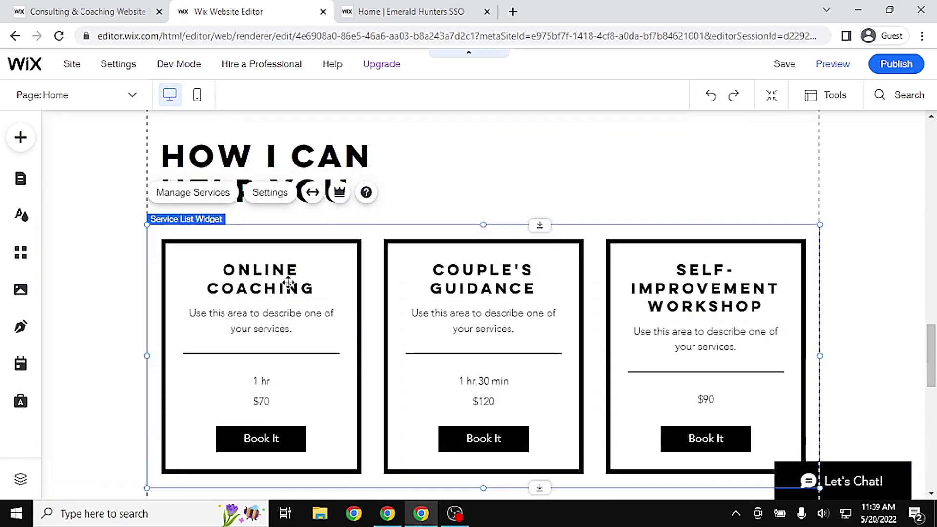
{"action": "key", "text": "Delete"}
{"action": "scroll", "coordinate": [244, 288], "scroll_direction": "up", "scroll_amount": 2}
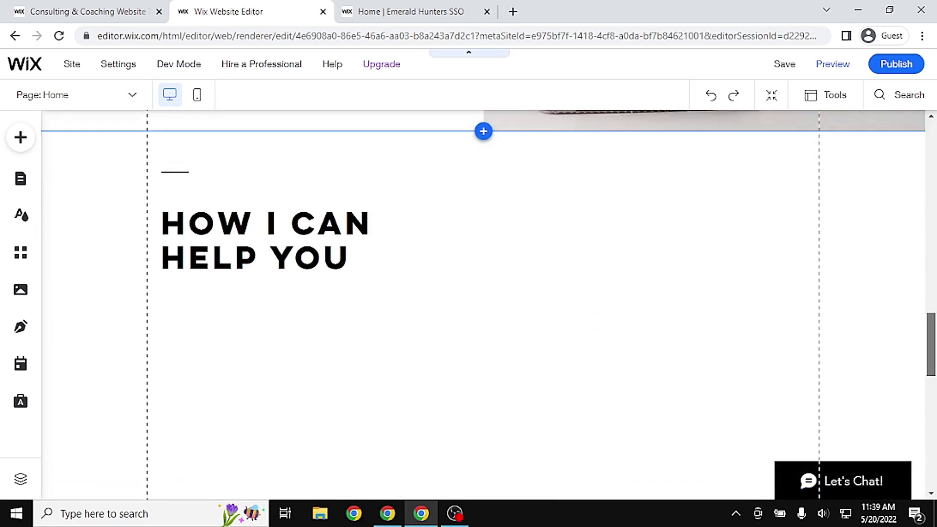
Retype the HOW I CAN HELP YOU heading as the LAVENDER HOOVES OFFICIAL TRAILER title
{"action": "left_click", "coordinate": [259, 265]}
{"action": "left_click", "coordinate": [261, 262]}
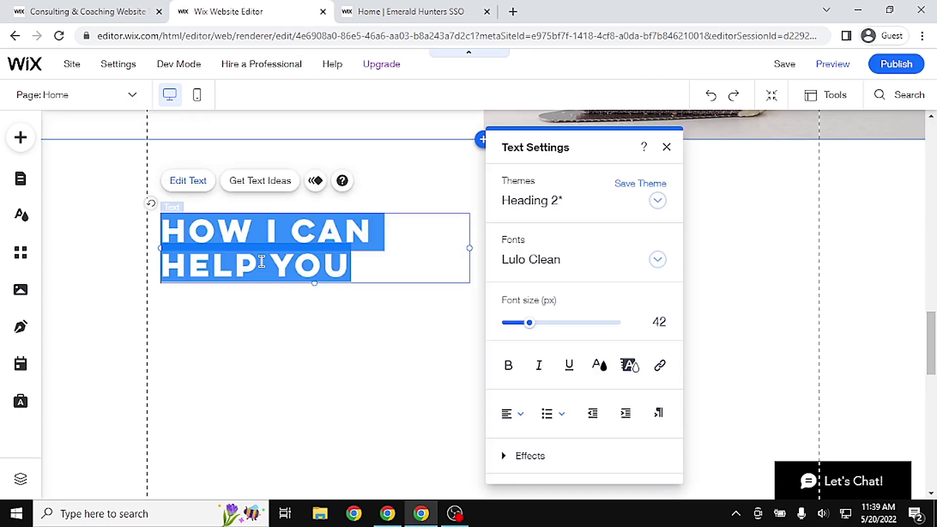
{"action": "type", "text": "LAVENDER HOME"}
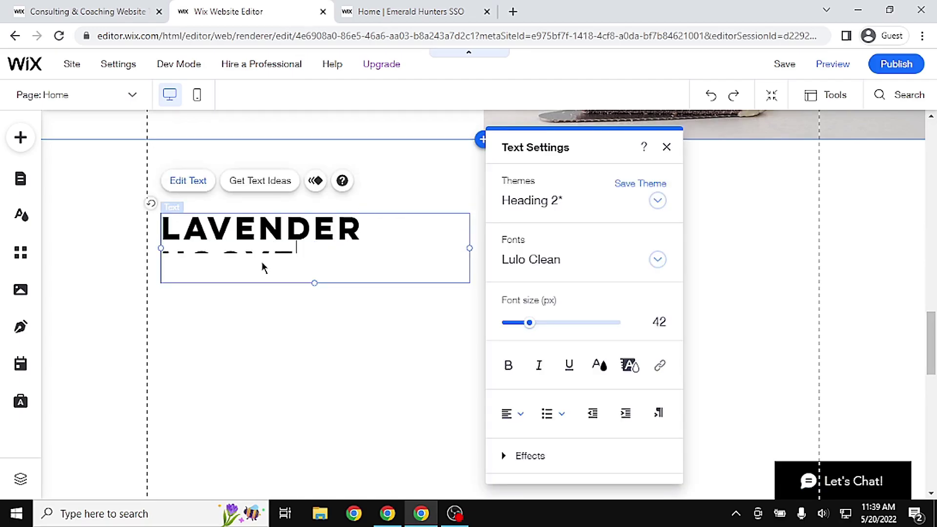
{"action": "type", "text": "S OFFICLA TRAINER"}
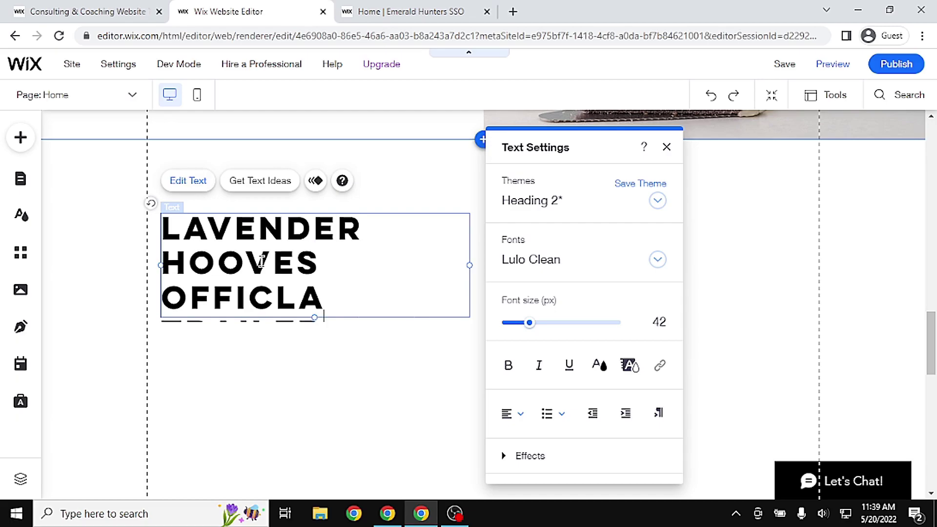
{"action": "left_click_drag", "start_coordinate": [324, 296], "coordinate": [250, 293]}
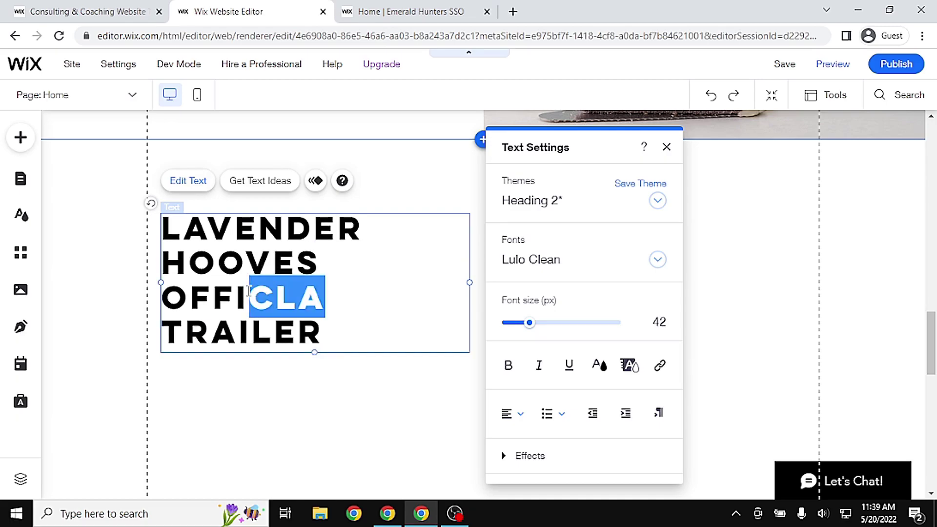
{"action": "type", "text": "IAL"}
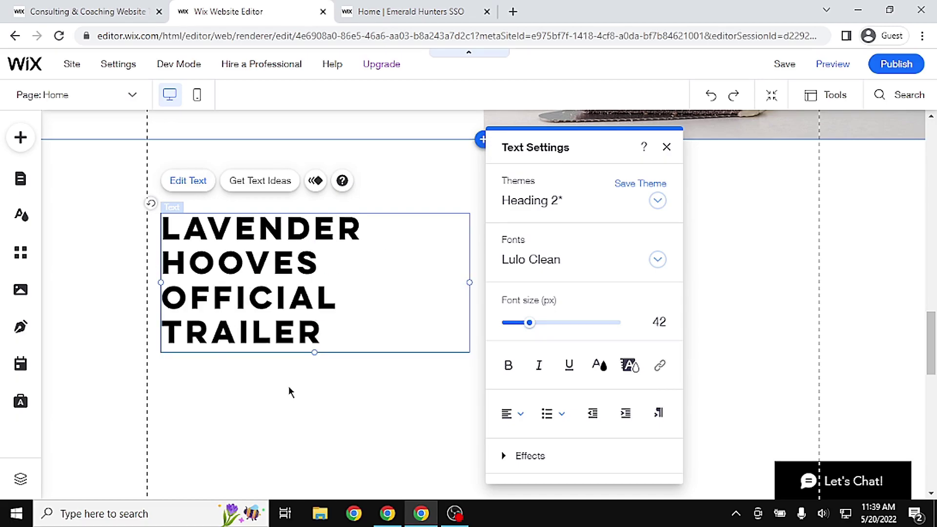
{"action": "left_click", "coordinate": [474, 293]}
Widen and centre-align the heading, move it to page centre, and delete the short line above
{"action": "left_click", "coordinate": [470, 279]}
{"action": "left_click_drag", "start_coordinate": [465, 280], "coordinate": [598, 280]}
{"action": "left_click_drag", "start_coordinate": [670, 281], "coordinate": [809, 264]}
{"action": "left_click_drag", "start_coordinate": [722, 265], "coordinate": [719, 263]}
{"action": "double_click", "coordinate": [353, 242]}
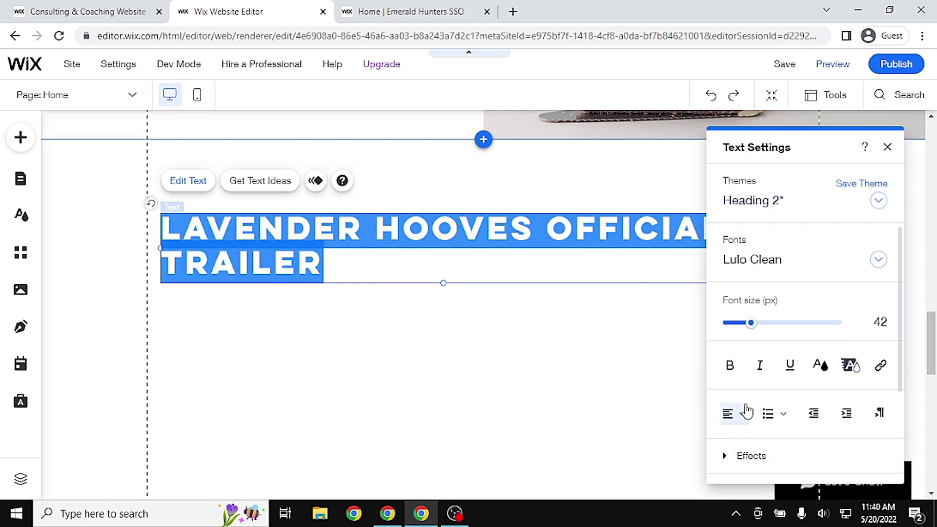
{"action": "left_click", "coordinate": [739, 414]}
{"action": "left_click", "coordinate": [739, 436]}
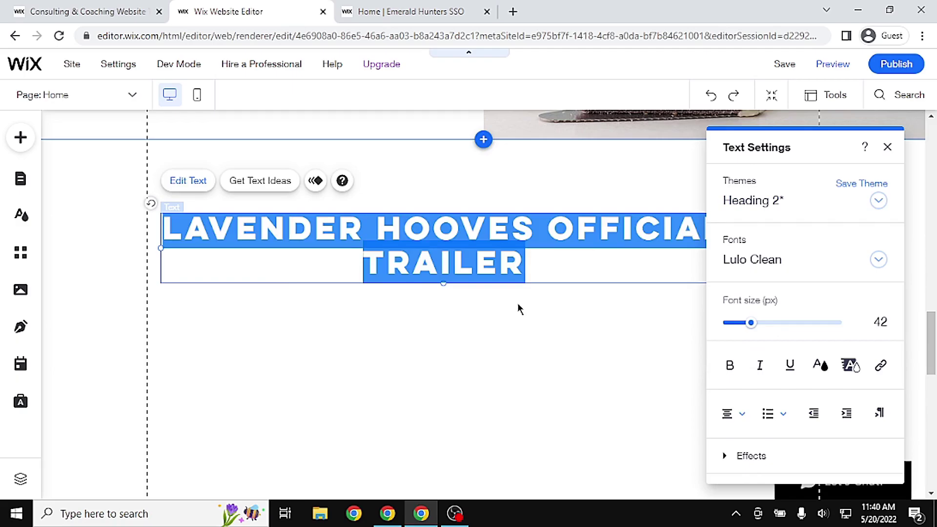
{"action": "left_click", "coordinate": [519, 309]}
{"action": "left_click_drag", "start_coordinate": [445, 233], "coordinate": [484, 230]}
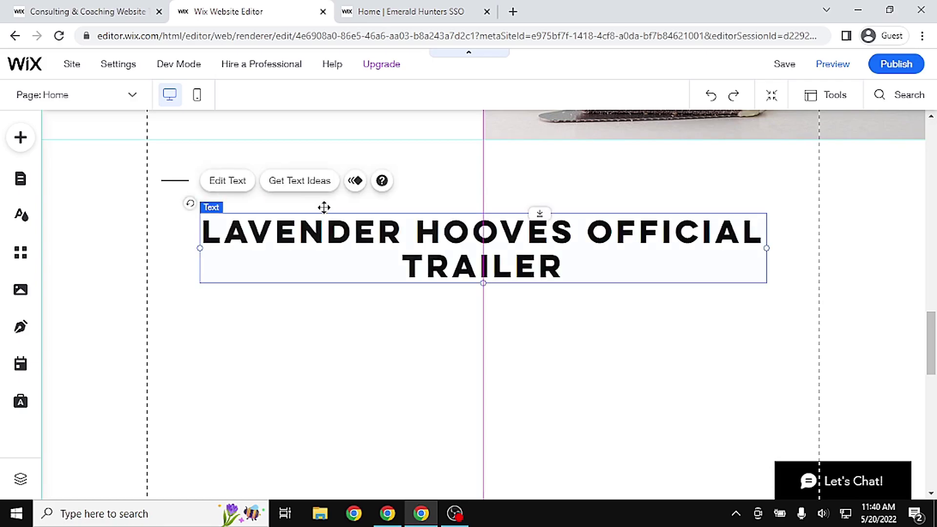
{"action": "left_click", "coordinate": [168, 181]}
{"action": "key", "text": "Delete"}
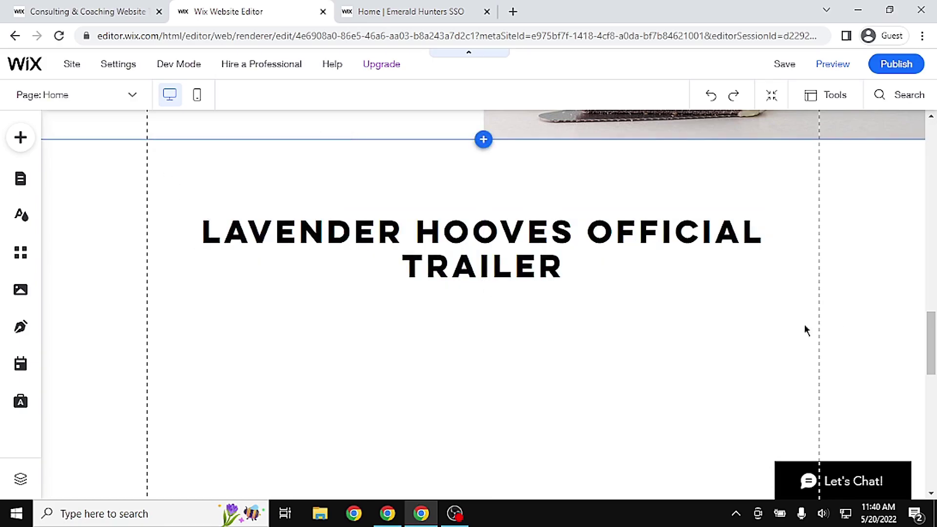
Add a YouTube single video player and place it under the LAVENDER HOOVES OFFICIAL TRAILER heading
{"action": "scroll", "coordinate": [806, 331], "scroll_direction": "down", "scroll_amount": 2}
{"action": "left_click", "coordinate": [419, 12]}
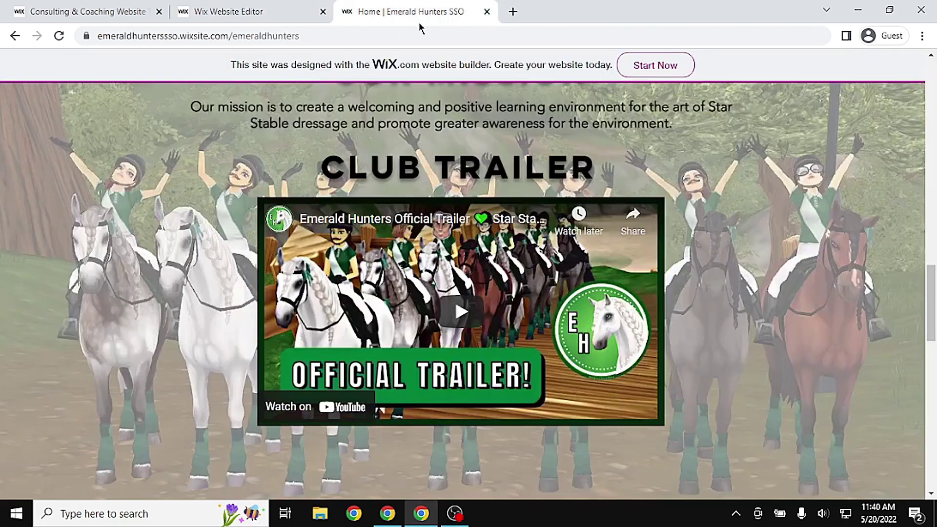
{"action": "left_click", "coordinate": [211, 6]}
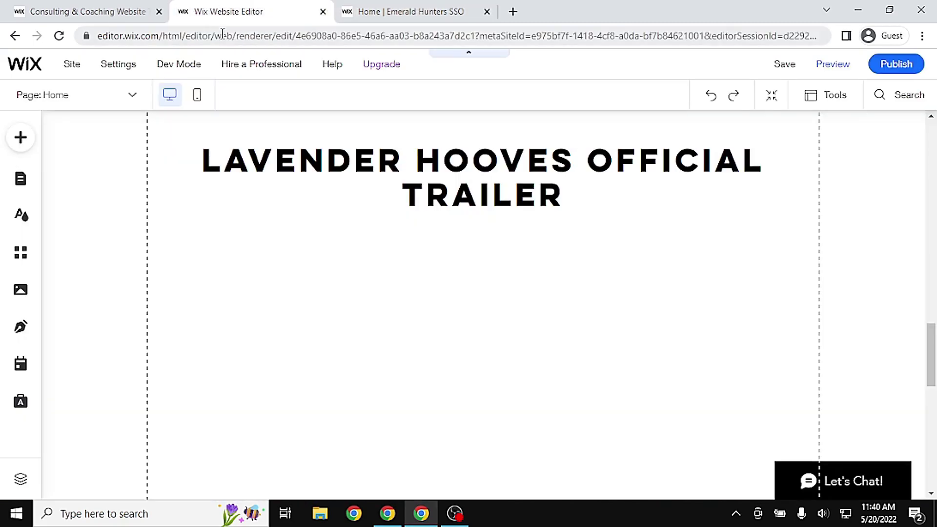
{"action": "left_click", "coordinate": [22, 146]}
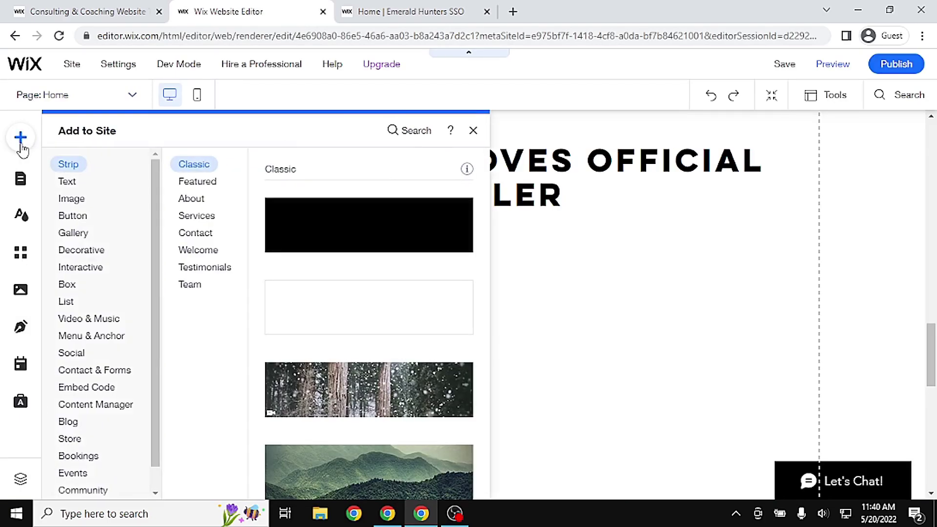
{"action": "left_click", "coordinate": [176, 253]}
{"action": "left_click", "coordinate": [114, 319]}
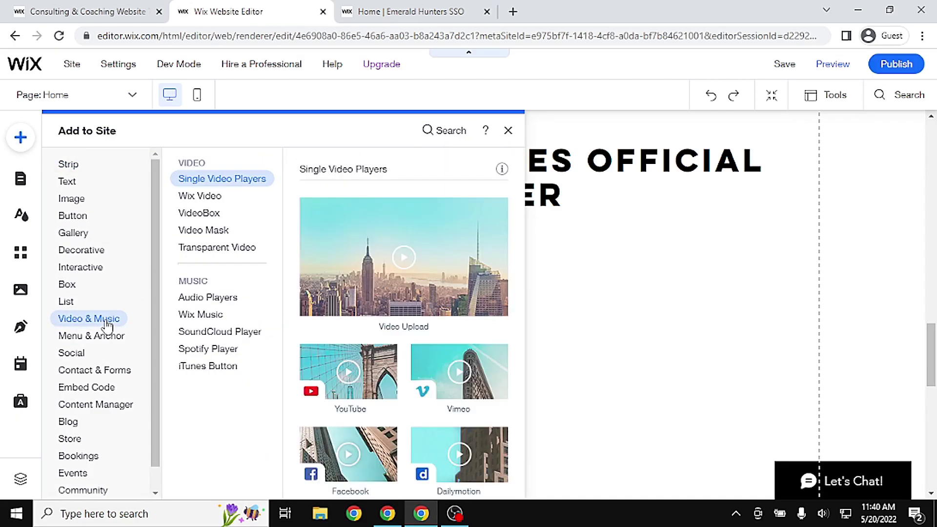
{"action": "left_click", "coordinate": [356, 370]}
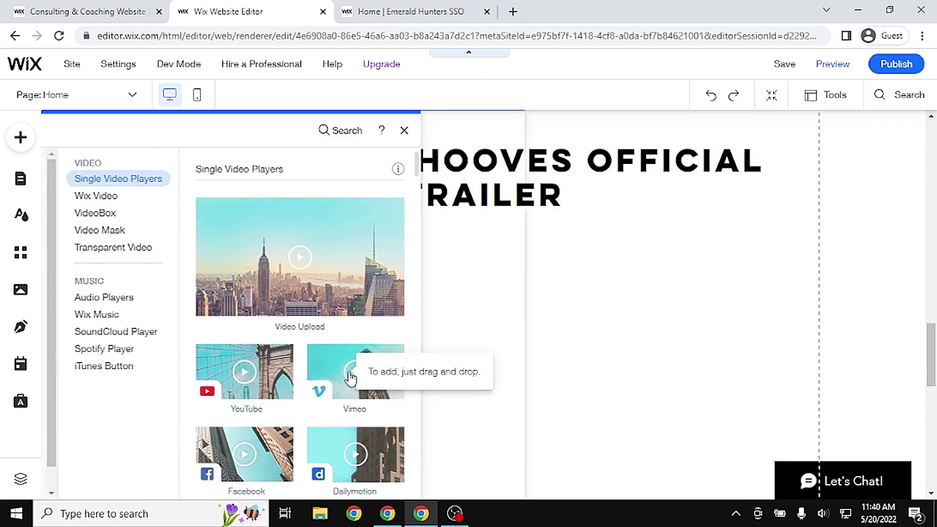
{"action": "left_click_drag", "start_coordinate": [549, 323], "coordinate": [546, 342]}
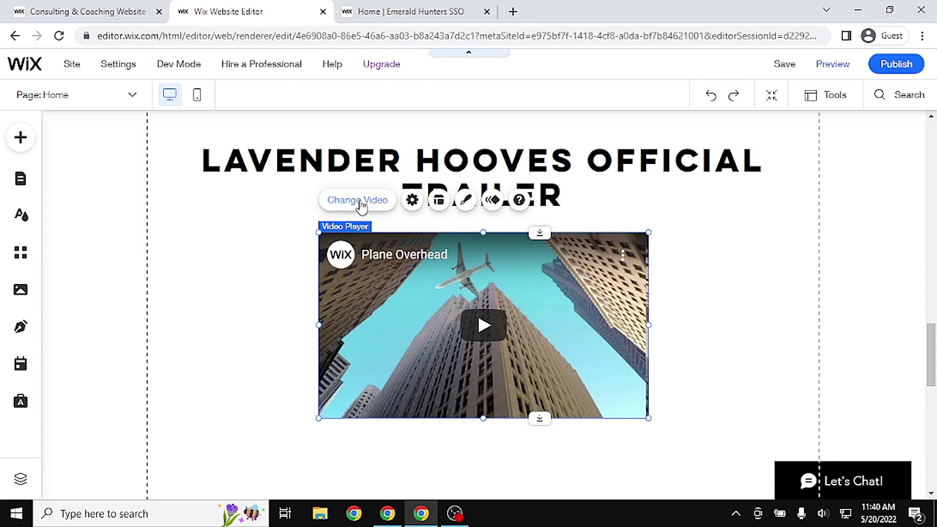
Search YouTube for 'emerald hunters' and load its Official Trailer into the video player
{"action": "left_click", "coordinate": [416, 10]}
{"action": "left_click", "coordinate": [259, 7]}
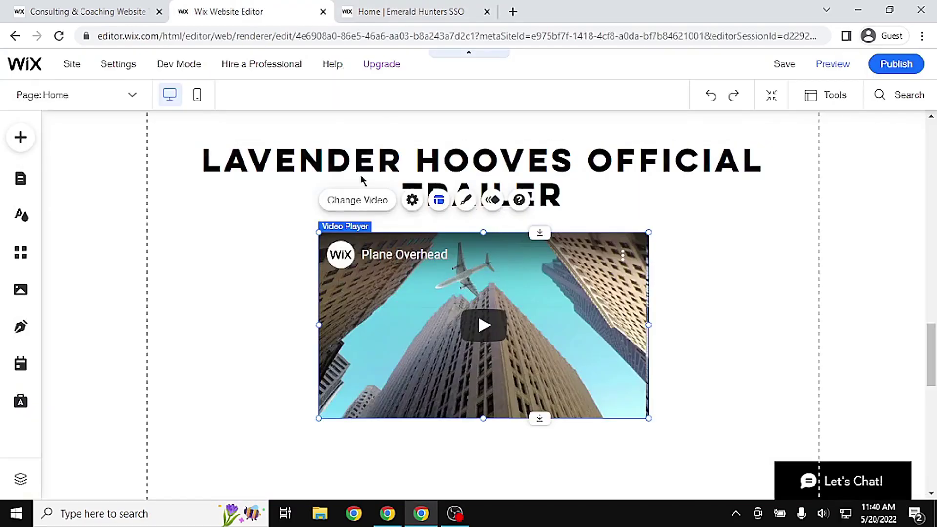
{"action": "left_click", "coordinate": [362, 200]}
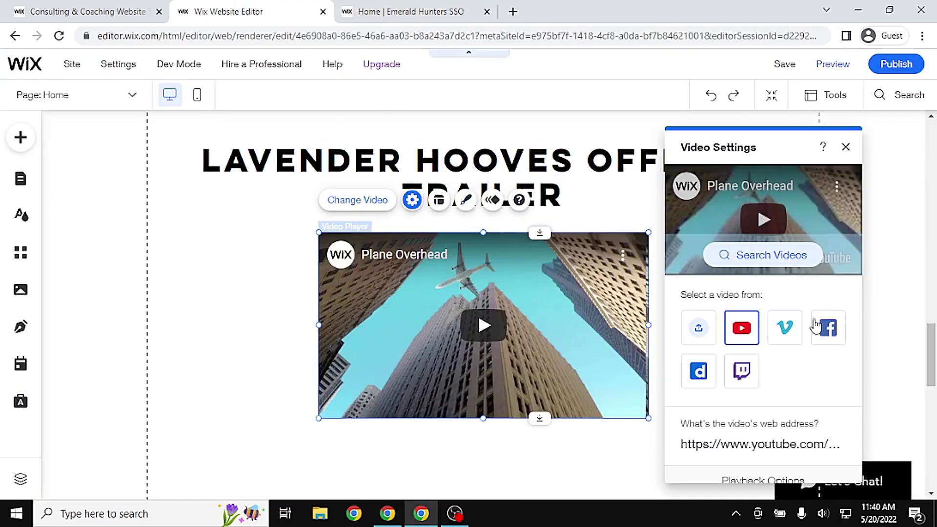
{"action": "left_click", "coordinate": [763, 262]}
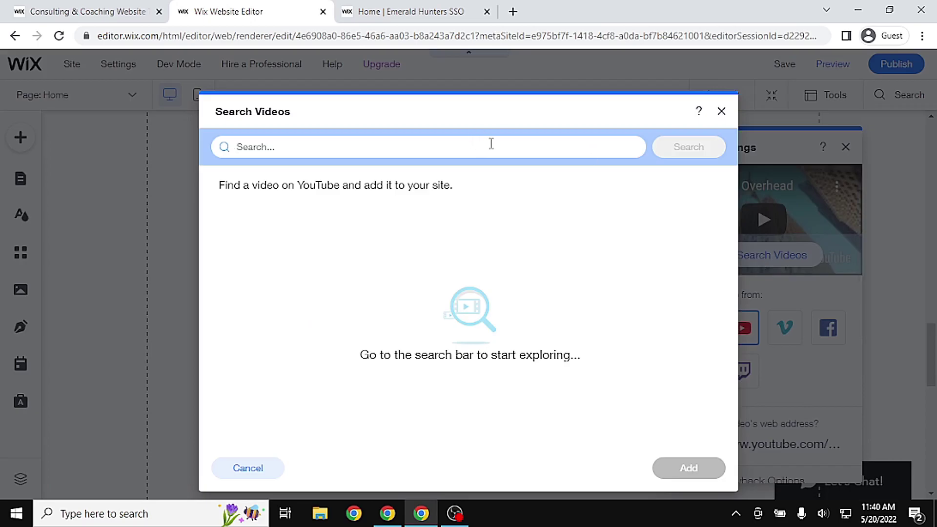
{"action": "type", "text": "emerald hunters"}
{"action": "left_click", "coordinate": [680, 155]}
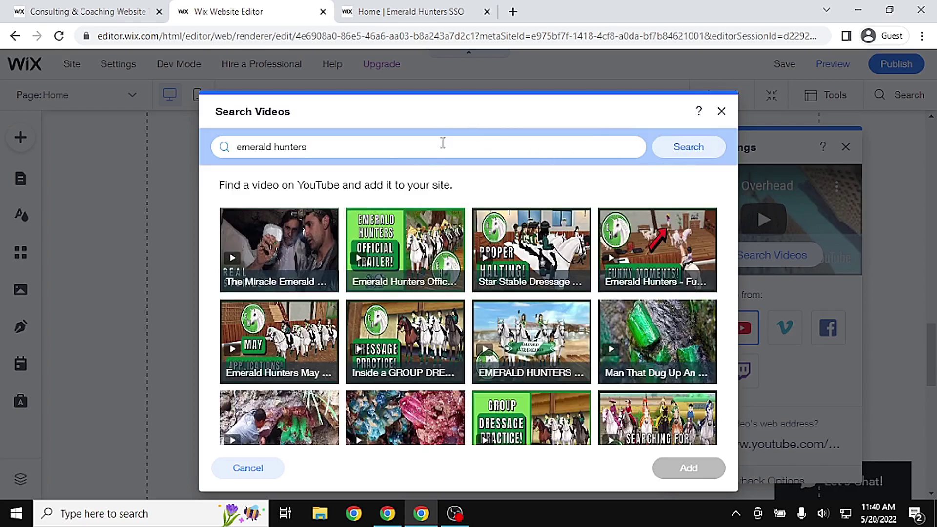
{"action": "left_click", "coordinate": [411, 241]}
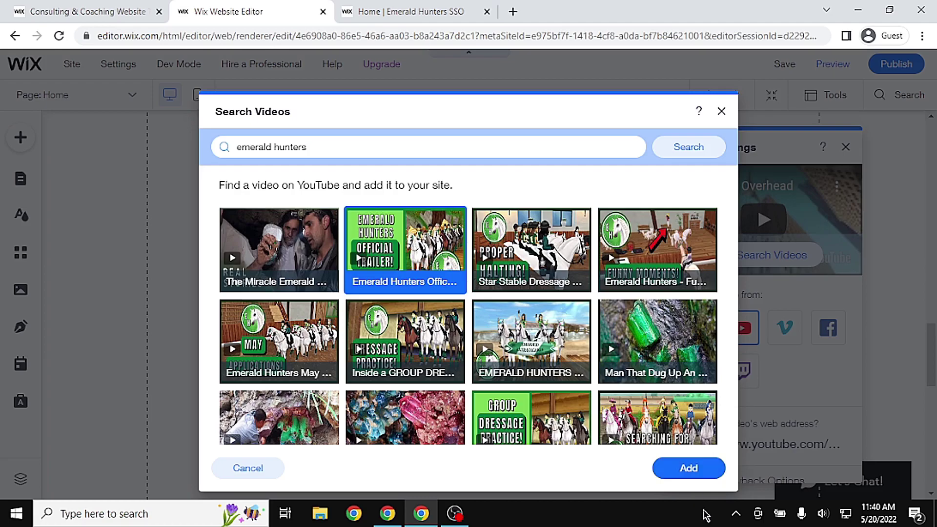
{"action": "left_click", "coordinate": [691, 468]}
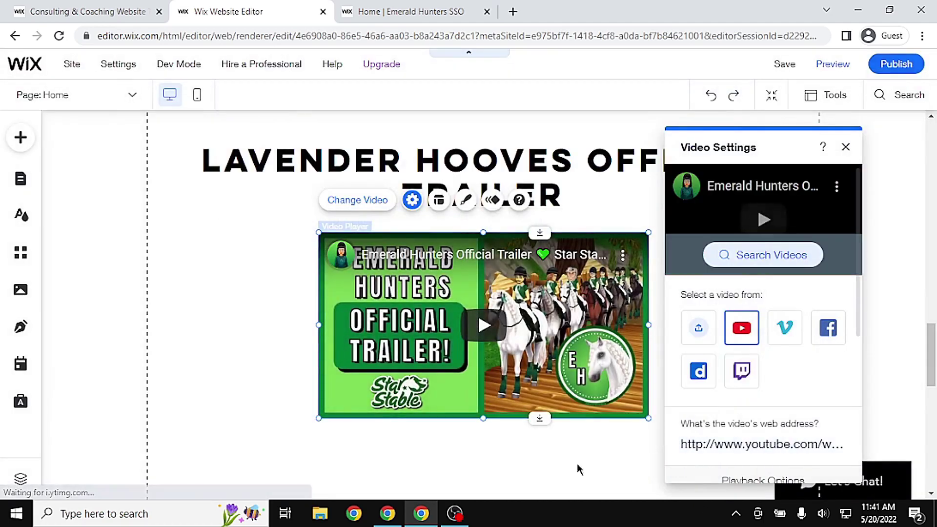
{"action": "left_click", "coordinate": [551, 445]}
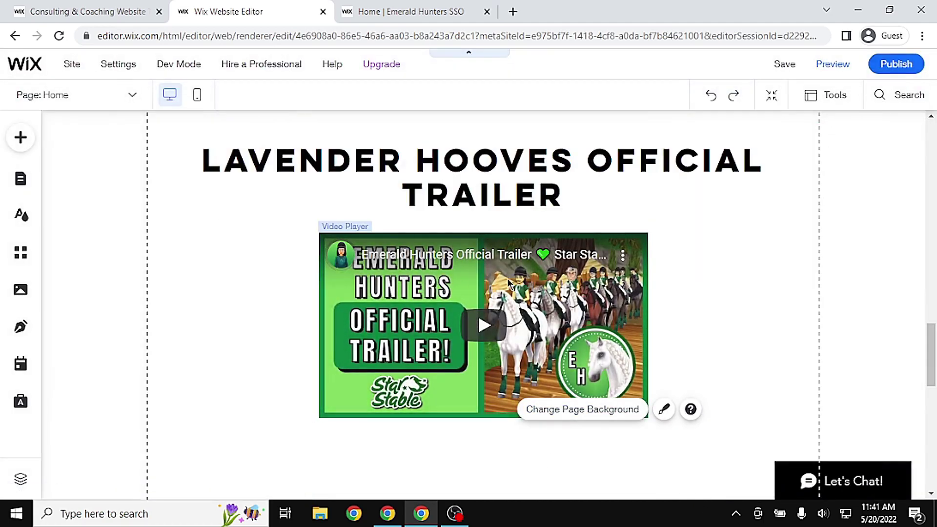
Delete the More services button
{"action": "left_click_drag", "start_coordinate": [930, 357], "coordinate": [929, 389]}
{"action": "left_click", "coordinate": [516, 343]}
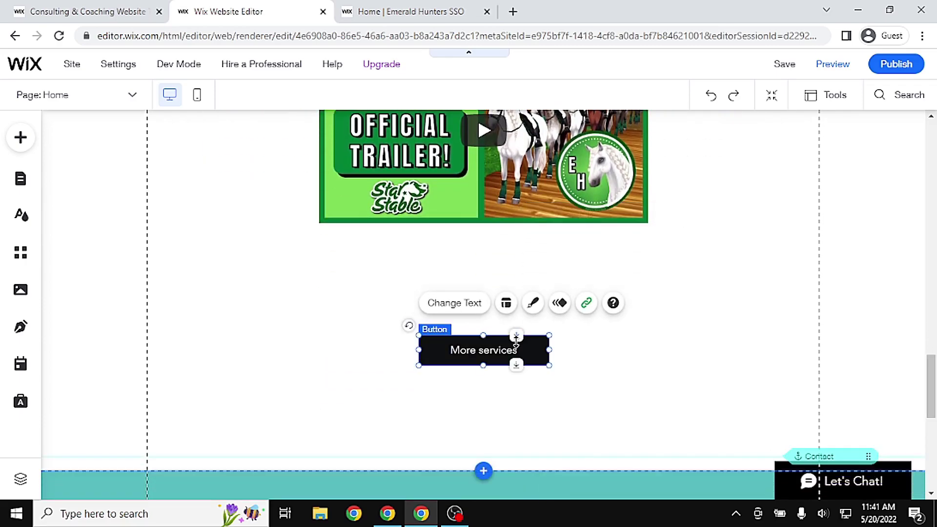
{"action": "key", "text": "Delete"}
Replace the contact address, phone, fax and e-mail text with an Instagram line giving the club's handle
{"action": "left_click_drag", "start_coordinate": [930, 394], "coordinate": [930, 454]}
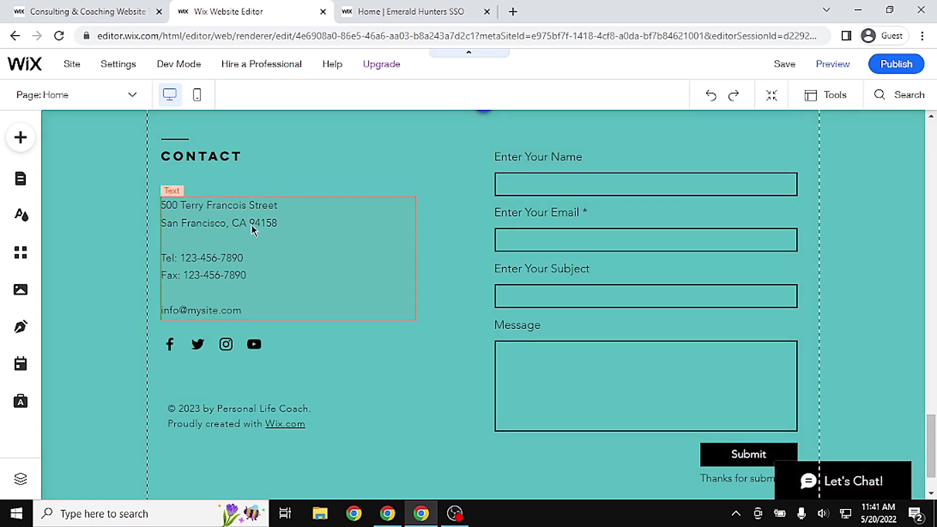
{"action": "left_click", "coordinate": [303, 271]}
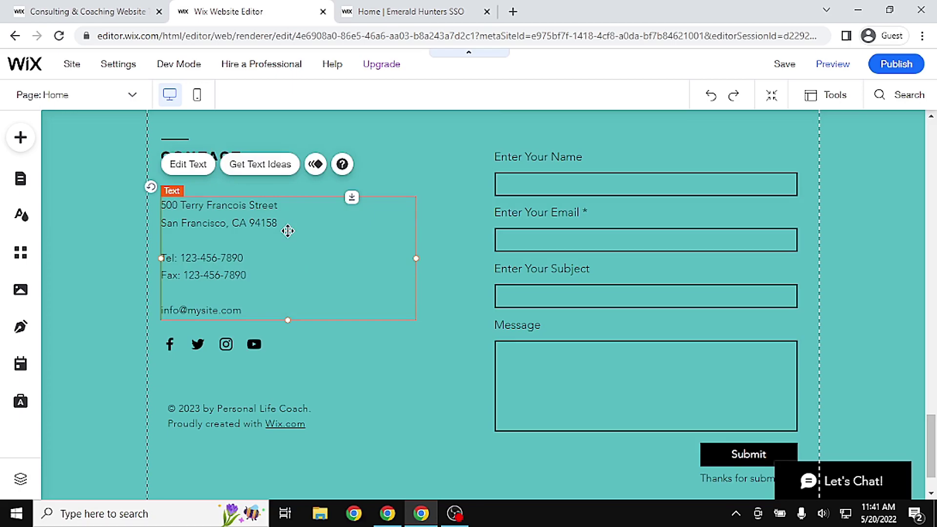
{"action": "double_click", "coordinate": [288, 231]}
{"action": "left_click", "coordinate": [436, 9]}
{"action": "left_click_drag", "start_coordinate": [919, 319], "coordinate": [923, 449]}
{"action": "left_click", "coordinate": [220, 9]}
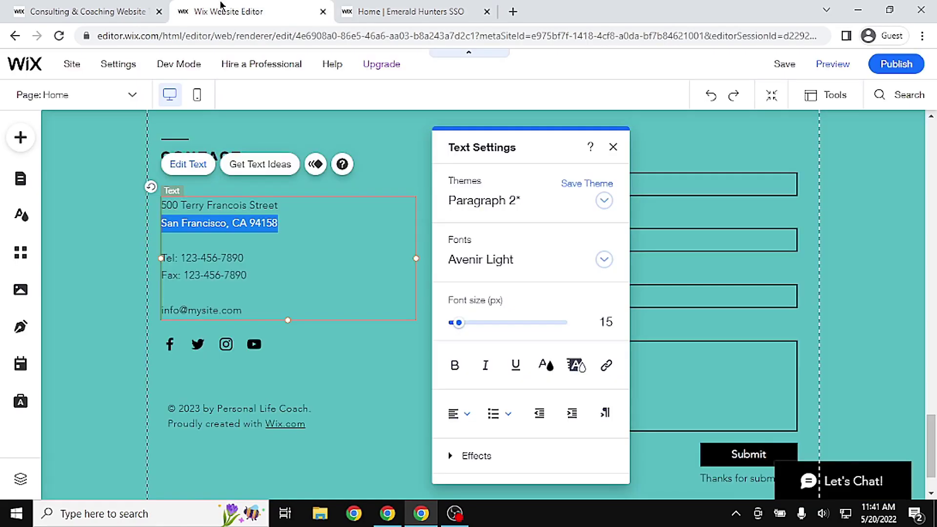
{"action": "left_click", "coordinate": [245, 304]}
{"action": "key", "text": "ctrl+a"}
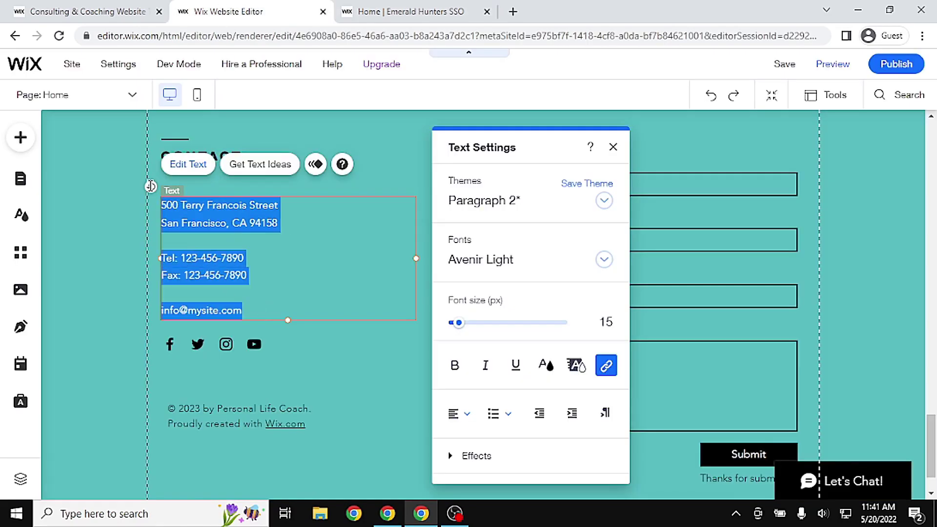
{"action": "type", "text": "Instagram @lavenderhoovessso"}
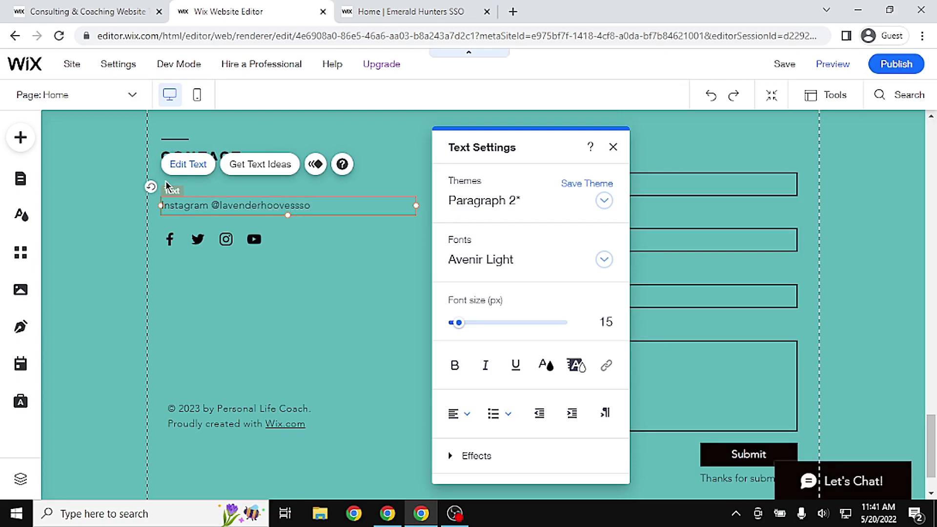
{"action": "key", "text": "Return"}
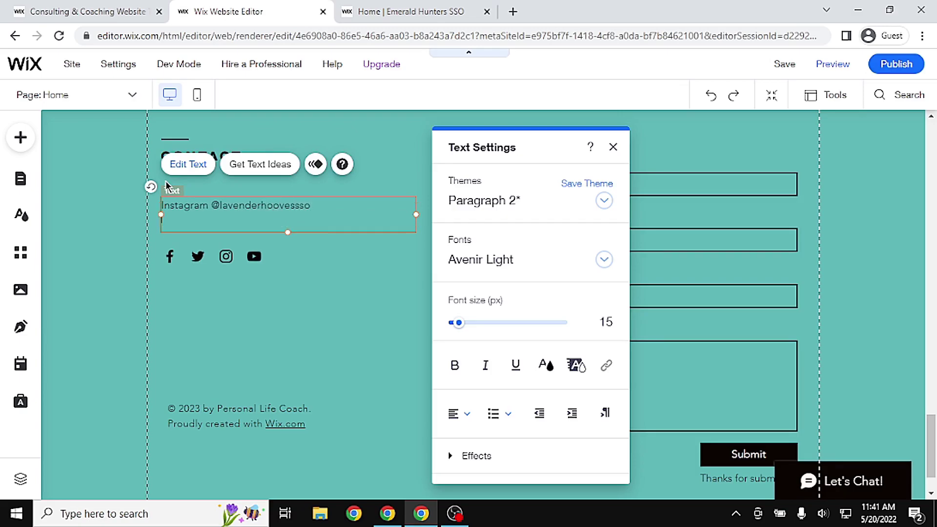
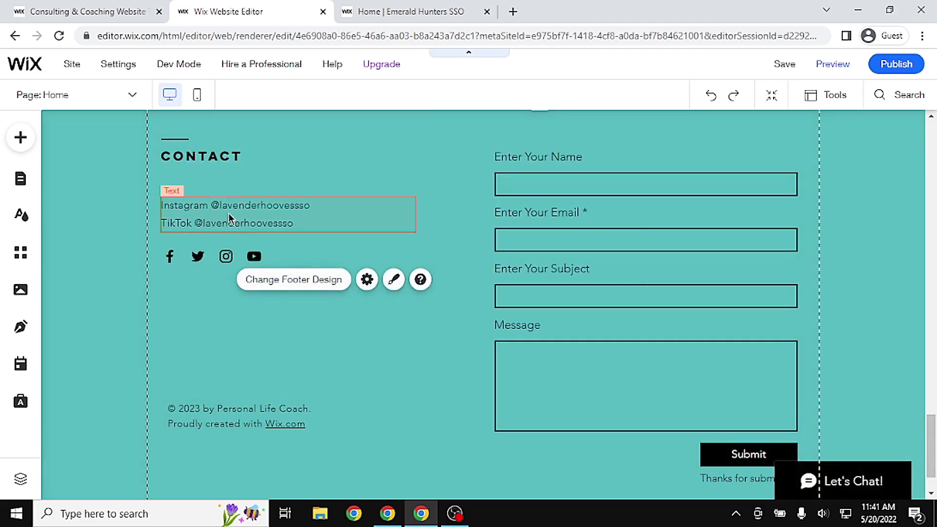
Add an Email line with the contact address below the TikTok handle in the footer contact text
{"action": "left_click", "coordinate": [307, 228]}
{"action": "double_click", "coordinate": [316, 223]}
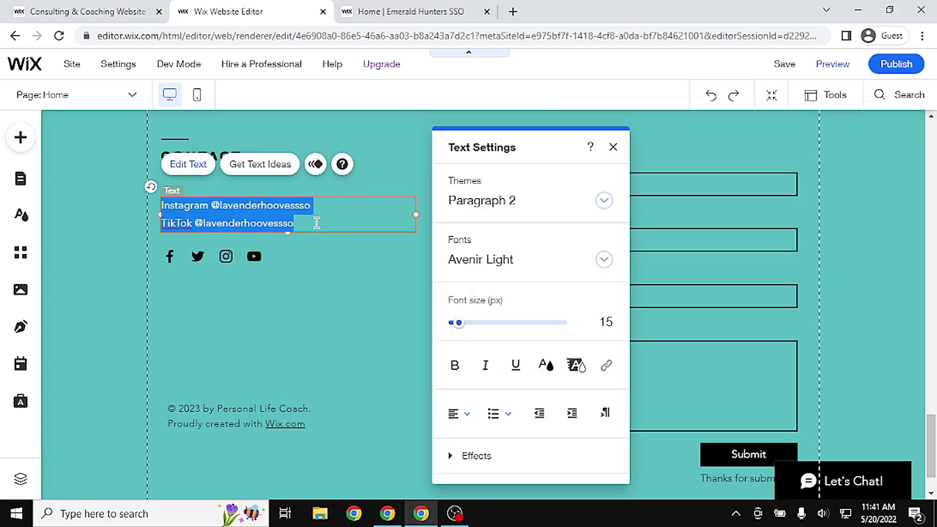
{"action": "left_click", "coordinate": [314, 226]}
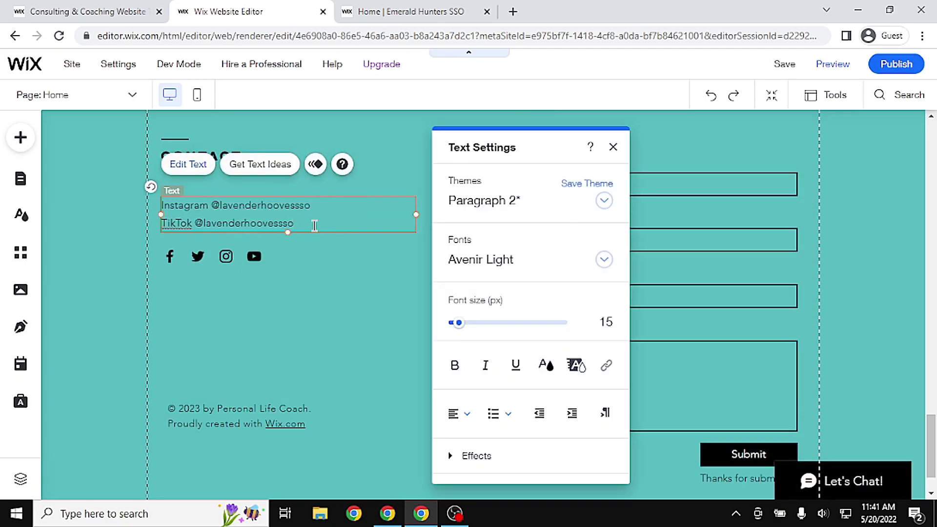
{"action": "key", "text": "Return"}
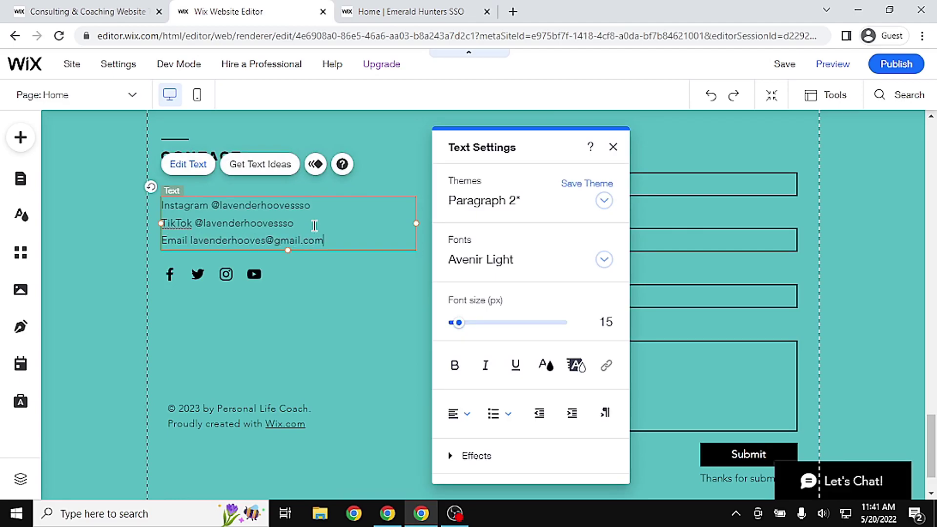
{"action": "left_click", "coordinate": [298, 350]}
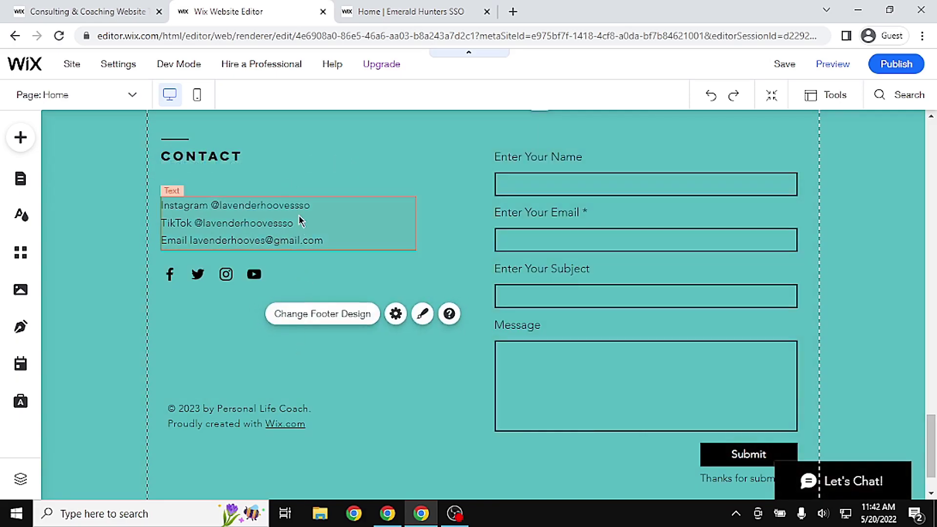
{"action": "left_click", "coordinate": [192, 276]}
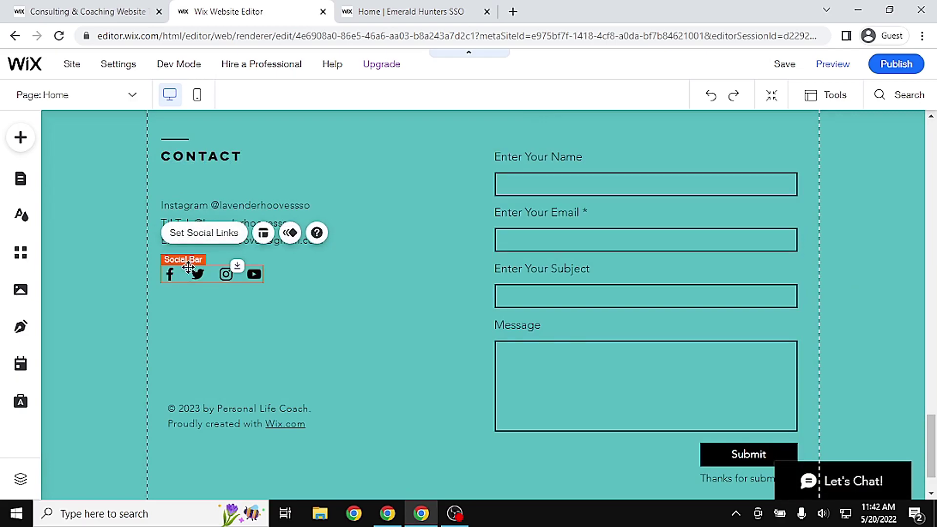
Remove the Twitter and Facebook icons from the footer's social bar
{"action": "left_click", "coordinate": [210, 239]}
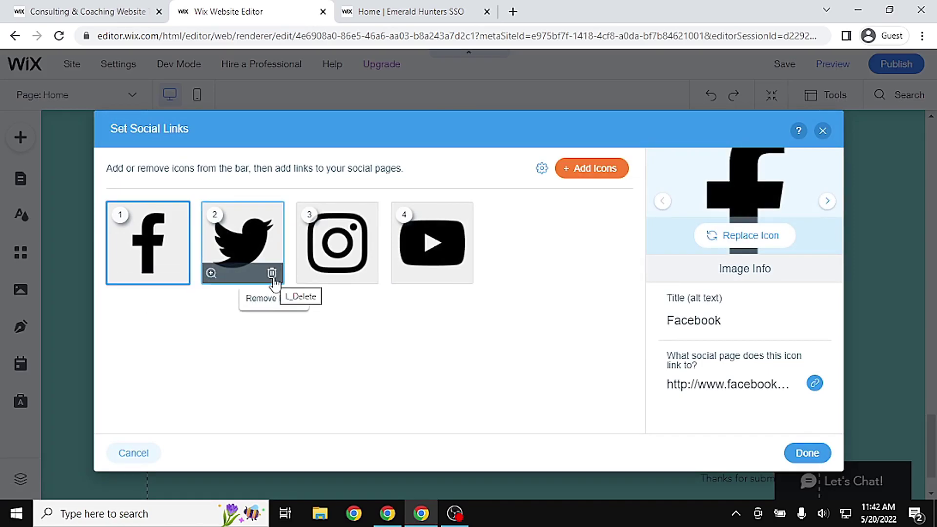
{"action": "left_click", "coordinate": [273, 274]}
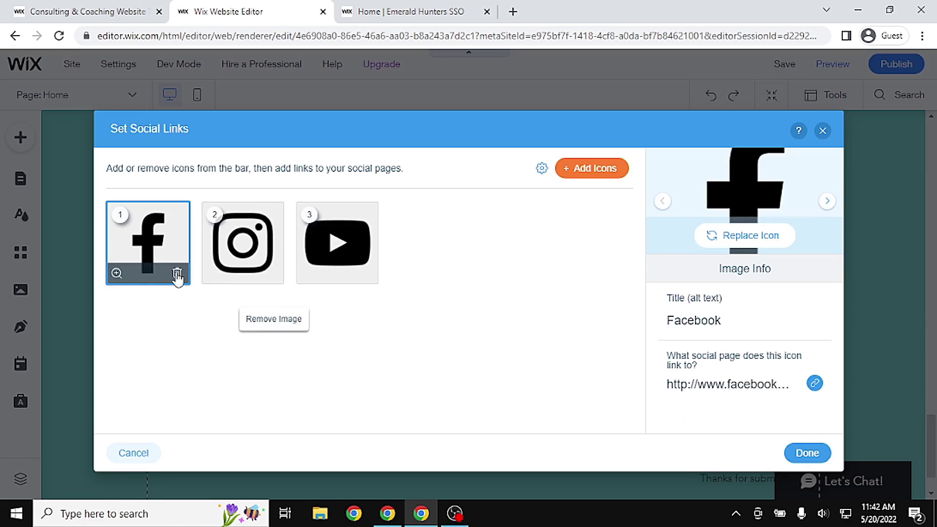
{"action": "left_click", "coordinate": [177, 274]}
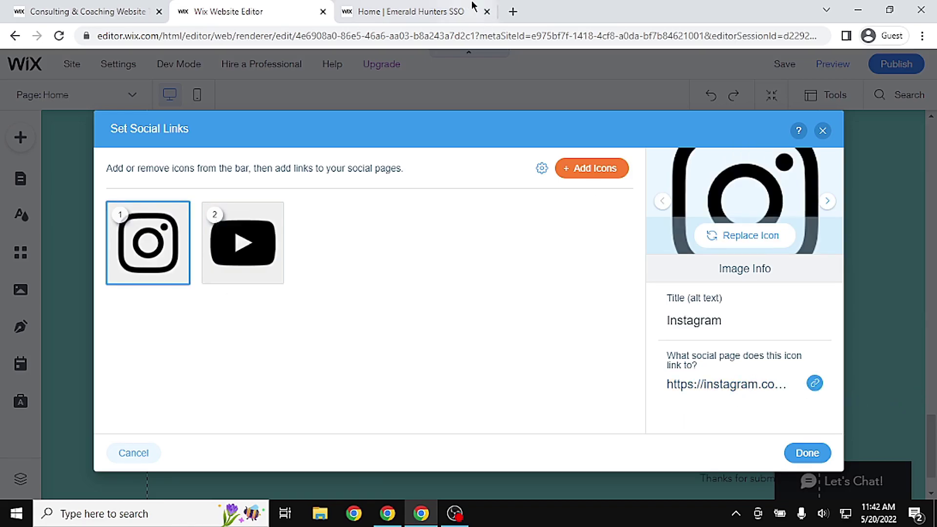
Copy the club's Instagram profile address from the live Emerald Hunters site
{"action": "left_click", "coordinate": [408, 10]}
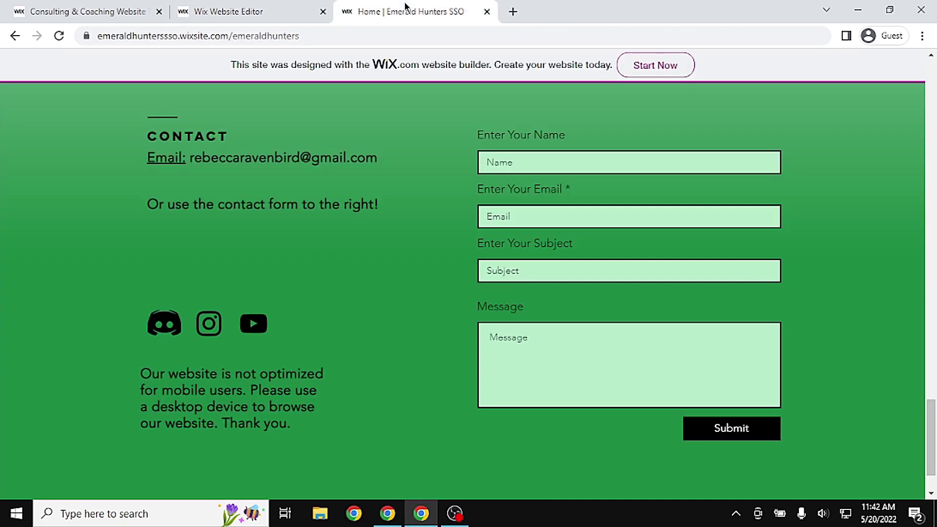
{"action": "left_click", "coordinate": [175, 330]}
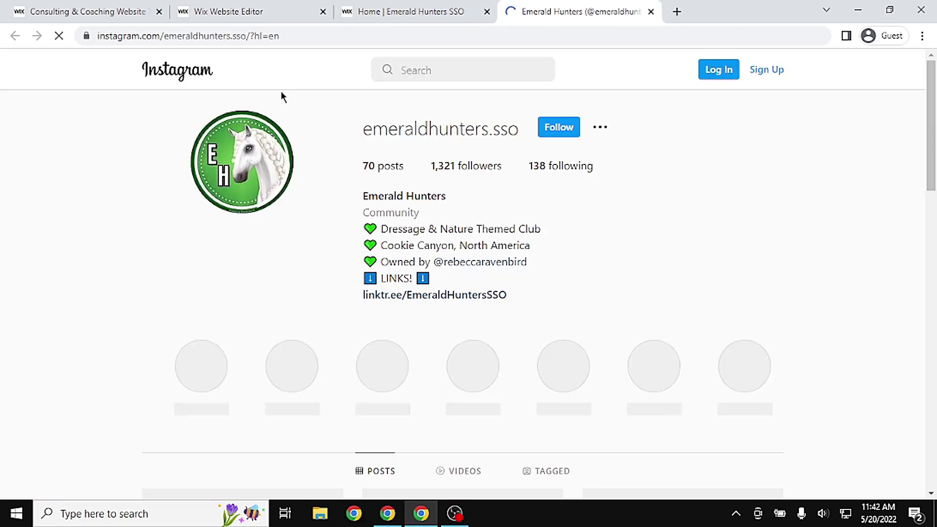
{"action": "left_click", "coordinate": [240, 35]}
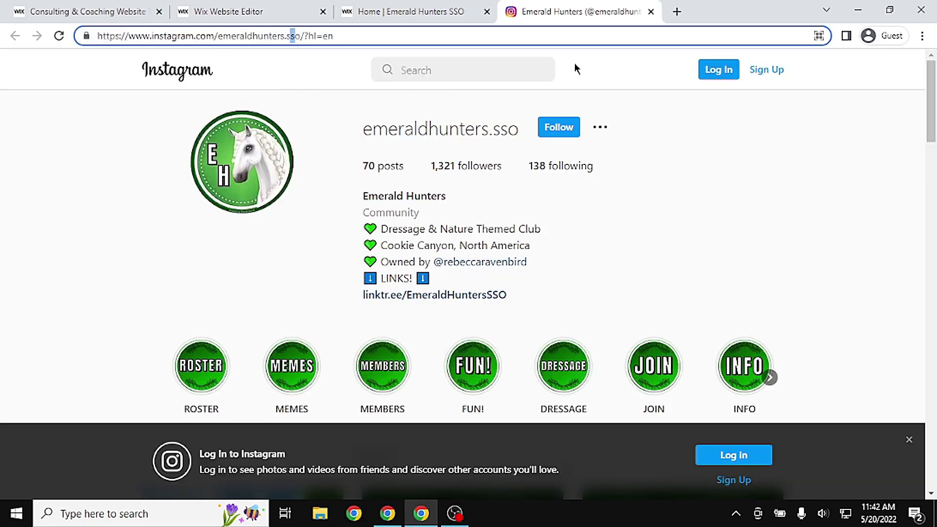
{"action": "triple_click", "coordinate": [312, 40]}
{"action": "left_click", "coordinate": [268, 7]}
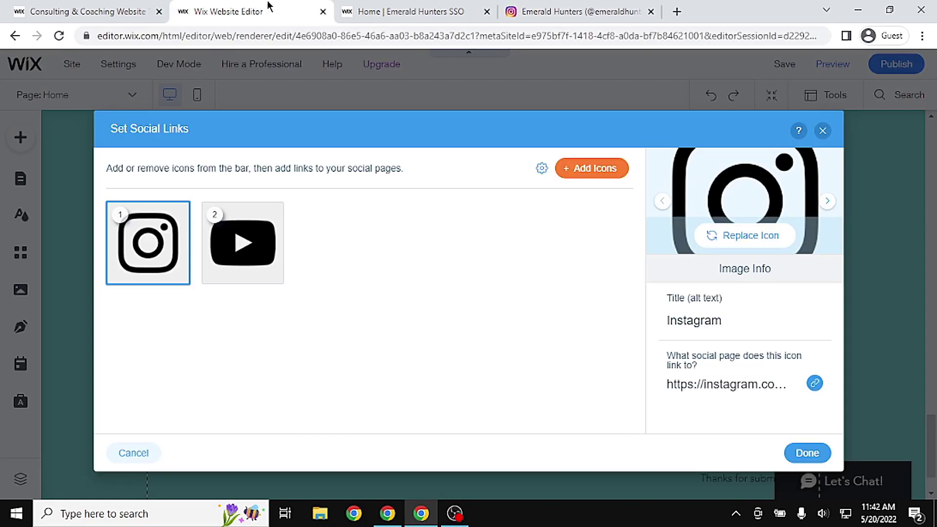
Link the Instagram icon to the copied Instagram profile address
{"action": "left_click", "coordinate": [814, 384]}
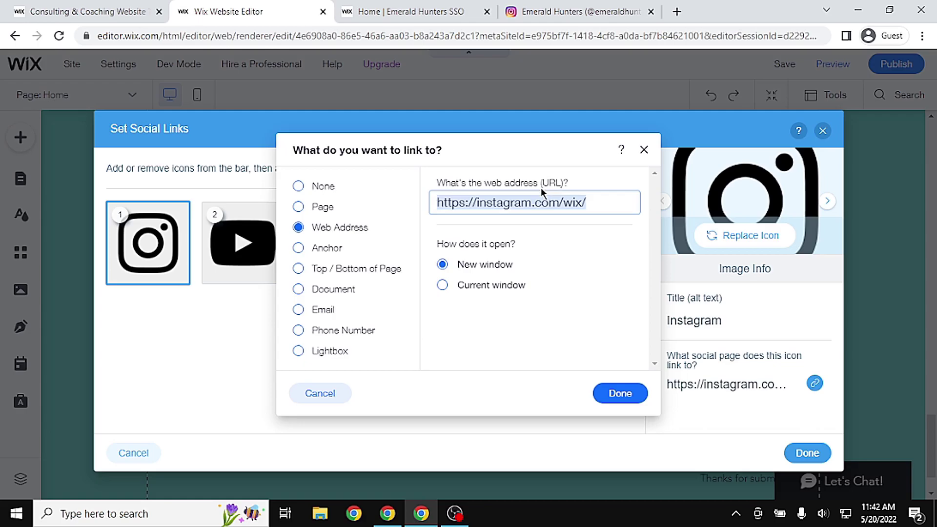
{"action": "key", "text": "ctrl+v"}
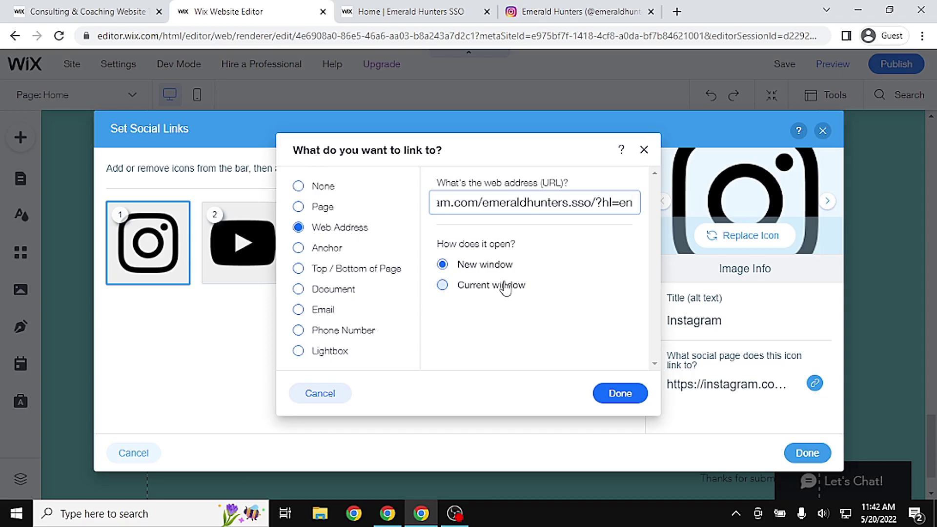
{"action": "left_click", "coordinate": [618, 398]}
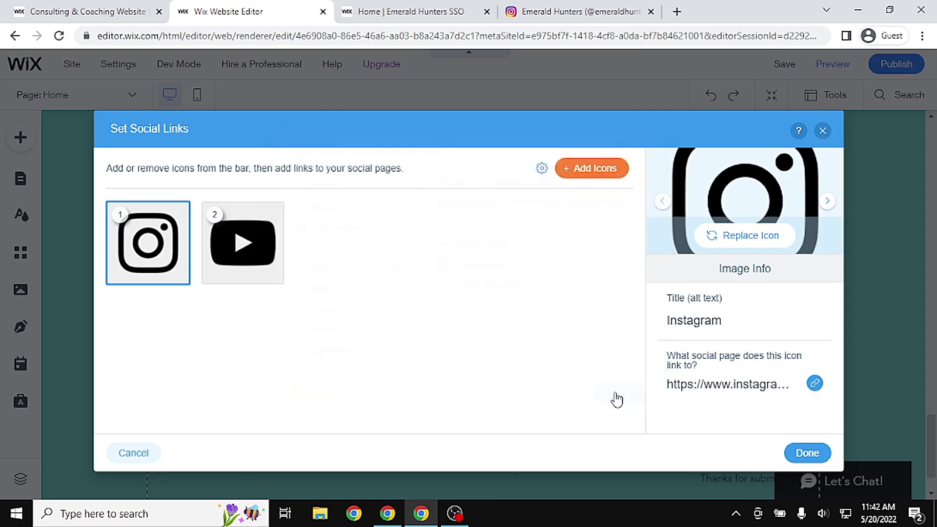
{"action": "left_click", "coordinate": [242, 240]}
Copy the club's YouTube channel link from its Linktree page
{"action": "left_click", "coordinate": [576, 7]}
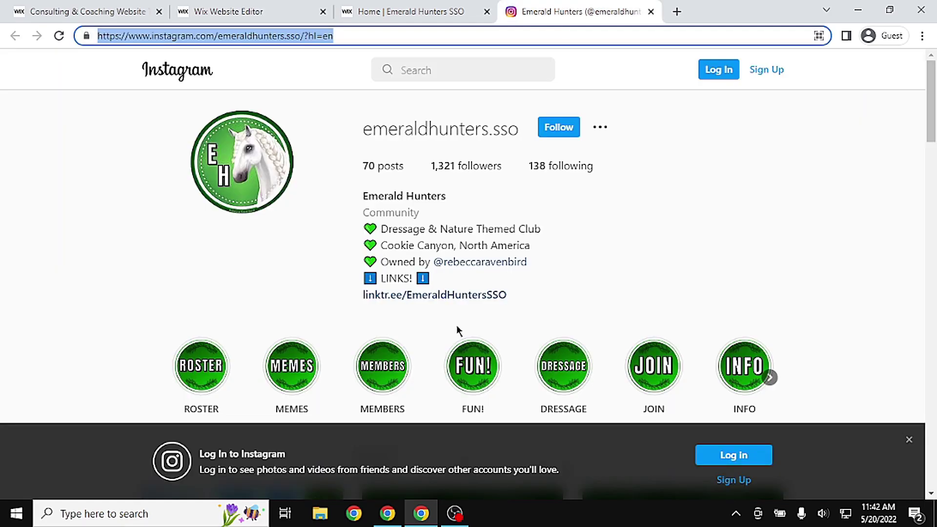
{"action": "left_click", "coordinate": [471, 295]}
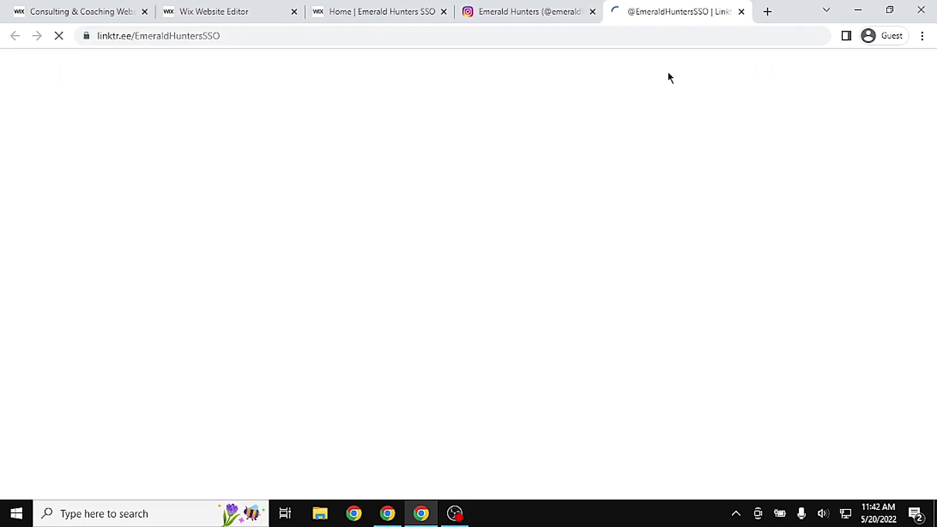
{"action": "scroll", "coordinate": [932, 292], "scroll_direction": "down", "scroll_amount": 4}
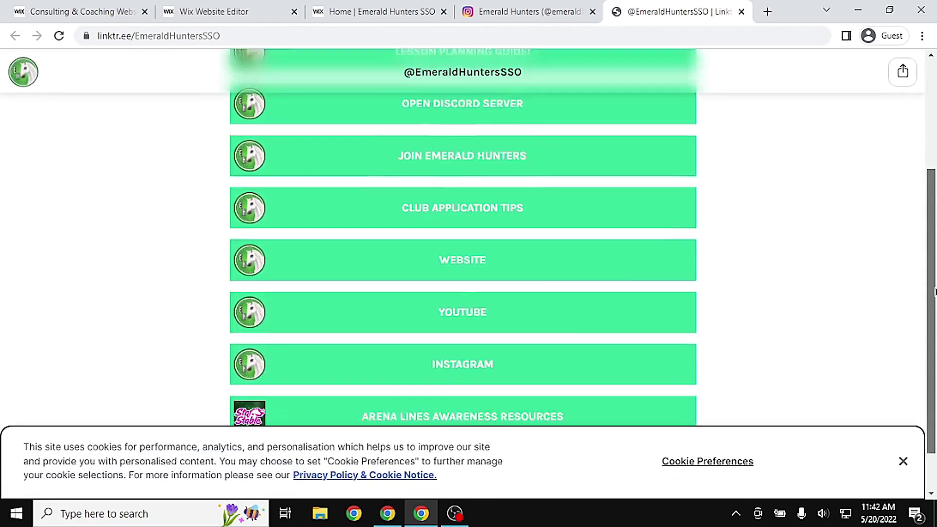
{"action": "left_click_drag", "start_coordinate": [934, 292], "coordinate": [932, 340]}
{"action": "right_click", "coordinate": [421, 259]}
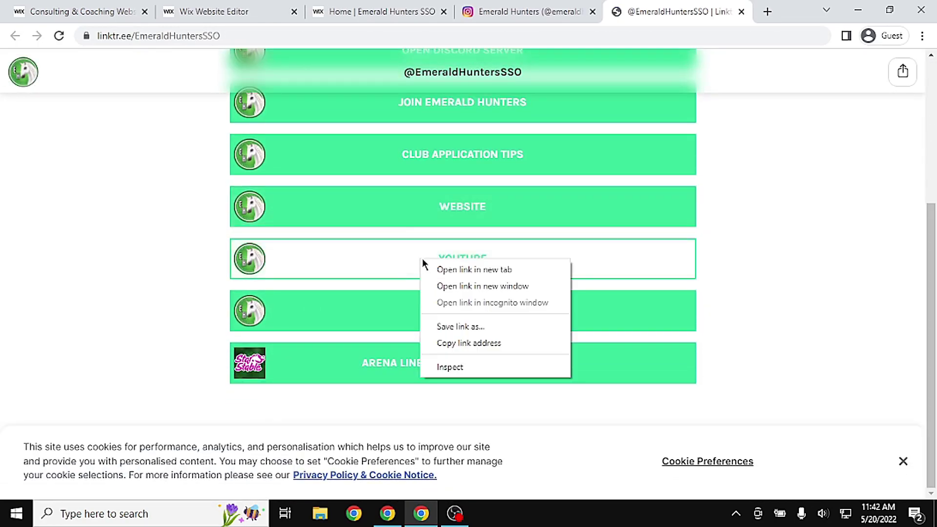
{"action": "left_click", "coordinate": [507, 341]}
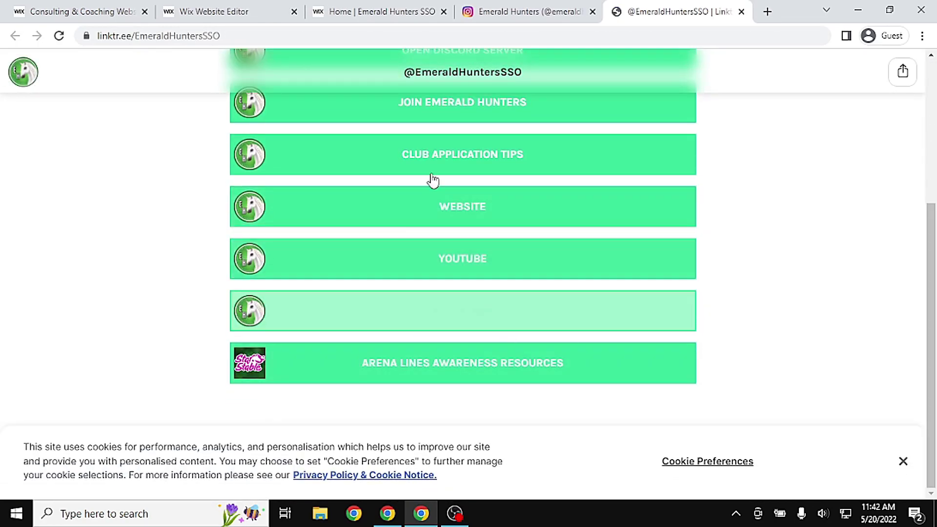
{"action": "left_click", "coordinate": [376, 11]}
{"action": "left_click", "coordinate": [215, 11]}
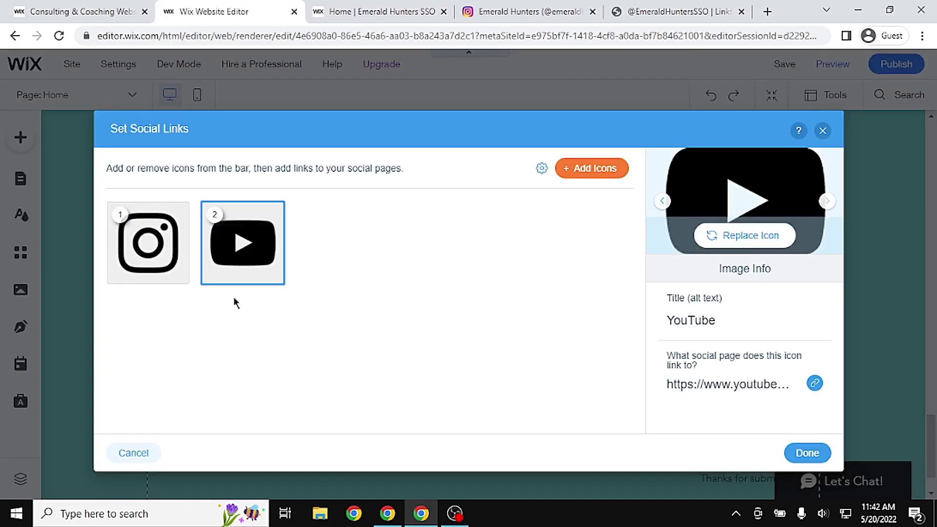
Link the YouTube icon to the club's YouTube channel address and close the social links settings
{"action": "left_click", "coordinate": [815, 383]}
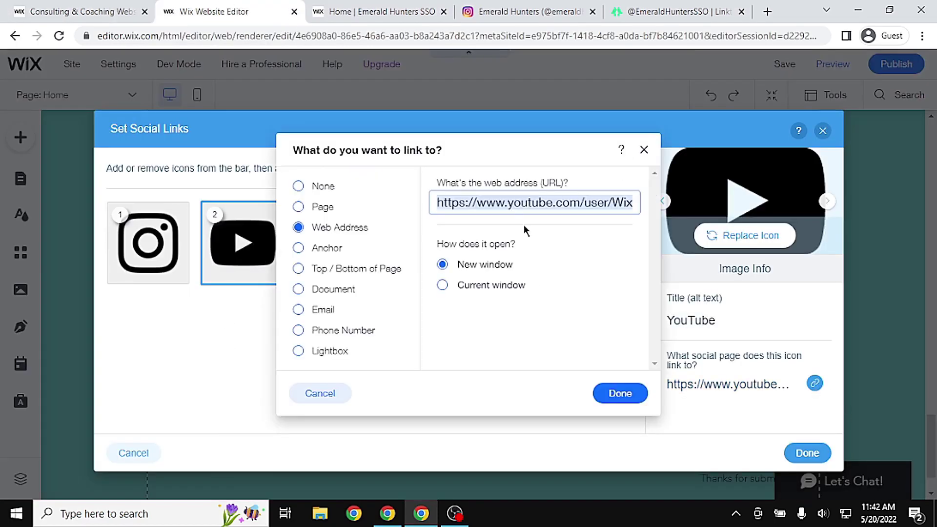
{"action": "key", "text": "ctrl+v"}
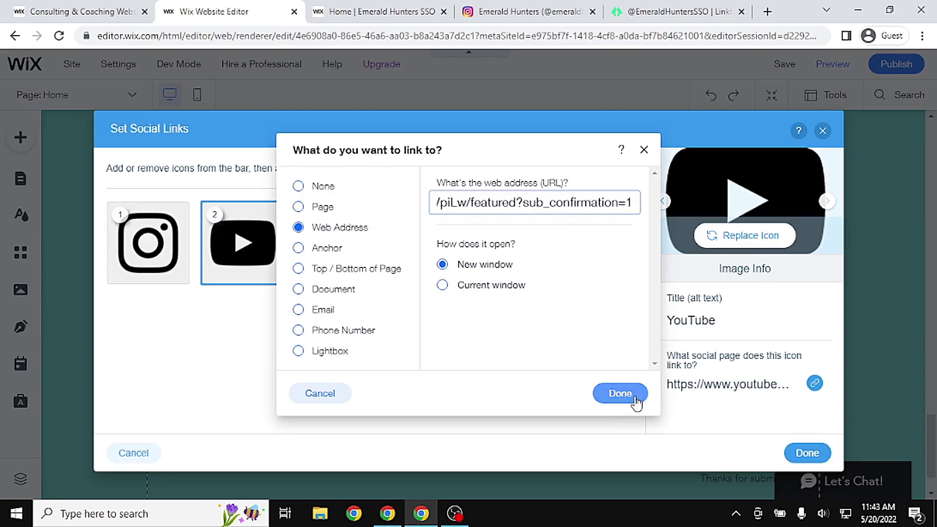
{"action": "left_click", "coordinate": [636, 401]}
{"action": "left_click", "coordinate": [801, 455]}
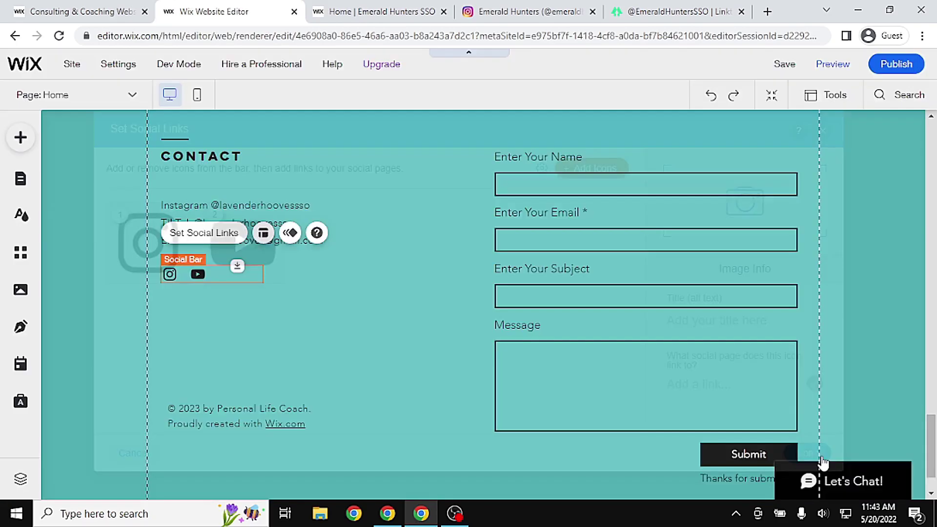
Open the footer copyright text for editing, checking the live site's footer for reference
{"action": "left_click", "coordinate": [257, 355]}
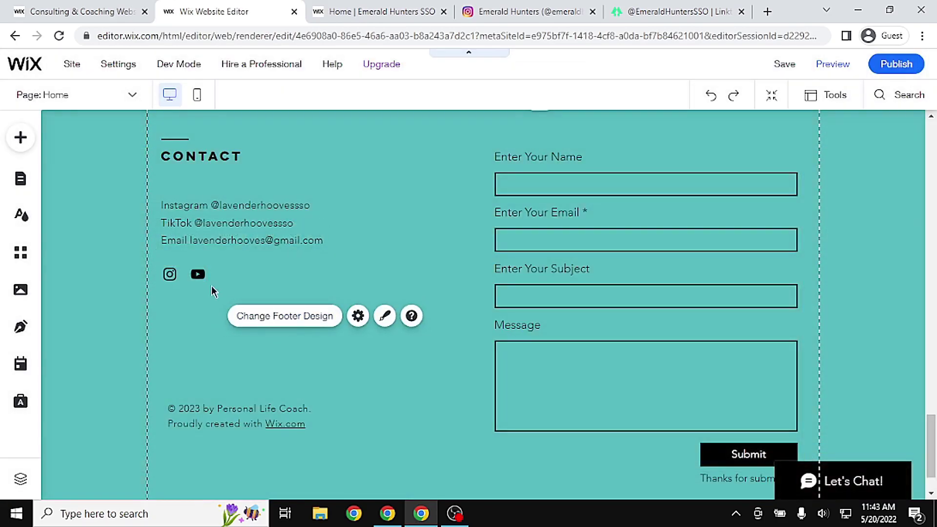
{"action": "left_click", "coordinate": [201, 273]}
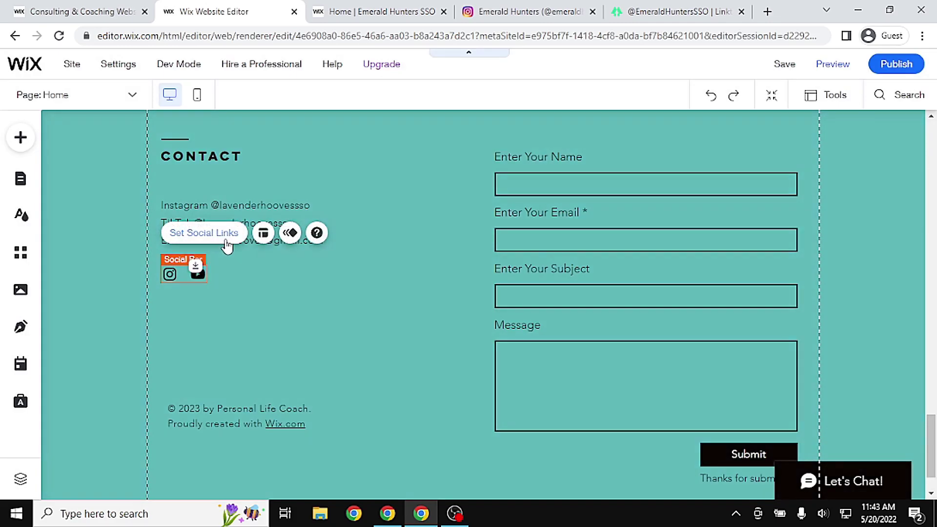
{"action": "left_click", "coordinate": [383, 6]}
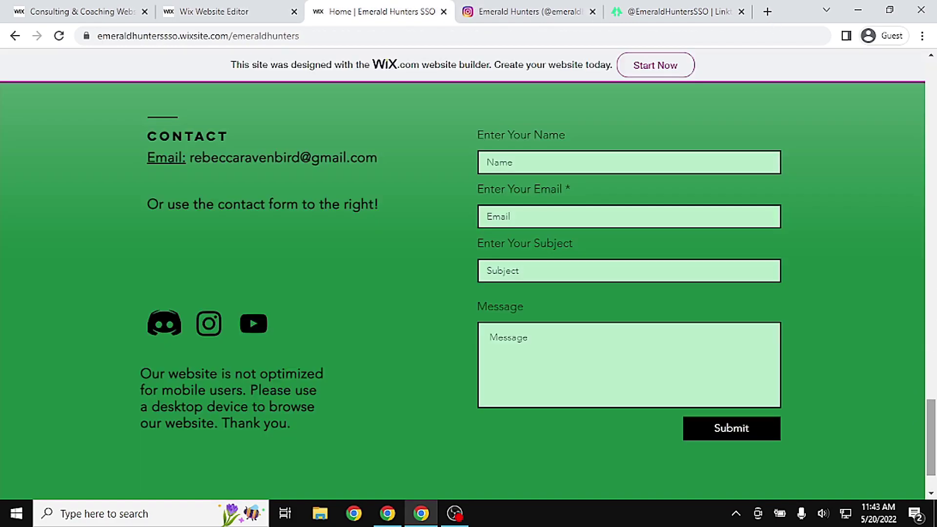
{"action": "left_click", "coordinate": [212, 10]}
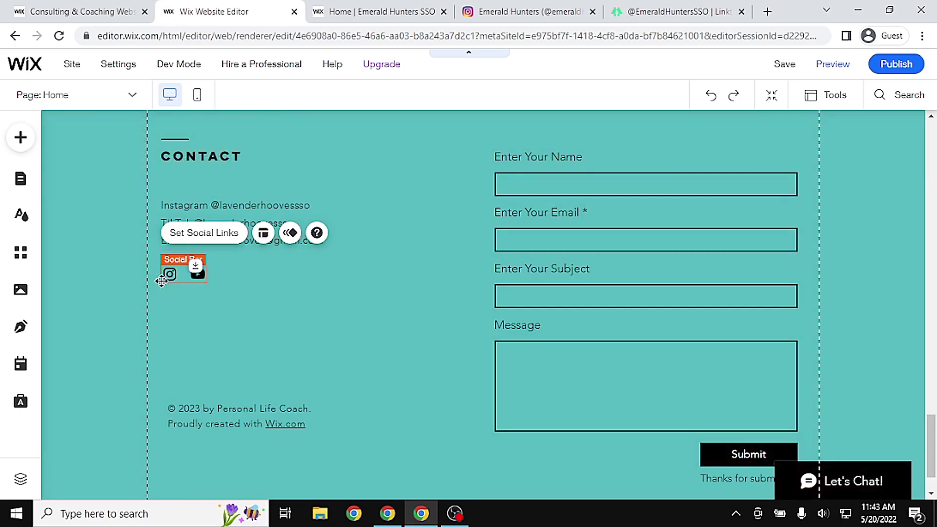
{"action": "double_click", "coordinate": [254, 416]}
{"action": "left_click", "coordinate": [319, 424]}
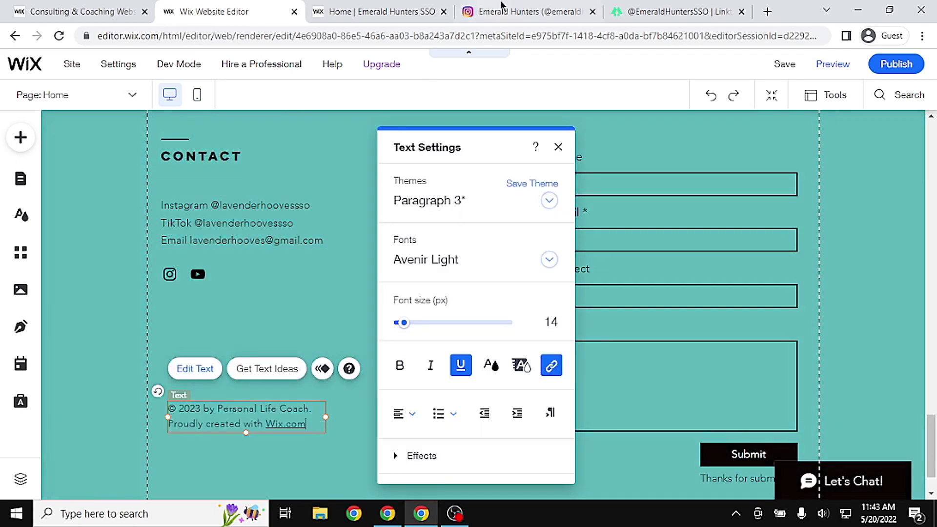
{"action": "left_click", "coordinate": [369, 11]}
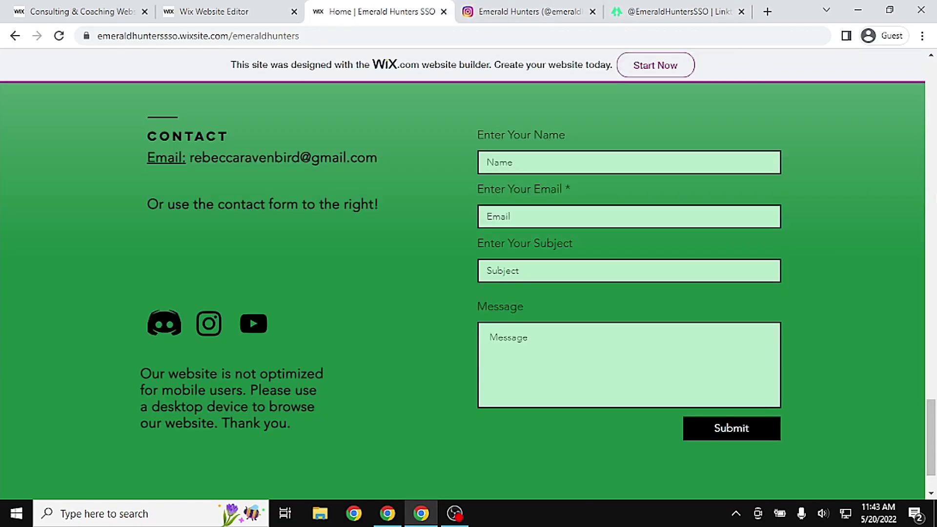
{"action": "scroll", "coordinate": [932, 456], "scroll_direction": "down", "scroll_amount": 1}
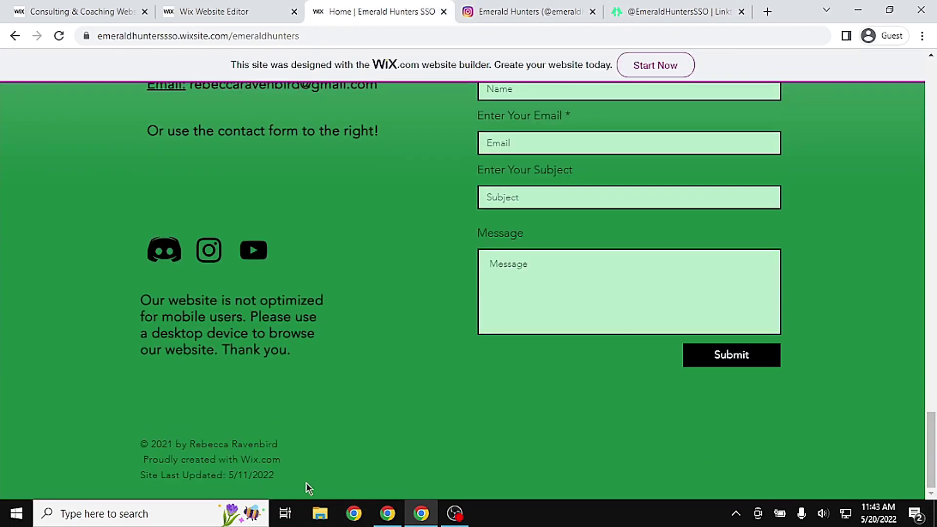
{"action": "left_click_drag", "start_coordinate": [305, 487], "coordinate": [109, 429]}
{"action": "left_click", "coordinate": [229, 13]}
Replace the copyright text with the creator credit and 'Site last updated May 20, 2022'
{"action": "left_click_drag", "start_coordinate": [307, 424], "coordinate": [274, 424]}
{"action": "left_click_drag", "start_coordinate": [201, 408], "coordinate": [158, 402]}
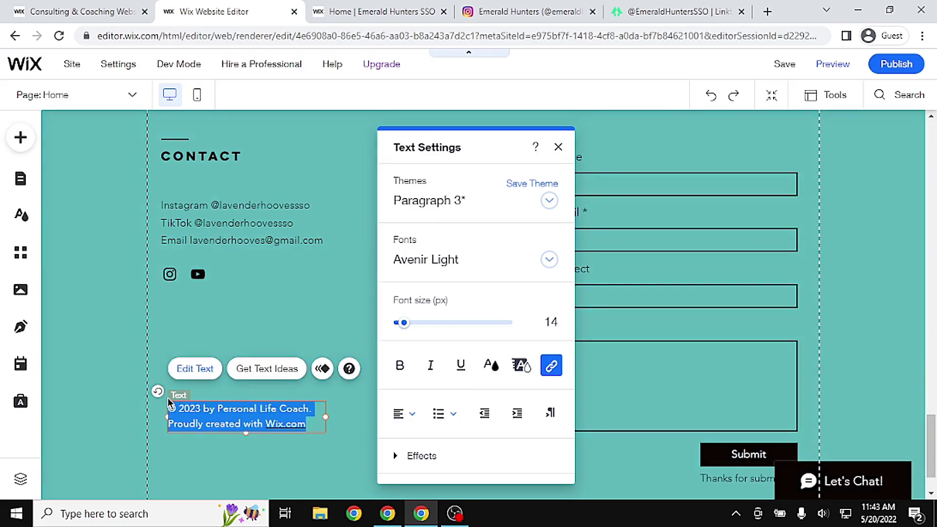
{"action": "key", "text": "BackSpace"}
{"action": "type", "text": "cb"}
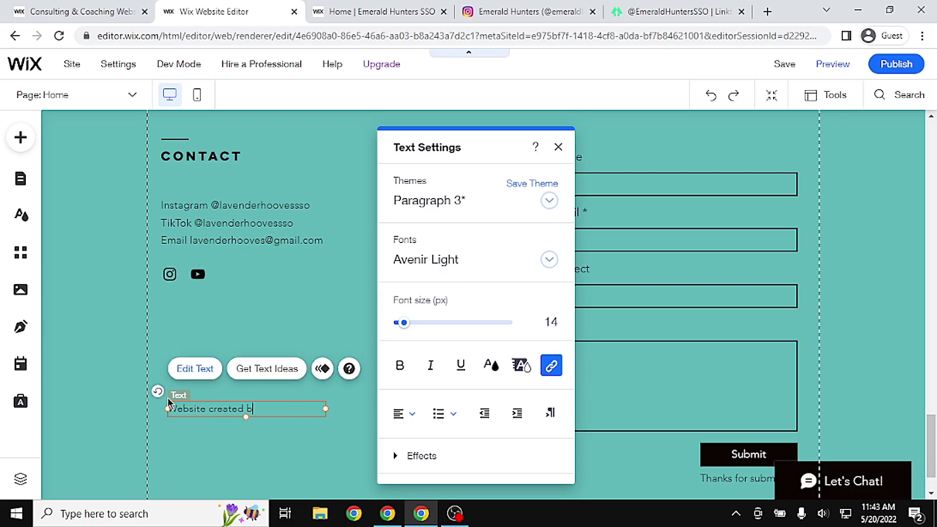
{"action": "type", "text": " Ravenbird"}
{"action": "key", "text": "Return"}
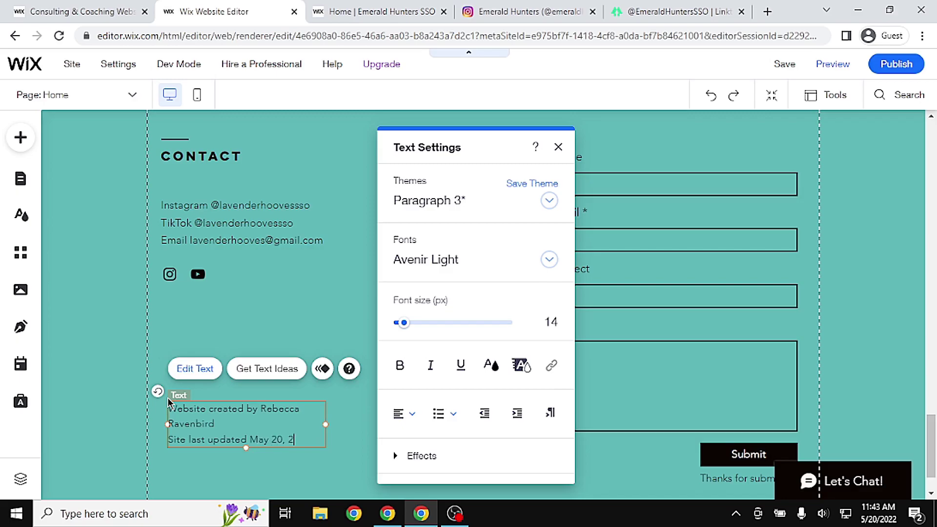
{"action": "left_click", "coordinate": [559, 147]}
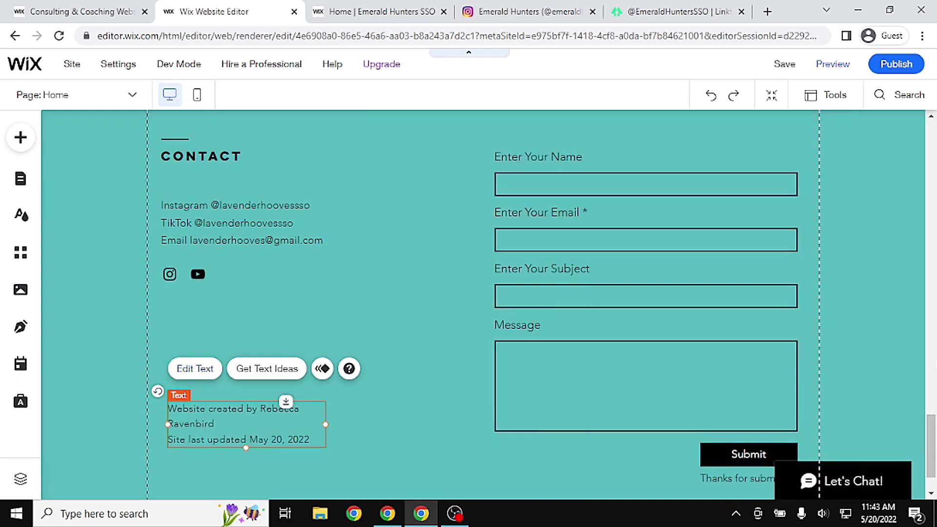
Compare the new footer with the live Emerald Hunters footer
{"action": "scroll", "coordinate": [483, 302], "scroll_direction": "down", "scroll_amount": 2}
{"action": "scroll", "coordinate": [692, 154], "scroll_direction": "up", "scroll_amount": 2}
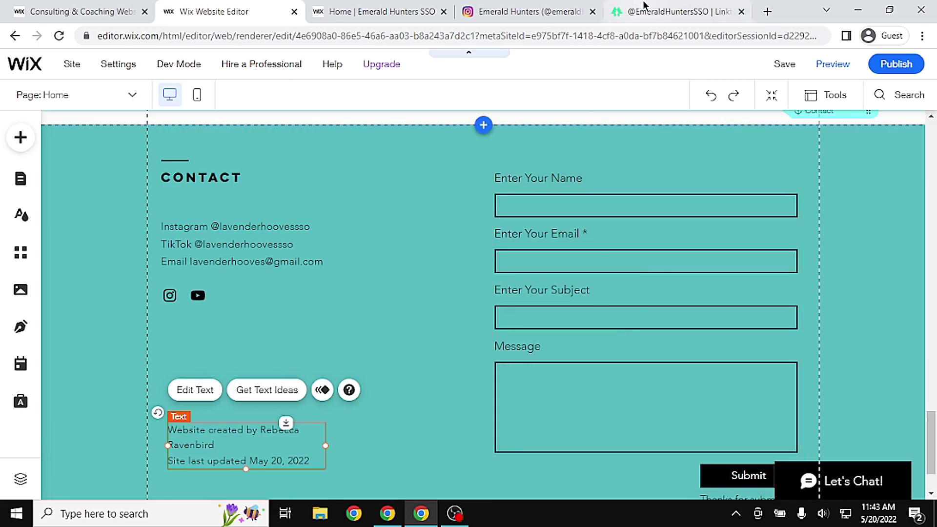
{"action": "left_click", "coordinate": [361, 8]}
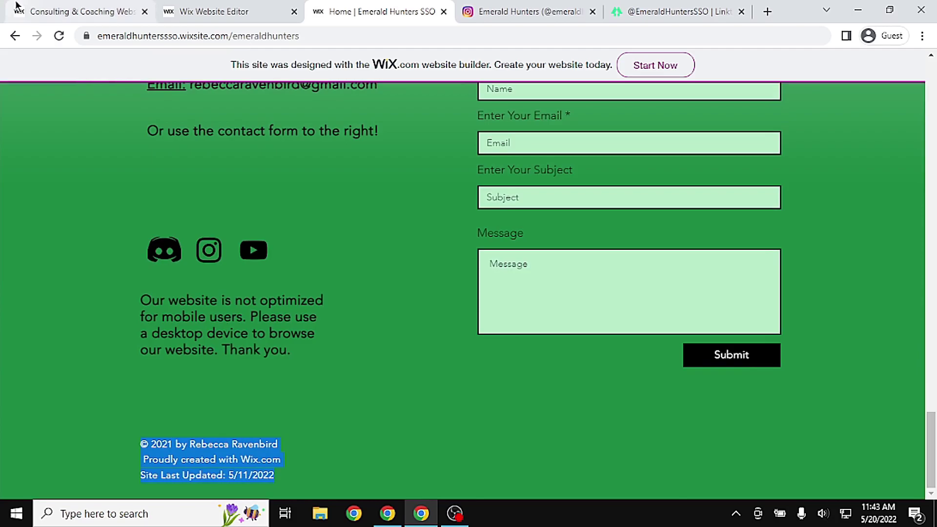
{"action": "left_click", "coordinate": [83, 11]}
{"action": "left_click", "coordinate": [220, 11]}
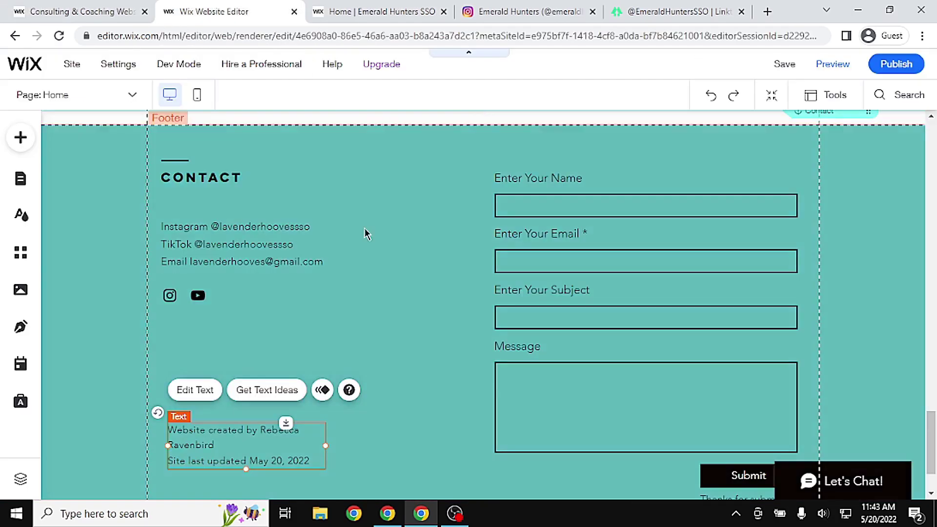
Set both the footer's Background and Center Background fills to purple (#9060FF)
{"action": "left_click", "coordinate": [429, 229]}
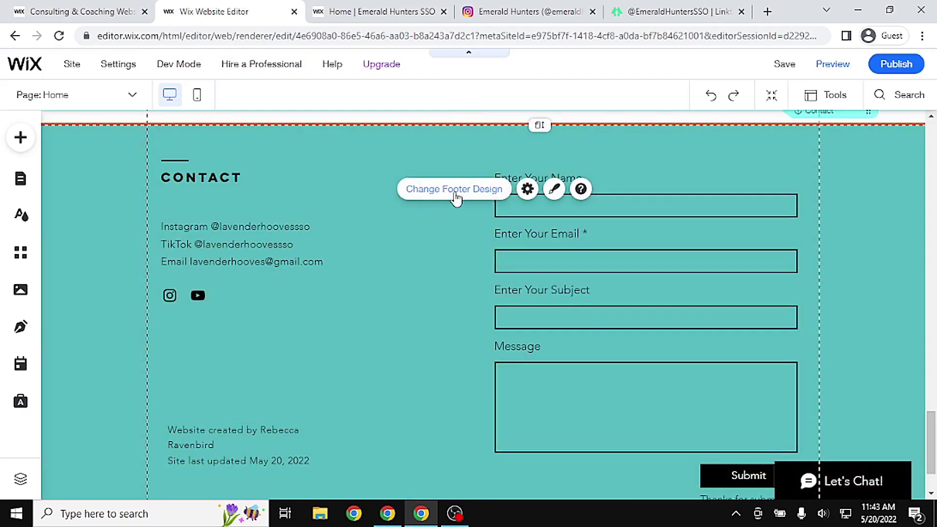
{"action": "left_click", "coordinate": [455, 194]}
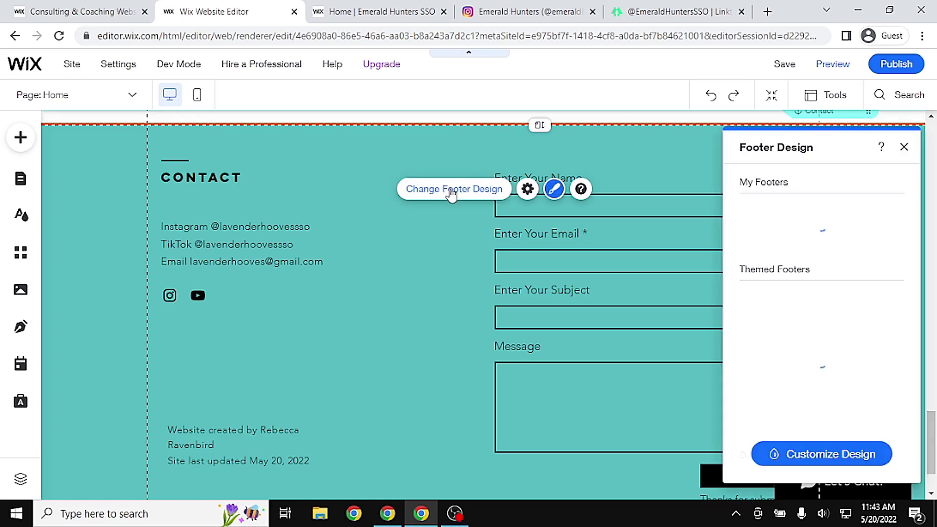
{"action": "left_click", "coordinate": [854, 461]}
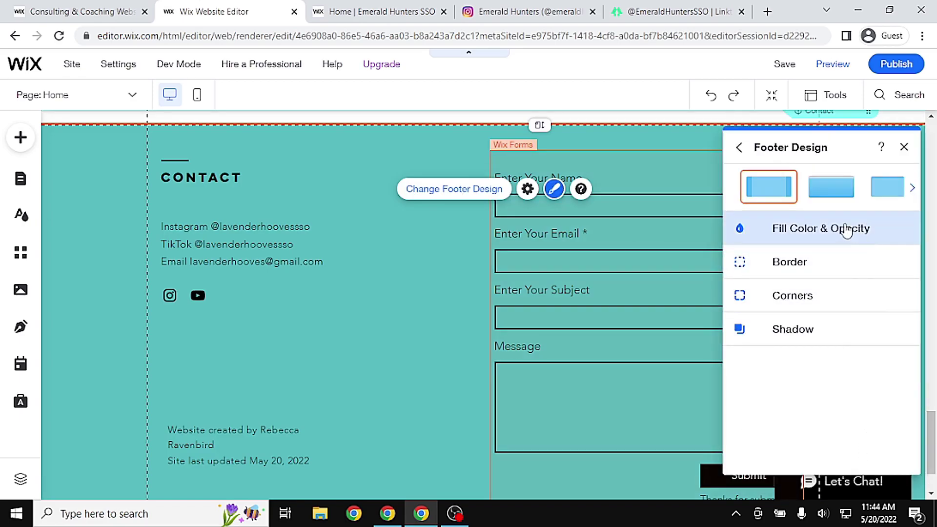
{"action": "left_click", "coordinate": [847, 230]}
{"action": "left_click", "coordinate": [898, 285]}
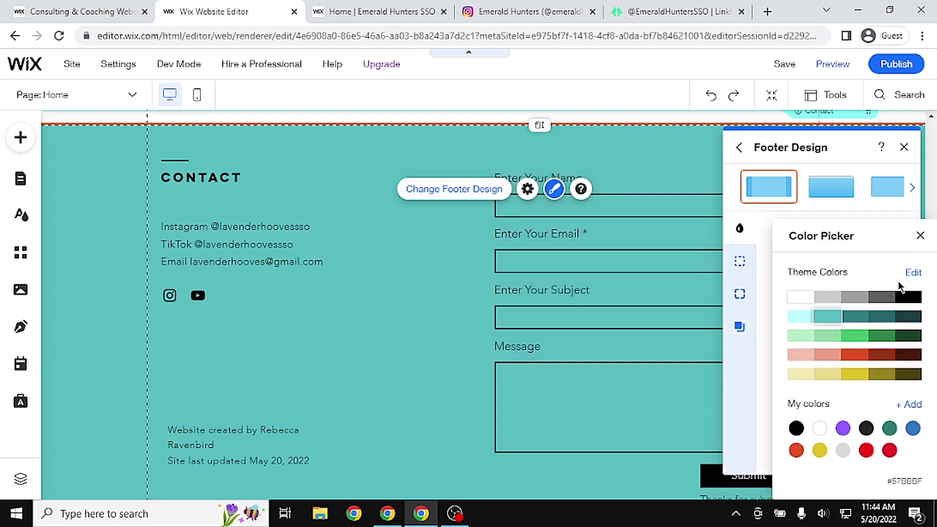
{"action": "left_click", "coordinate": [843, 429]}
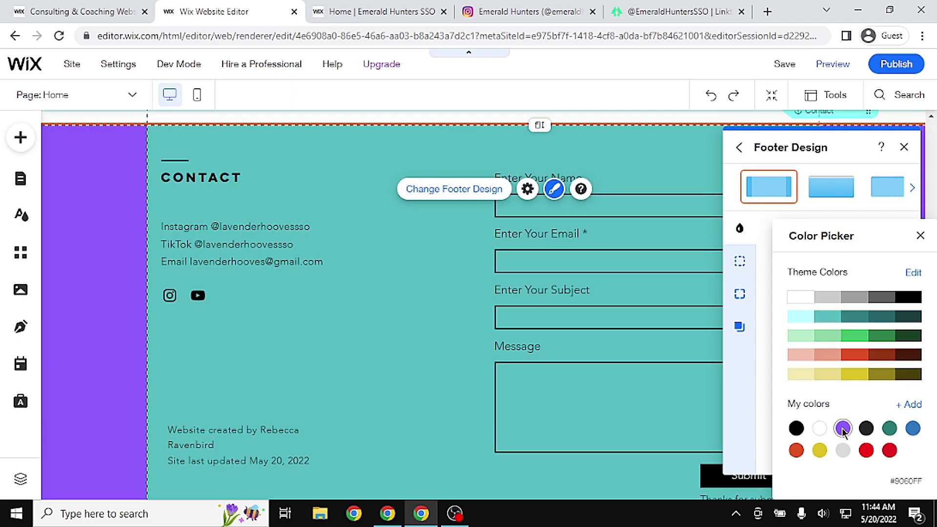
{"action": "left_click", "coordinate": [905, 152]}
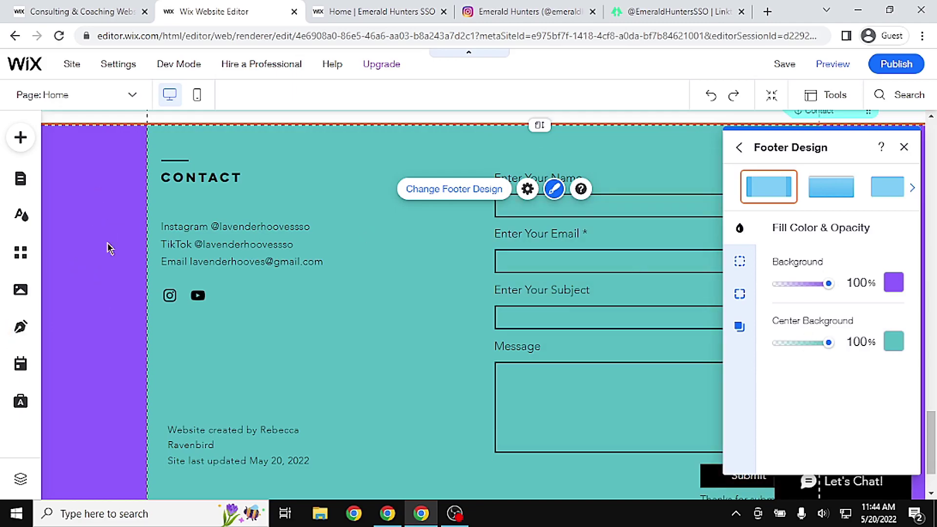
{"action": "left_click", "coordinate": [894, 342]}
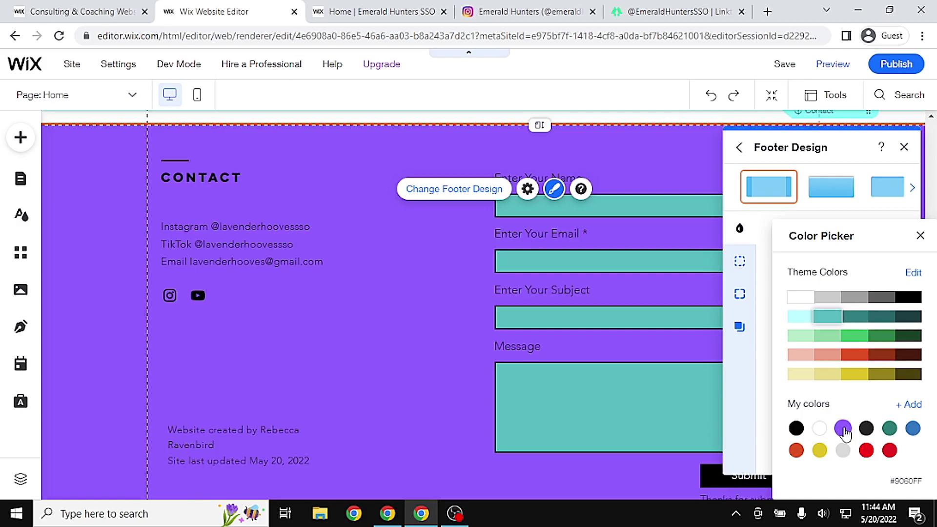
{"action": "left_click", "coordinate": [844, 429]}
{"action": "left_click", "coordinate": [920, 237]}
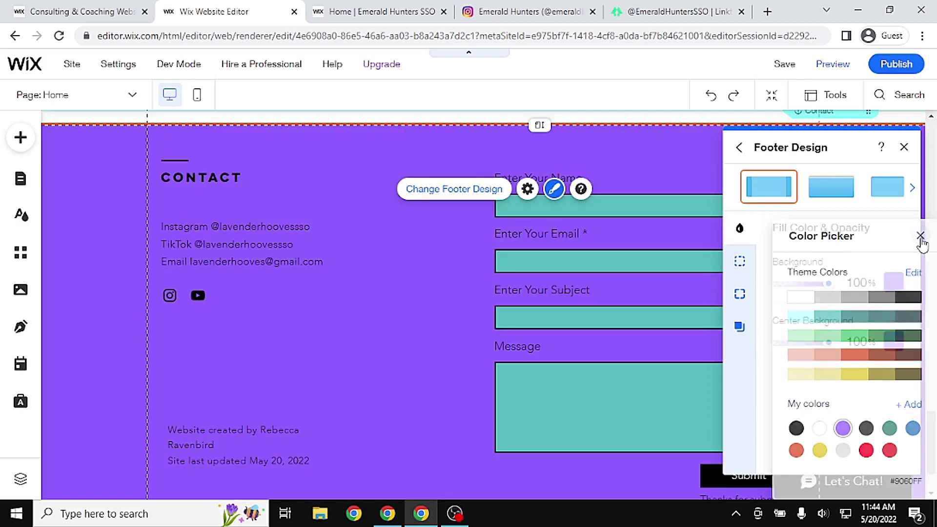
{"action": "left_click", "coordinate": [903, 148]}
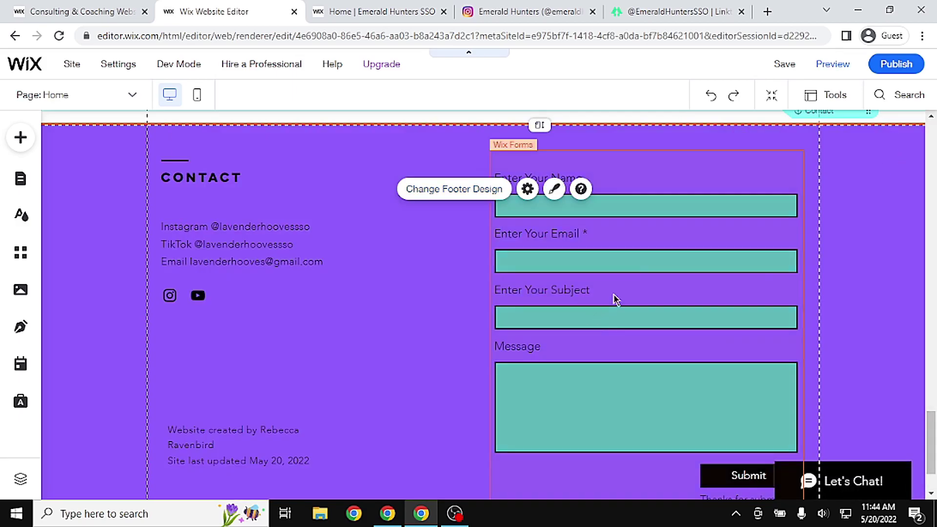
{"action": "left_click", "coordinate": [639, 272]}
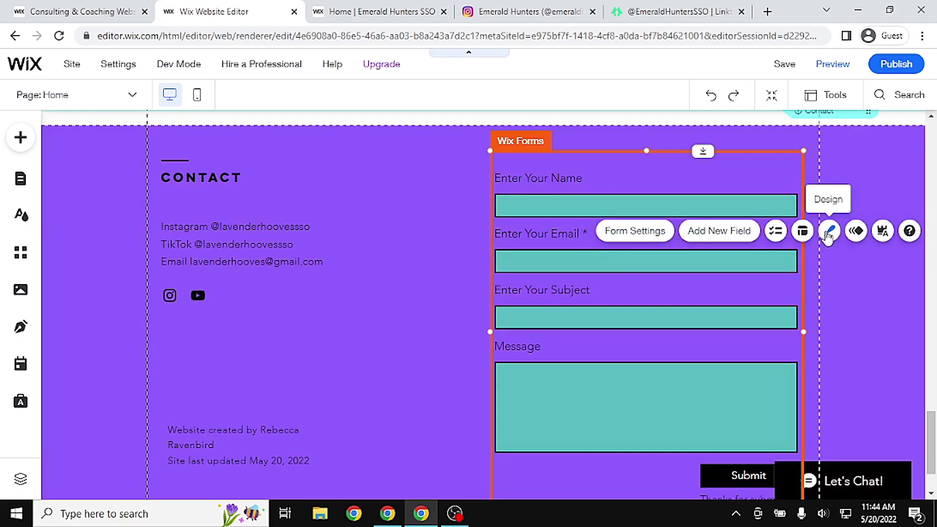
Change the contact form's input field background fill from teal to white
{"action": "left_click", "coordinate": [828, 233]}
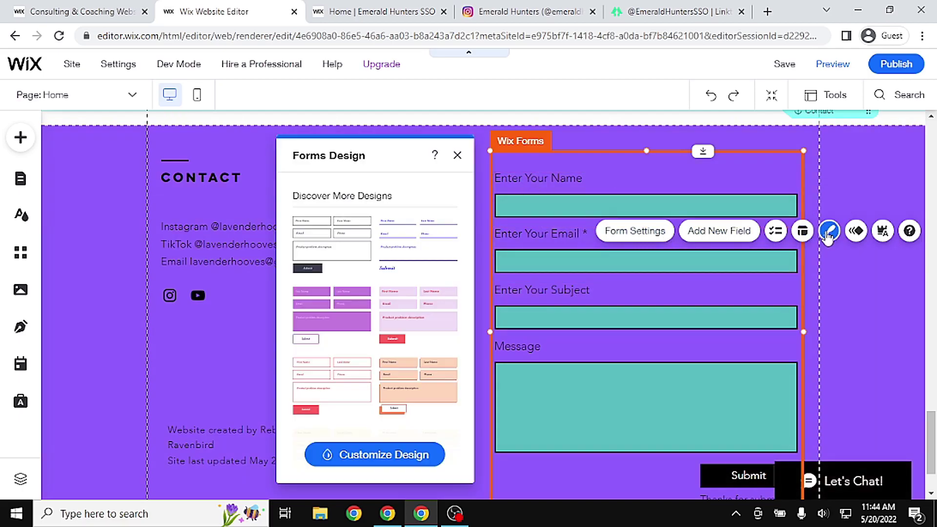
{"action": "left_click", "coordinate": [404, 460]}
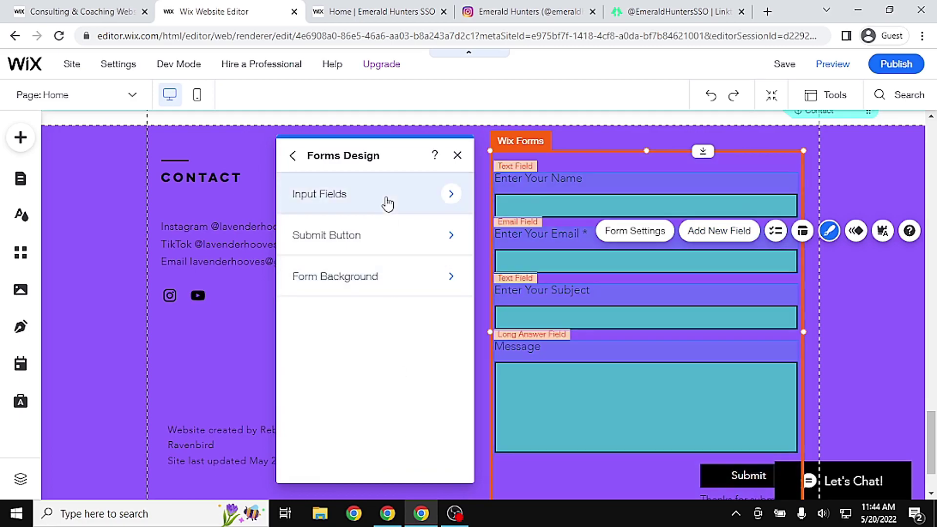
{"action": "left_click", "coordinate": [388, 203]}
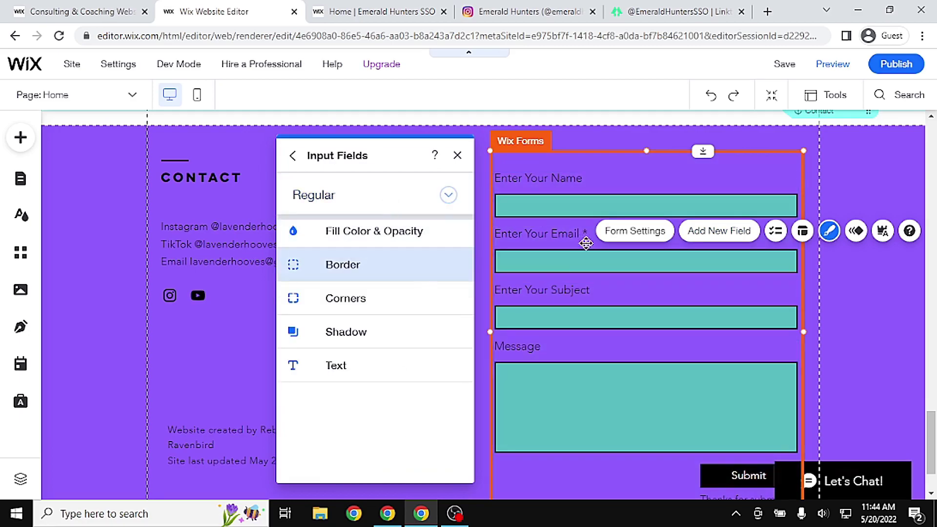
{"action": "left_click", "coordinate": [385, 231]}
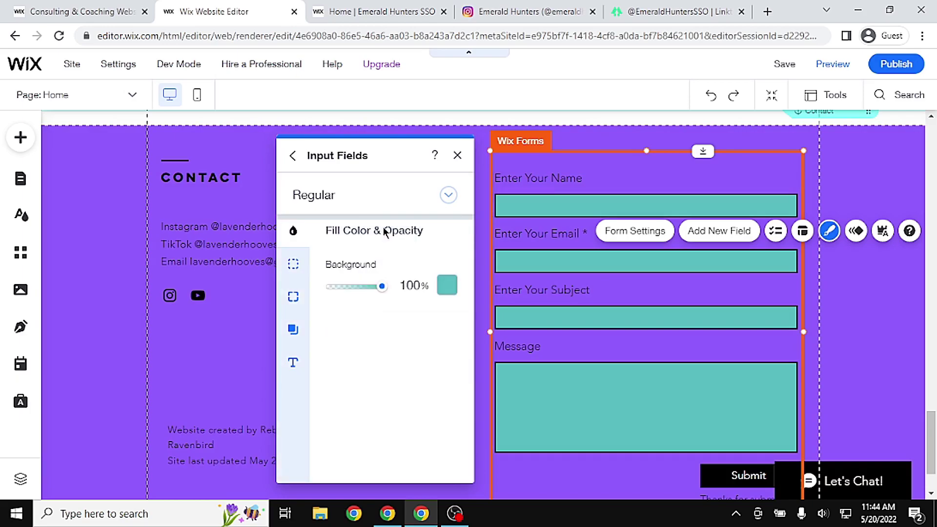
{"action": "left_click", "coordinate": [447, 285]}
{"action": "left_click", "coordinate": [480, 301]}
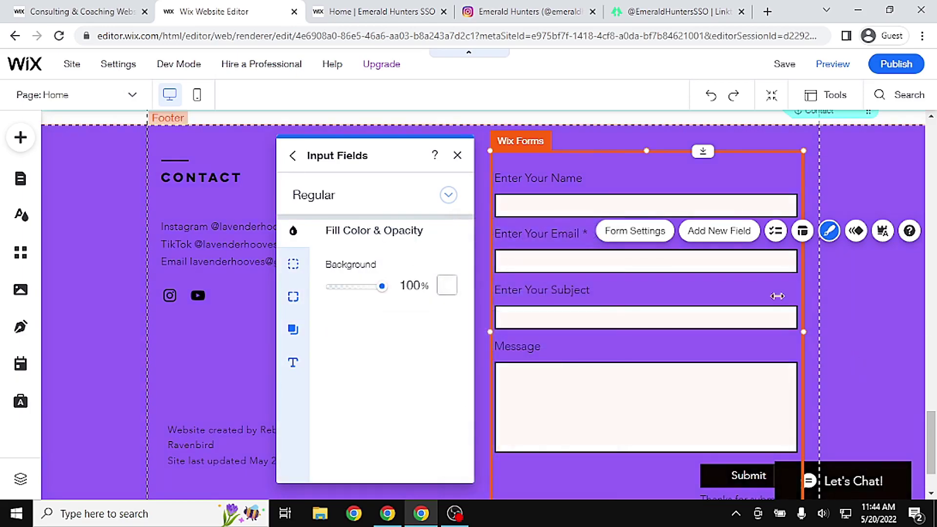
{"action": "left_click", "coordinate": [457, 156]}
{"action": "scroll", "coordinate": [736, 262], "scroll_direction": "up", "scroll_amount": 1}
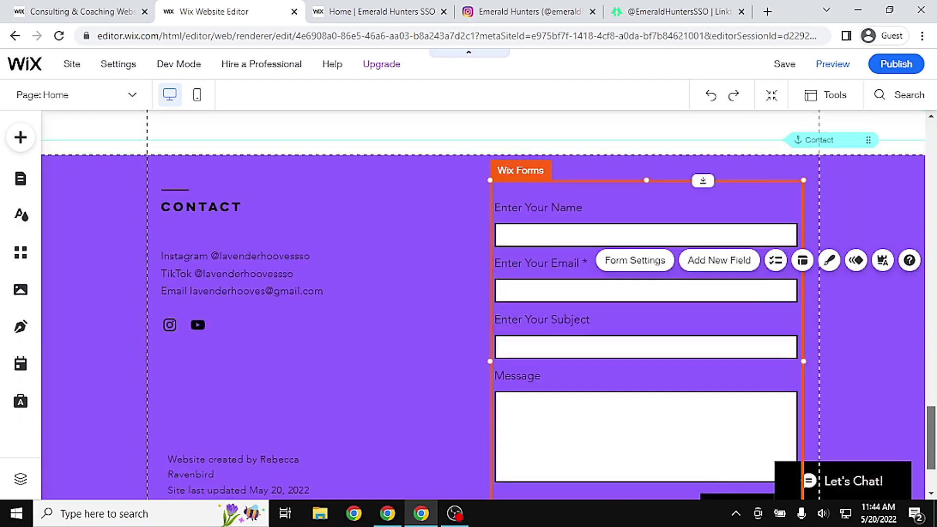
{"action": "scroll", "coordinate": [483, 305], "scroll_direction": "up", "scroll_amount": 20}
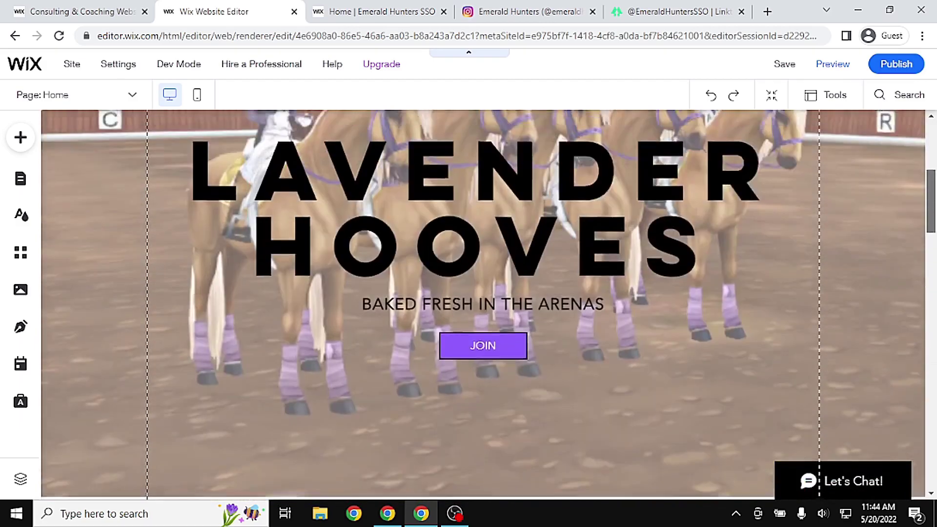
{"action": "scroll", "coordinate": [484, 305], "scroll_direction": "up", "scroll_amount": 5}
{"action": "left_click_drag", "start_coordinate": [930, 180], "coordinate": [930, 468]}
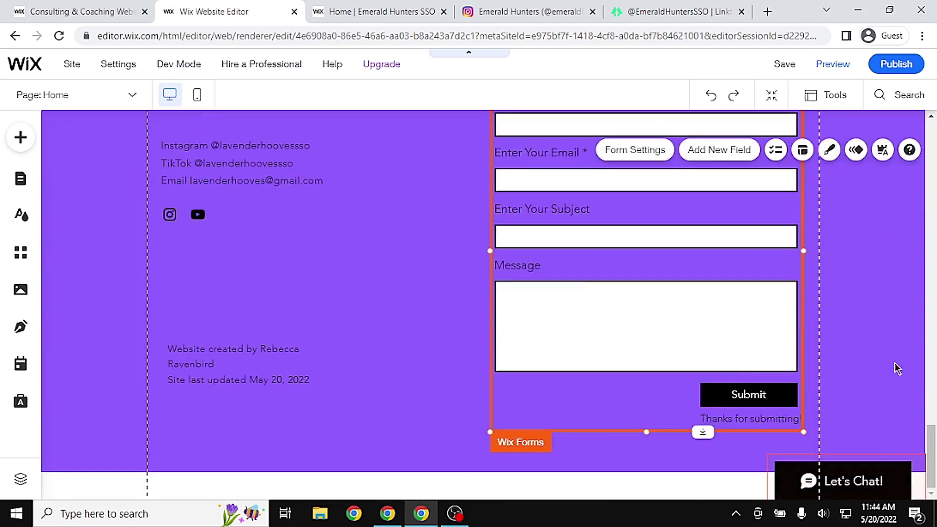
{"action": "left_click", "coordinate": [850, 491]}
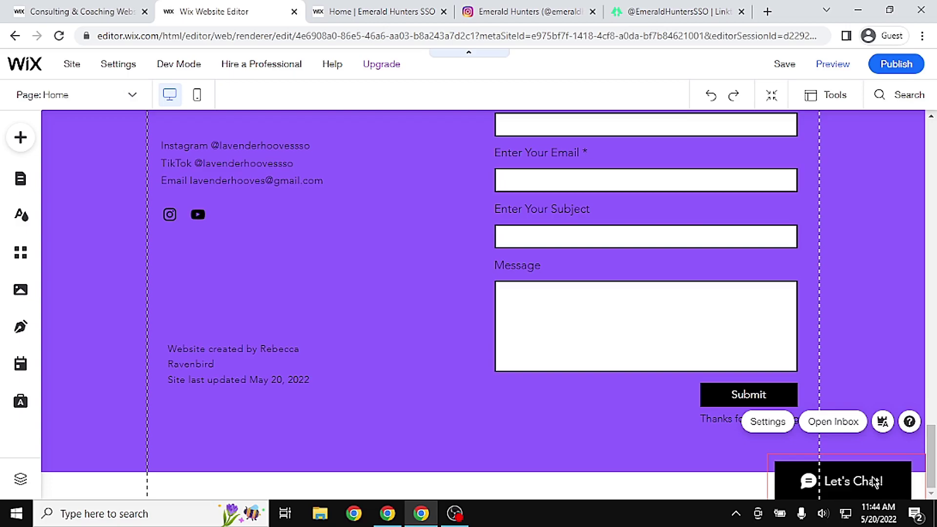
{"action": "left_click_drag", "start_coordinate": [932, 456], "coordinate": [932, 142]}
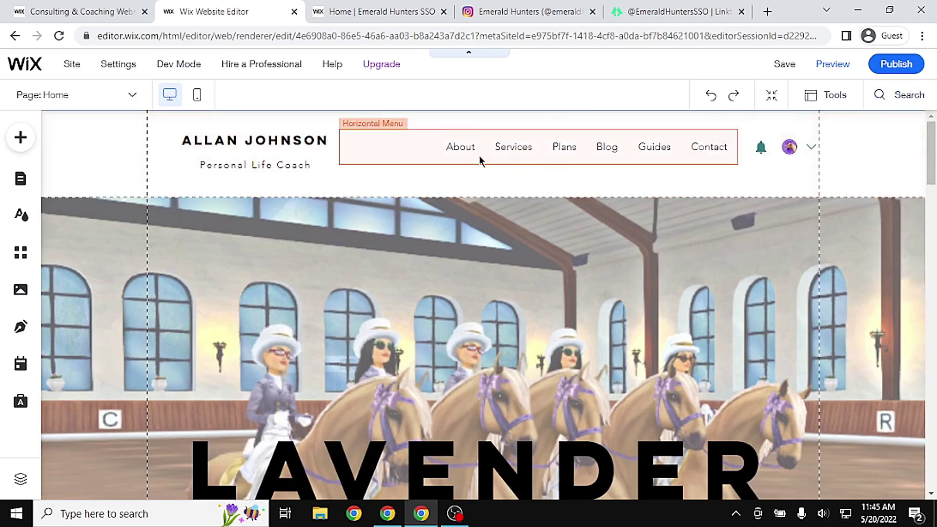
{"action": "left_click", "coordinate": [402, 11]}
{"action": "left_click_drag", "start_coordinate": [927, 476], "coordinate": [900, 78]}
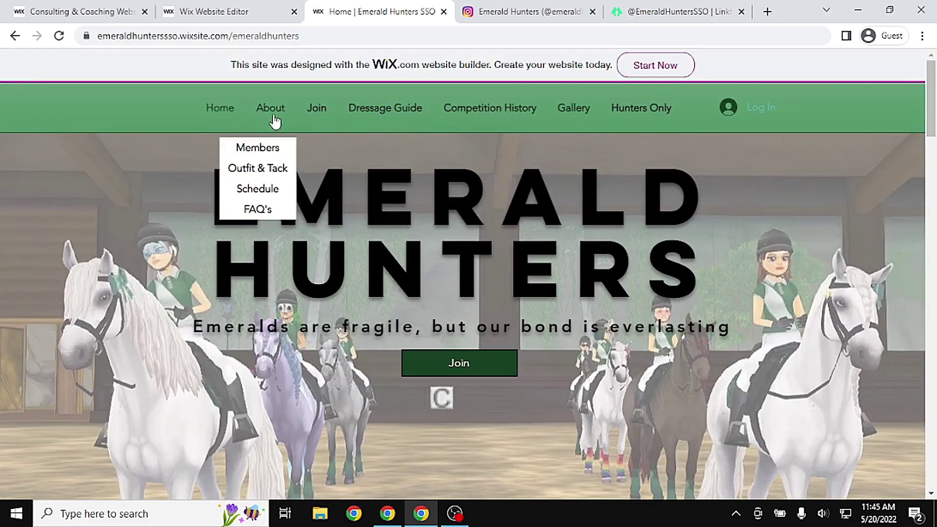
{"action": "left_click", "coordinate": [235, 10]}
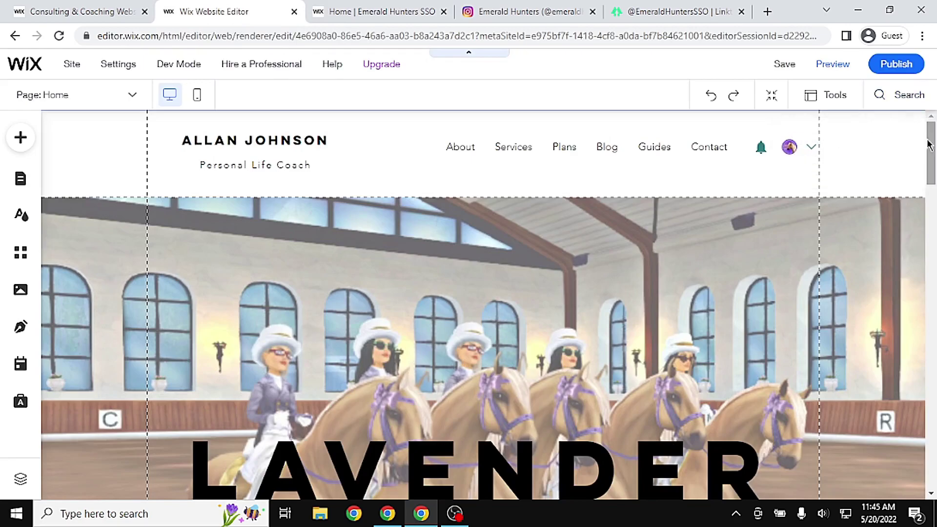
{"action": "left_click", "coordinate": [308, 155]}
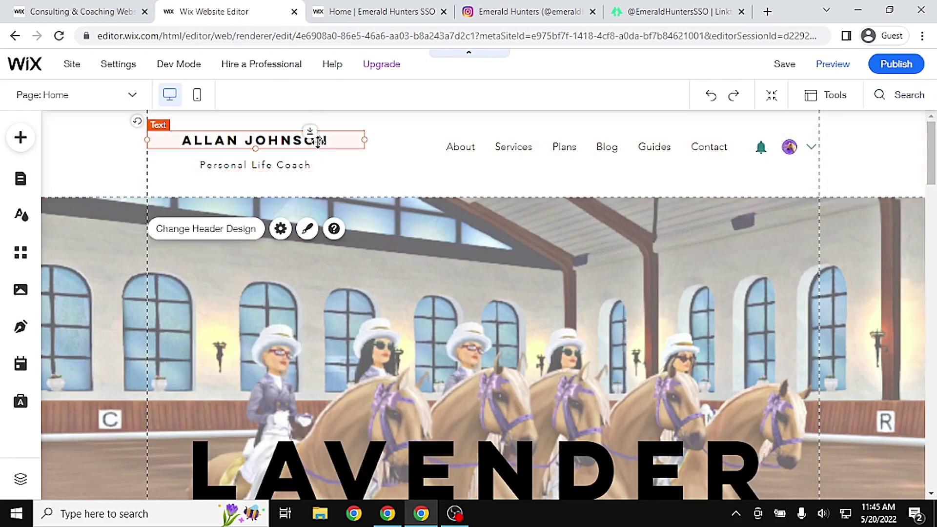
Delete the template name text and the Personal Life Coach tagline from the header
{"action": "left_click", "coordinate": [316, 146]}
{"action": "key", "text": "Delete"}
{"action": "left_click", "coordinate": [304, 161]}
{"action": "key", "text": "Delete"}
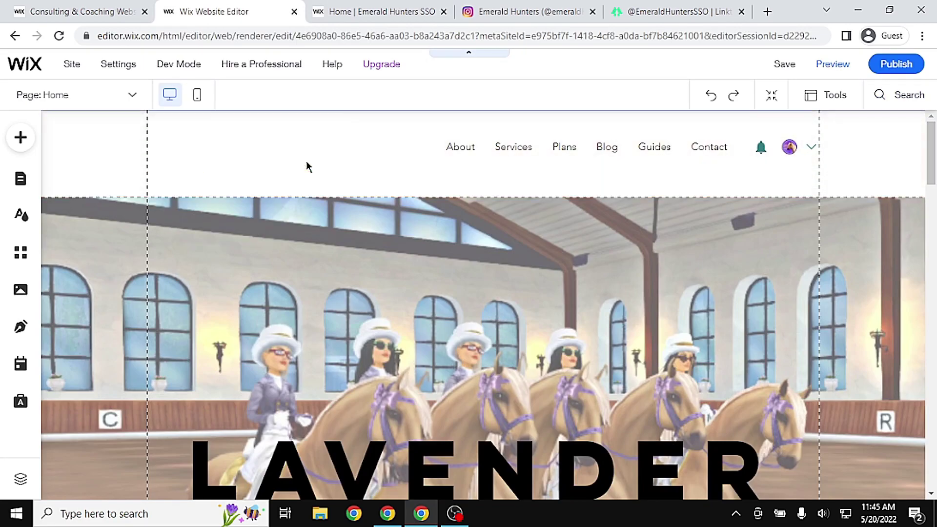
{"action": "left_click", "coordinate": [567, 250]}
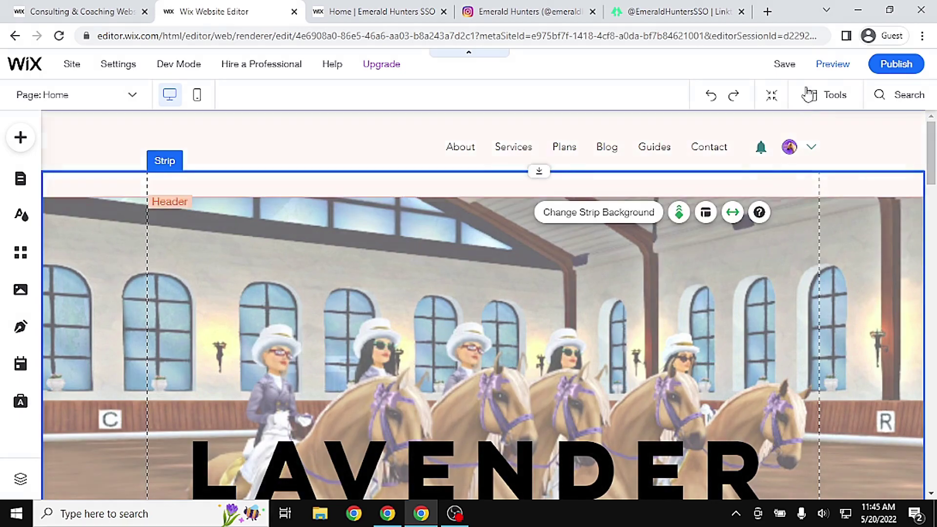
Shrink the header to a height of 86, checking it in preview before and after
{"action": "left_click", "coordinate": [828, 69]}
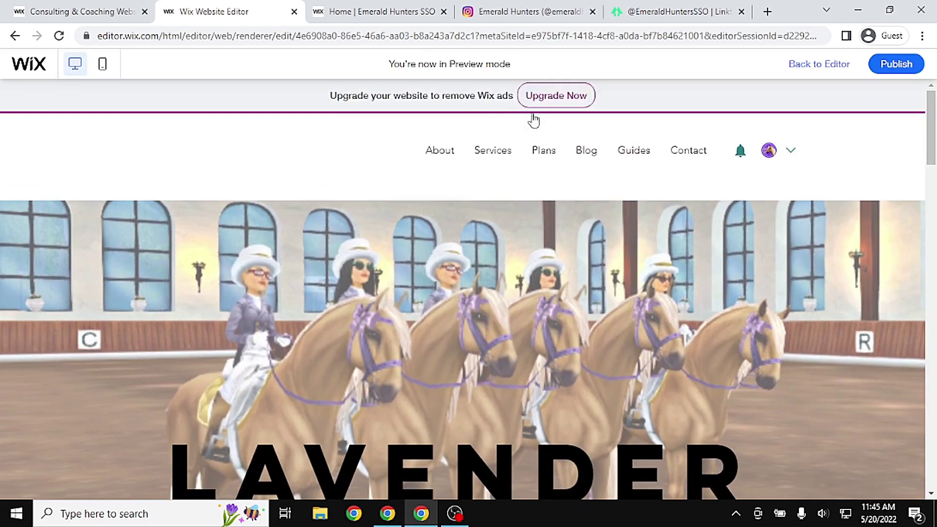
{"action": "left_click", "coordinate": [830, 67]}
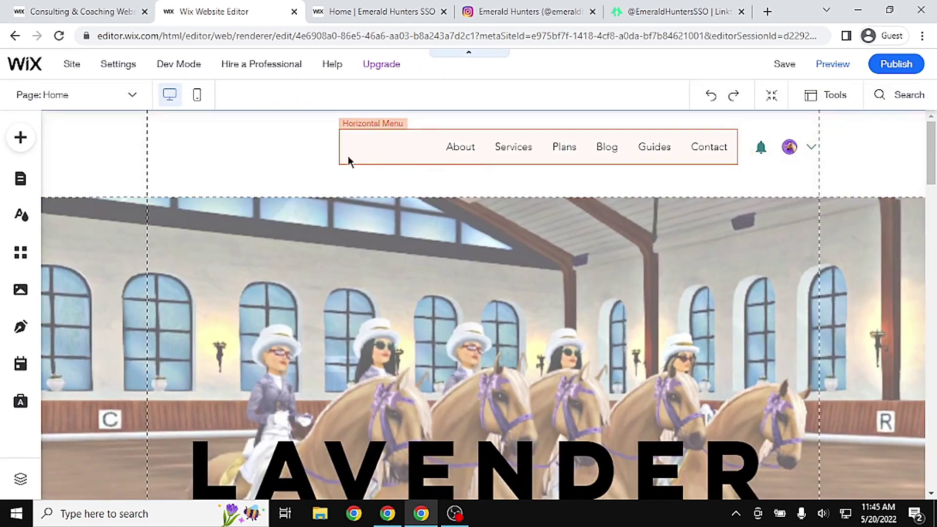
{"action": "mouse_move", "coordinate": [246, 155]}
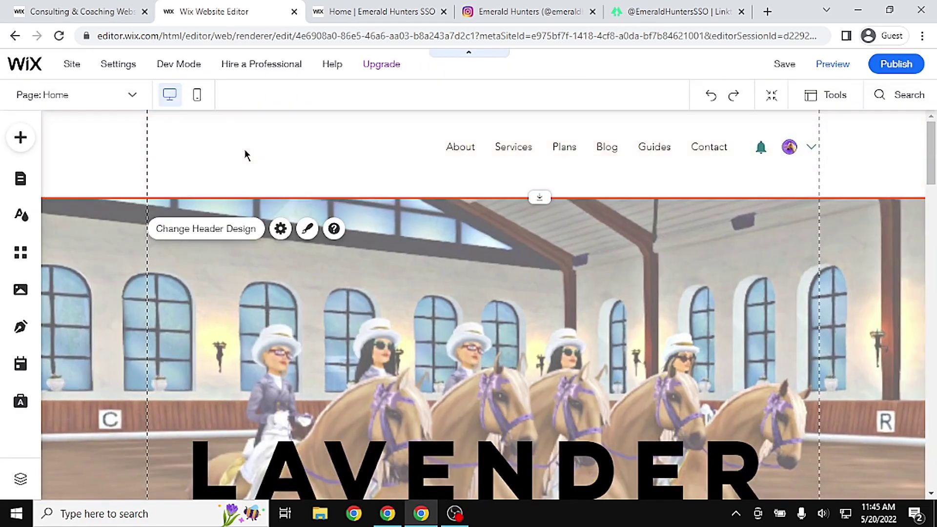
{"action": "left_click_drag", "start_coordinate": [539, 196], "coordinate": [550, 166]}
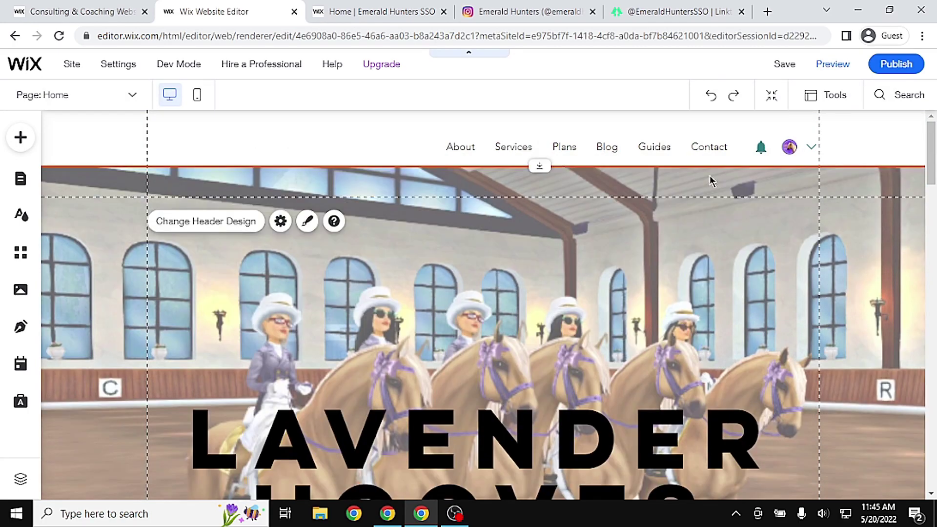
{"action": "left_click", "coordinate": [844, 65]}
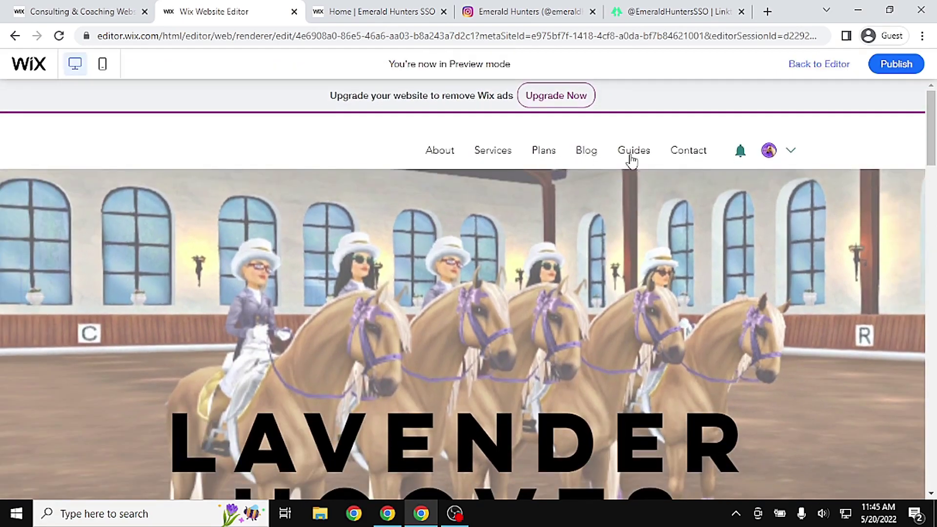
{"action": "left_click", "coordinate": [819, 65]}
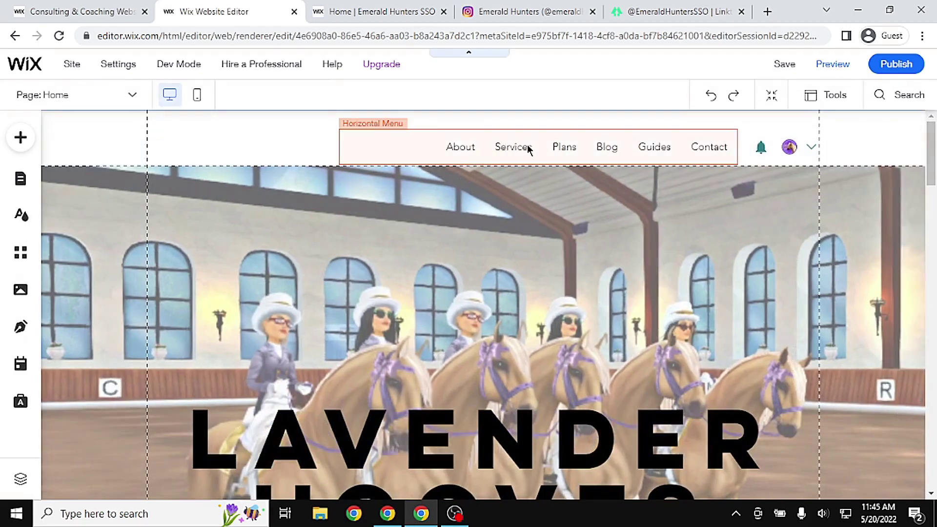
{"action": "left_click", "coordinate": [527, 147]}
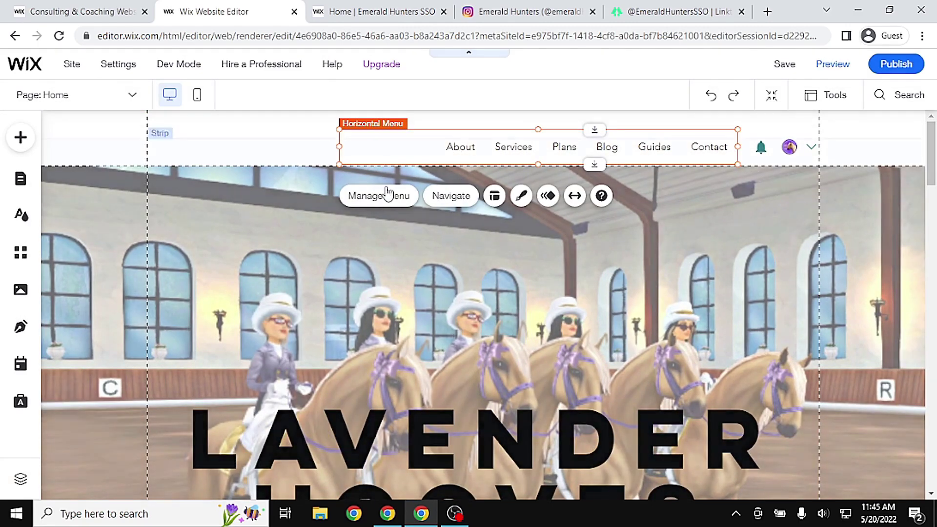
Switch the navigation menu to a Discover More Menus design with a tinted Home tab
{"action": "left_click", "coordinate": [522, 197]}
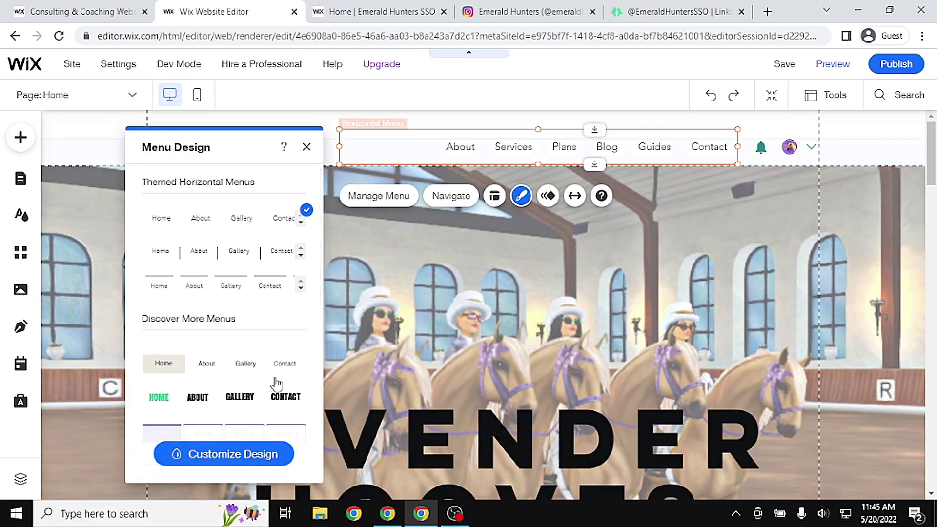
{"action": "scroll", "coordinate": [254, 372], "scroll_direction": "down", "scroll_amount": 4}
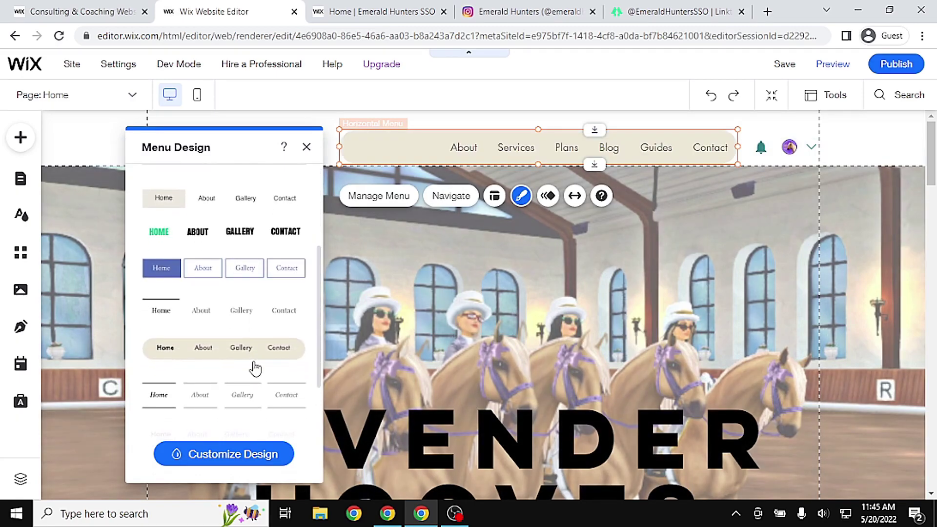
{"action": "scroll", "coordinate": [291, 308], "scroll_direction": "down", "scroll_amount": 2}
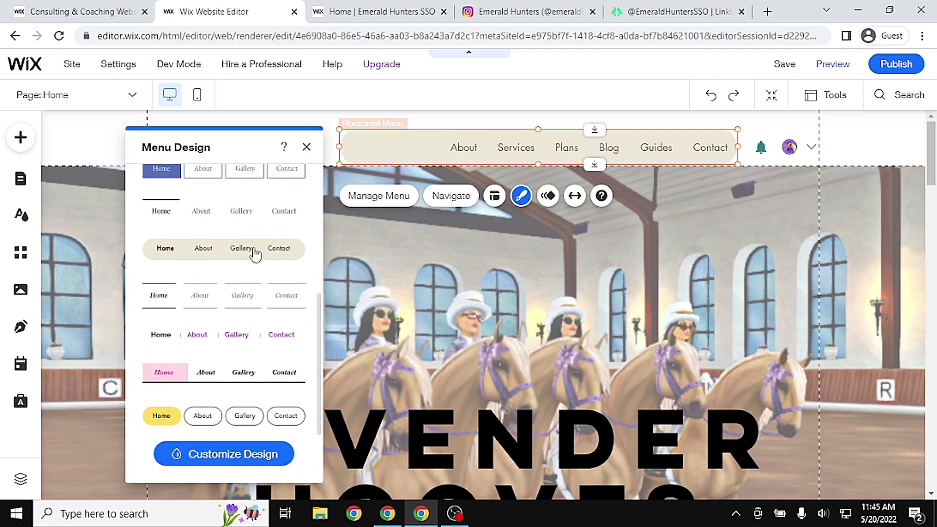
{"action": "scroll", "coordinate": [254, 253], "scroll_direction": "down", "scroll_amount": 1}
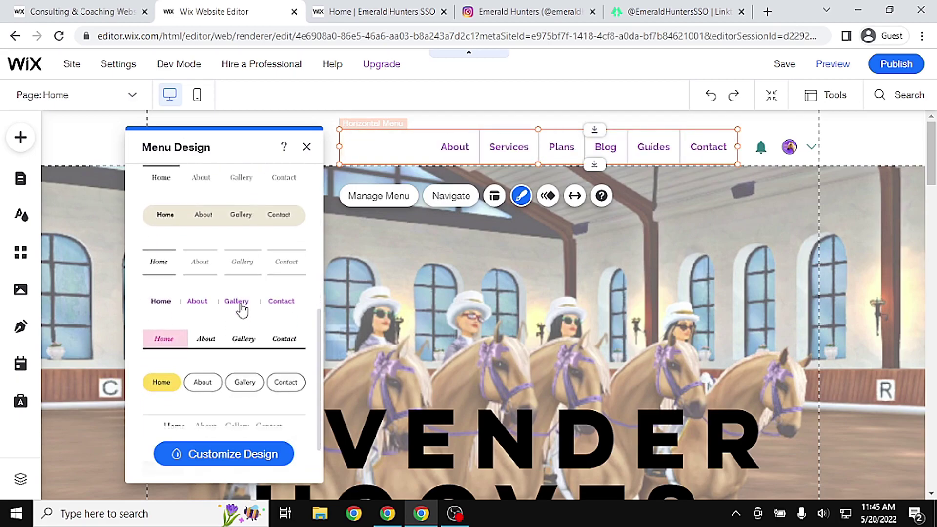
{"action": "scroll", "coordinate": [241, 310], "scroll_direction": "up", "scroll_amount": 10}
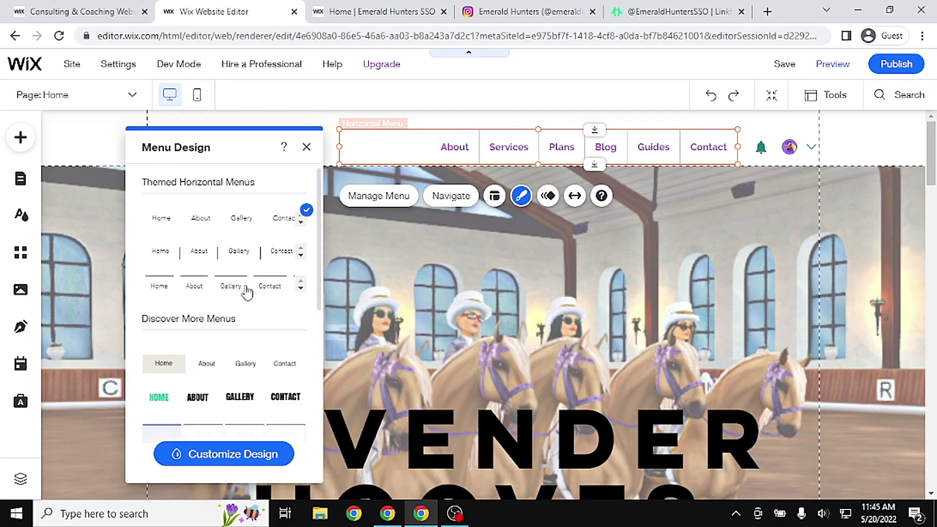
{"action": "left_click", "coordinate": [232, 367]}
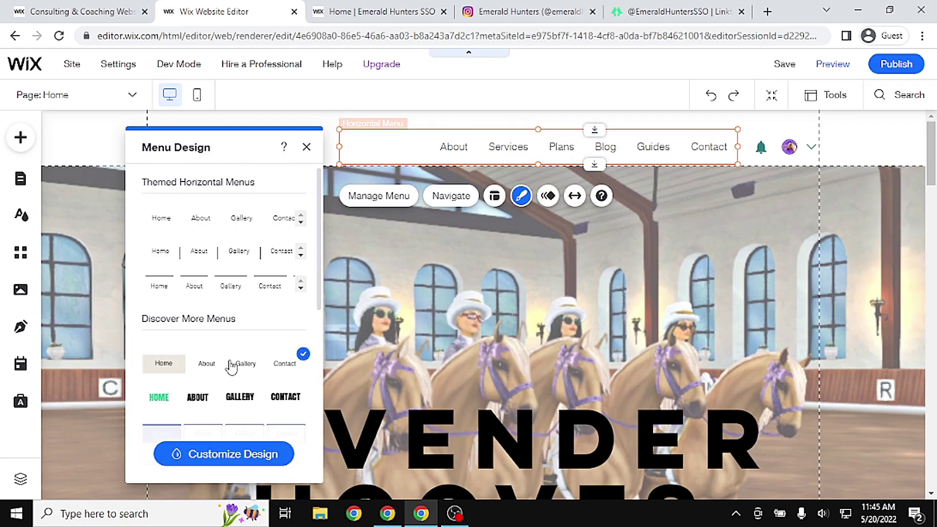
Give the menu's background a solid white fill at 100% opacity
{"action": "left_click", "coordinate": [251, 456]}
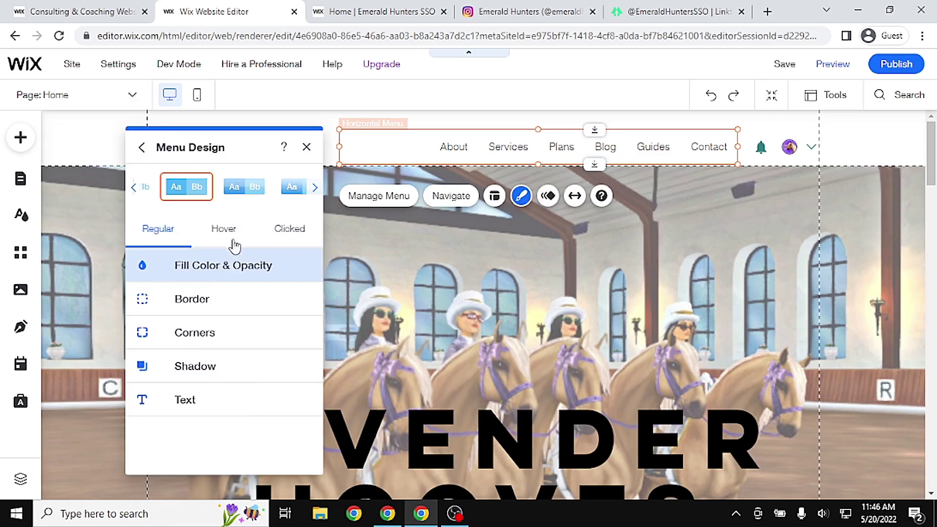
{"action": "left_click", "coordinate": [253, 269]}
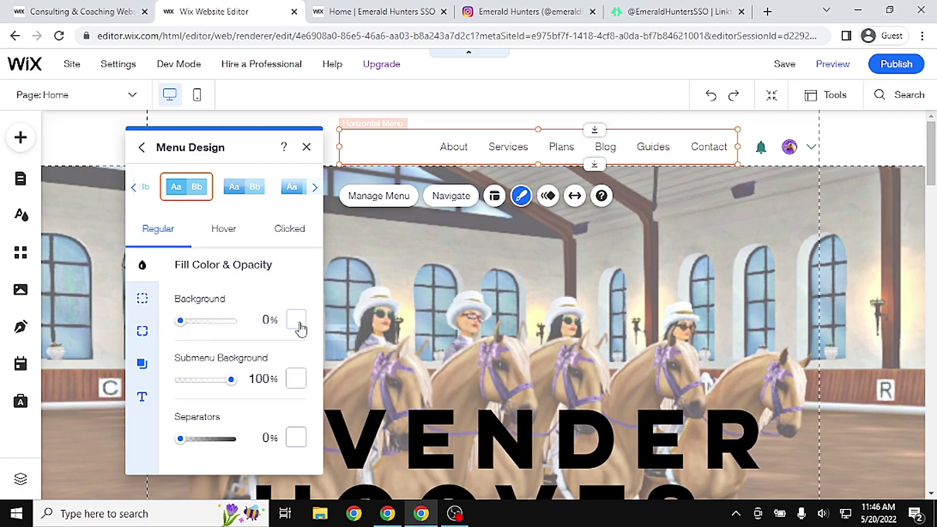
{"action": "left_click", "coordinate": [296, 320]}
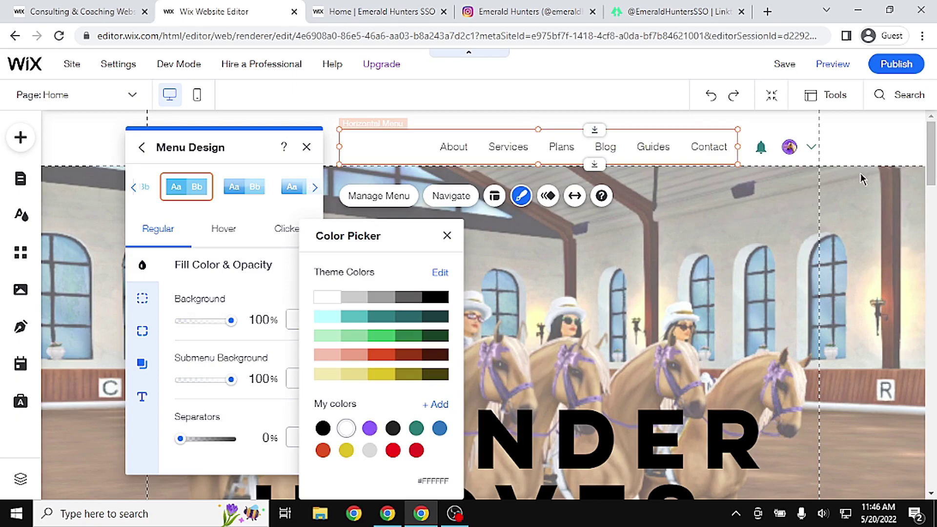
{"action": "left_click", "coordinate": [883, 146]}
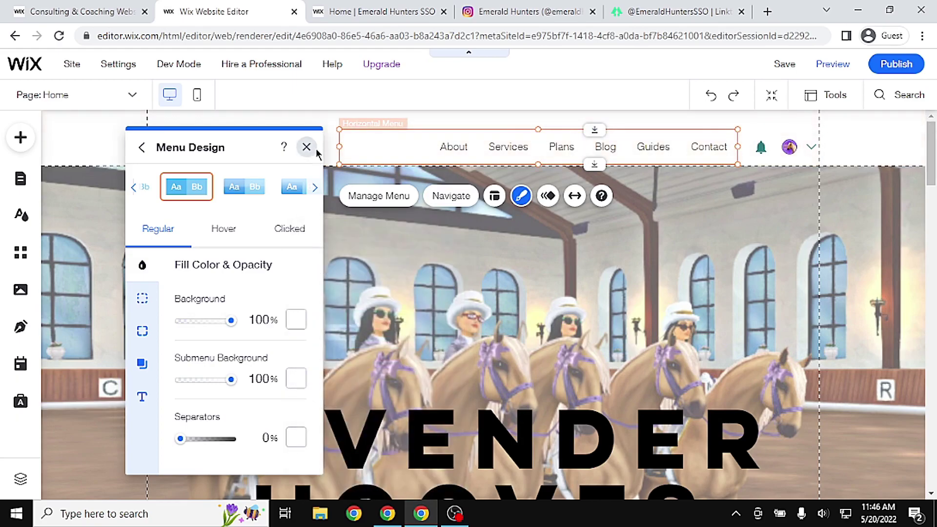
{"action": "left_click", "coordinate": [307, 147]}
{"action": "left_click", "coordinate": [98, 142]}
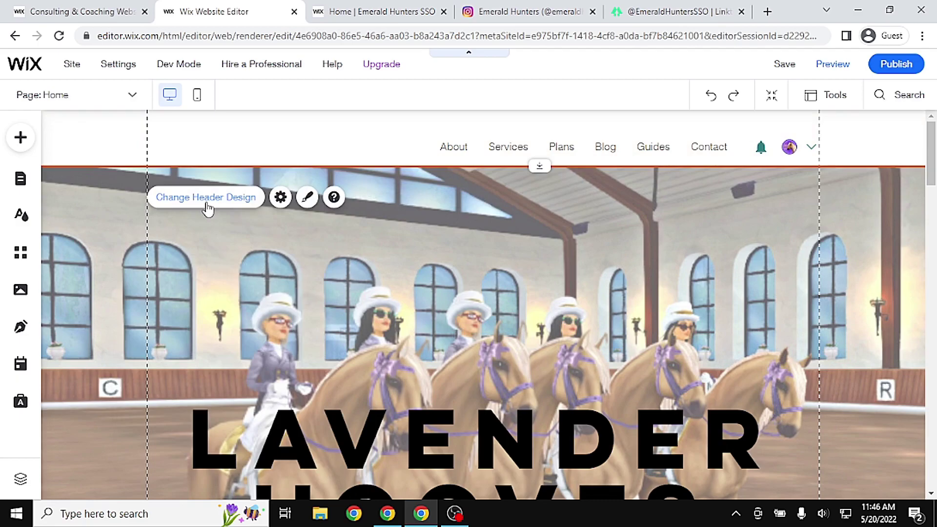
Fill the header's background with purple in its Fill Color & Opacity settings
{"action": "left_click", "coordinate": [208, 204]}
{"action": "left_click", "coordinate": [822, 455]}
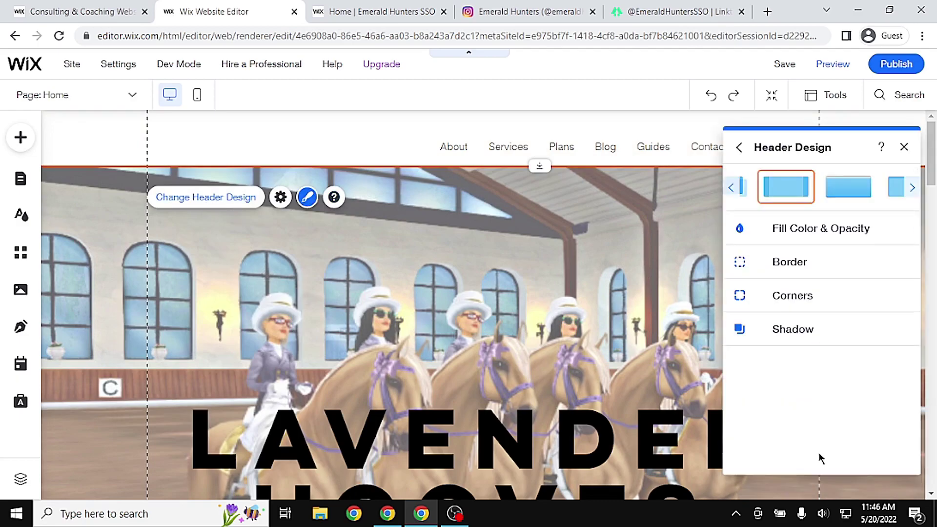
{"action": "left_click", "coordinate": [802, 239]}
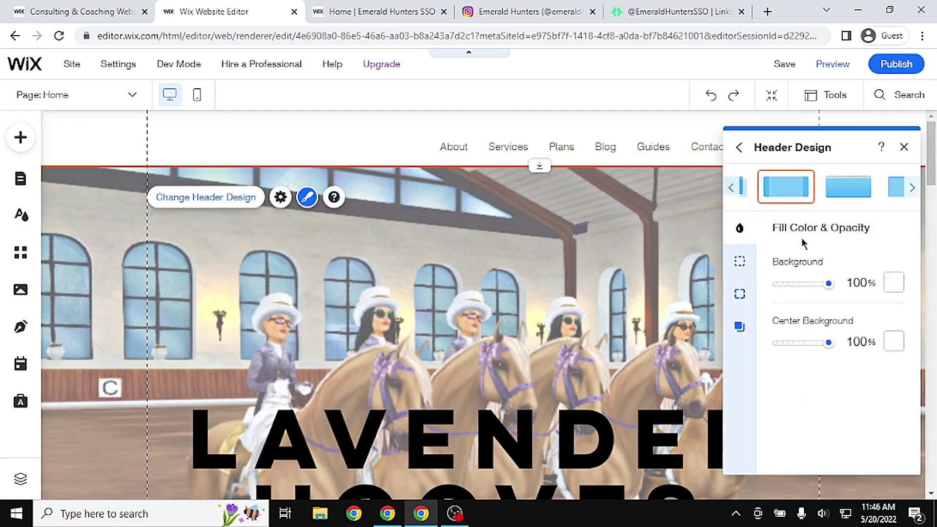
{"action": "left_click", "coordinate": [892, 284]}
{"action": "left_click", "coordinate": [844, 429]}
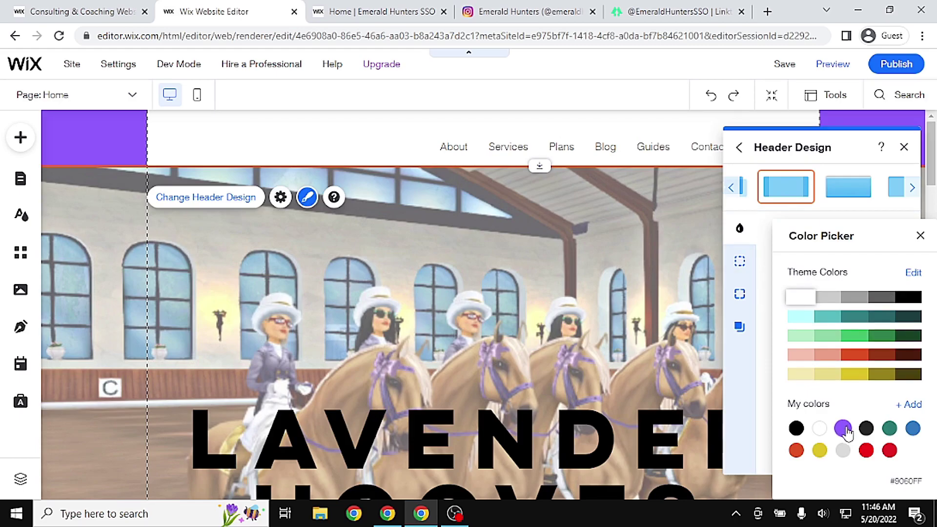
{"action": "left_click", "coordinate": [845, 431]}
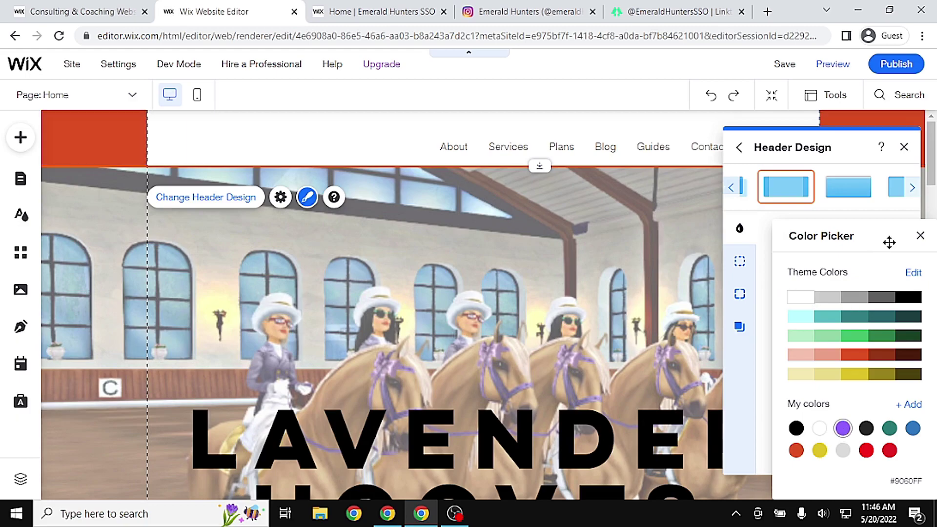
{"action": "left_click", "coordinate": [920, 236]}
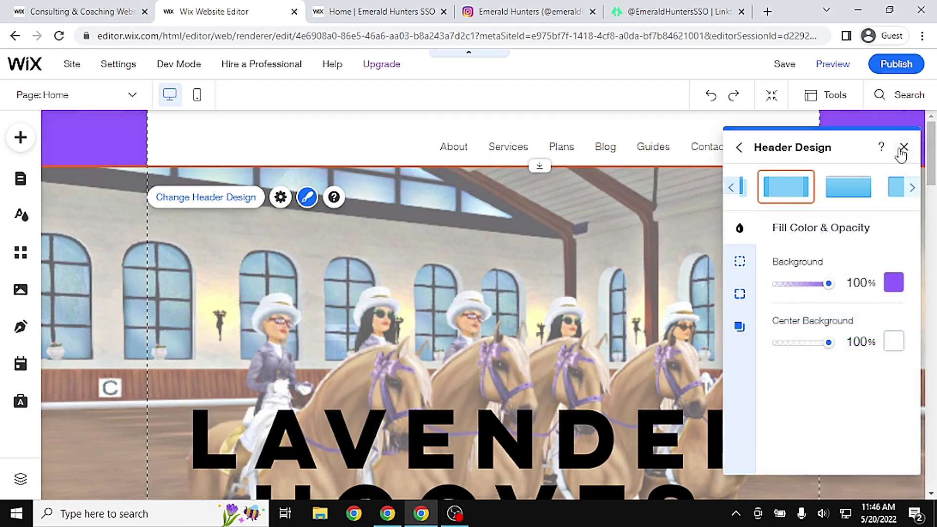
{"action": "left_click", "coordinate": [904, 147]}
Set the header's Center Background to purple, then open the navigation menu's design options
{"action": "left_click", "coordinate": [453, 149]}
{"action": "left_click", "coordinate": [203, 140]}
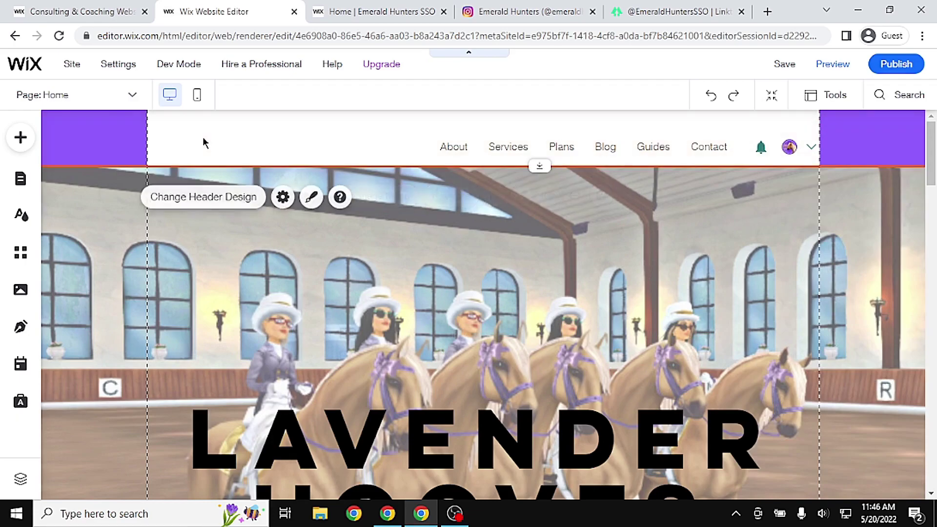
{"action": "left_click", "coordinate": [480, 146]}
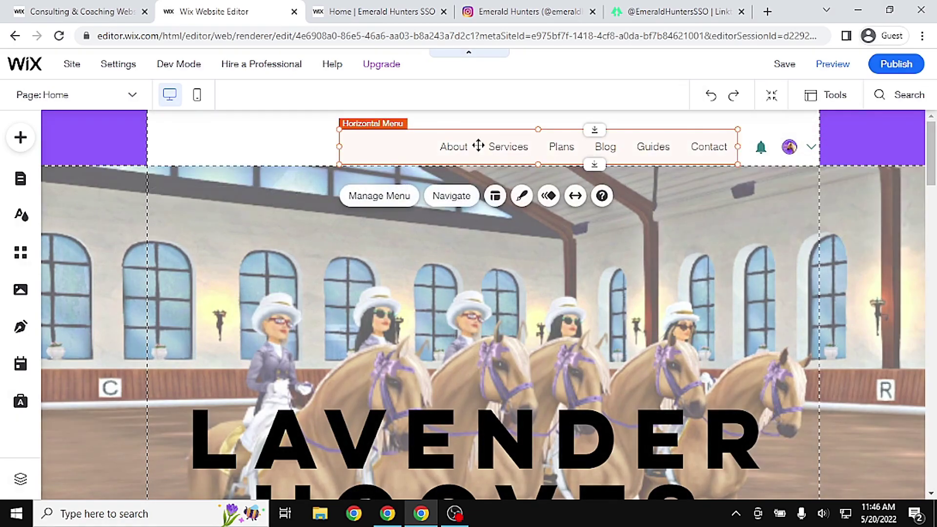
{"action": "left_click", "coordinate": [242, 146]}
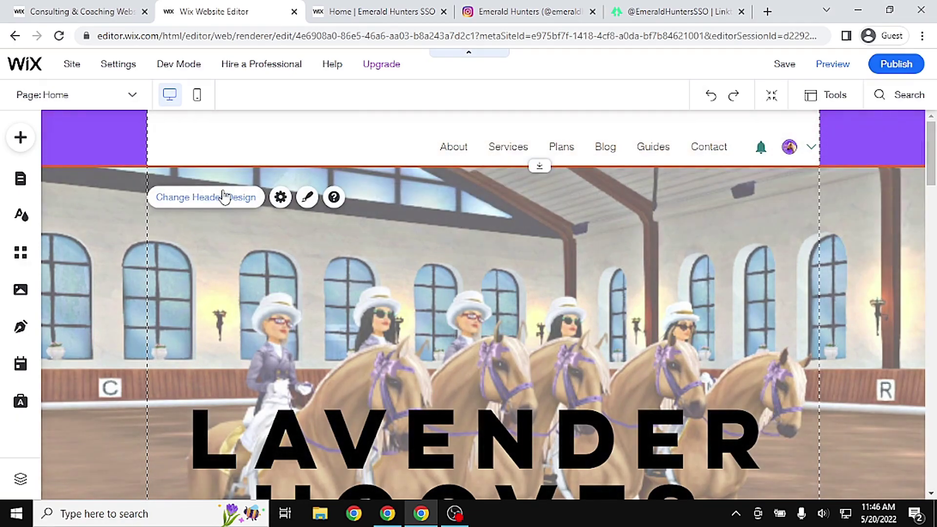
{"action": "left_click", "coordinate": [224, 196]}
{"action": "left_click", "coordinate": [826, 450]}
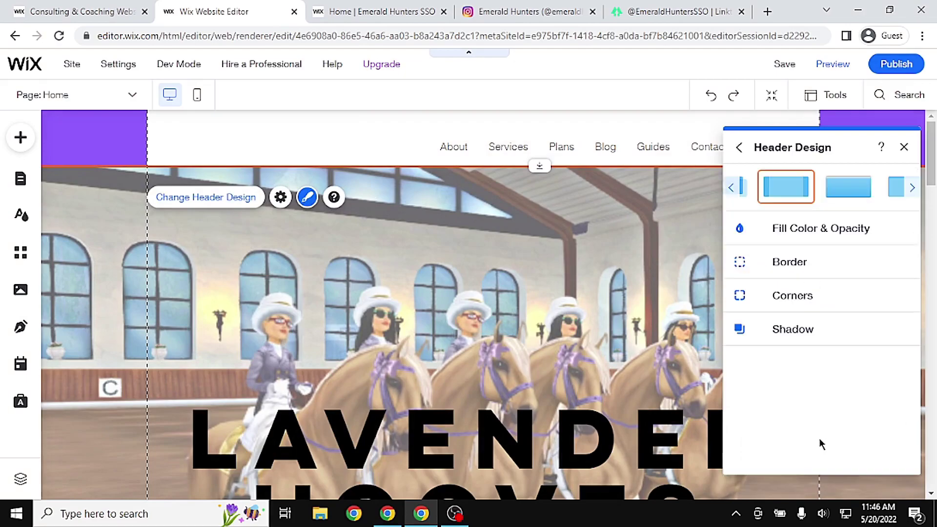
{"action": "left_click", "coordinate": [851, 230]}
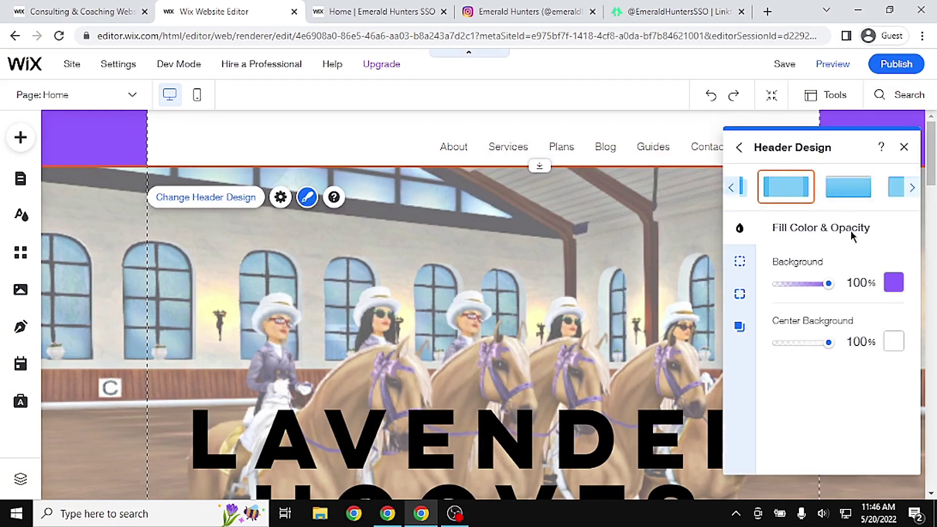
{"action": "left_click", "coordinate": [897, 348]}
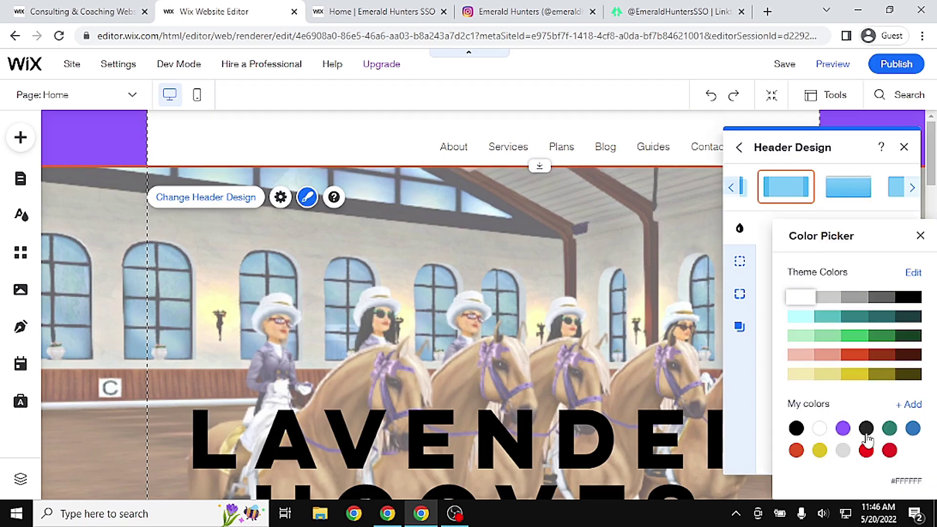
{"action": "left_click", "coordinate": [843, 428]}
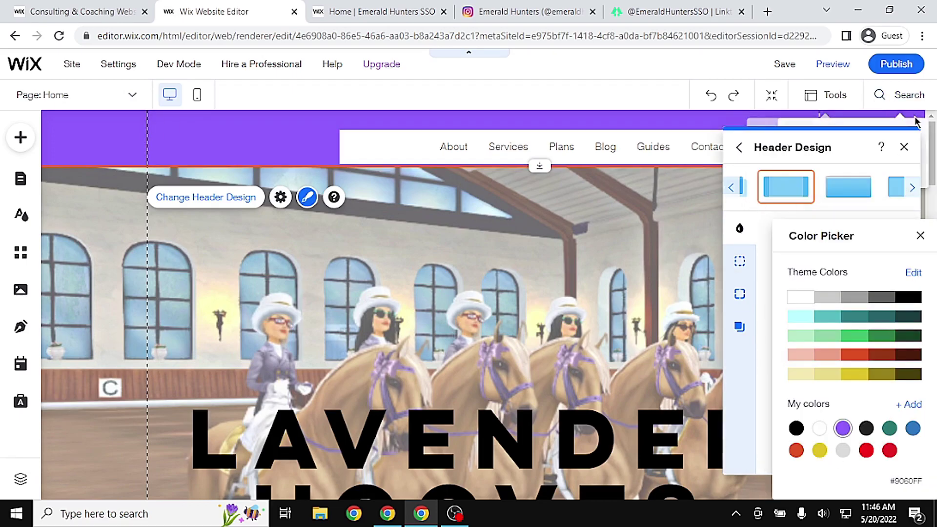
{"action": "left_click", "coordinate": [921, 236]}
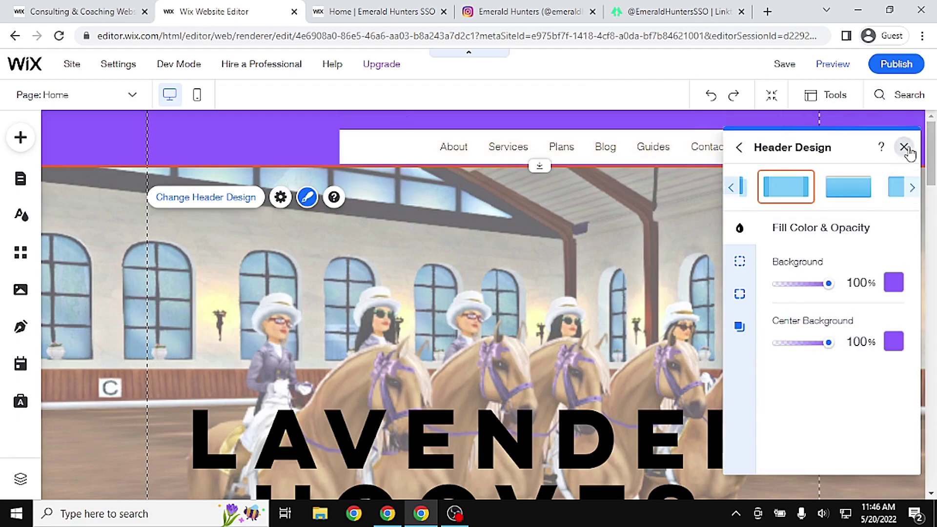
{"action": "left_click", "coordinate": [904, 147]}
{"action": "left_click", "coordinate": [436, 141]}
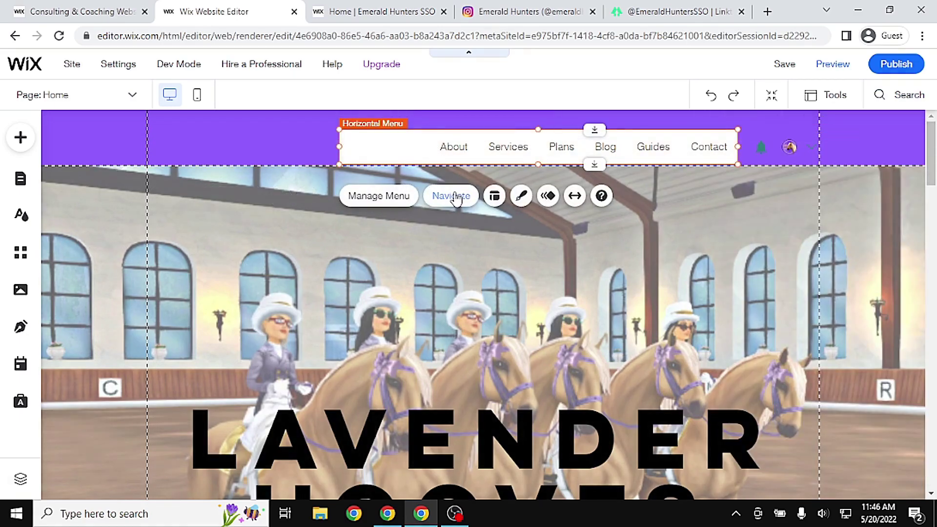
{"action": "left_click", "coordinate": [522, 197]}
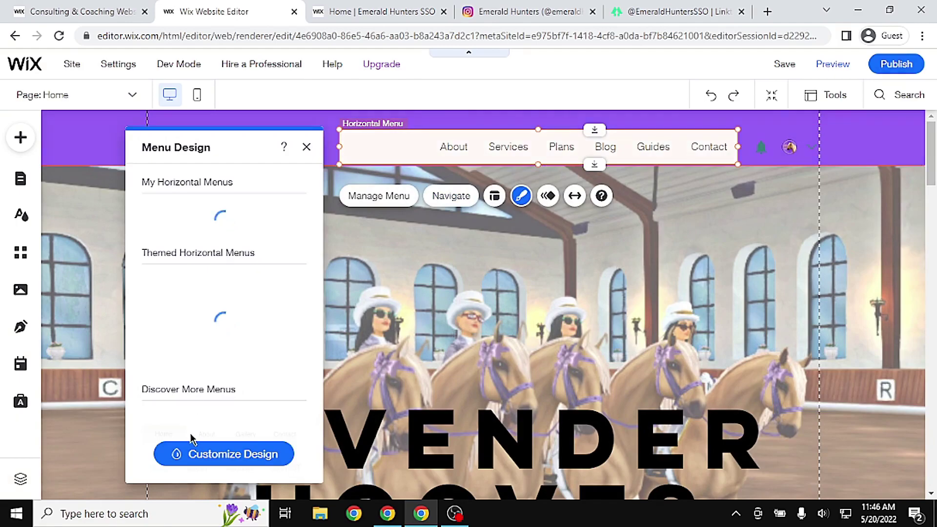
Set the menu background to the purple My colors swatch and switch to the Hover state
{"action": "left_click", "coordinate": [210, 454]}
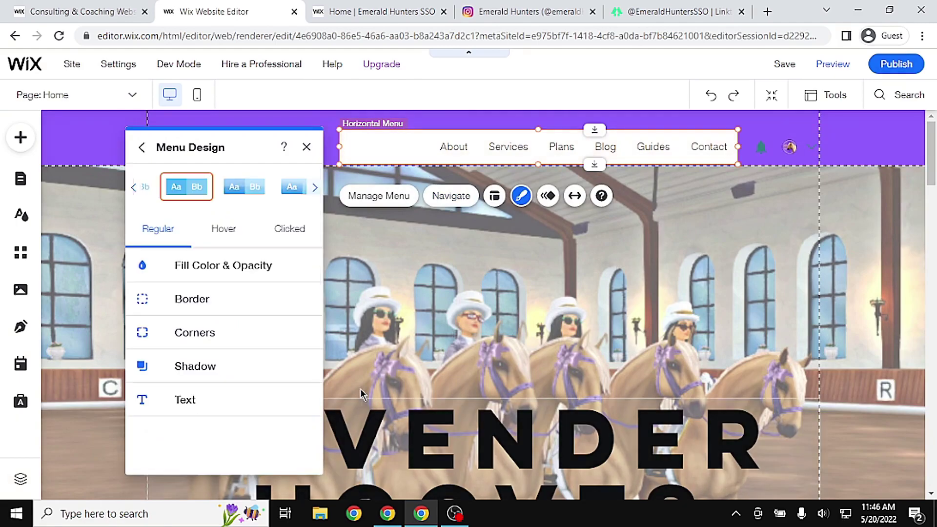
{"action": "left_click", "coordinate": [250, 270]}
{"action": "left_click", "coordinate": [296, 320]}
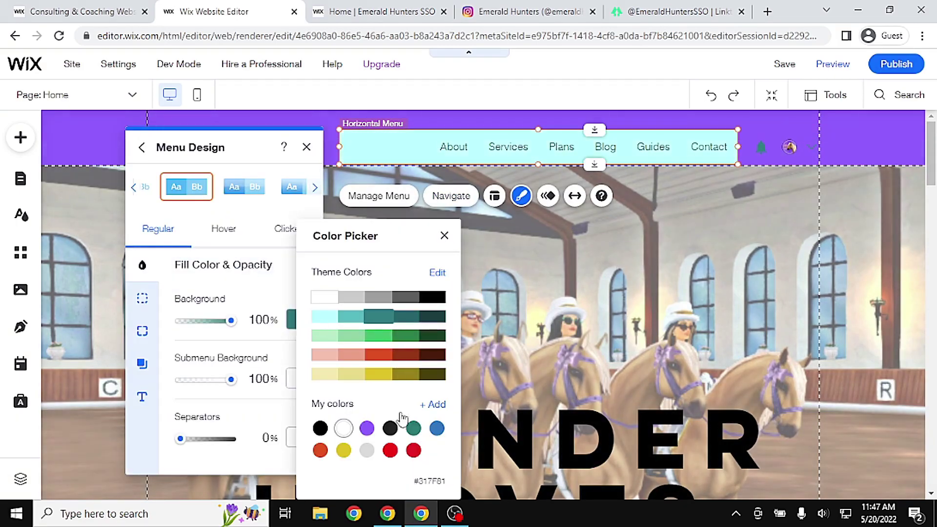
{"action": "left_click", "coordinate": [366, 429]}
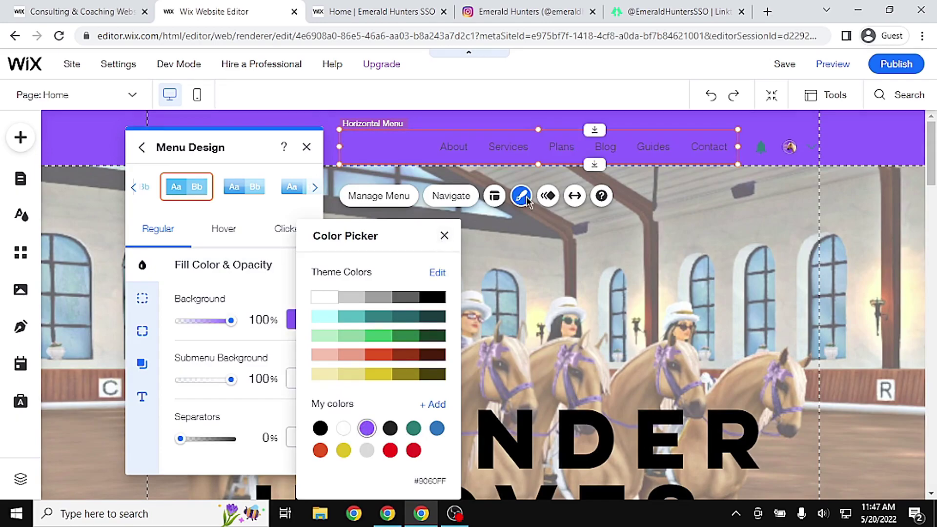
{"action": "left_click", "coordinate": [445, 237]}
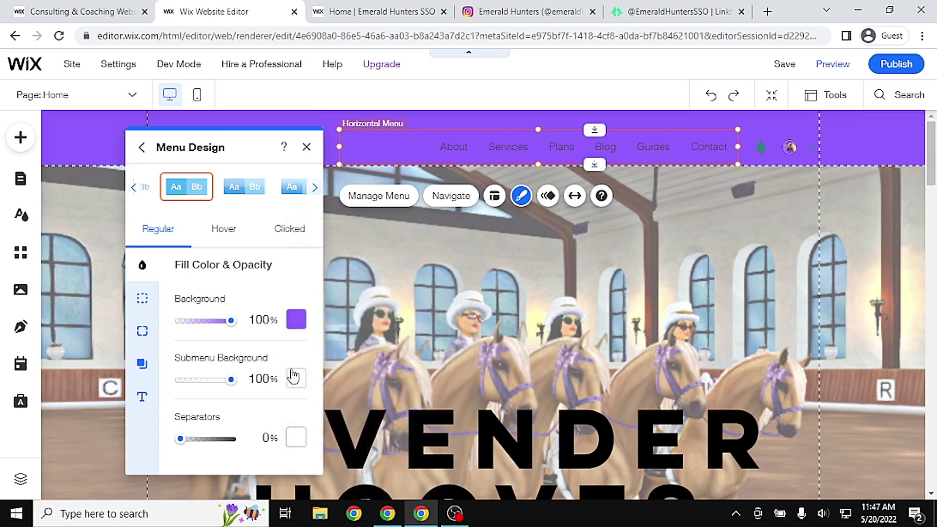
{"action": "left_click", "coordinate": [225, 240]}
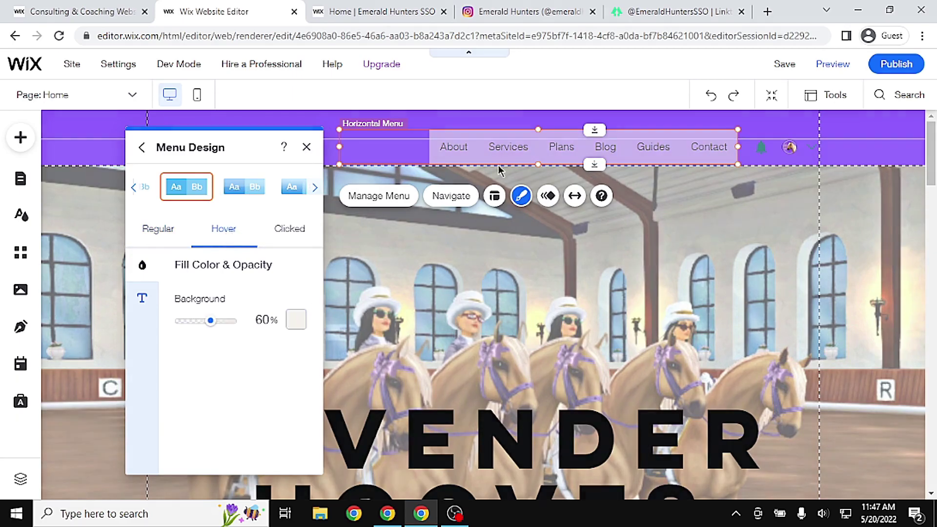
{"action": "left_click", "coordinate": [347, 6]}
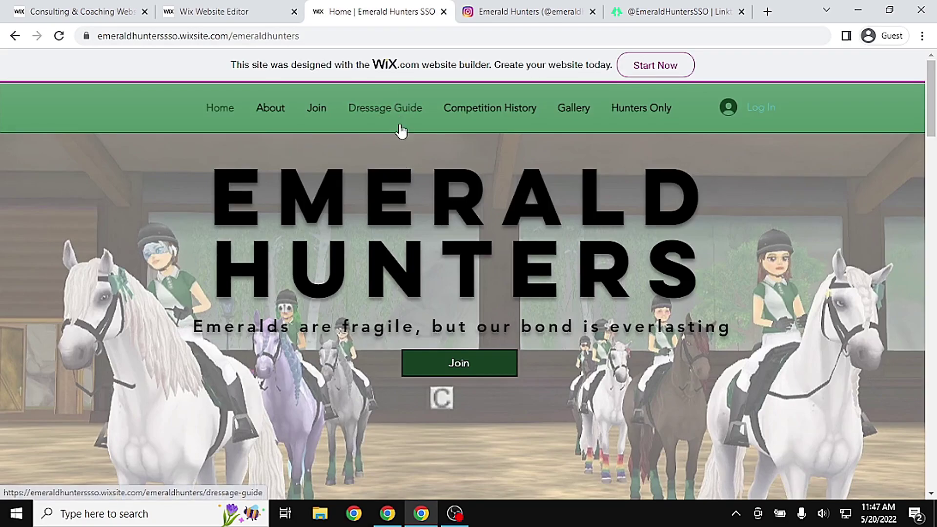
Set the menu's hover background to a custom light lavender, #E2D0FF
{"action": "left_click", "coordinate": [237, 7]}
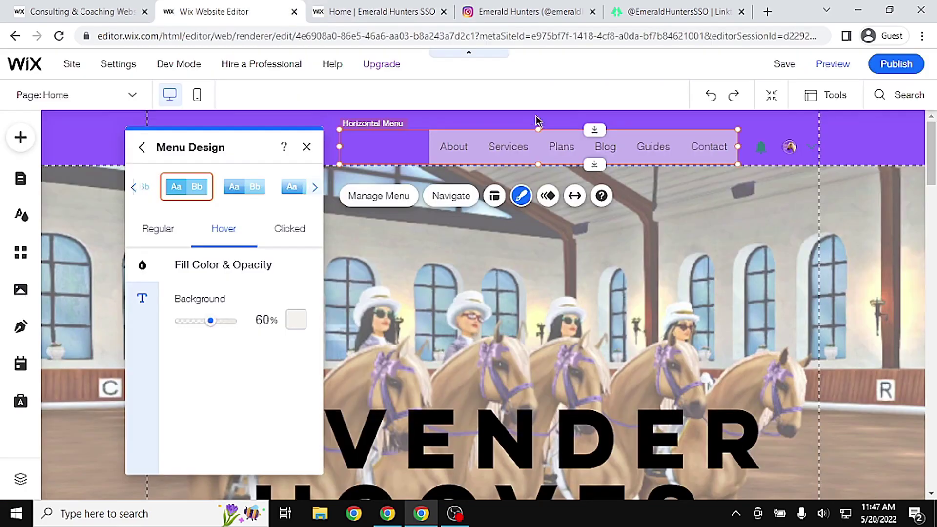
{"action": "left_click", "coordinate": [296, 320]}
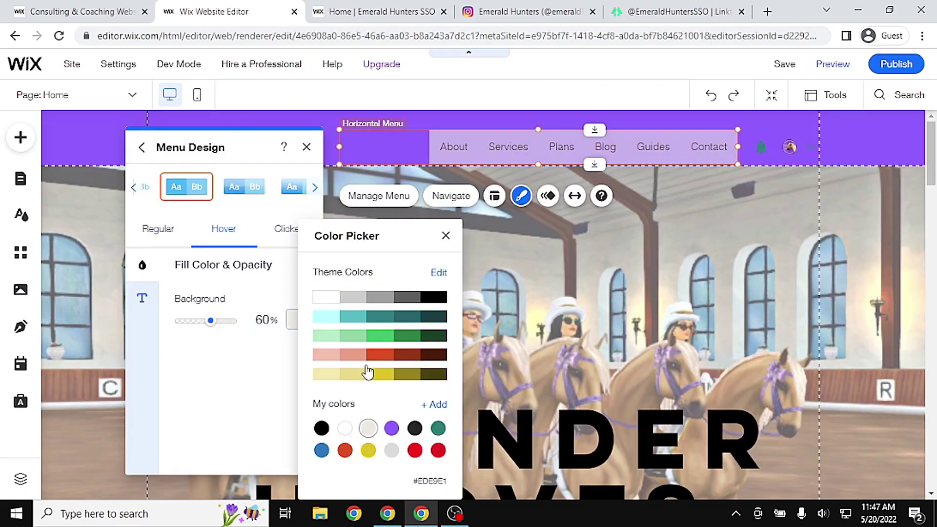
{"action": "left_click", "coordinate": [434, 404]}
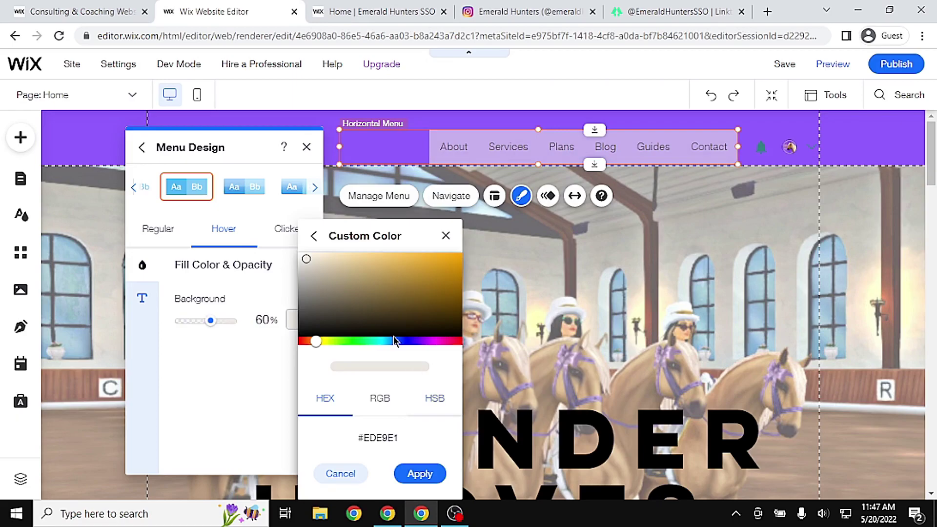
{"action": "left_click", "coordinate": [413, 342]}
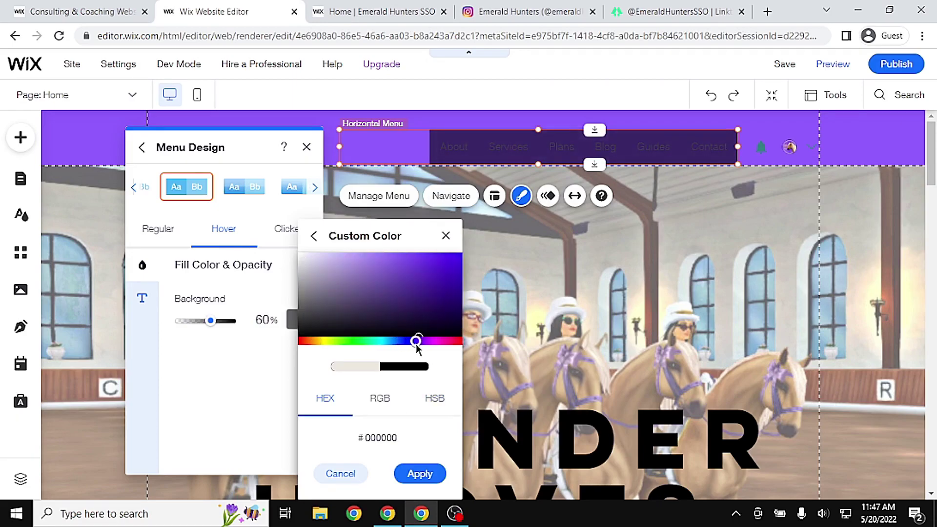
{"action": "mouse_move", "coordinate": [402, 299]}
{"action": "left_mouse_down"}
{"action": "mouse_move", "coordinate": [374, 265]}
{"action": "mouse_move", "coordinate": [342, 247]}
{"action": "mouse_move", "coordinate": [328, 251]}
{"action": "left_mouse_up"}
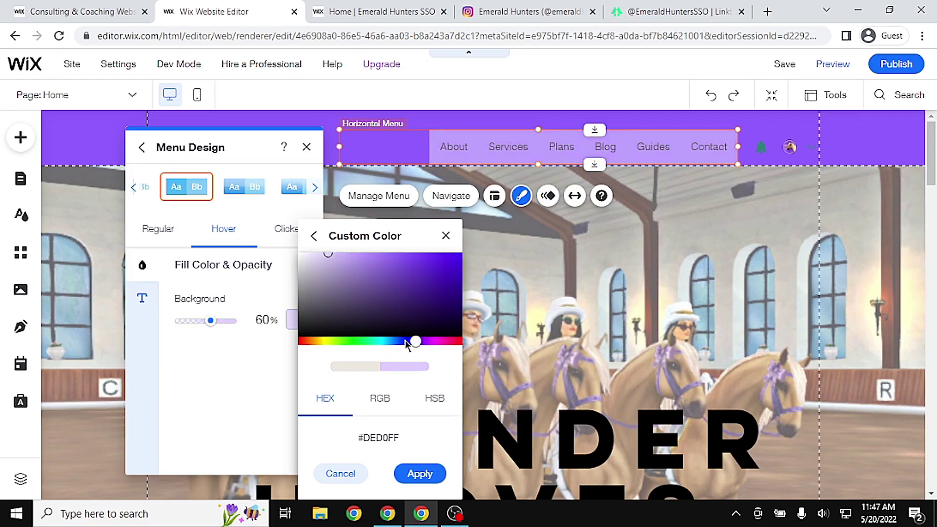
{"action": "left_click_drag", "start_coordinate": [415, 344], "coordinate": [417, 342]}
{"action": "left_click", "coordinate": [420, 474]}
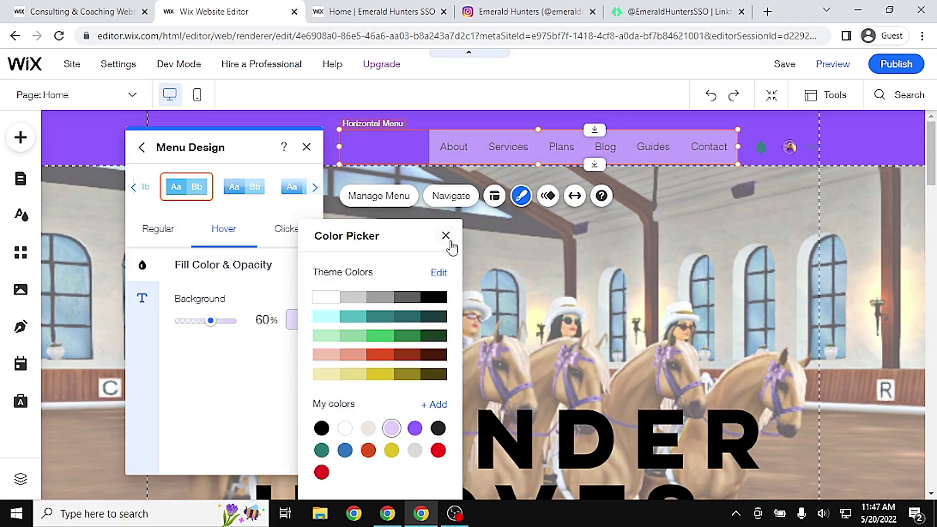
{"action": "left_click", "coordinate": [445, 237]}
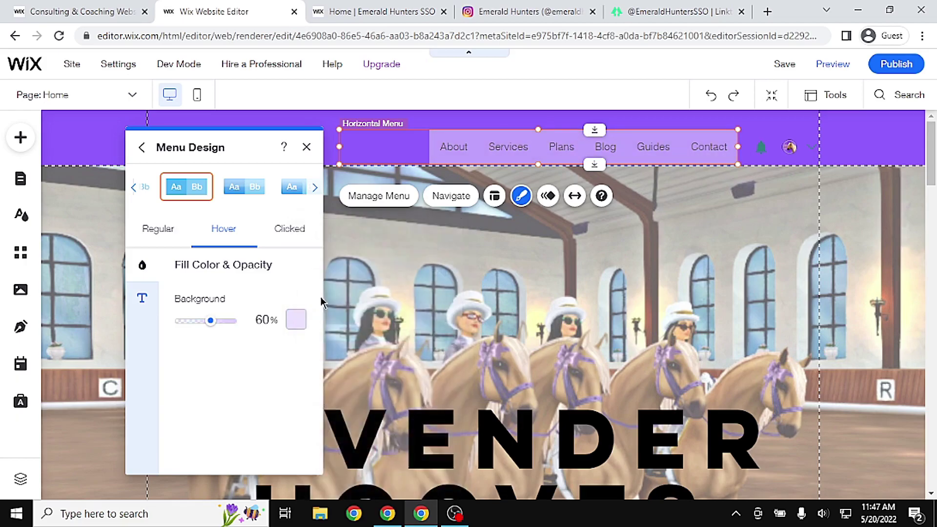
Give the Clicked menu state a custom amber background, #FFB300, at 100% opacity
{"action": "left_click", "coordinate": [303, 242]}
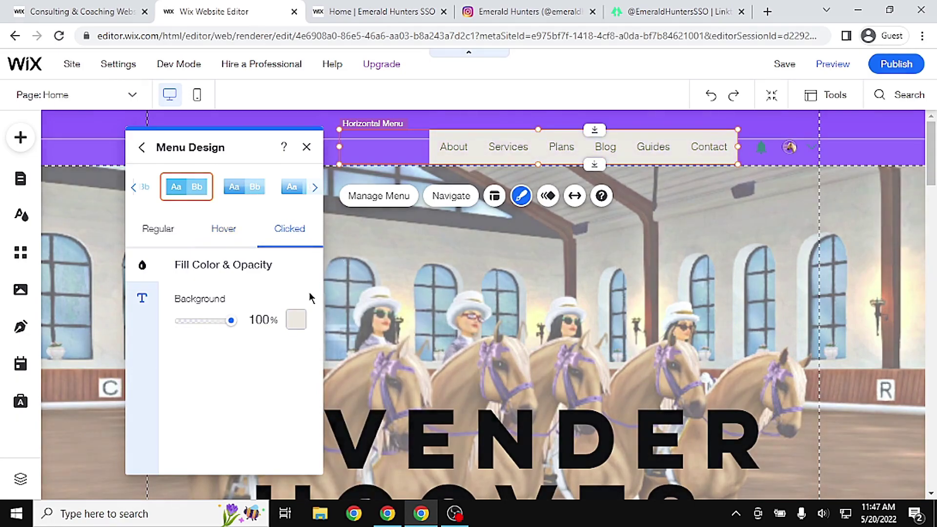
{"action": "left_click", "coordinate": [296, 320]}
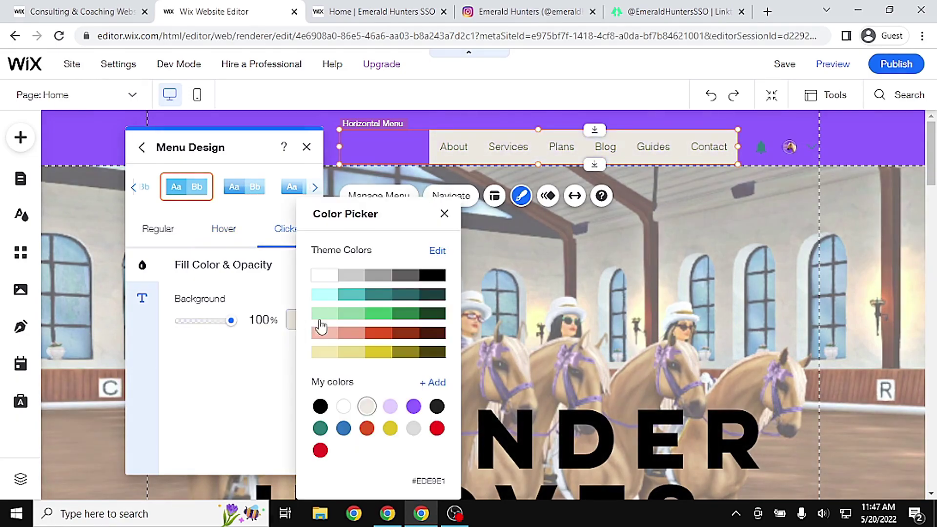
{"action": "left_click", "coordinate": [378, 352]}
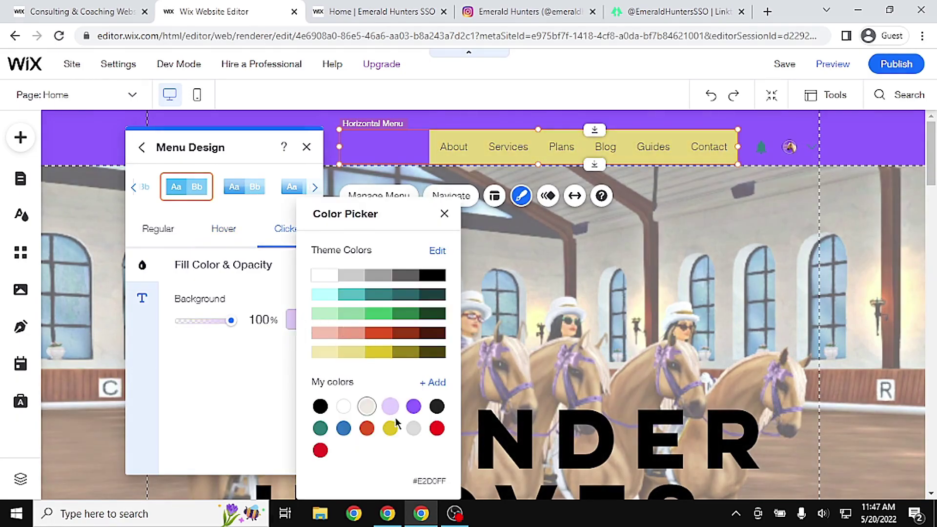
{"action": "left_click", "coordinate": [347, 410]}
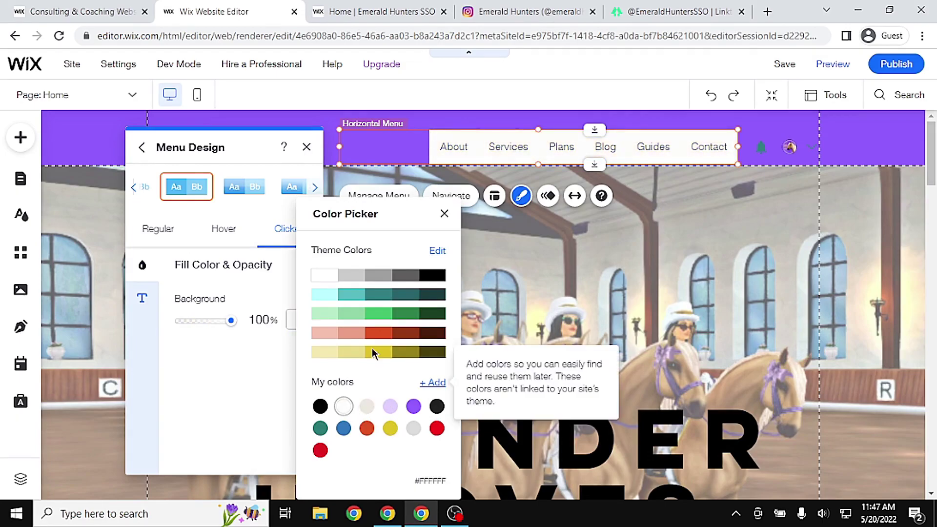
{"action": "left_click", "coordinate": [435, 384]}
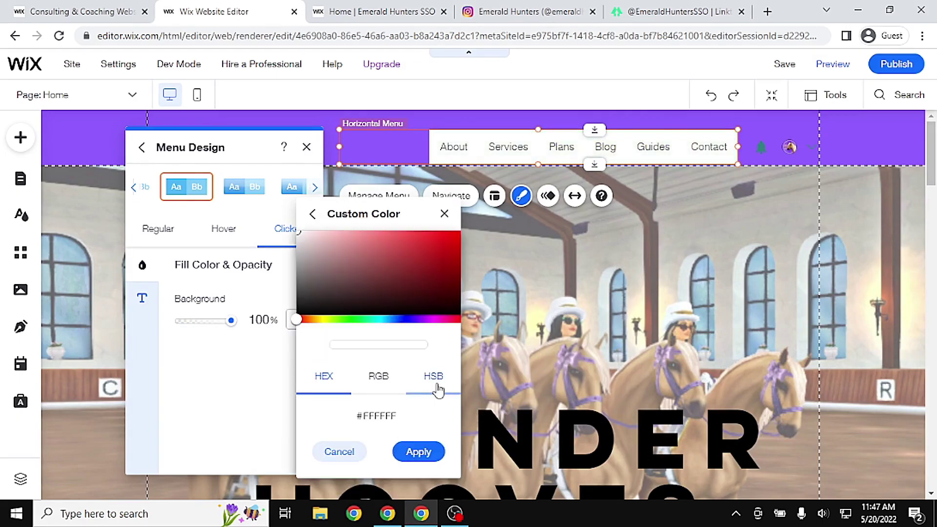
{"action": "left_click", "coordinate": [316, 319]}
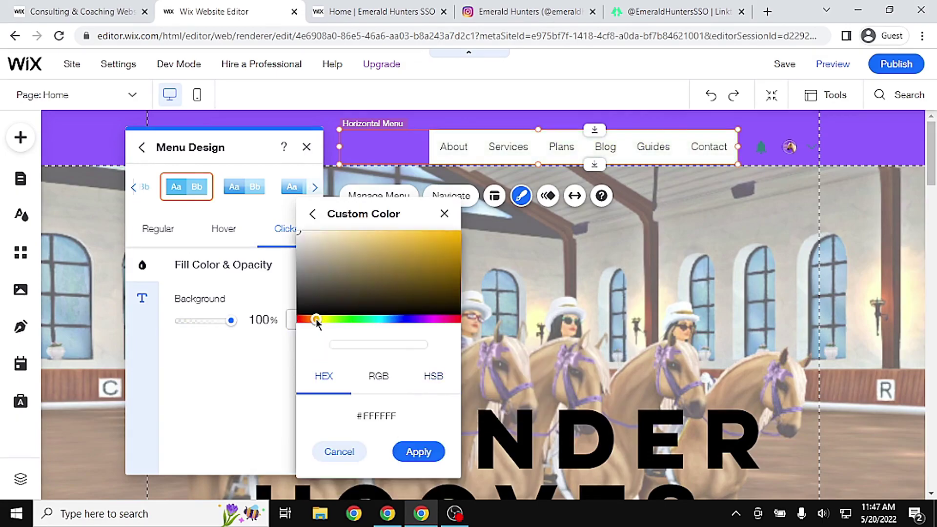
{"action": "left_click", "coordinate": [459, 237]}
{"action": "left_click_drag", "start_coordinate": [460, 239], "coordinate": [502, 215]}
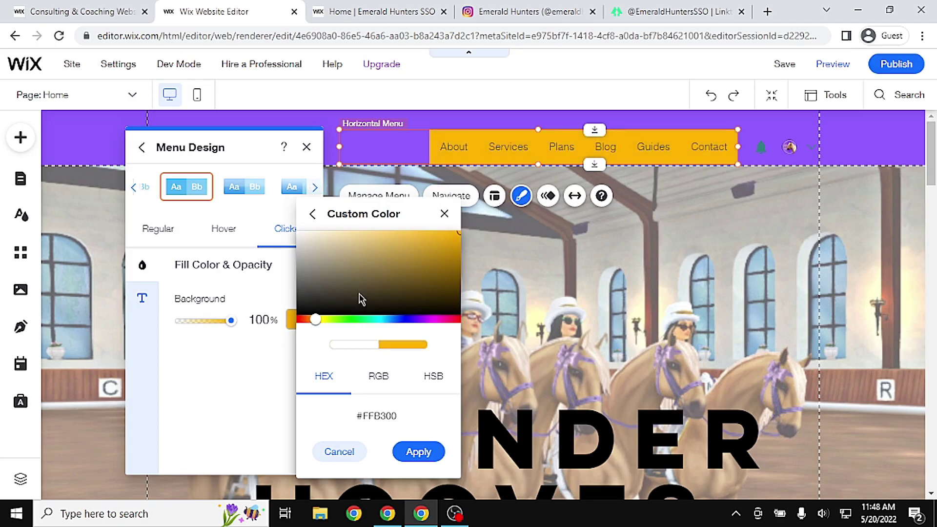
{"action": "left_click", "coordinate": [424, 452]}
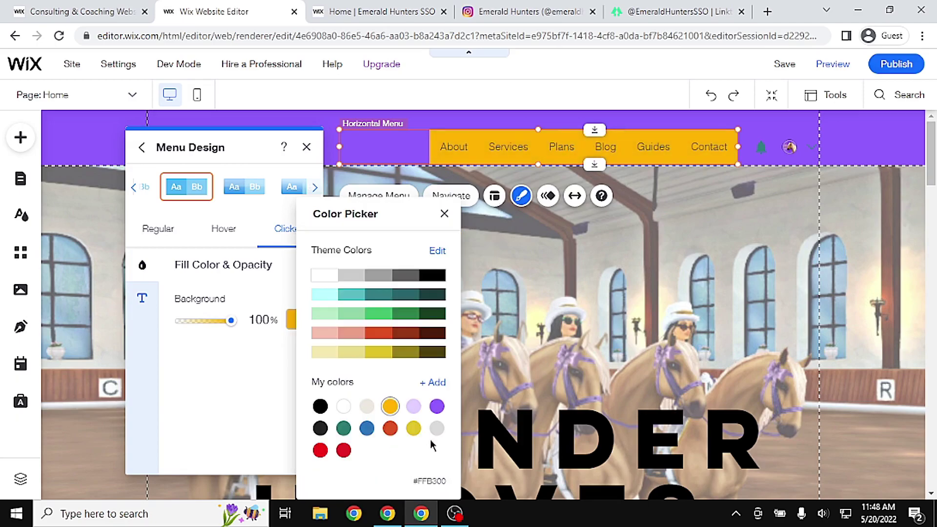
{"action": "left_click", "coordinate": [444, 213]}
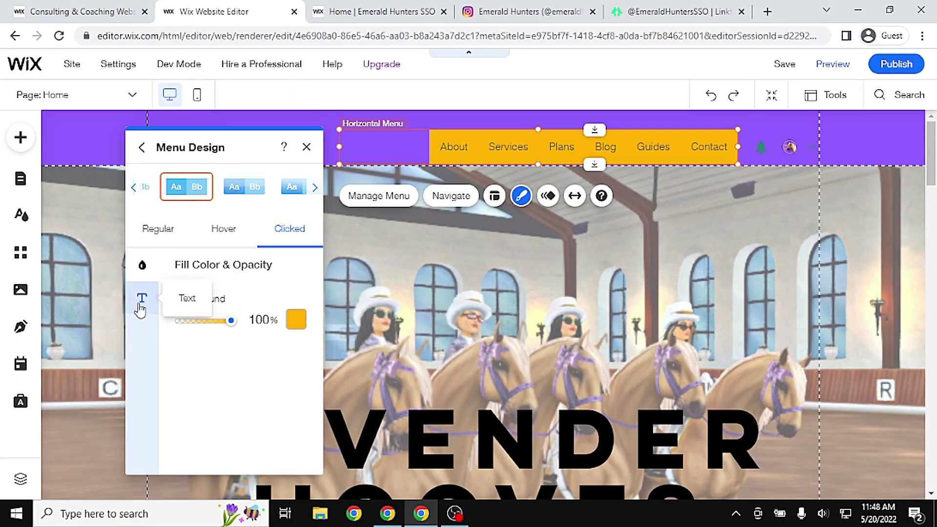
Make the clicked menu text colour black
{"action": "left_click", "coordinate": [141, 306]}
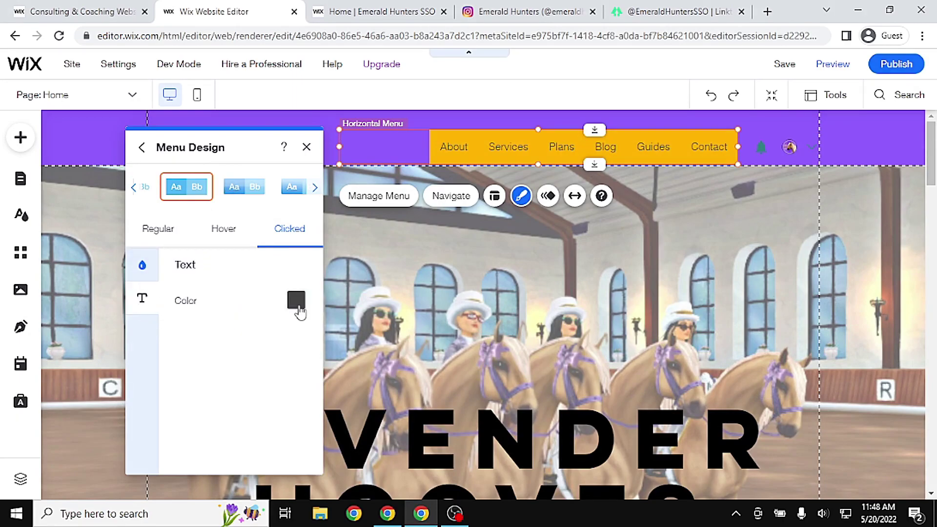
{"action": "left_click", "coordinate": [299, 307]}
{"action": "left_click", "coordinate": [260, 257]}
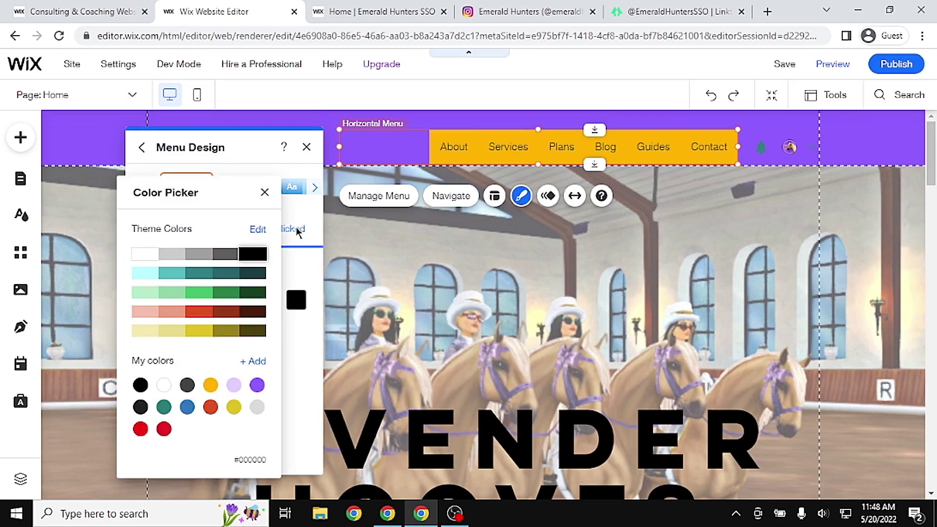
{"action": "left_click", "coordinate": [265, 193]}
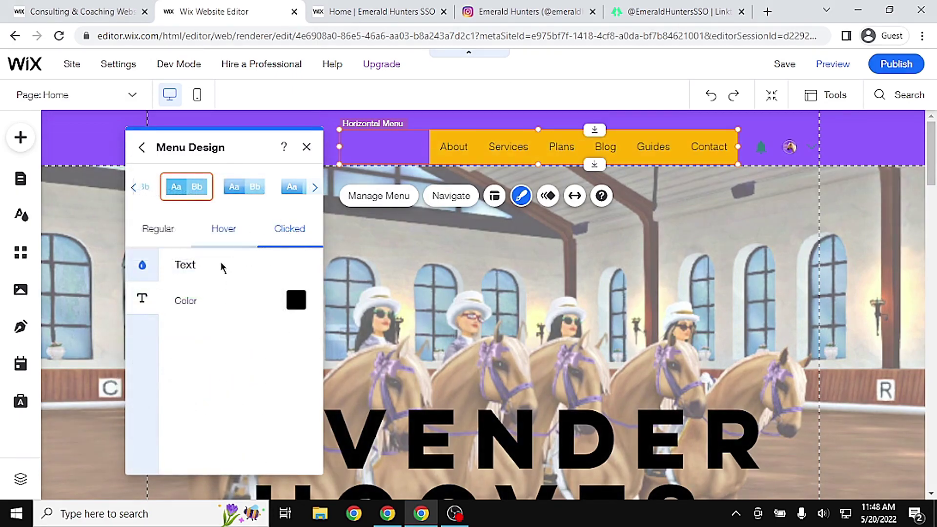
Make the regular menu link text bold at 20 px and close Menu Design
{"action": "left_click", "coordinate": [166, 238]}
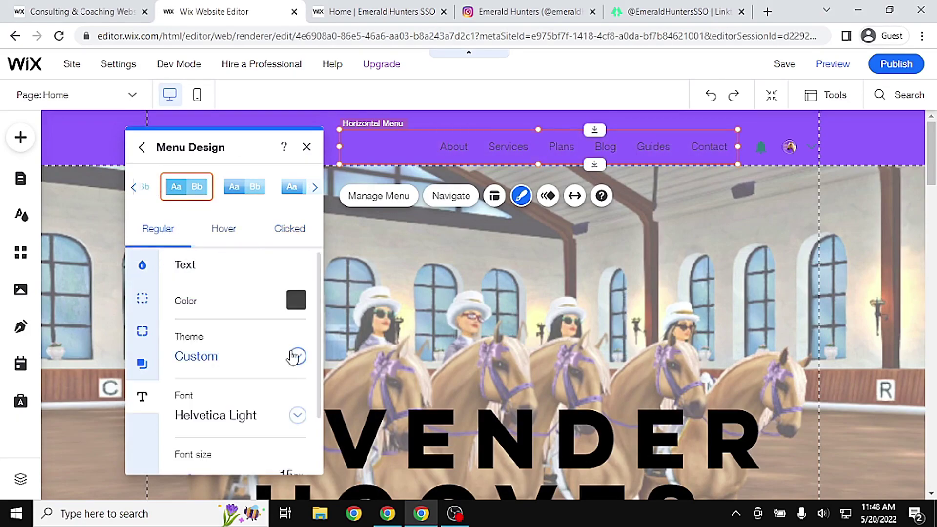
{"action": "left_click_drag", "start_coordinate": [319, 309], "coordinate": [320, 362]}
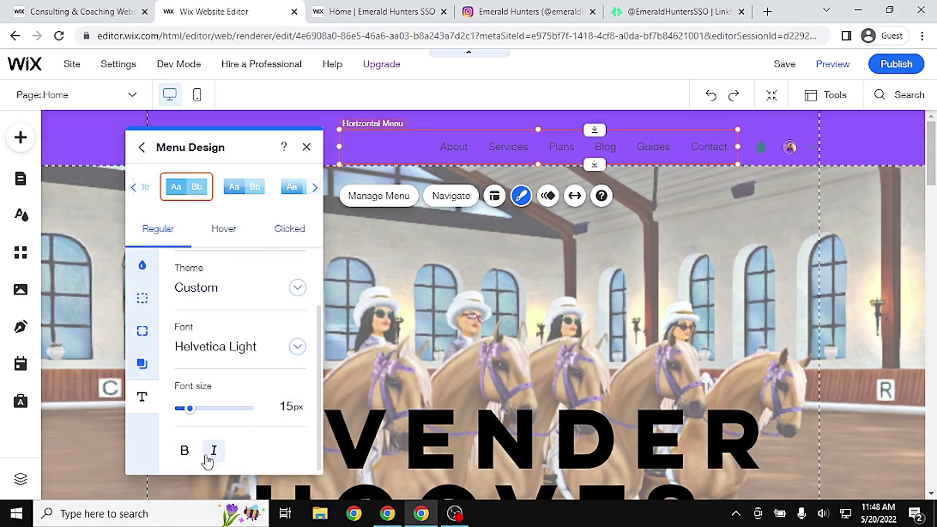
{"action": "left_click", "coordinate": [185, 451]}
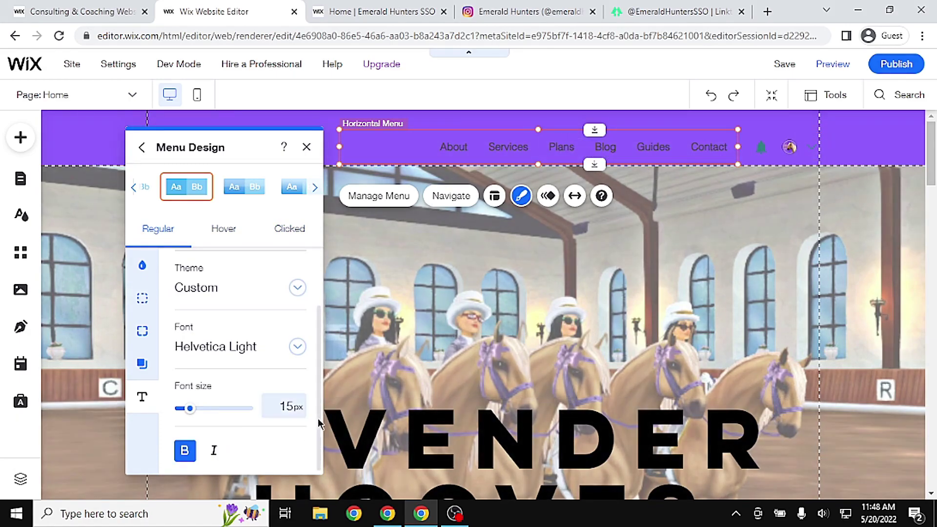
{"action": "left_click", "coordinate": [280, 407]}
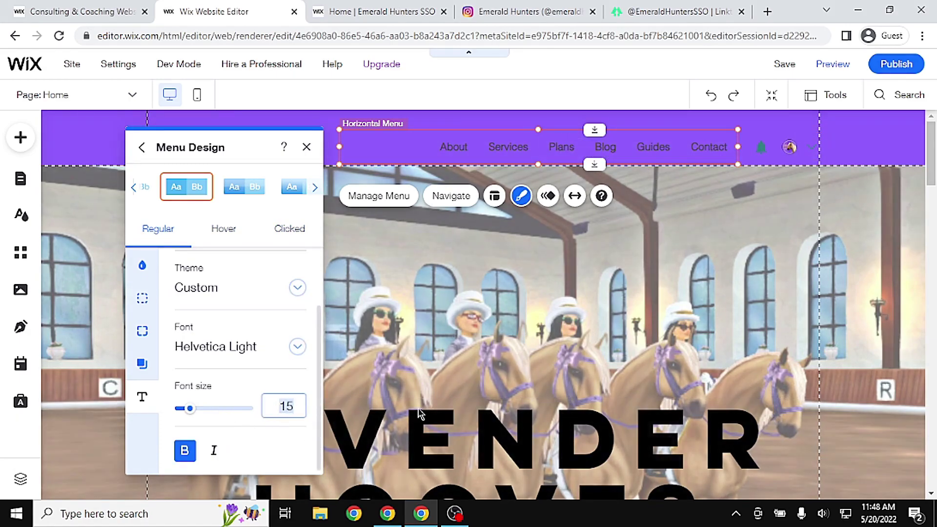
{"action": "type", "text": "20"}
{"action": "key", "text": "Return"}
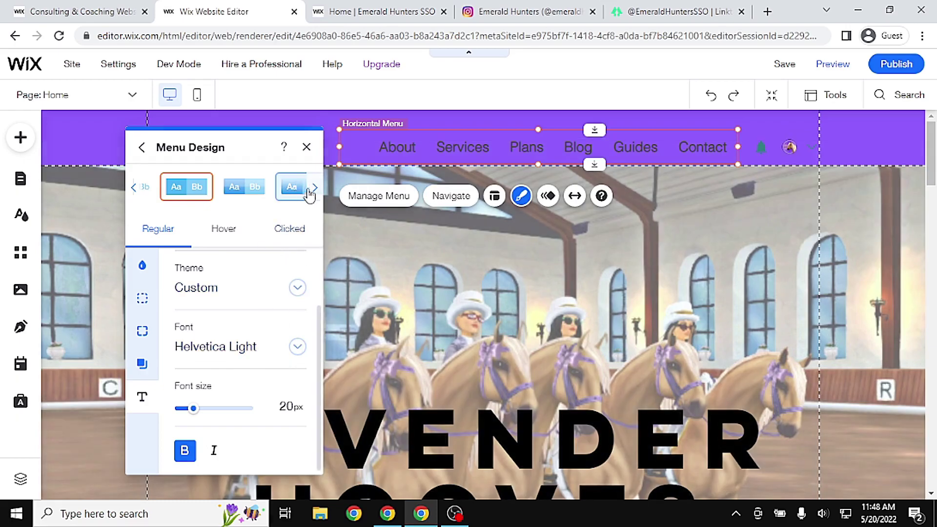
{"action": "left_click", "coordinate": [306, 147]}
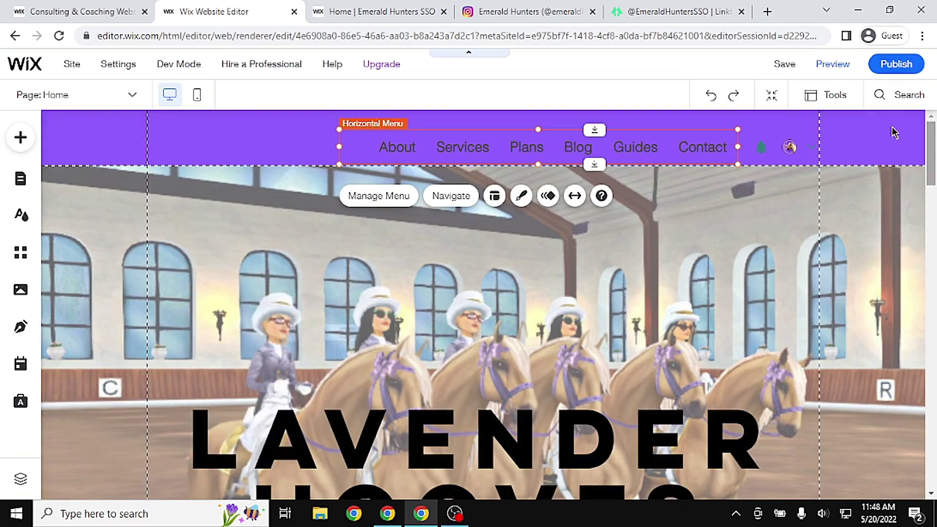
Save the site with its web address ending changed to lavender-hooves
{"action": "left_click", "coordinate": [783, 65]}
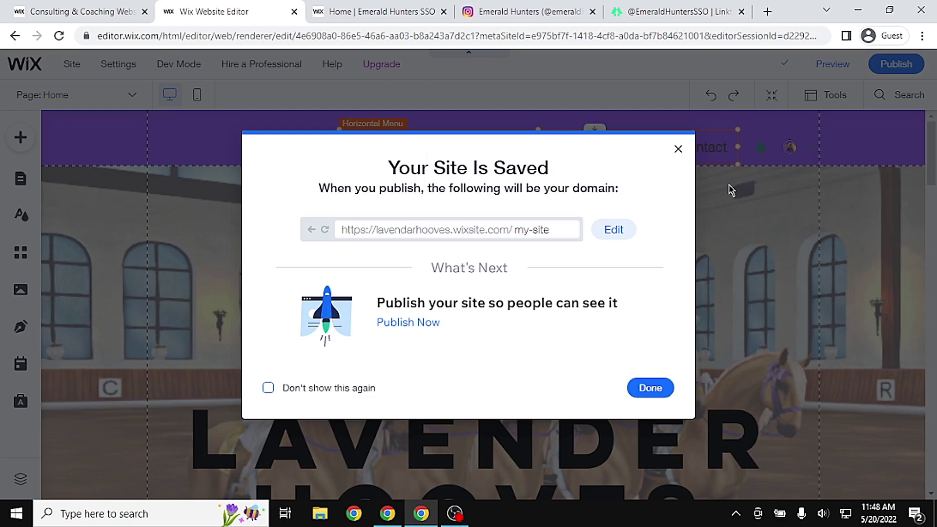
{"action": "left_click", "coordinate": [620, 231]}
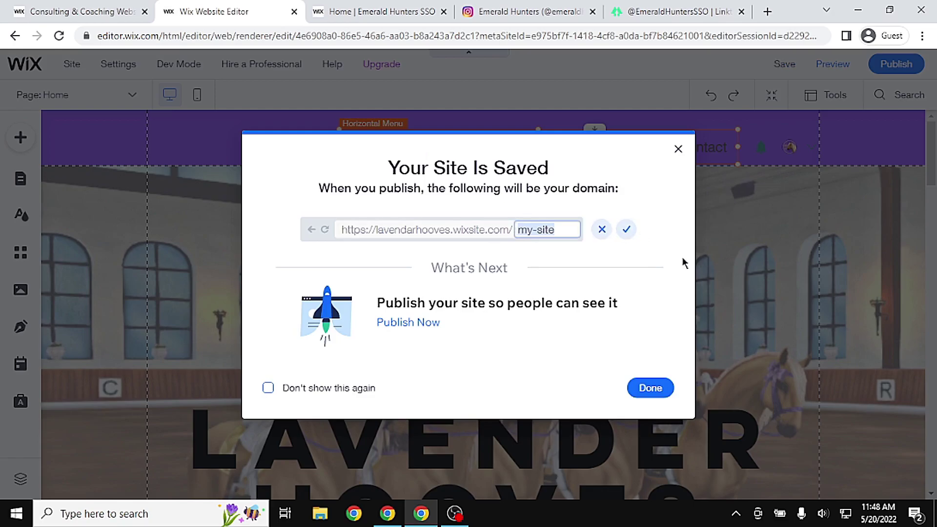
{"action": "type", "text": "la"}
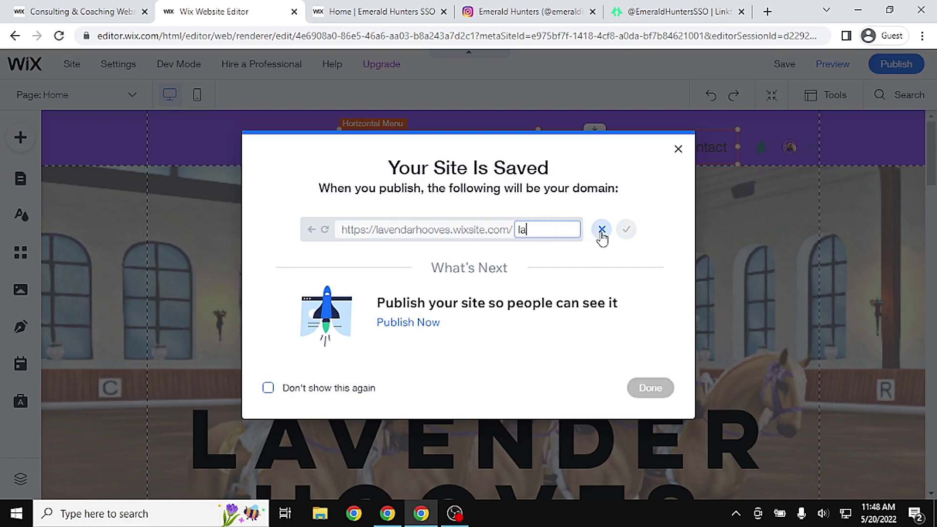
{"action": "type", "text": "vender-hooves"}
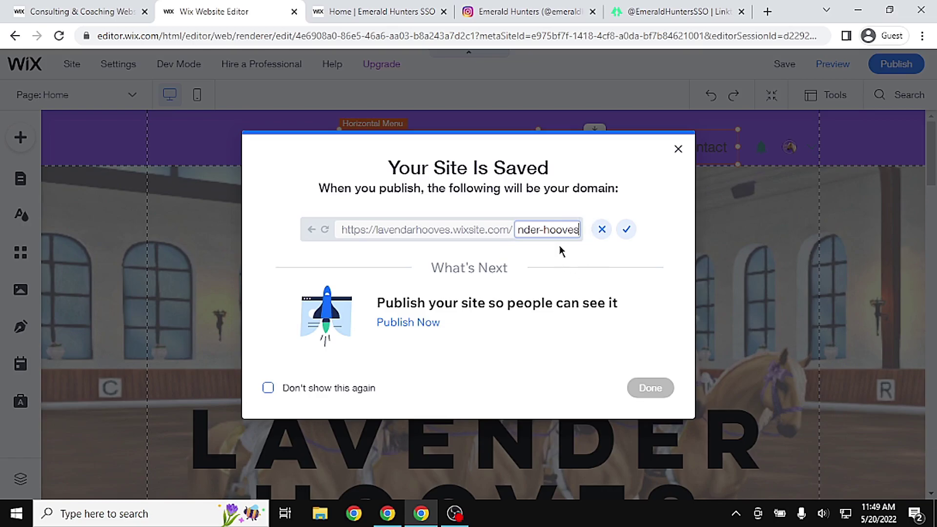
{"action": "left_click", "coordinate": [626, 229]}
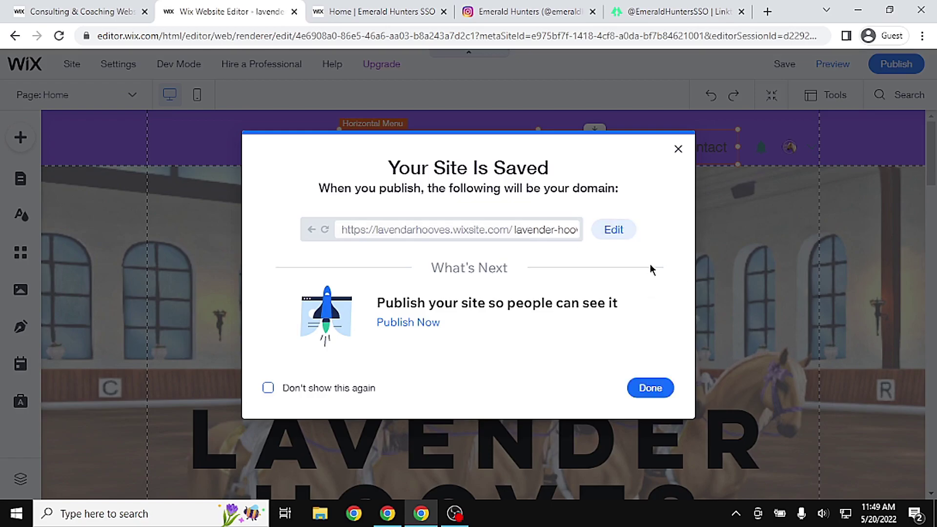
{"action": "left_click", "coordinate": [650, 389]}
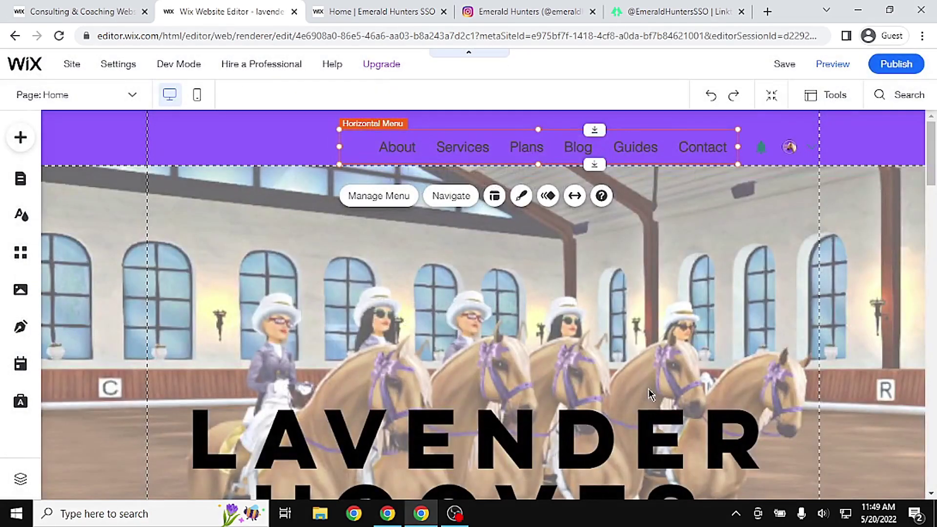
{"action": "left_click", "coordinate": [832, 64]}
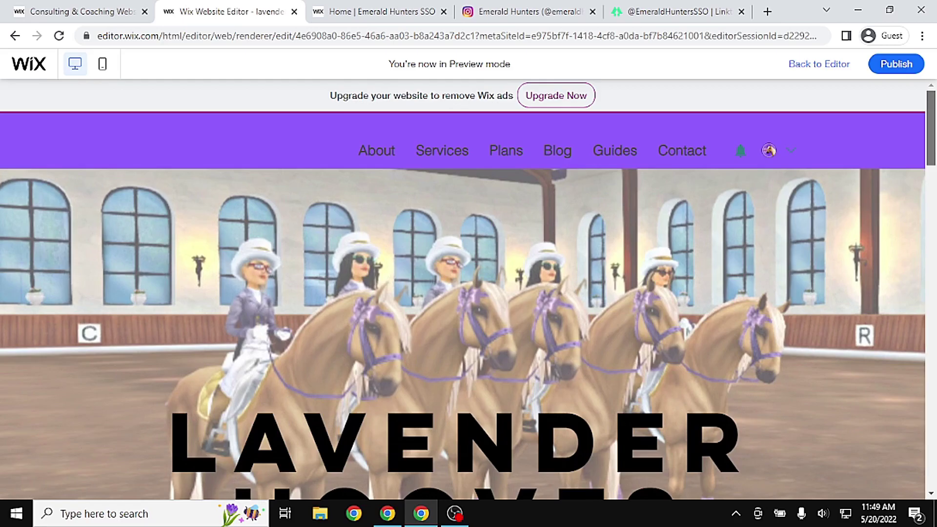
{"action": "left_click_drag", "start_coordinate": [932, 159], "coordinate": [935, 264]}
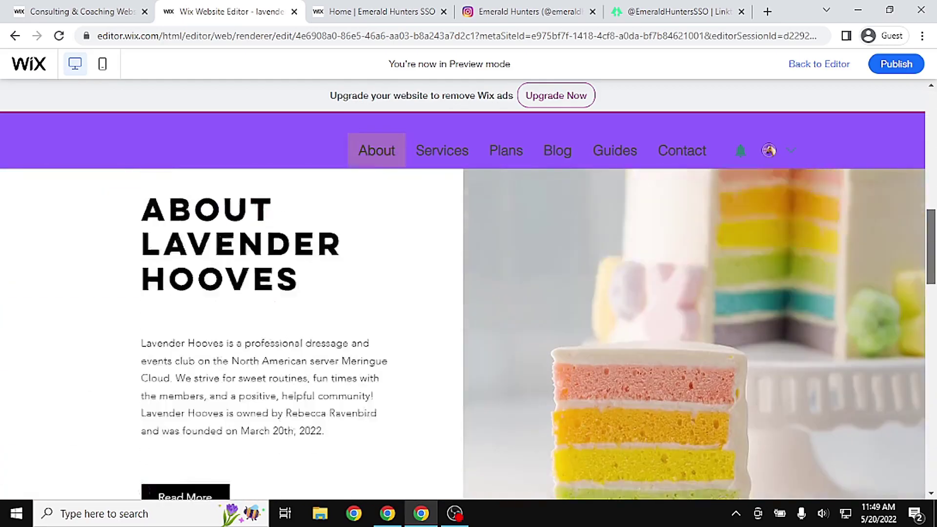
{"action": "left_click", "coordinate": [377, 150]}
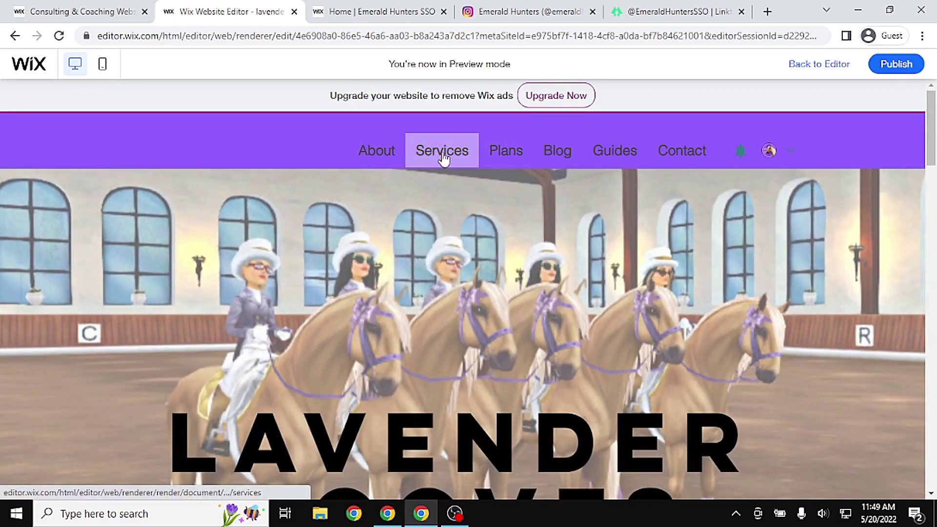
{"action": "left_click", "coordinate": [434, 157]}
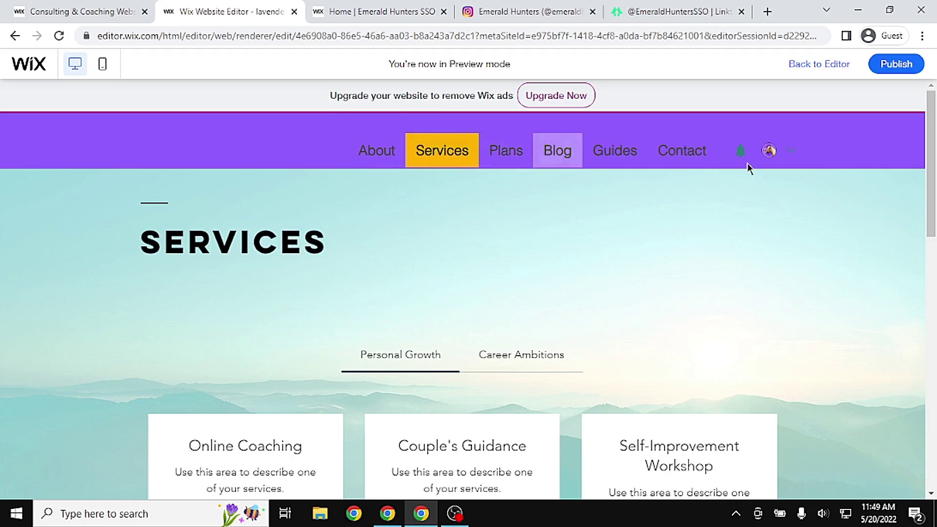
{"action": "left_click", "coordinate": [702, 165]}
{"action": "left_click", "coordinate": [356, 150]}
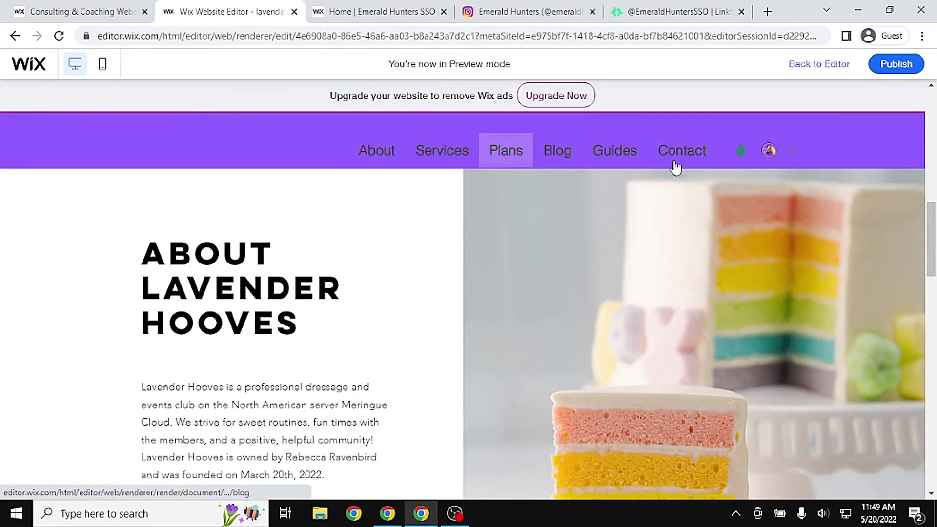
{"action": "left_click_drag", "start_coordinate": [931, 259], "coordinate": [931, 136]}
{"action": "left_click", "coordinate": [797, 64]}
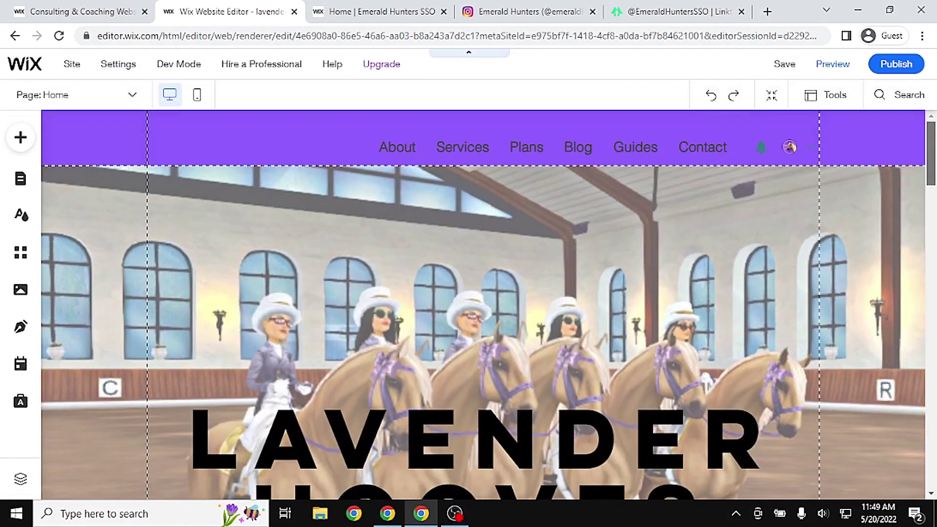
Drag the Horizontal Menu left so it sits centred in the header
{"action": "left_click", "coordinate": [548, 149]}
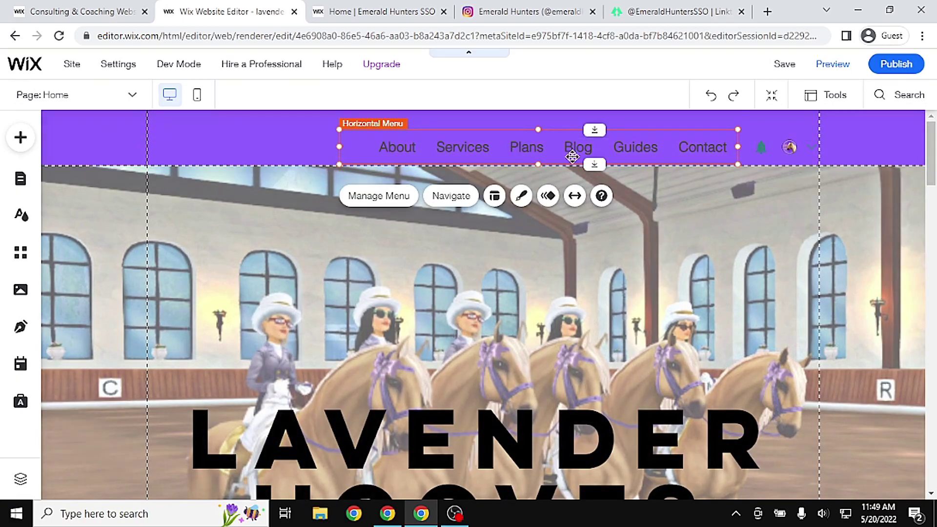
{"action": "left_click_drag", "start_coordinate": [572, 152], "coordinate": [518, 147]}
{"action": "left_click", "coordinate": [633, 241]}
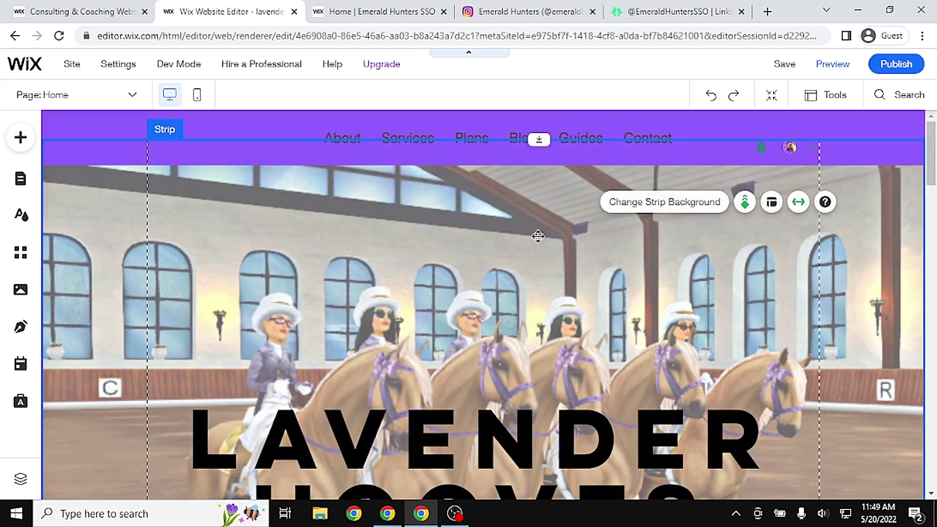
{"action": "left_click", "coordinate": [518, 256]}
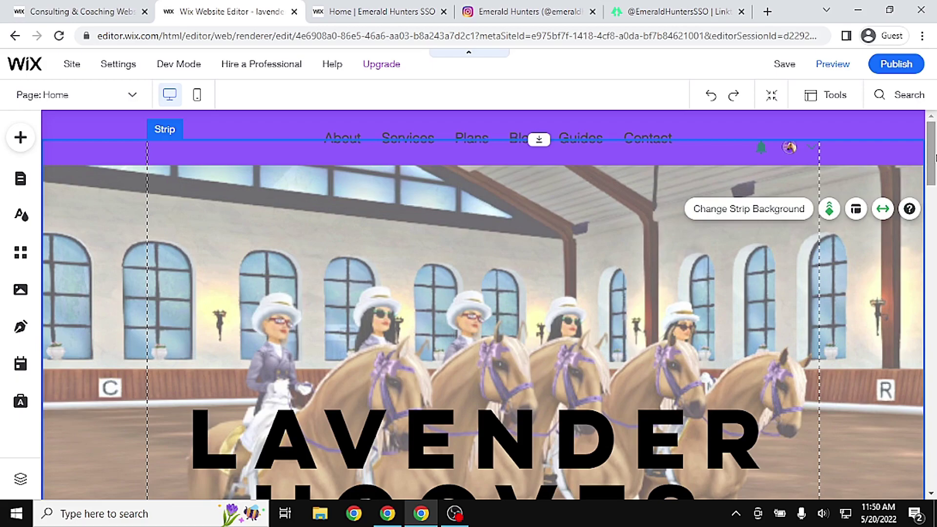
{"action": "left_click", "coordinate": [698, 136]}
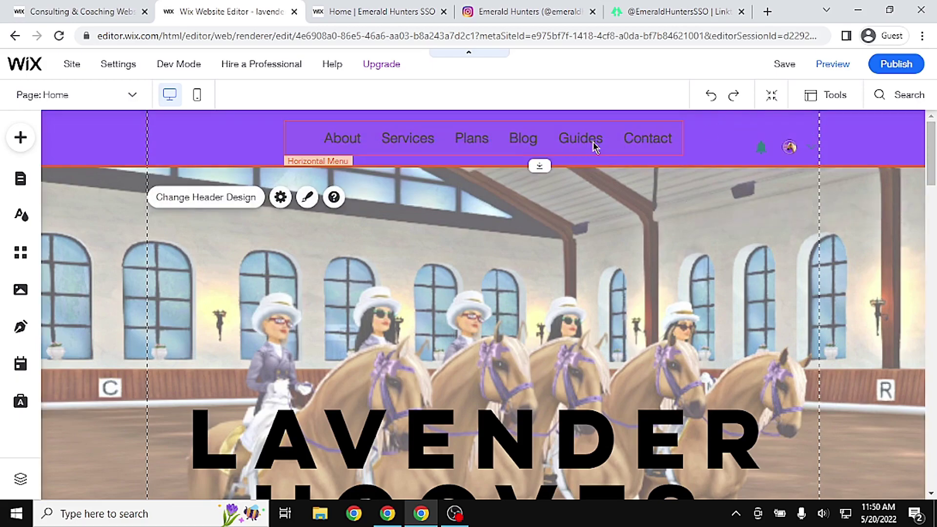
{"action": "left_click", "coordinate": [595, 147]}
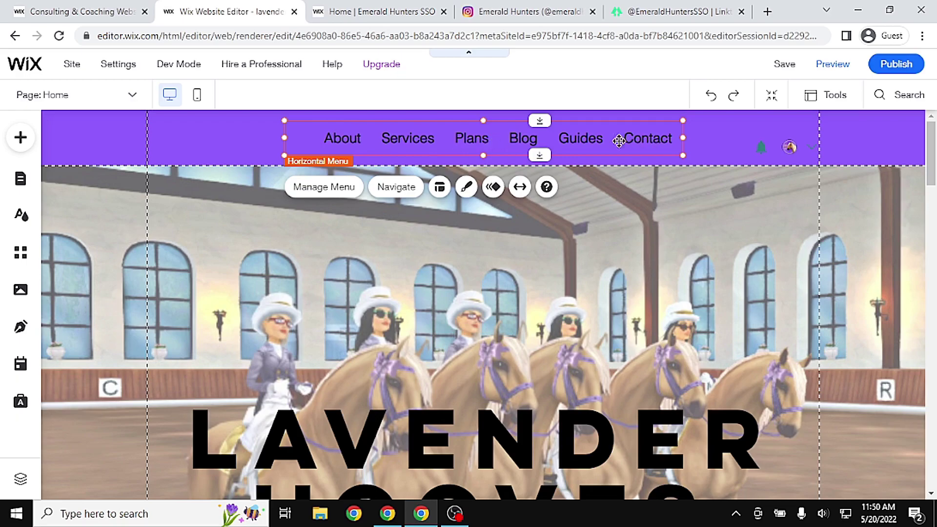
Compare against the Emerald Hunters site, then return to the editor
{"action": "left_click", "coordinate": [374, 7]}
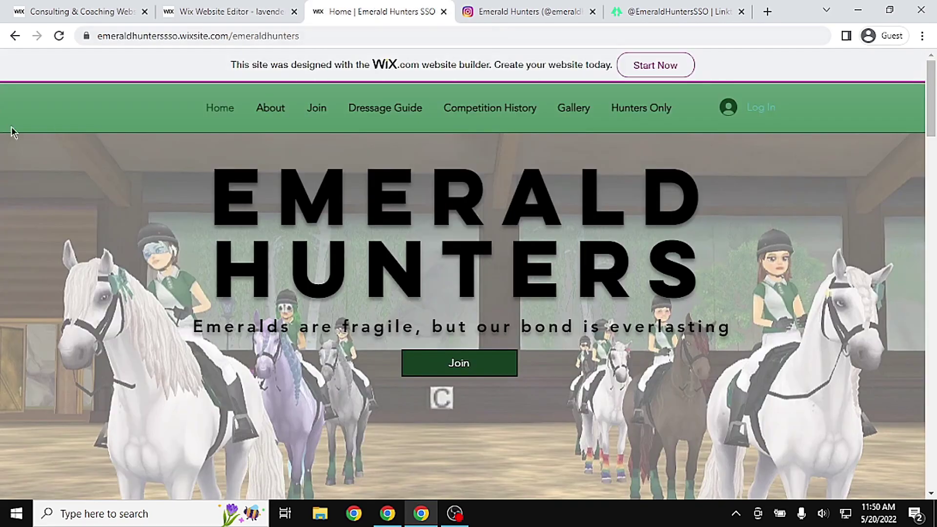
{"action": "mouse_move", "coordinate": [267, 119]}
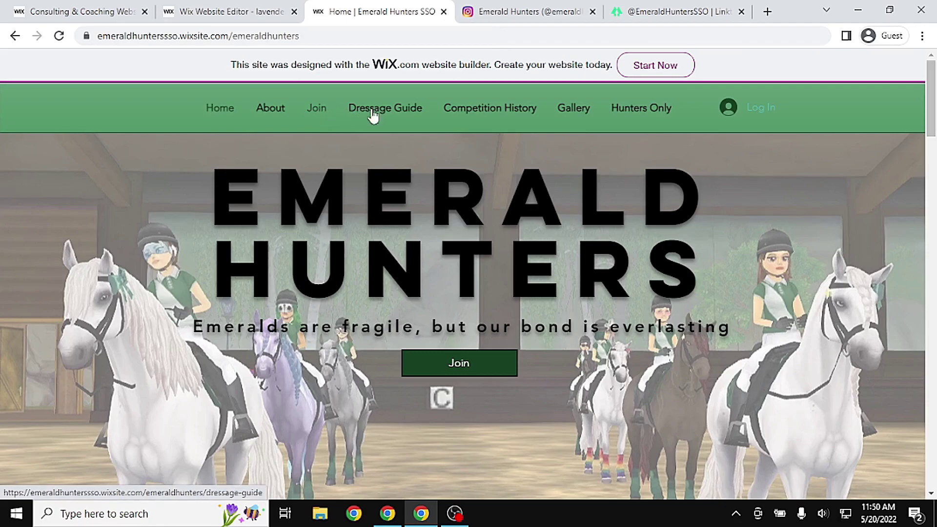
{"action": "left_click", "coordinate": [200, 11]}
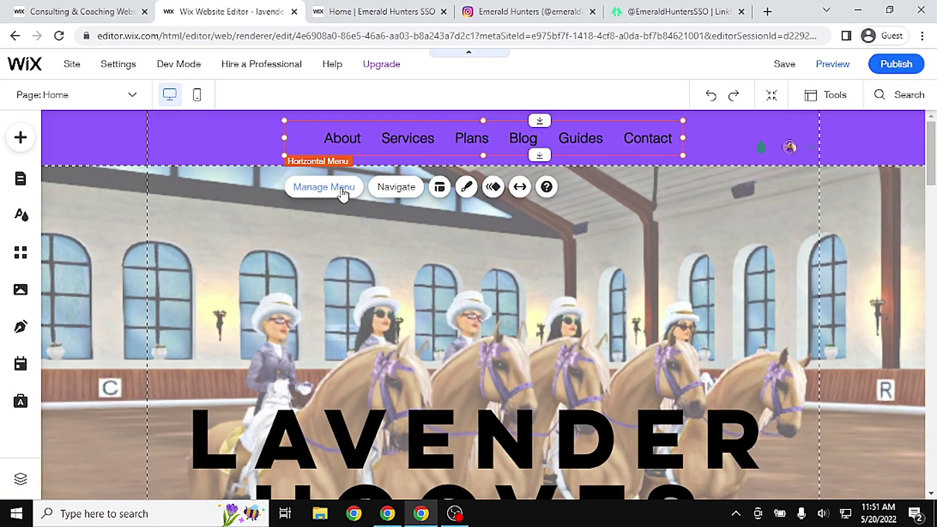
{"action": "left_click", "coordinate": [25, 186]}
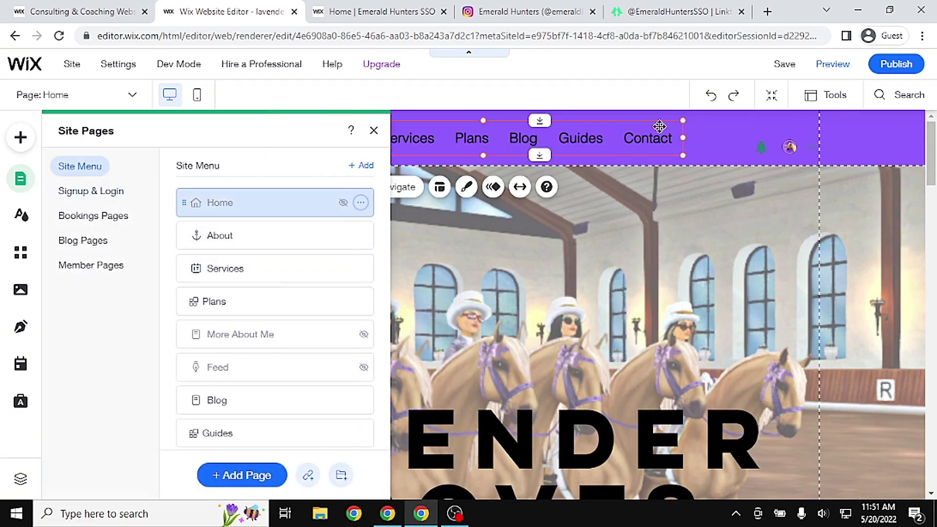
{"action": "left_click", "coordinate": [826, 66]}
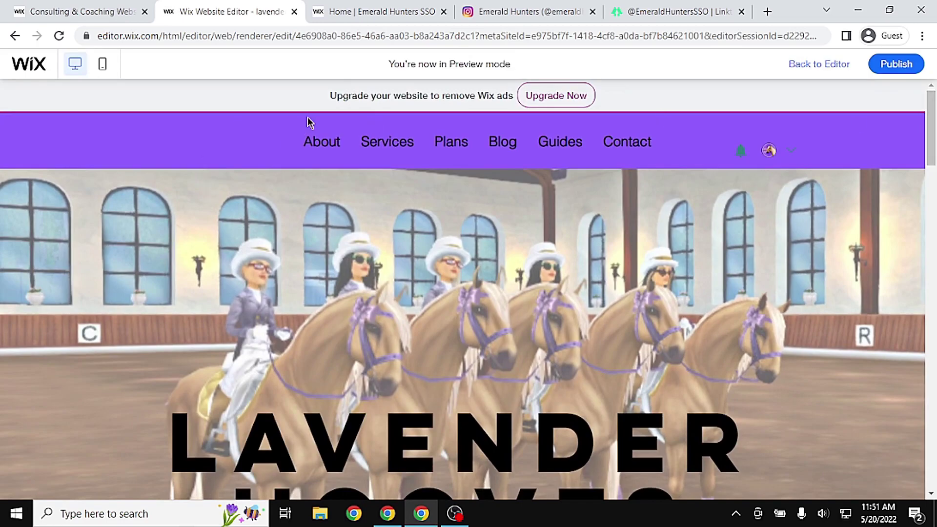
{"action": "left_click", "coordinate": [315, 142]}
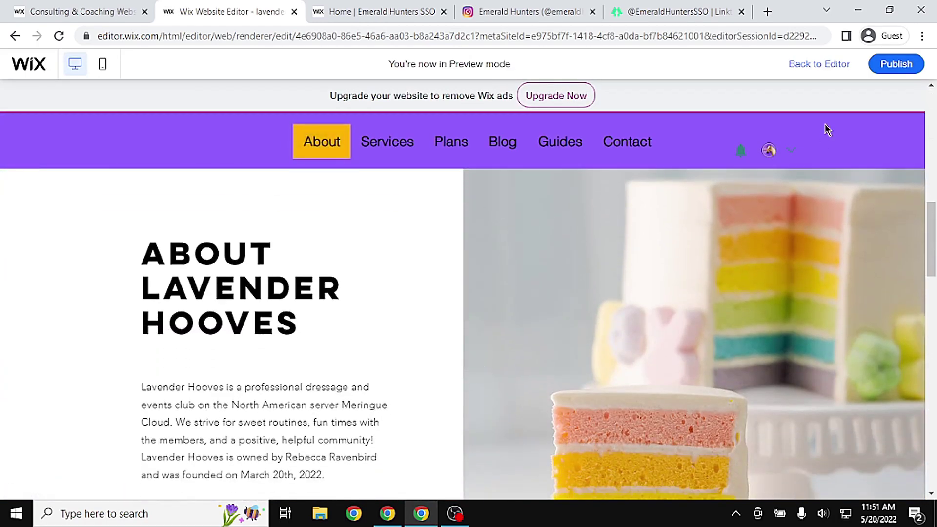
{"action": "left_click", "coordinate": [831, 64]}
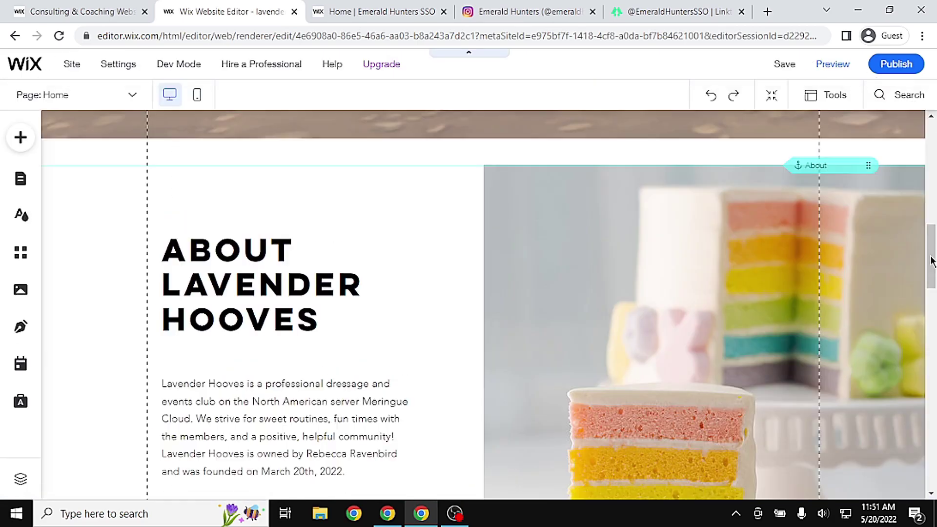
{"action": "left_click_drag", "start_coordinate": [931, 261], "coordinate": [931, 158]}
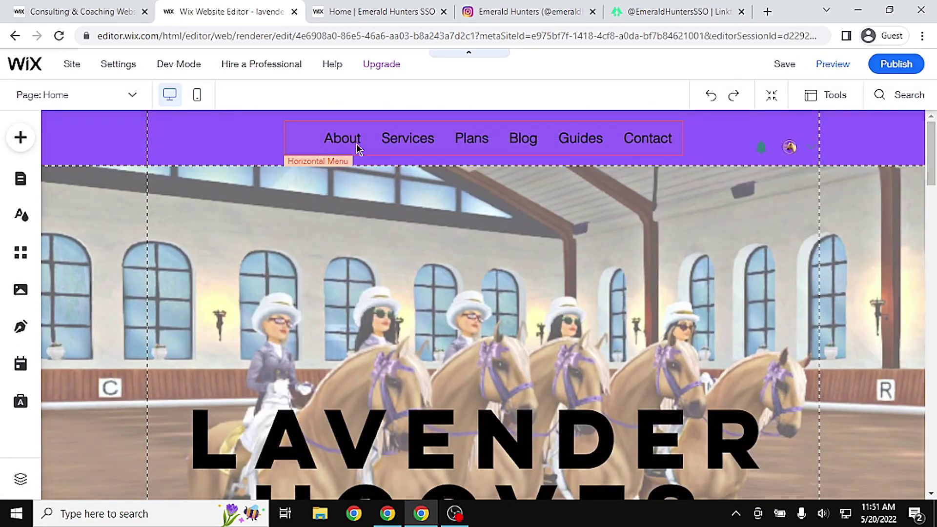
Unhide the Home page so it shows in the site menu again
{"action": "left_click", "coordinate": [20, 179]}
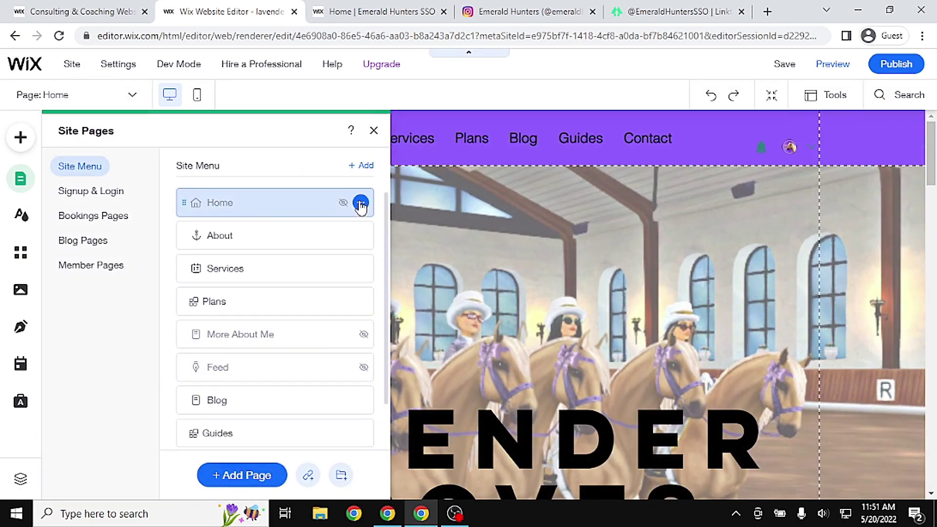
{"action": "left_click", "coordinate": [360, 204]}
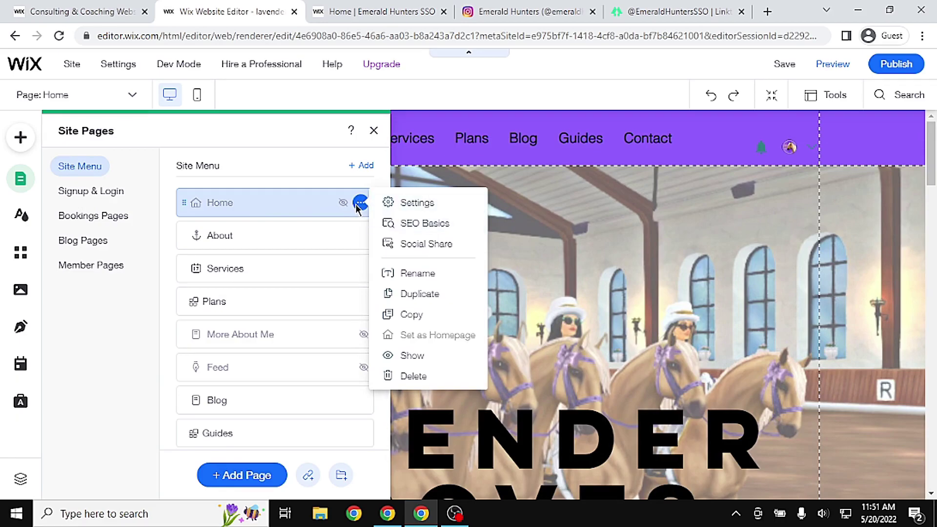
{"action": "left_click", "coordinate": [416, 356]}
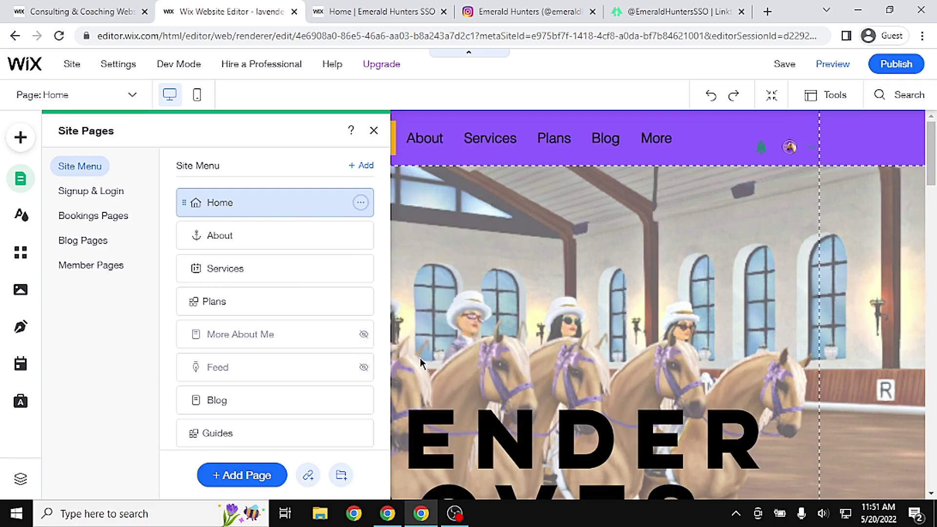
{"action": "left_click", "coordinate": [846, 297]}
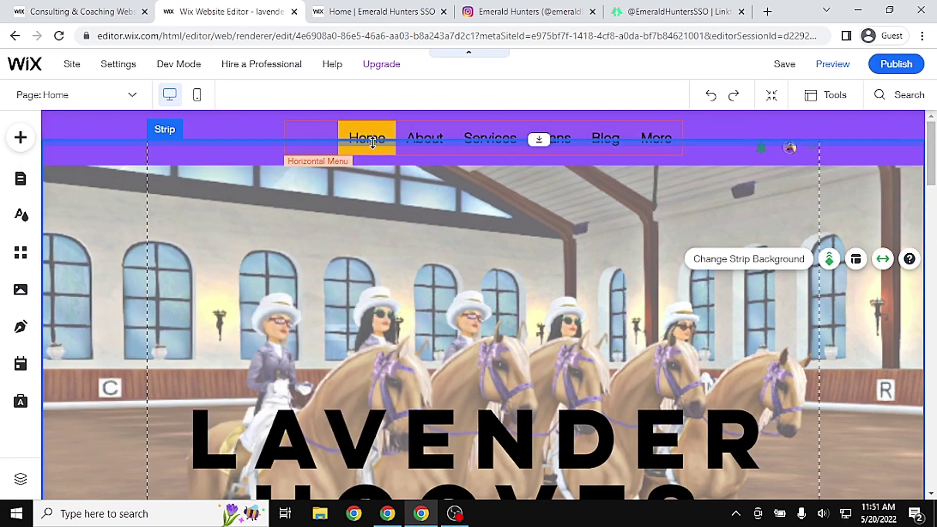
Browse the About and Services pages, checking the live Emerald Hunters site for reference
{"action": "left_click", "coordinate": [22, 180]}
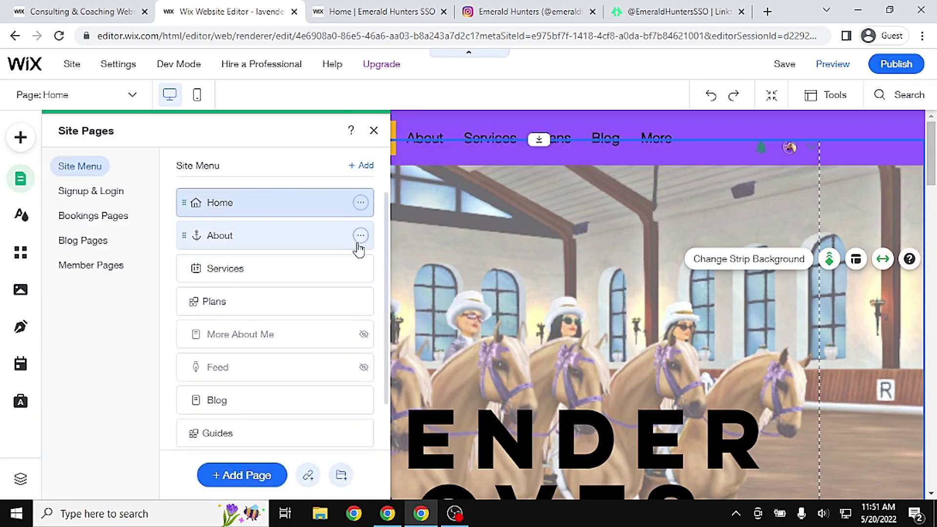
{"action": "left_click", "coordinate": [303, 240]}
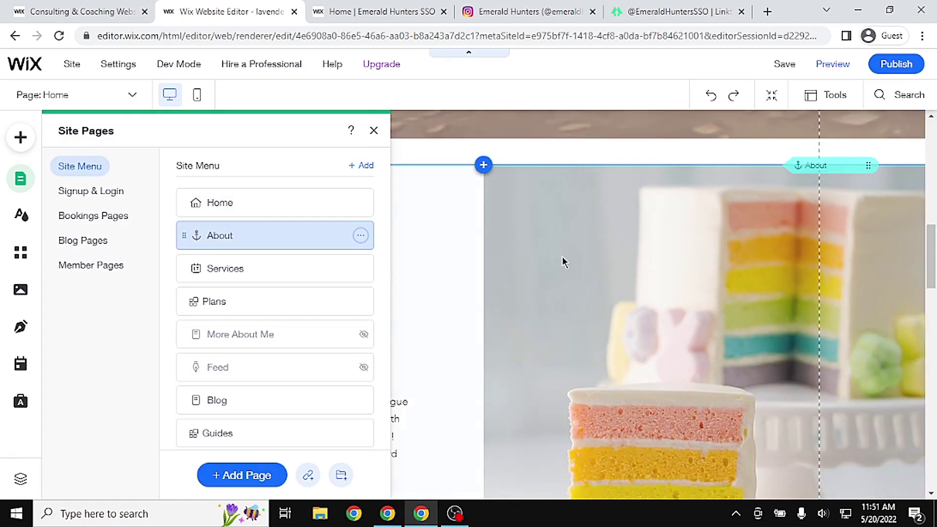
{"action": "left_click", "coordinate": [290, 269]}
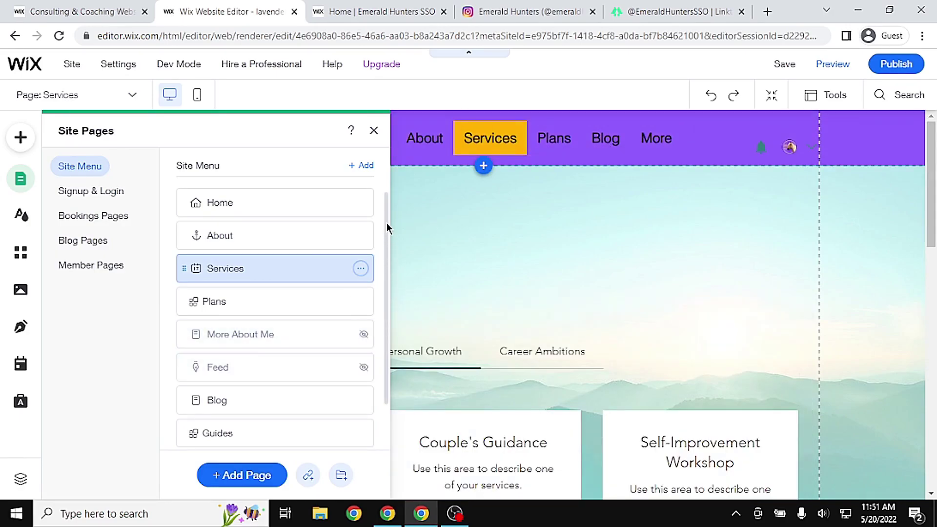
{"action": "left_click", "coordinate": [359, 7]}
{"action": "left_click", "coordinate": [221, 6]}
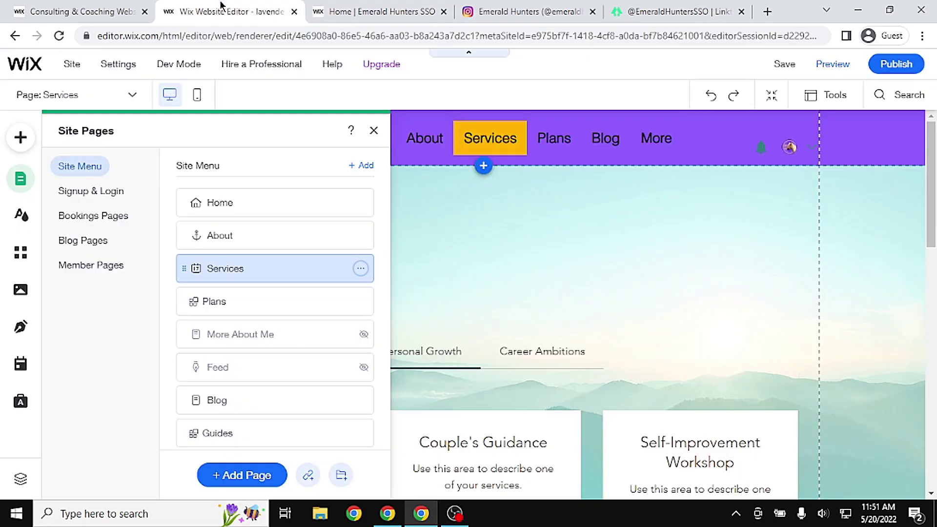
{"action": "left_click", "coordinate": [215, 235]}
{"action": "left_click", "coordinate": [234, 268]}
Rename the Services page to JOIN, then view the live Emerald Hunters site
{"action": "double_click", "coordinate": [247, 268]}
{"action": "key", "text": "Return"}
{"action": "left_click", "coordinate": [361, 270]}
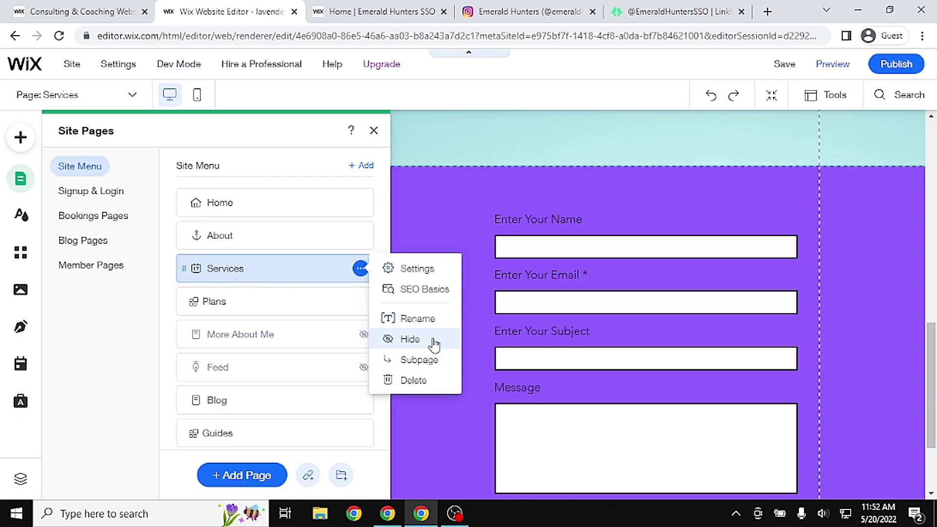
{"action": "double_click", "coordinate": [229, 267]}
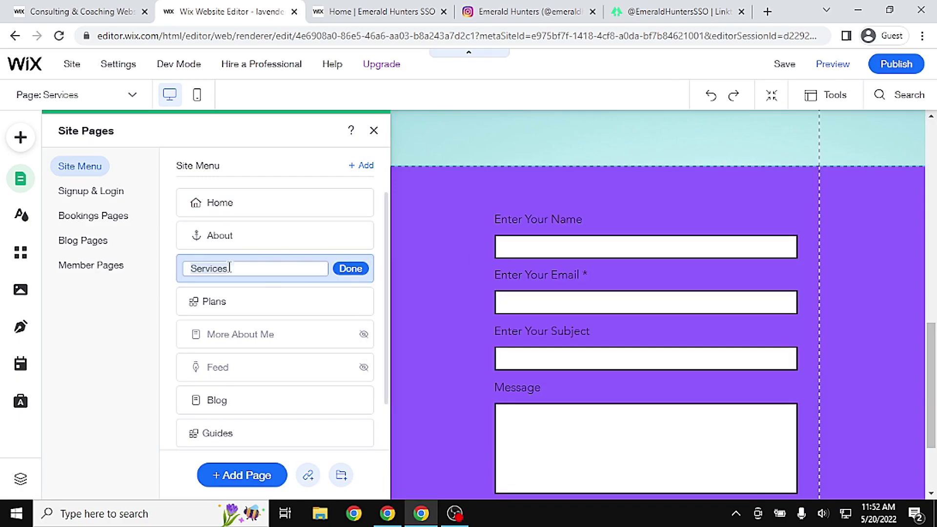
{"action": "left_click", "coordinate": [337, 272]}
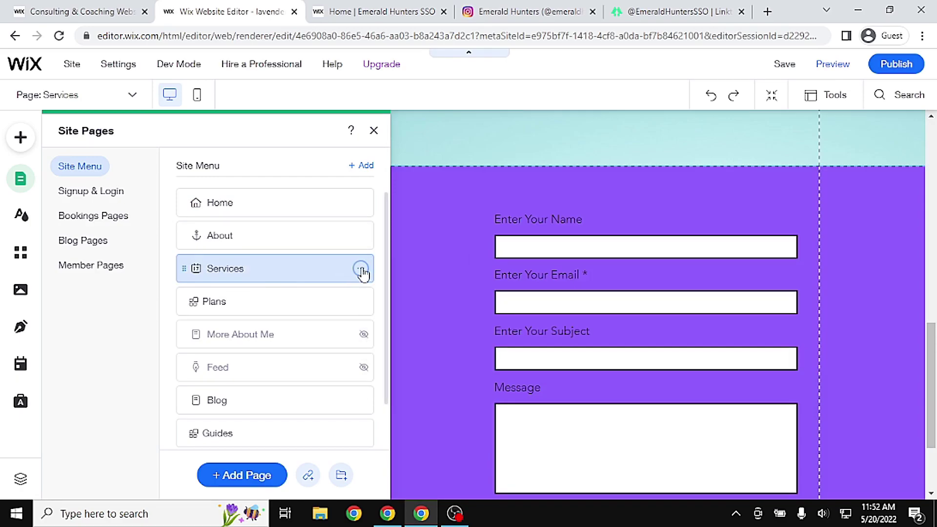
{"action": "left_click", "coordinate": [360, 270]}
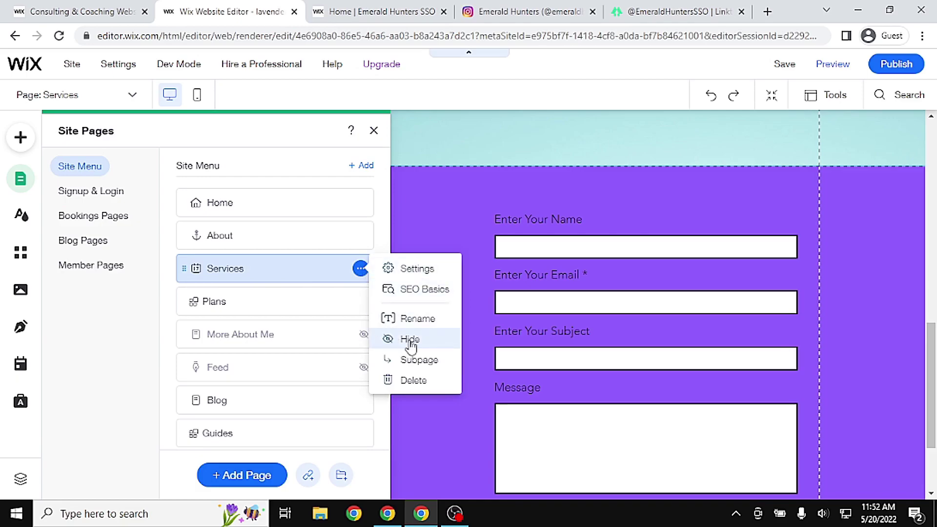
{"action": "left_click", "coordinate": [416, 320]}
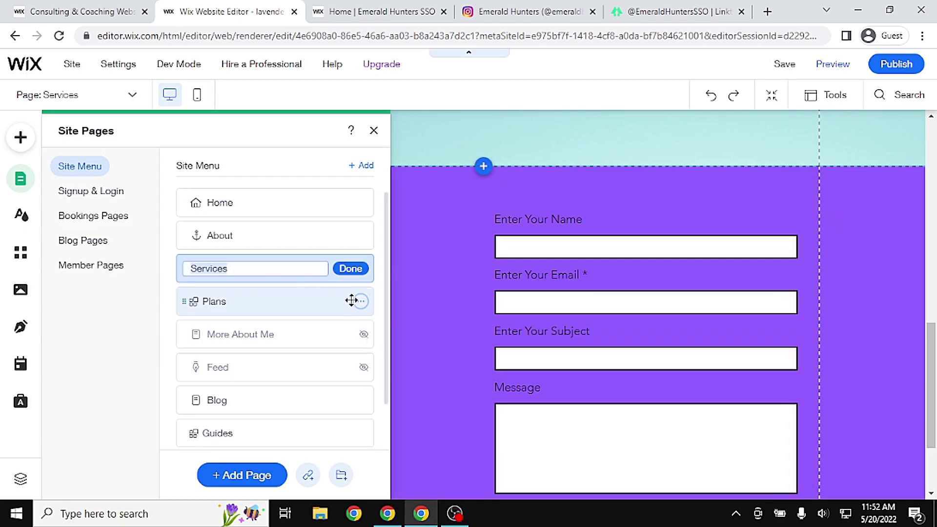
{"action": "type", "text": "JOIN"}
{"action": "key", "text": "Return"}
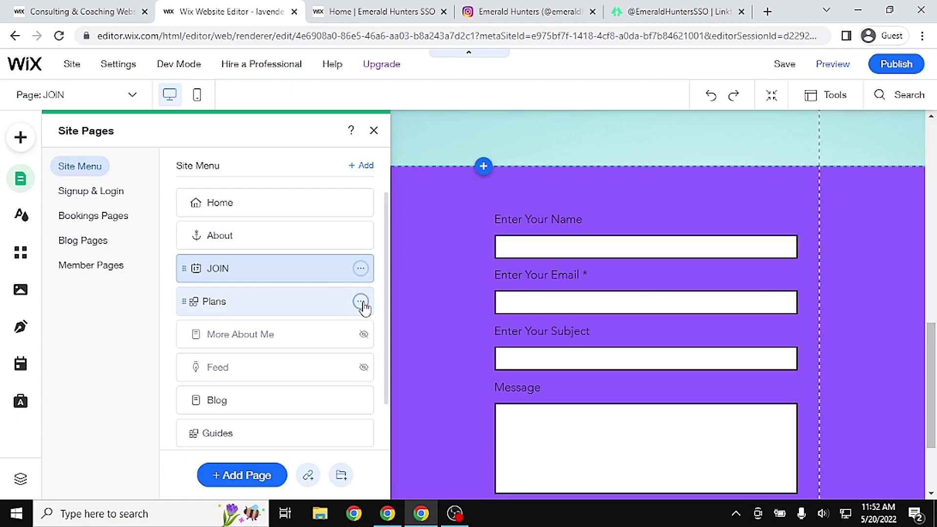
{"action": "left_click", "coordinate": [276, 295]}
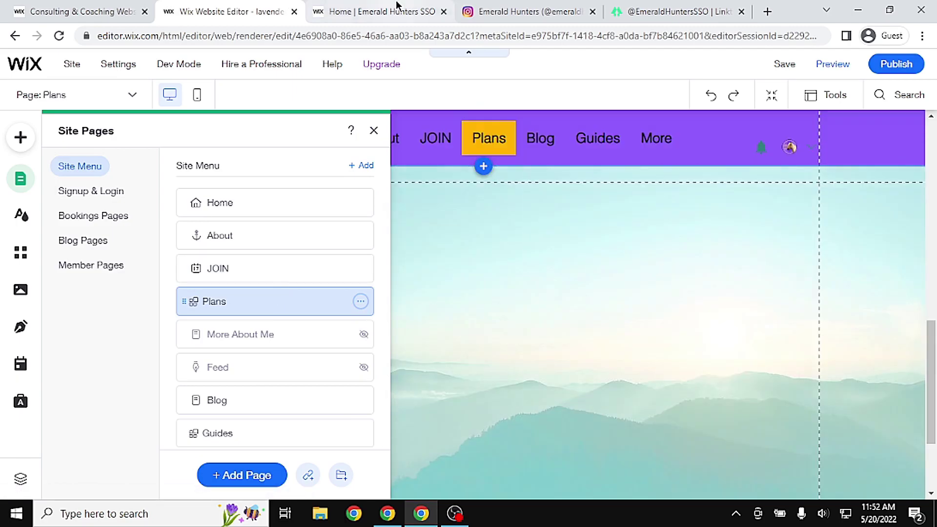
{"action": "left_click", "coordinate": [399, 6]}
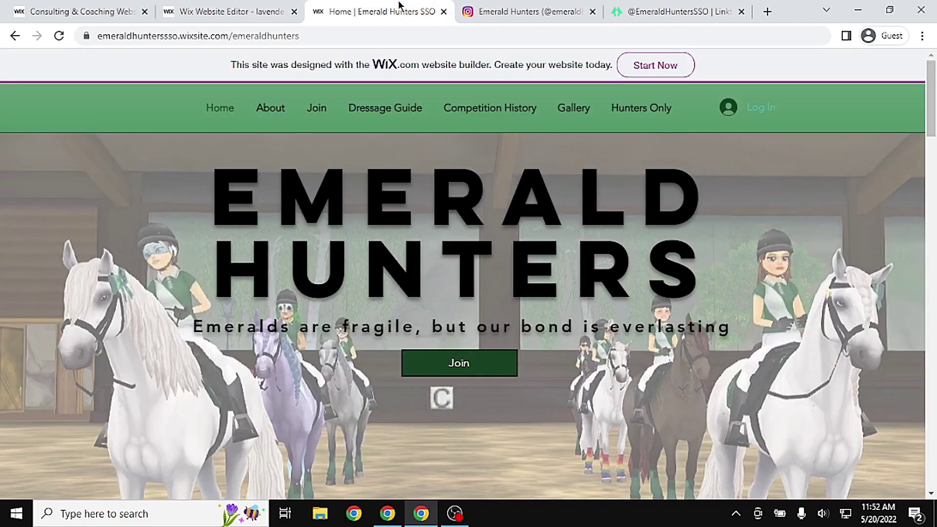
Rename the Plans page to COMPETITION HISTORY
{"action": "left_click", "coordinate": [226, 6]}
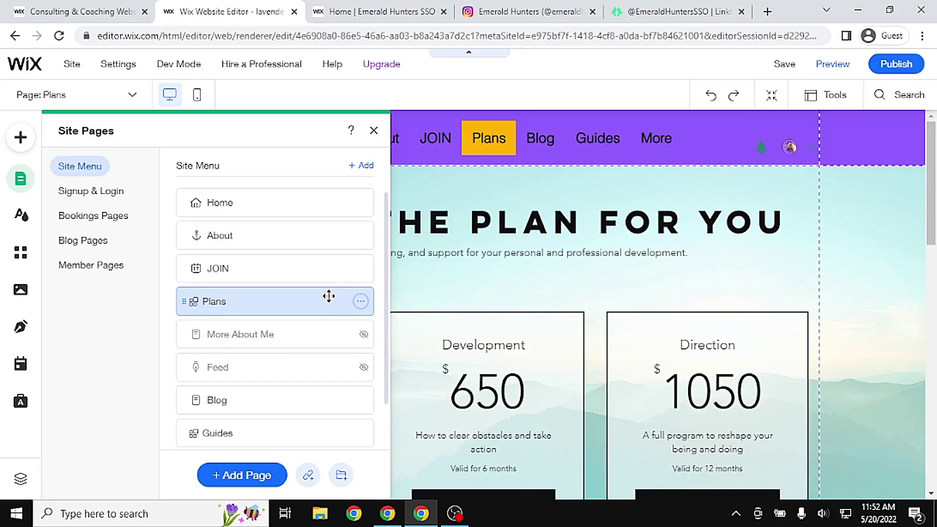
{"action": "double_click", "coordinate": [243, 301]}
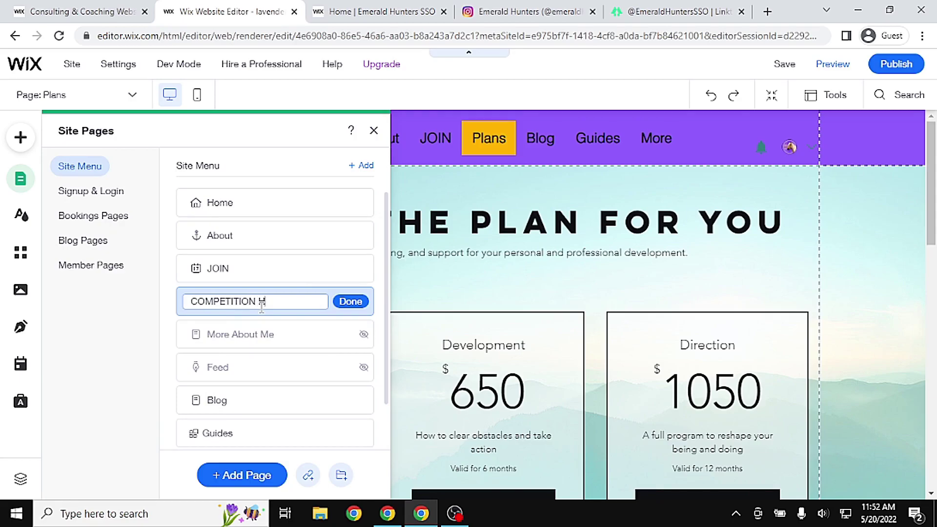
{"action": "type", "text": "COMPETITION HISTORY"}
{"action": "key", "text": "Return"}
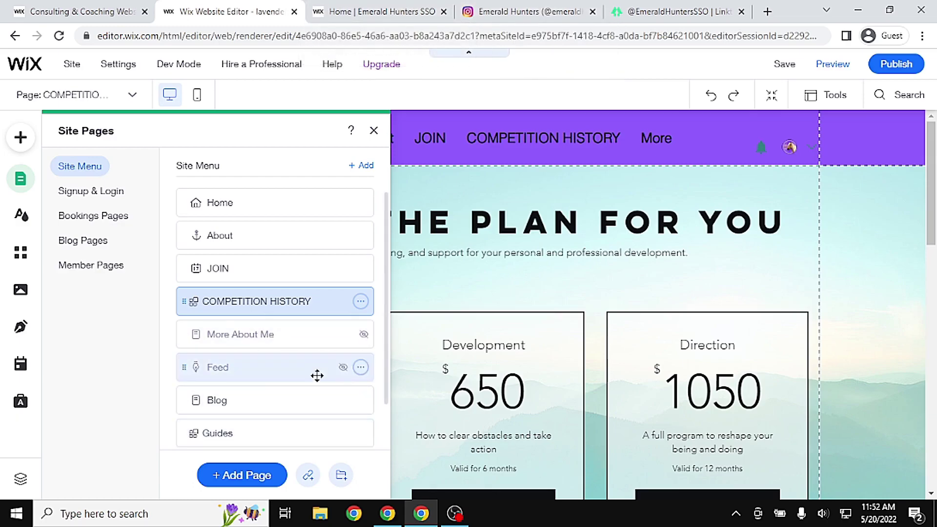
Rename the Blog page to GALLERY
{"action": "left_click", "coordinate": [345, 391]}
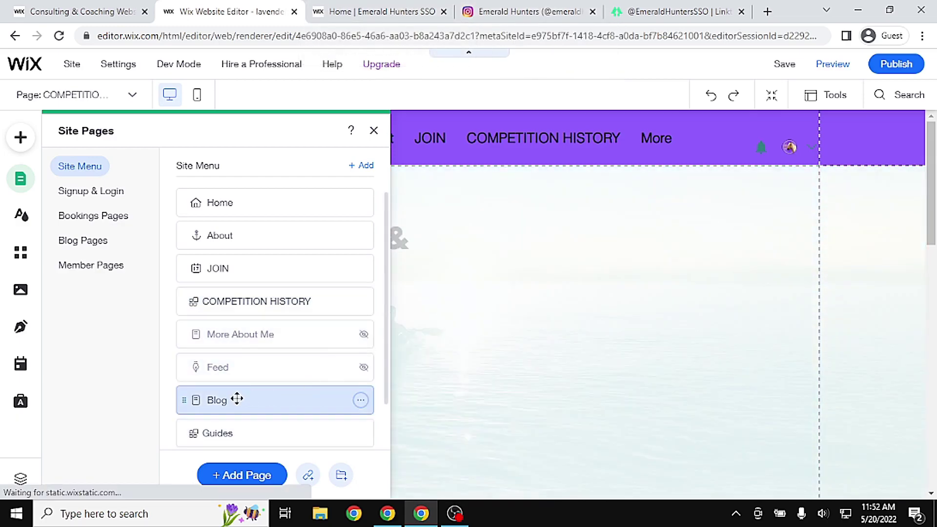
{"action": "double_click", "coordinate": [237, 399]}
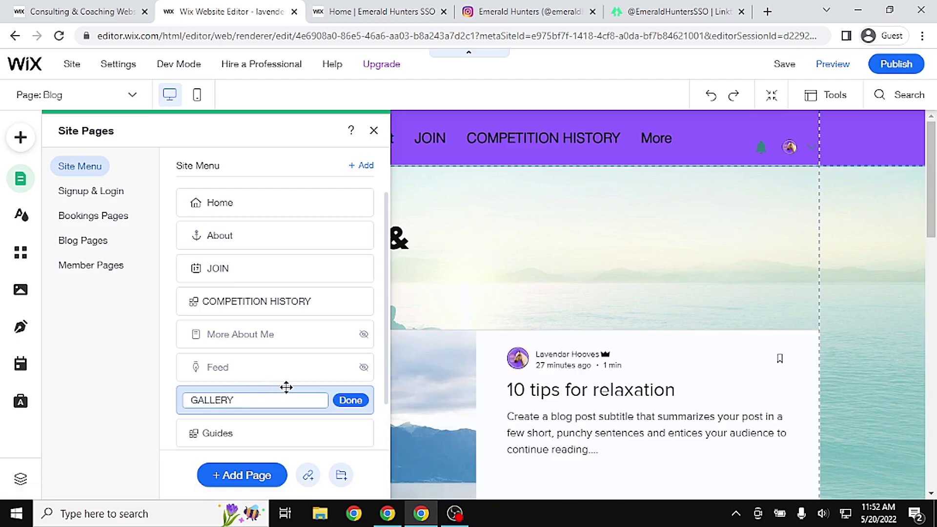
{"action": "type", "text": "GALLERY"}
{"action": "left_click", "coordinate": [356, 402]}
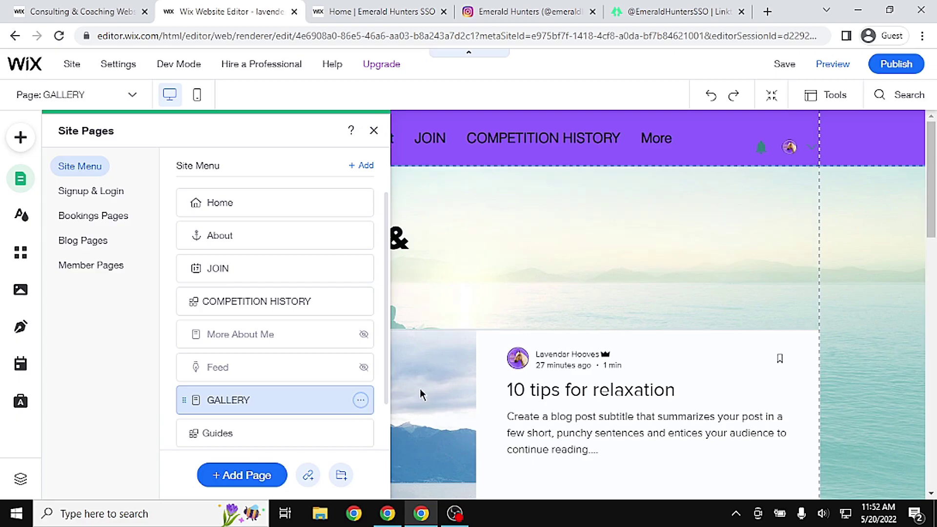
{"action": "left_click_drag", "start_coordinate": [385, 272], "coordinate": [383, 340]}
Remove the Contact menu entry and delete the Guides page
{"action": "left_click", "coordinate": [265, 418]}
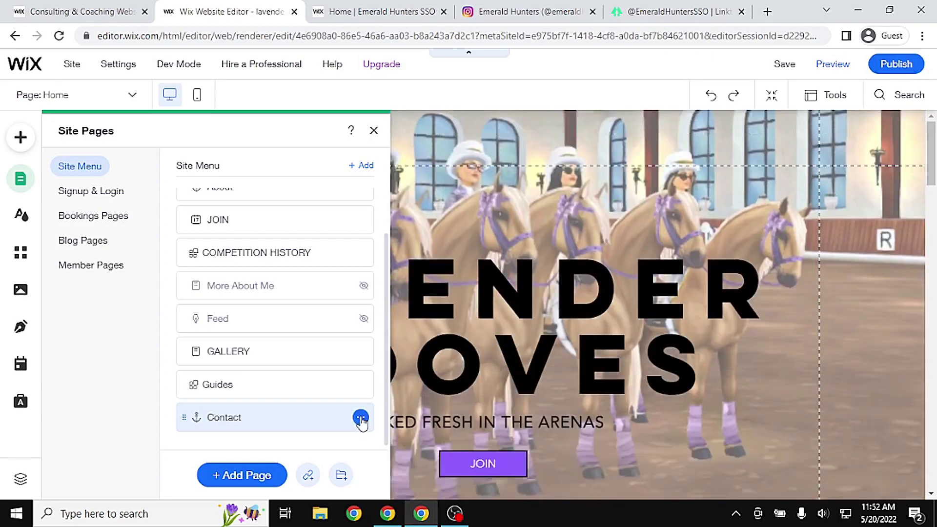
{"action": "left_click", "coordinate": [360, 417]}
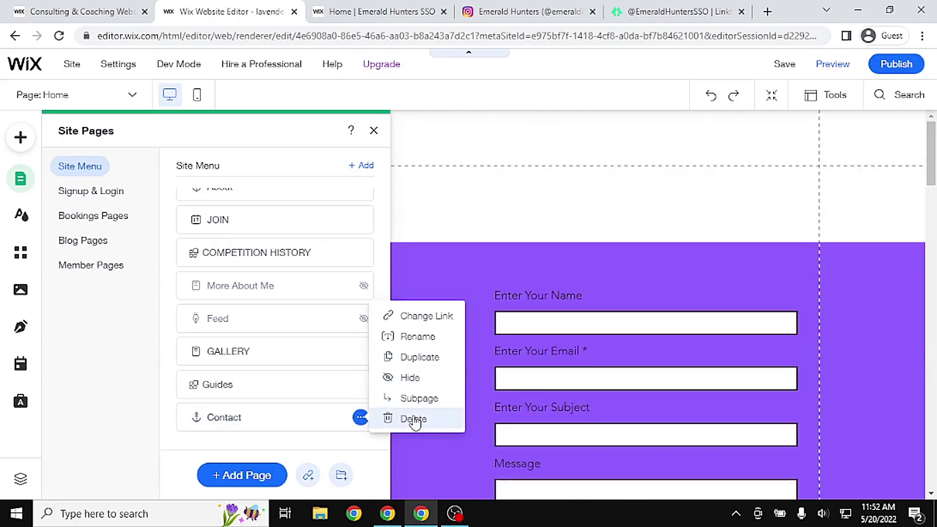
{"action": "left_click", "coordinate": [362, 417]}
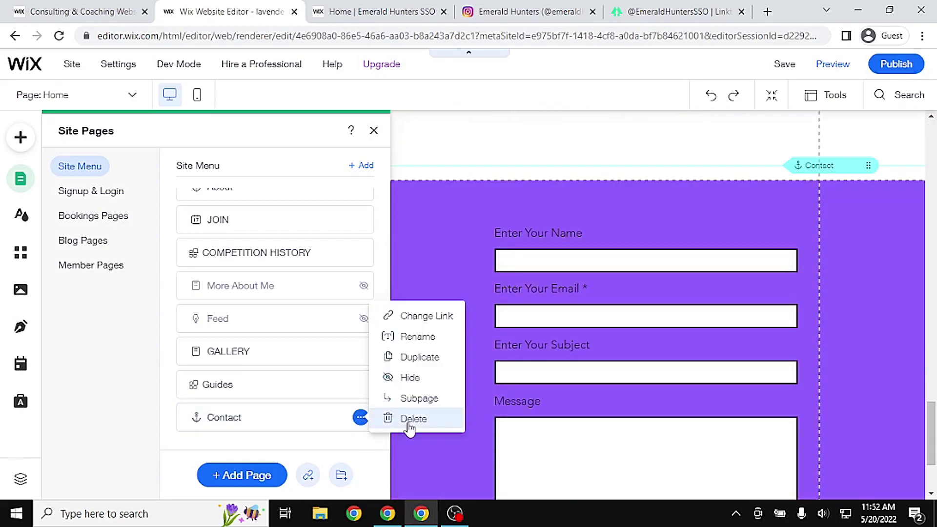
{"action": "left_click", "coordinate": [409, 420]}
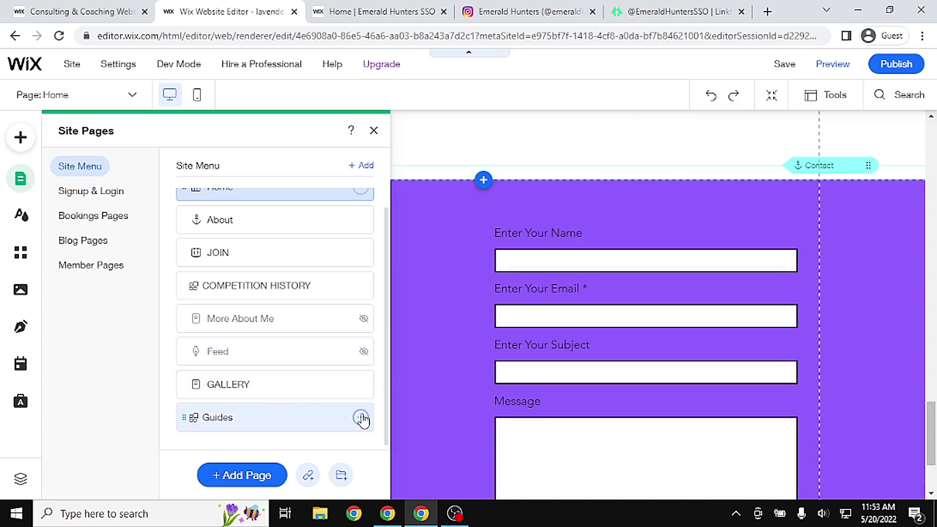
{"action": "left_click", "coordinate": [361, 417]}
{"action": "left_click", "coordinate": [409, 420]}
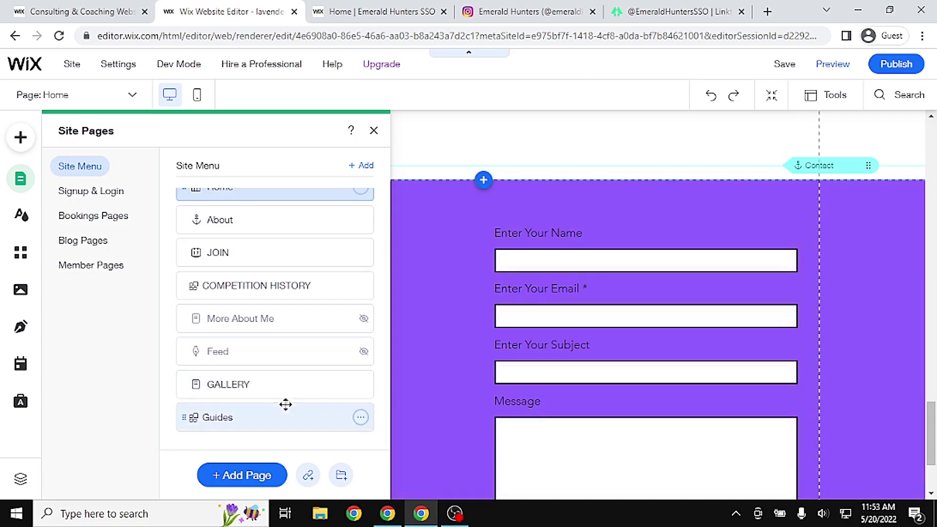
{"action": "left_click", "coordinate": [633, 331]}
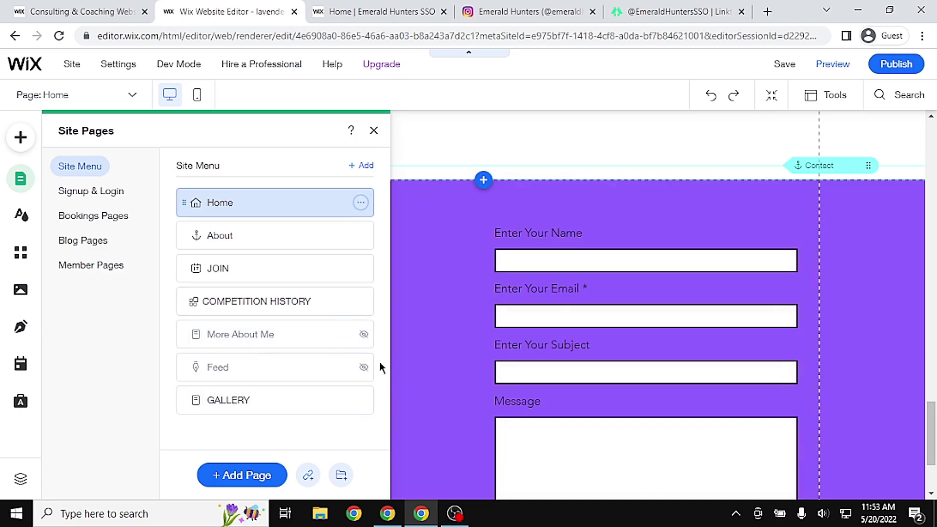
Delete the Feed page with its blog app and the More About Me page
{"action": "left_click", "coordinate": [360, 367]}
{"action": "left_click", "coordinate": [440, 328]}
{"action": "left_click", "coordinate": [615, 337]}
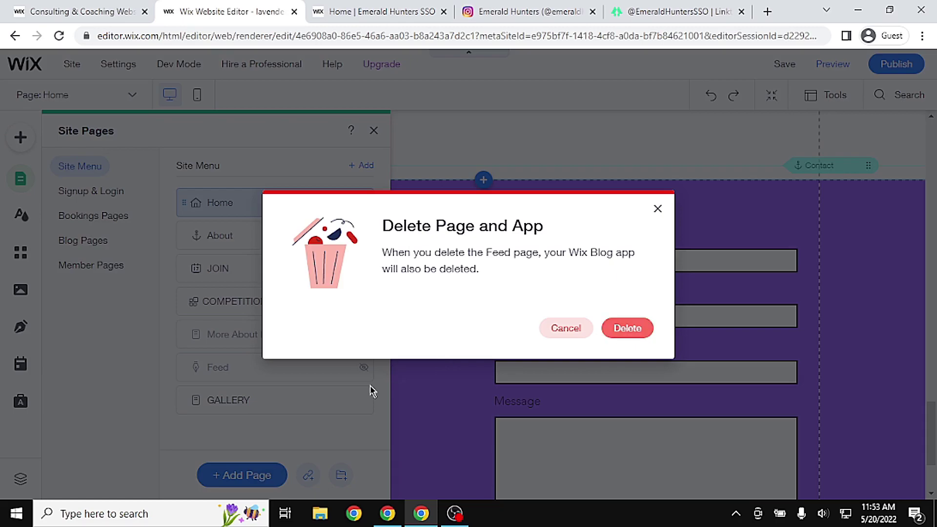
{"action": "left_click", "coordinate": [361, 334]}
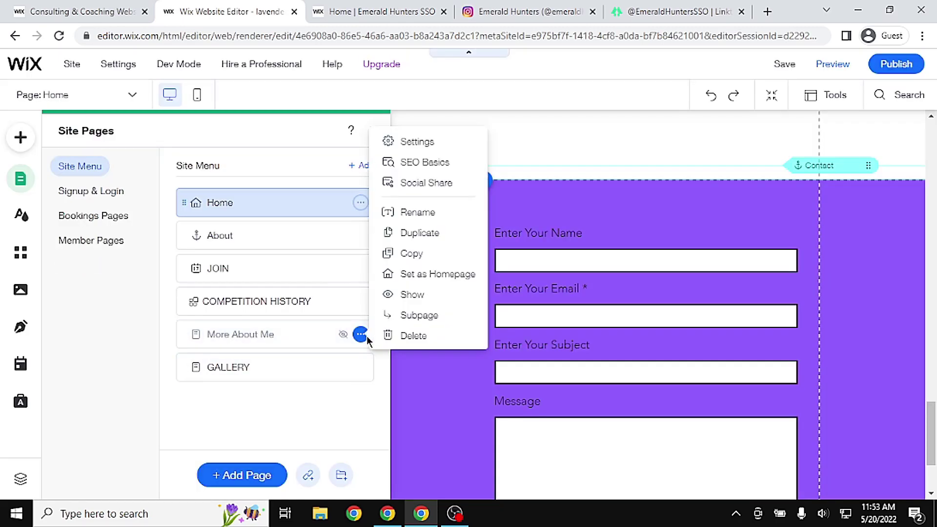
{"action": "left_click", "coordinate": [451, 336]}
{"action": "left_click", "coordinate": [613, 336]}
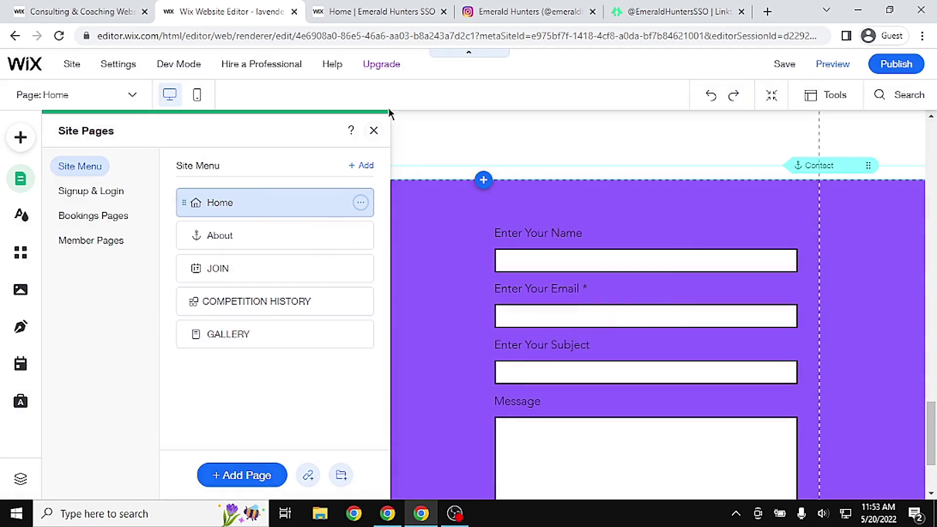
{"action": "left_click", "coordinate": [375, 130]}
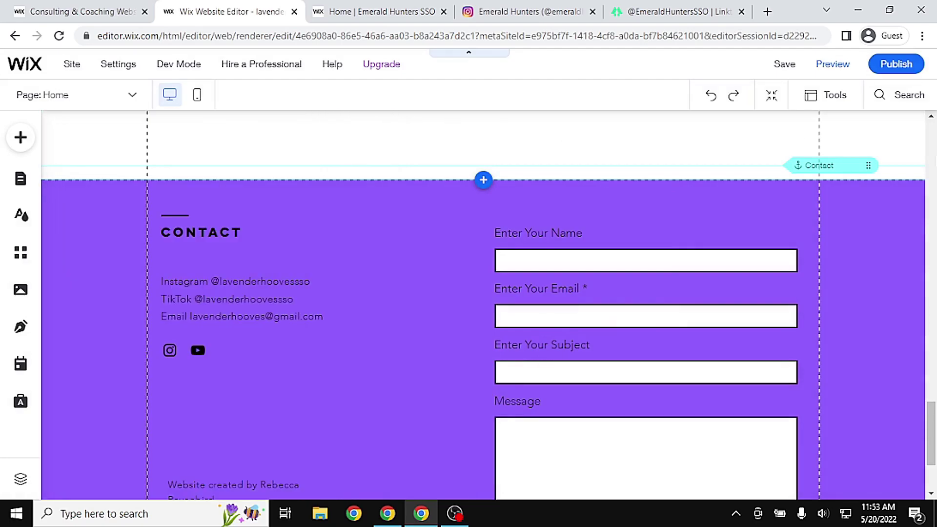
Widen the Horizontal Menu leftward so GALLERY fits instead of More
{"action": "scroll", "coordinate": [927, 389], "scroll_direction": "up", "scroll_amount": 5}
{"action": "scroll", "coordinate": [927, 389], "scroll_direction": "up", "scroll_amount": 10}
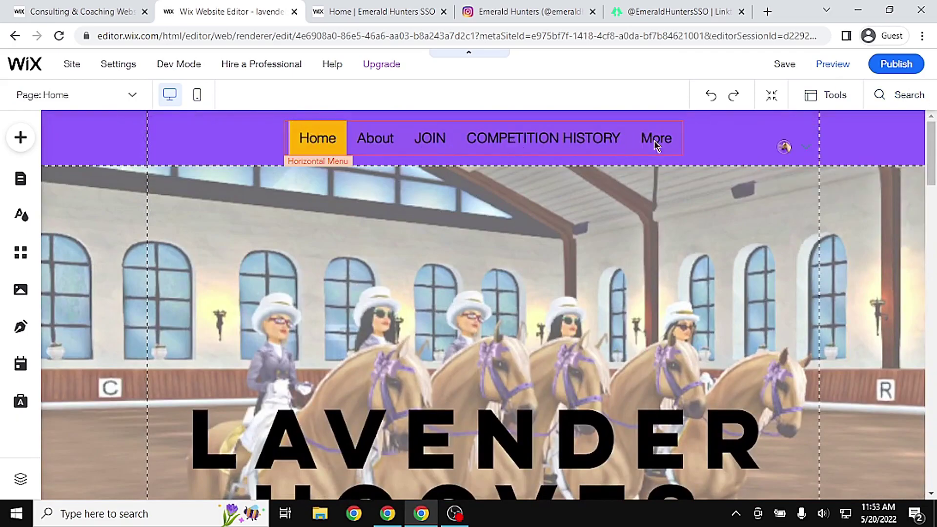
{"action": "left_click", "coordinate": [343, 143]}
{"action": "left_click_drag", "start_coordinate": [284, 137], "coordinate": [223, 134]}
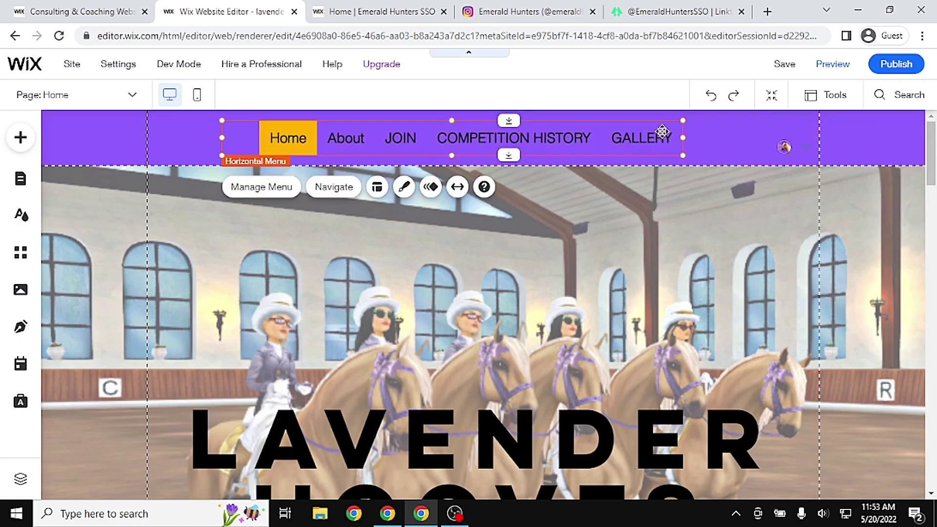
Rename the Home page to HOME in Site Pages
{"action": "left_click", "coordinate": [20, 178]}
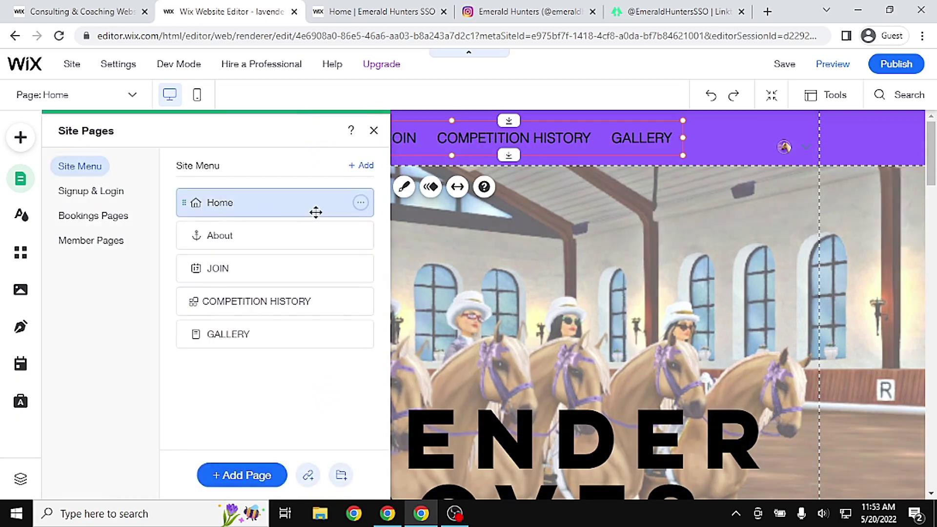
{"action": "double_click", "coordinate": [247, 206]}
{"action": "type", "text": "Home"}
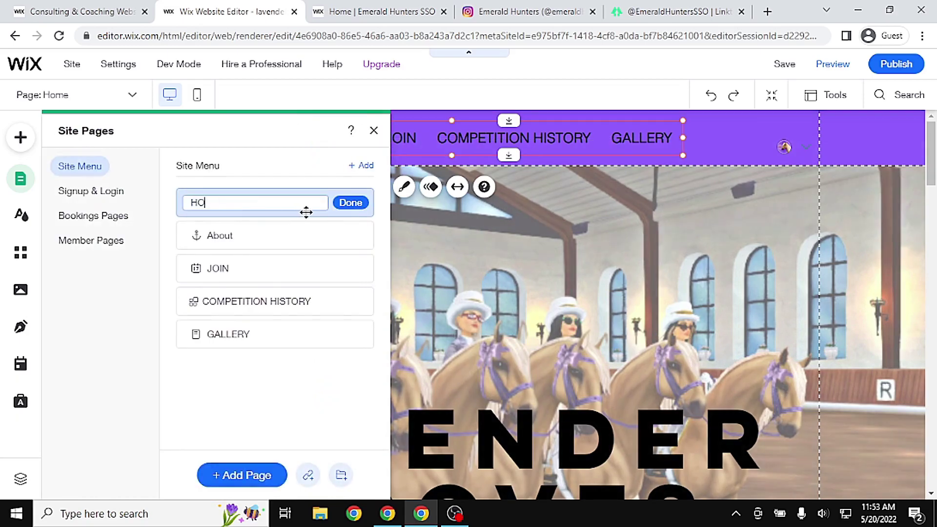
{"action": "key", "text": "Return"}
Rename the About menu item to ABOUT
{"action": "double_click", "coordinate": [223, 236]}
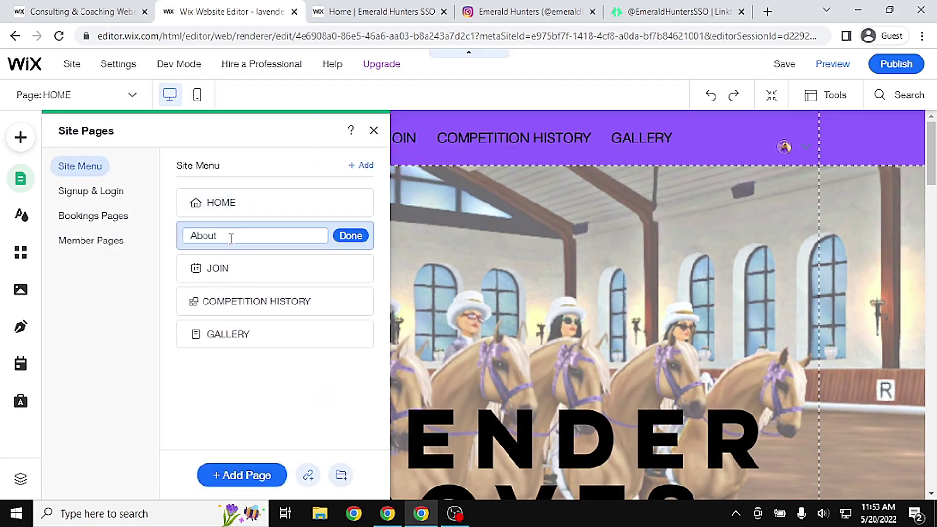
{"action": "type", "text": "A"}
{"action": "key", "text": "Return"}
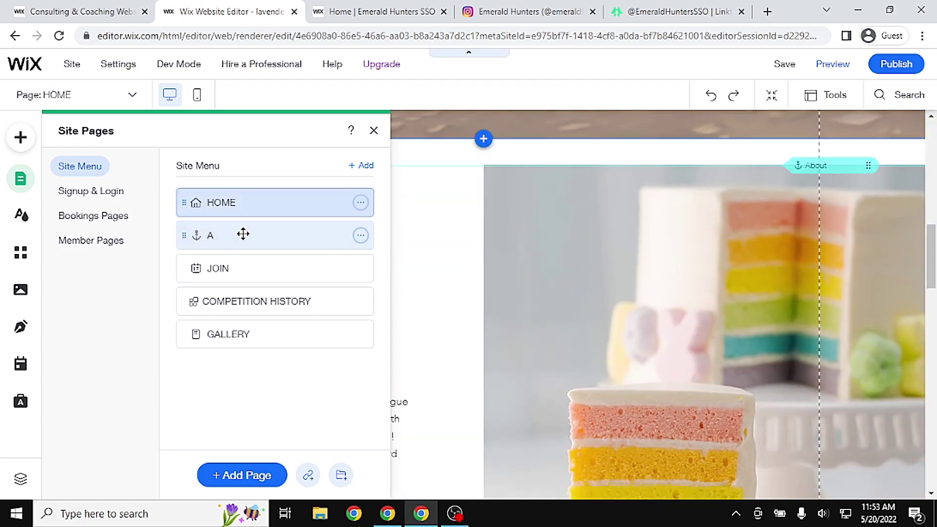
{"action": "double_click", "coordinate": [257, 238]}
{"action": "key", "text": "Return"}
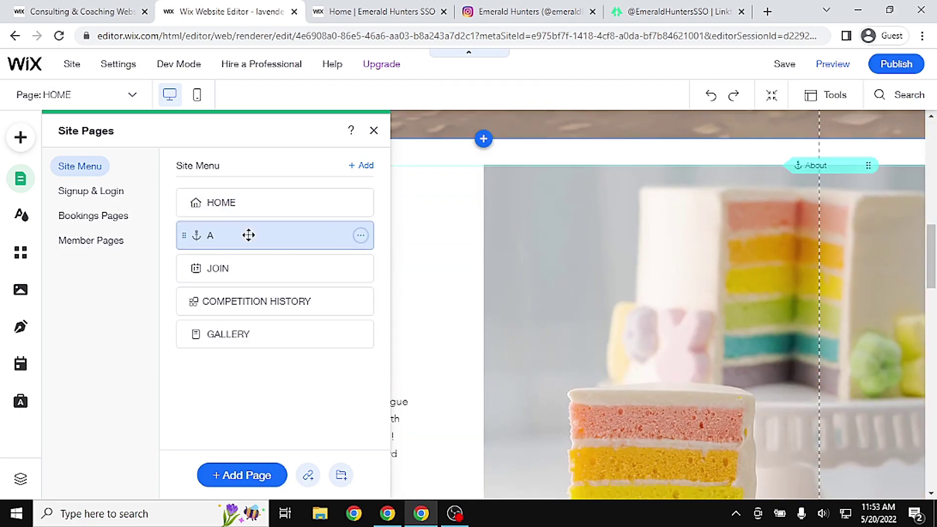
{"action": "left_click", "coordinate": [361, 236]}
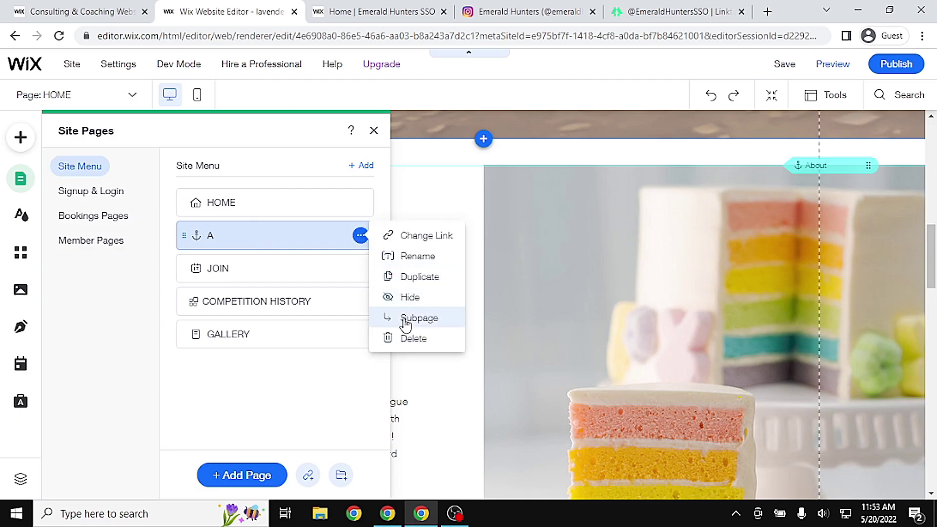
{"action": "left_click", "coordinate": [427, 257]}
{"action": "type", "text": "BOUT"}
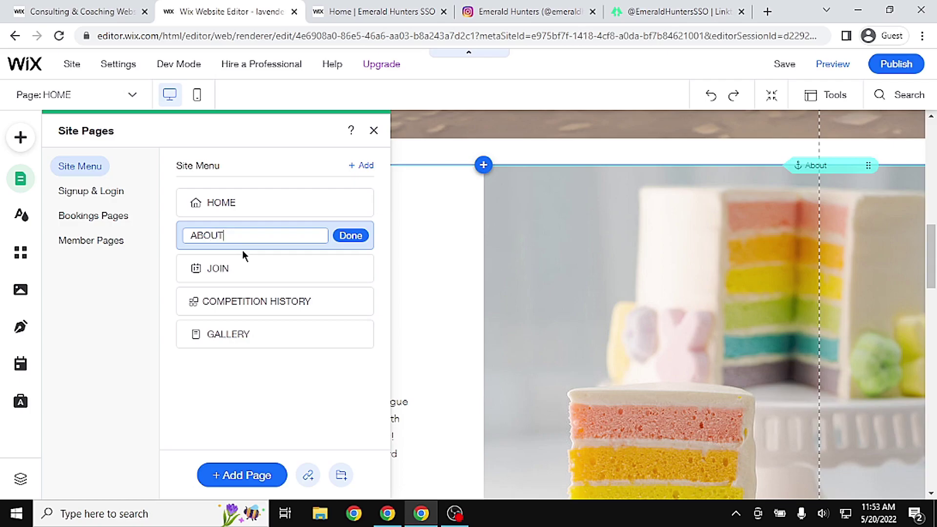
{"action": "key", "text": "Return"}
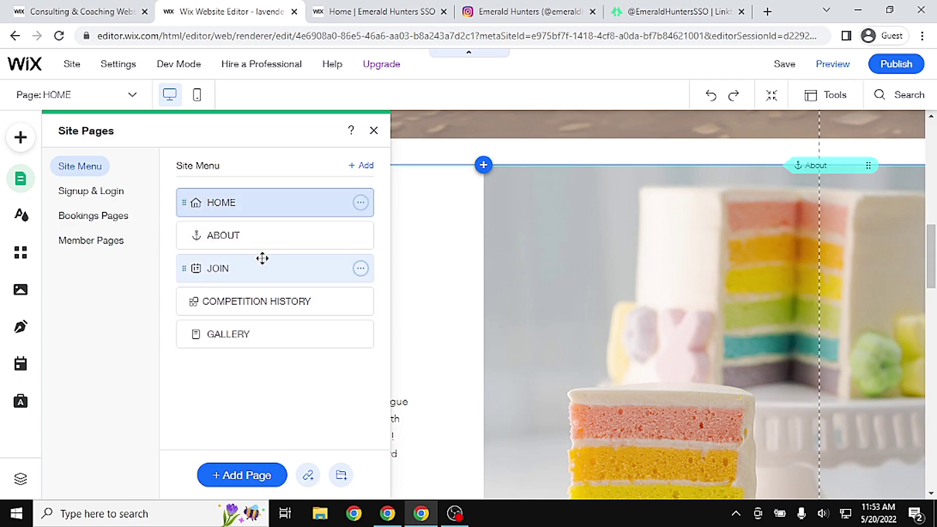
Nudge the login icon upward within the purple header and preview the site
{"action": "left_click", "coordinate": [372, 131]}
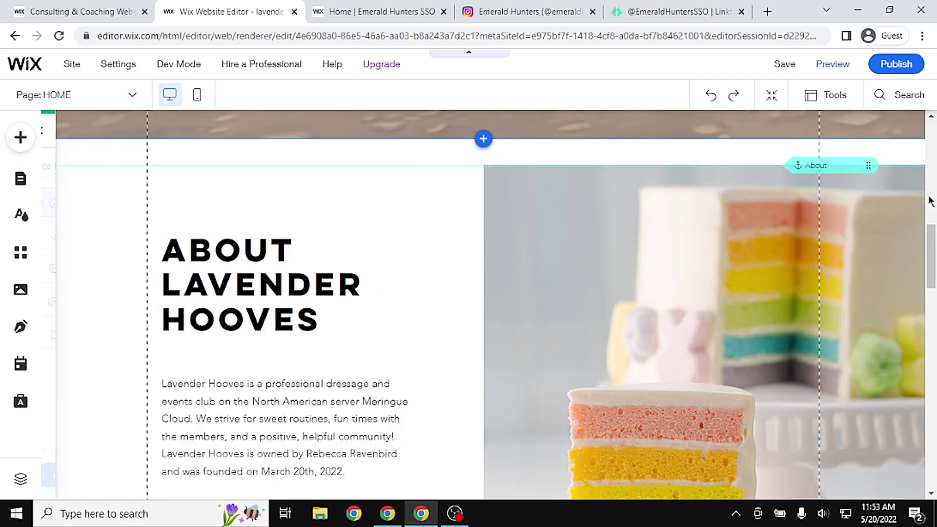
{"action": "scroll", "coordinate": [483, 303], "scroll_direction": "up", "scroll_amount": 10}
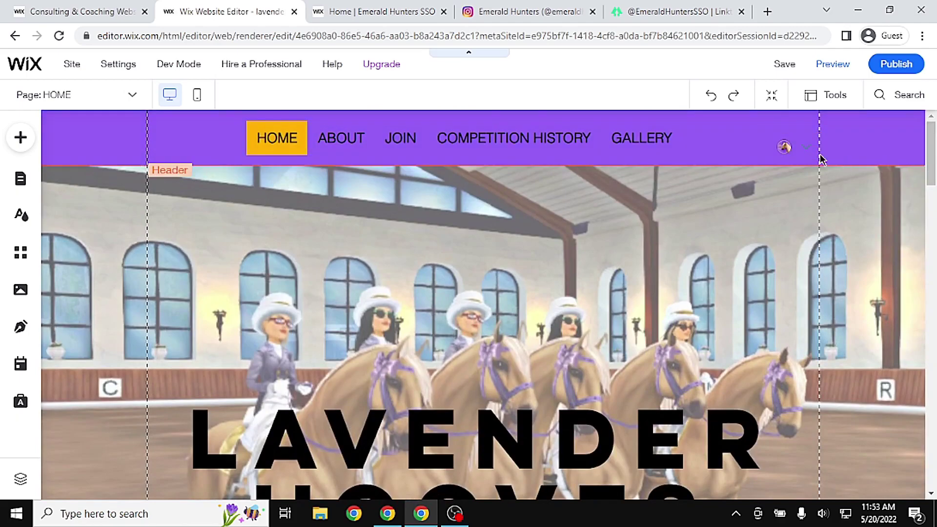
{"action": "left_click", "coordinate": [785, 147]}
{"action": "left_click_drag", "start_coordinate": [785, 147], "coordinate": [783, 137]}
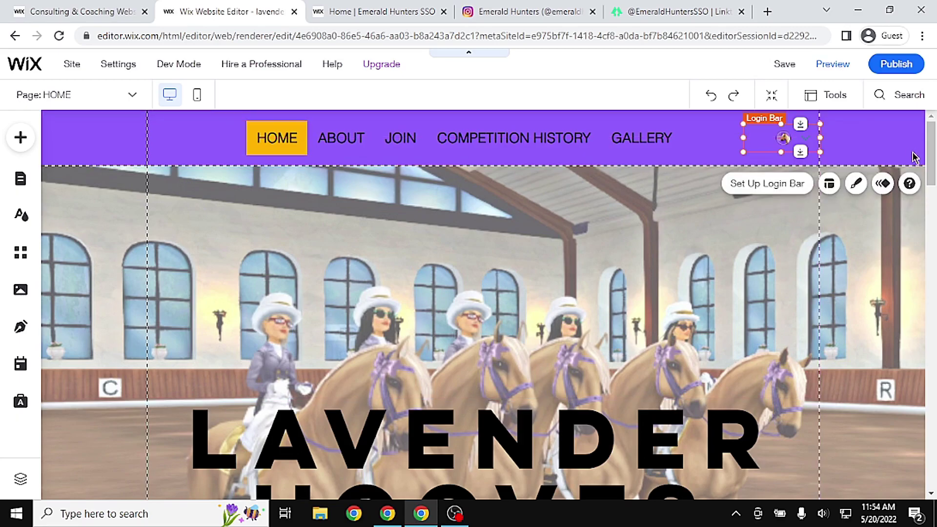
{"action": "left_click", "coordinate": [654, 271]}
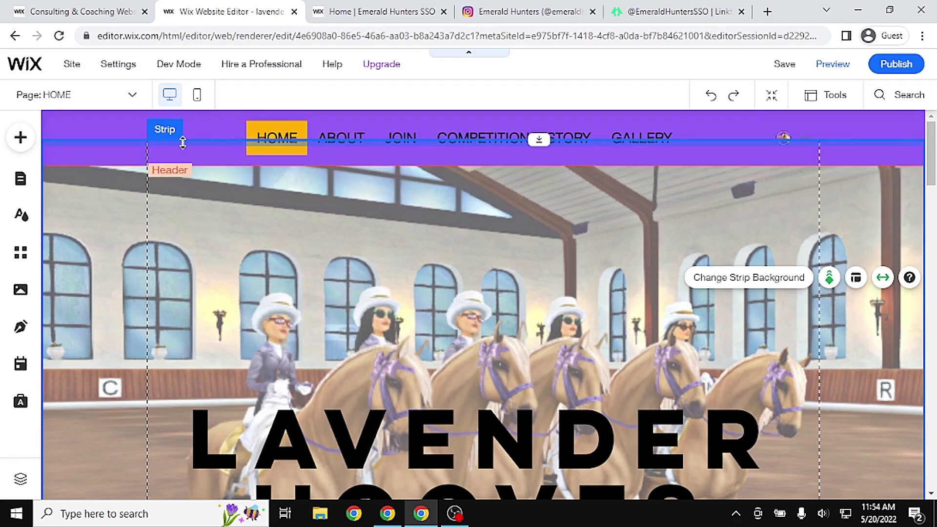
{"action": "left_click", "coordinate": [835, 65]}
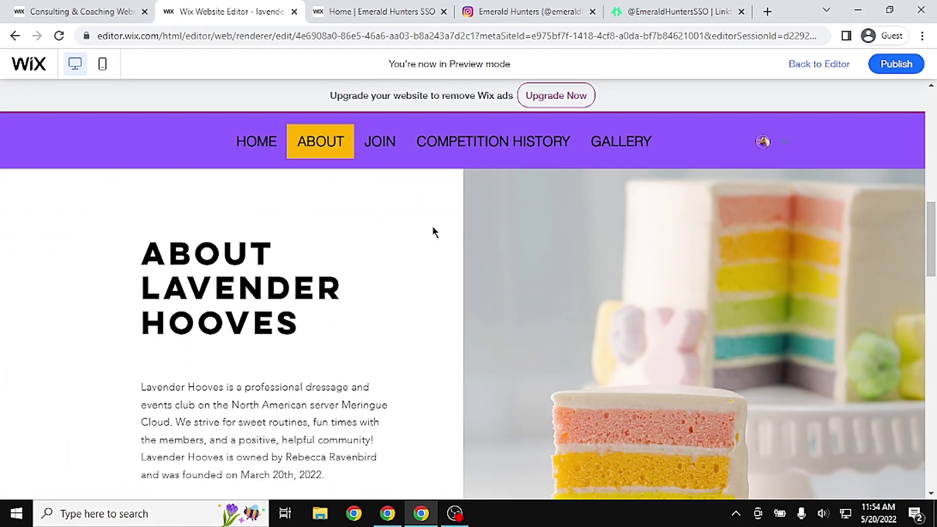
View the Emerald Hunters About page for comparison, then return to the Lavender Hooves preview
{"action": "left_click", "coordinate": [370, 9]}
{"action": "left_click", "coordinate": [277, 115]}
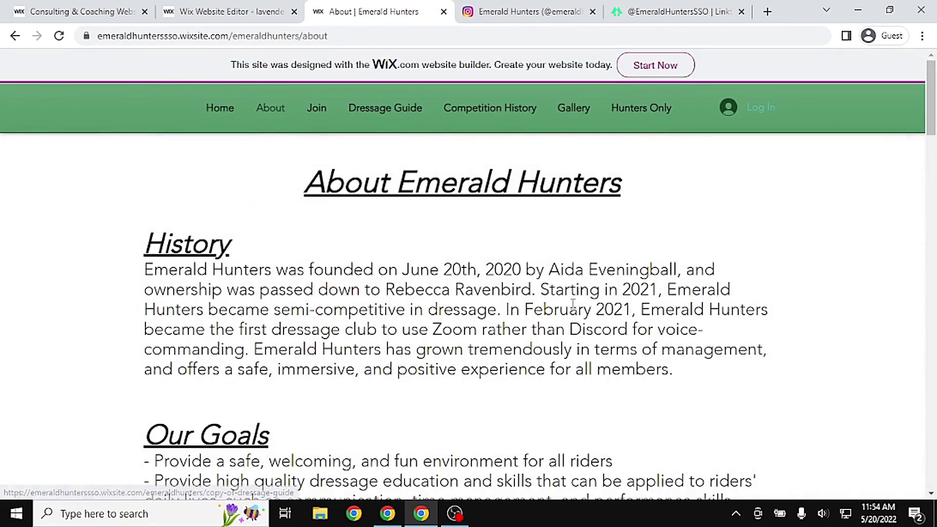
{"action": "left_click", "coordinate": [226, 6]}
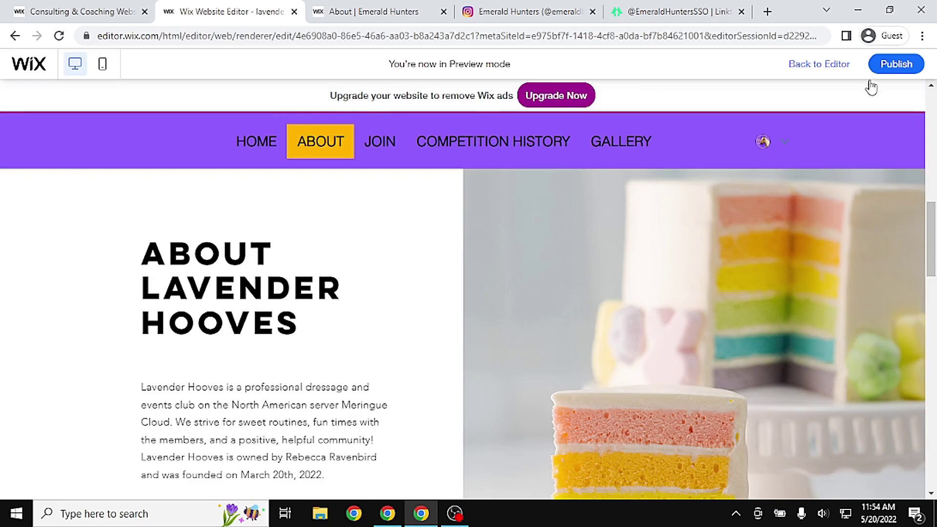
Exit preview and select ABOUT in the site pages list
{"action": "left_click", "coordinate": [794, 79]}
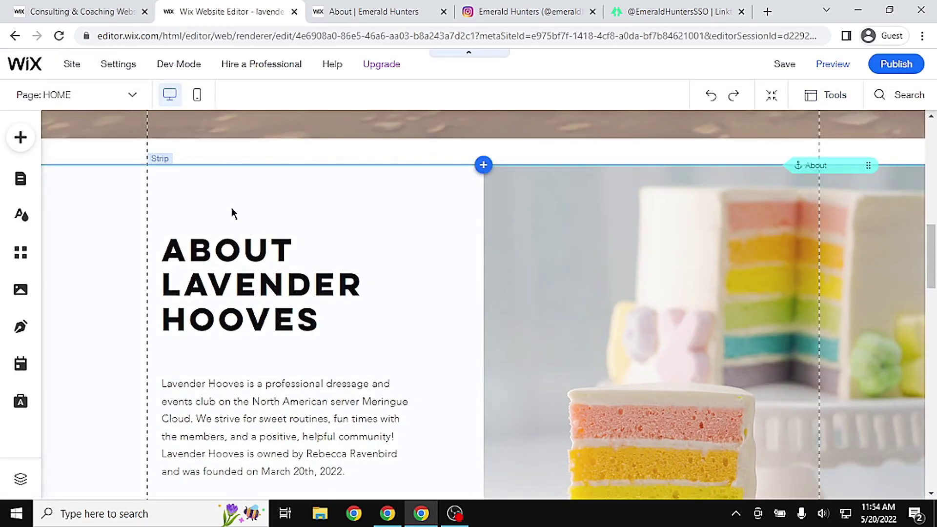
{"action": "left_click", "coordinate": [20, 179]}
{"action": "left_click", "coordinate": [211, 239]}
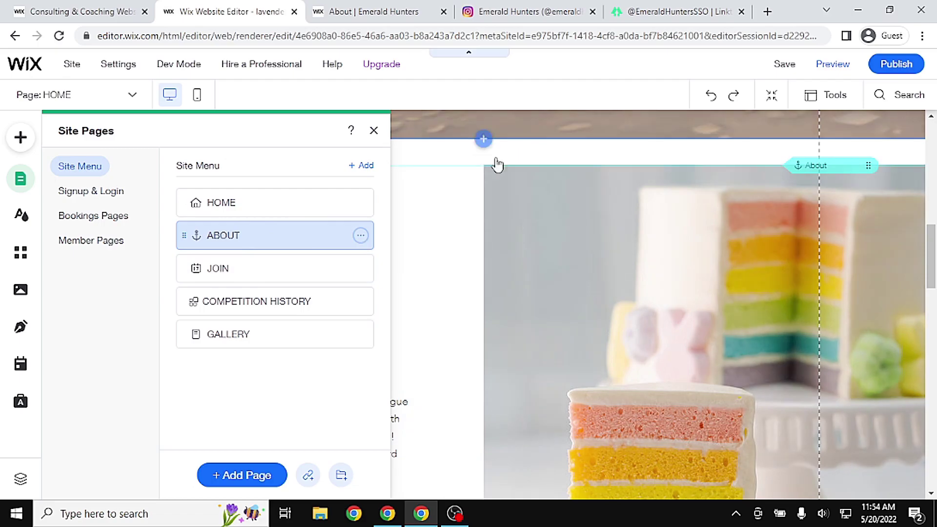
Add a new blank page named ABOUT to the site
{"action": "left_click", "coordinate": [362, 167]}
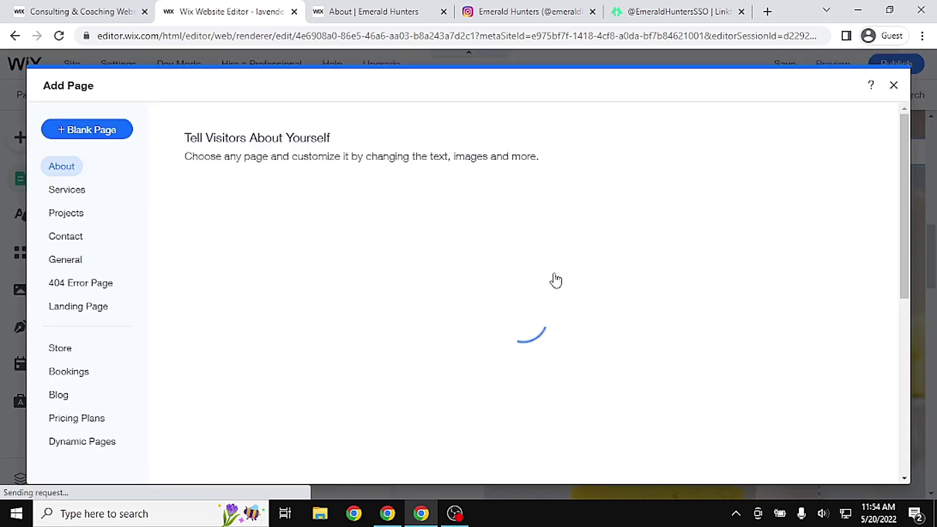
{"action": "left_click", "coordinate": [126, 130]}
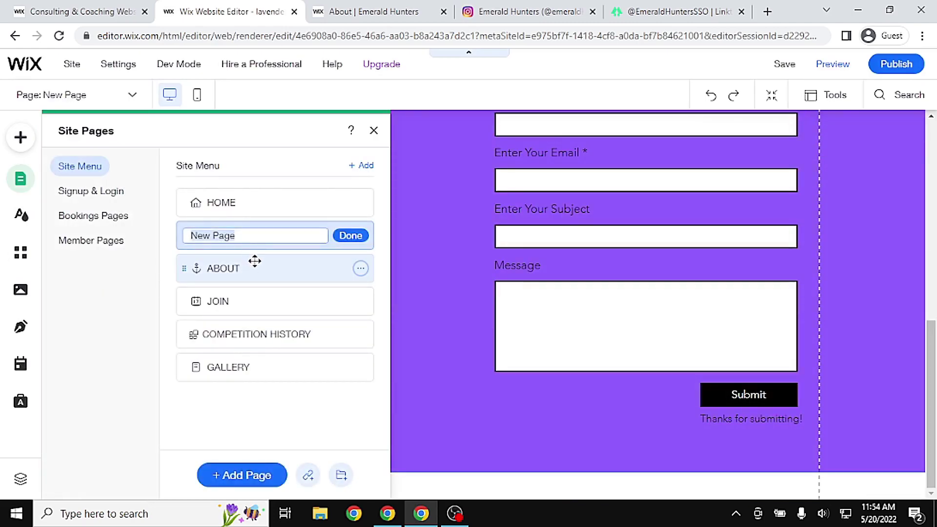
{"action": "type", "text": "A"}
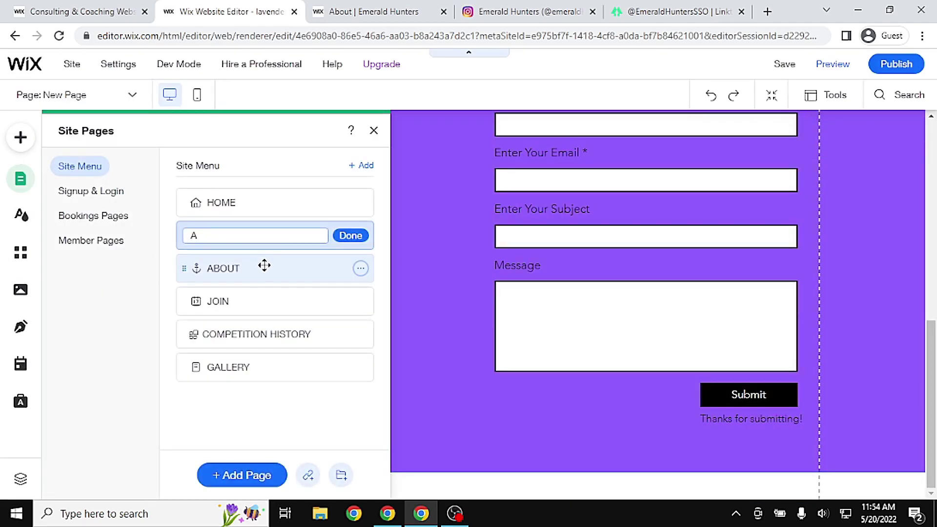
{"action": "key", "text": "Return"}
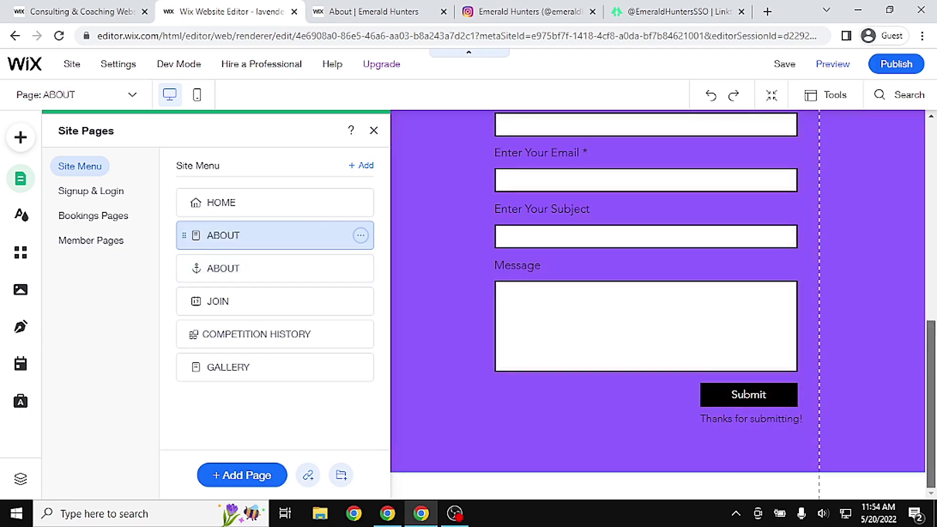
{"action": "scroll", "coordinate": [883, 259], "scroll_direction": "up", "scroll_amount": 10}
{"action": "left_click", "coordinate": [881, 253]}
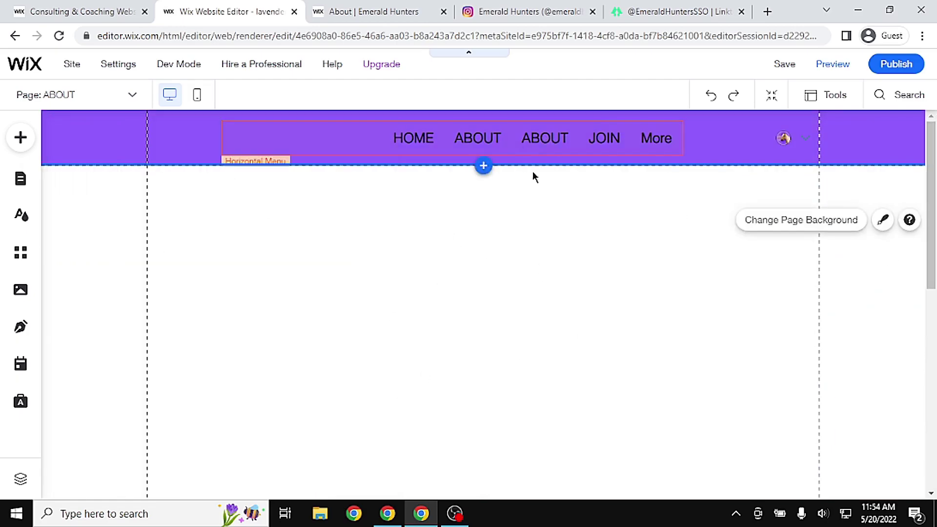
Delete the old ABOUT anchor link from the site menu
{"action": "left_click", "coordinate": [20, 179]}
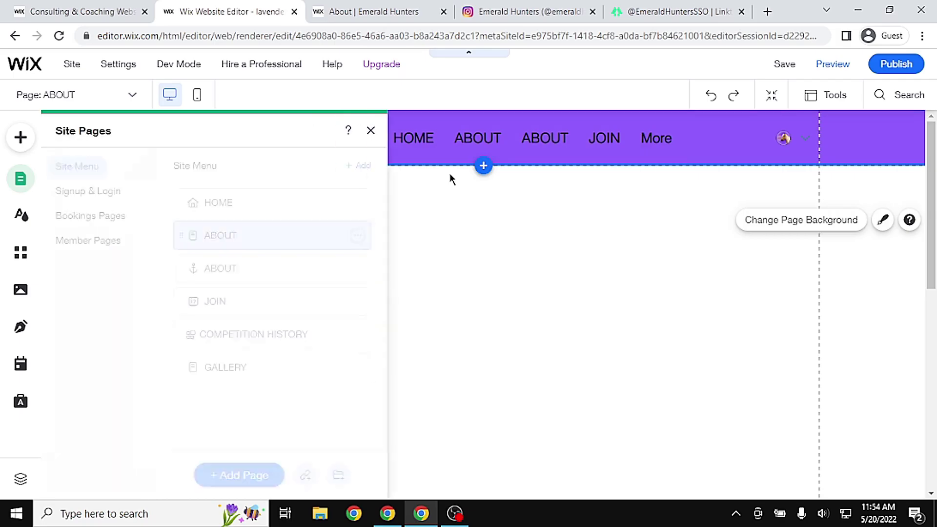
{"action": "left_click", "coordinate": [228, 270]}
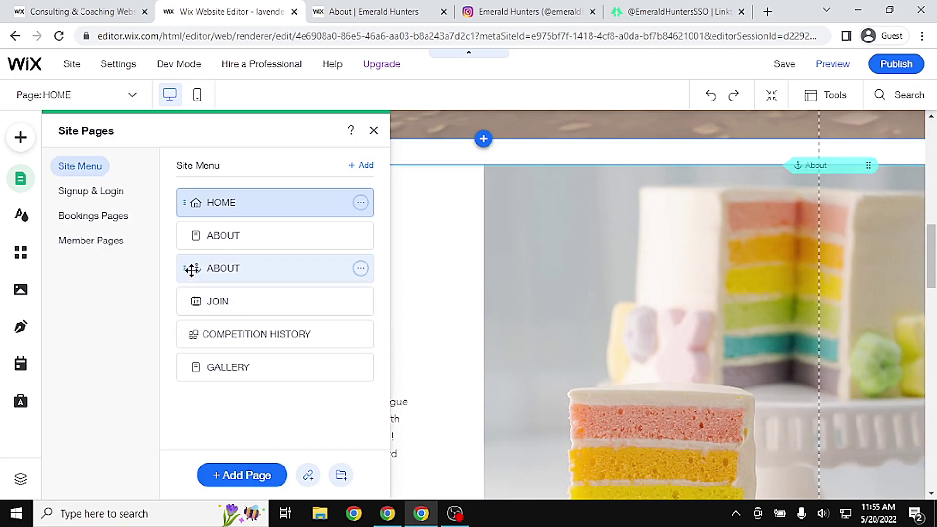
{"action": "left_click", "coordinate": [364, 270]}
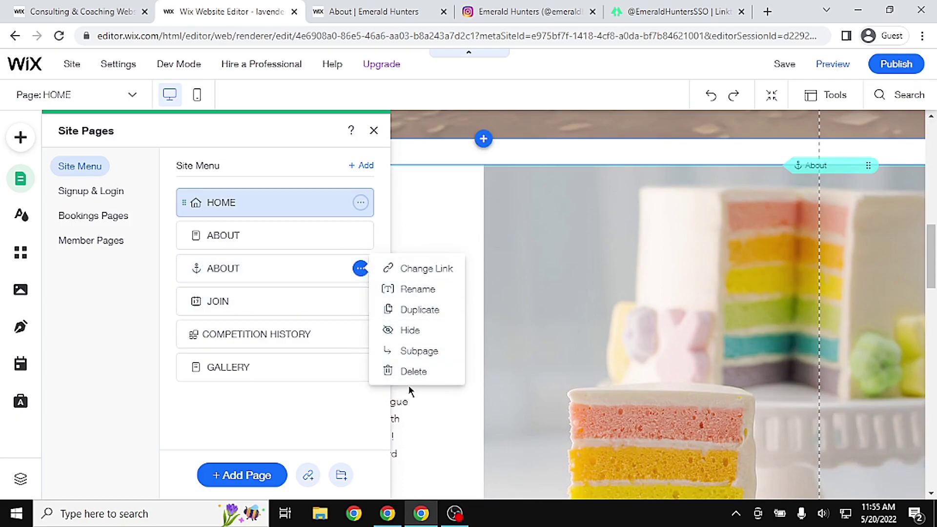
{"action": "left_click", "coordinate": [406, 371]}
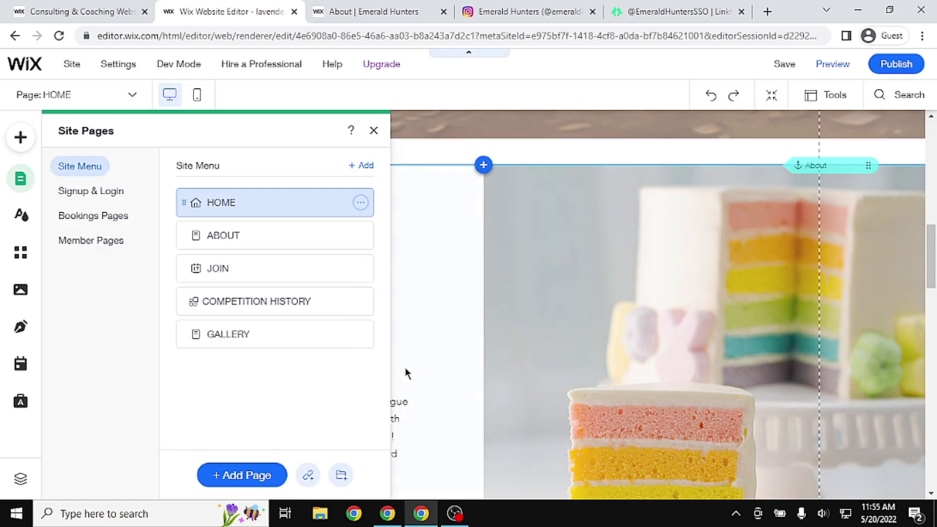
{"action": "left_click", "coordinate": [830, 68]}
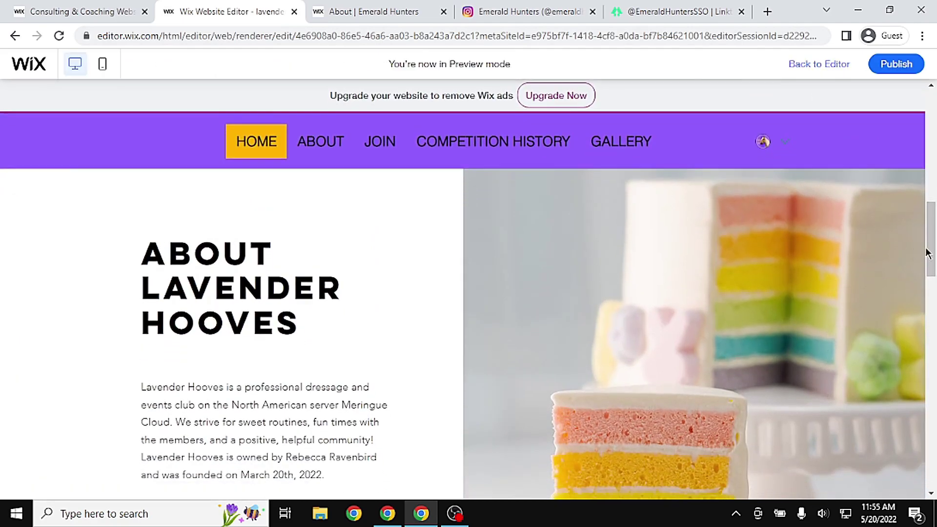
{"action": "left_click_drag", "start_coordinate": [928, 253], "coordinate": [927, 143]}
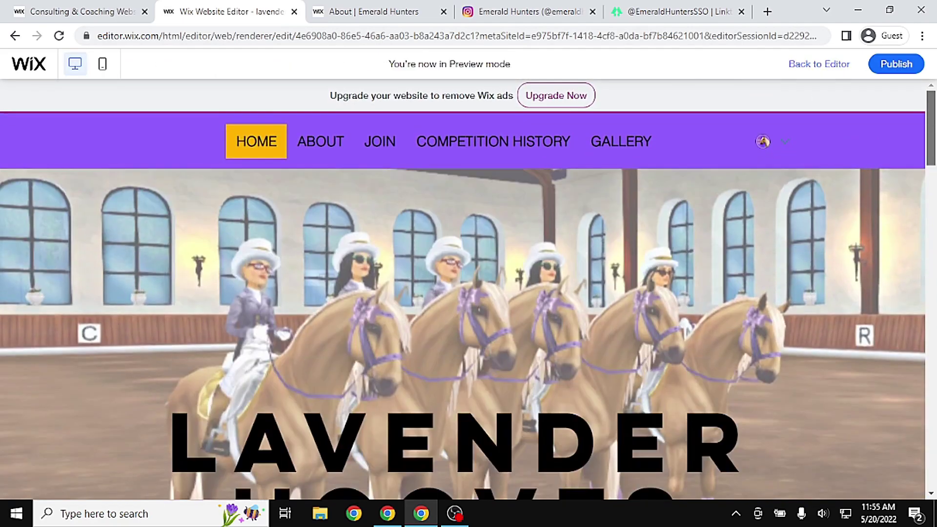
{"action": "left_click", "coordinate": [310, 143]}
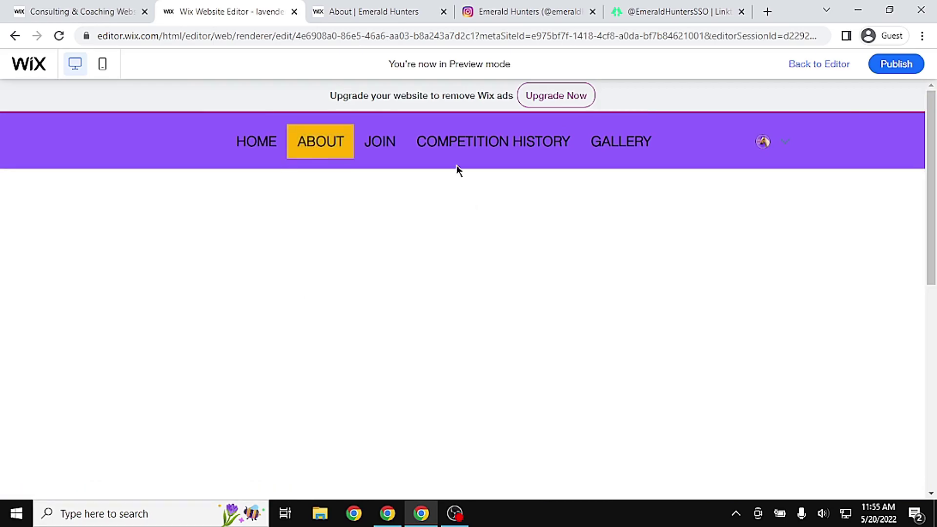
{"action": "left_click", "coordinate": [383, 152]}
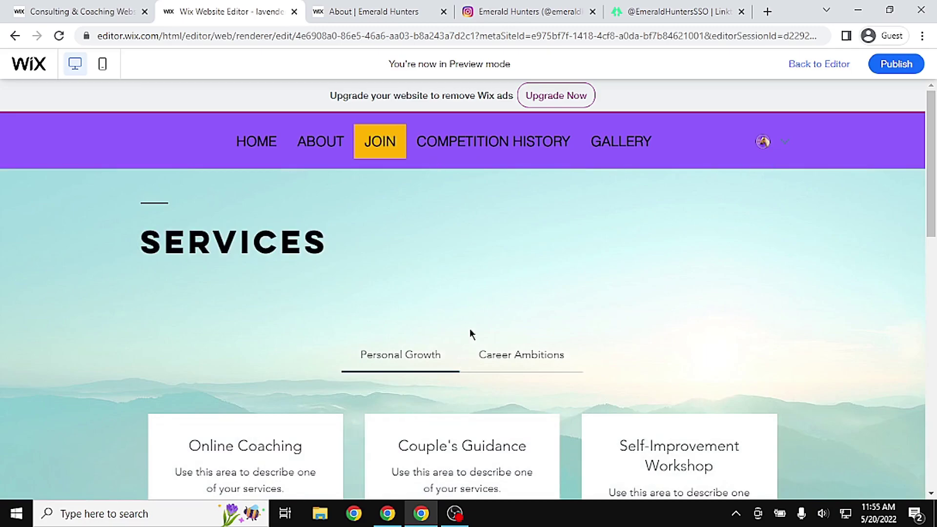
{"action": "left_click", "coordinate": [479, 151]}
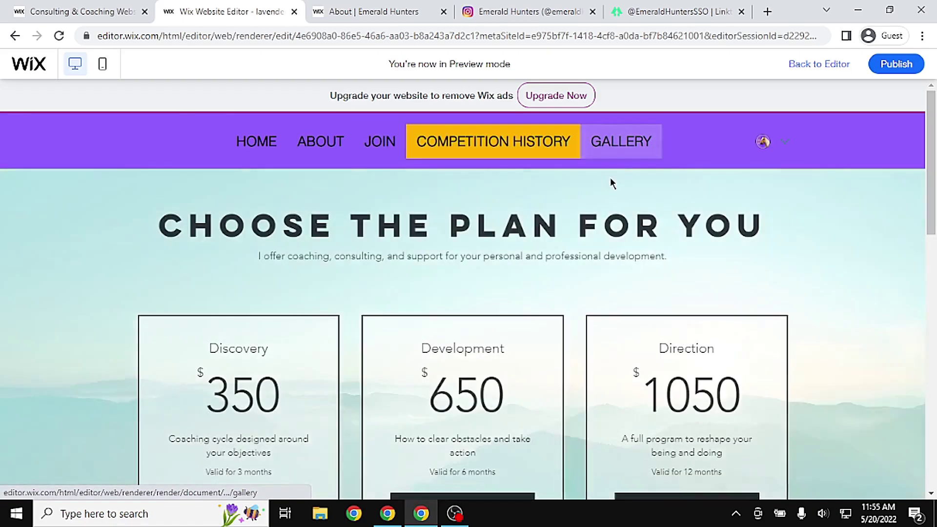
{"action": "left_click", "coordinate": [628, 142]}
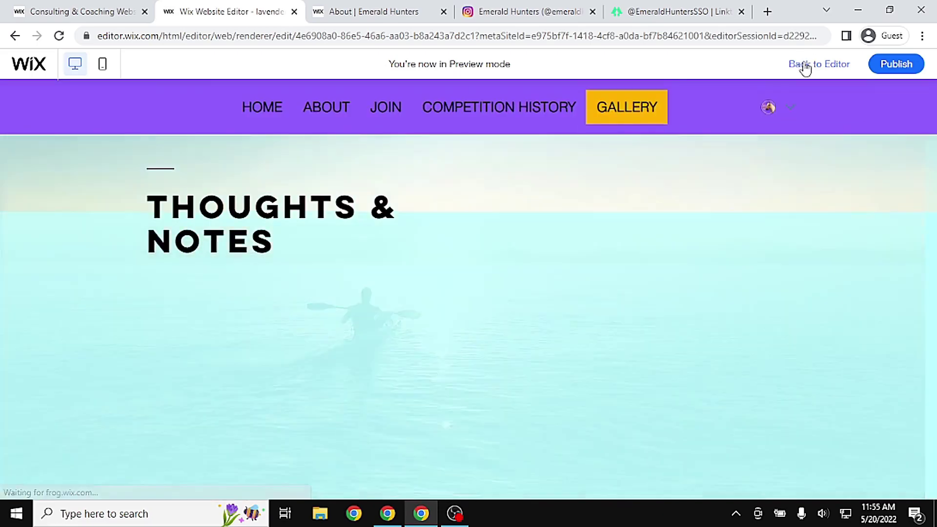
{"action": "left_click", "coordinate": [807, 64]}
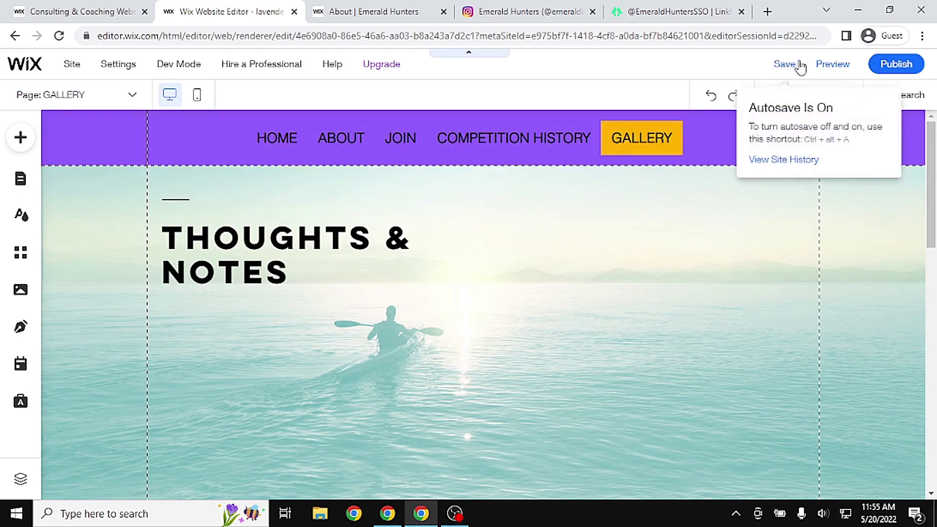
{"action": "left_click", "coordinate": [820, 64]}
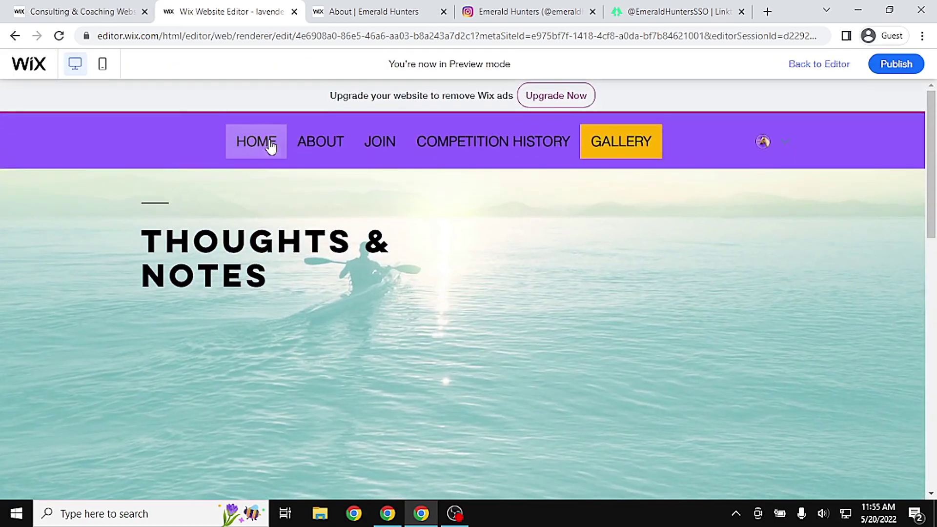
{"action": "left_click", "coordinate": [272, 146]}
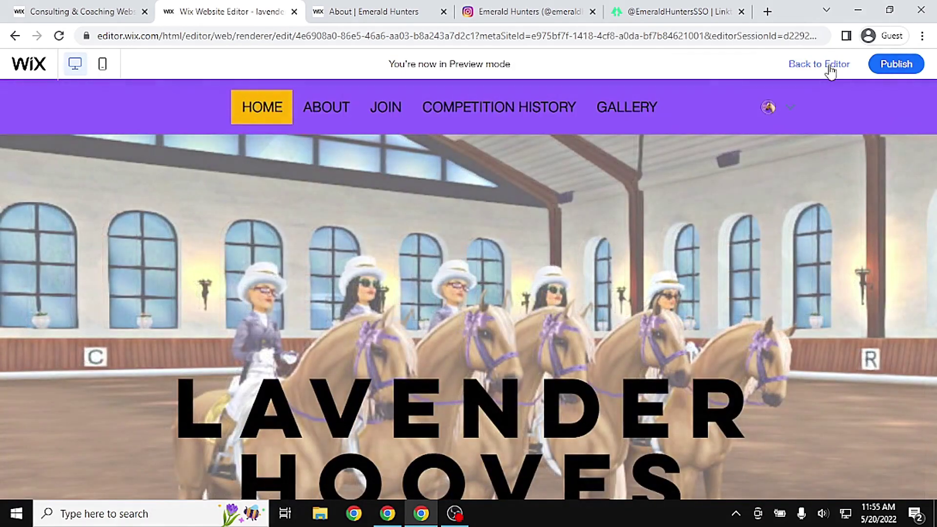
{"action": "left_click", "coordinate": [830, 65]}
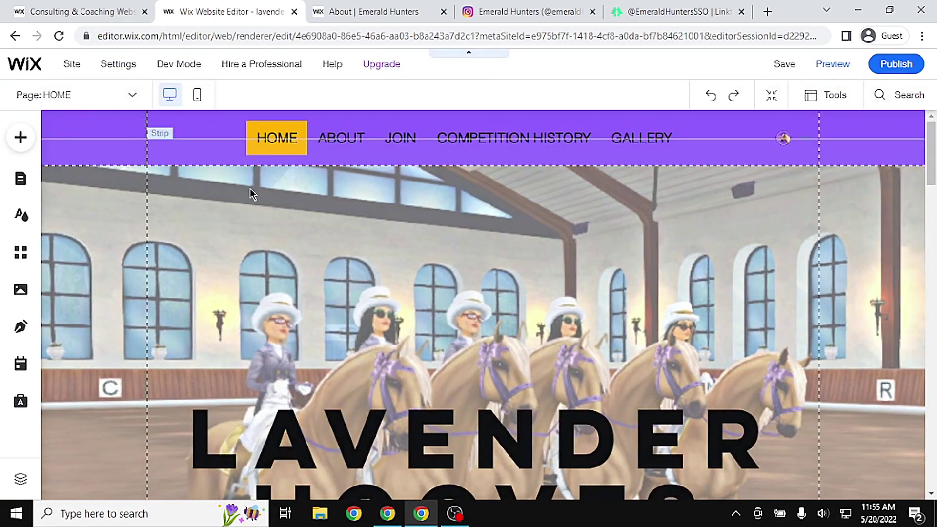
Open the new blank ABOUT page and scroll through it
{"action": "left_click", "coordinate": [21, 179]}
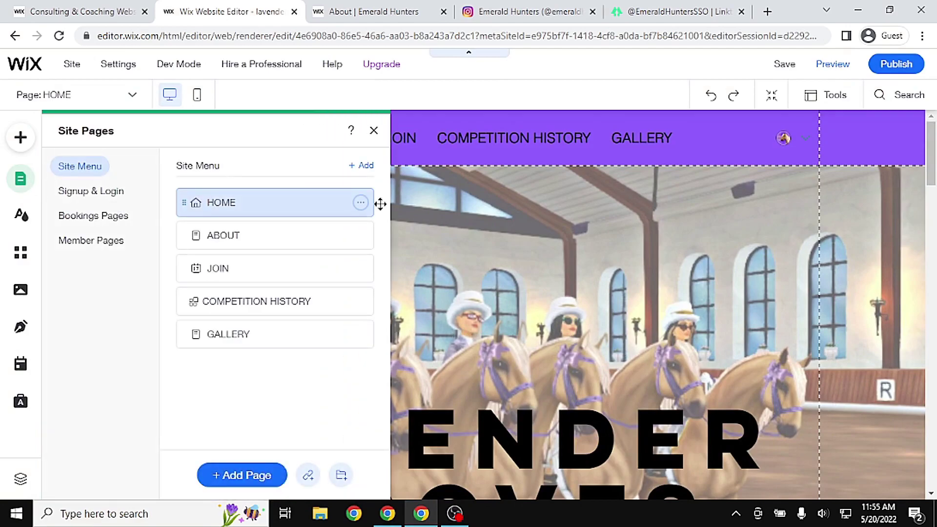
{"action": "left_click", "coordinate": [239, 236]}
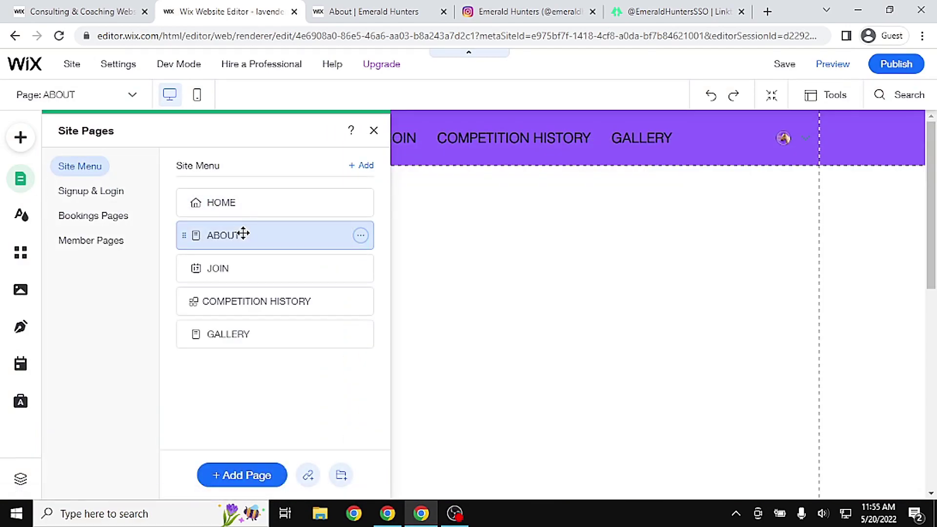
{"action": "left_click", "coordinate": [757, 252]}
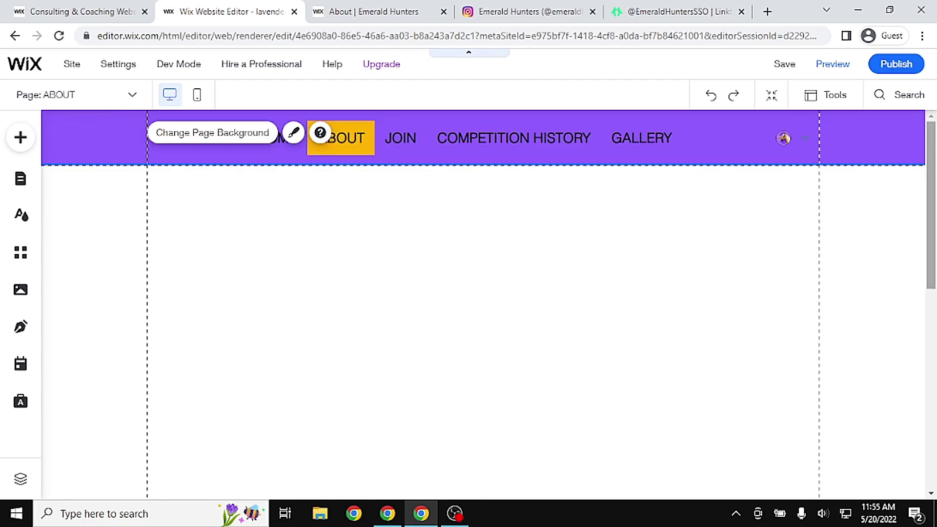
{"action": "scroll", "coordinate": [758, 252], "scroll_direction": "down", "scroll_amount": 3}
{"action": "scroll", "coordinate": [484, 302], "scroll_direction": "down", "scroll_amount": 2}
{"action": "scroll", "coordinate": [483, 302], "scroll_direction": "up", "scroll_amount": 5}
{"action": "scroll", "coordinate": [483, 303], "scroll_direction": "down", "scroll_amount": 5}
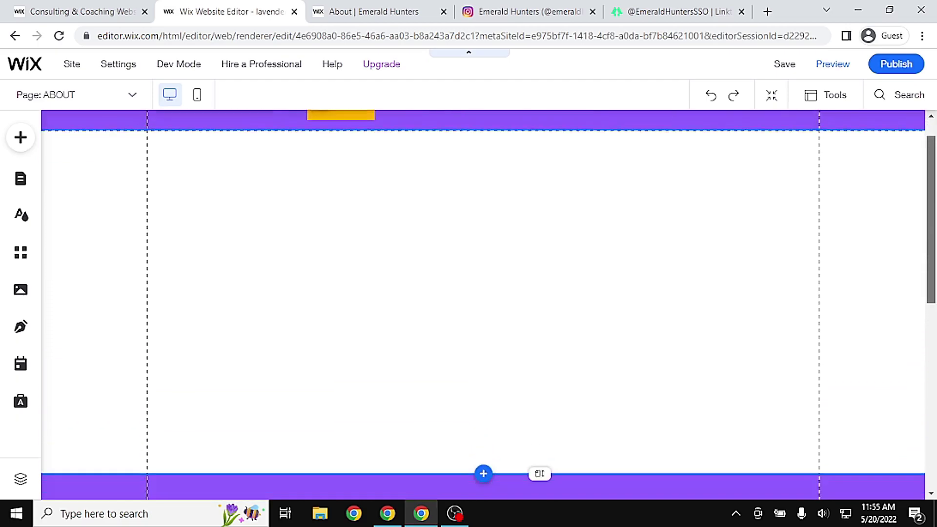
{"action": "scroll", "coordinate": [328, 337], "scroll_direction": "up", "scroll_amount": 2}
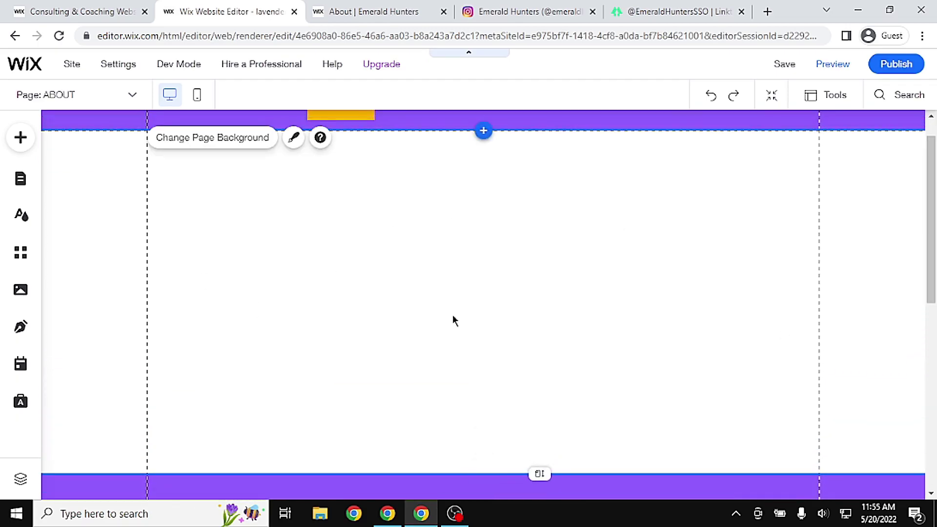
{"action": "scroll", "coordinate": [483, 302], "scroll_direction": "up", "scroll_amount": 1}
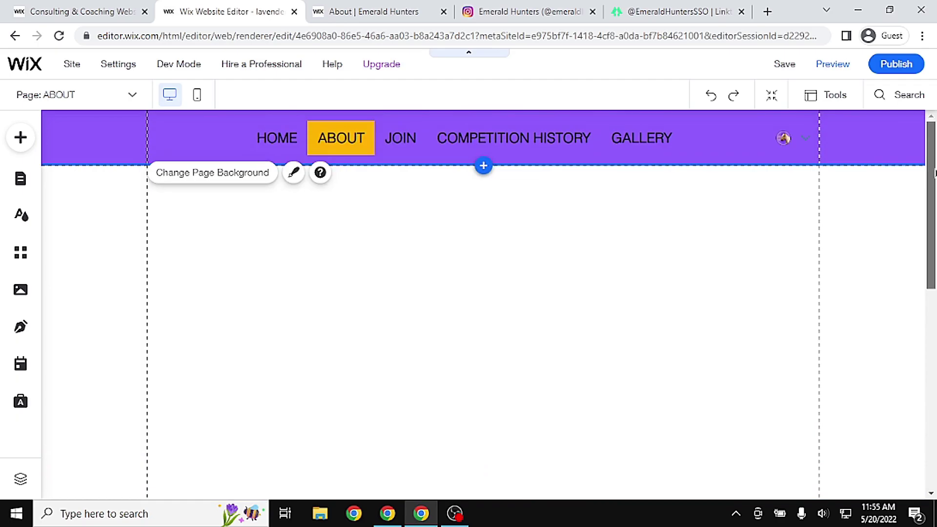
Switch to the JOIN page and change its page background to plain white
{"action": "left_click", "coordinate": [20, 178]}
{"action": "left_click", "coordinate": [249, 272]}
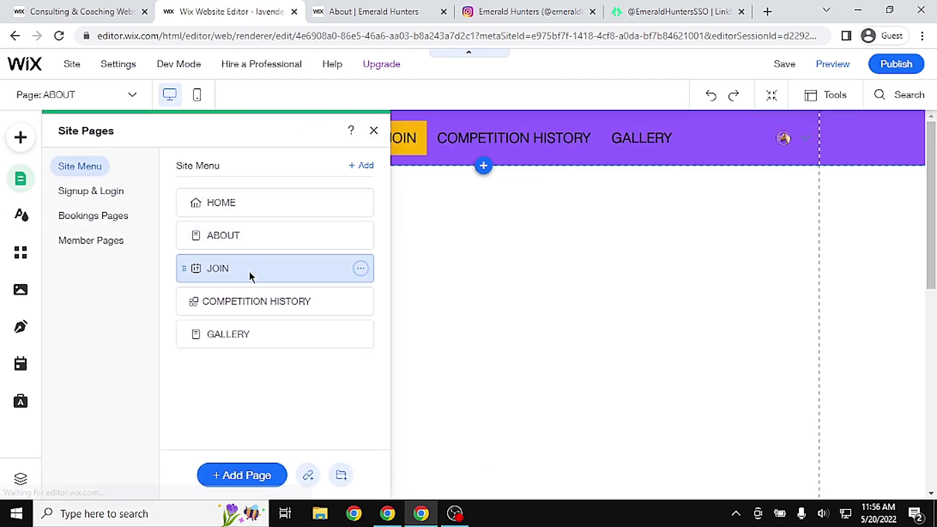
{"action": "left_click", "coordinate": [878, 269]}
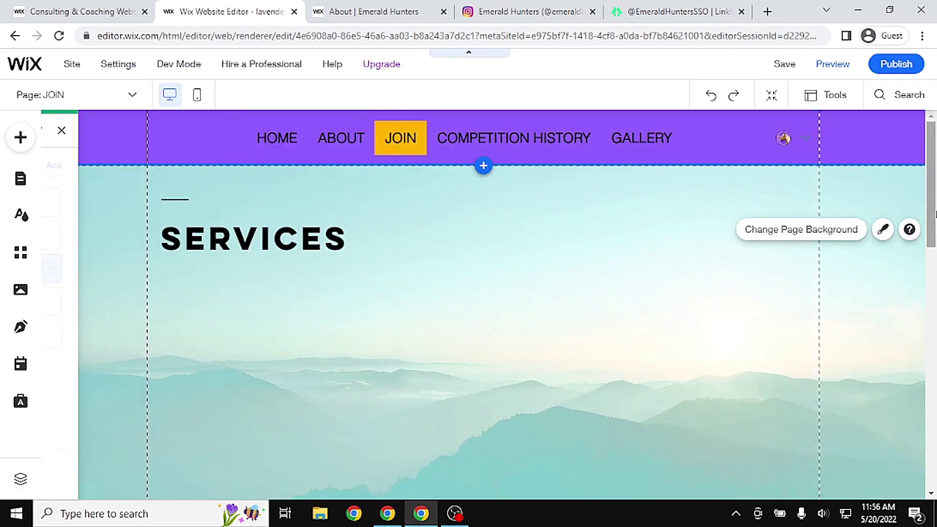
{"action": "left_click_drag", "start_coordinate": [931, 201], "coordinate": [923, 236]}
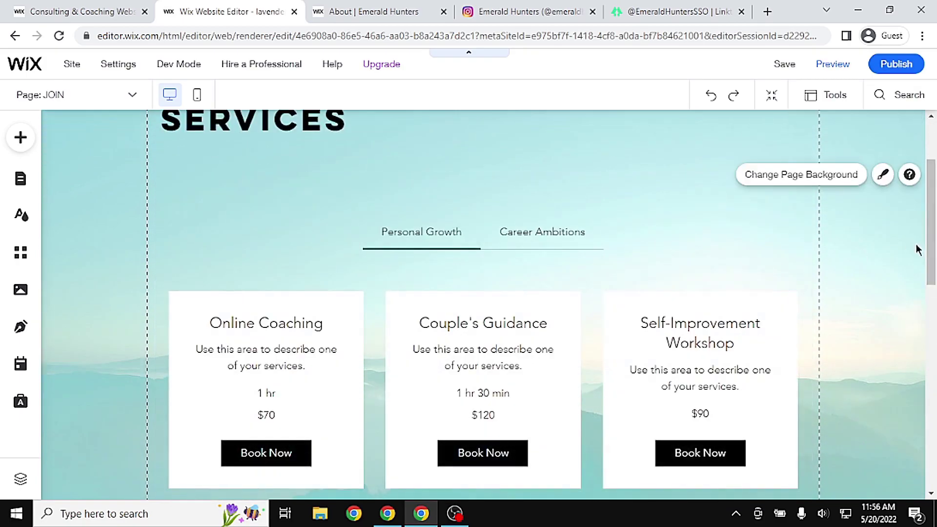
{"action": "left_click", "coordinate": [810, 233]}
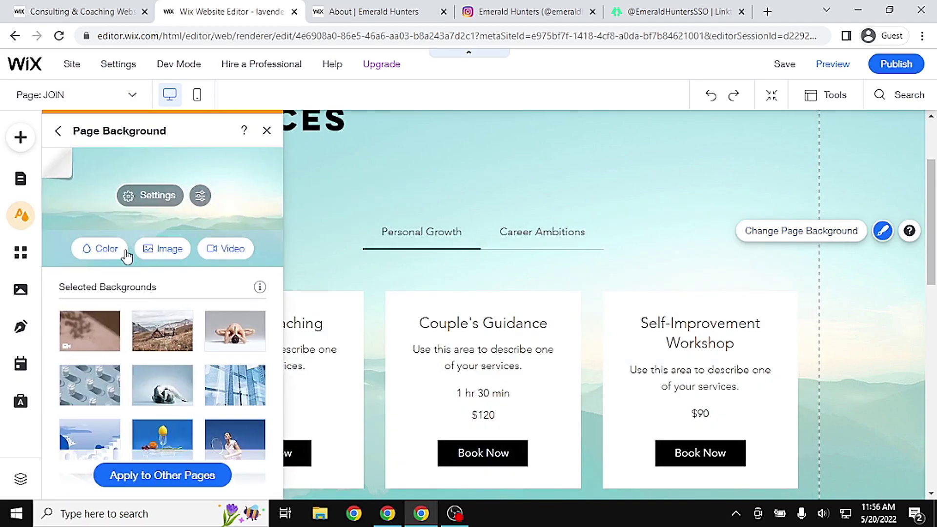
{"action": "left_click", "coordinate": [106, 252]}
{"action": "left_click", "coordinate": [129, 277]}
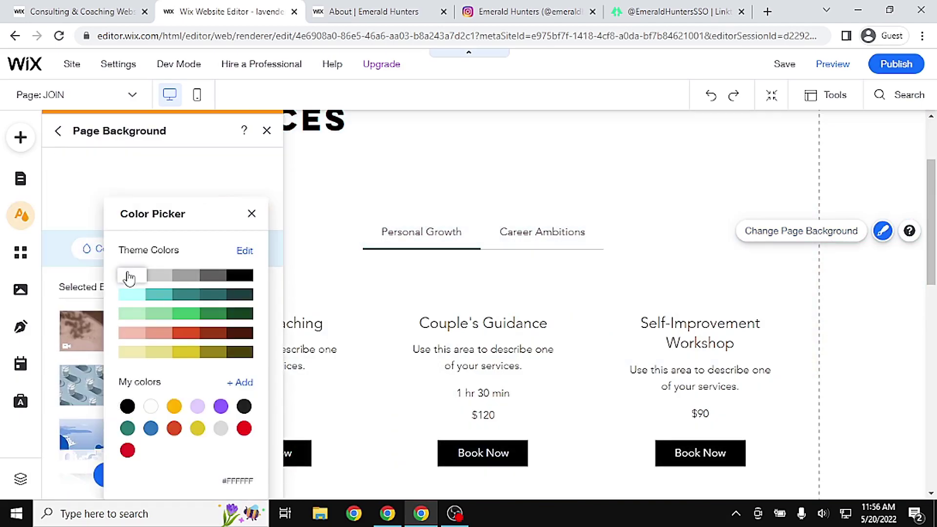
{"action": "left_click", "coordinate": [250, 214]}
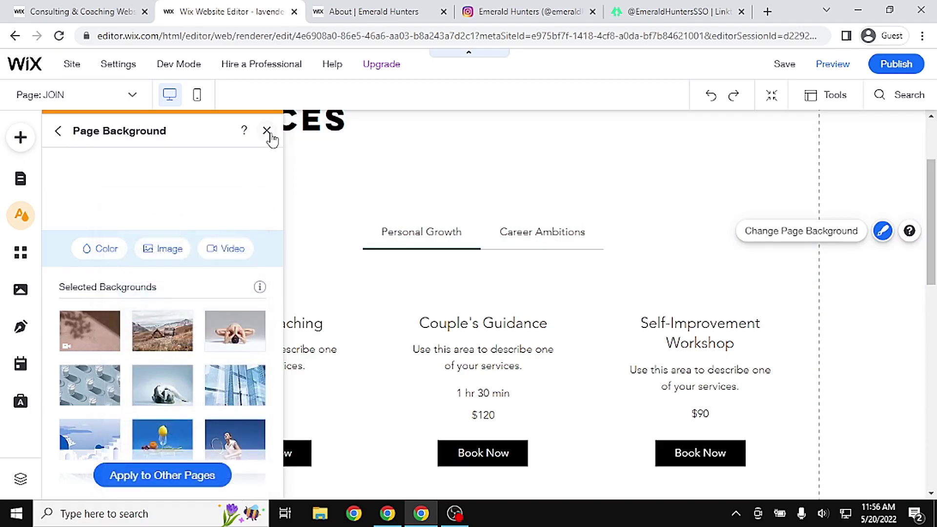
{"action": "left_click", "coordinate": [267, 131]}
{"action": "scroll", "coordinate": [713, 178], "scroll_direction": "up", "scroll_amount": 3}
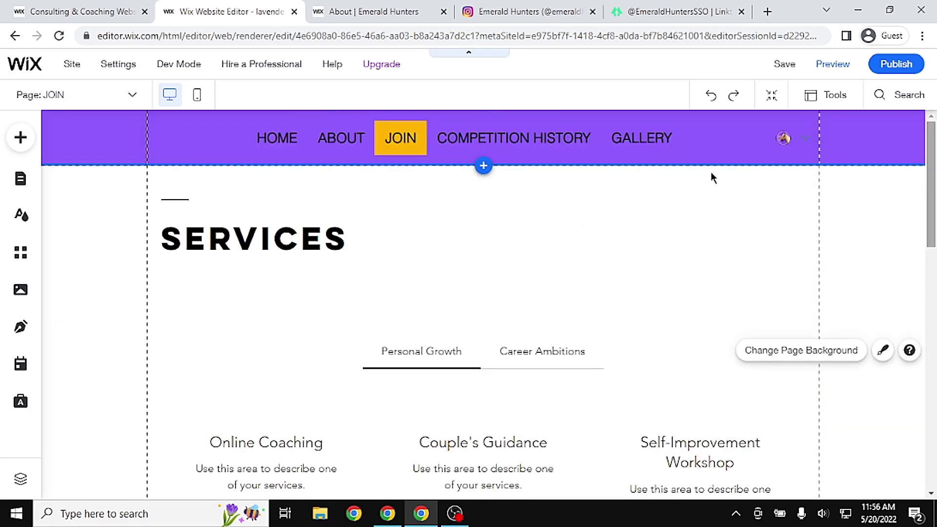
{"action": "left_click", "coordinate": [27, 189]}
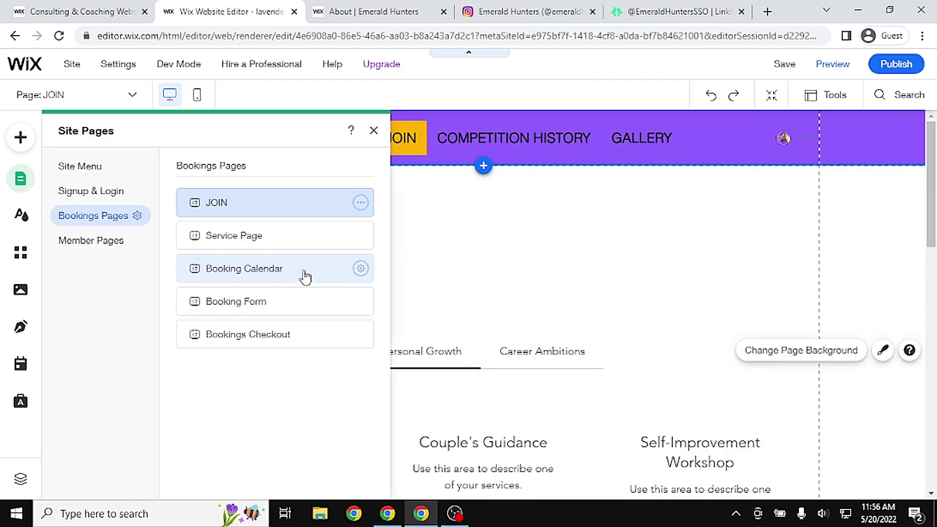
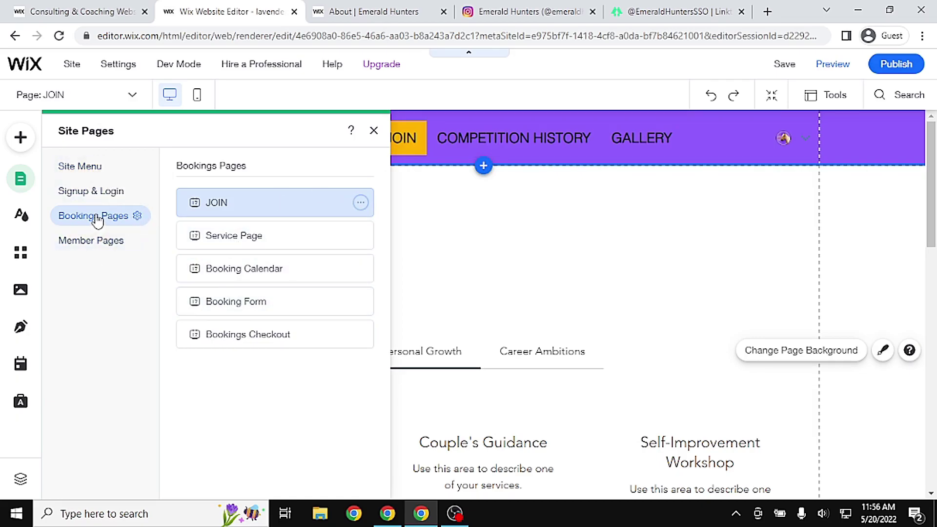
Switch the pages panel to the Site Menu list: HOME, ABOUT, JOIN, COMPETITION HISTORY, GALLERY
{"action": "left_click", "coordinate": [81, 170]}
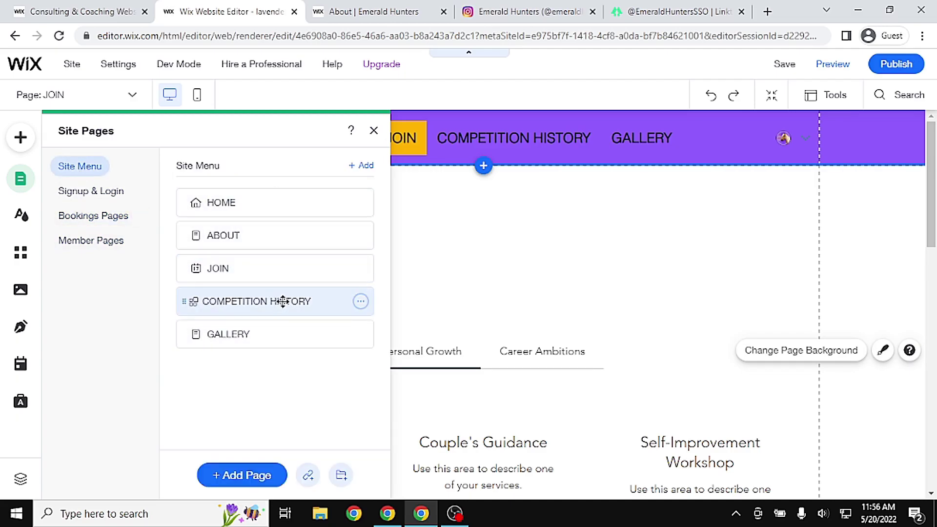
Change the COMPETITION HISTORY page background to plain white
{"action": "left_click", "coordinate": [303, 301]}
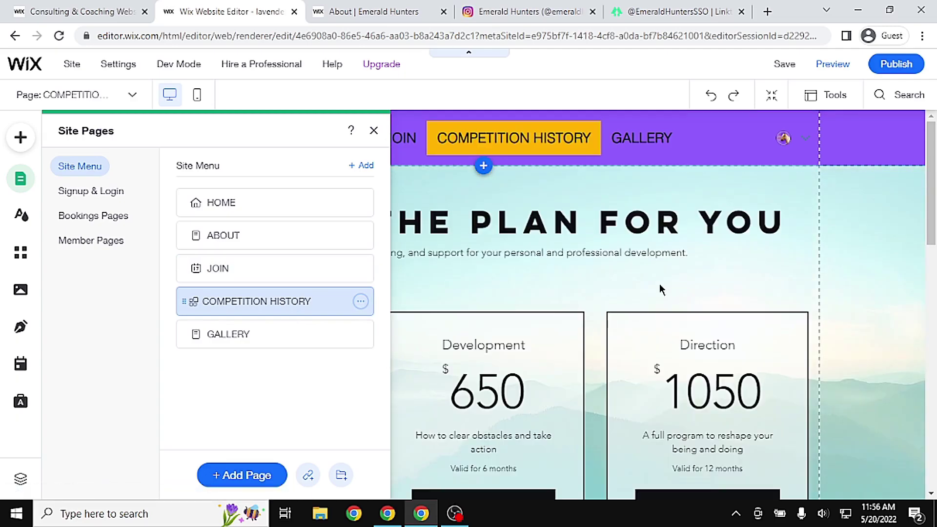
{"action": "left_click", "coordinate": [664, 282]}
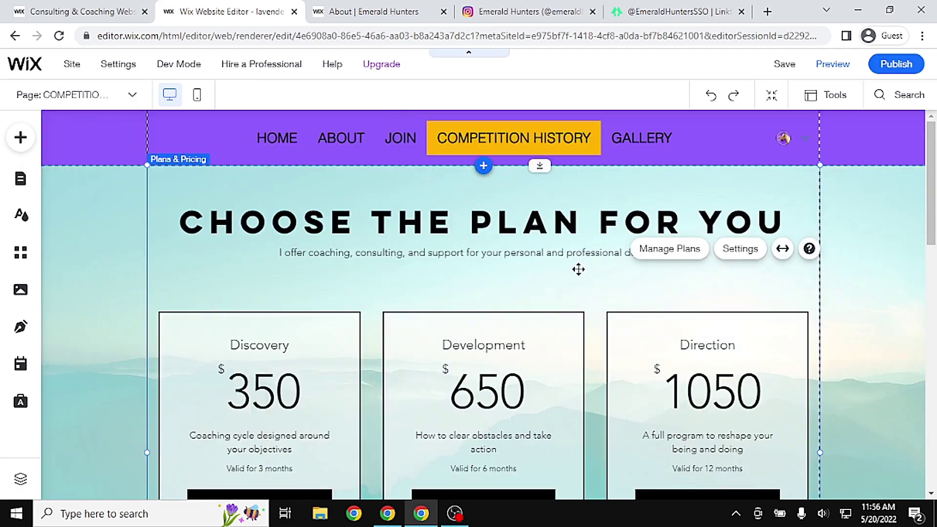
{"action": "left_click", "coordinate": [839, 281]}
{"action": "left_click", "coordinate": [799, 253]}
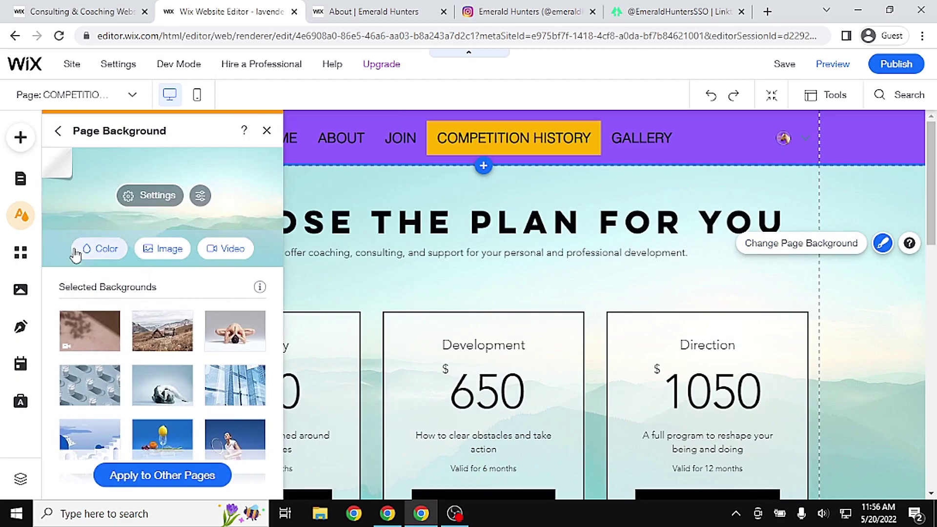
{"action": "left_click", "coordinate": [99, 249]}
{"action": "left_click", "coordinate": [107, 277]}
{"action": "left_click", "coordinate": [223, 215]}
{"action": "left_click", "coordinate": [267, 130]}
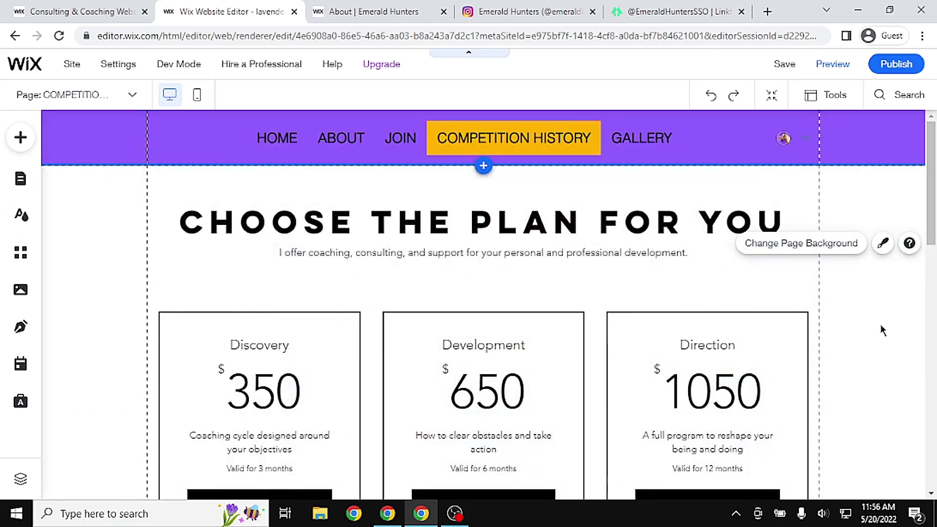
{"action": "scroll", "coordinate": [882, 330], "scroll_direction": "down", "scroll_amount": 7}
{"action": "scroll", "coordinate": [882, 331], "scroll_direction": "up", "scroll_amount": 6}
Replace the GALLERY page's top strip kayak photo with a plain white (#FFFFFF) background
{"action": "left_click", "coordinate": [19, 181]}
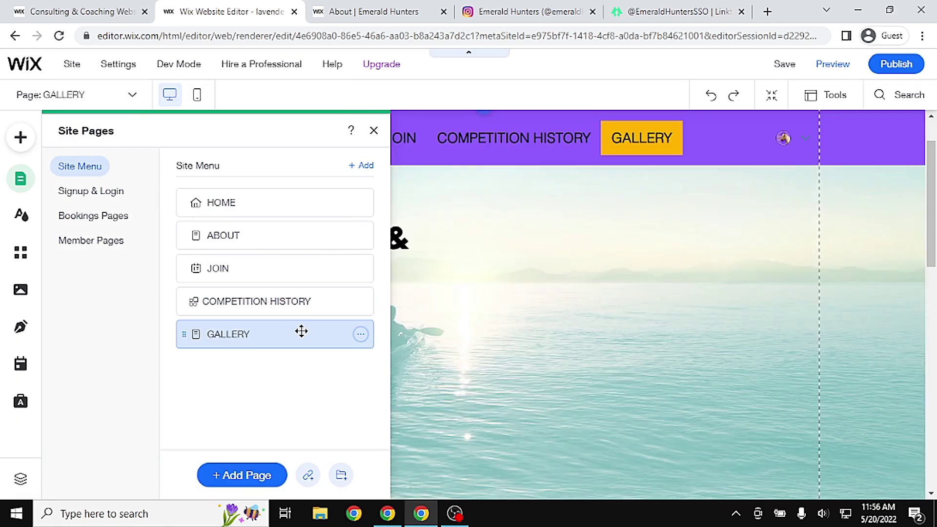
{"action": "left_click", "coordinate": [655, 263]}
{"action": "left_click", "coordinate": [679, 236]}
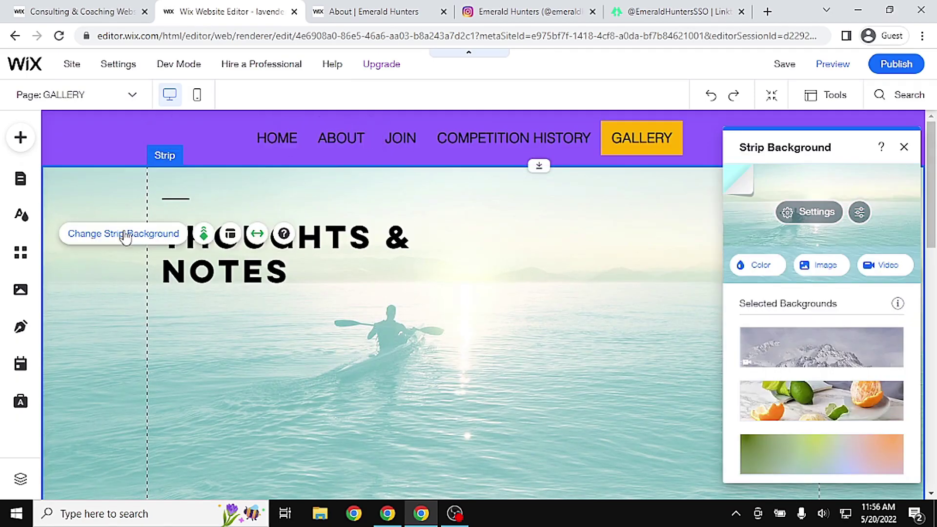
{"action": "left_click", "coordinate": [126, 238]}
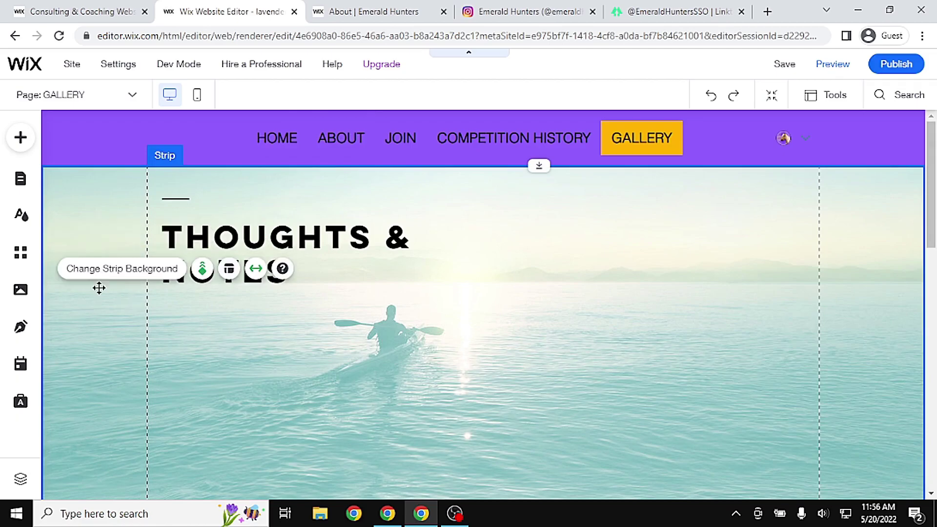
{"action": "left_click", "coordinate": [117, 271]}
{"action": "left_click", "coordinate": [760, 266]}
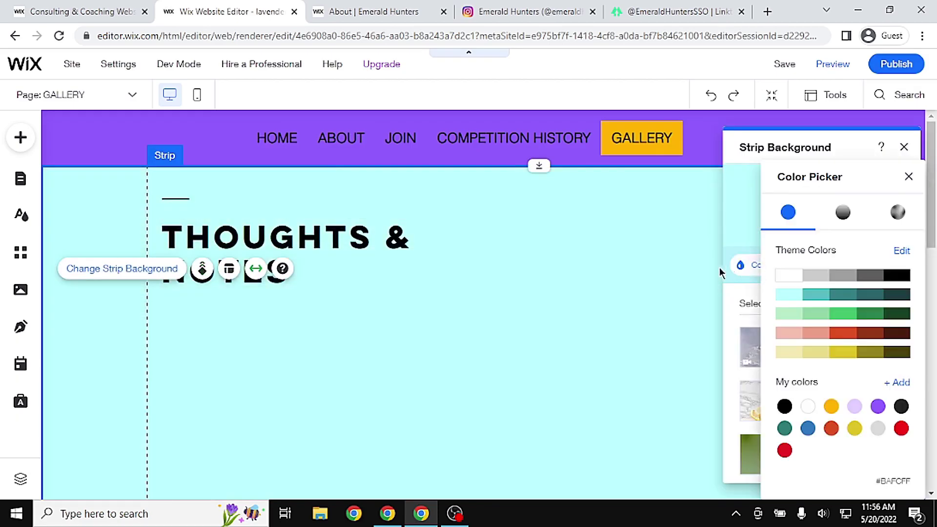
{"action": "left_click", "coordinate": [785, 277]}
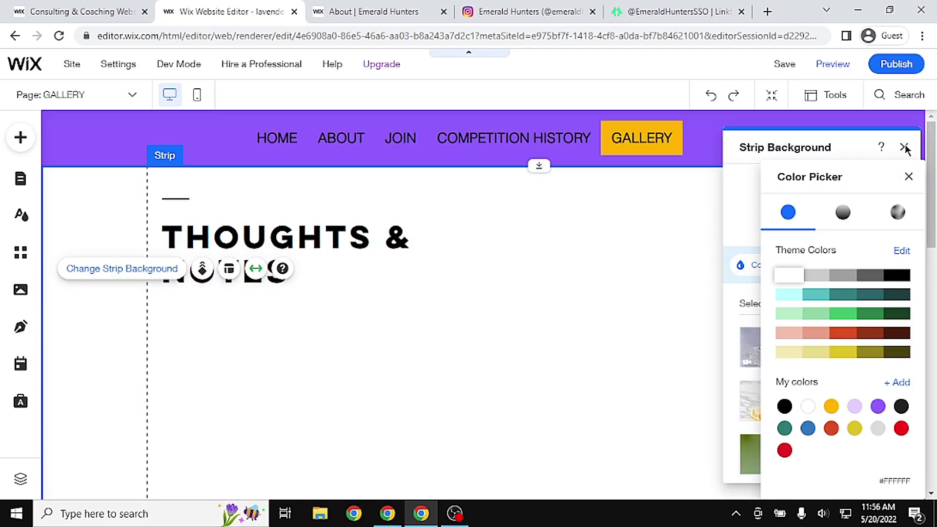
{"action": "left_click", "coordinate": [909, 177]}
{"action": "left_click", "coordinate": [904, 147]}
{"action": "scroll", "coordinate": [483, 302], "scroll_direction": "down", "scroll_amount": 10}
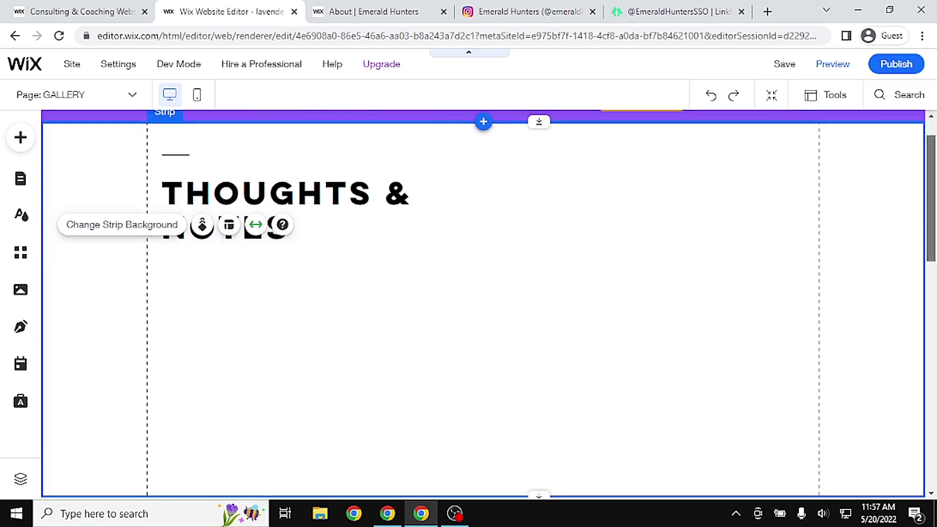
{"action": "scroll", "coordinate": [483, 306], "scroll_direction": "up", "scroll_amount": 10}
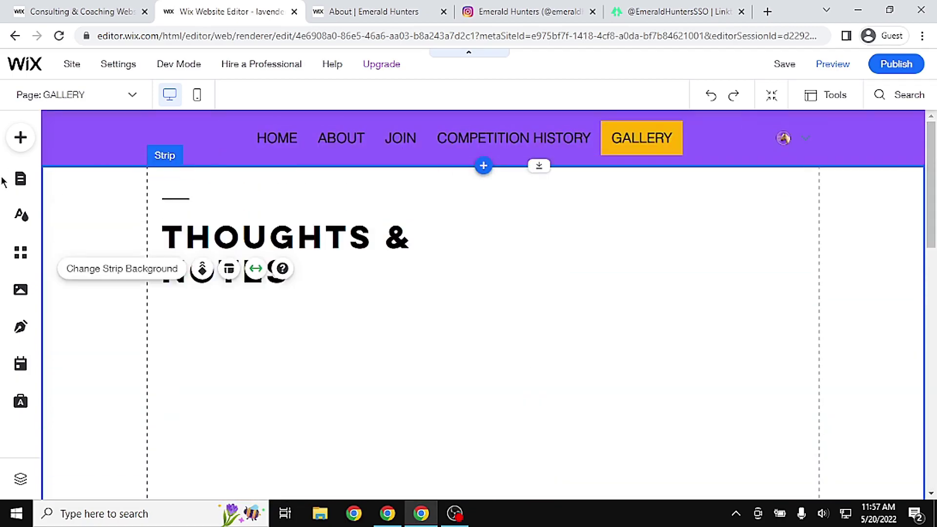
{"action": "left_click", "coordinate": [21, 181]}
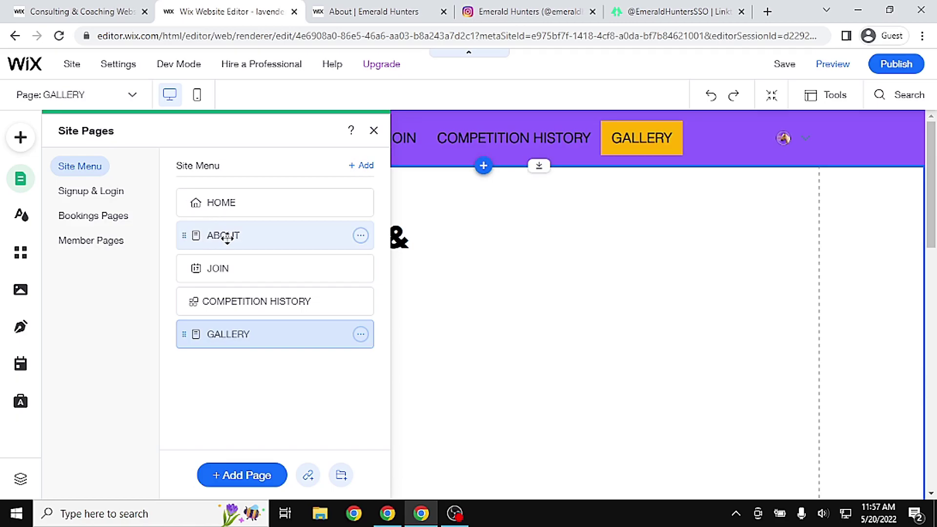
Open the blank ABOUT page from the Site Menu list of pages
{"action": "left_click", "coordinate": [226, 266]}
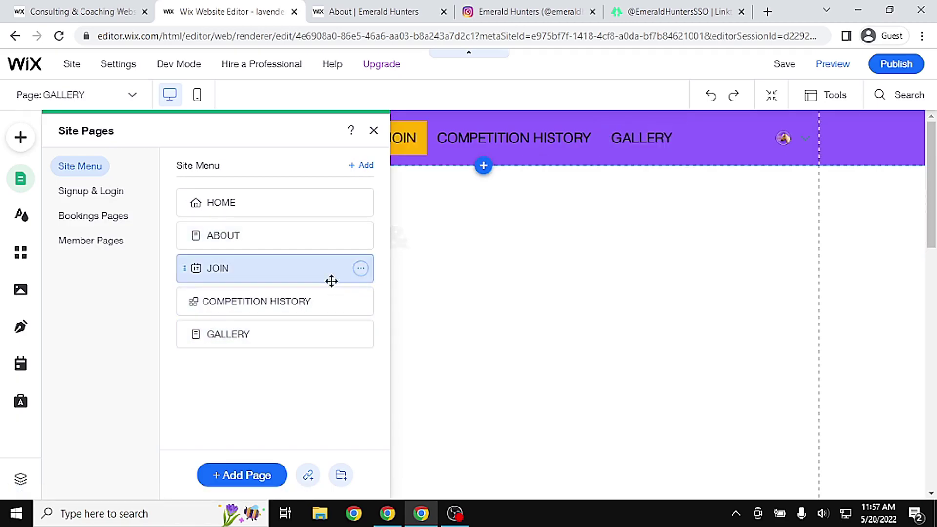
{"action": "left_click", "coordinate": [588, 268]}
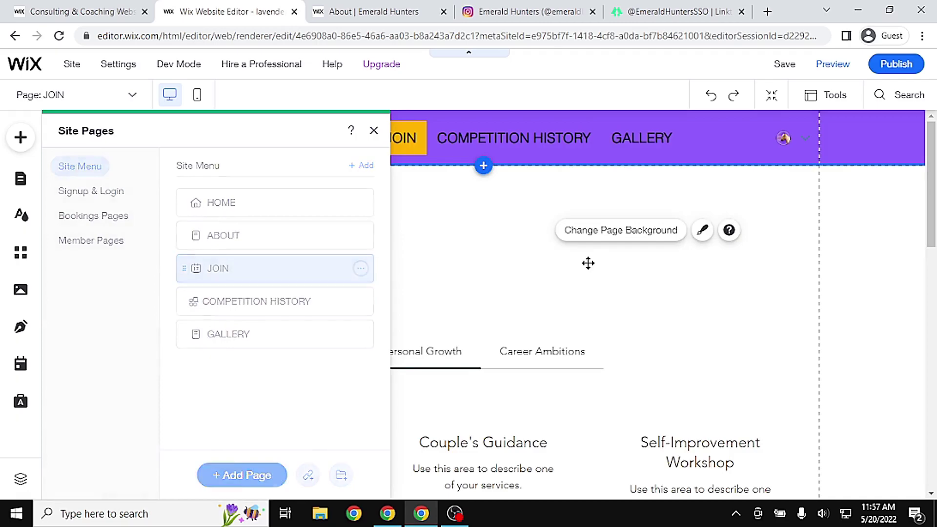
{"action": "left_click", "coordinate": [43, 179]}
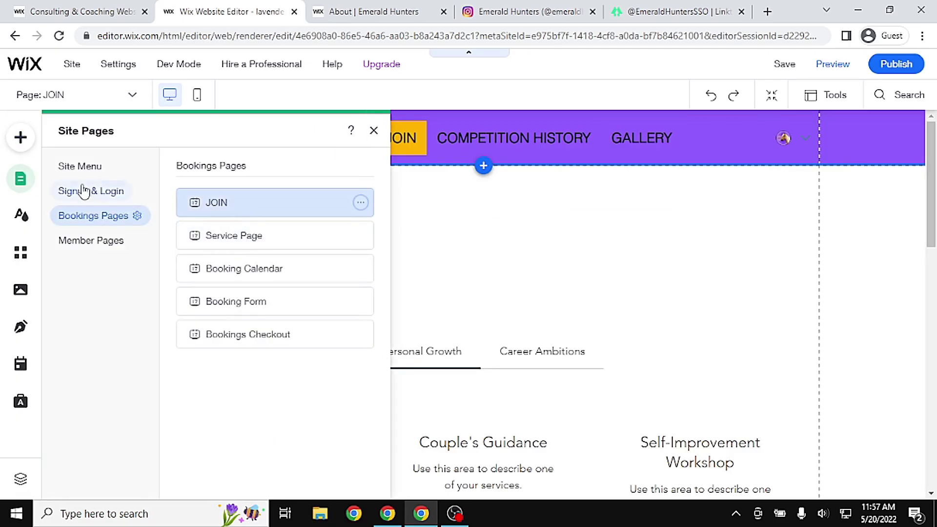
{"action": "left_click", "coordinate": [93, 168]}
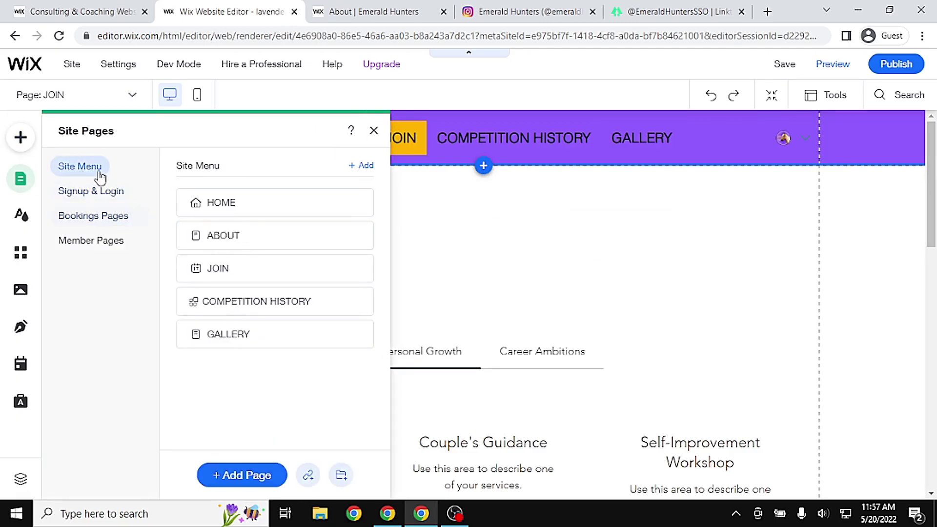
{"action": "left_click", "coordinate": [365, 226]}
{"action": "left_click", "coordinate": [870, 261]}
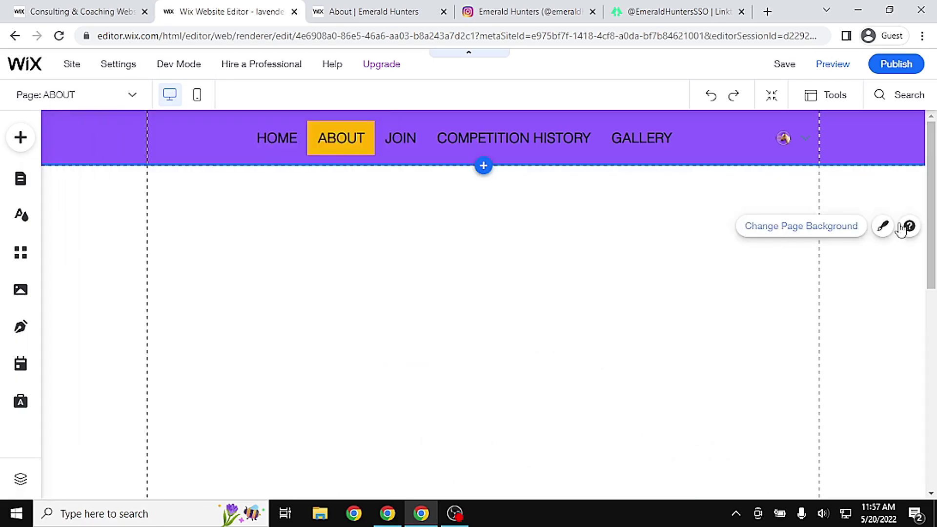
{"action": "mouse_move", "coordinate": [931, 193]}
{"action": "left_mouse_down"}
{"action": "mouse_move", "coordinate": [931, 268]}
{"action": "mouse_move", "coordinate": [931, 190]}
{"action": "left_mouse_up"}
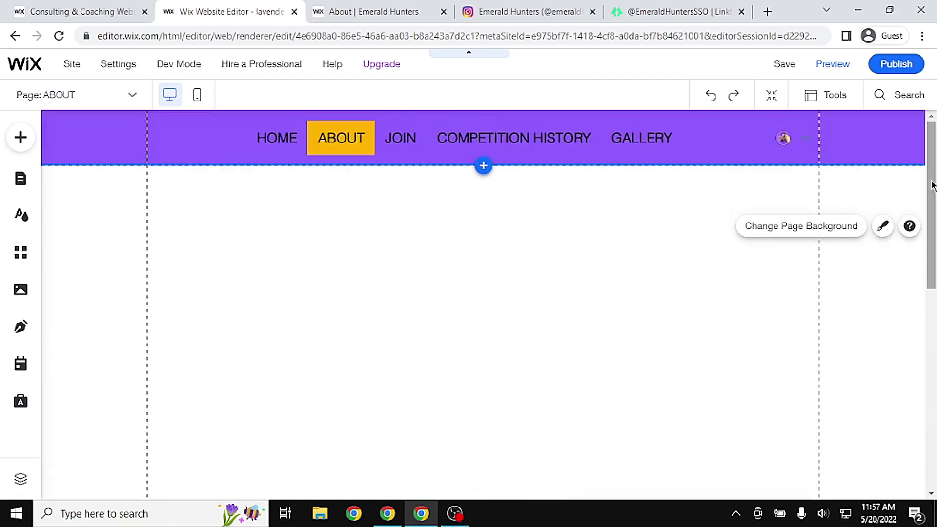
Check the live Emerald Hunters About page text, then return to the editor
{"action": "left_click", "coordinate": [361, 20]}
{"action": "left_click_drag", "start_coordinate": [288, 188], "coordinate": [646, 370]}
{"action": "scroll", "coordinate": [646, 370], "scroll_direction": "down", "scroll_amount": 3}
{"action": "scroll", "coordinate": [607, 196], "scroll_direction": "up", "scroll_amount": 3}
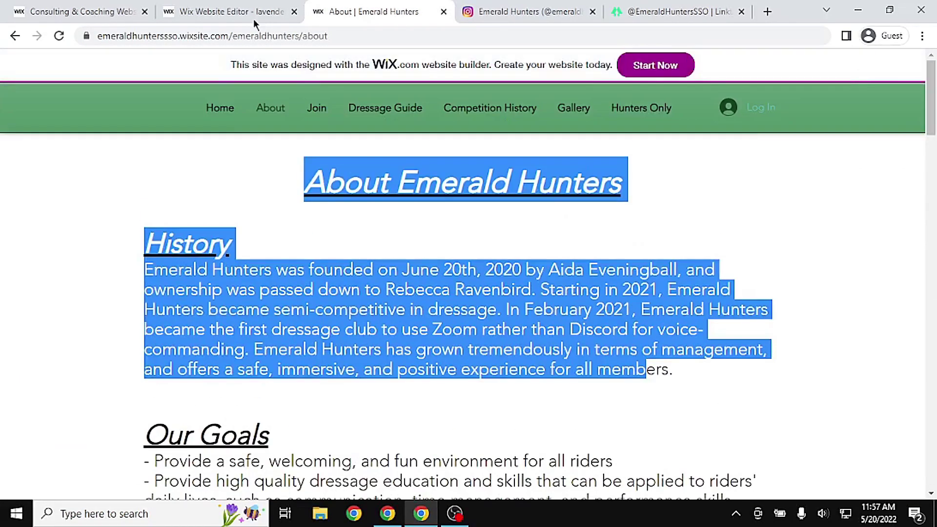
{"action": "left_click", "coordinate": [229, 11]}
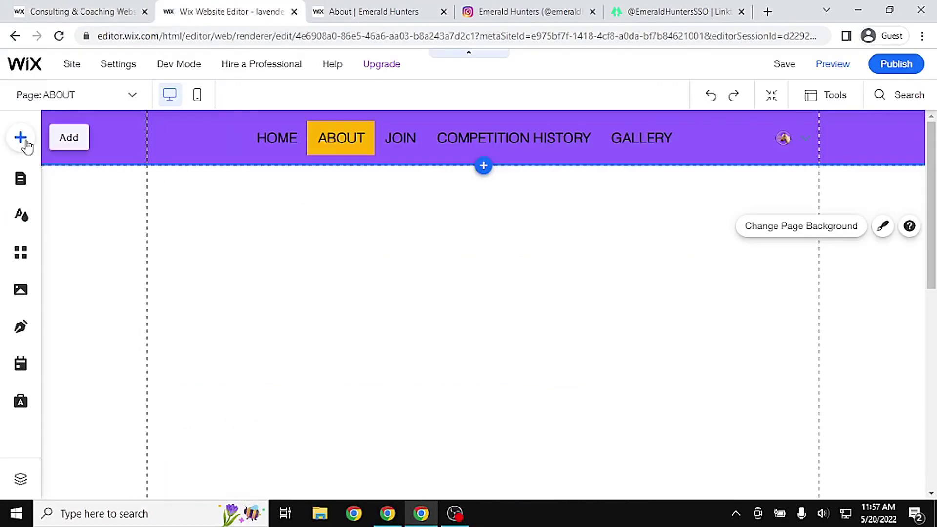
Add a large heading to the ABOUT page and type 'ABOUT LAVENDER' into it
{"action": "left_click", "coordinate": [20, 138]}
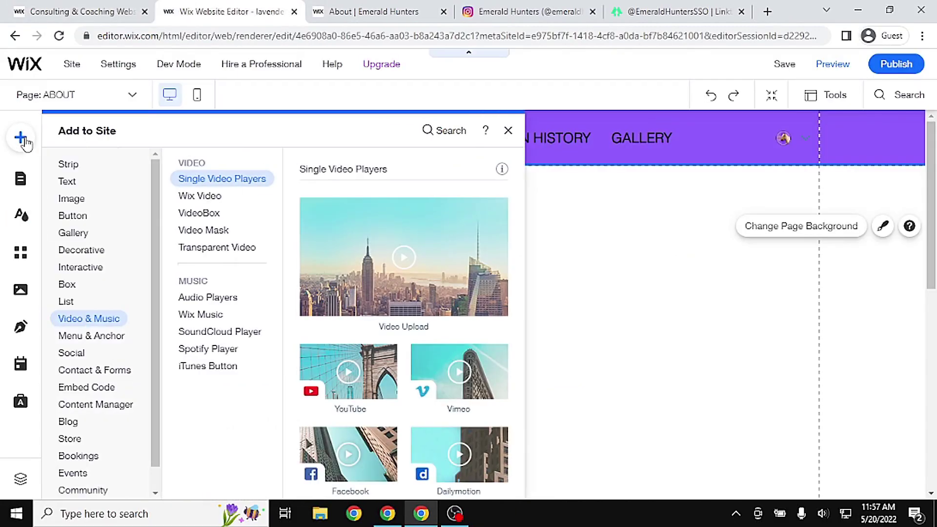
{"action": "left_click", "coordinate": [75, 185]}
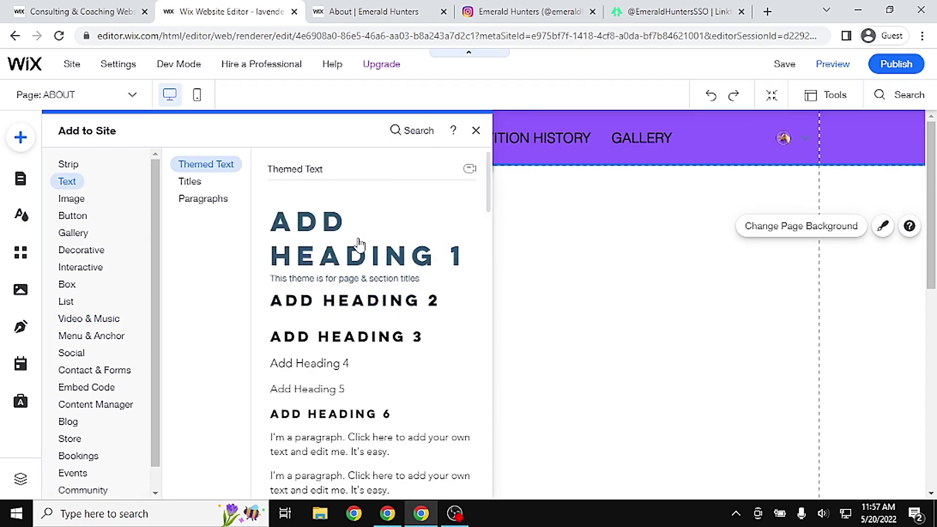
{"action": "left_click", "coordinate": [374, 244]}
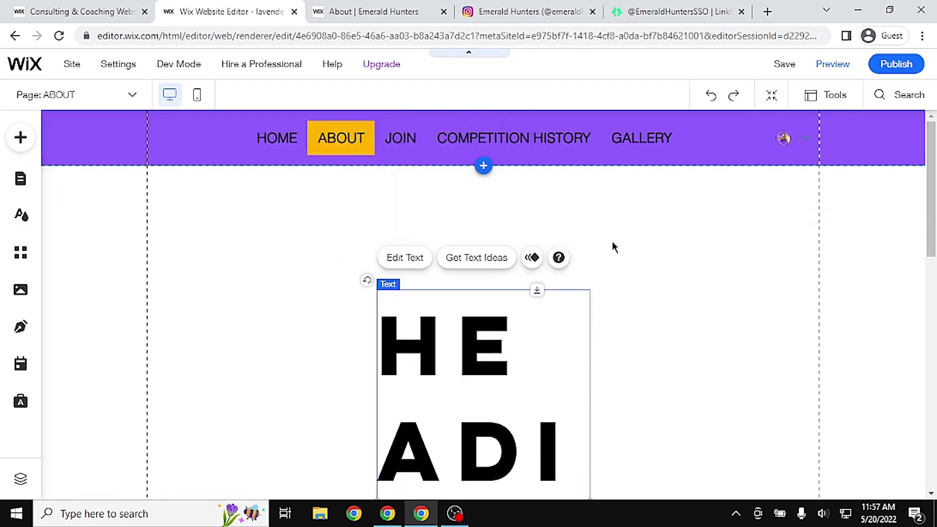
{"action": "left_click", "coordinate": [683, 350]}
{"action": "scroll", "coordinate": [610, 351], "scroll_direction": "down", "scroll_amount": 3}
{"action": "left_click", "coordinate": [529, 352]}
{"action": "double_click", "coordinate": [530, 352]}
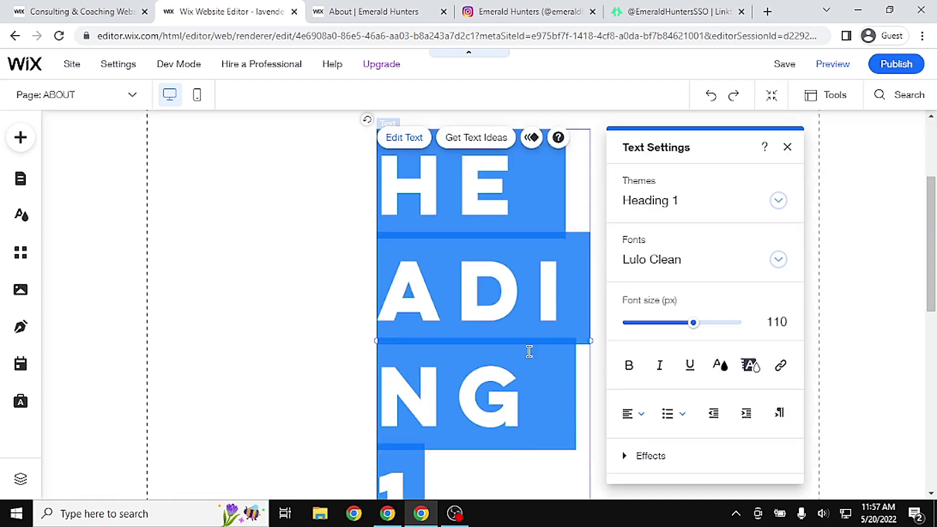
{"action": "type", "text": "ABOUT LA"}
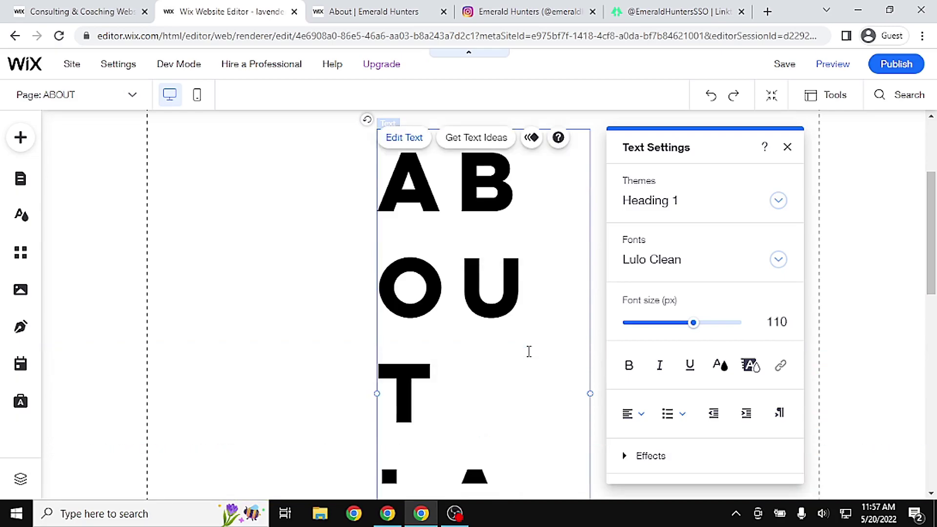
{"action": "type", "text": "VENDER"}
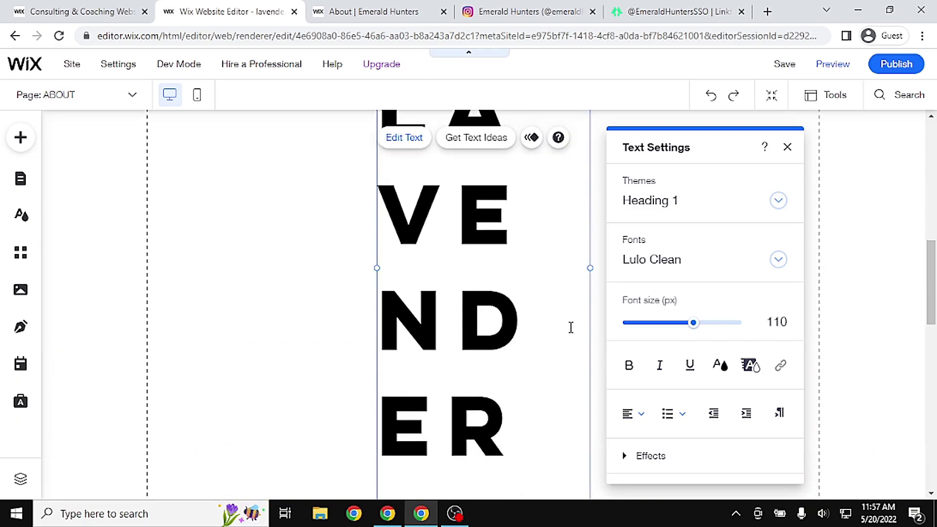
{"action": "left_click", "coordinate": [788, 147]}
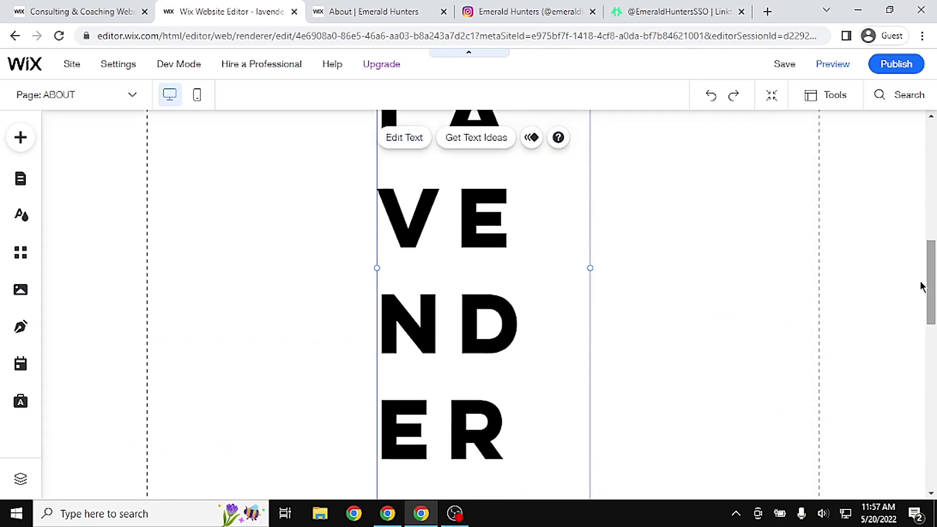
Widen the title box so its words reflow, enlarge the section above the footer, and nudge the title up
{"action": "left_click_drag", "start_coordinate": [591, 268], "coordinate": [785, 259]}
{"action": "scroll", "coordinate": [785, 259], "scroll_direction": "up", "scroll_amount": 2}
{"action": "scroll", "coordinate": [397, 237], "scroll_direction": "up", "scroll_amount": 2}
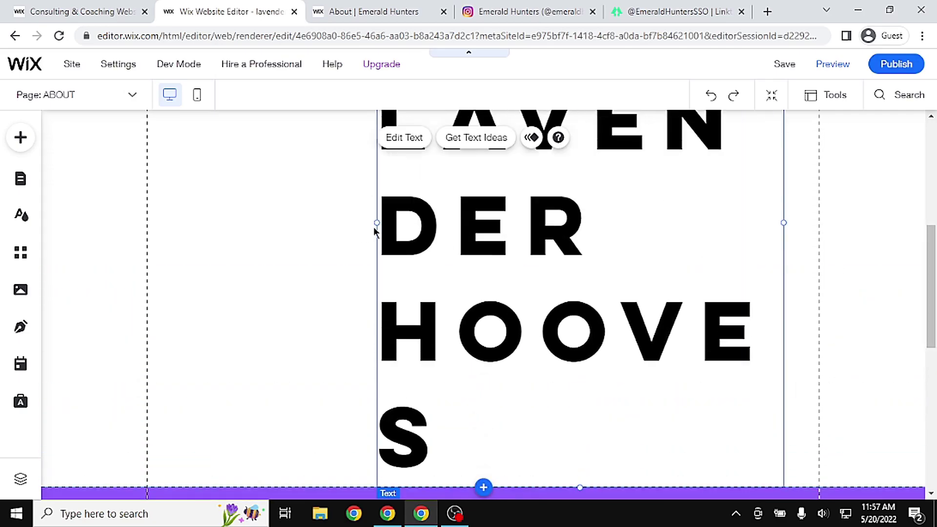
{"action": "left_click_drag", "start_coordinate": [379, 223], "coordinate": [171, 218]}
{"action": "scroll", "coordinate": [580, 259], "scroll_direction": "up", "scroll_amount": 4}
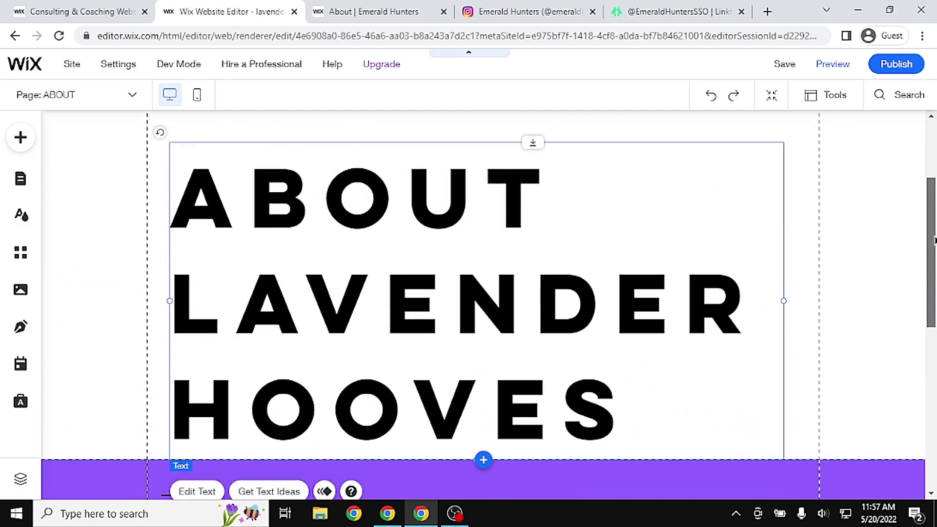
{"action": "left_click_drag", "start_coordinate": [580, 260], "coordinate": [588, 220]}
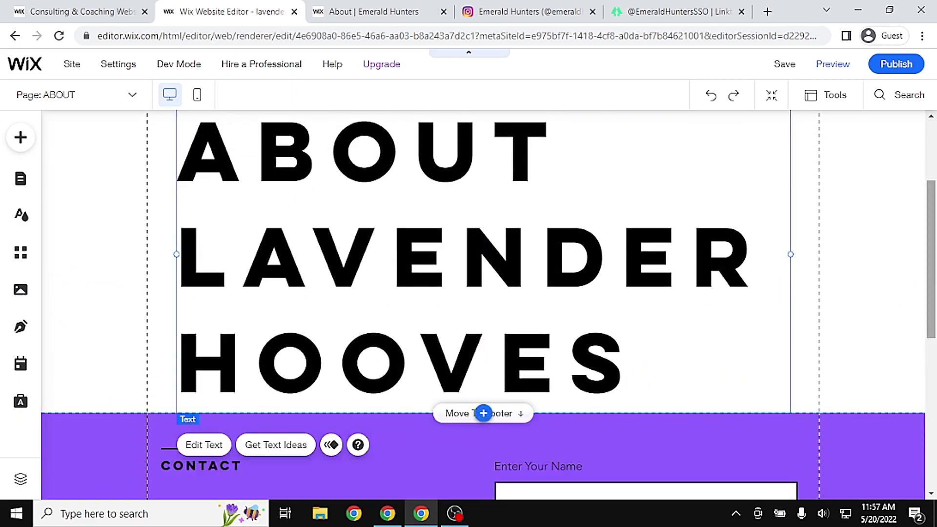
{"action": "left_click", "coordinate": [454, 440]}
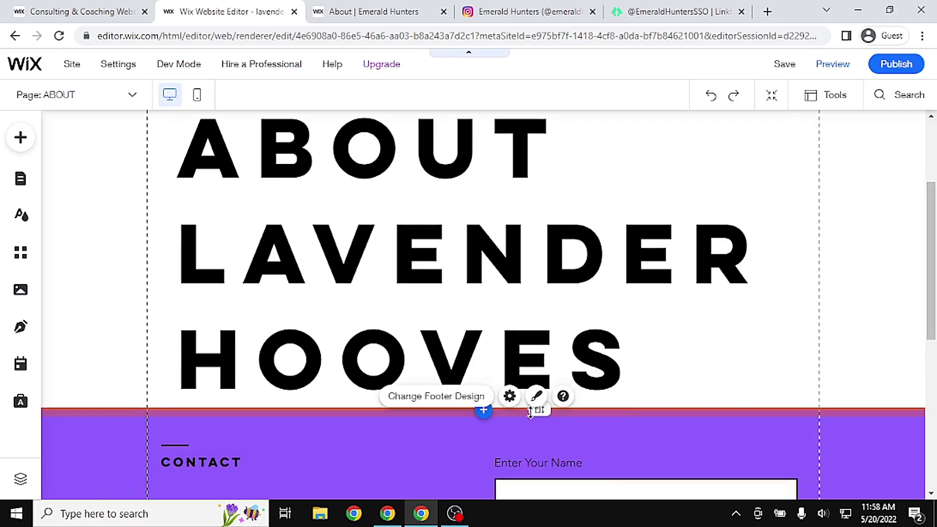
{"action": "left_click_drag", "start_coordinate": [539, 410], "coordinate": [539, 479]}
{"action": "left_click", "coordinate": [559, 330]}
{"action": "left_click_drag", "start_coordinate": [559, 331], "coordinate": [565, 310]}
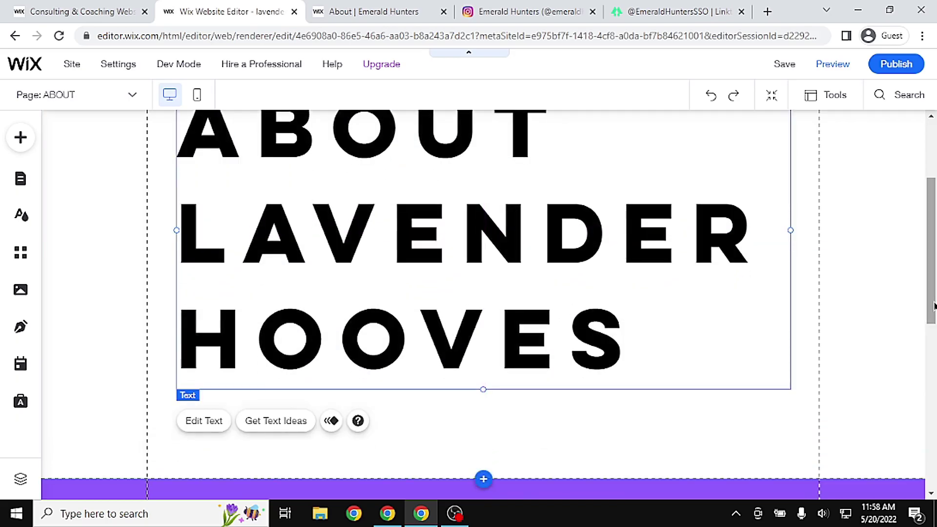
{"action": "scroll", "coordinate": [789, 341], "scroll_direction": "up", "scroll_amount": 1}
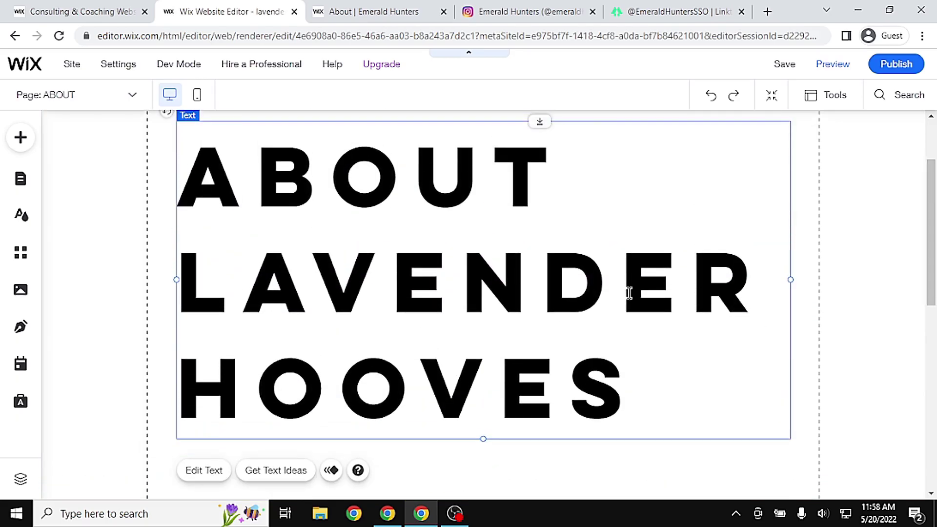
Set the title's font size to 50 px
{"action": "double_click", "coordinate": [629, 293]}
{"action": "left_click", "coordinate": [874, 326]}
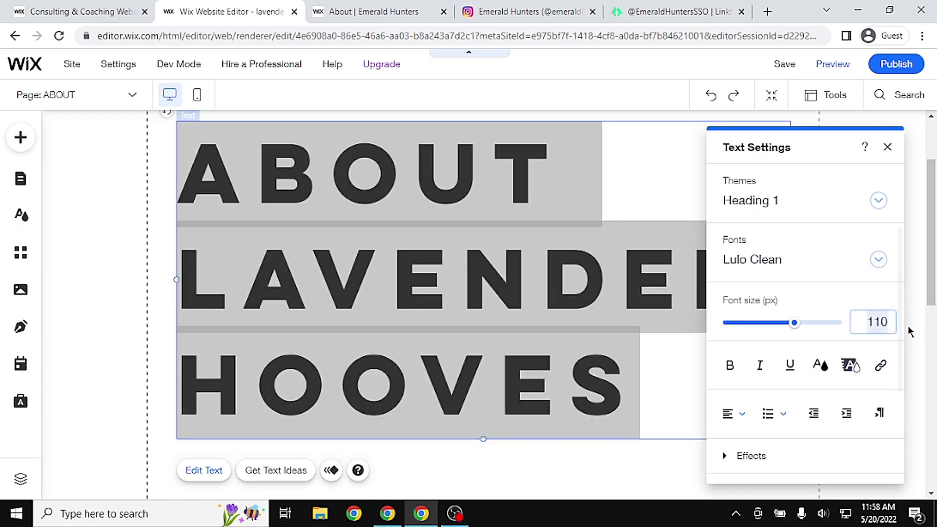
{"action": "type", "text": "50"}
{"action": "key", "text": "Return"}
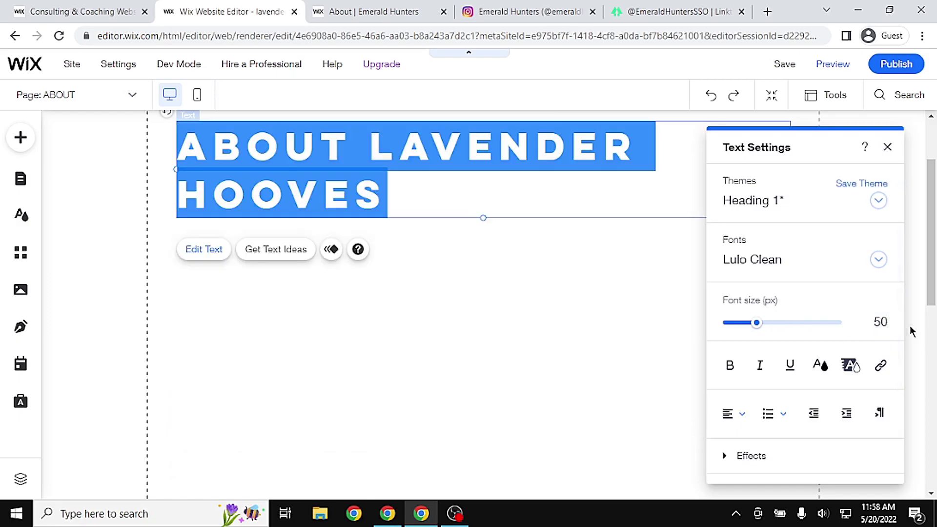
{"action": "left_click", "coordinate": [527, 262]}
{"action": "scroll", "coordinate": [527, 262], "scroll_direction": "up", "scroll_amount": 2}
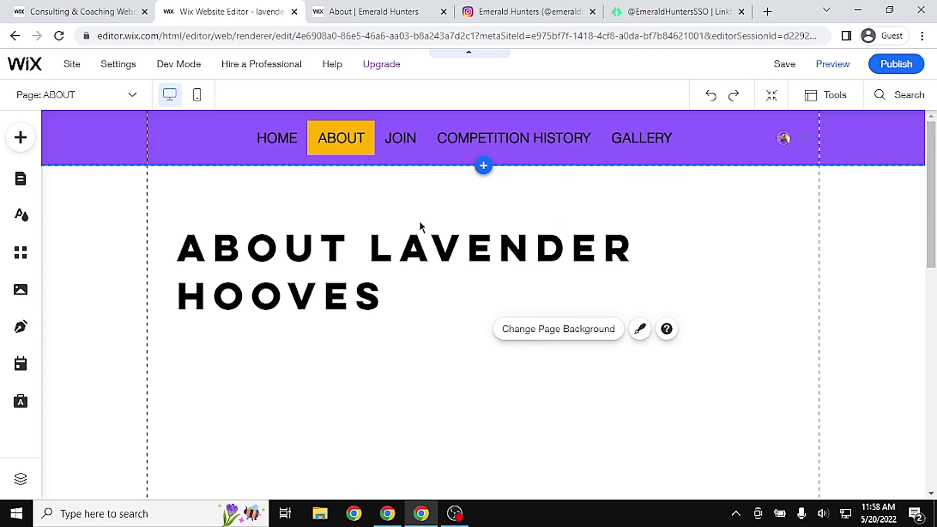
Centre-align the title text and widen its box to fit one line
{"action": "left_click", "coordinate": [395, 278]}
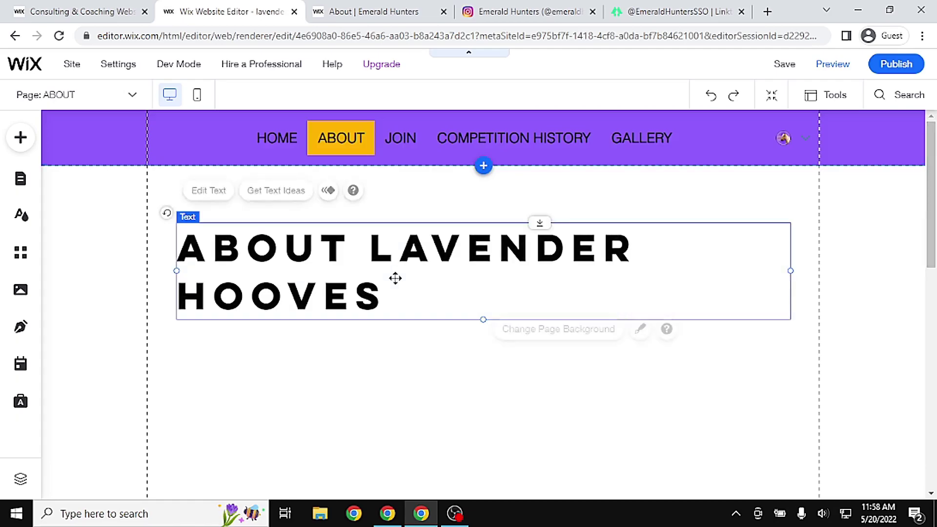
{"action": "left_click", "coordinate": [217, 197]}
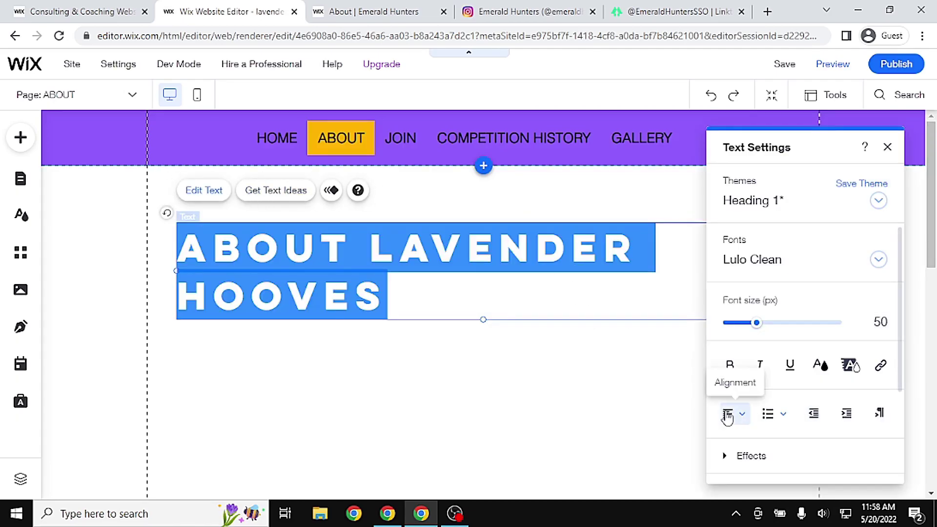
{"action": "left_click", "coordinate": [731, 414]}
{"action": "left_click", "coordinate": [737, 447]}
{"action": "left_click", "coordinate": [516, 395]}
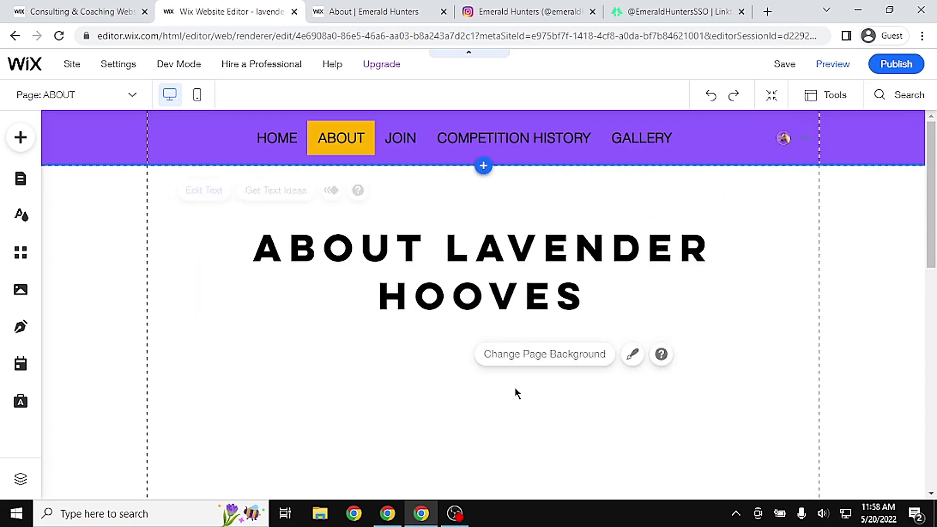
{"action": "left_click", "coordinate": [742, 270]}
{"action": "left_click_drag", "start_coordinate": [795, 271], "coordinate": [877, 268]}
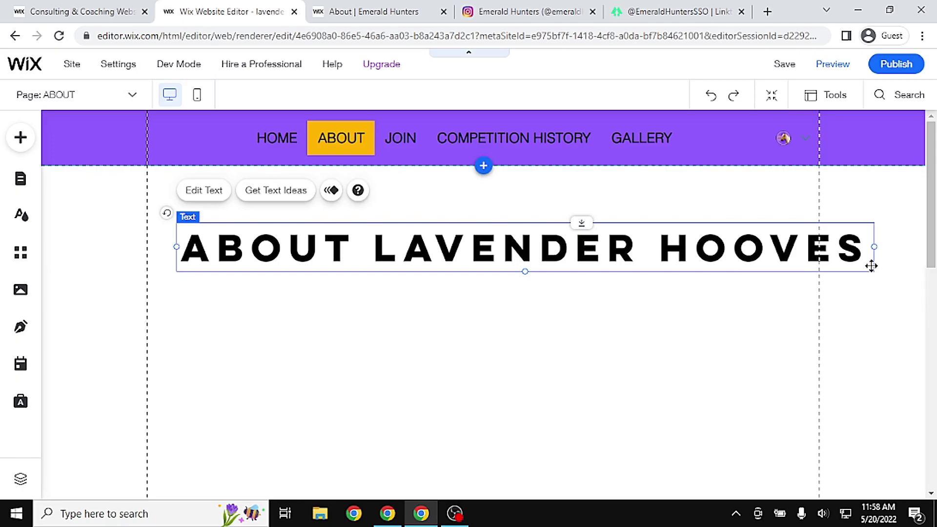
Reduce the title font to 40 px and move it up near the top of the page
{"action": "double_click", "coordinate": [497, 267]}
{"action": "left_click", "coordinate": [880, 321]}
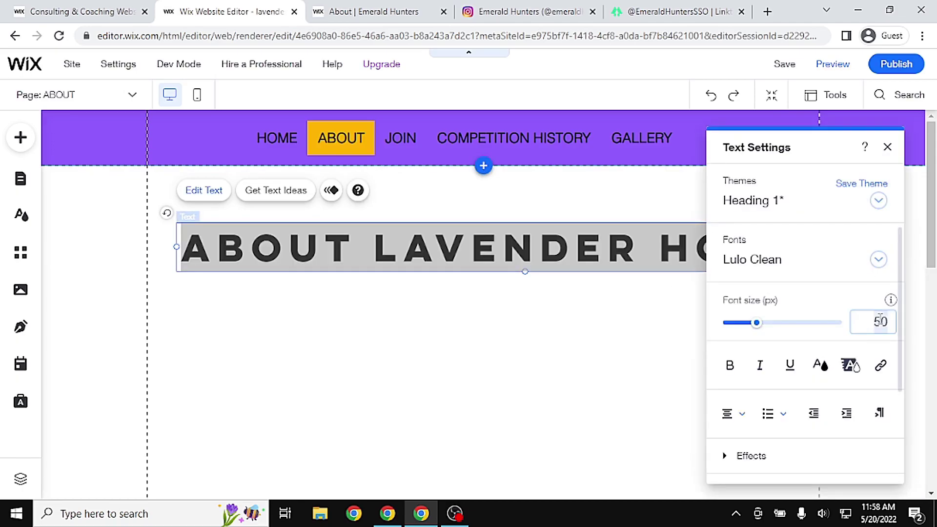
{"action": "type", "text": "30"}
{"action": "key", "text": "Return"}
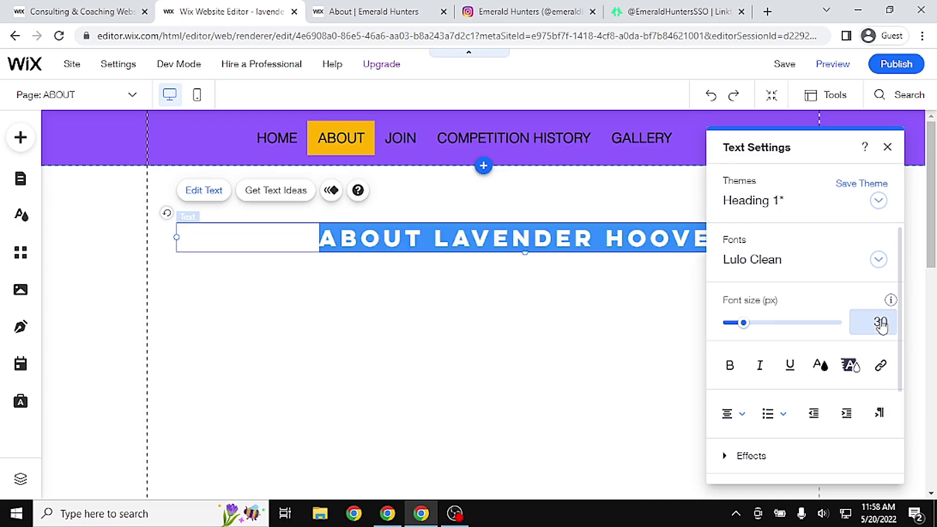
{"action": "left_click", "coordinate": [865, 322]}
{"action": "type", "text": "40"}
{"action": "key", "text": "Return"}
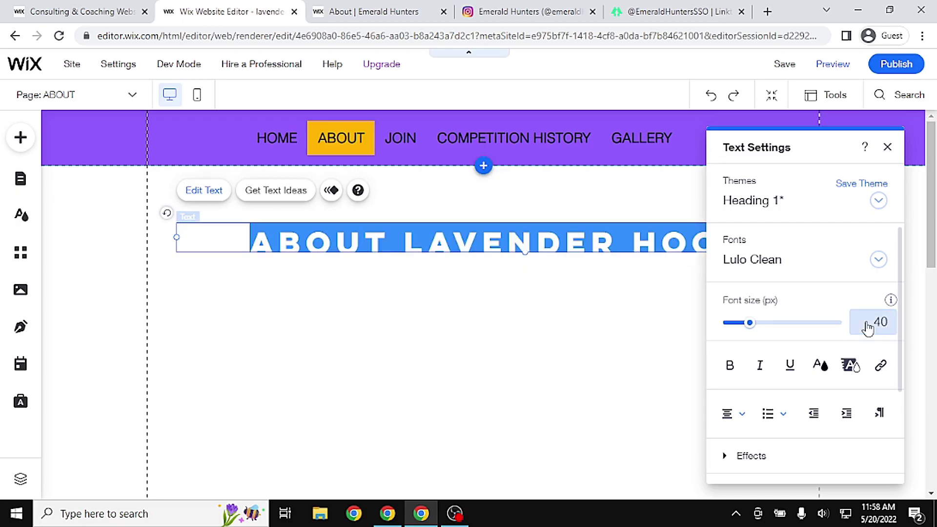
{"action": "left_click", "coordinate": [511, 332]}
{"action": "left_click_drag", "start_coordinate": [638, 244], "coordinate": [594, 219]}
{"action": "left_click", "coordinate": [628, 323]}
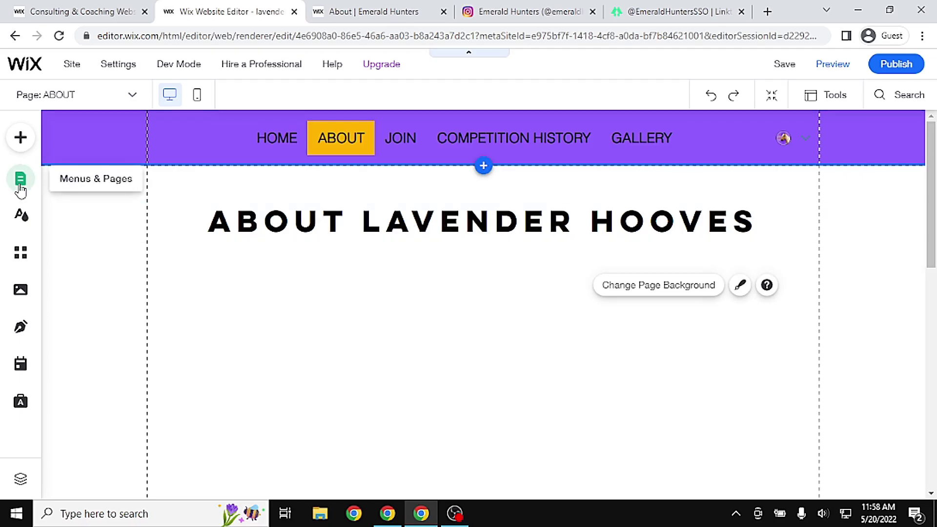
Add a Helvetica Light paragraph under the title describing the May 20th, 2022 founding on Meringue Cloud
{"action": "left_click", "coordinate": [21, 139]}
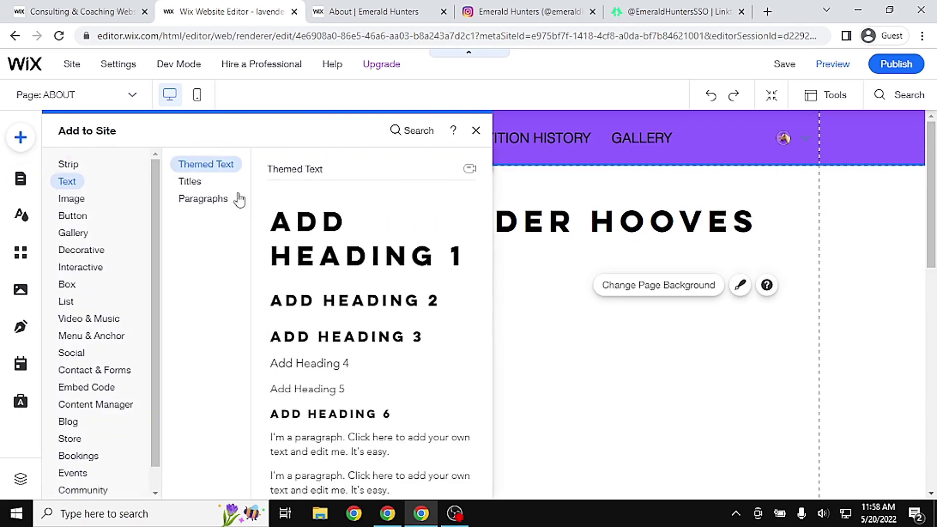
{"action": "left_click", "coordinate": [215, 204]}
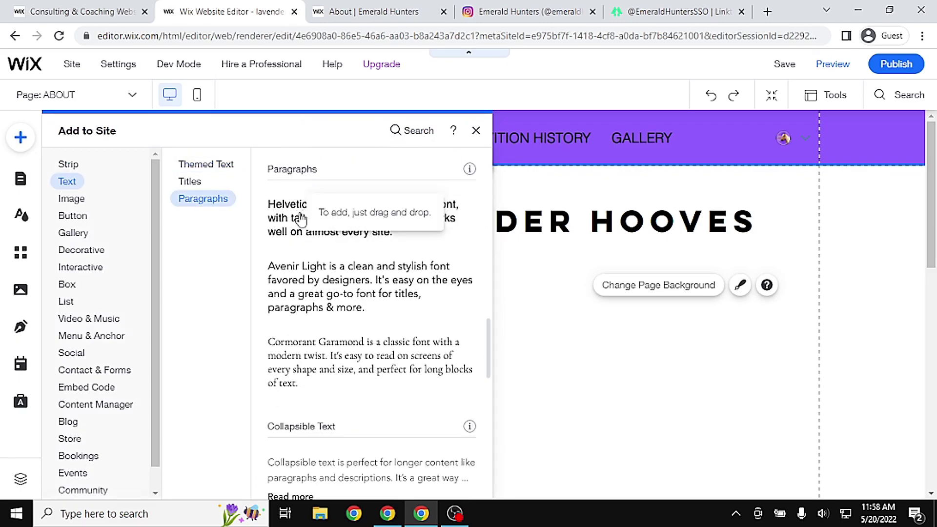
{"action": "left_click", "coordinate": [357, 221]}
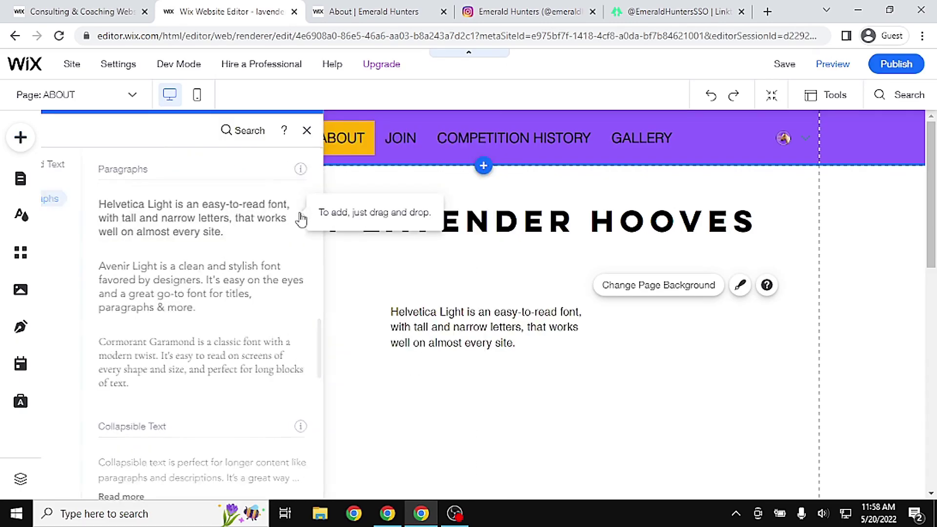
{"action": "double_click", "coordinate": [518, 343]}
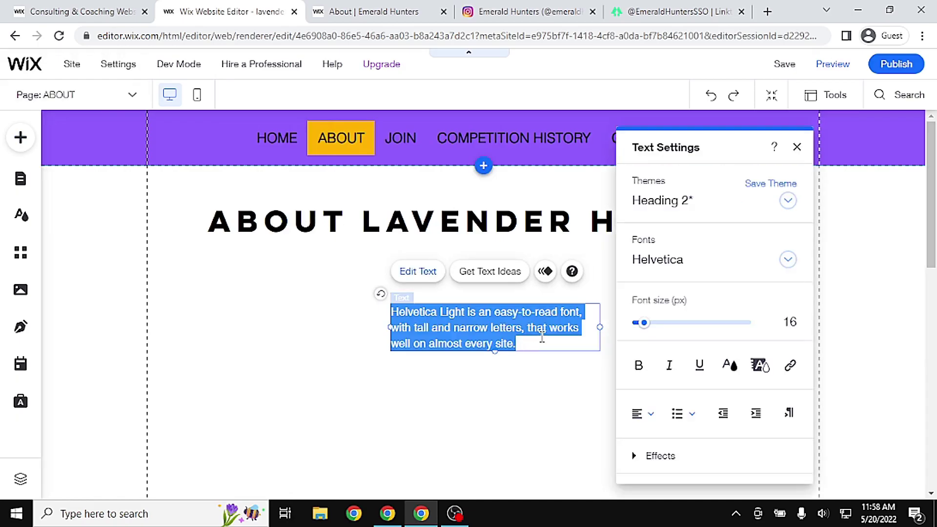
{"action": "type", "text": "Lavender Hooves was founded on May 20"}
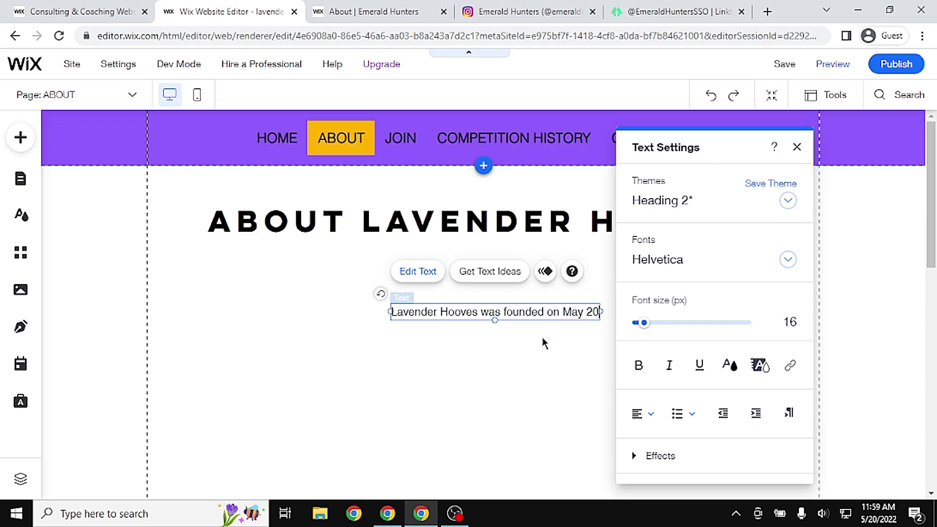
{"action": "type", "text": "th, 2022 by Rebecca Ravenbird."}
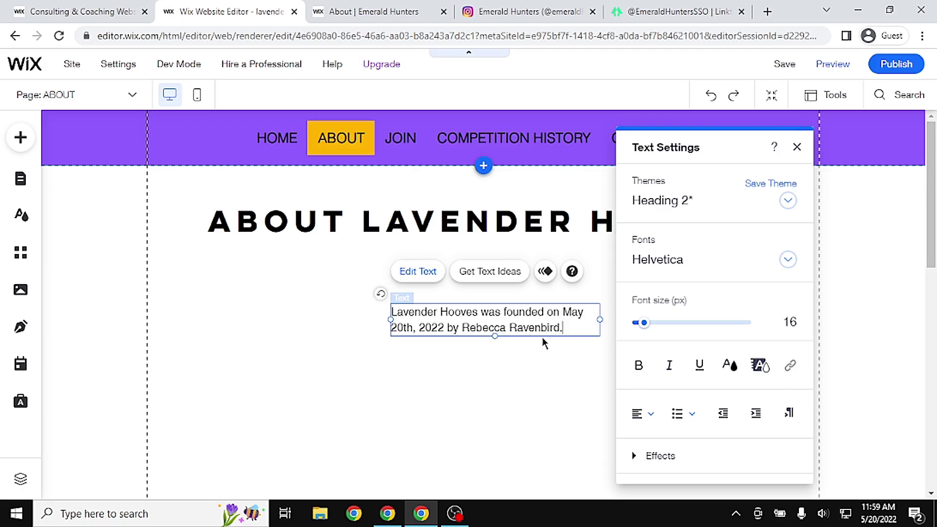
{"action": "type", "text": "are on the server Meringue Cloud."}
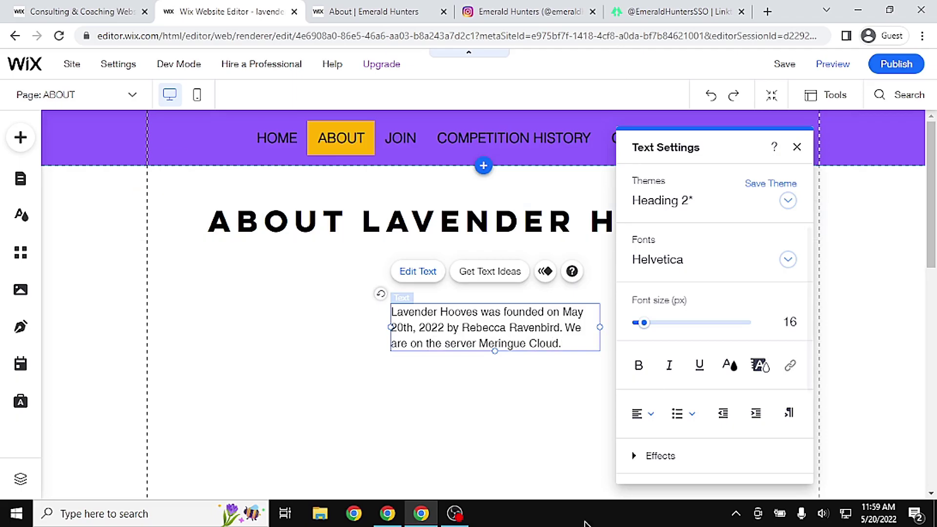
{"action": "left_click", "coordinate": [479, 455]}
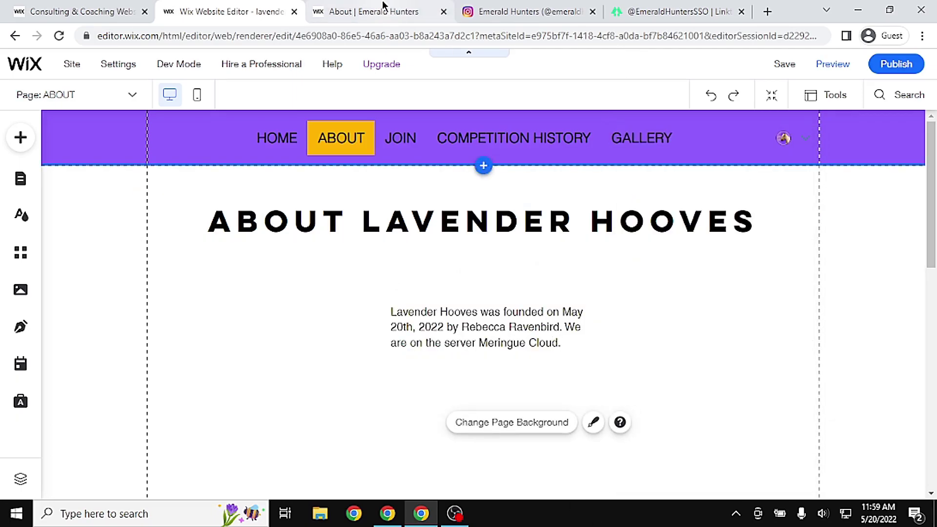
{"action": "left_click", "coordinate": [384, 11]}
{"action": "left_click_drag", "start_coordinate": [930, 108], "coordinate": [931, 222]}
{"action": "scroll", "coordinate": [220, 209], "scroll_direction": "down", "scroll_amount": 1}
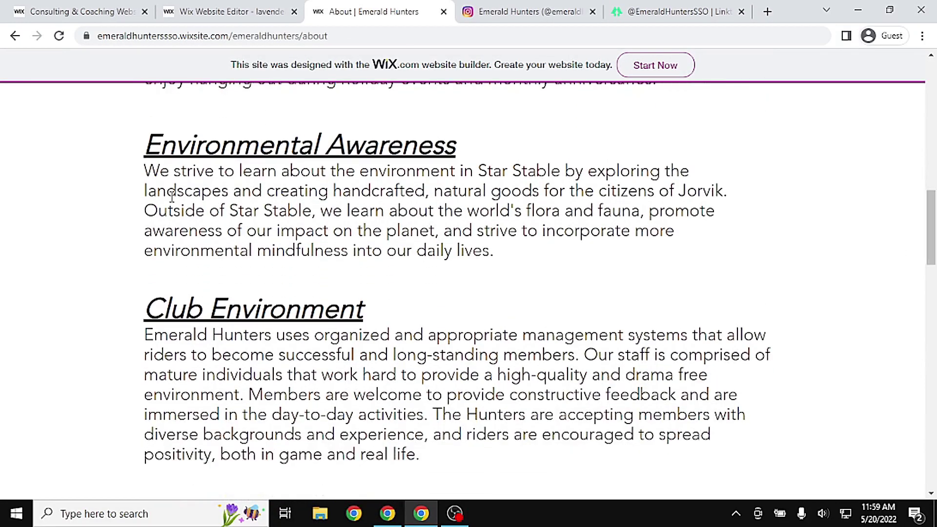
{"action": "left_click_drag", "start_coordinate": [130, 141], "coordinate": [634, 474]}
{"action": "left_click_drag", "start_coordinate": [930, 240], "coordinate": [76, 6]}
{"action": "left_click", "coordinate": [237, 9]}
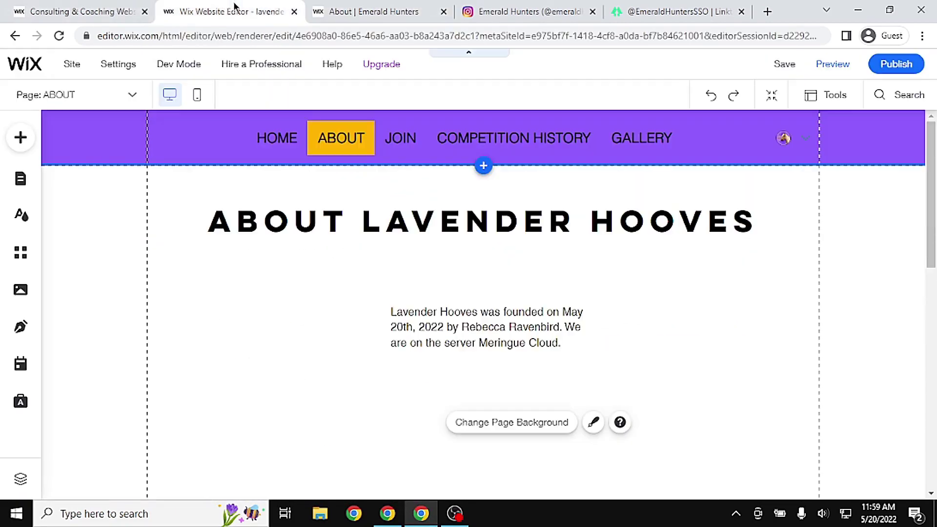
{"action": "left_click", "coordinate": [371, 11]}
Move the founding paragraph left toward the page margin
{"action": "mouse_move", "coordinate": [931, 317]}
{"action": "left_mouse_down"}
{"action": "mouse_move", "coordinate": [930, 375]}
{"action": "mouse_move", "coordinate": [931, 300]}
{"action": "left_mouse_up"}
{"action": "left_click", "coordinate": [210, 10]}
{"action": "left_click", "coordinate": [510, 324]}
{"action": "left_click_drag", "start_coordinate": [510, 324], "coordinate": [352, 304]}
{"action": "left_click", "coordinate": [585, 278]}
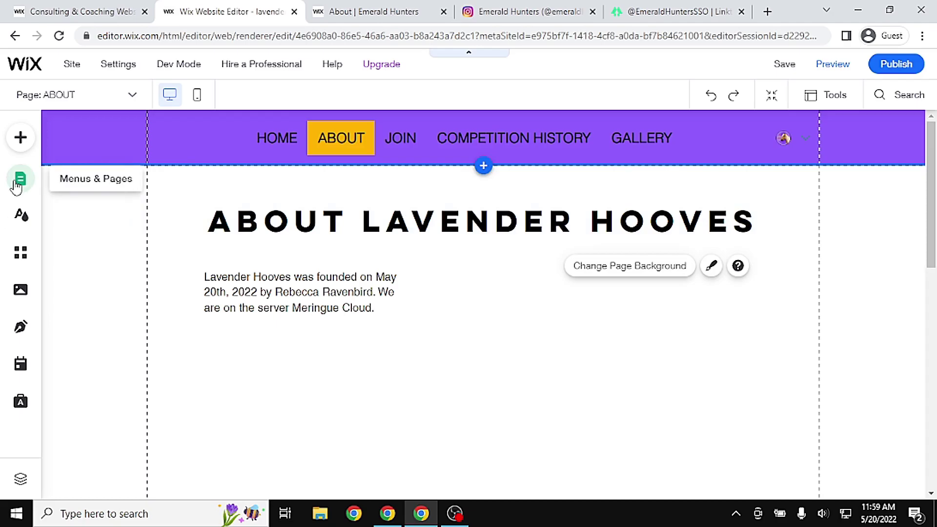
Paste a copy of the paragraph below it, reading 'YouTube Link' and 'Instagram Link' on two lines
{"action": "left_click", "coordinate": [390, 302]}
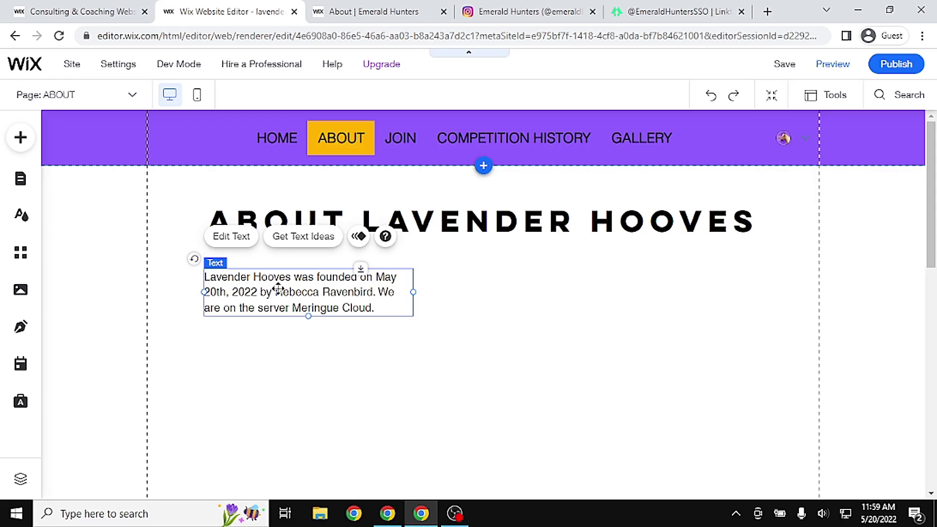
{"action": "left_click", "coordinate": [340, 375]}
{"action": "key", "text": "ctrl+v"}
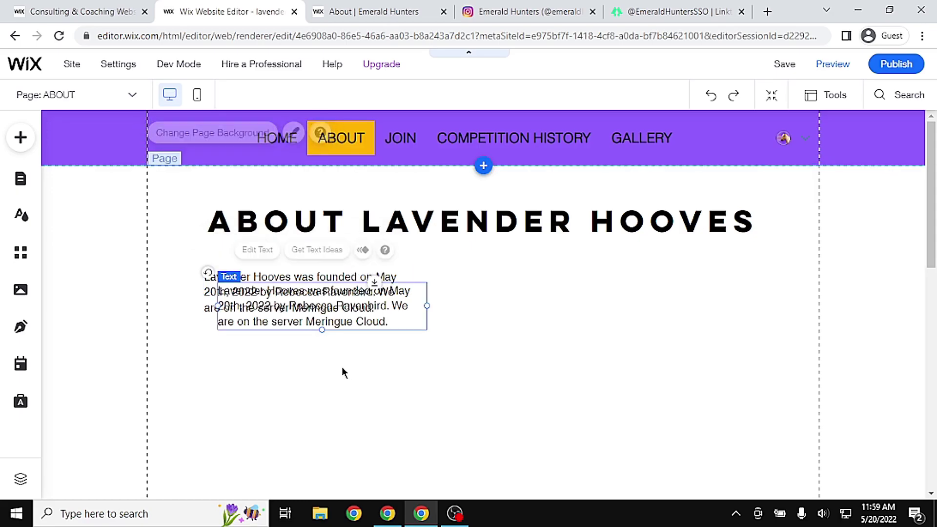
{"action": "left_click_drag", "start_coordinate": [364, 313], "coordinate": [356, 373]}
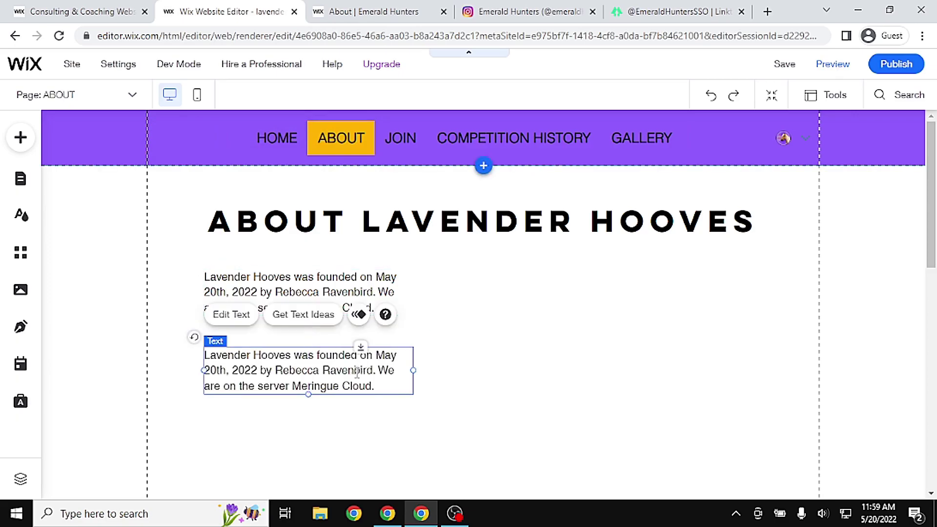
{"action": "double_click", "coordinate": [357, 372]}
{"action": "type", "text": "You"}
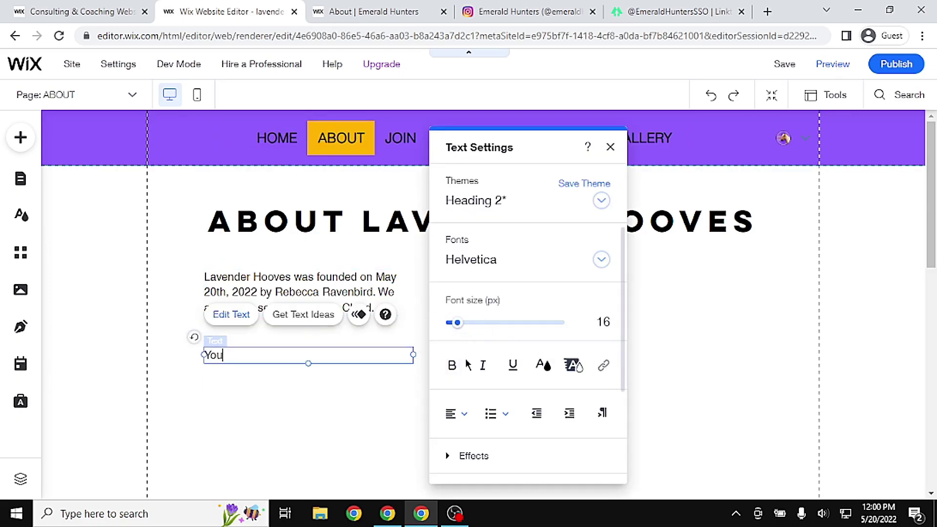
{"action": "type", "text": "Tube Link"}
{"action": "key", "text": "Return"}
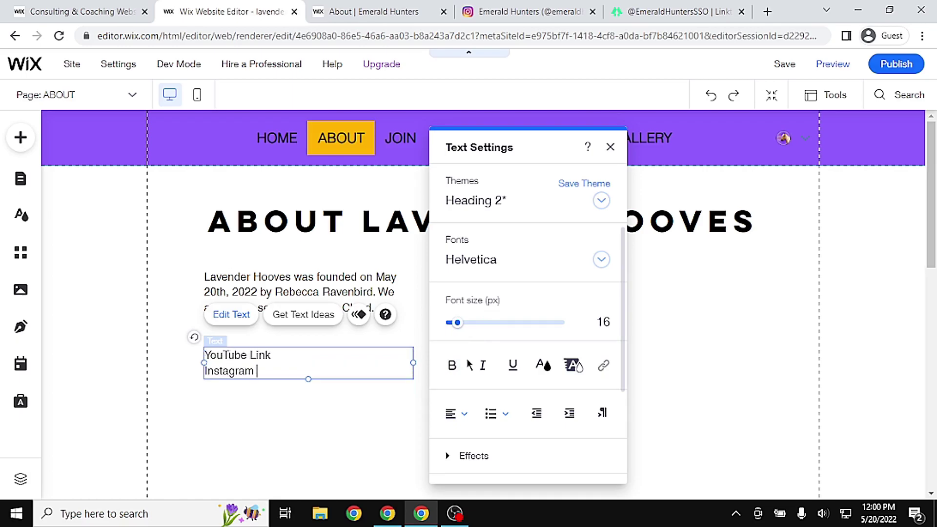
{"action": "left_click", "coordinate": [327, 416]}
{"action": "left_click", "coordinate": [830, 65]}
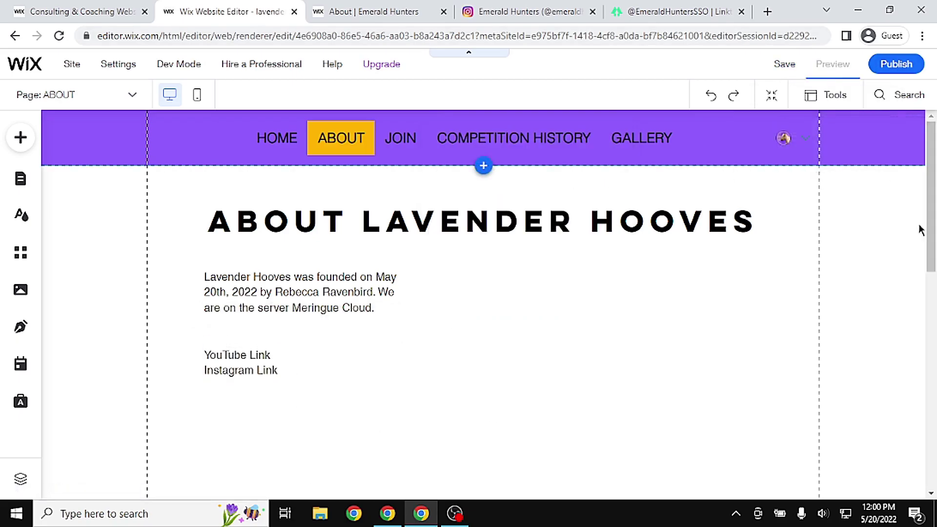
Back in the editor, select the words 'YouTube Link' in the link text box
{"action": "scroll", "coordinate": [931, 210], "scroll_direction": "down", "scroll_amount": 4}
{"action": "scroll", "coordinate": [931, 210], "scroll_direction": "up", "scroll_amount": 2}
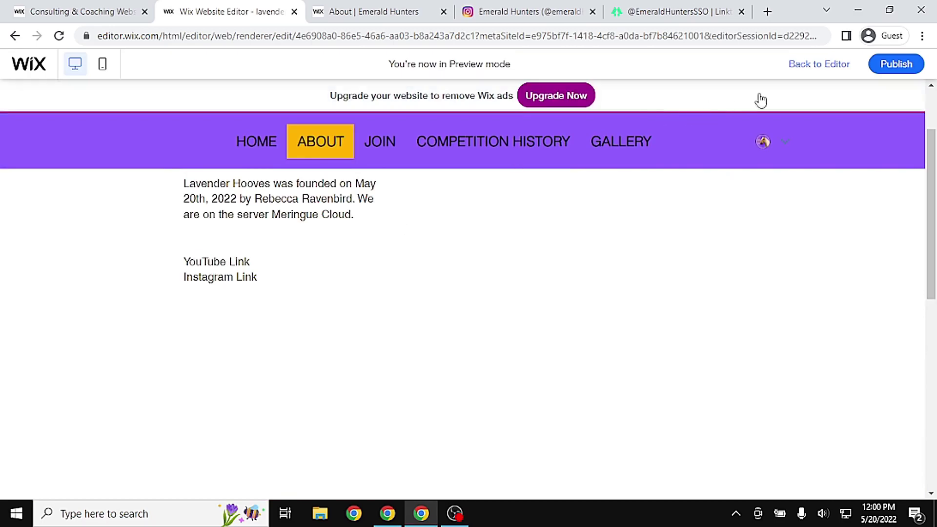
{"action": "left_click", "coordinate": [810, 65]}
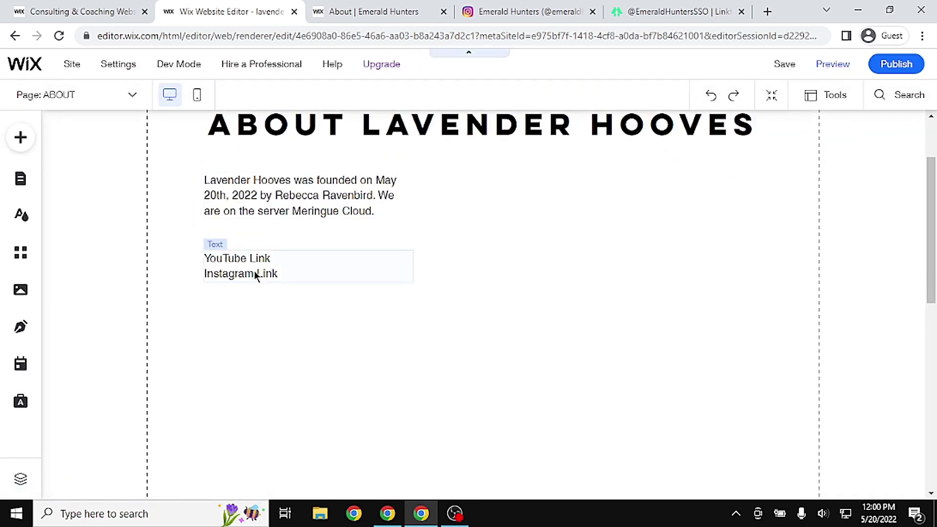
{"action": "left_click", "coordinate": [256, 266]}
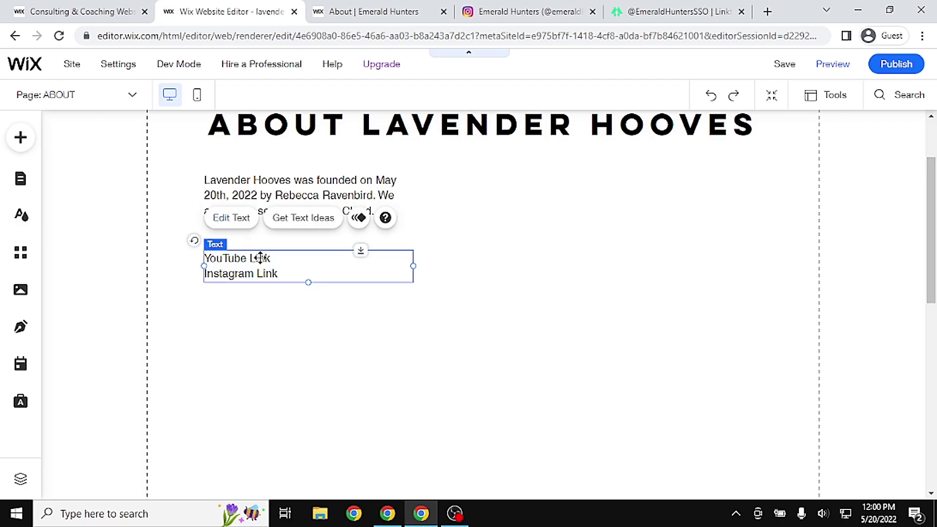
{"action": "double_click", "coordinate": [255, 257]}
{"action": "left_click", "coordinate": [279, 260]}
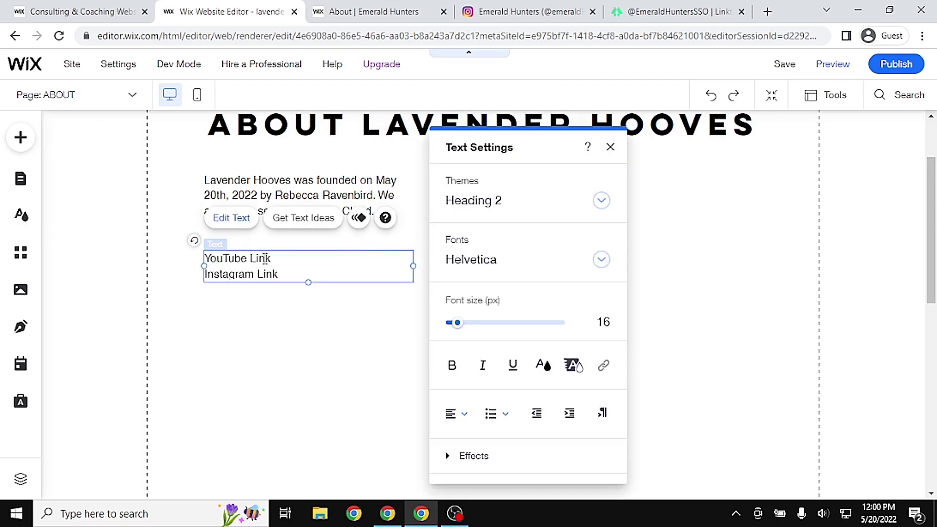
{"action": "left_click_drag", "start_coordinate": [270, 259], "coordinate": [201, 257]}
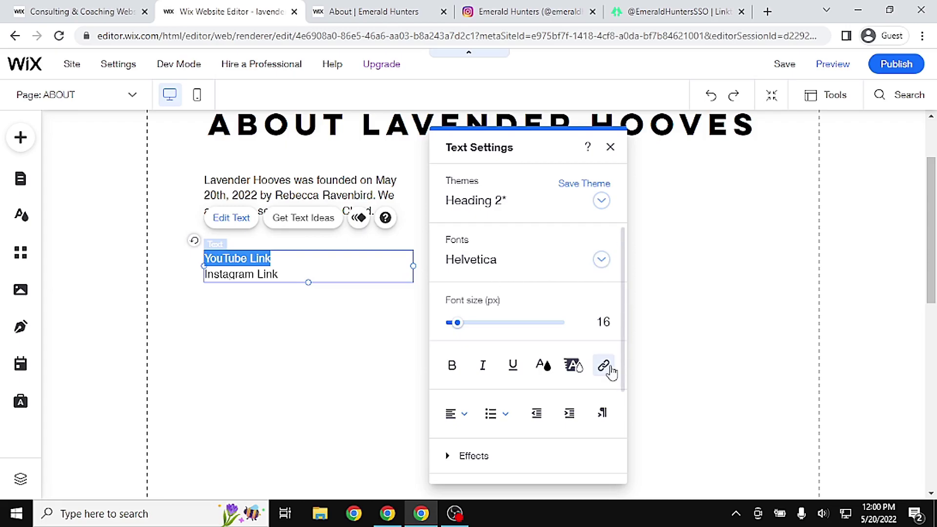
Link the selected words to the copied Instagram web address, opening in a new window
{"action": "left_click", "coordinate": [608, 367]}
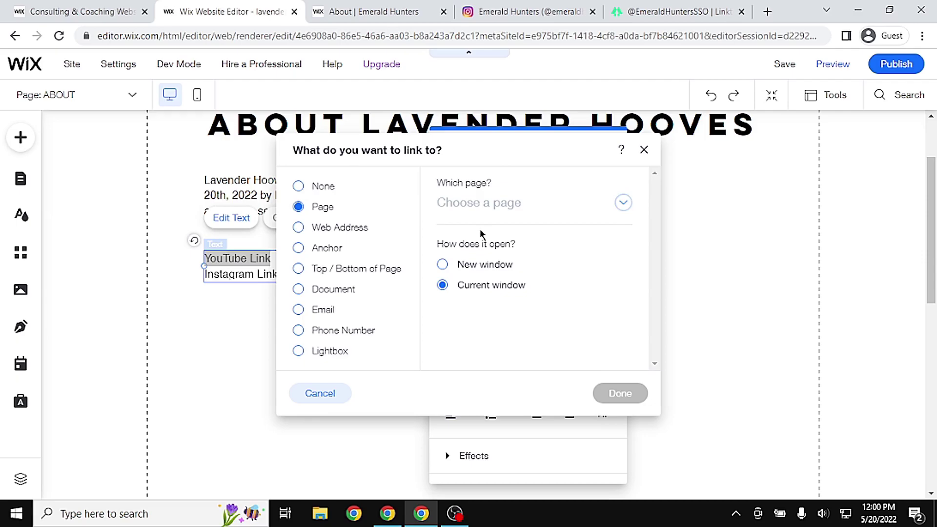
{"action": "left_click", "coordinate": [366, 233]}
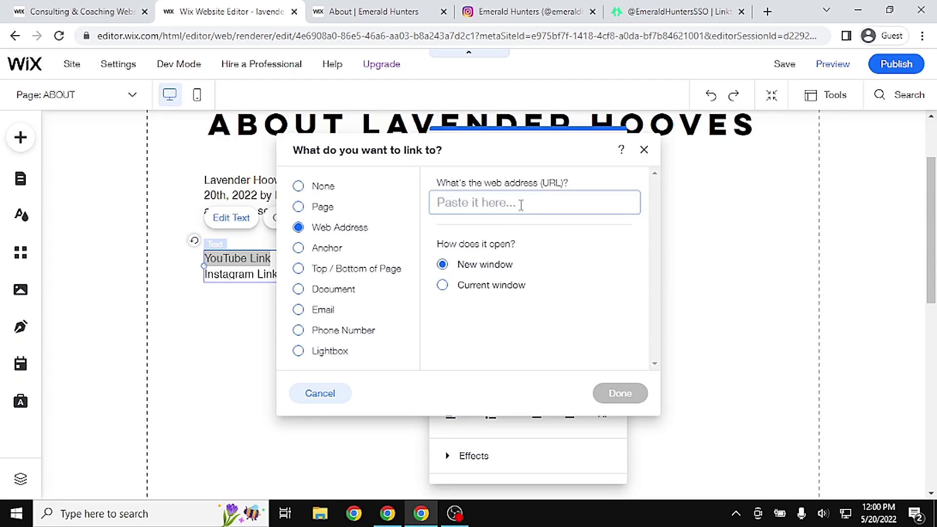
{"action": "left_click", "coordinate": [521, 204]}
{"action": "key", "text": "super+v"}
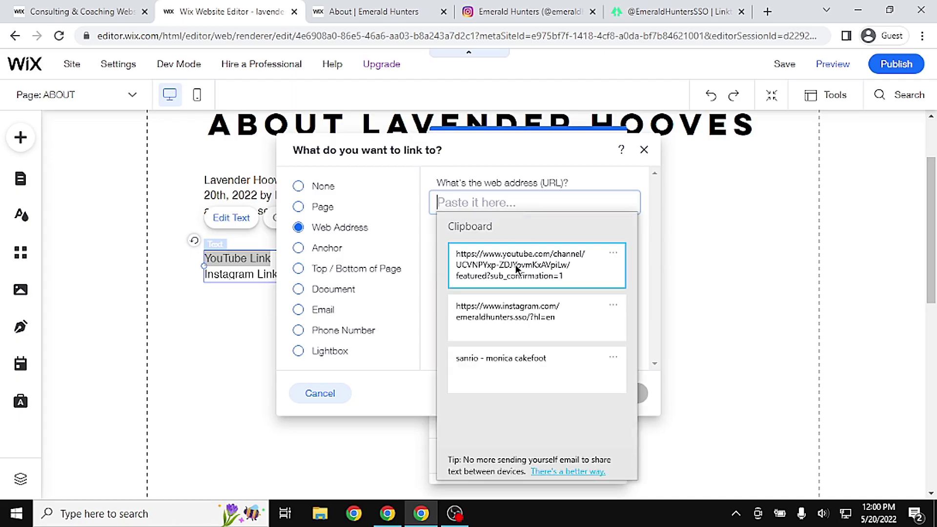
{"action": "left_click", "coordinate": [517, 268]}
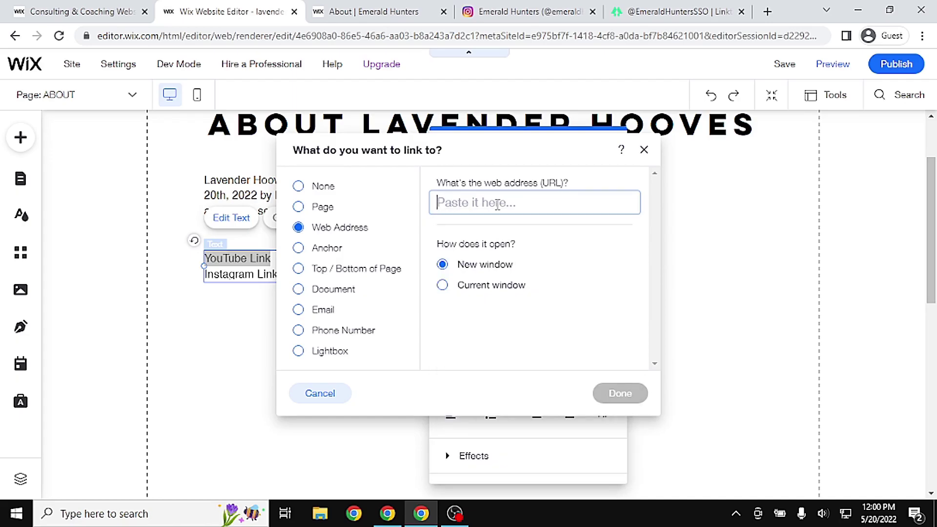
{"action": "key", "text": "super+v"}
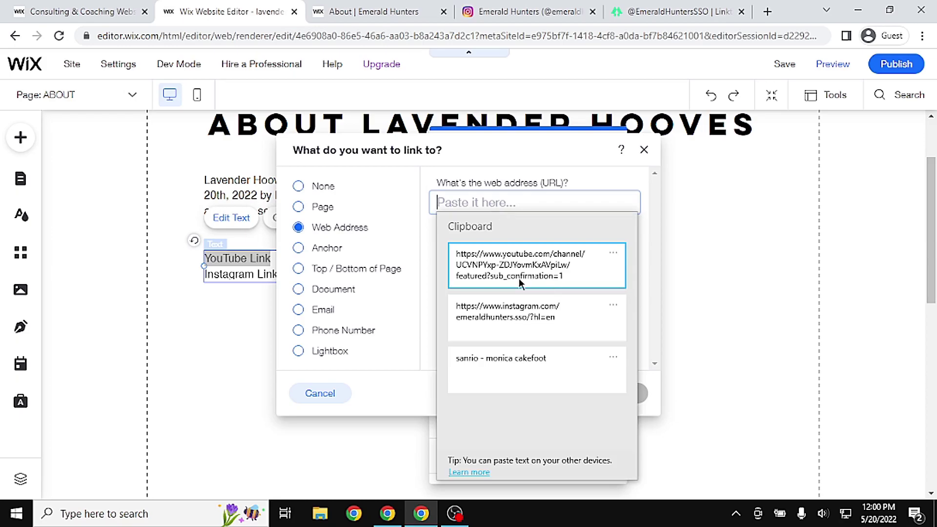
{"action": "left_click", "coordinate": [510, 311]}
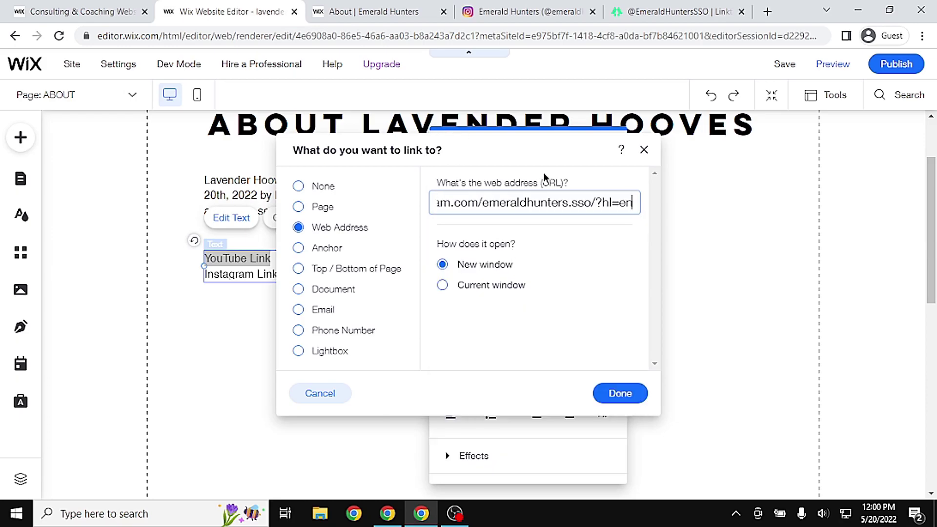
{"action": "left_click", "coordinate": [612, 394]}
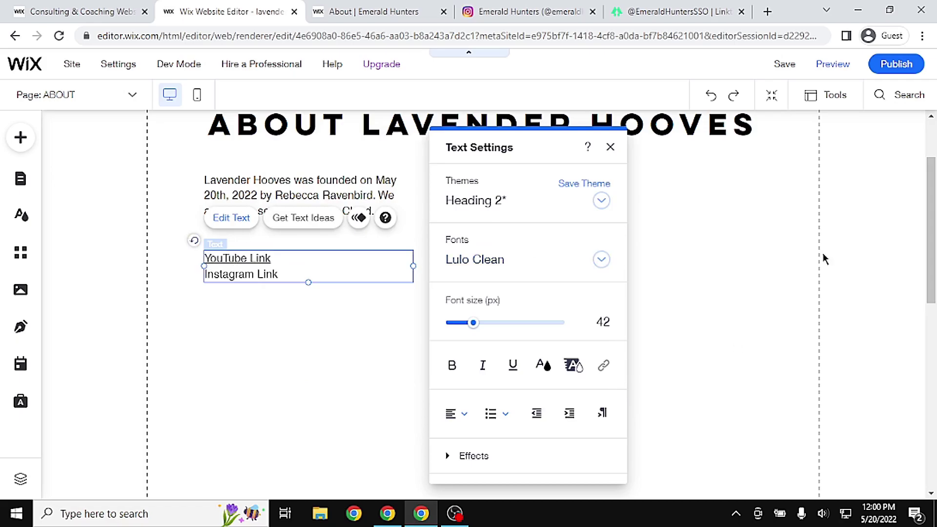
{"action": "left_click", "coordinate": [846, 262]}
{"action": "left_click", "coordinate": [841, 68]}
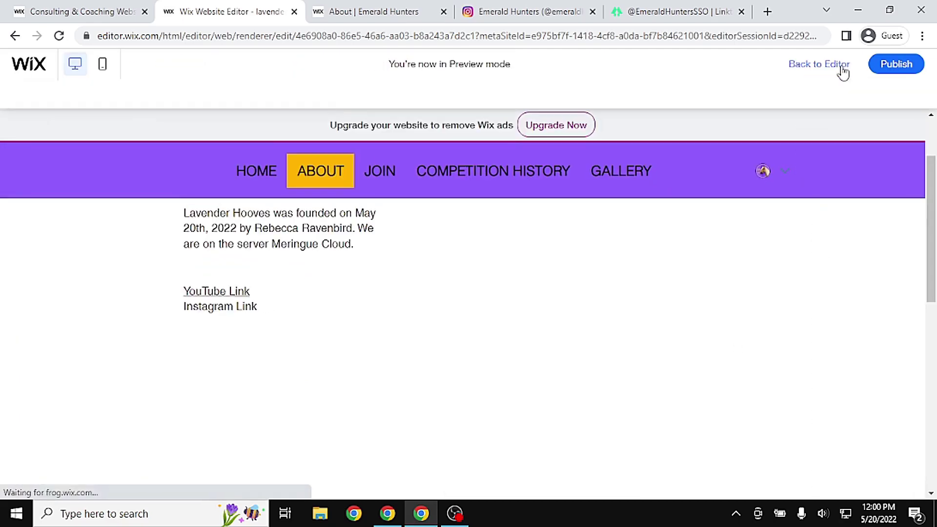
{"action": "left_click", "coordinate": [231, 271]}
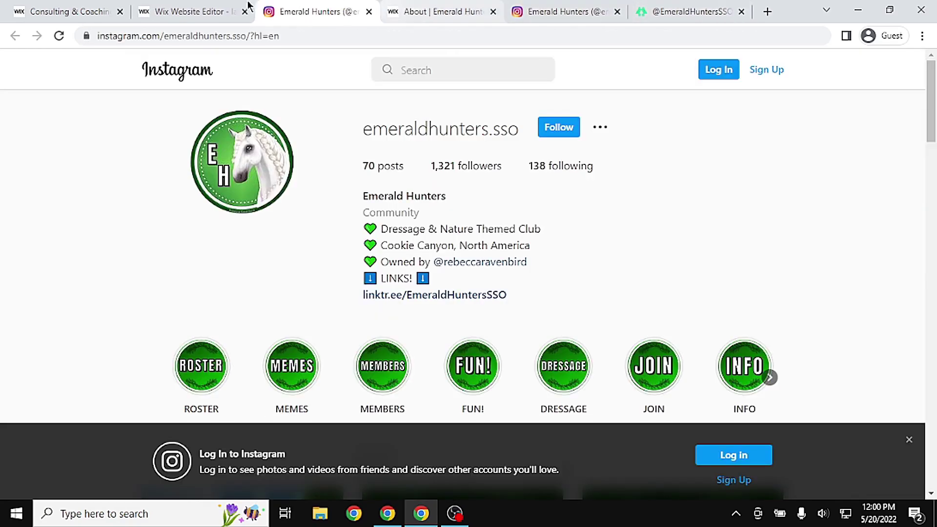
{"action": "left_click", "coordinate": [199, 10]}
{"action": "left_click", "coordinate": [369, 11]}
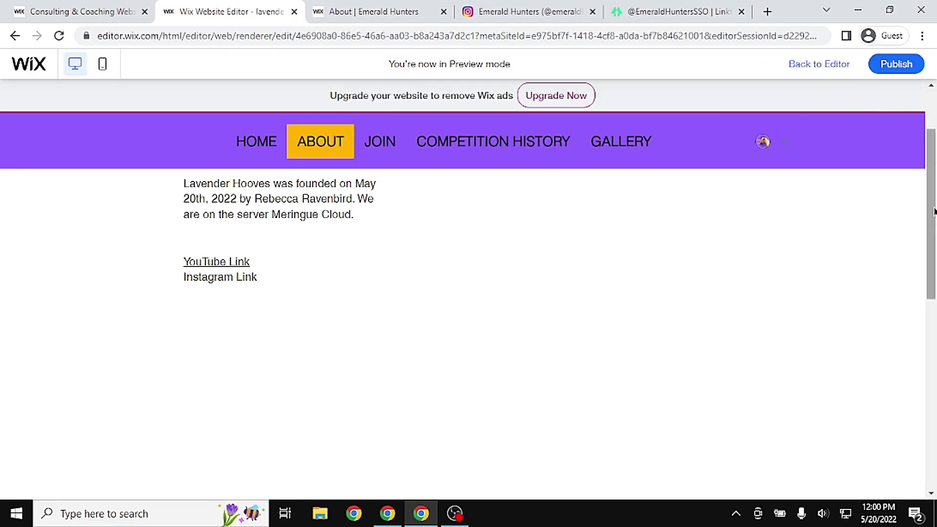
{"action": "scroll", "coordinate": [512, 236], "scroll_direction": "up", "scroll_amount": 2}
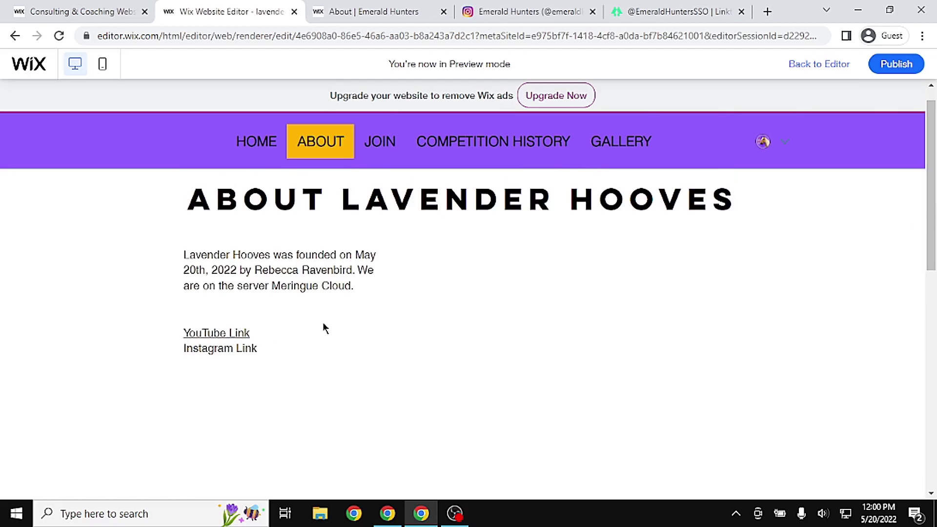
{"action": "left_click", "coordinate": [819, 65]}
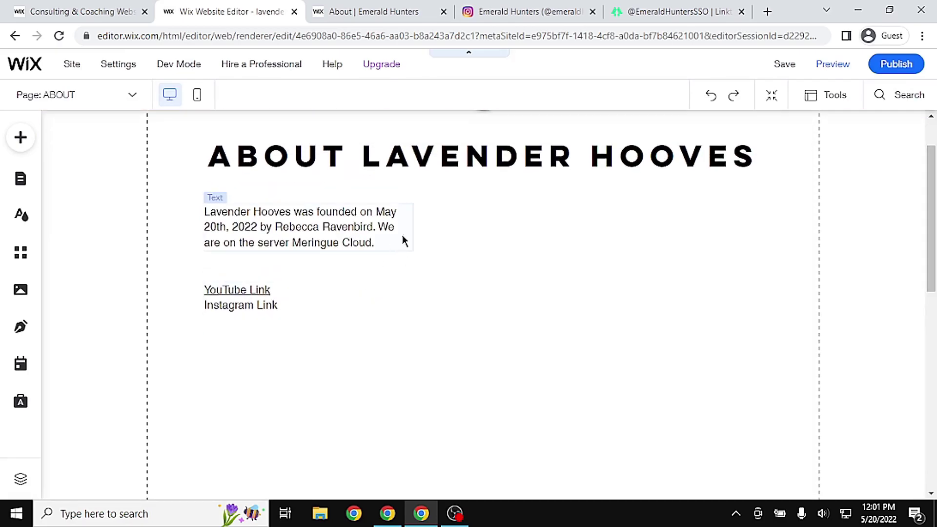
{"action": "left_click", "coordinate": [386, 12]}
{"action": "left_click_drag", "start_coordinate": [933, 287], "coordinate": [932, 94]}
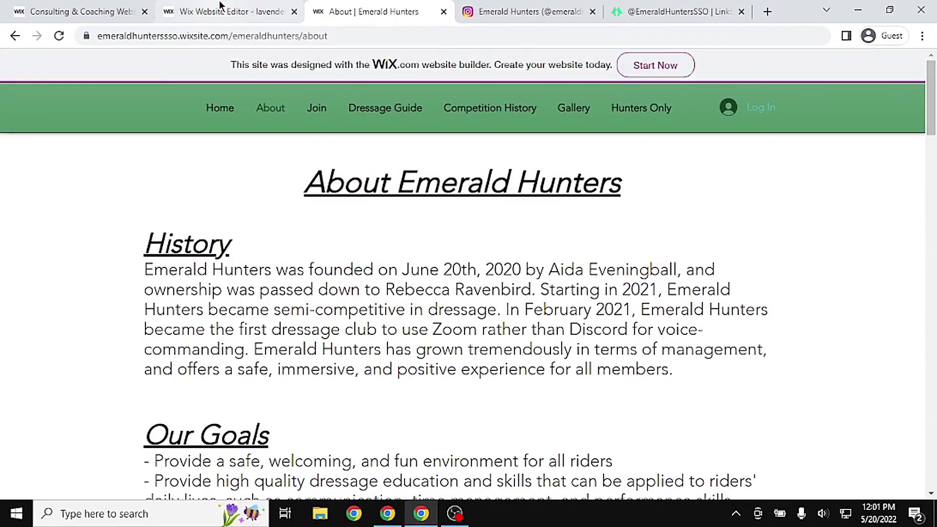
{"action": "left_click", "coordinate": [215, 11]}
{"action": "scroll", "coordinate": [892, 125], "scroll_direction": "up", "scroll_amount": 2}
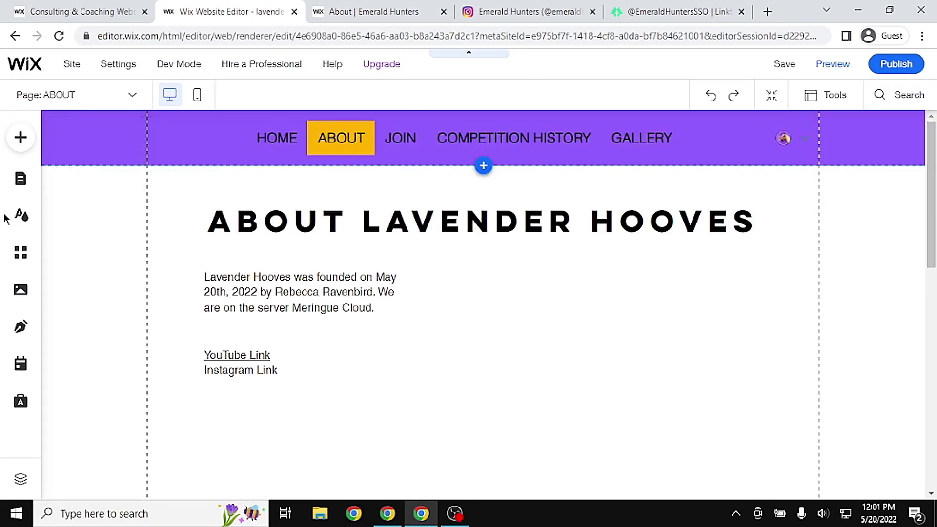
Open the JOIN page and inspect the options of its Book Online services section
{"action": "left_click", "coordinate": [21, 187]}
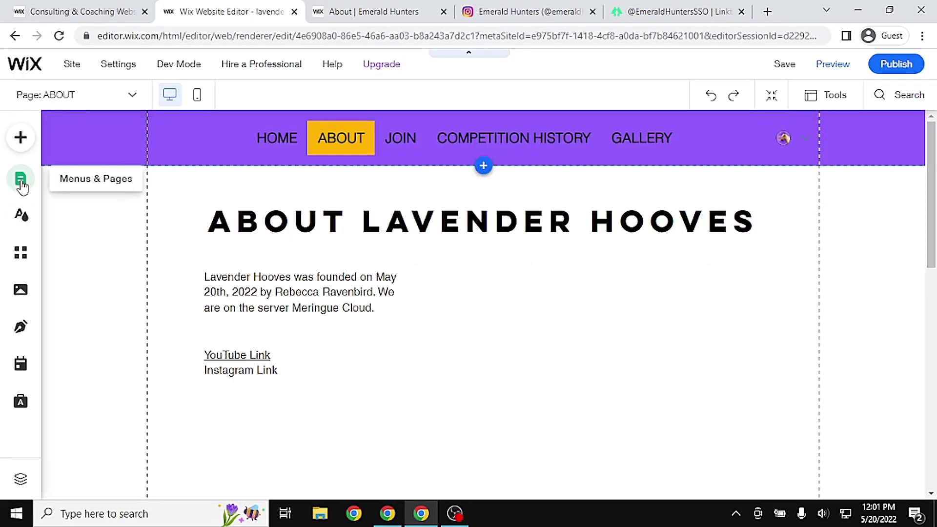
{"action": "left_click", "coordinate": [270, 272]}
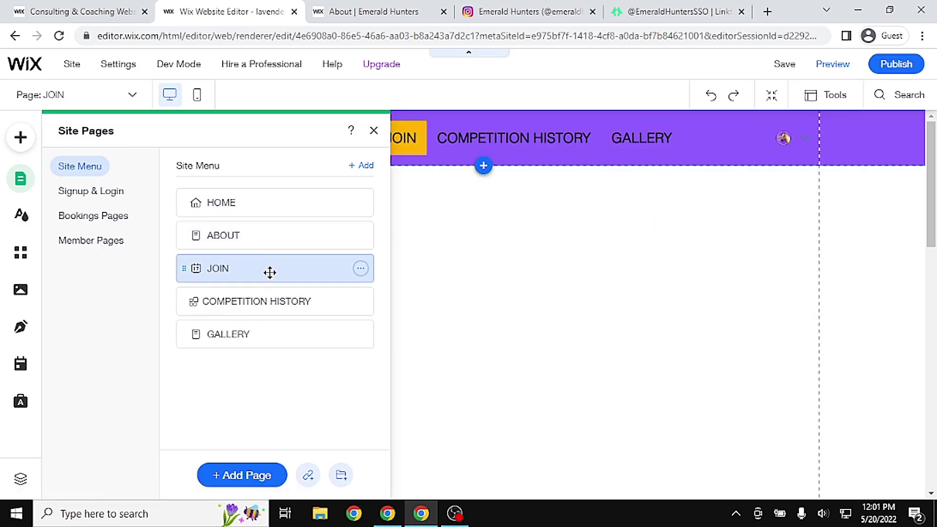
{"action": "left_click", "coordinate": [713, 295]}
{"action": "left_click_drag", "start_coordinate": [931, 186], "coordinate": [932, 209]}
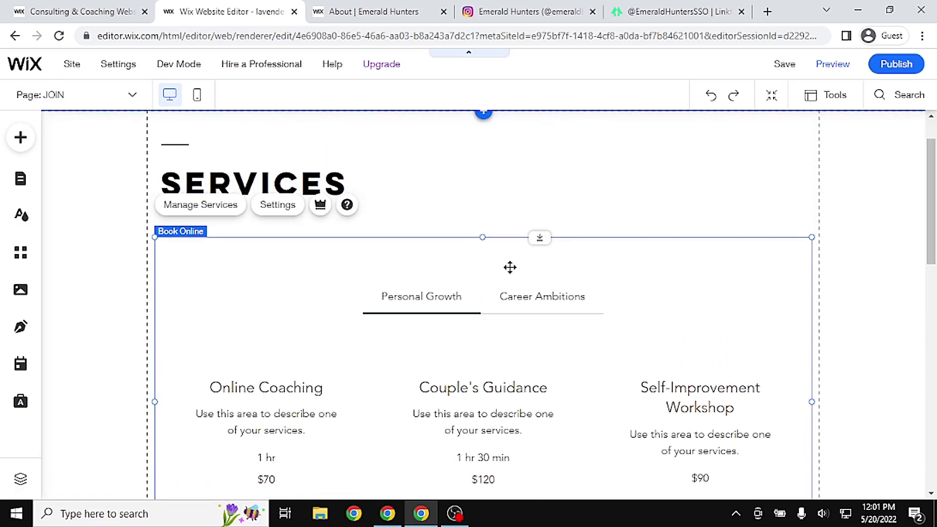
{"action": "right_click", "coordinate": [279, 274]}
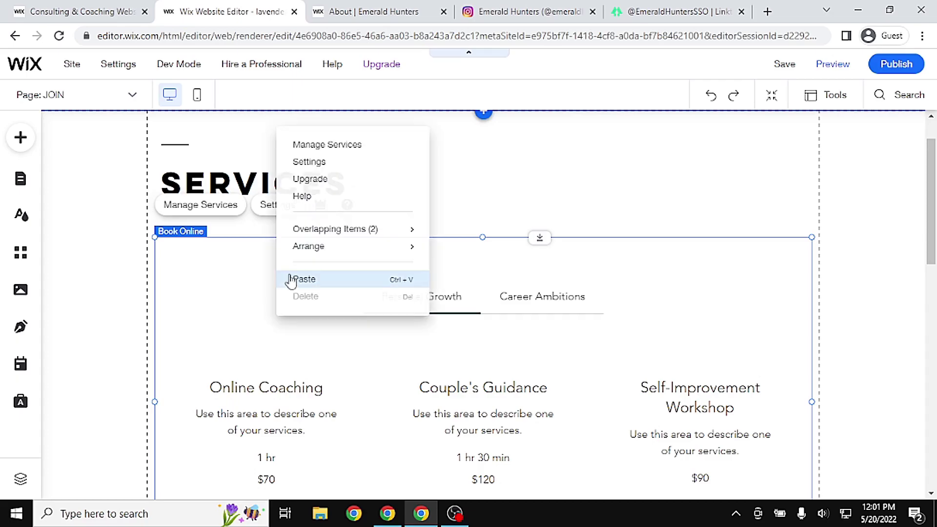
{"action": "left_click", "coordinate": [619, 296]}
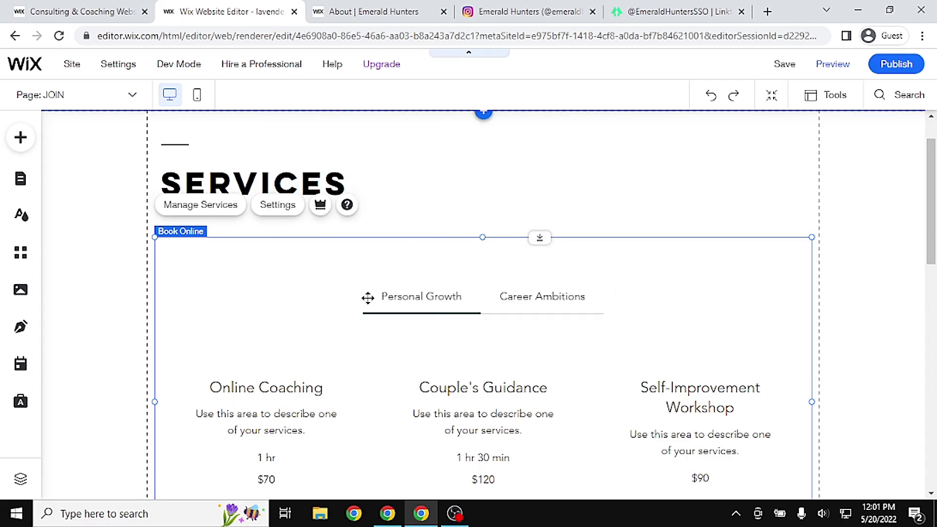
Delete the JOIN page together with its Bookings app from the Site Menu list
{"action": "key", "text": "Delete"}
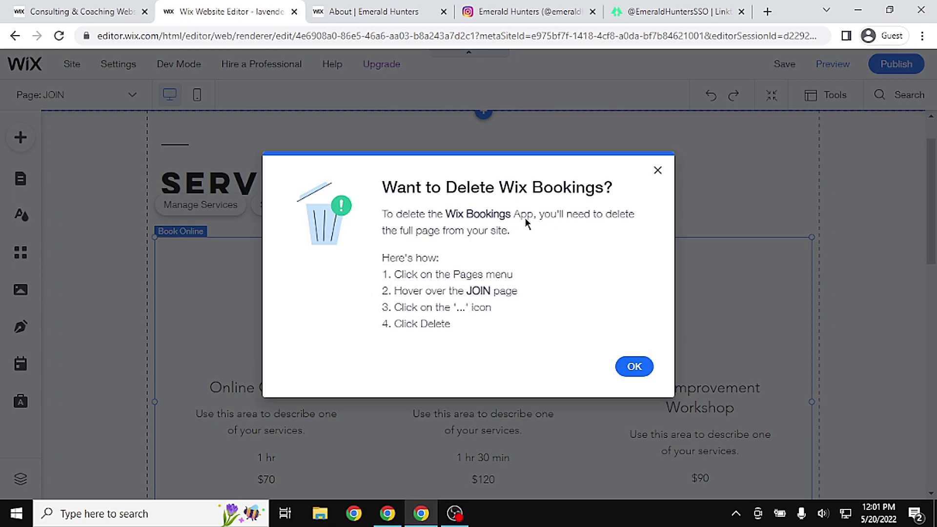
{"action": "left_click", "coordinate": [658, 170]}
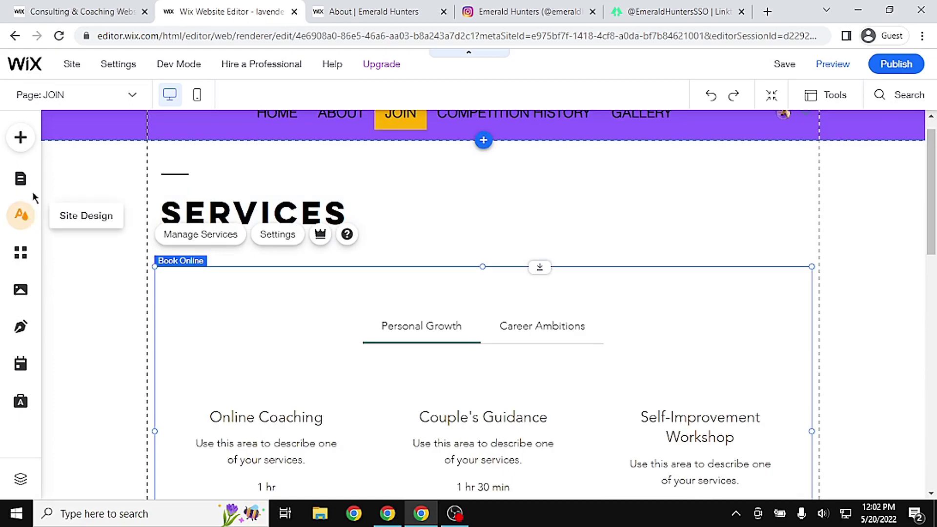
{"action": "left_click", "coordinate": [28, 185]}
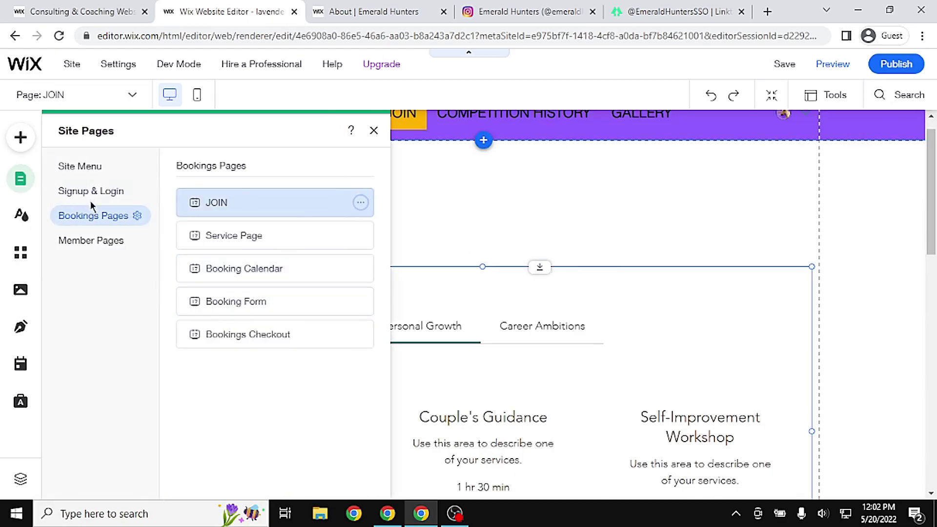
{"action": "left_click", "coordinate": [105, 168]}
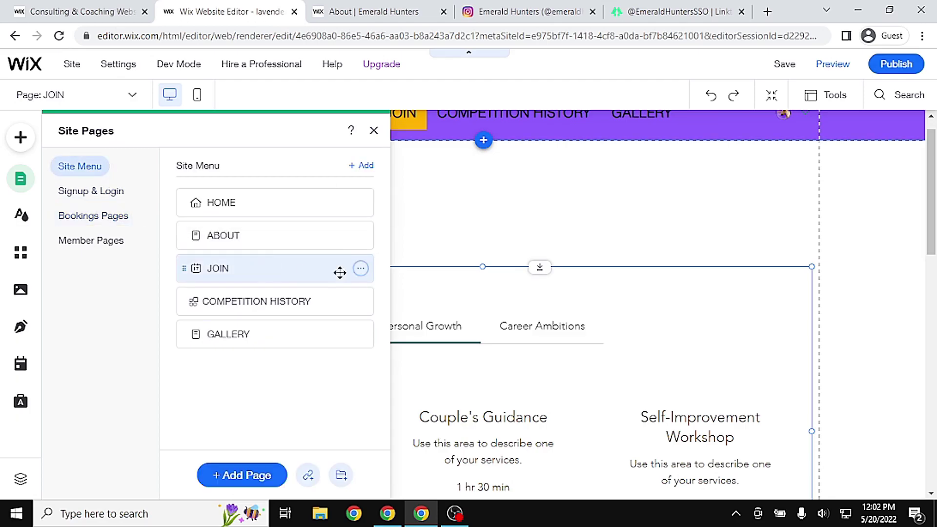
{"action": "left_click", "coordinate": [360, 269]}
{"action": "left_click", "coordinate": [239, 402]}
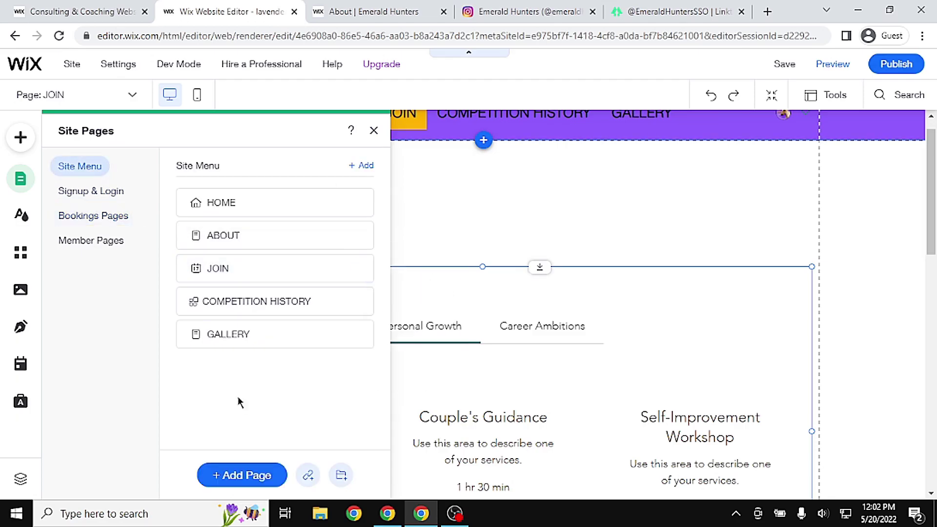
{"action": "left_click", "coordinate": [642, 334]}
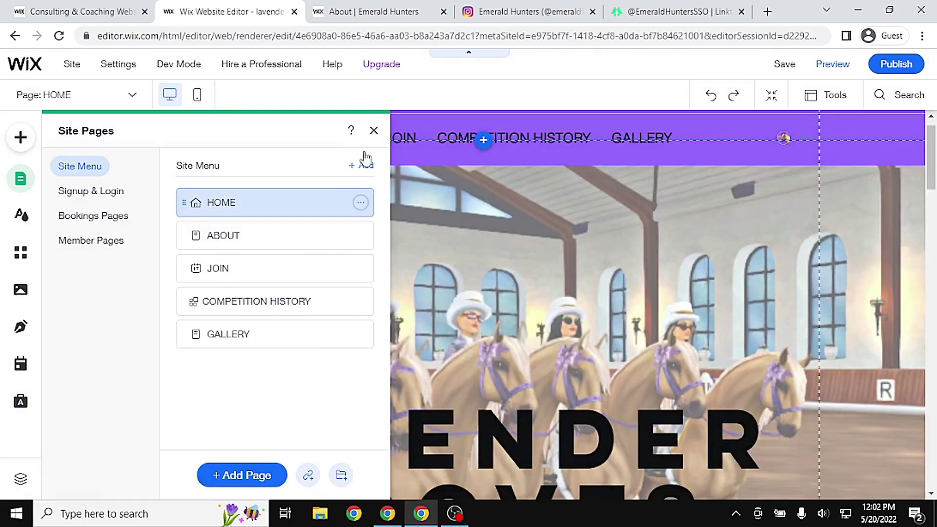
Add a new blank page to the site and rename it JOIN
{"action": "left_click", "coordinate": [361, 165]}
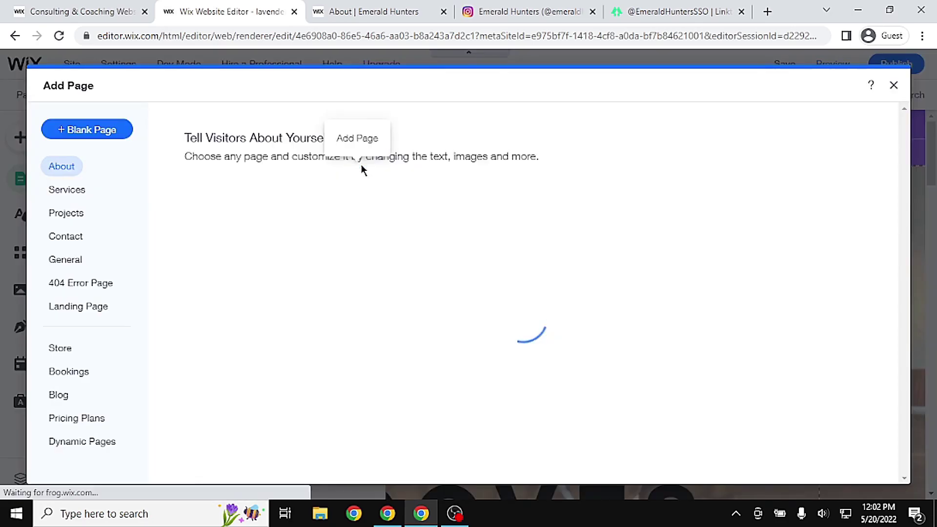
{"action": "left_click", "coordinate": [101, 130]}
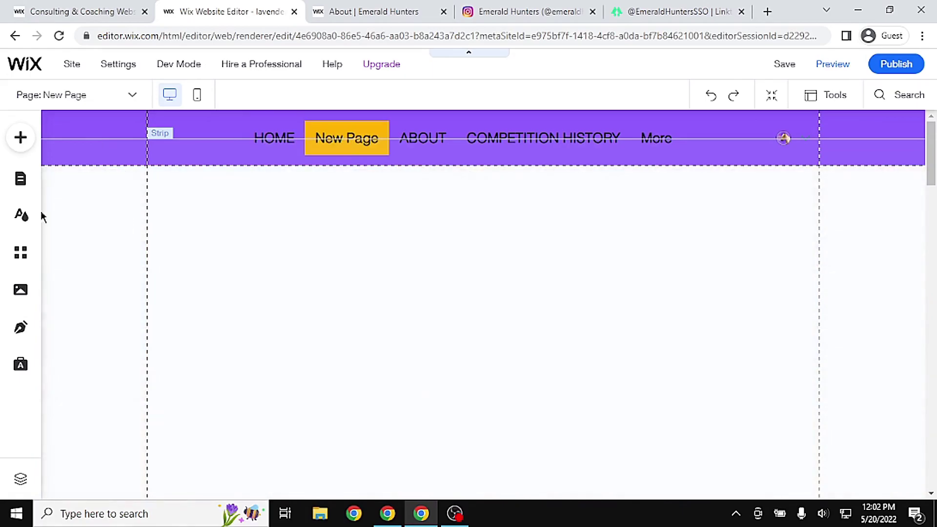
{"action": "left_click", "coordinate": [22, 185]}
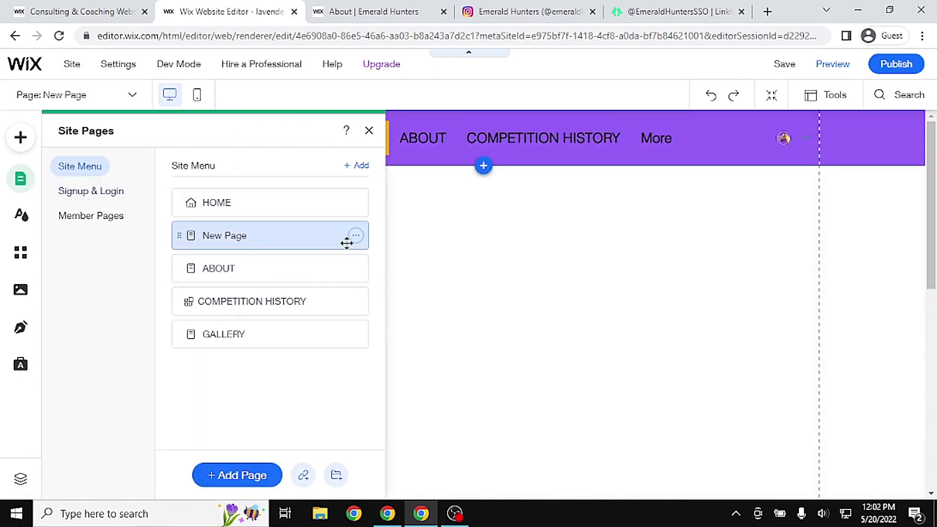
{"action": "left_click", "coordinate": [356, 235]}
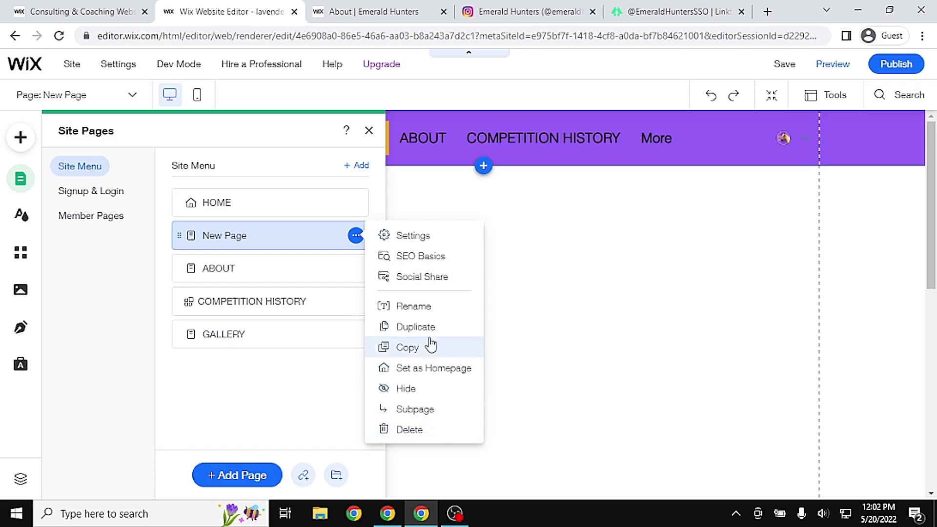
{"action": "left_click", "coordinate": [435, 306]}
{"action": "type", "text": "JO"}
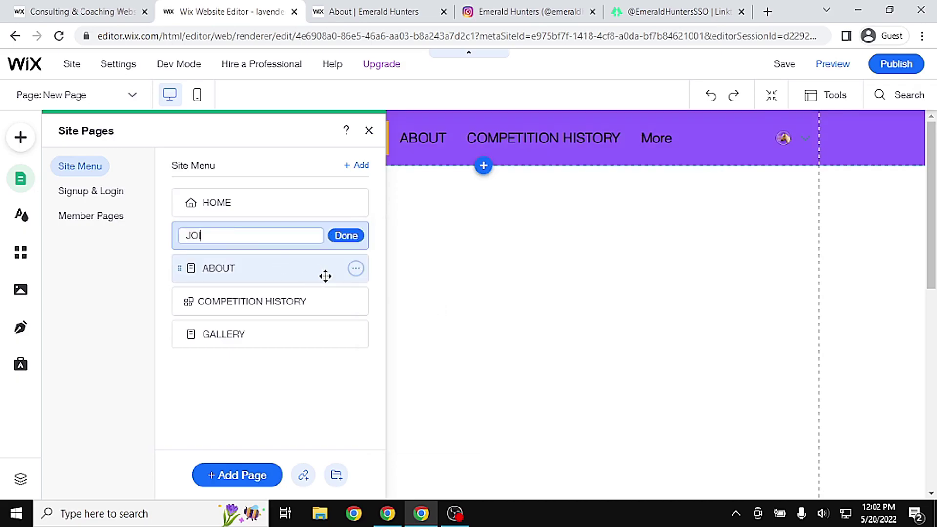
{"action": "key", "text": "Return"}
{"action": "left_click", "coordinate": [519, 313]}
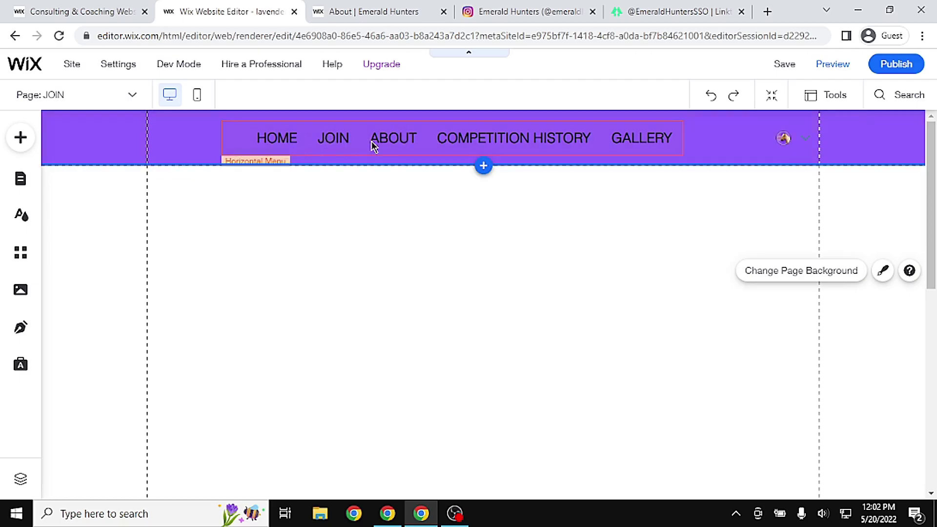
Drag ABOUT above JOIN in the site menu, then check the ABOUT, JOIN and COMPETITION HISTORY pages
{"action": "left_click", "coordinate": [17, 180]}
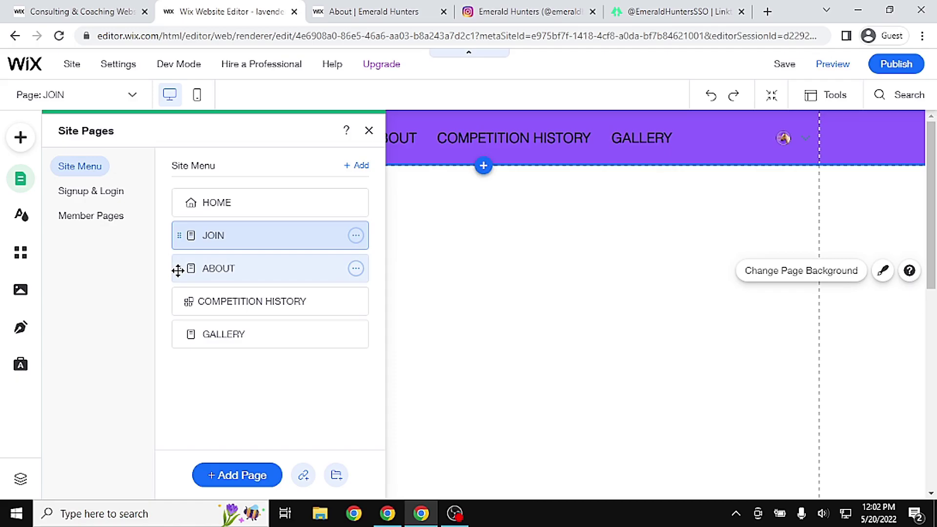
{"action": "left_click_drag", "start_coordinate": [178, 270], "coordinate": [178, 228]}
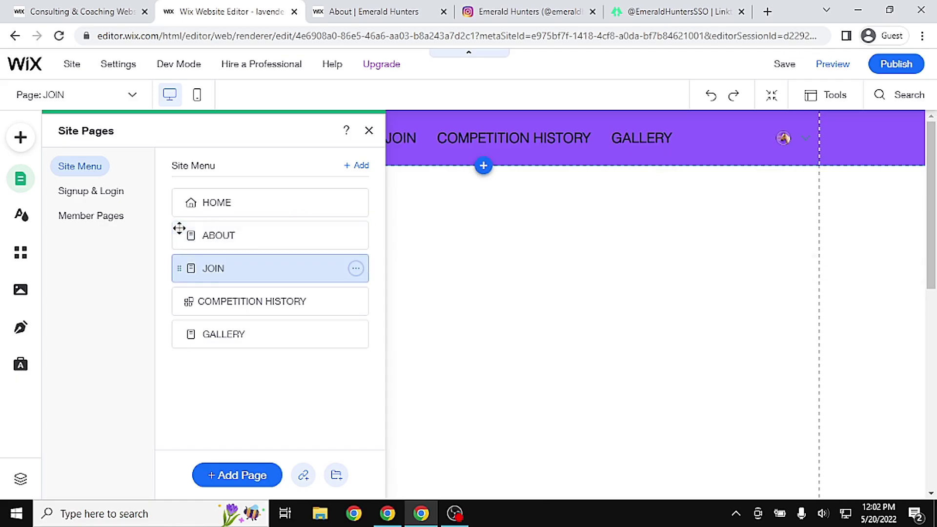
{"action": "left_click", "coordinate": [590, 268]}
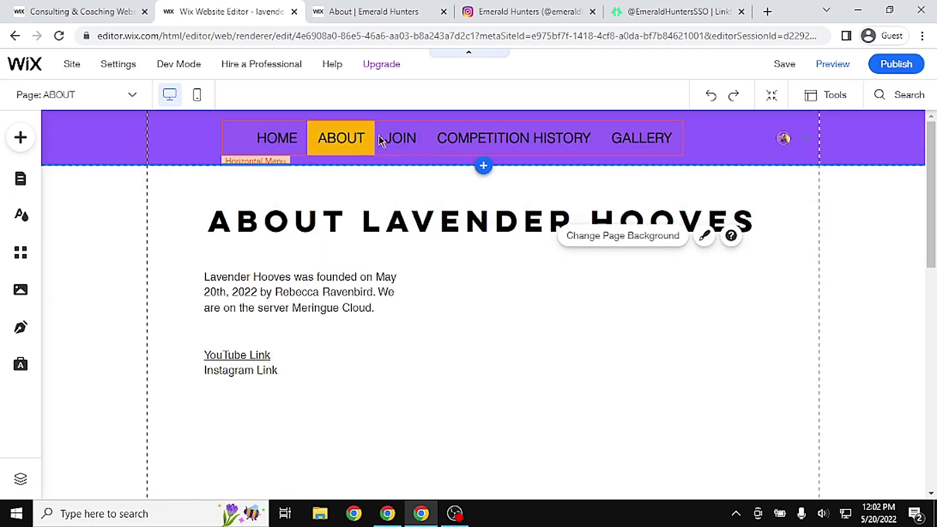
{"action": "left_click", "coordinate": [20, 178]}
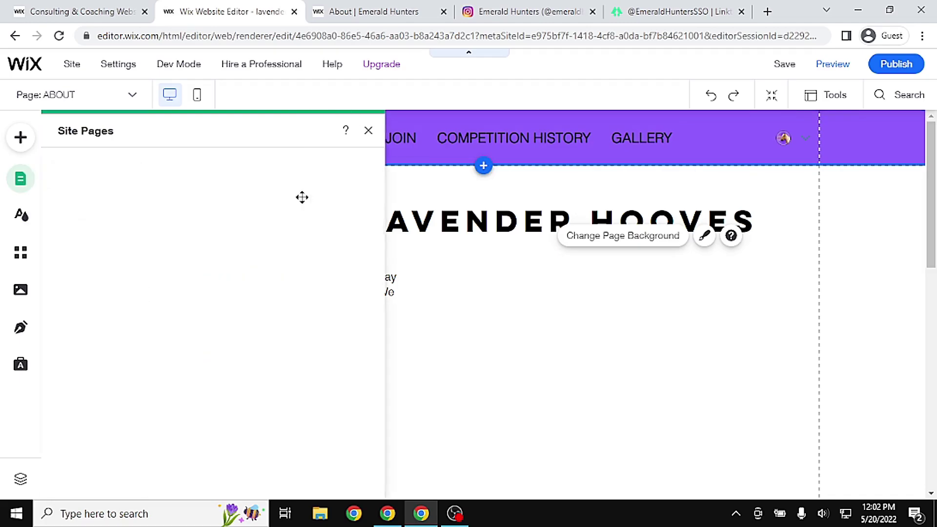
{"action": "left_click", "coordinate": [226, 268]}
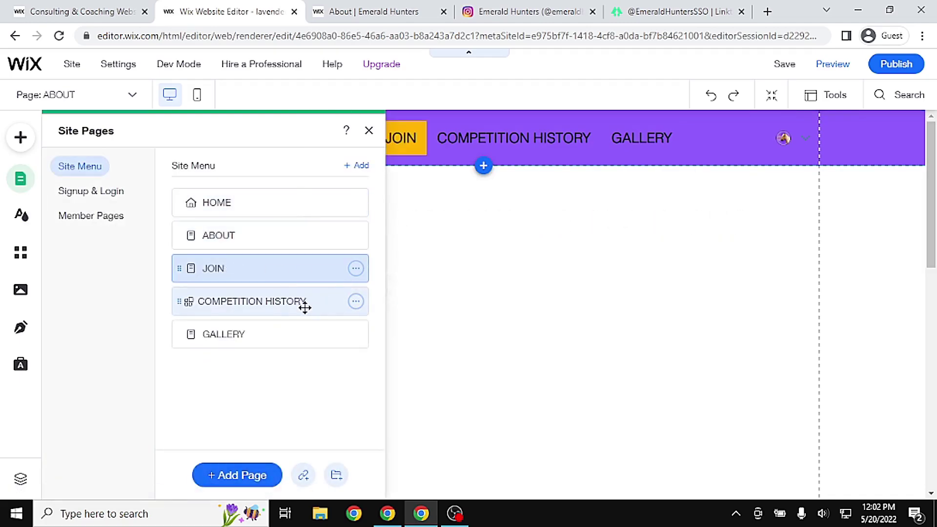
{"action": "left_click", "coordinate": [324, 302]}
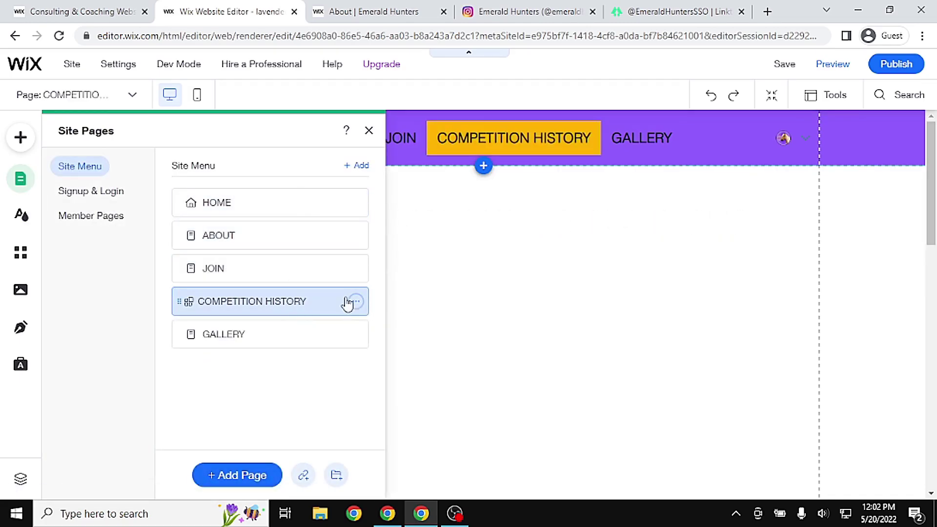
{"action": "left_click", "coordinate": [254, 270]}
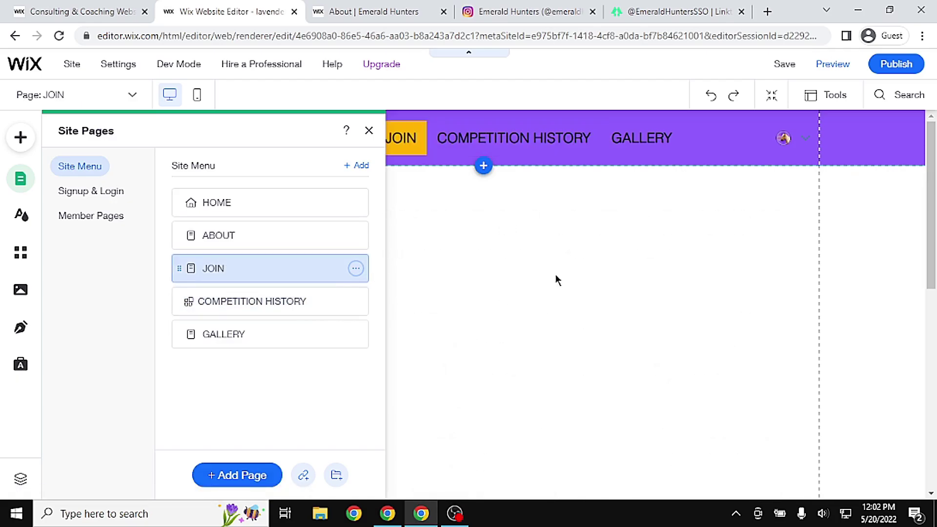
Open and scroll through the Emerald Hunters Join page, then go back to the Wix editor tab
{"action": "left_click", "coordinate": [382, 6]}
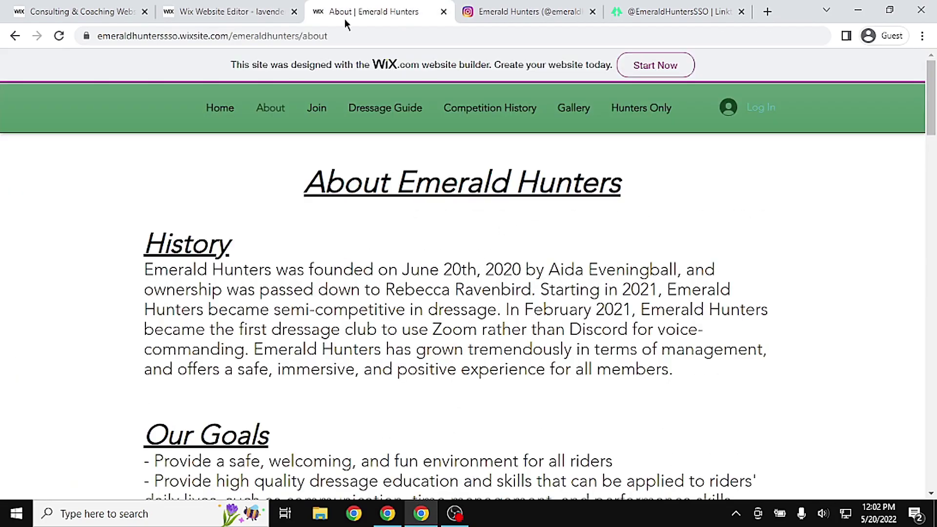
{"action": "left_click", "coordinate": [327, 108]}
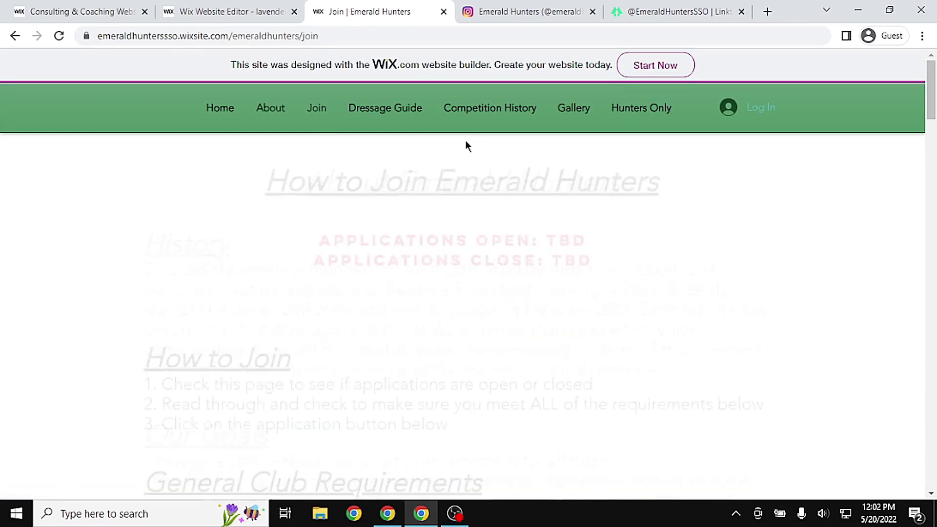
{"action": "left_click_drag", "start_coordinate": [932, 90], "coordinate": [933, 304]}
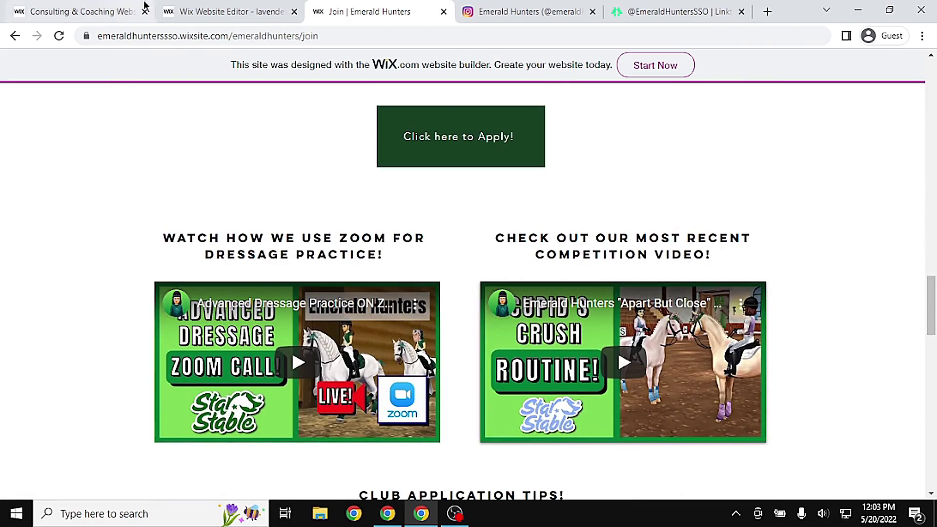
{"action": "left_click", "coordinate": [240, 10]}
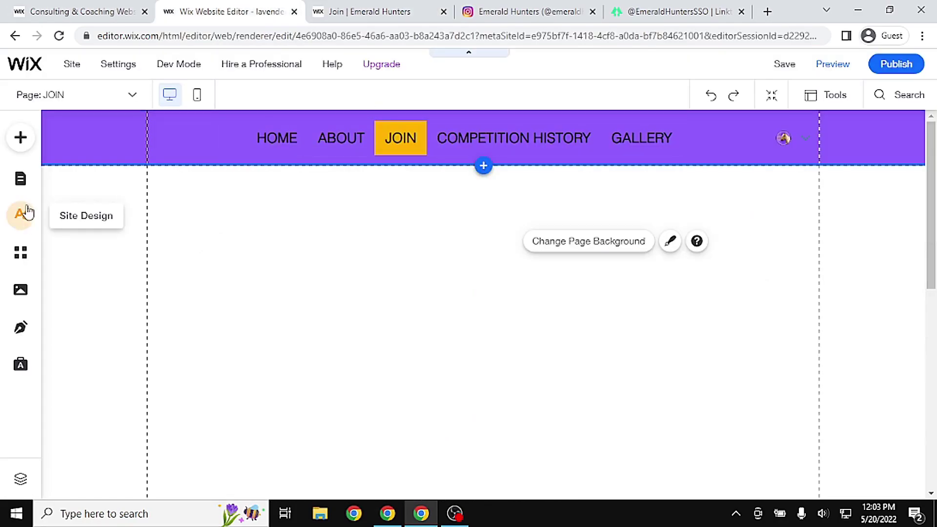
Add a Heading 1 title to the JOIN page and type the 'How to Join' heading text
{"action": "left_click", "coordinate": [20, 138]}
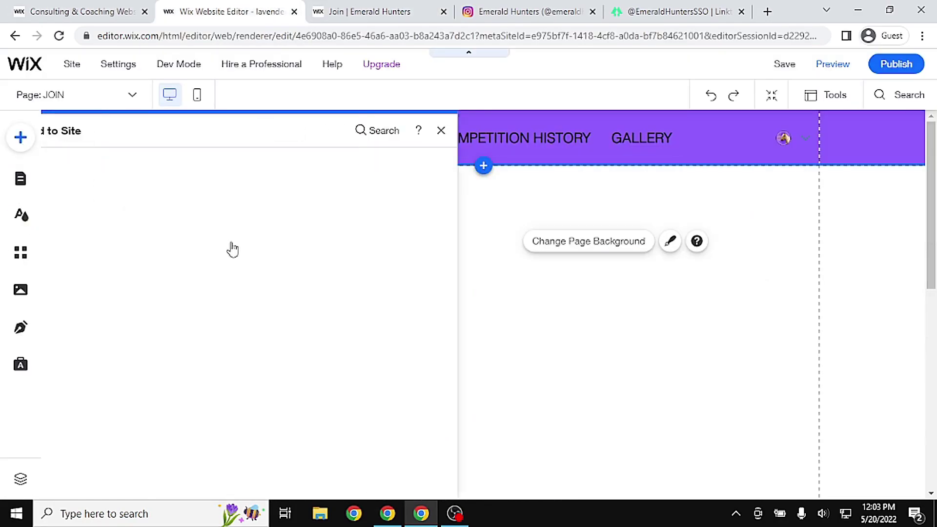
{"action": "left_click", "coordinate": [215, 164]}
{"action": "left_click", "coordinate": [203, 182]}
{"action": "left_click_drag", "start_coordinate": [488, 254], "coordinate": [490, 171]}
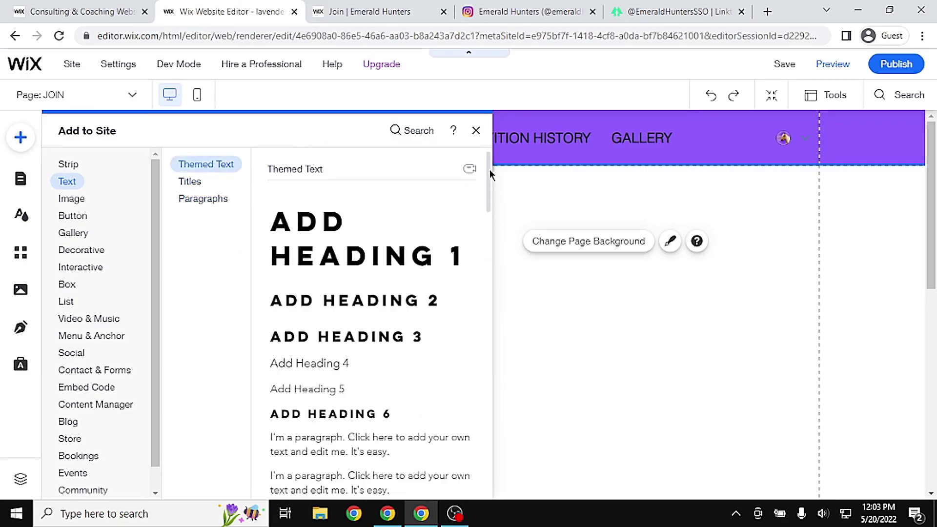
{"action": "left_click", "coordinate": [384, 254]}
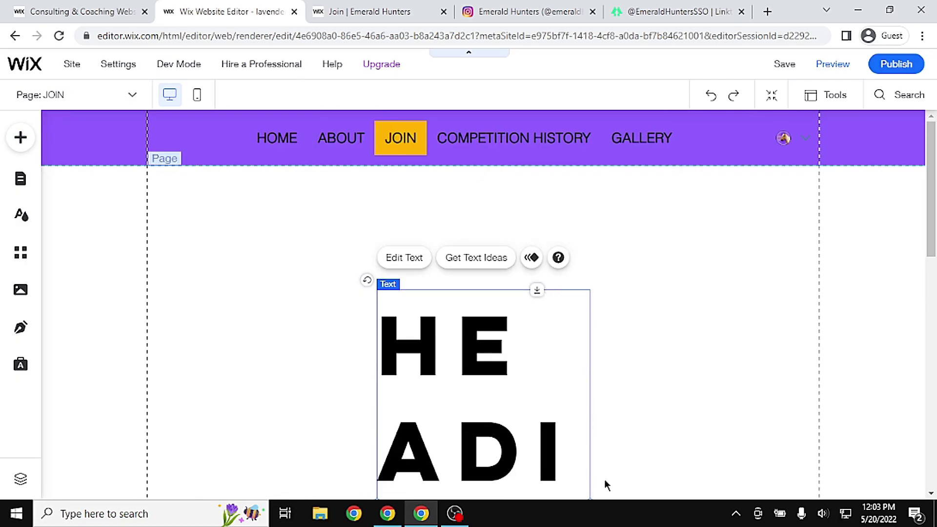
{"action": "double_click", "coordinate": [502, 438]}
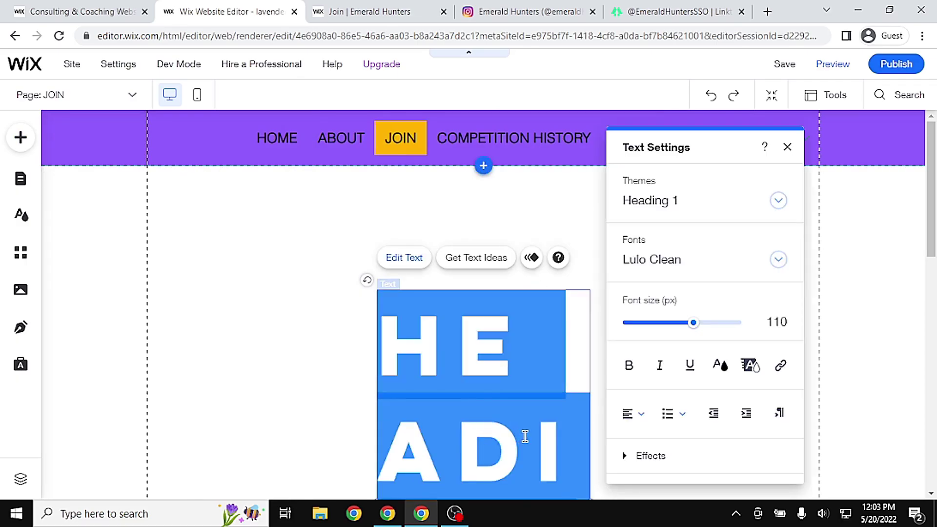
{"action": "type", "text": "How to"}
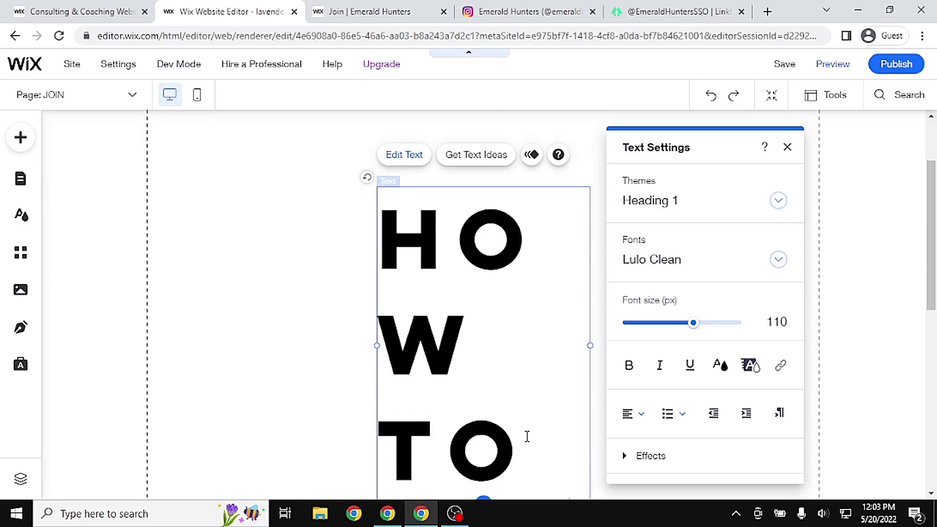
{"action": "type", "text": " Join"}
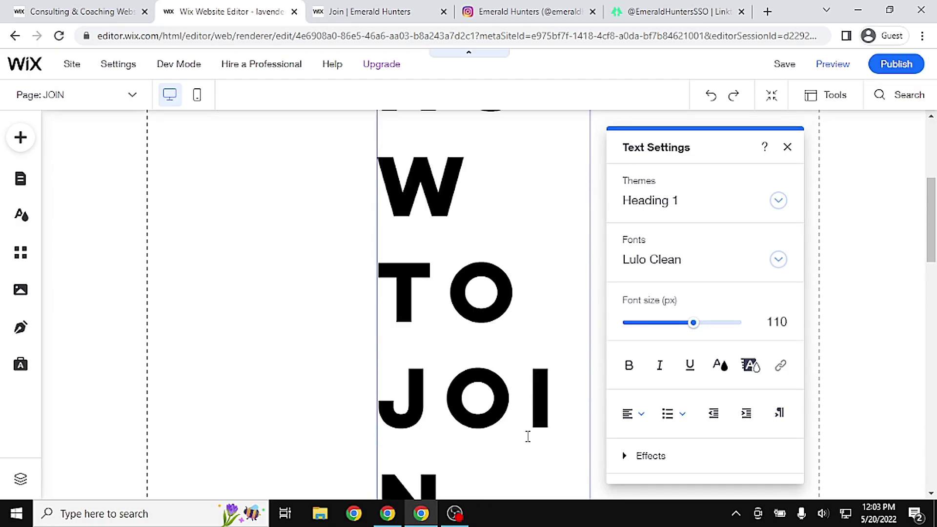
{"action": "left_click", "coordinate": [299, 246]}
Widen the heading box to both sides and set its font size to 40
{"action": "left_click", "coordinate": [438, 387]}
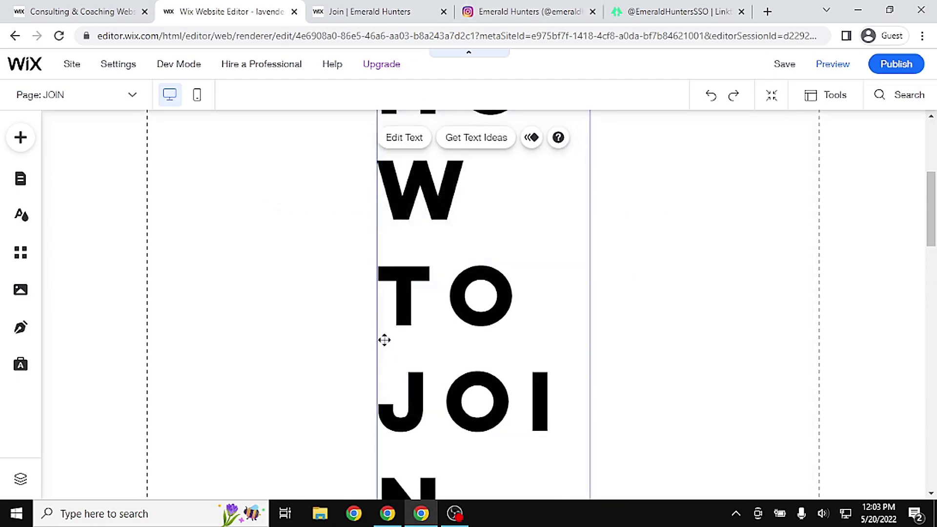
{"action": "scroll", "coordinate": [932, 288], "scroll_direction": "down", "scroll_amount": 5}
{"action": "left_click_drag", "start_coordinate": [935, 289], "coordinate": [935, 315]}
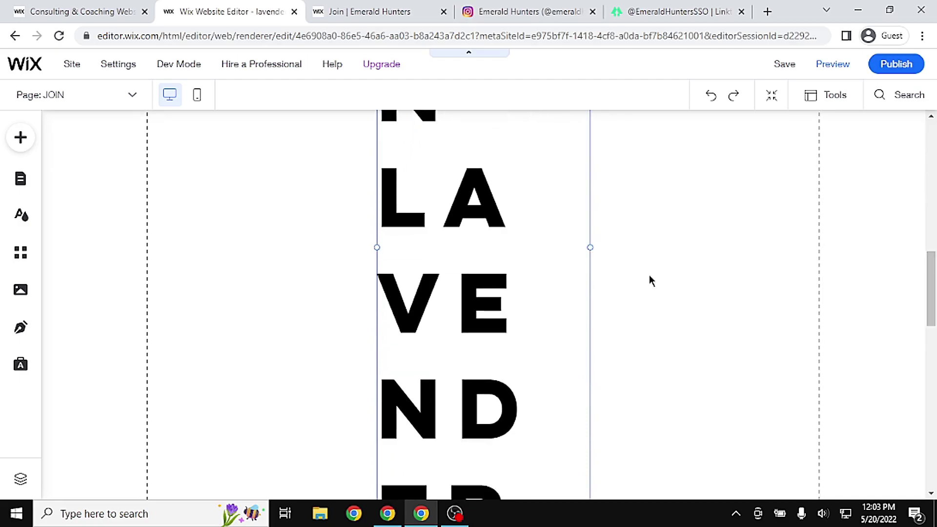
{"action": "left_click_drag", "start_coordinate": [590, 247], "coordinate": [840, 225]}
{"action": "scroll", "coordinate": [398, 202], "scroll_direction": "up", "scroll_amount": 5}
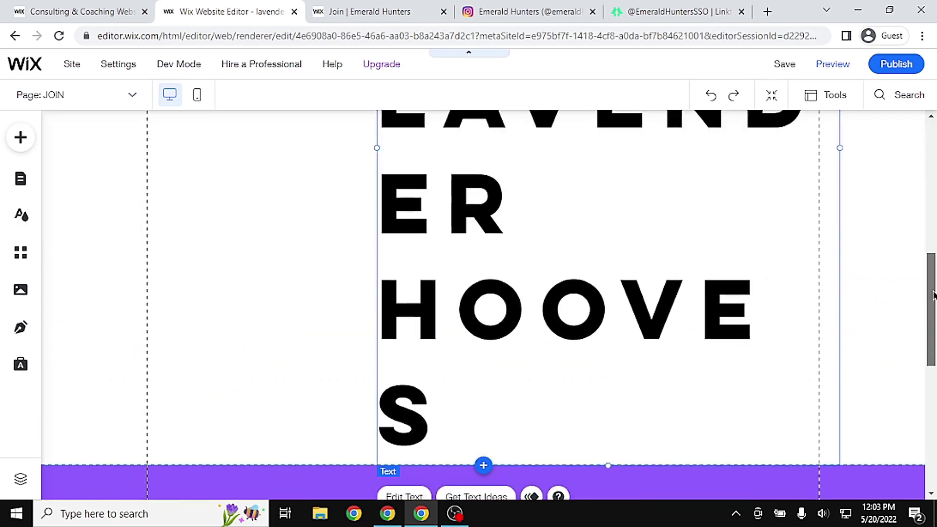
{"action": "left_click_drag", "start_coordinate": [374, 161], "coordinate": [176, 161]}
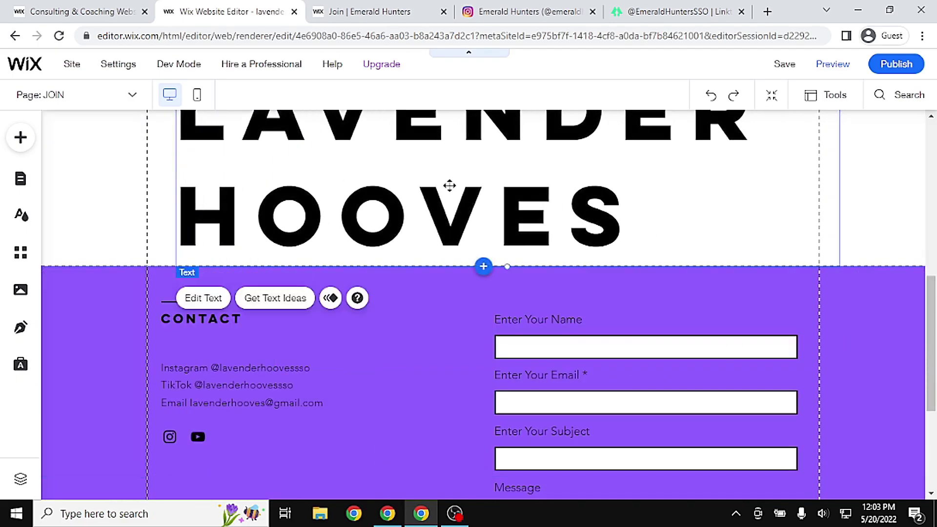
{"action": "double_click", "coordinate": [509, 185]}
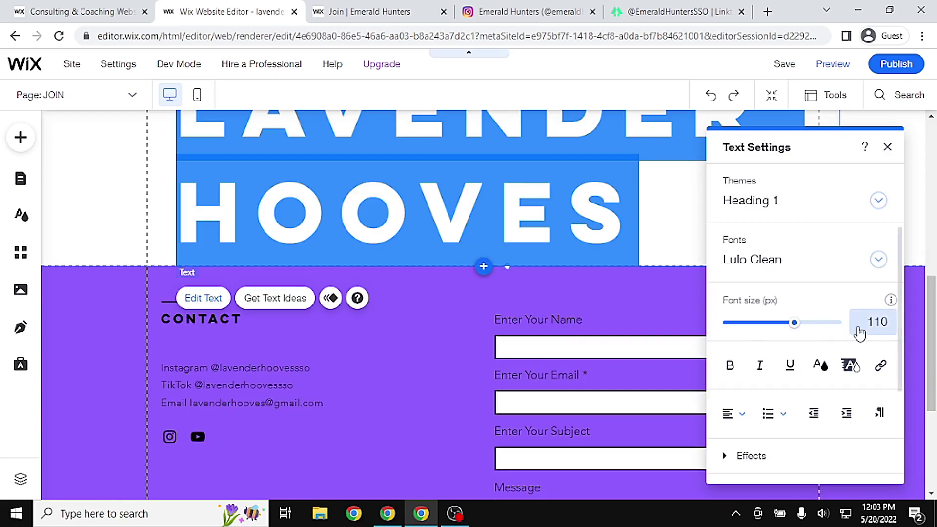
{"action": "left_click", "coordinate": [857, 319]}
{"action": "type", "text": "40"}
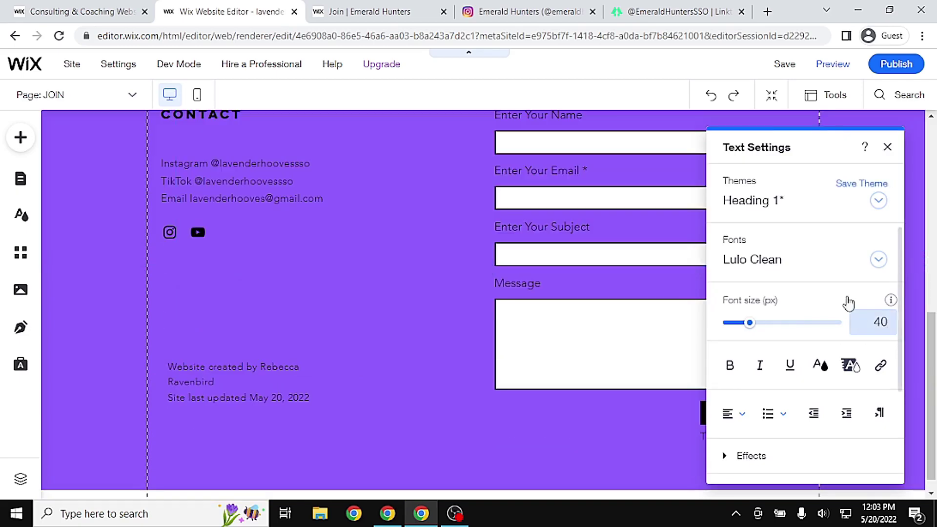
{"action": "left_click", "coordinate": [391, 273]}
{"action": "scroll", "coordinate": [449, 220], "scroll_direction": "up", "scroll_amount": 8}
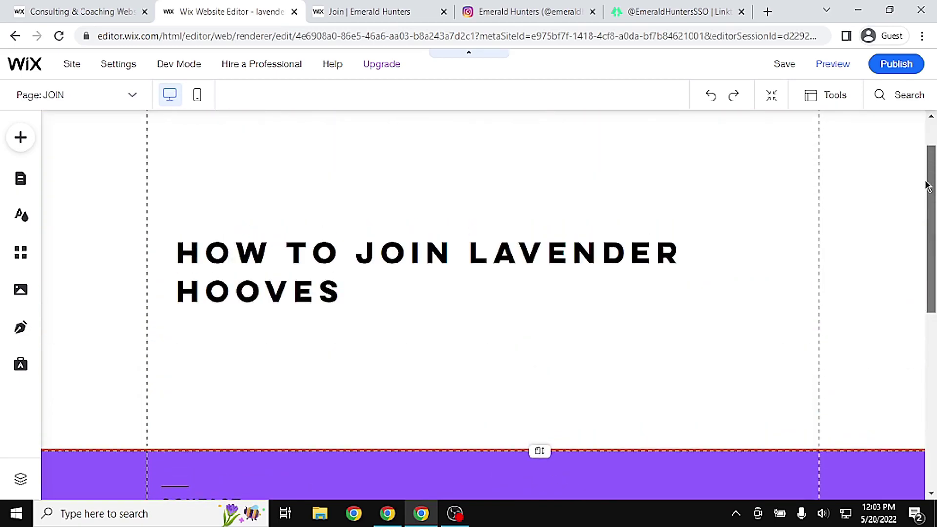
Move the heading just below the menu bar and widen its box
{"action": "left_click", "coordinate": [473, 259]}
{"action": "left_click_drag", "start_coordinate": [479, 261], "coordinate": [484, 165]}
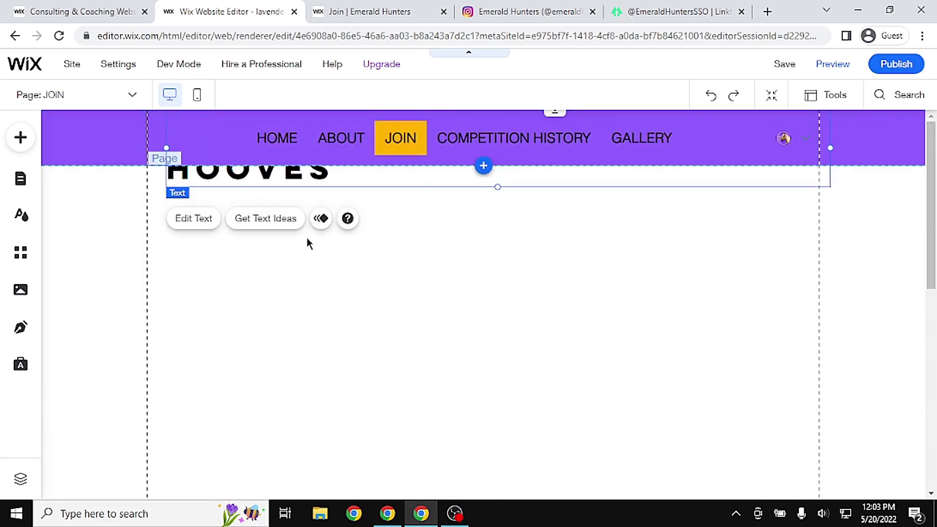
{"action": "left_click_drag", "start_coordinate": [565, 184], "coordinate": [554, 270]}
{"action": "left_click_drag", "start_coordinate": [820, 238], "coordinate": [895, 245]}
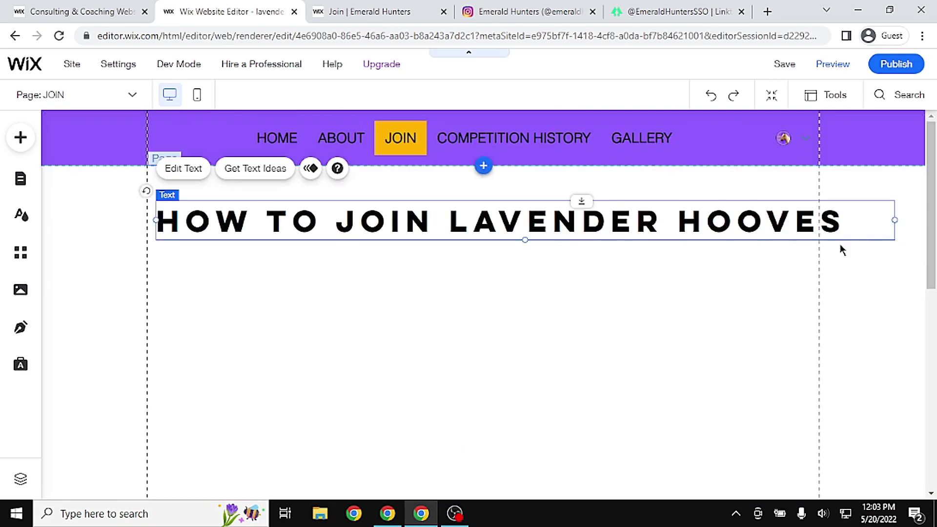
Break the heading before LAVENDER onto a second line and centre-align it
{"action": "double_click", "coordinate": [445, 221]}
{"action": "left_click", "coordinate": [445, 221]}
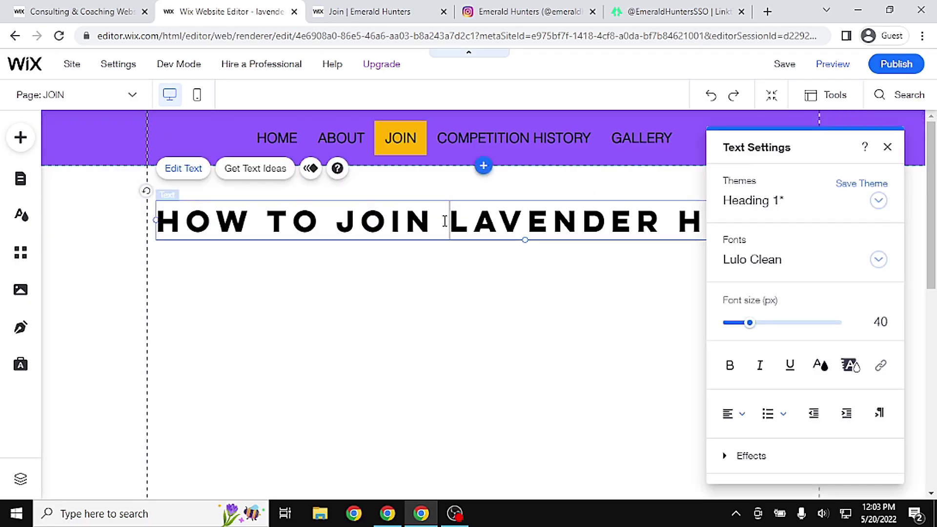
{"action": "key", "text": "Return"}
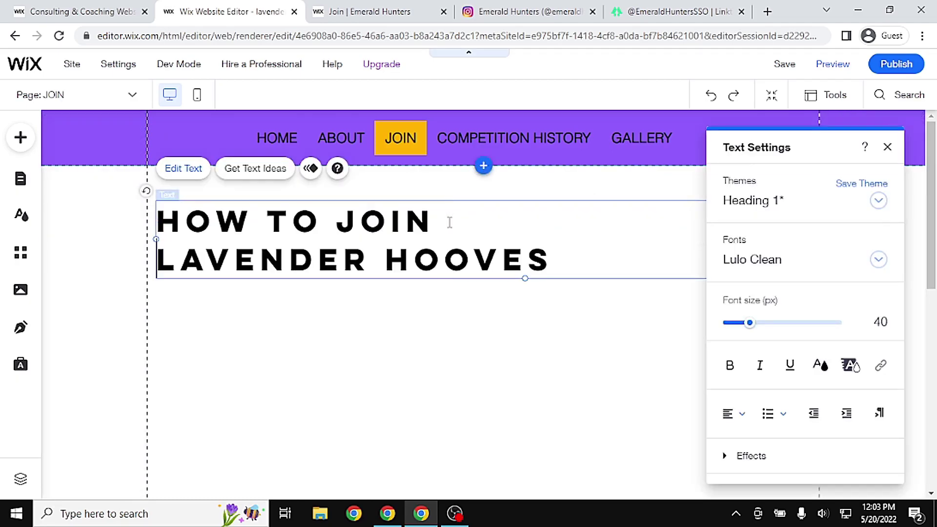
{"action": "left_click", "coordinate": [731, 414]}
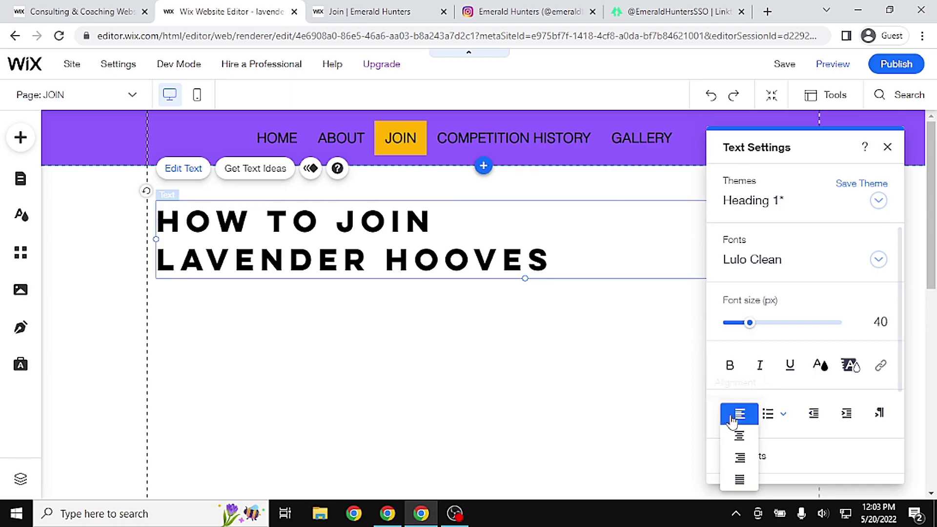
{"action": "left_click", "coordinate": [746, 445]}
{"action": "left_click", "coordinate": [500, 410]}
{"action": "left_click_drag", "start_coordinate": [607, 221], "coordinate": [571, 226]}
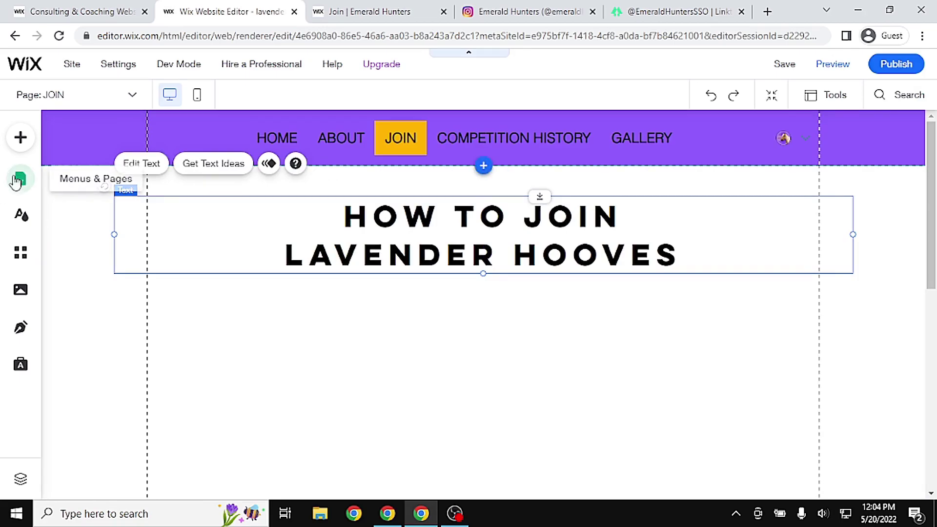
Add a Helvetica Light paragraph listing level 18+, Palomino Lusitano, Discord, and move it left under the heading
{"action": "left_click", "coordinate": [21, 137]}
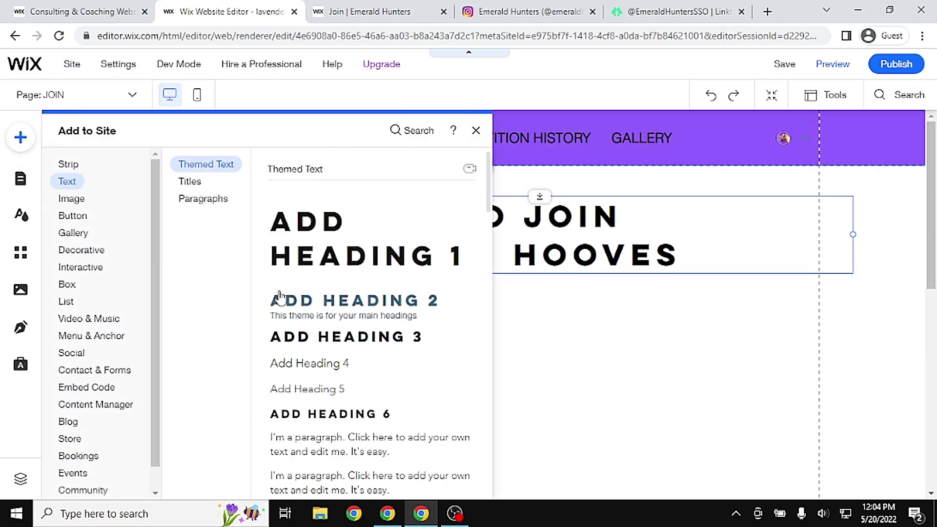
{"action": "left_click", "coordinate": [203, 199]}
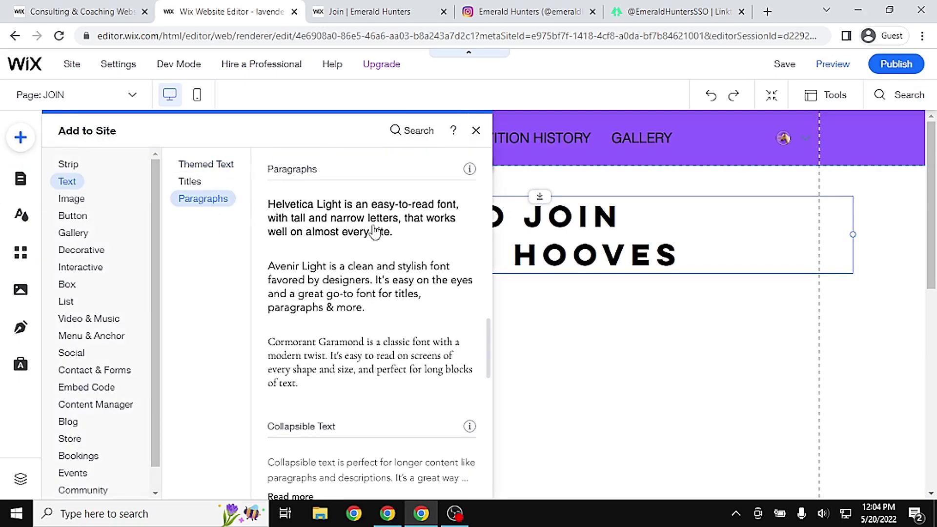
{"action": "left_click", "coordinate": [376, 237]}
{"action": "double_click", "coordinate": [526, 325]}
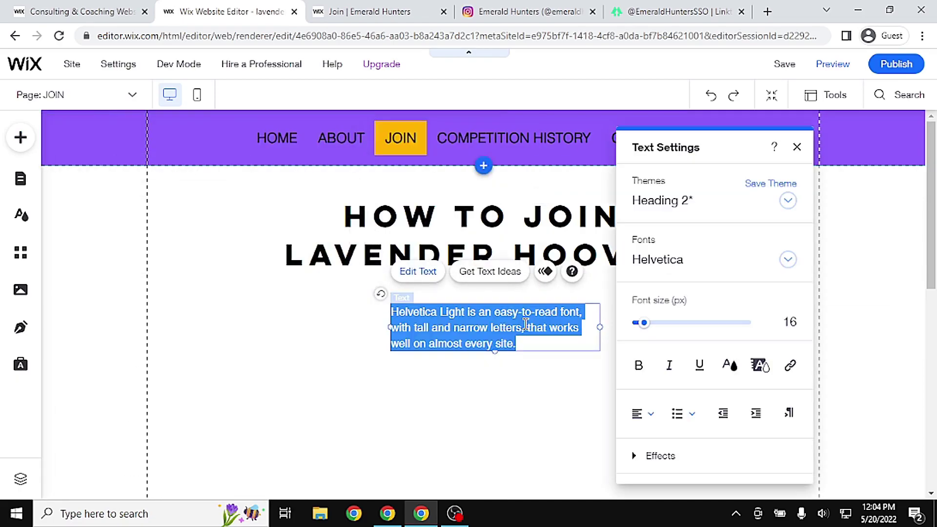
{"action": "type", "text": "1. level 18"}
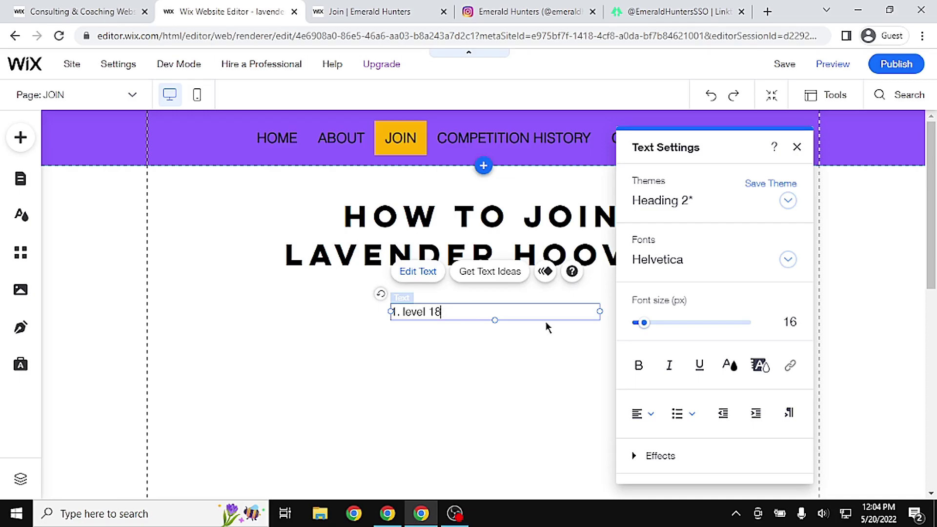
{"action": "type", "text": "+"}
{"action": "key", "text": "Return"}
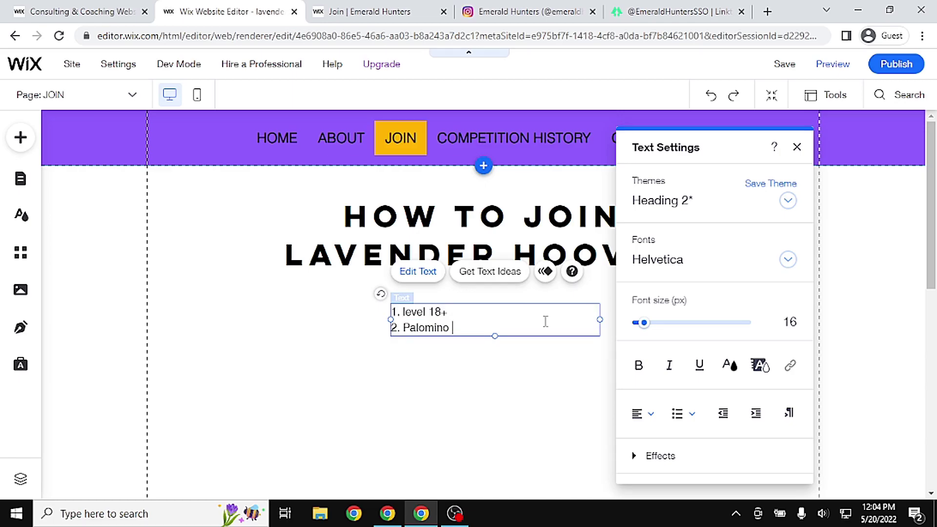
{"action": "key", "text": "Return"}
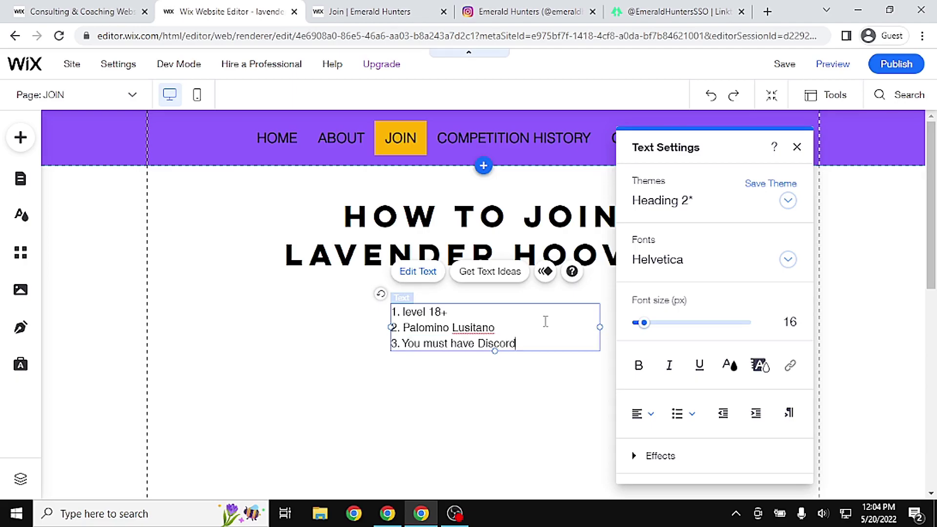
{"action": "left_click", "coordinate": [542, 418]}
{"action": "left_click_drag", "start_coordinate": [481, 343], "coordinate": [281, 348]}
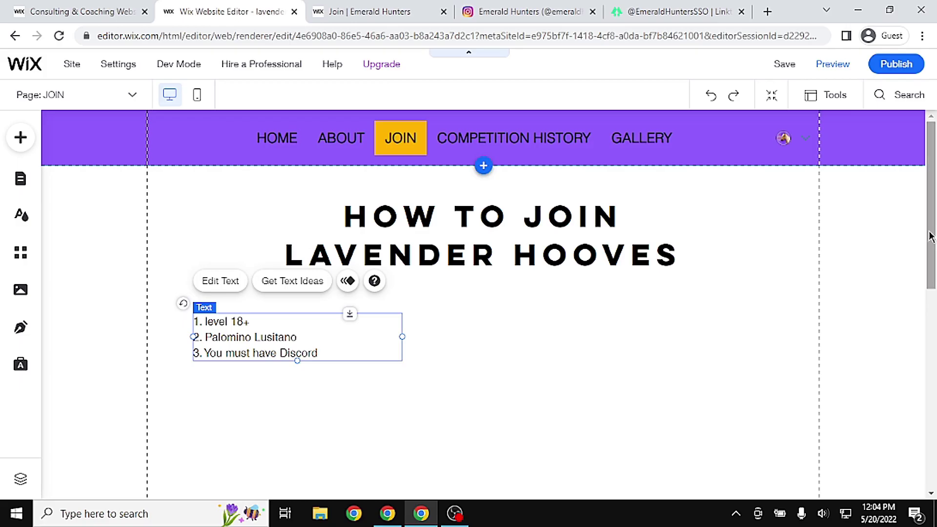
Review the live Join page's General Club Requirements, then show the site's page list in the editor
{"action": "left_click", "coordinate": [364, 11]}
{"action": "left_click_drag", "start_coordinate": [931, 305], "coordinate": [930, 123]}
{"action": "scroll", "coordinate": [192, 140], "scroll_direction": "down", "scroll_amount": 2}
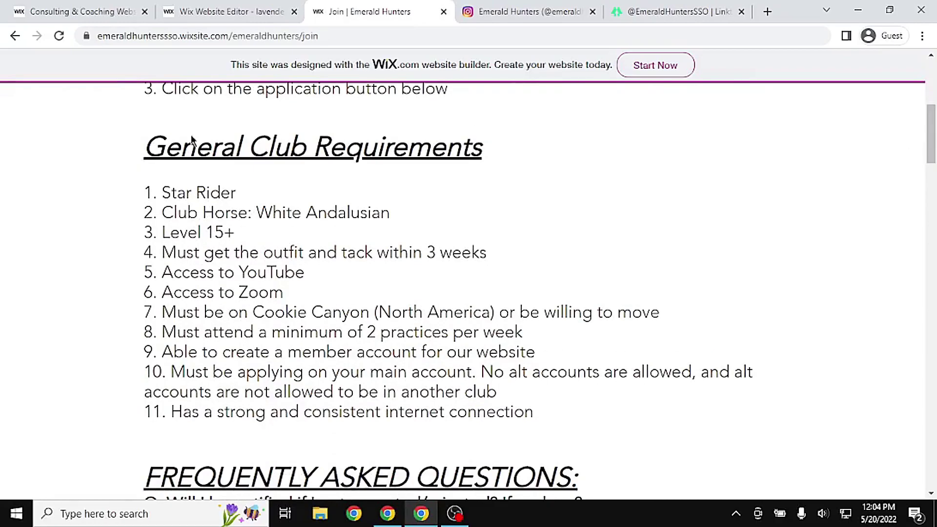
{"action": "left_click", "coordinate": [161, 10]}
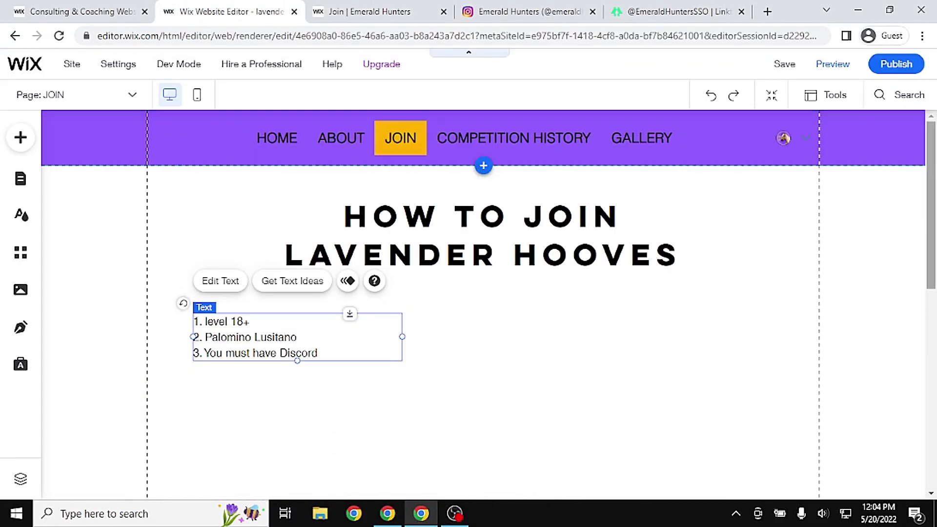
{"action": "scroll", "coordinate": [930, 254], "scroll_direction": "down", "scroll_amount": 1}
{"action": "left_click", "coordinate": [364, 11]}
{"action": "left_click_drag", "start_coordinate": [482, 148], "coordinate": [144, 148]}
{"action": "left_click", "coordinate": [228, 7]}
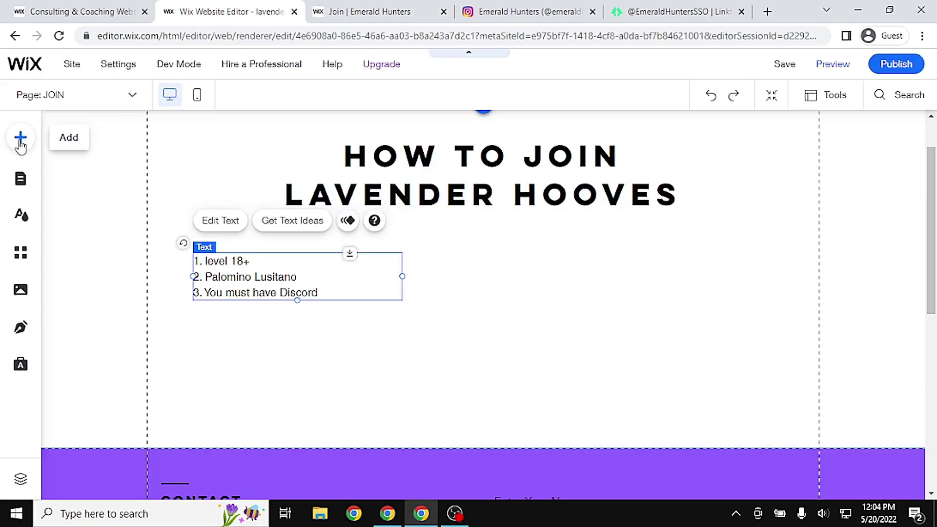
{"action": "left_click", "coordinate": [20, 178]}
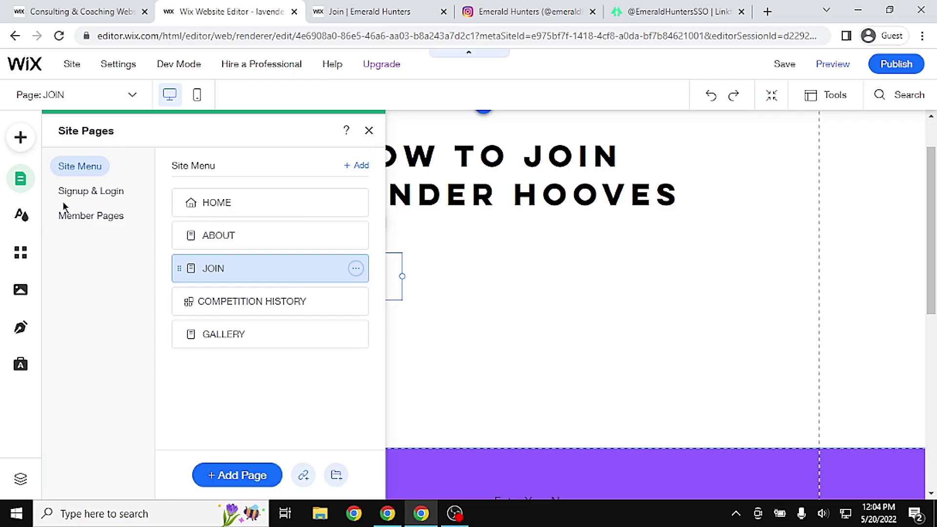
{"action": "left_click", "coordinate": [21, 138]}
Add a Heading 2 text box in Marmelad font and place it above the numbered list
{"action": "left_click", "coordinate": [209, 170]}
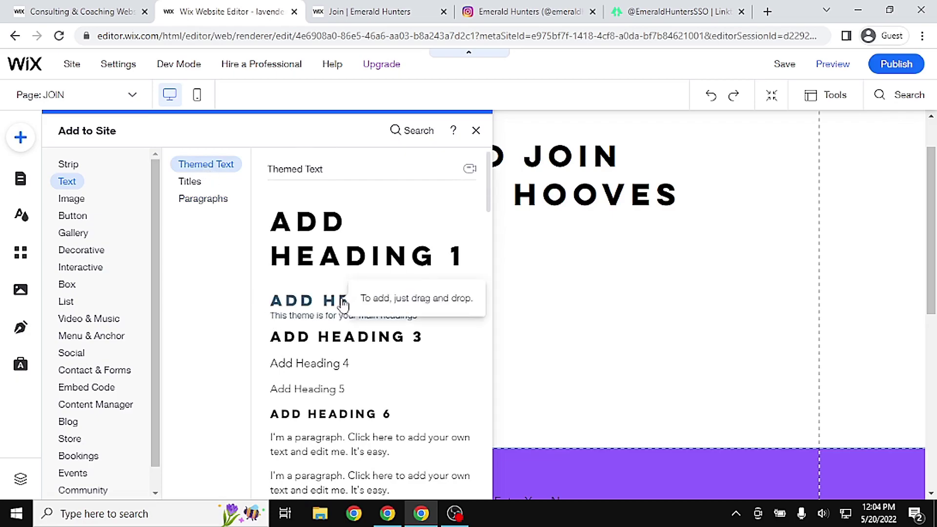
{"action": "left_click", "coordinate": [346, 305]}
{"action": "left_click_drag", "start_coordinate": [592, 331], "coordinate": [676, 331]}
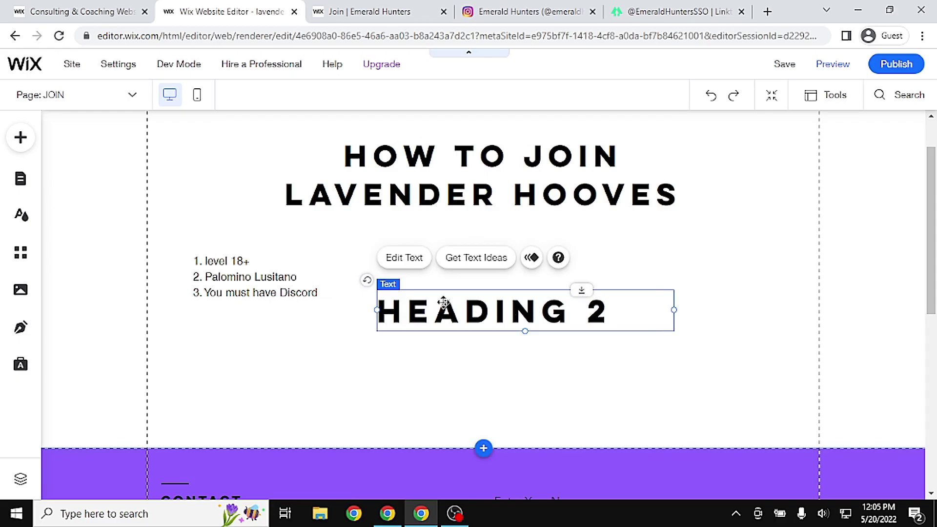
{"action": "left_click", "coordinate": [404, 258]}
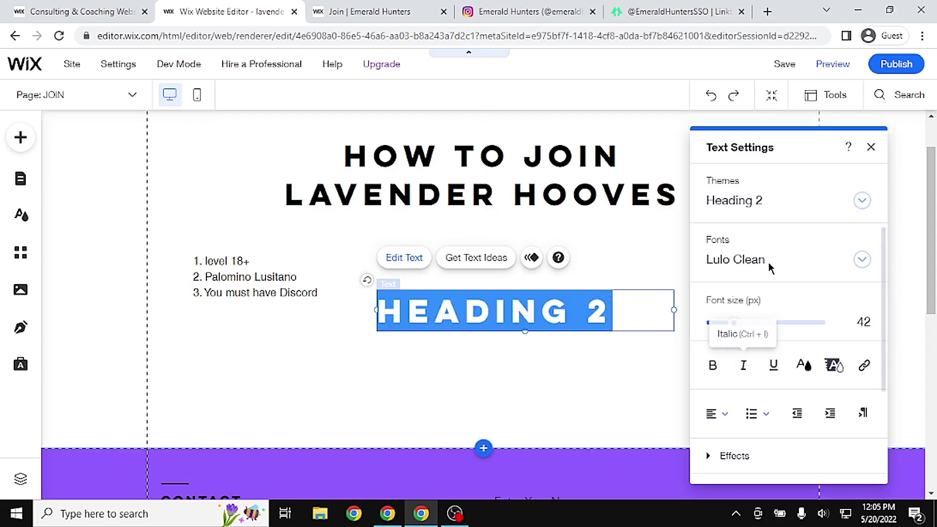
{"action": "left_click", "coordinate": [862, 260]}
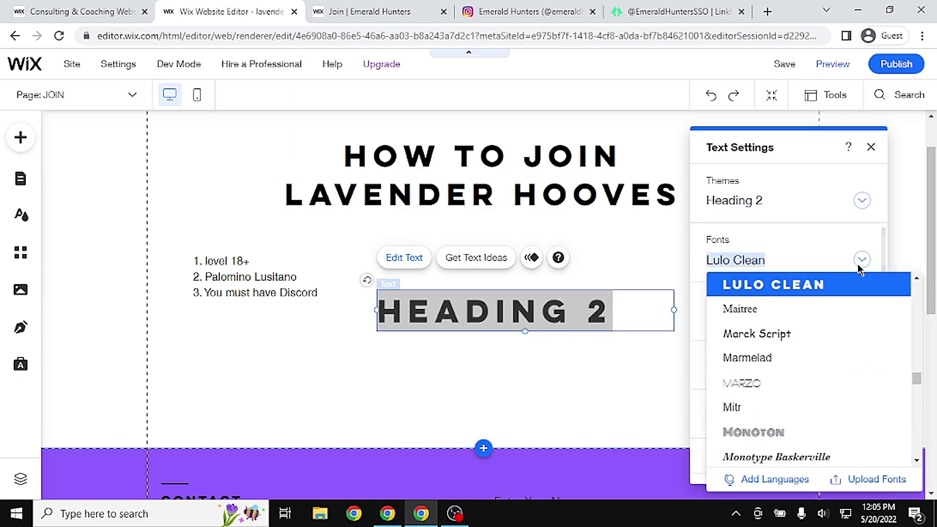
{"action": "left_click", "coordinate": [824, 364]}
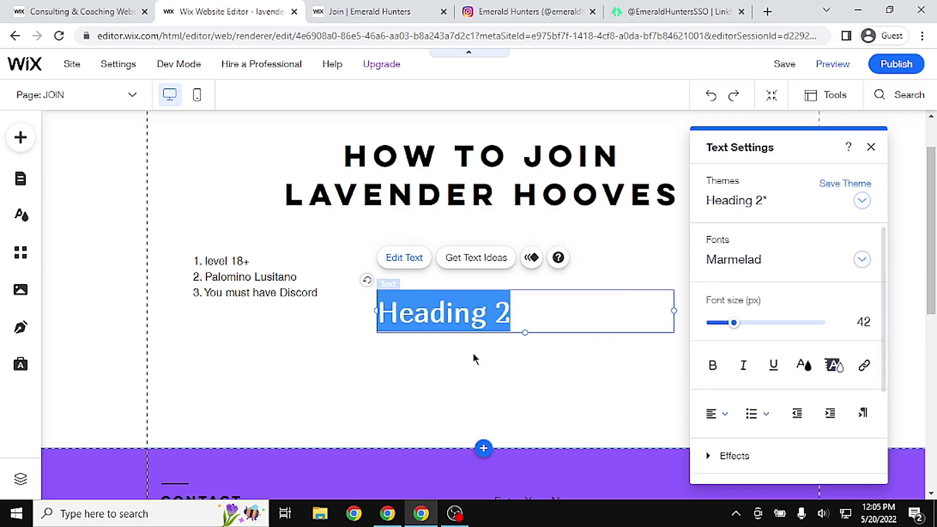
{"action": "left_click", "coordinate": [543, 339]}
{"action": "left_click_drag", "start_coordinate": [397, 321], "coordinate": [209, 238]}
{"action": "left_click_drag", "start_coordinate": [299, 283], "coordinate": [296, 304]}
{"action": "mouse_move", "coordinate": [286, 230]}
{"action": "left_mouse_down"}
{"action": "mouse_move", "coordinate": [287, 255]}
{"action": "mouse_move", "coordinate": [280, 246]}
{"action": "left_mouse_up"}
Replace the heading text with CLUB REQUIREMENTS and widen it onto one line
{"action": "double_click", "coordinate": [280, 246]}
{"action": "triple_click", "coordinate": [308, 246]}
{"action": "type", "text": "CLUB R"}
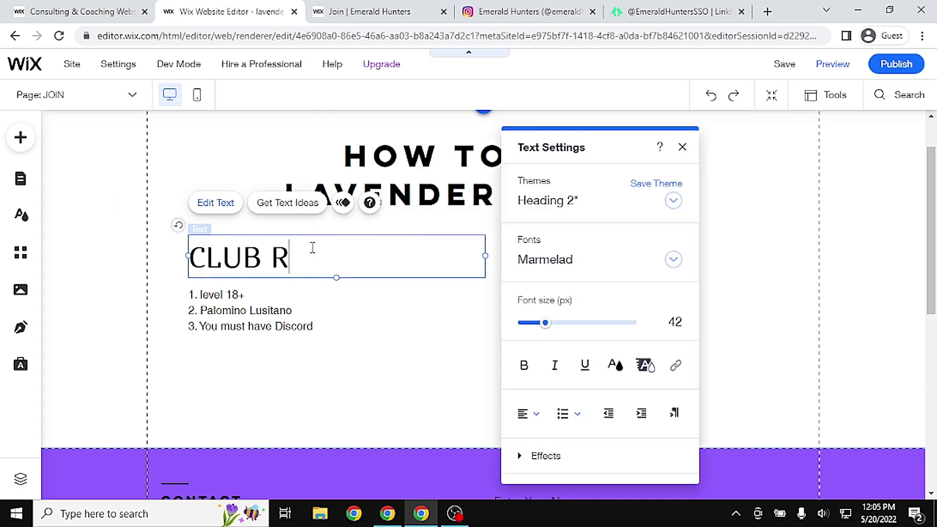
{"action": "type", "text": "EQUIREMENTS"}
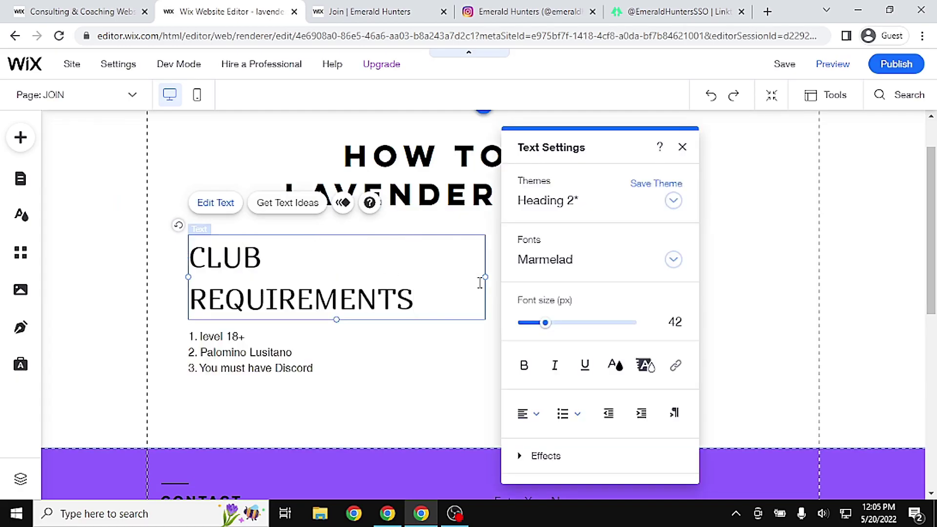
{"action": "left_click", "coordinate": [660, 146]}
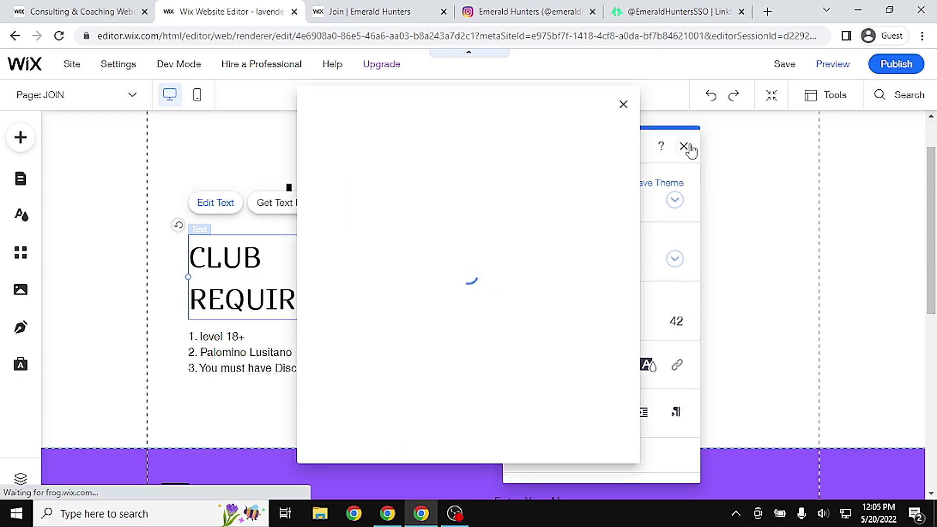
{"action": "left_click", "coordinate": [624, 104]}
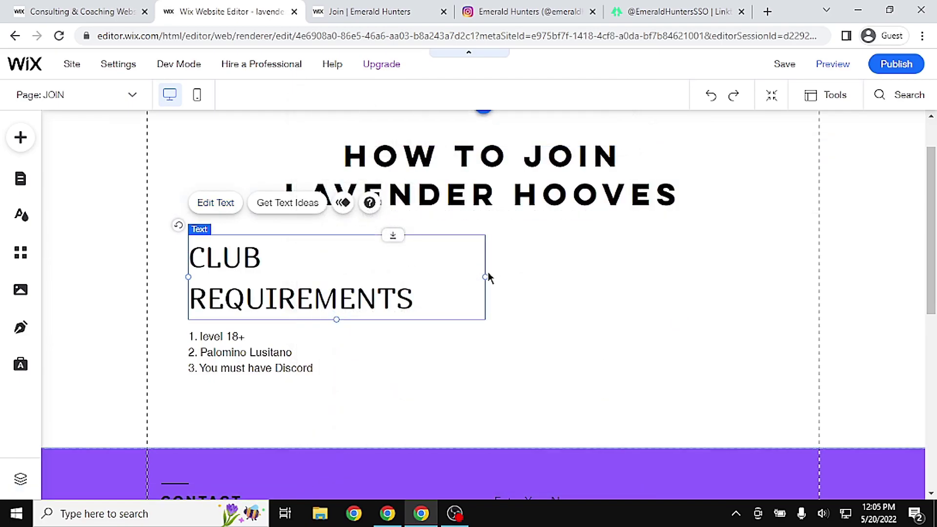
{"action": "left_click_drag", "start_coordinate": [484, 278], "coordinate": [561, 279]}
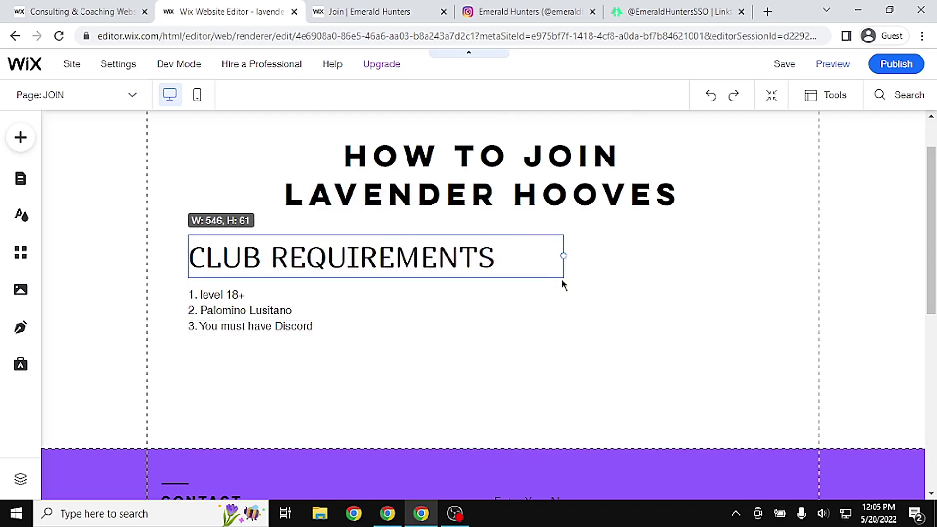
Duplicate the CLUB REQUIREMENTS heading below the list as a one-line FREQUENTLY ASKED QUESTIONS heading
{"action": "left_click", "coordinate": [592, 365]}
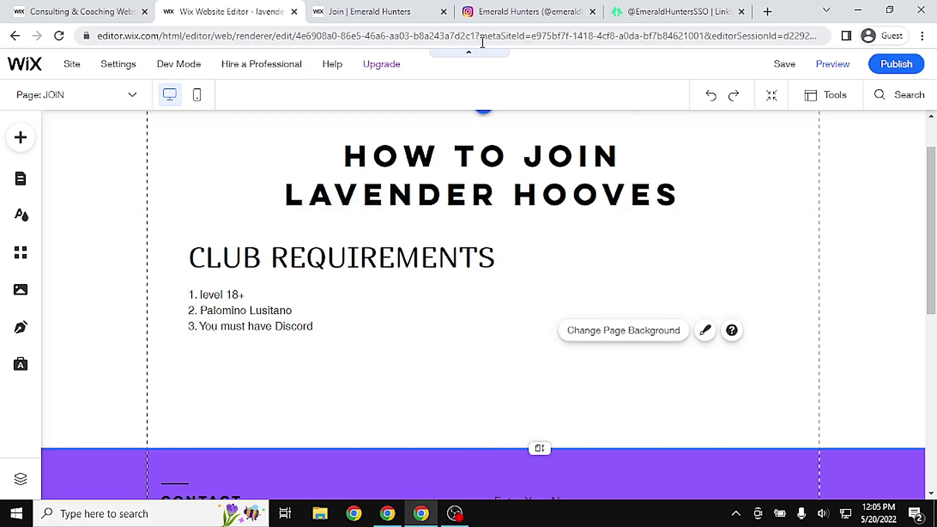
{"action": "scroll", "coordinate": [869, 230], "scroll_direction": "down", "scroll_amount": 1}
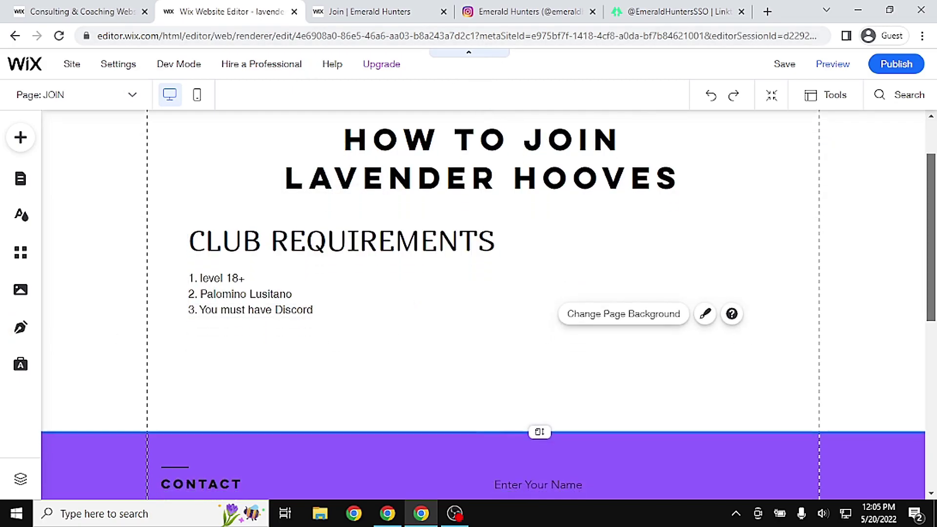
{"action": "left_click", "coordinate": [430, 231]}
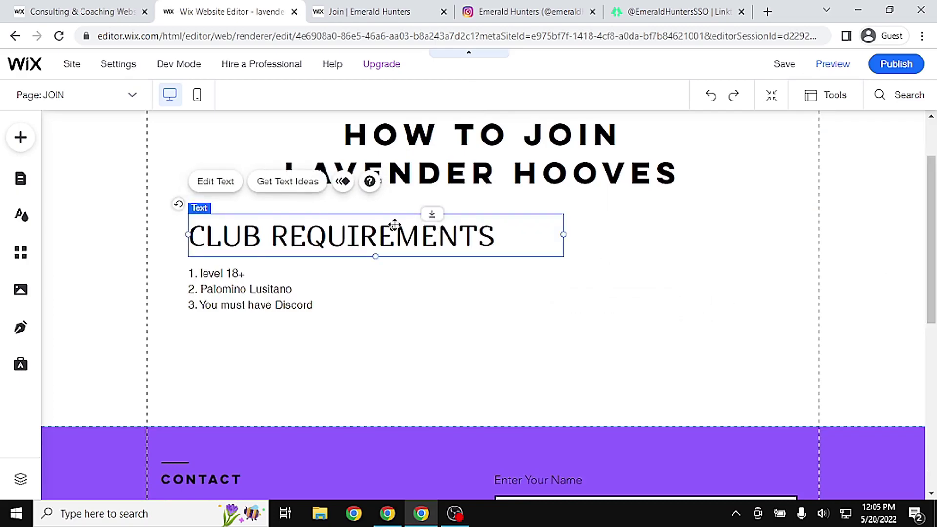
{"action": "key", "text": "ctrl+d"}
{"action": "left_click_drag", "start_coordinate": [387, 239], "coordinate": [369, 365]}
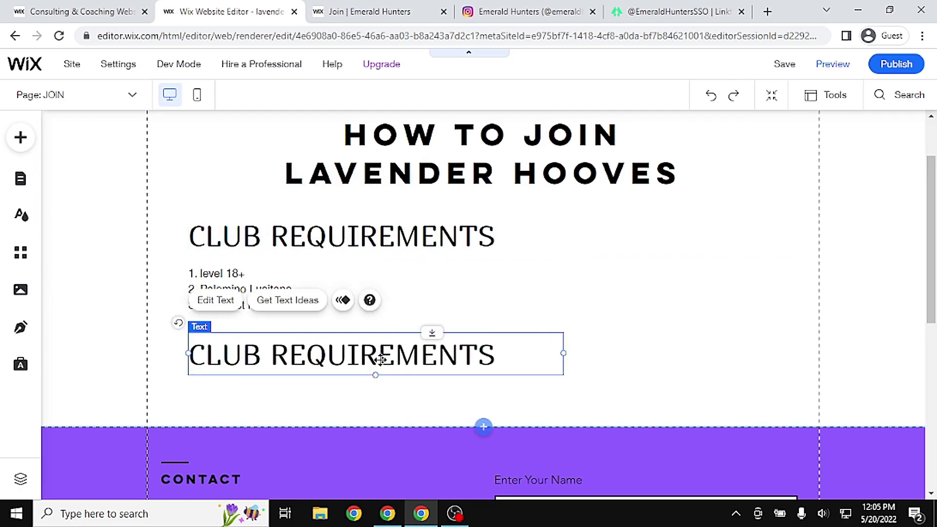
{"action": "double_click", "coordinate": [381, 360]}
{"action": "type", "text": "FREQUENTLY ASKED QUES"}
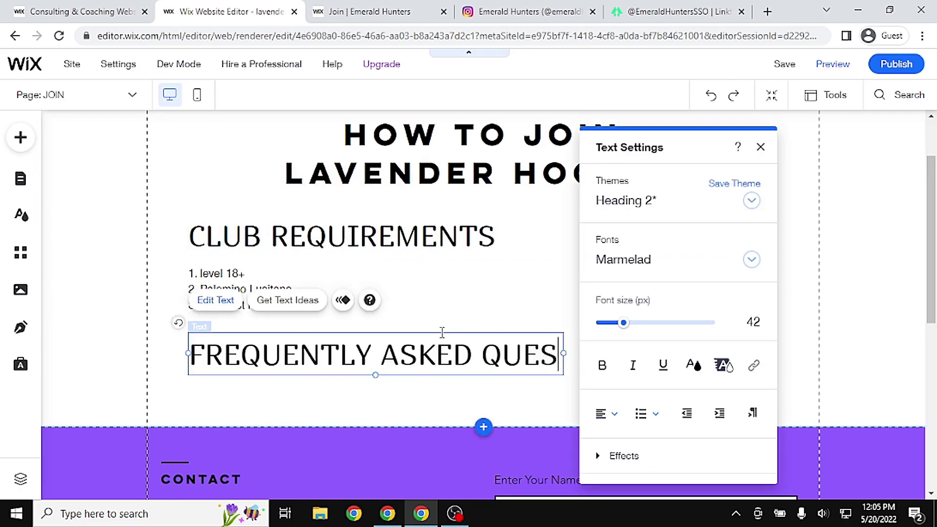
{"action": "type", "text": "TIONS"}
{"action": "left_click", "coordinate": [849, 355]}
{"action": "left_click", "coordinate": [457, 370]}
{"action": "left_click_drag", "start_coordinate": [563, 375], "coordinate": [660, 372]}
Drag the footer's top edge down to lengthen the JOIN page
{"action": "scroll", "coordinate": [484, 312], "scroll_direction": "up", "scroll_amount": 1}
{"action": "scroll", "coordinate": [483, 312], "scroll_direction": "down", "scroll_amount": 1}
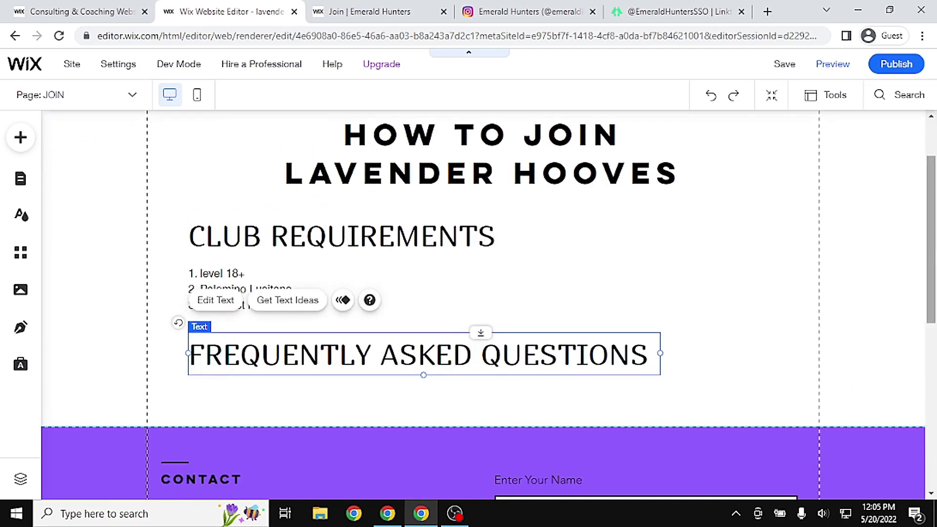
{"action": "scroll", "coordinate": [923, 146], "scroll_direction": "down", "scroll_amount": 2}
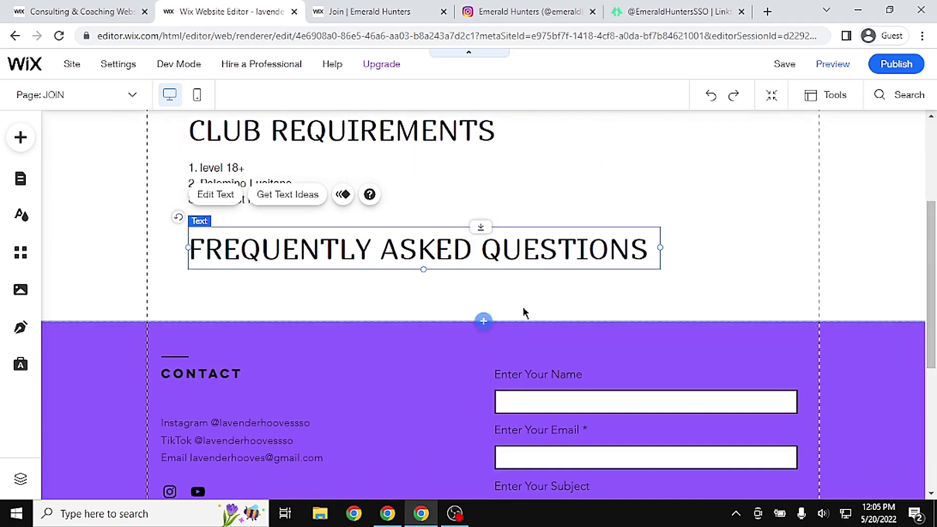
{"action": "left_click", "coordinate": [423, 364]}
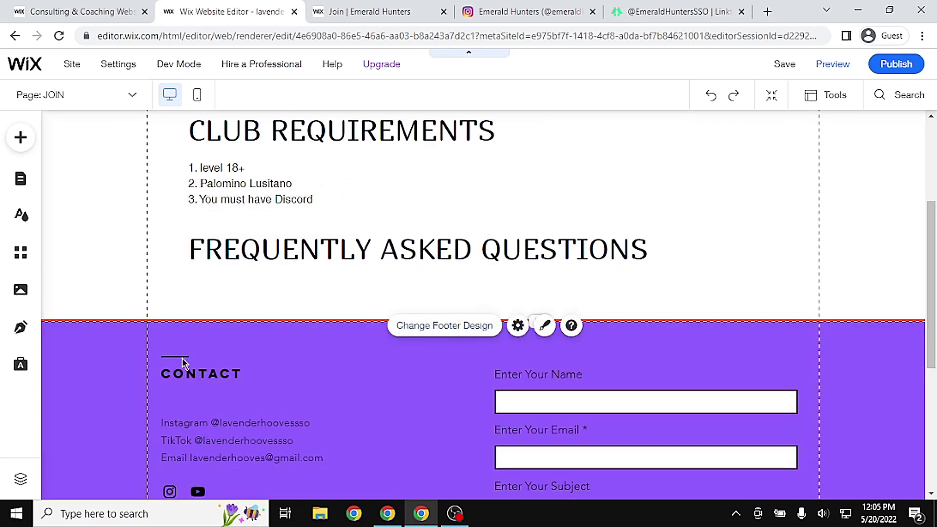
{"action": "left_click", "coordinate": [86, 363]}
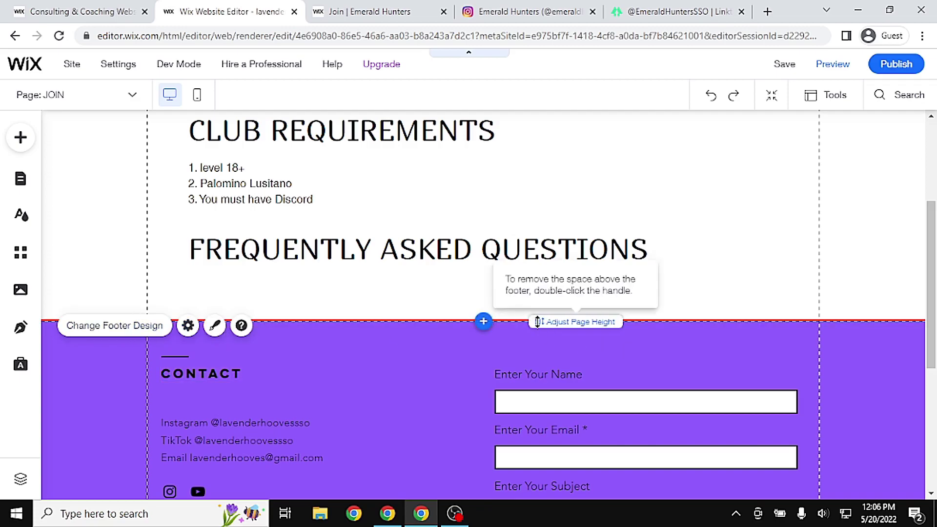
{"action": "left_click_drag", "start_coordinate": [538, 322], "coordinate": [524, 489]}
{"action": "scroll", "coordinate": [930, 307], "scroll_direction": "down", "scroll_amount": 2}
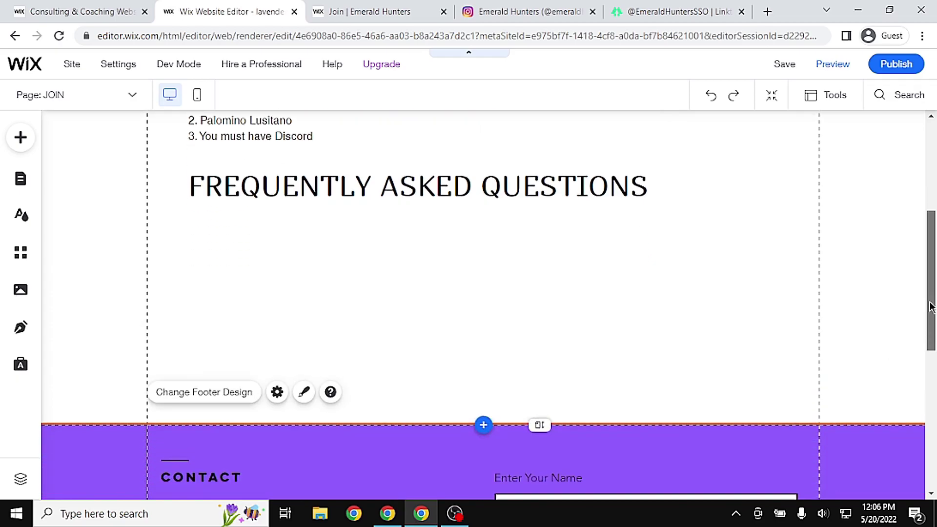
Paste a copy of the requirements list below the FAQ heading and clear its text
{"action": "scroll", "coordinate": [929, 306], "scroll_direction": "up", "scroll_amount": 1}
{"action": "left_click", "coordinate": [261, 131]}
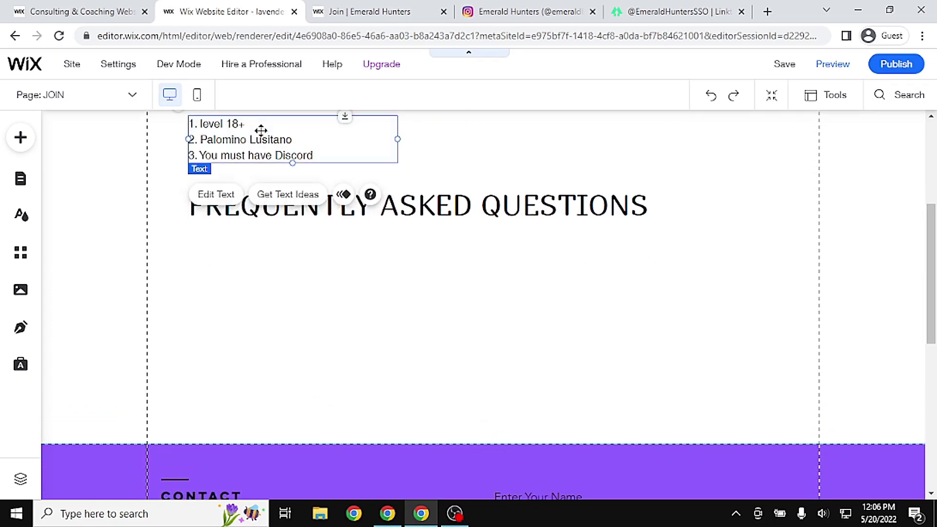
{"action": "left_click", "coordinate": [234, 282]}
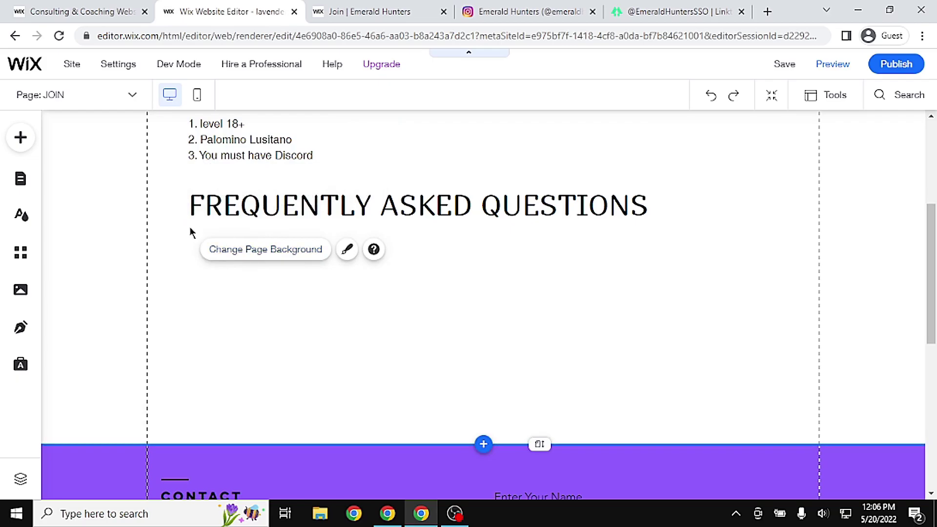
{"action": "left_click", "coordinate": [232, 233]}
{"action": "key", "text": "ctrl+v"}
{"action": "left_click_drag", "start_coordinate": [300, 148], "coordinate": [290, 263]}
{"action": "triple_click", "coordinate": [280, 261]}
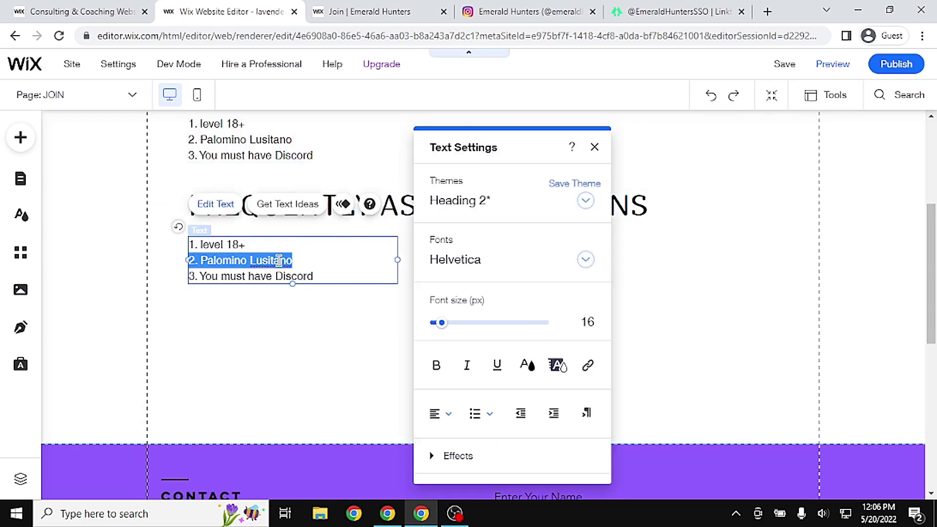
{"action": "key", "text": "ctrl+a"}
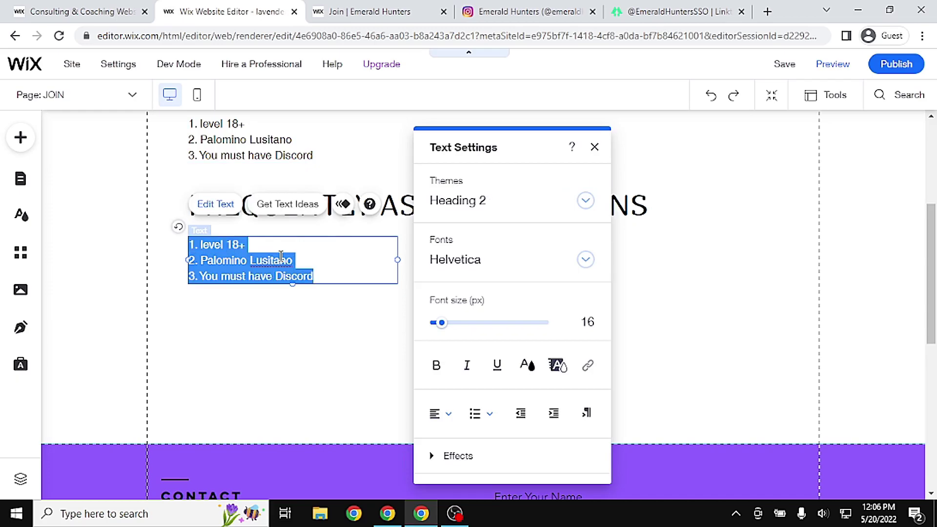
{"action": "key", "text": "BackSpace"}
Type the FAQ questions and answers: who owns LH with the owner's name, club horse, and Discord ('Yes required to')
{"action": "type", "text": "who owns LH"}
{"action": "key", "text": "ctrl+a"}
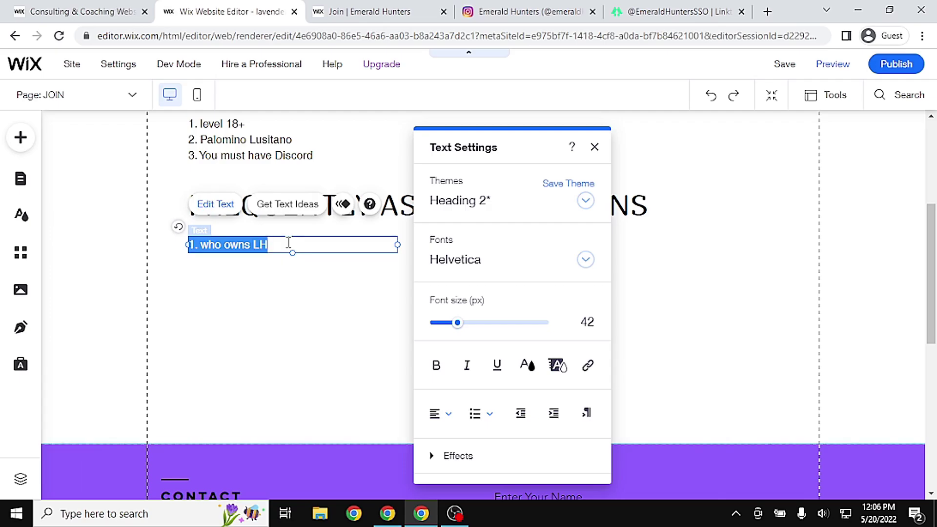
{"action": "left_click", "coordinate": [287, 244]}
{"action": "type", "text": "?"}
{"action": "key", "text": "Return"}
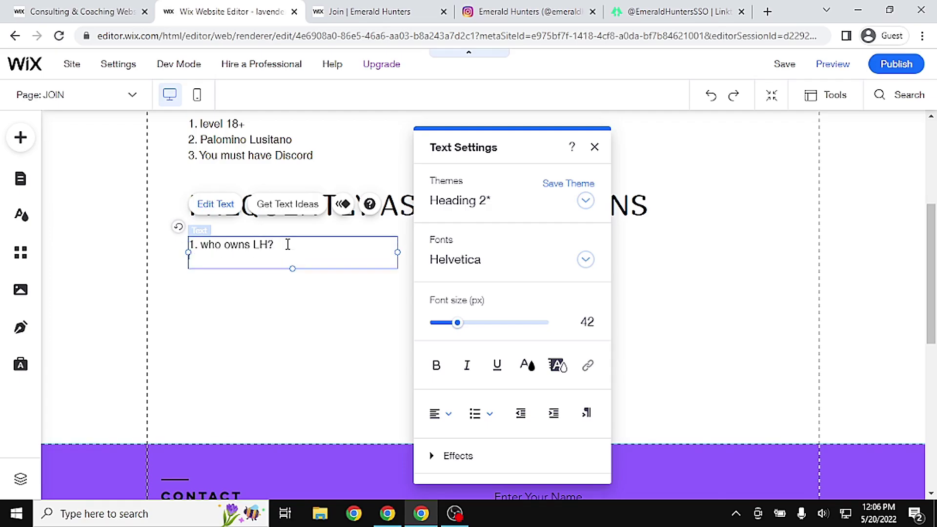
{"action": "type", "text": "Rebecca Ravenbird is the"}
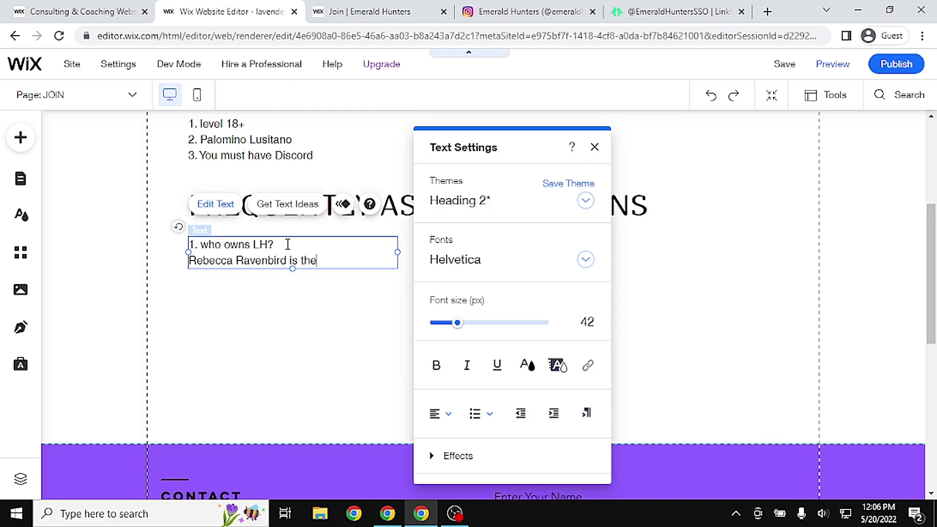
{"action": "type", "text": " owner"}
{"action": "key", "text": "Return"}
{"action": "key", "text": "Return"}
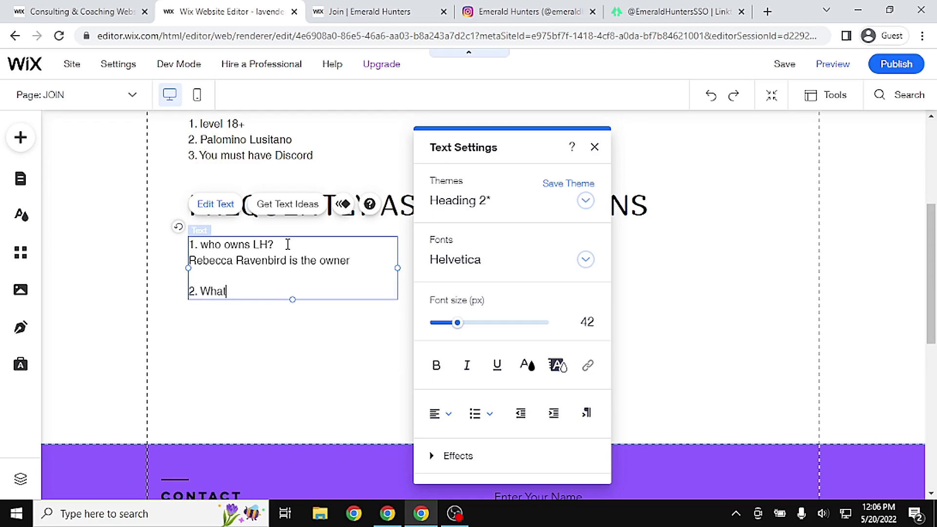
{"action": "key", "text": "Return"}
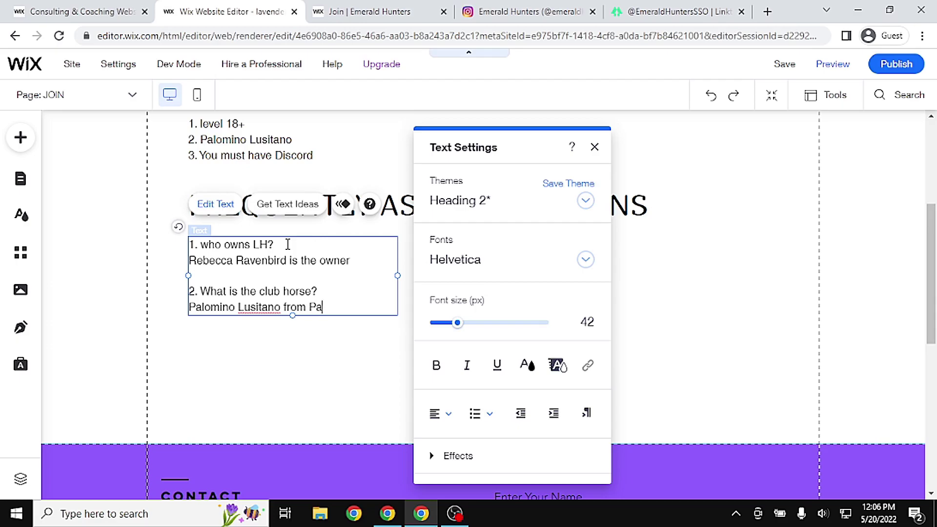
{"action": "key", "text": "Return"}
{"action": "key", "text": "Return"}
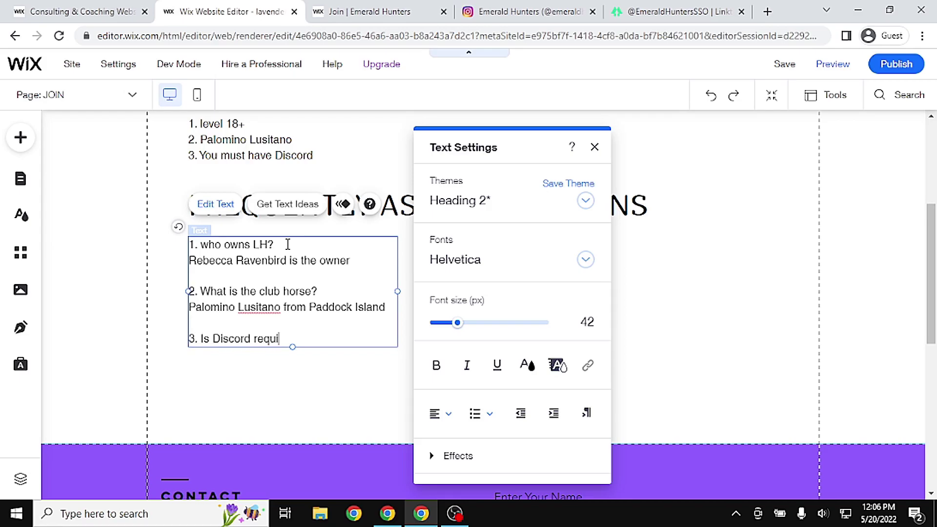
{"action": "key", "text": "Return"}
{"action": "type", "text": "Yes"}
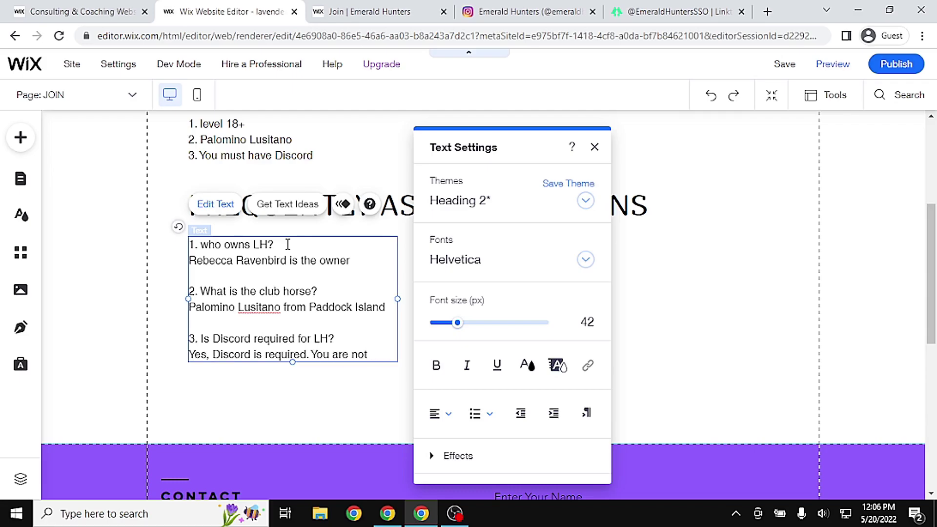
{"action": "type", "text": " required to talk in calls"}
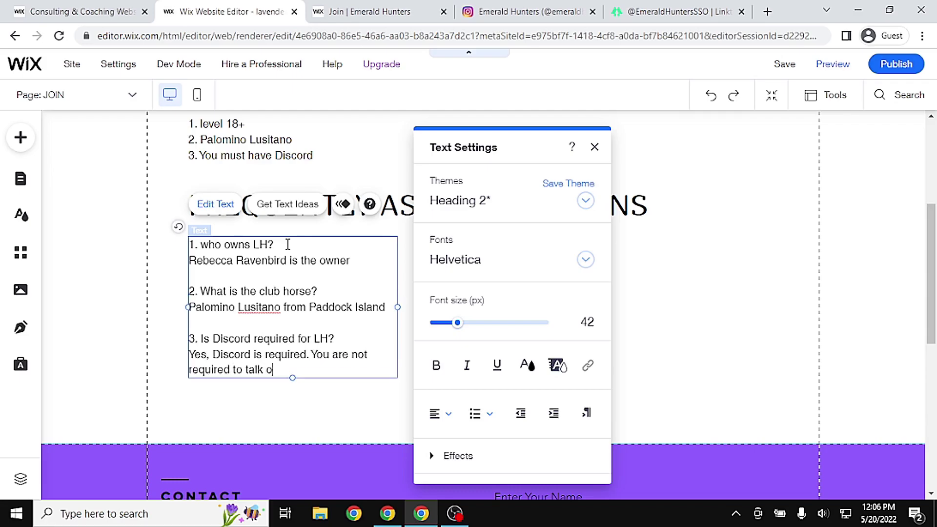
Close the text settings and widen the FAQ answers box so lines don't wrap
{"action": "left_click", "coordinate": [595, 147]}
{"action": "left_click_drag", "start_coordinate": [395, 312], "coordinate": [541, 313]}
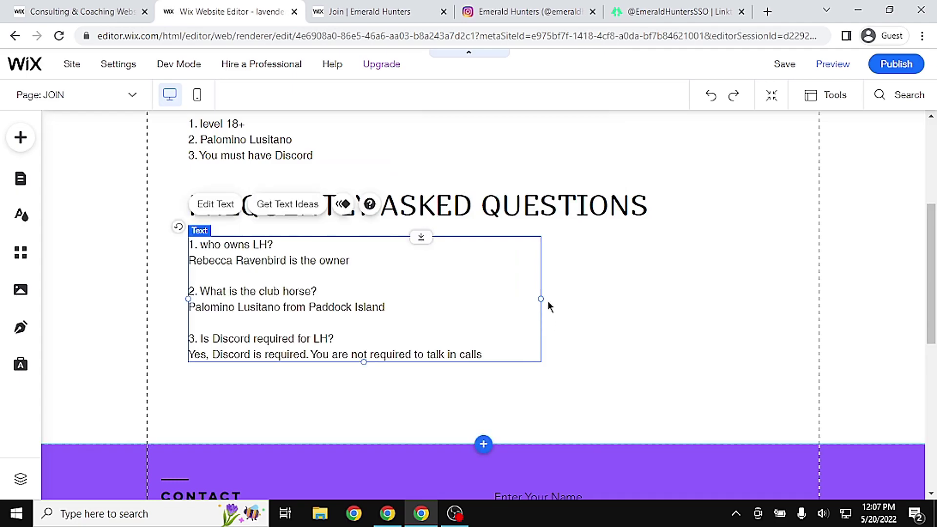
{"action": "left_click", "coordinate": [602, 308]}
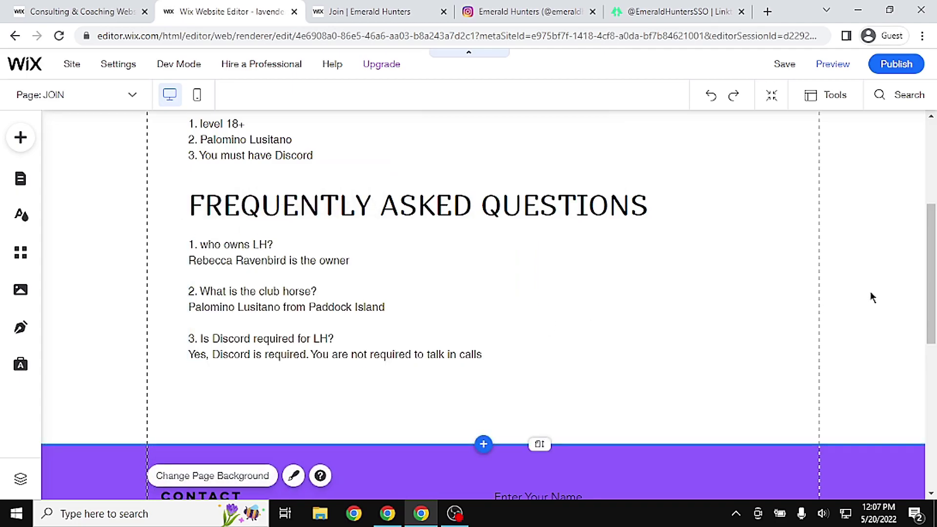
{"action": "left_click", "coordinate": [363, 7]}
Check the live site's application form, then extend the JOIN page height below the FAQ answers
{"action": "left_click_drag", "start_coordinate": [930, 144], "coordinate": [917, 297]}
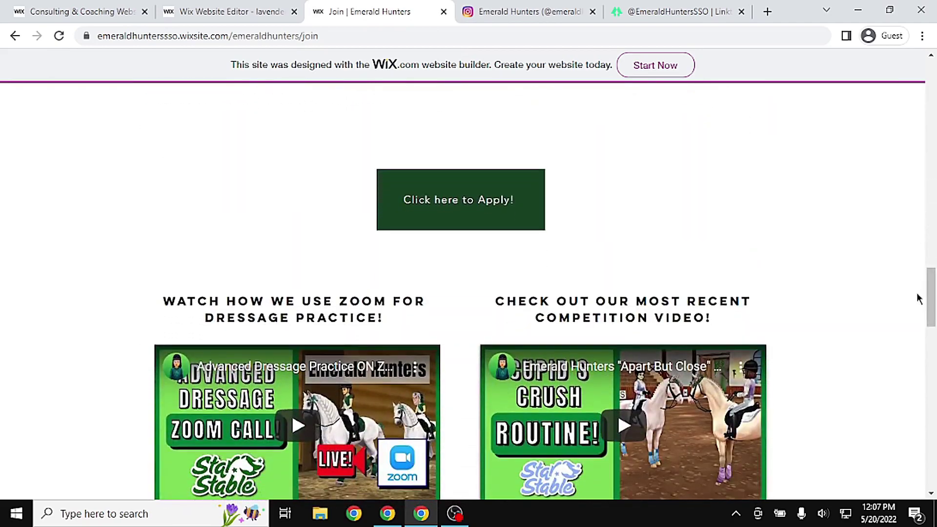
{"action": "left_click", "coordinate": [450, 201]}
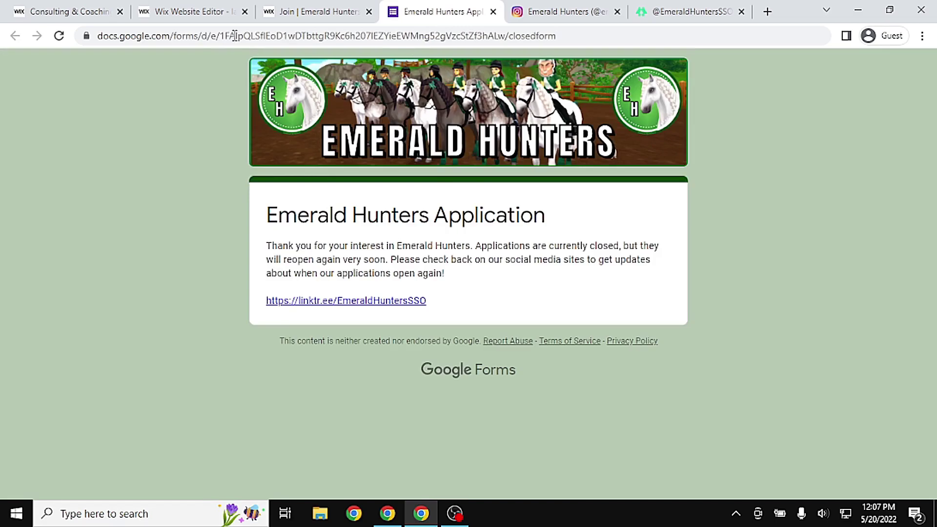
{"action": "left_click", "coordinate": [345, 10]}
{"action": "left_click", "coordinate": [166, 10]}
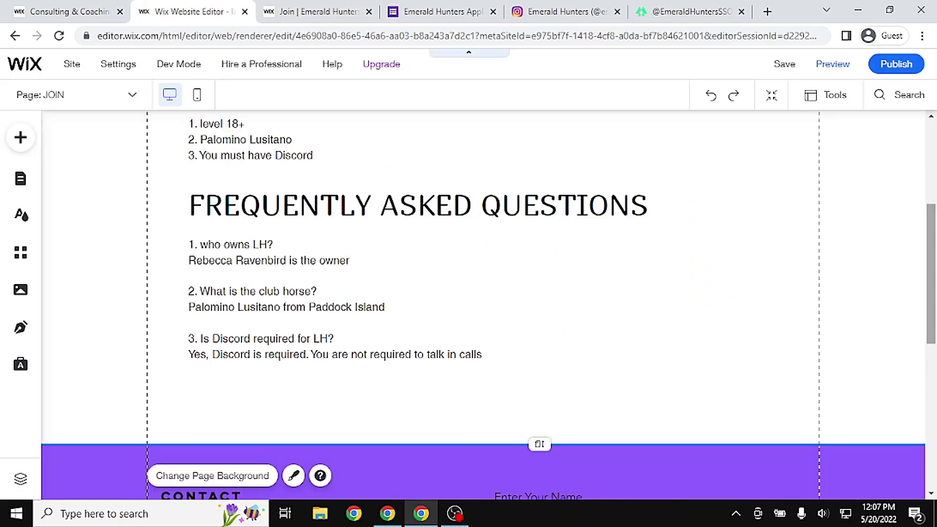
{"action": "scroll", "coordinate": [929, 317], "scroll_direction": "down", "scroll_amount": 2}
{"action": "left_click_drag", "start_coordinate": [533, 375], "coordinate": [534, 455]}
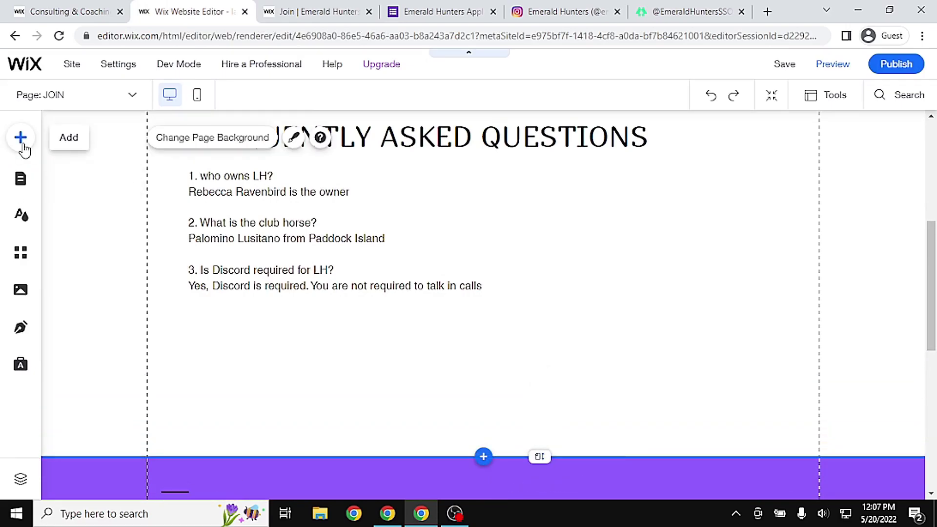
Add a themed button and place it below the FAQ answers
{"action": "left_click", "coordinate": [22, 139]}
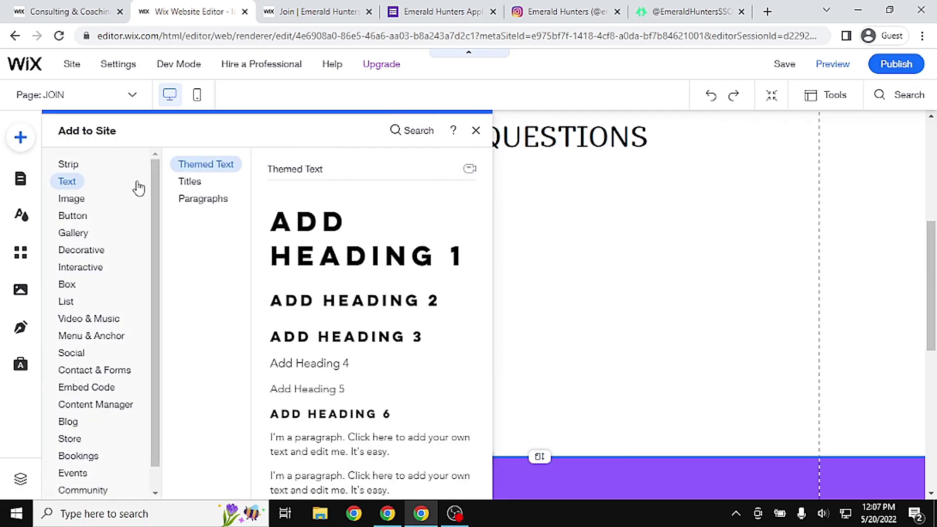
{"action": "left_click", "coordinate": [81, 219]}
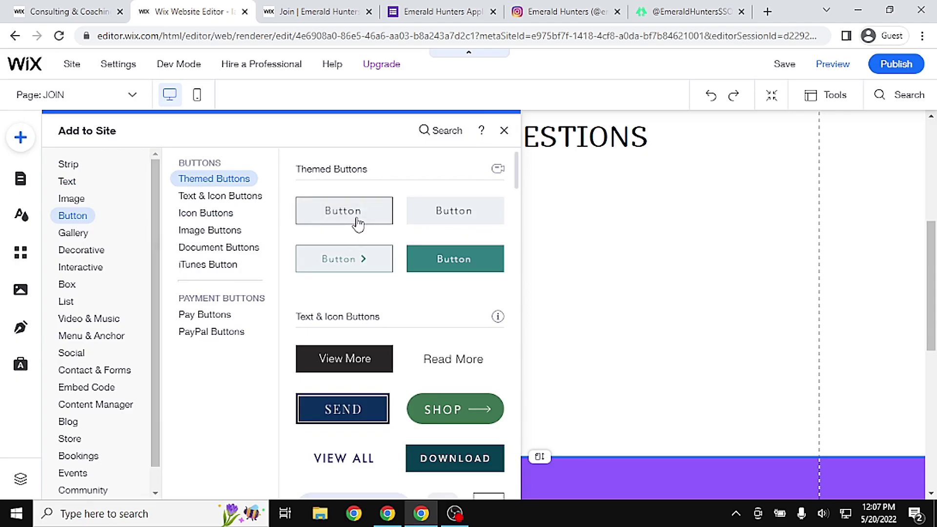
{"action": "left_click", "coordinate": [357, 218]}
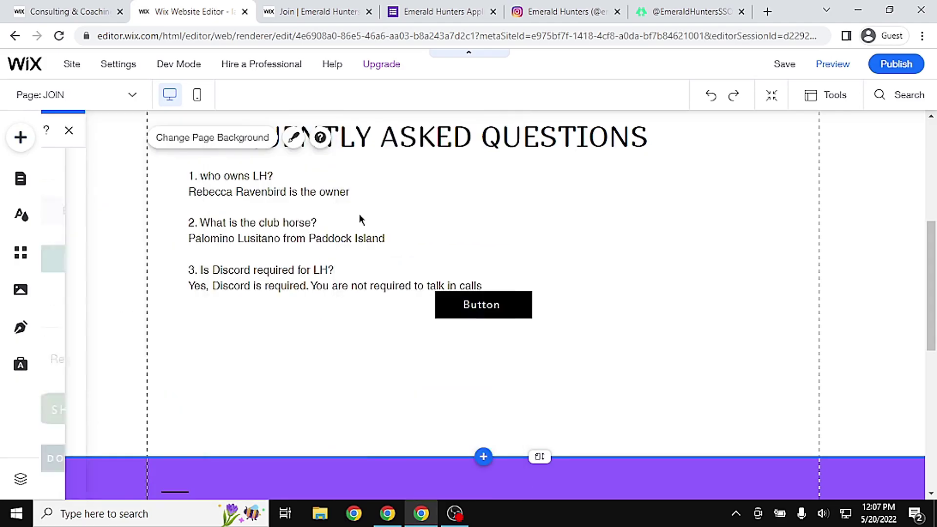
{"action": "left_click_drag", "start_coordinate": [488, 310], "coordinate": [493, 350]}
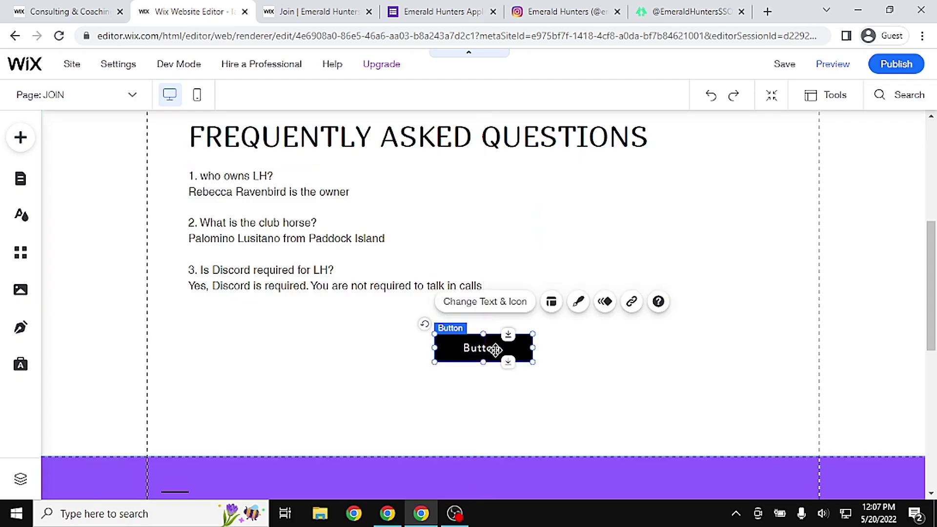
Label the button 'CLICK TO APPLY!' and widen it to 187 × 40 so the label fits
{"action": "left_click", "coordinate": [511, 304]}
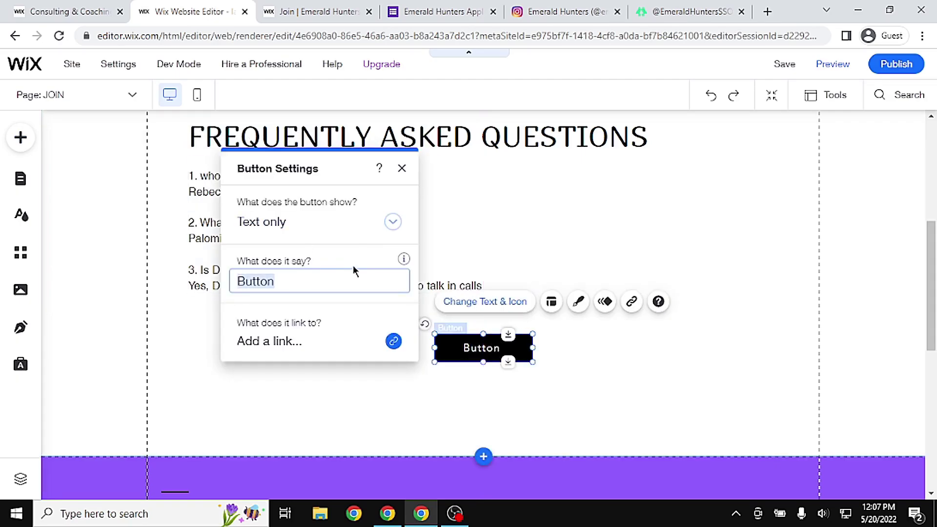
{"action": "type", "text": "CLIC"}
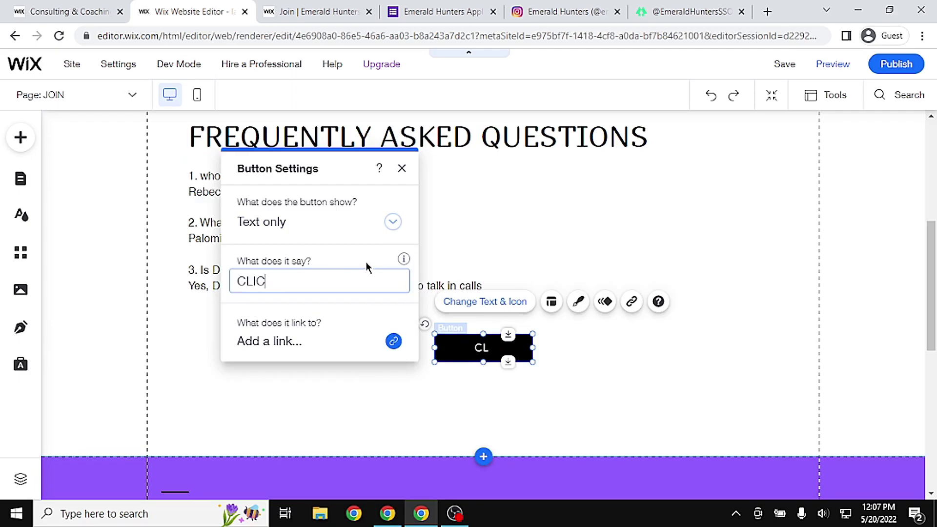
{"action": "type", "text": "K TO APPLY!"}
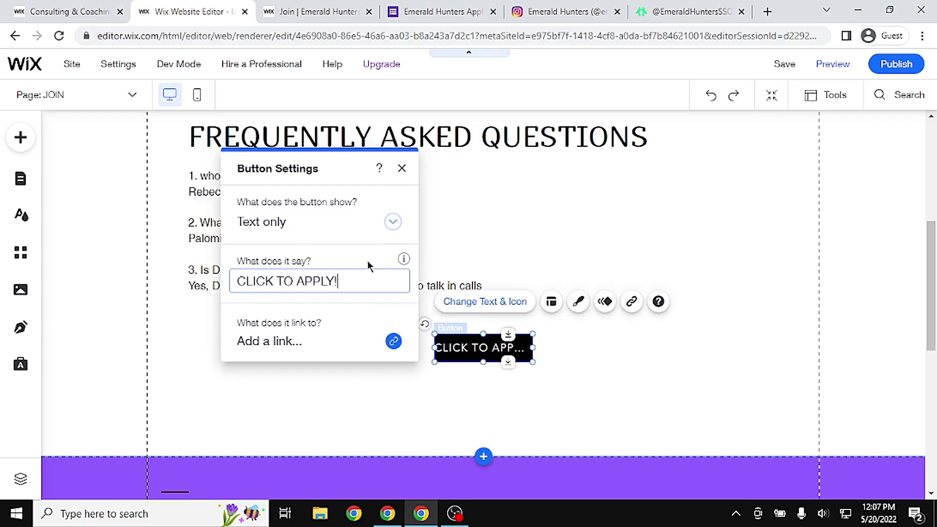
{"action": "left_click", "coordinate": [402, 168]}
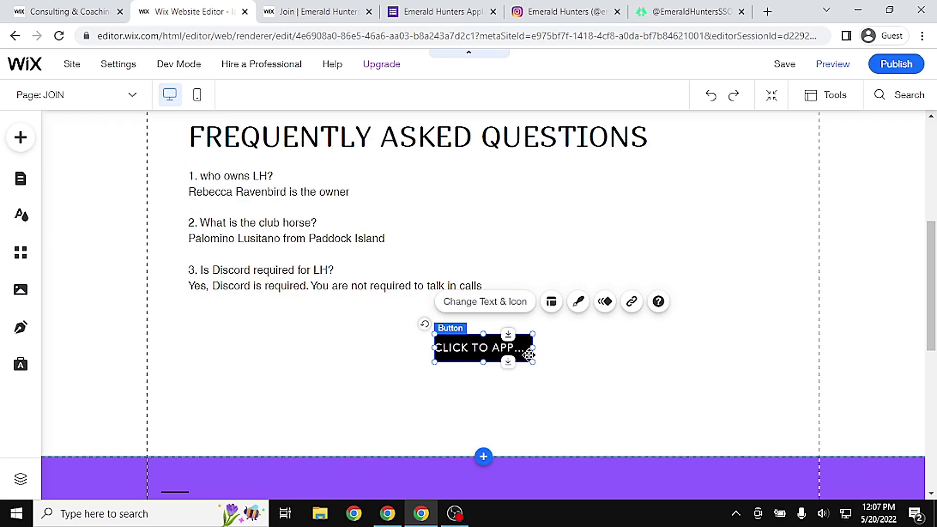
{"action": "left_click_drag", "start_coordinate": [536, 347], "coordinate": [564, 347]}
Give the CLICK TO APPLY! button a yellow background fill
{"action": "left_click", "coordinate": [577, 303]}
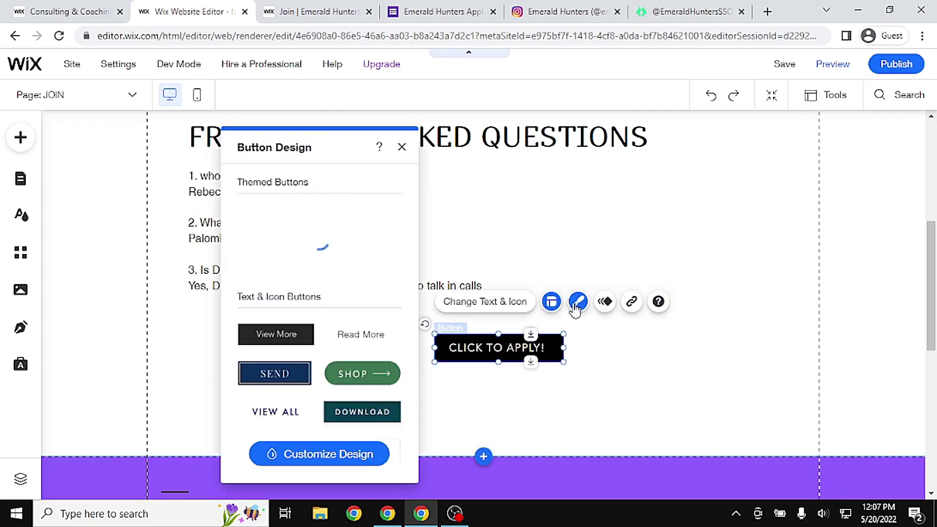
{"action": "left_click", "coordinate": [338, 461]}
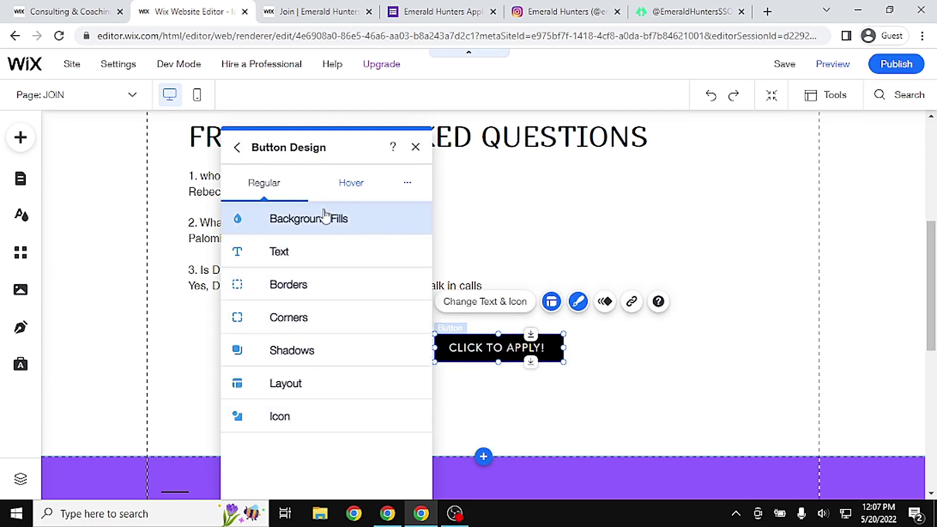
{"action": "left_click", "coordinate": [310, 220]}
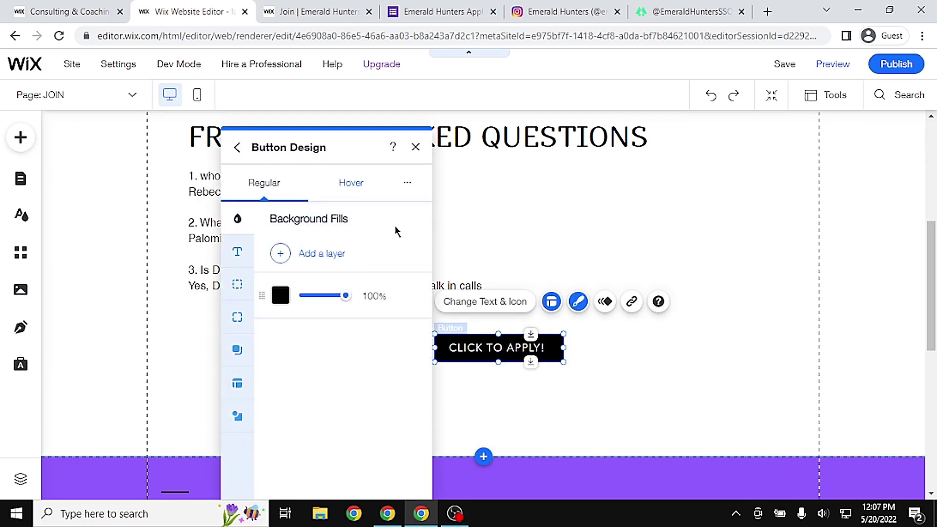
{"action": "left_click", "coordinate": [280, 295]}
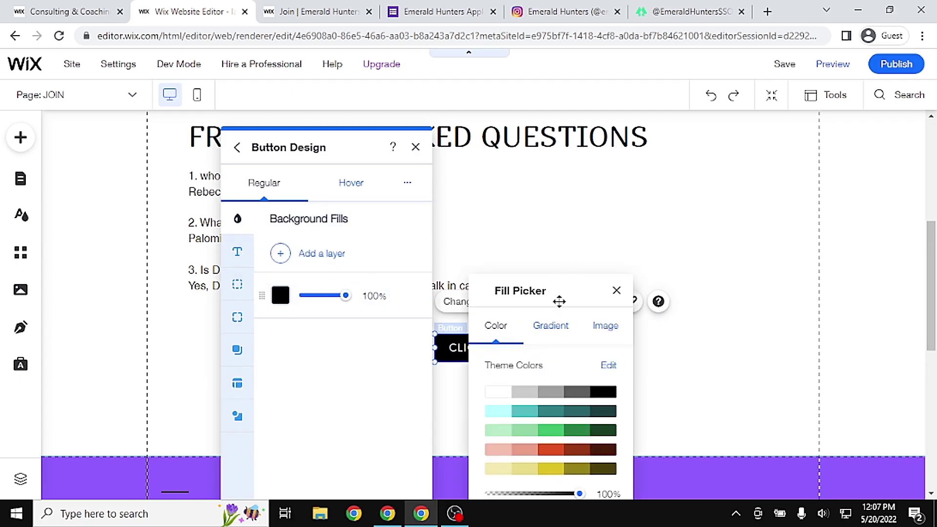
{"action": "left_click_drag", "start_coordinate": [559, 302], "coordinate": [548, 153]}
{"action": "left_click", "coordinate": [596, 382]}
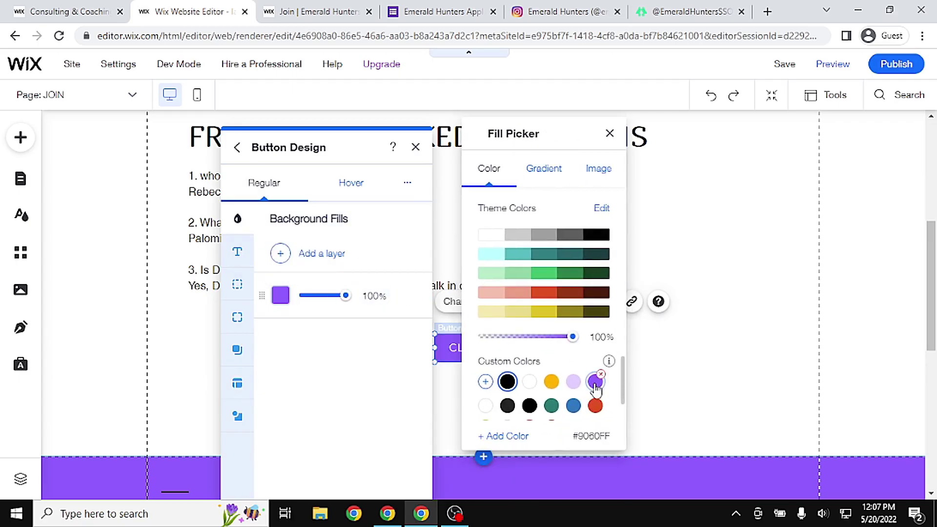
{"action": "left_click", "coordinate": [551, 381]}
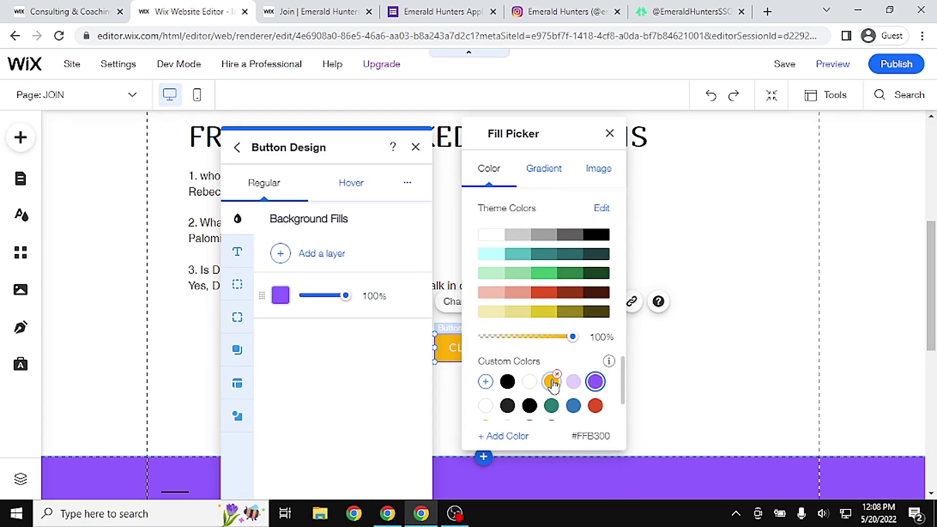
{"action": "left_click", "coordinate": [774, 389]}
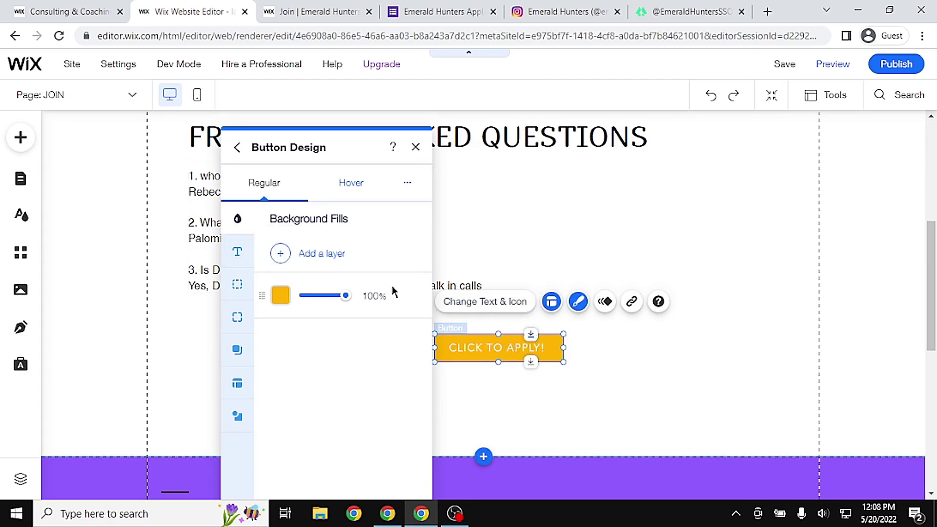
Make the button's label text black and bold
{"action": "left_click", "coordinate": [237, 251]}
{"action": "mouse_move", "coordinate": [418, 393]}
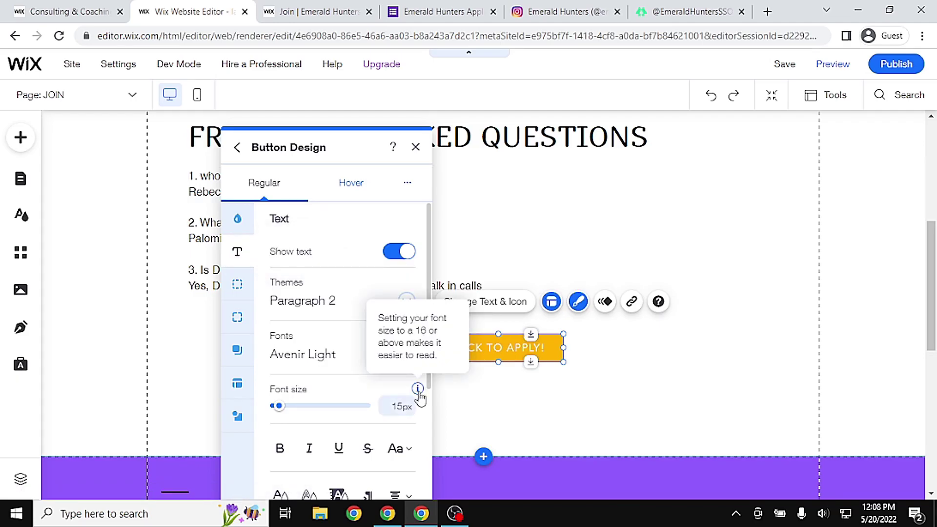
{"action": "left_click_drag", "start_coordinate": [429, 314], "coordinate": [445, 435]}
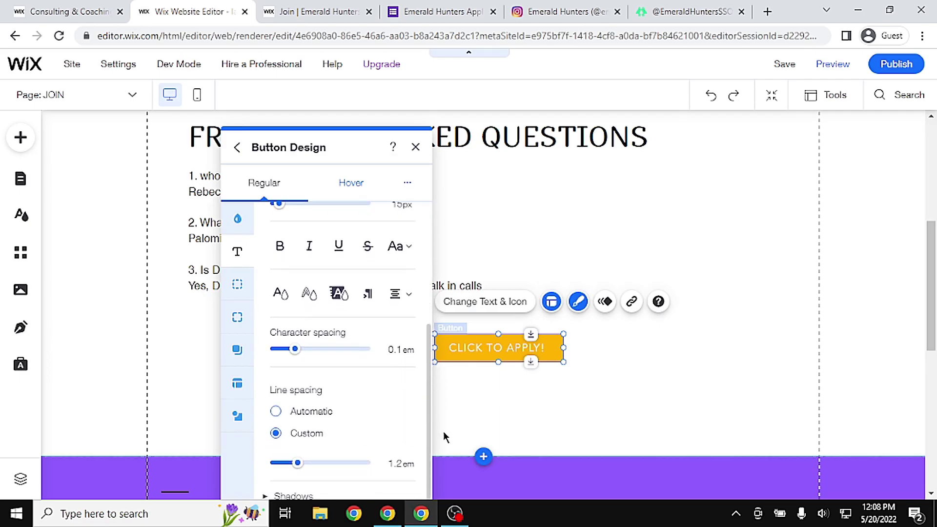
{"action": "left_click", "coordinate": [282, 295]}
{"action": "left_click", "coordinate": [514, 434]}
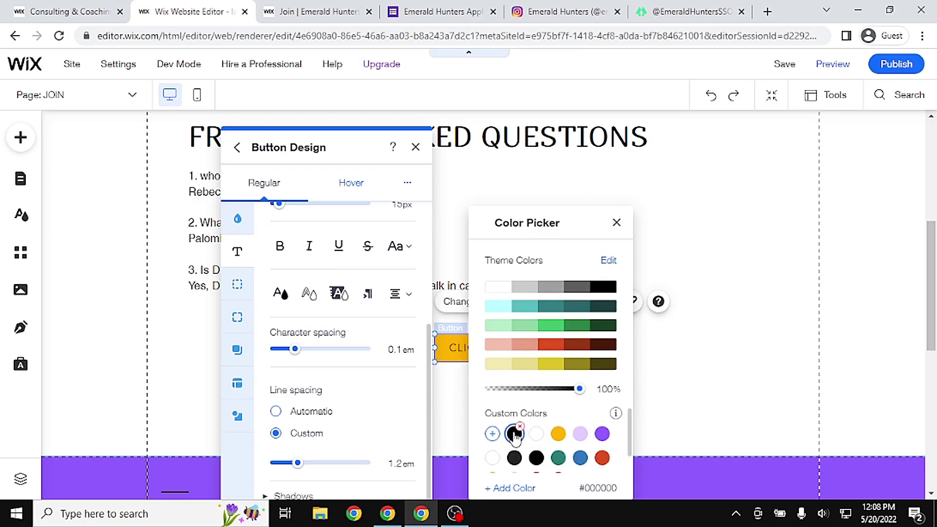
{"action": "left_click", "coordinate": [279, 251]}
{"action": "left_click", "coordinate": [280, 250]}
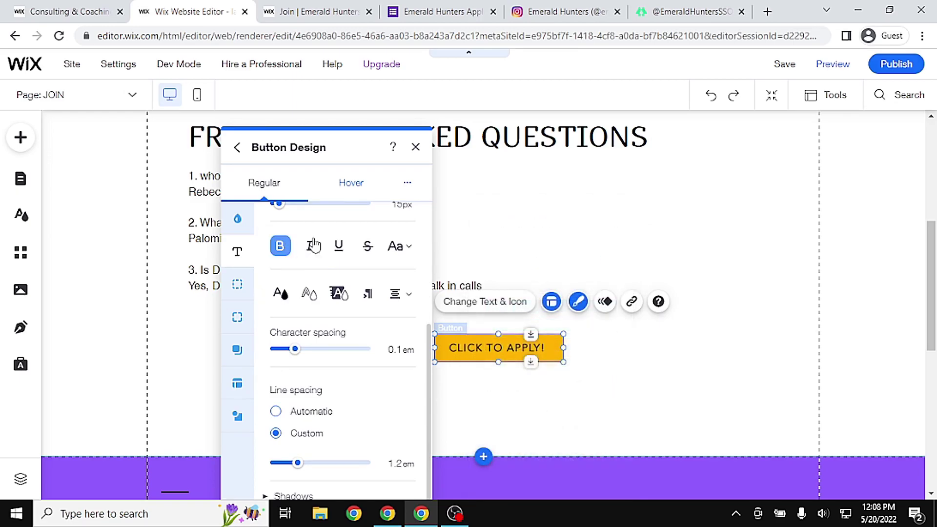
{"action": "left_click", "coordinate": [642, 380]}
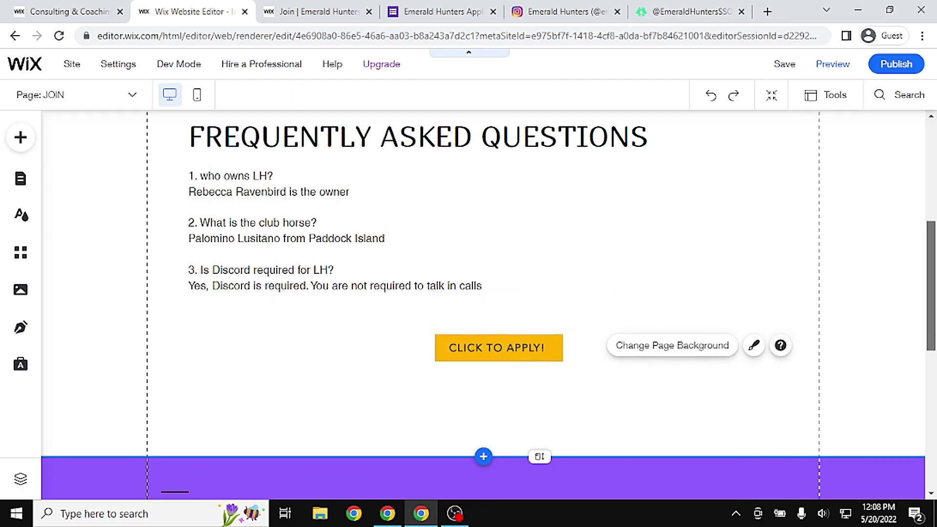
{"action": "scroll", "coordinate": [629, 346], "scroll_direction": "down", "scroll_amount": 2}
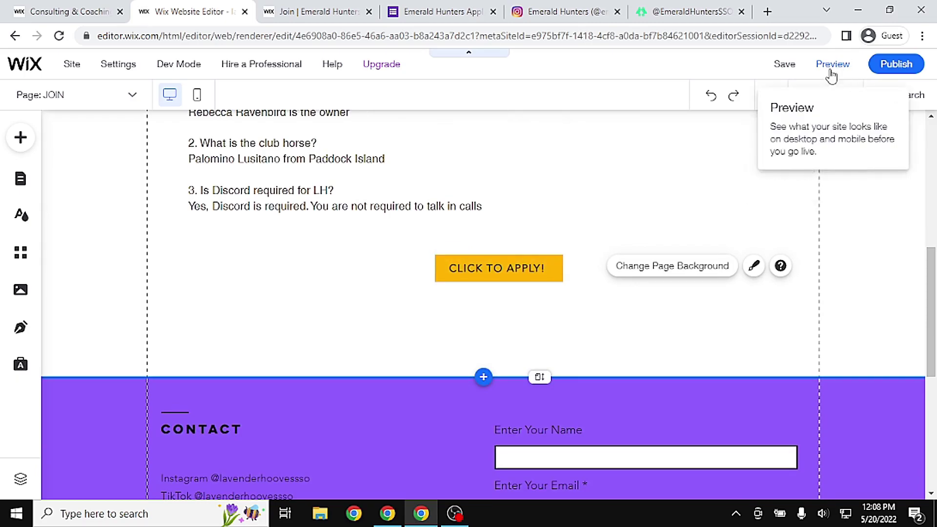
{"action": "left_click", "coordinate": [830, 68]}
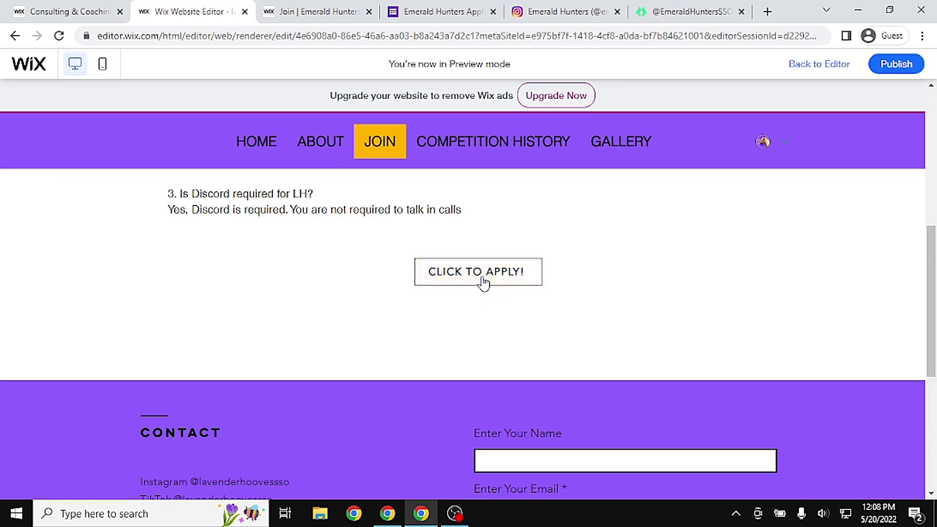
{"action": "key", "text": "ctrl+shift+p"}
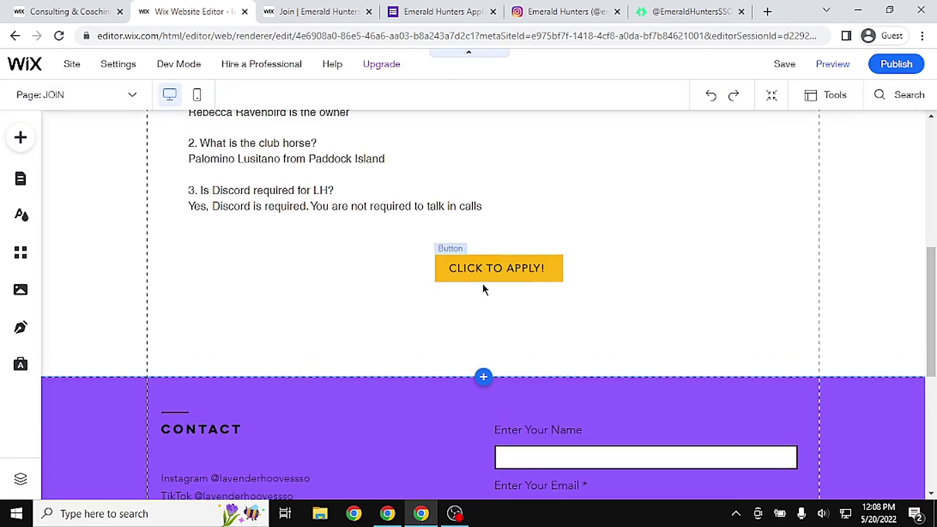
{"action": "left_click", "coordinate": [525, 264]}
Set the button to link to a web address that opens in a new window
{"action": "left_click", "coordinate": [551, 222]}
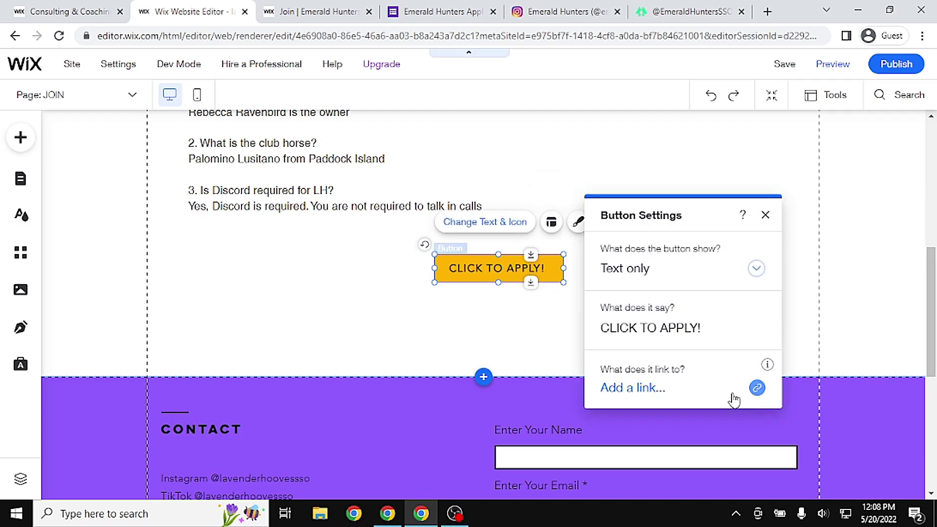
{"action": "left_click", "coordinate": [757, 388]}
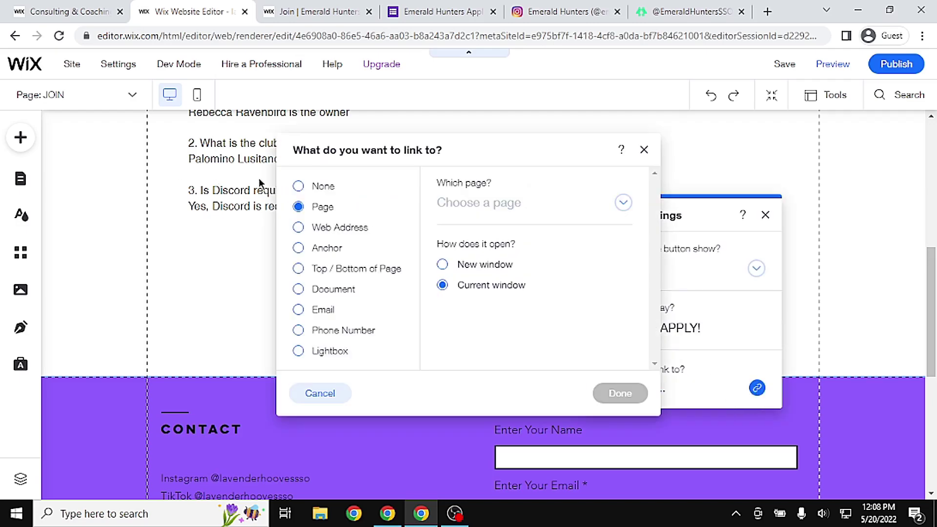
{"action": "left_click", "coordinate": [469, 267]}
{"action": "left_click", "coordinate": [345, 228]}
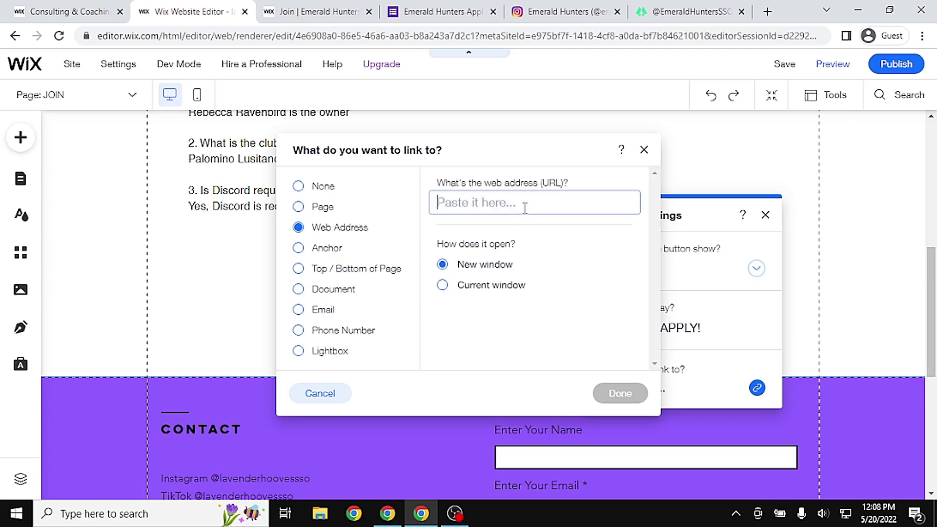
{"action": "key", "text": "super+v"}
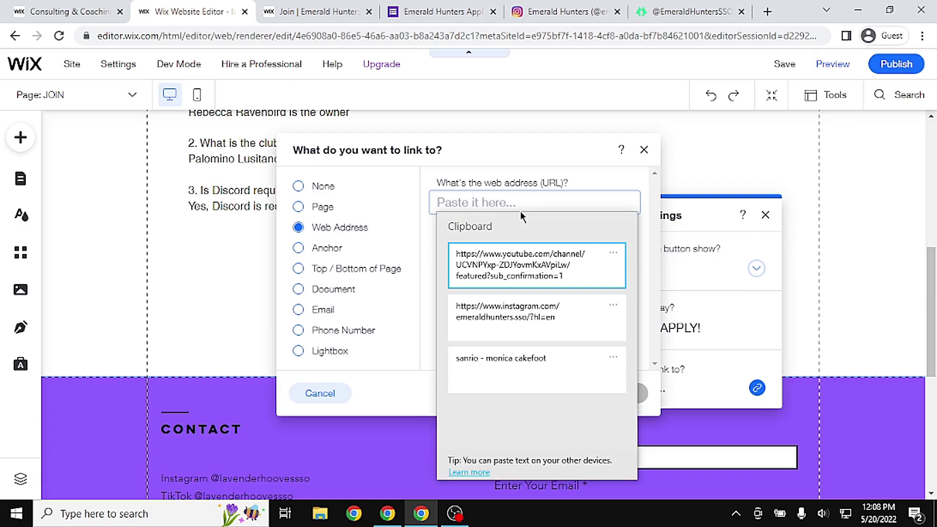
{"action": "key", "text": "Escape"}
{"action": "key", "text": "super+v"}
{"action": "key", "text": "Escape"}
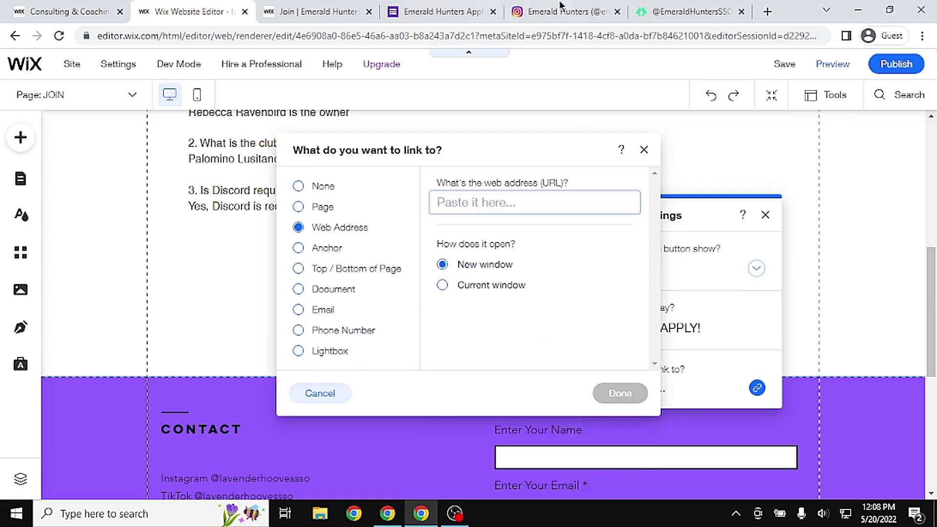
Paste the Emerald Hunters Google Form address as the button's link and confirm it
{"action": "left_click", "coordinate": [454, 12]}
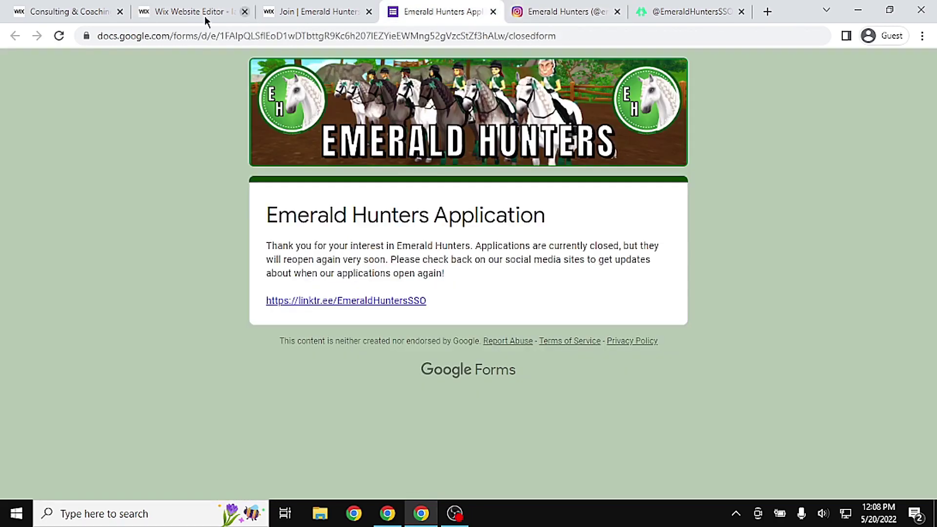
{"action": "left_click", "coordinate": [189, 39]}
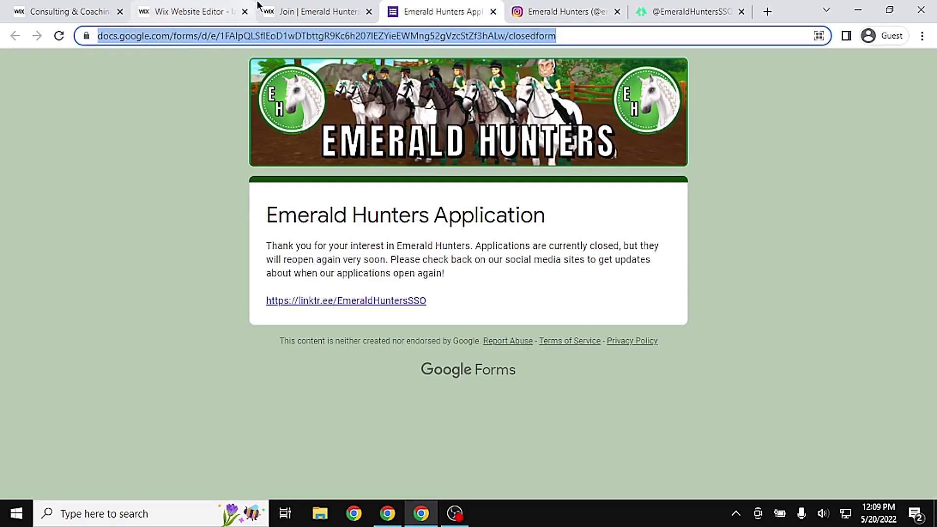
{"action": "left_click", "coordinate": [193, 12]}
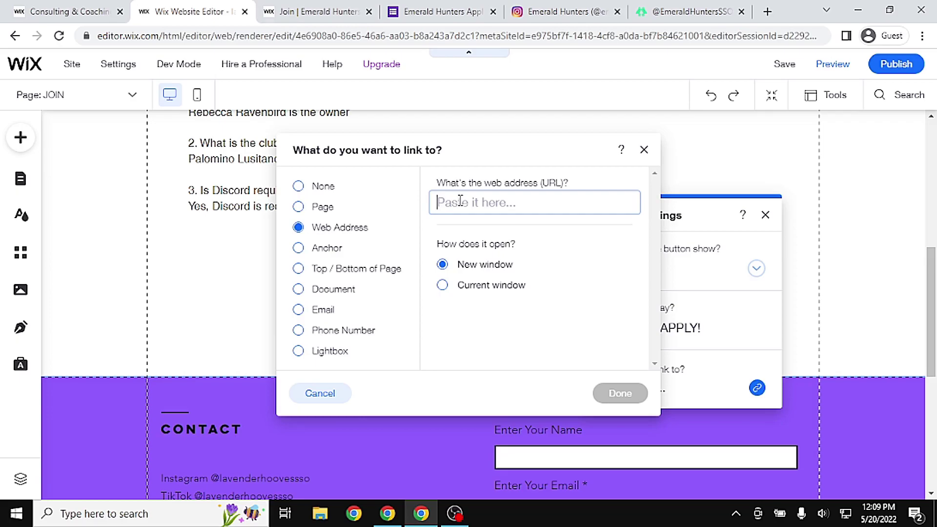
{"action": "key", "text": "ctrl+v"}
{"action": "left_click", "coordinate": [620, 393]}
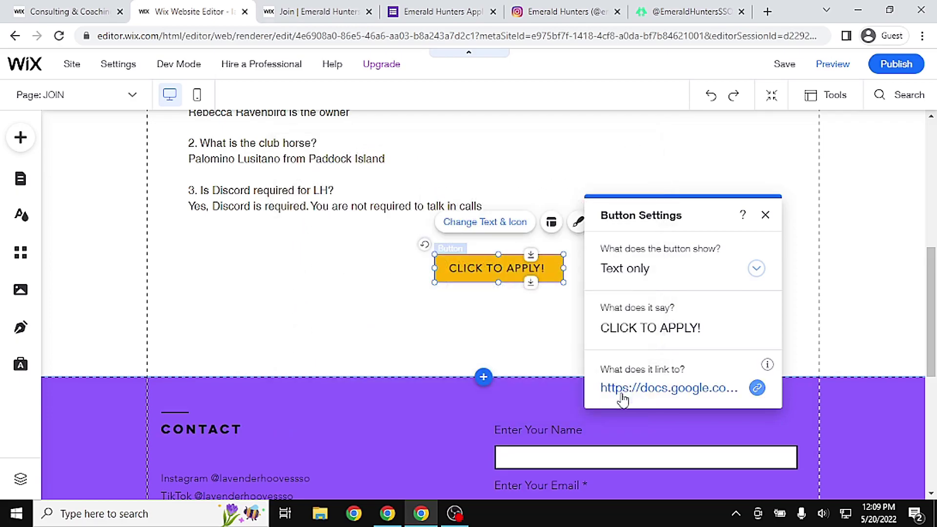
{"action": "left_click", "coordinate": [765, 215]}
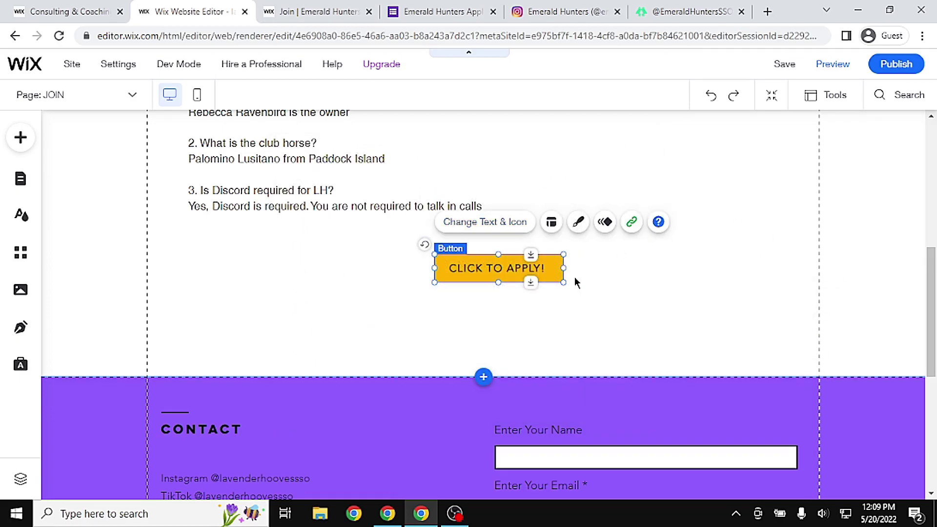
Preview the JOIN page, test that CLICK TO APPLY! opens the form, then close that tab
{"action": "left_click", "coordinate": [833, 67]}
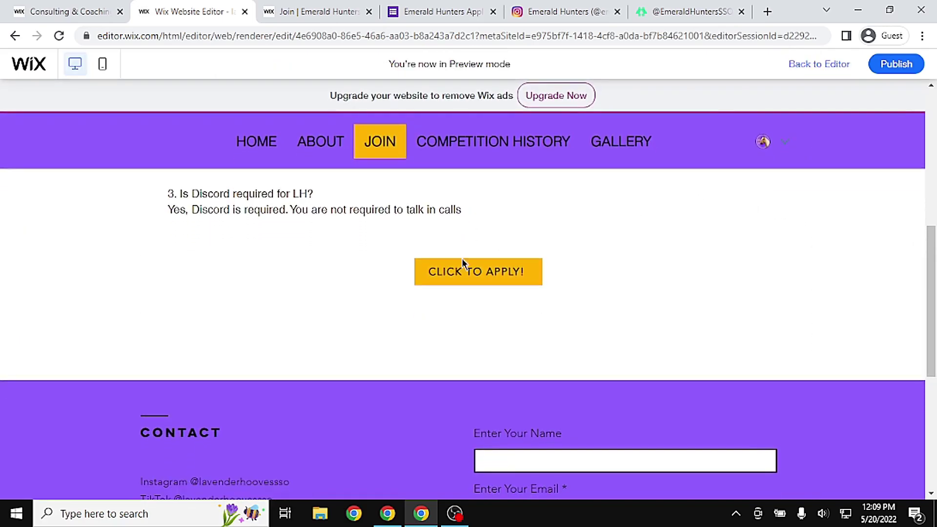
{"action": "left_click", "coordinate": [490, 278]}
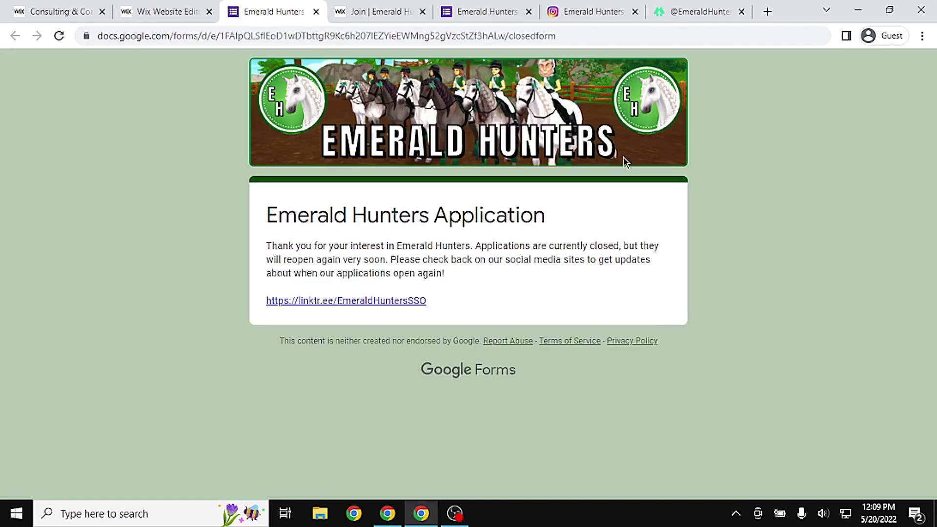
{"action": "left_click", "coordinate": [180, 9]}
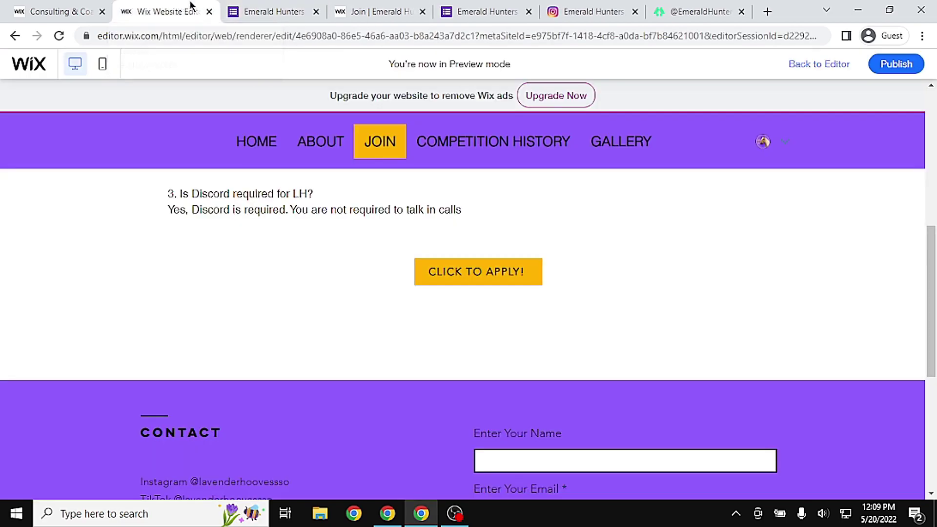
{"action": "left_click", "coordinate": [315, 11]}
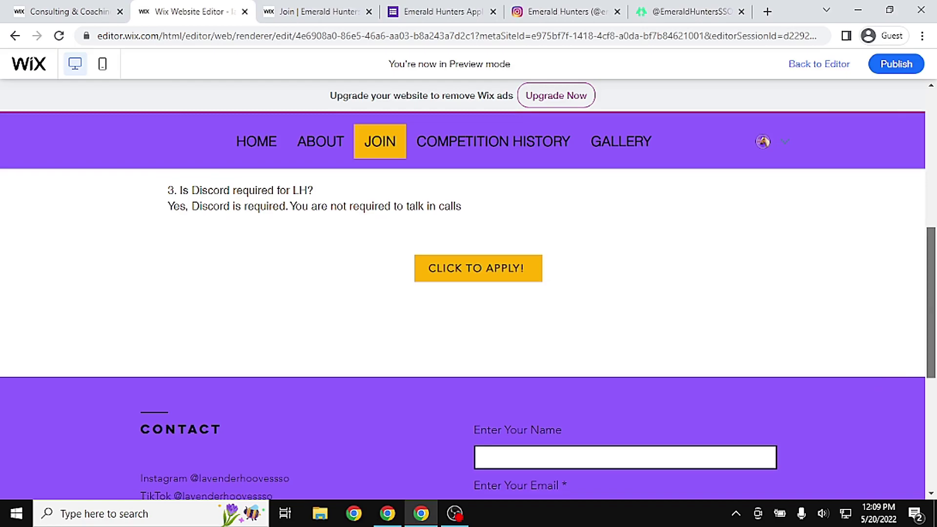
{"action": "scroll", "coordinate": [935, 315], "scroll_direction": "up", "scroll_amount": 10}
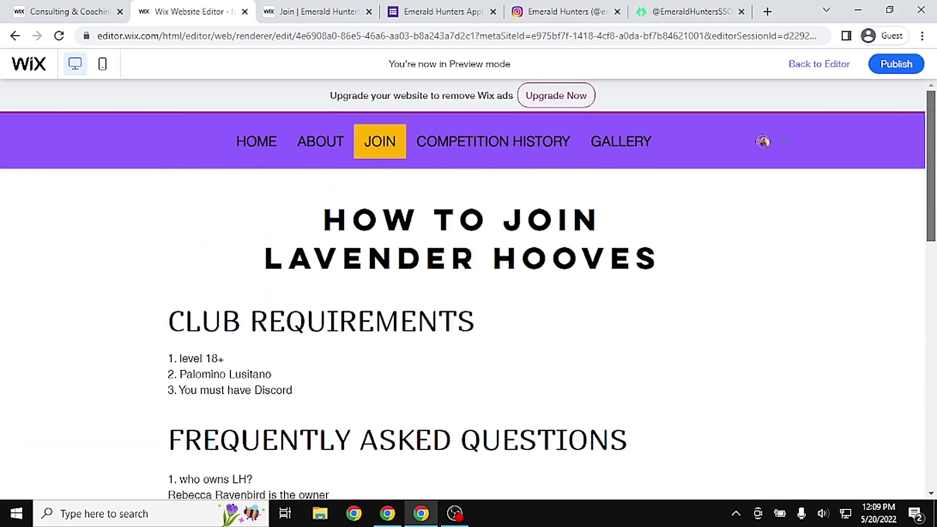
Browse the Emerald Hunters Gallery page for reference, then return to the Wix GALLERY page
{"action": "left_click", "coordinate": [311, 7]}
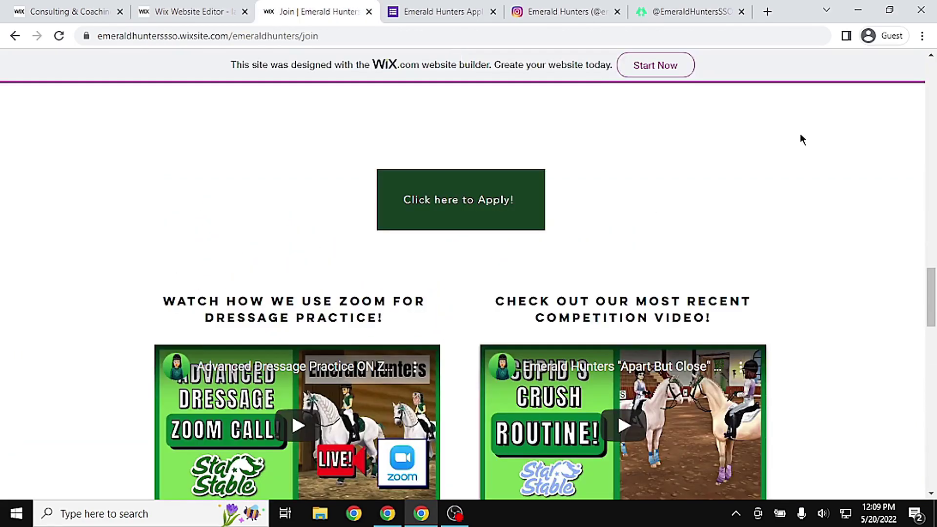
{"action": "left_click_drag", "start_coordinate": [926, 297], "coordinate": [904, 58]}
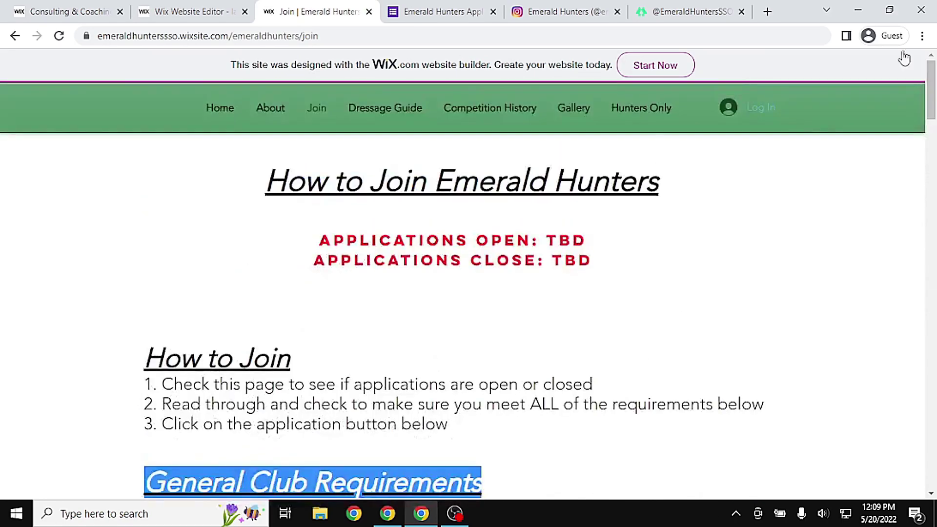
{"action": "left_click", "coordinate": [577, 108]}
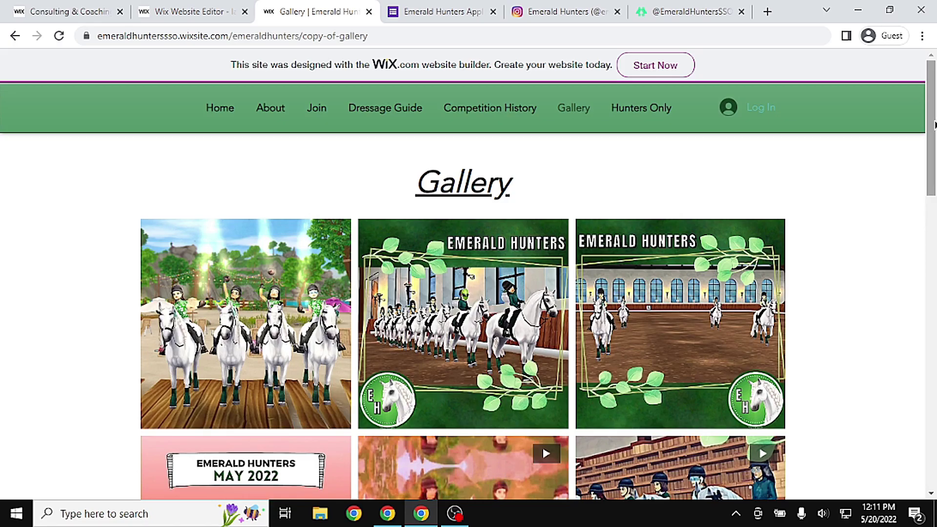
{"action": "scroll", "coordinate": [464, 293], "scroll_direction": "down", "scroll_amount": 1}
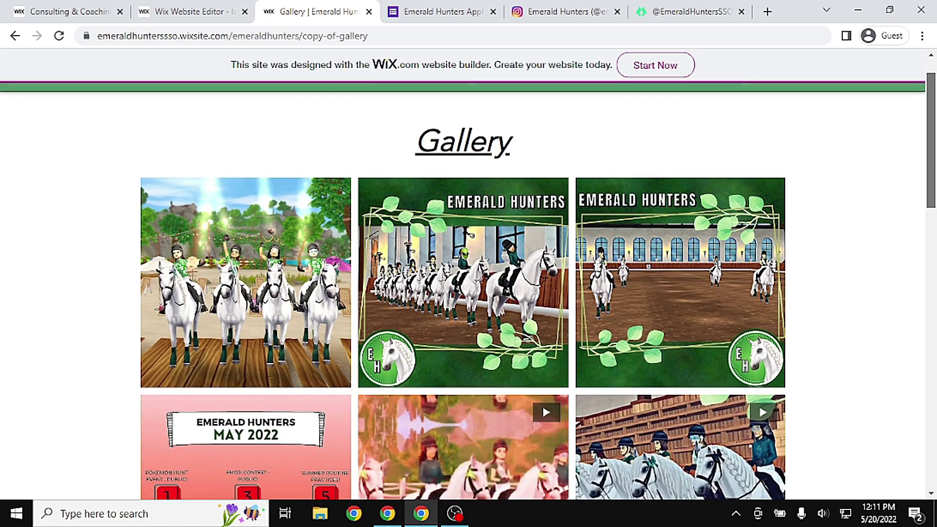
{"action": "scroll", "coordinate": [464, 293], "scroll_direction": "down", "scroll_amount": 2}
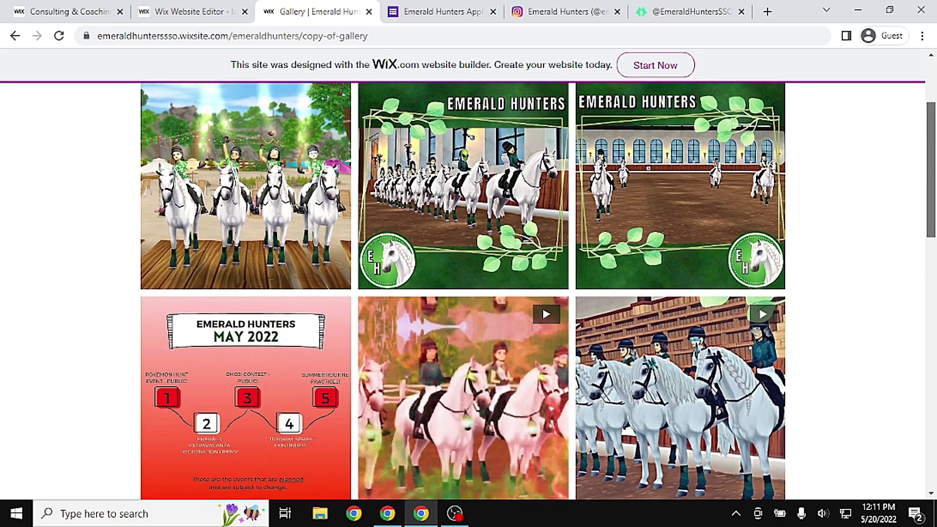
{"action": "scroll", "coordinate": [463, 293], "scroll_direction": "down", "scroll_amount": 5}
{"action": "scroll", "coordinate": [464, 293], "scroll_direction": "up", "scroll_amount": 5}
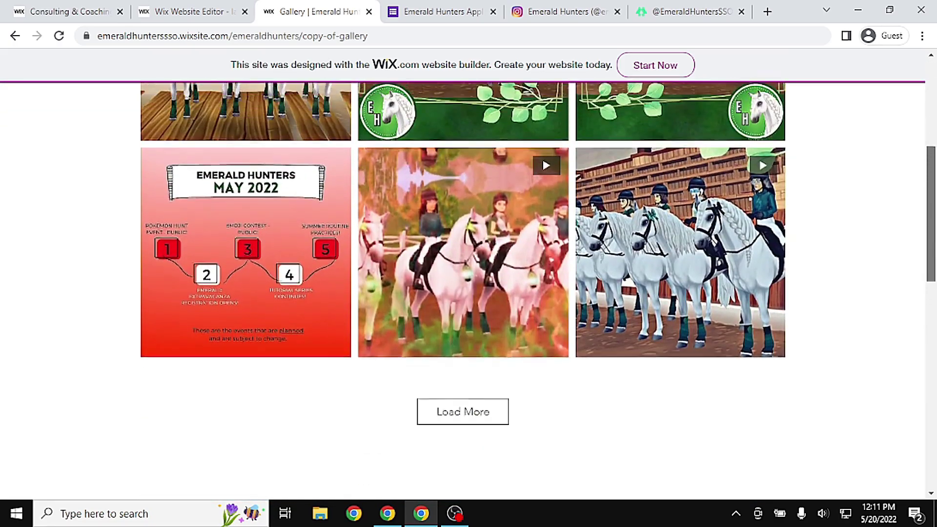
{"action": "scroll", "coordinate": [463, 293], "scroll_direction": "up", "scroll_amount": 2}
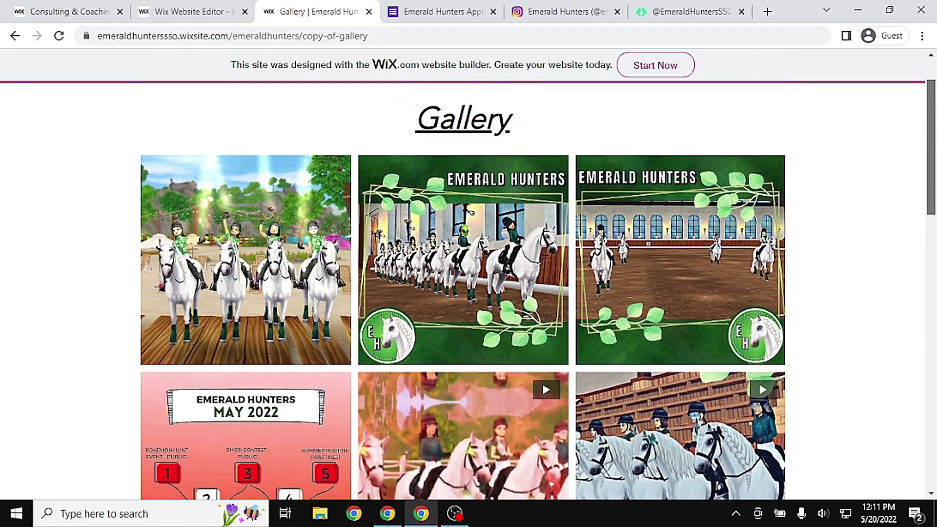
{"action": "scroll", "coordinate": [464, 293], "scroll_direction": "up", "scroll_amount": 2}
{"action": "scroll", "coordinate": [495, 453], "scroll_direction": "down", "scroll_amount": 1}
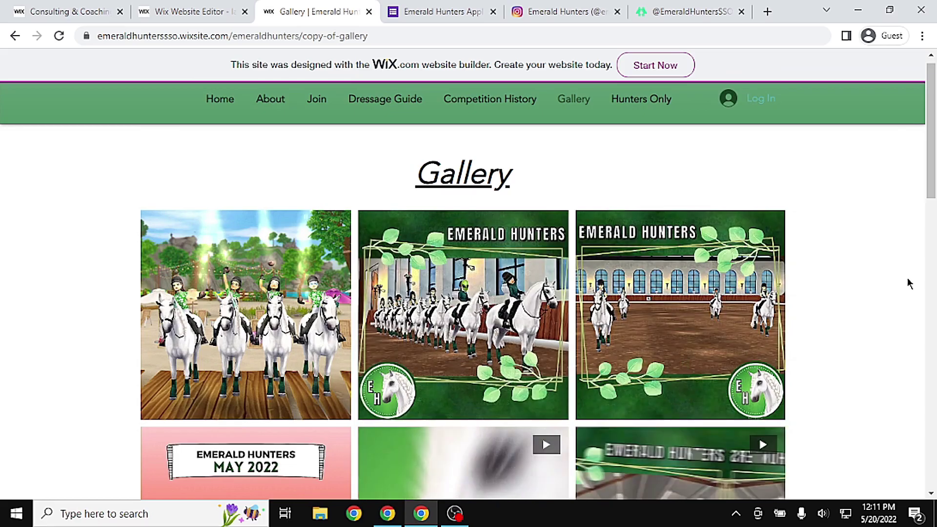
{"action": "left_click_drag", "start_coordinate": [931, 195], "coordinate": [931, 232]}
{"action": "scroll", "coordinate": [922, 211], "scroll_direction": "down", "scroll_amount": 1}
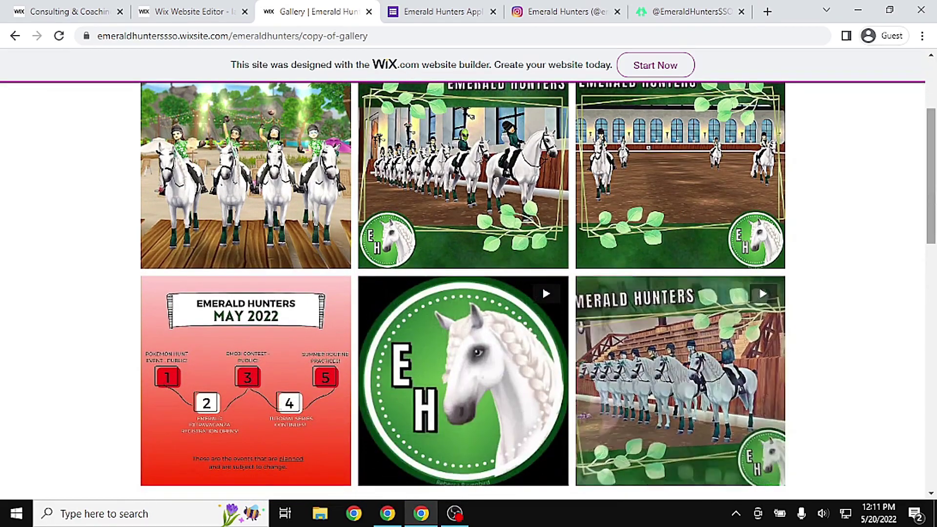
{"action": "scroll", "coordinate": [921, 211], "scroll_direction": "up", "scroll_amount": 2}
{"action": "scroll", "coordinate": [921, 211], "scroll_direction": "down", "scroll_amount": 1}
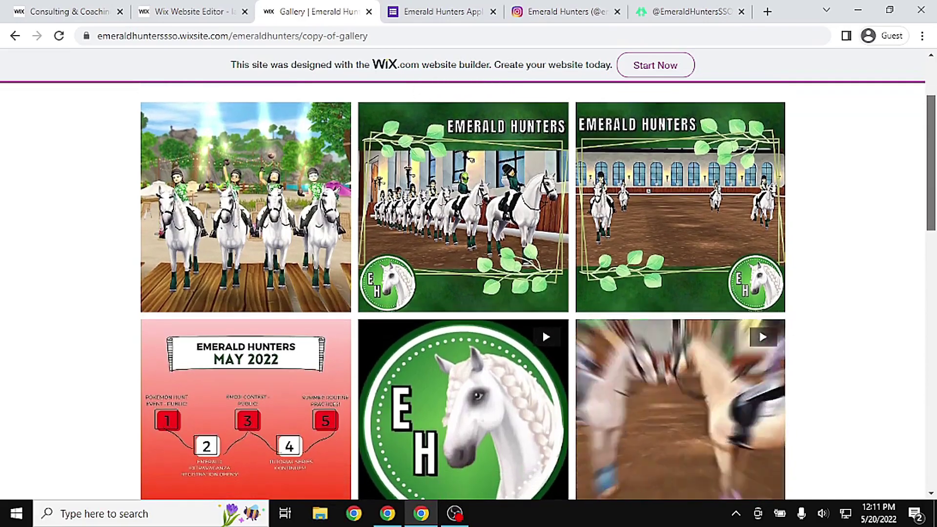
{"action": "left_click", "coordinate": [185, 5]}
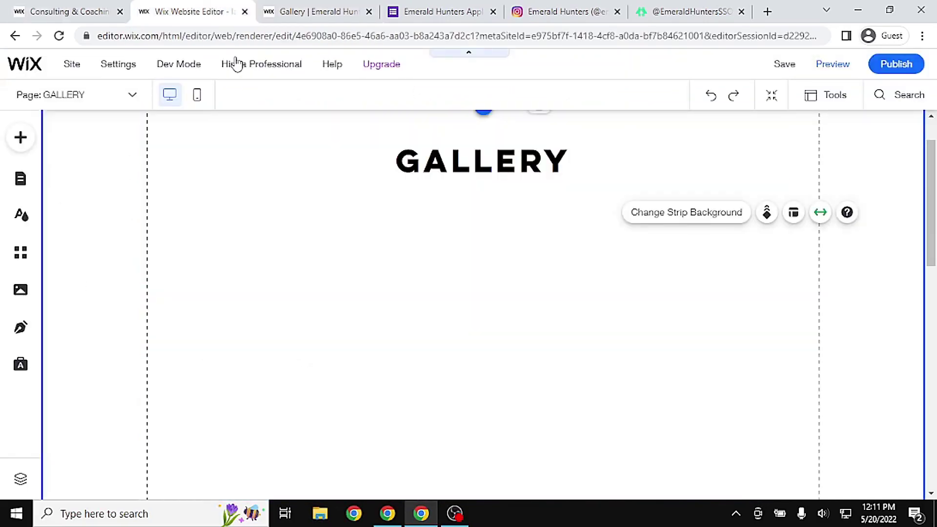
Start importing images from Instagram and enter the site's Instagram username
{"action": "left_click", "coordinate": [26, 144]}
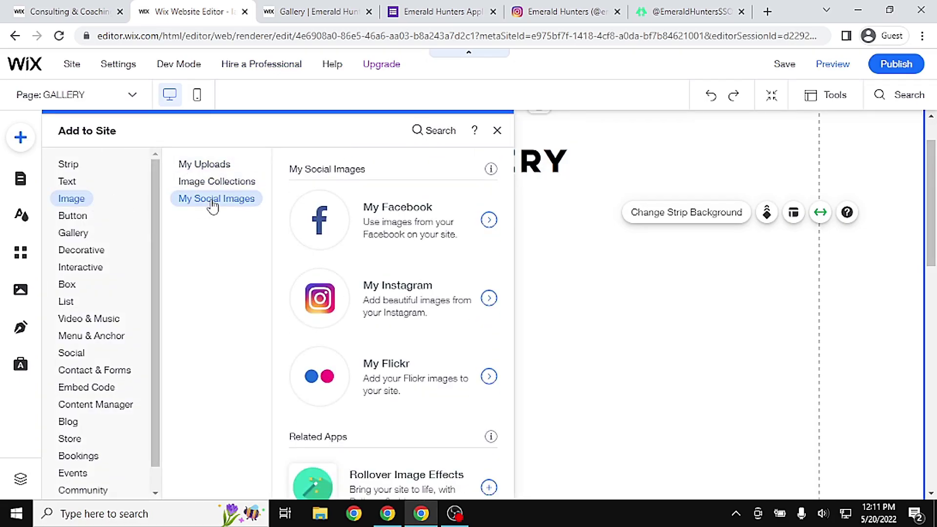
{"action": "left_click", "coordinate": [438, 308]}
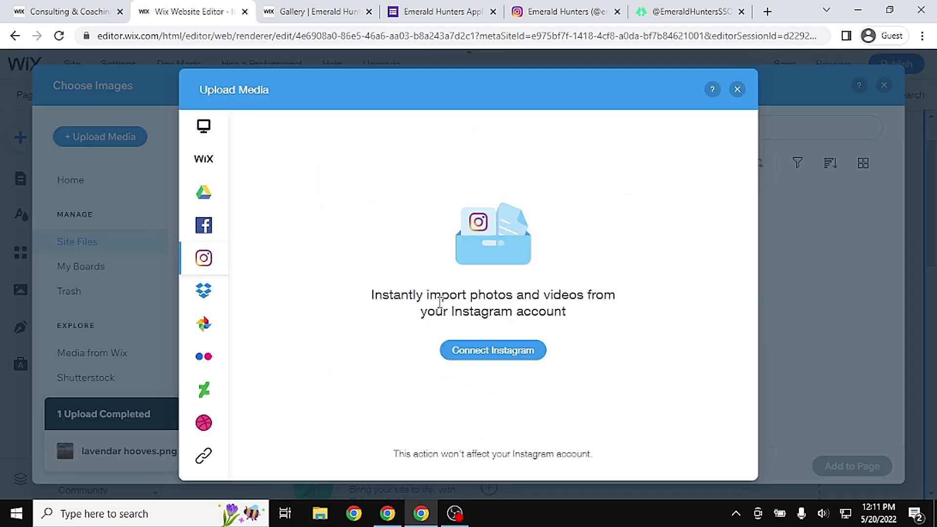
{"action": "left_click", "coordinate": [528, 350]}
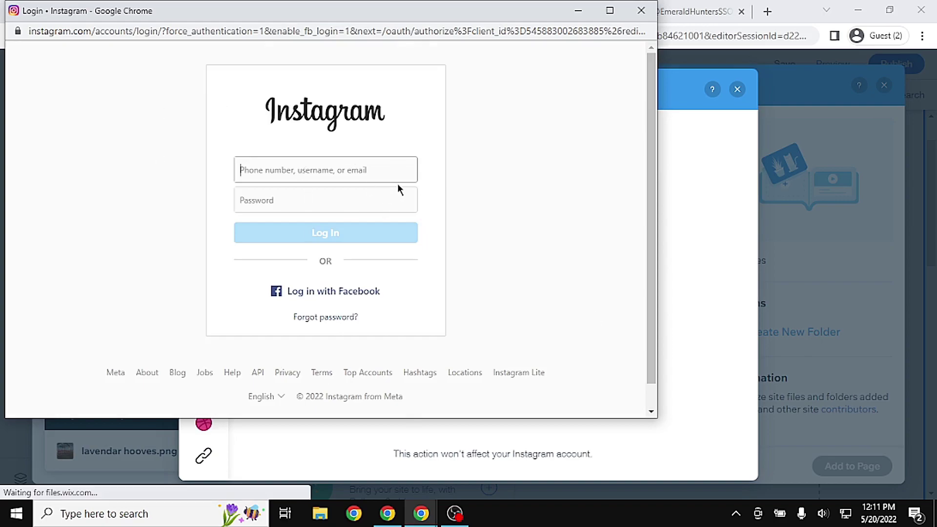
{"action": "left_click", "coordinate": [370, 182]}
{"action": "type", "text": "@LAVENDERHOOVES"}
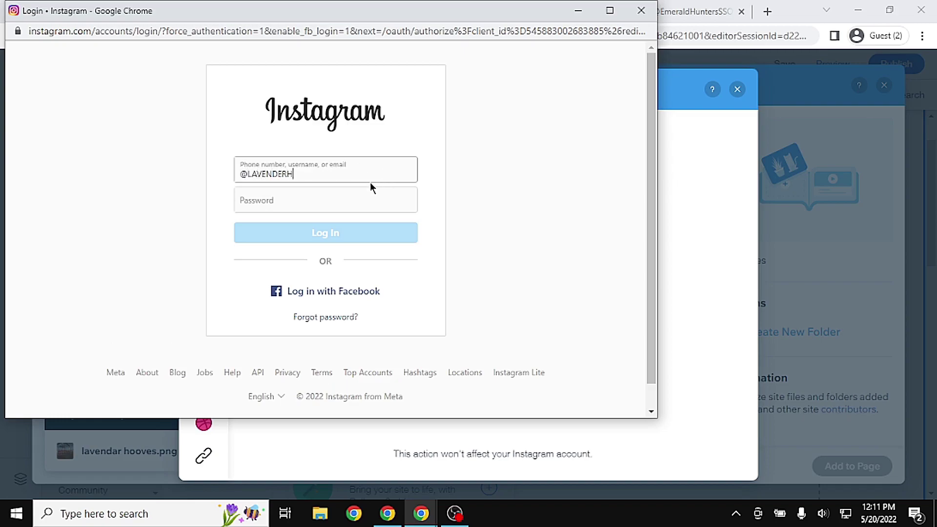
{"action": "left_click", "coordinate": [349, 202]}
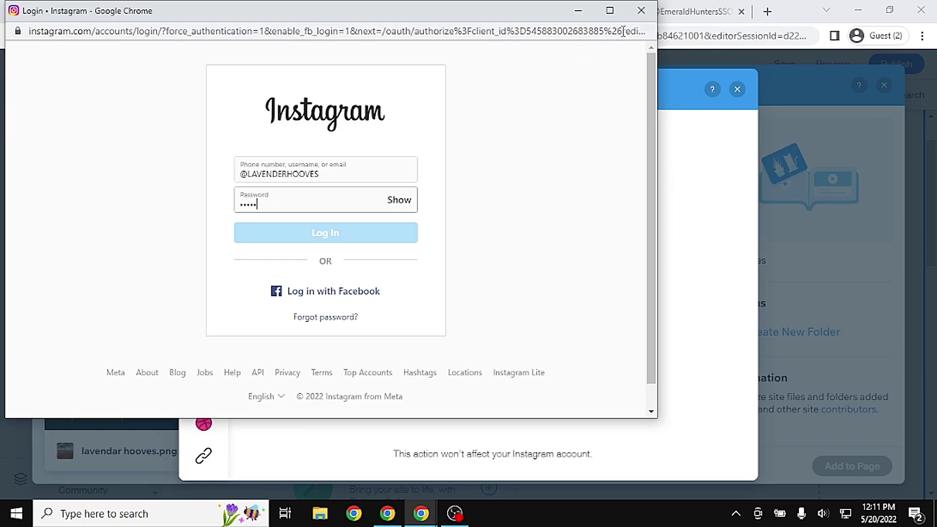
Close the Instagram login, Upload Media, Choose Images and Add to Site windows
{"action": "left_click", "coordinate": [646, 18]}
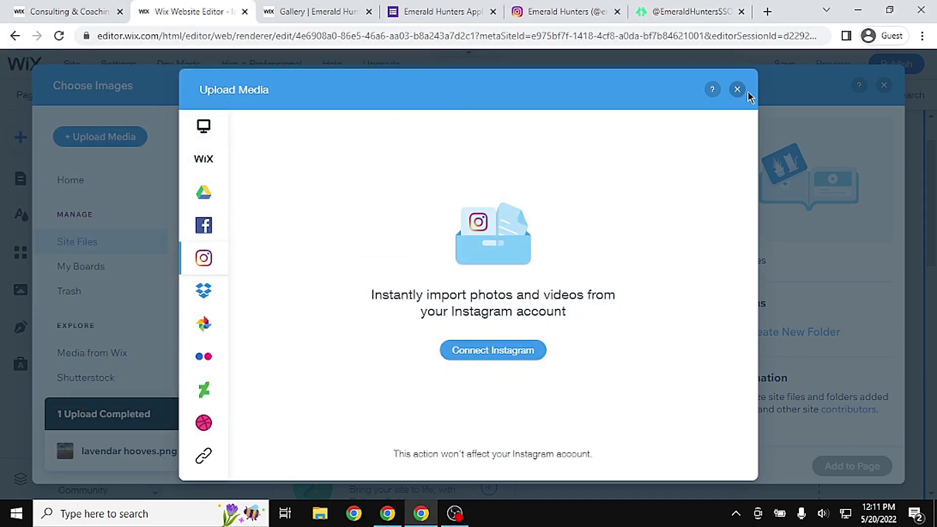
{"action": "left_click", "coordinate": [738, 91]}
{"action": "left_click", "coordinate": [885, 85]}
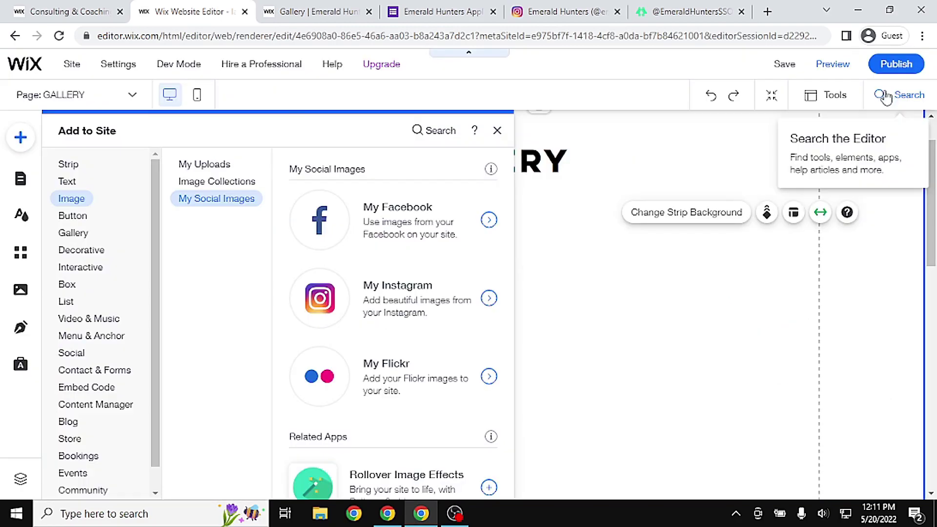
{"action": "left_click", "coordinate": [567, 197]}
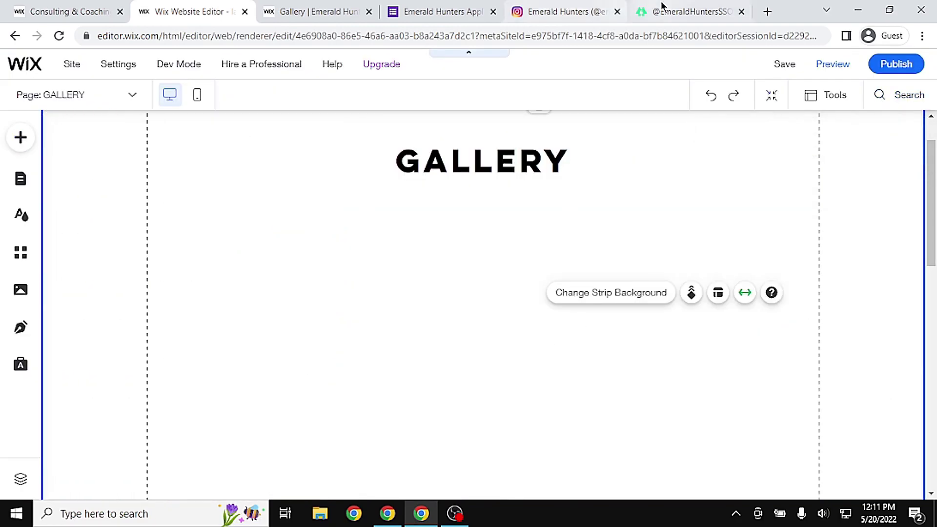
{"action": "left_click", "coordinate": [664, 11]}
{"action": "left_click", "coordinate": [561, 6]}
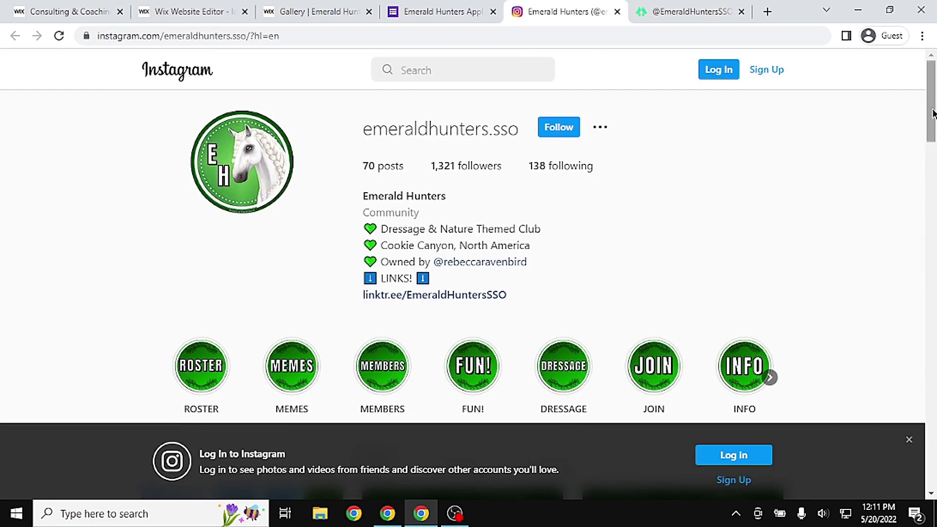
{"action": "scroll", "coordinate": [935, 131], "scroll_direction": "down", "scroll_amount": 8}
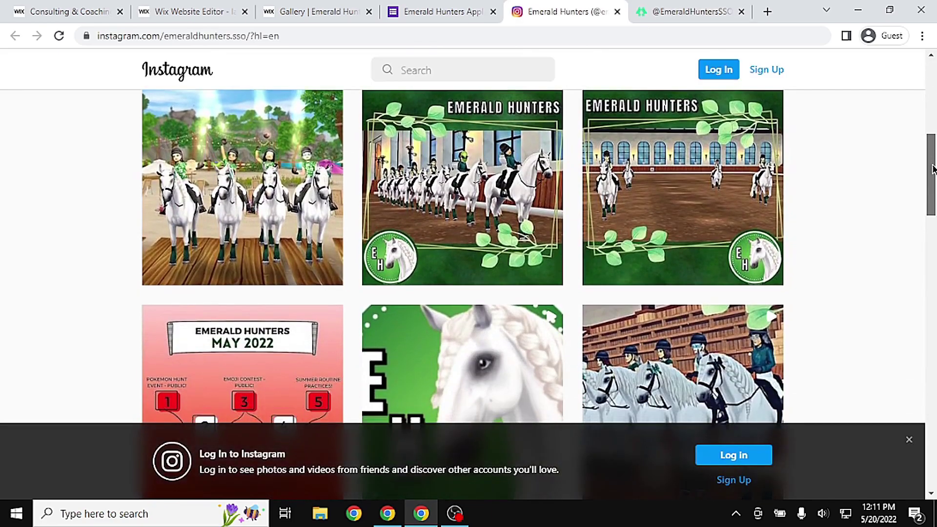
{"action": "left_click", "coordinate": [703, 8]}
{"action": "left_click", "coordinate": [429, 11]}
{"action": "left_click", "coordinate": [301, 10]}
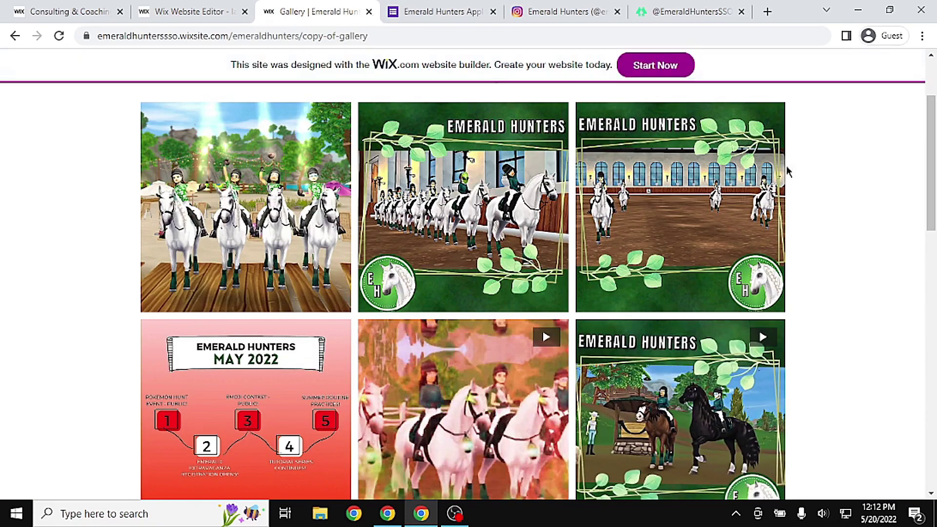
{"action": "scroll", "coordinate": [883, 202], "scroll_direction": "down", "scroll_amount": 1}
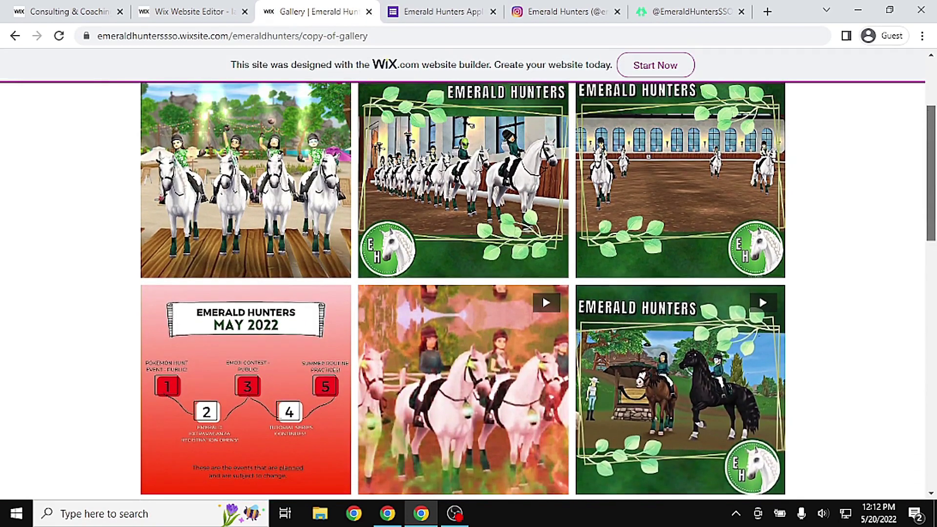
{"action": "scroll", "coordinate": [900, 186], "scroll_direction": "up", "scroll_amount": 2}
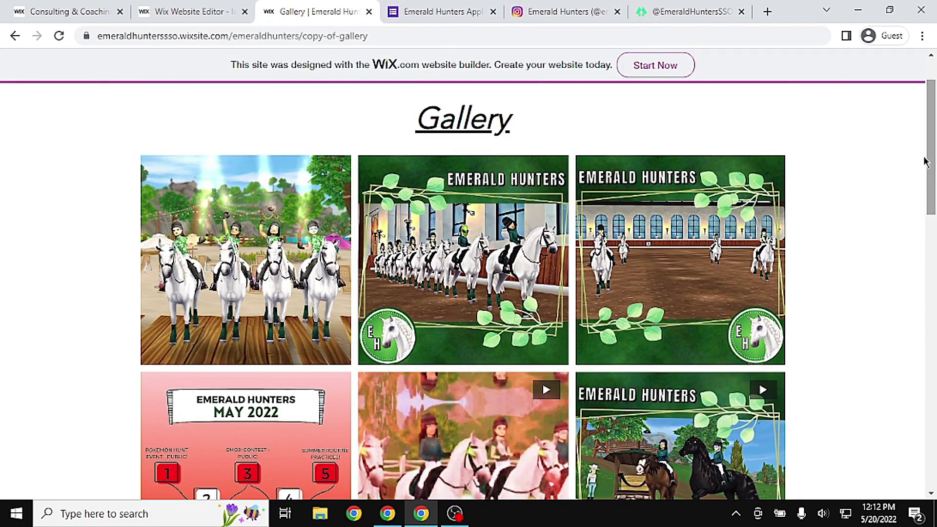
{"action": "left_click", "coordinate": [195, 10]}
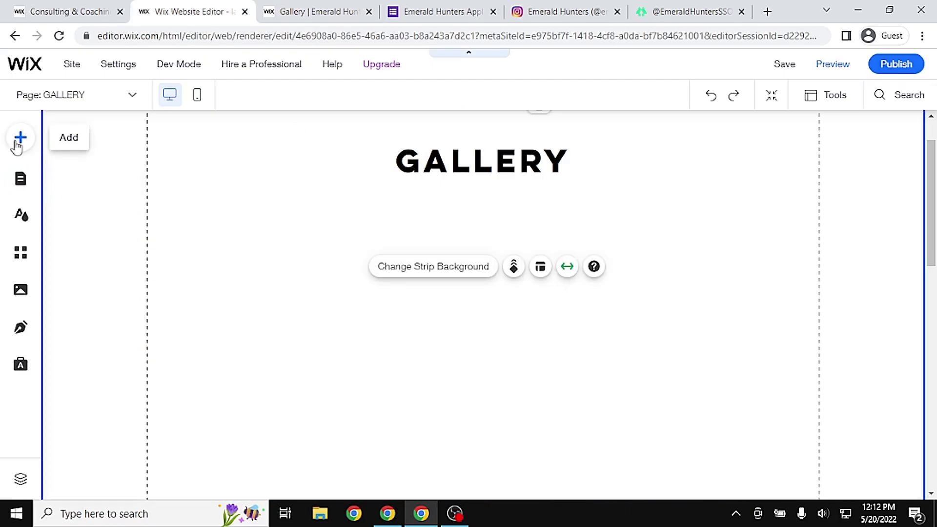
Add the uploaded lavendar hooves_edited.jpg image to the GALLERY page
{"action": "left_click", "coordinate": [78, 147]}
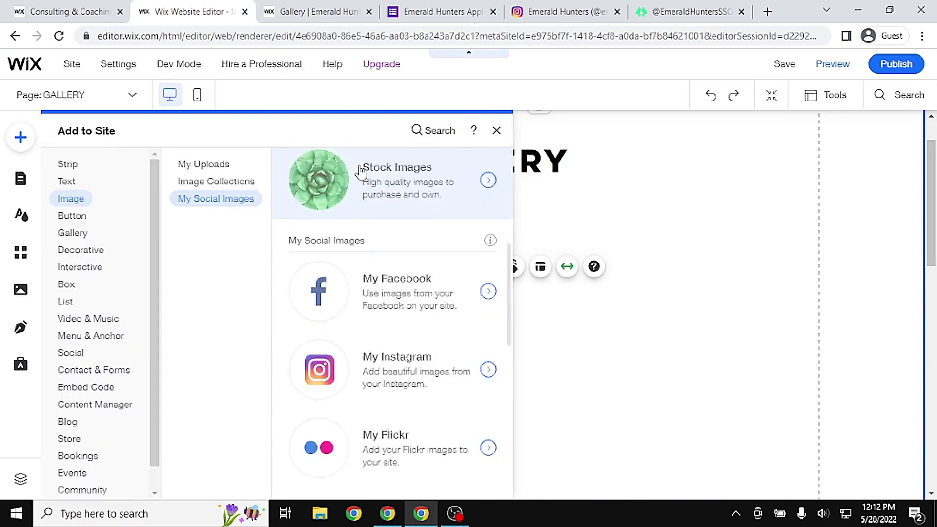
{"action": "left_click", "coordinate": [188, 184]}
{"action": "left_click", "coordinate": [218, 166]}
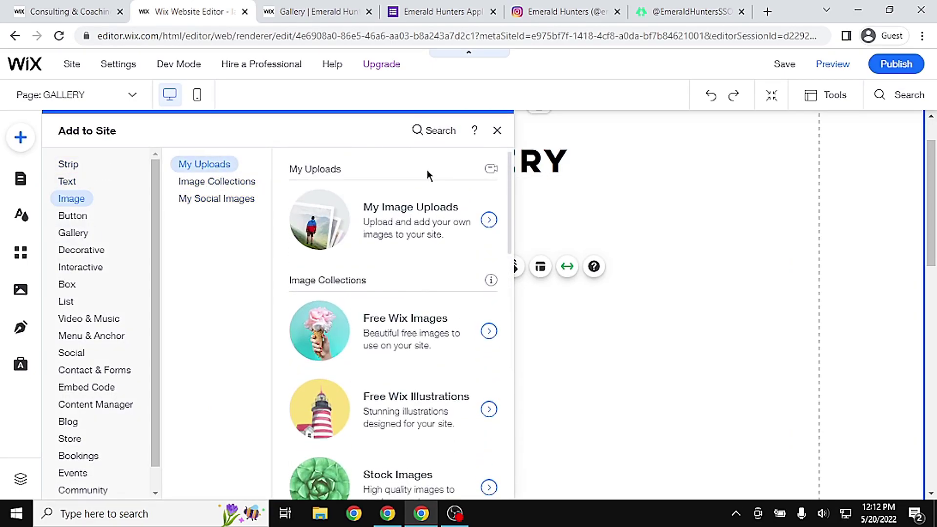
{"action": "left_click", "coordinate": [375, 236]}
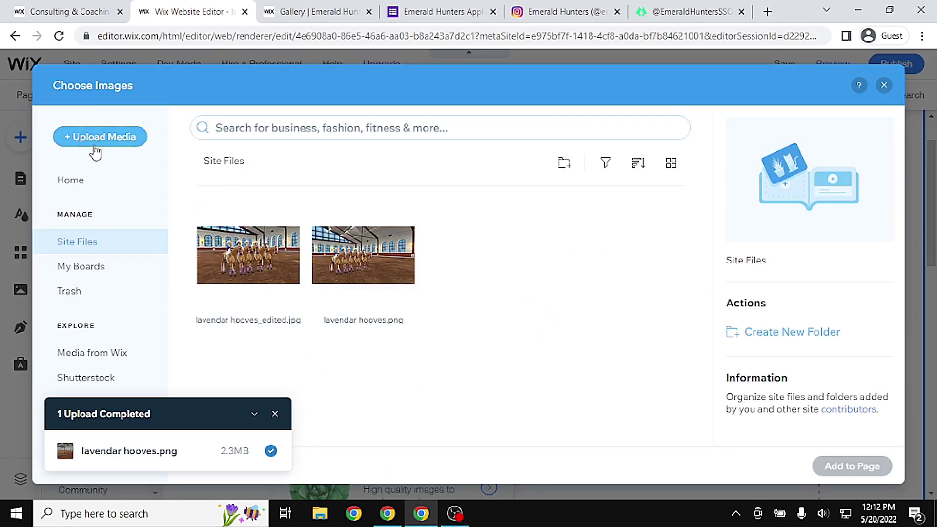
{"action": "left_click", "coordinate": [251, 267]}
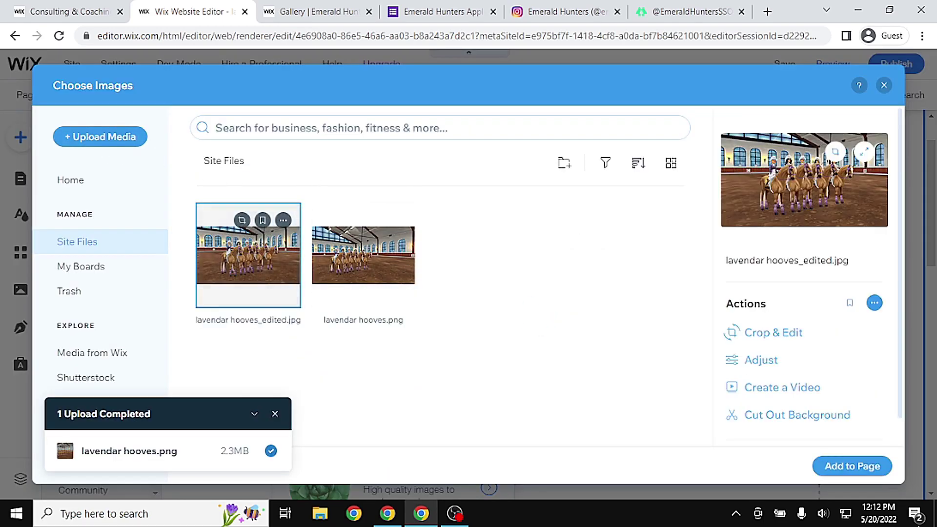
{"action": "left_click", "coordinate": [854, 476]}
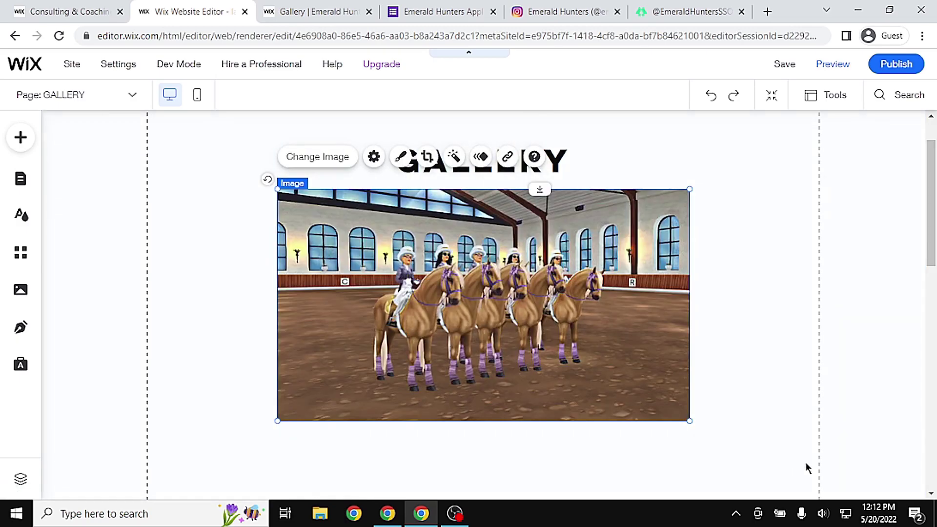
Move the horse image slightly lower under the heading and save the site
{"action": "left_click_drag", "start_coordinate": [629, 353], "coordinate": [628, 366]}
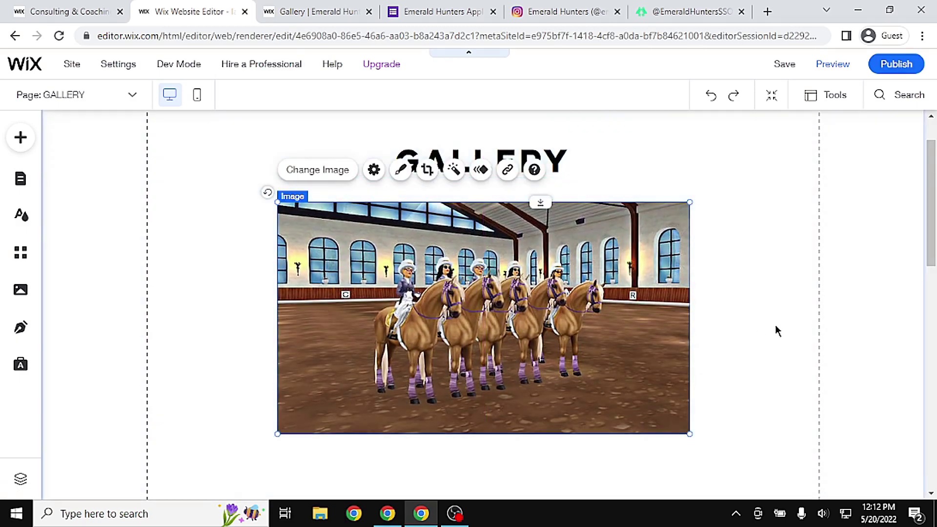
{"action": "left_click_drag", "start_coordinate": [931, 203], "coordinate": [934, 183]}
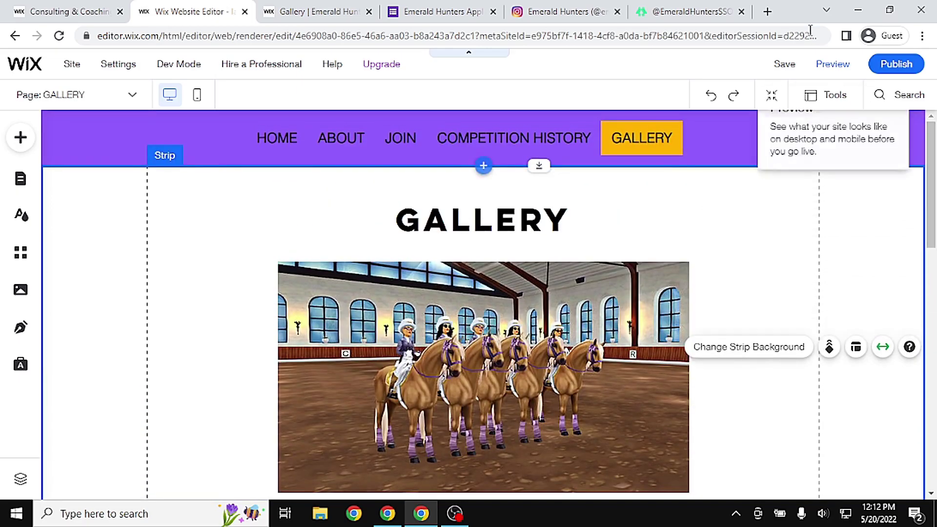
{"action": "left_click", "coordinate": [787, 70]}
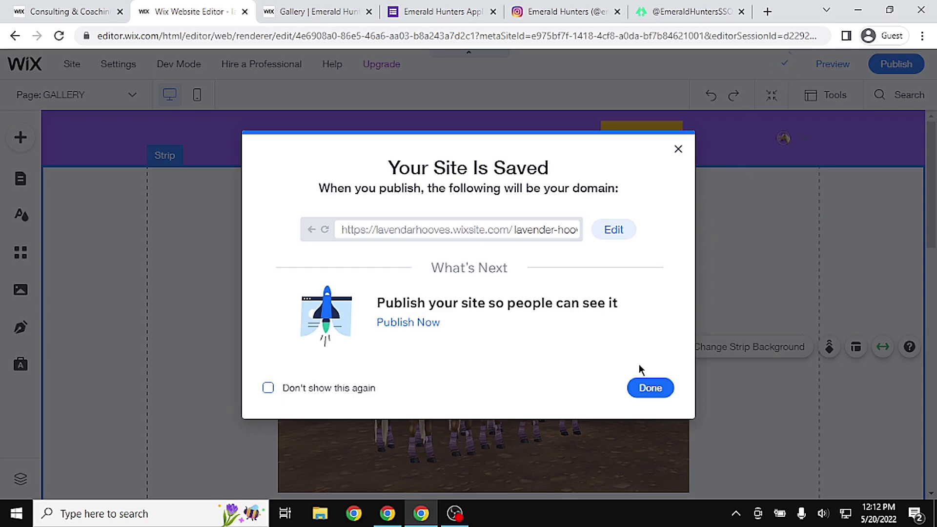
{"action": "left_click", "coordinate": [648, 390]}
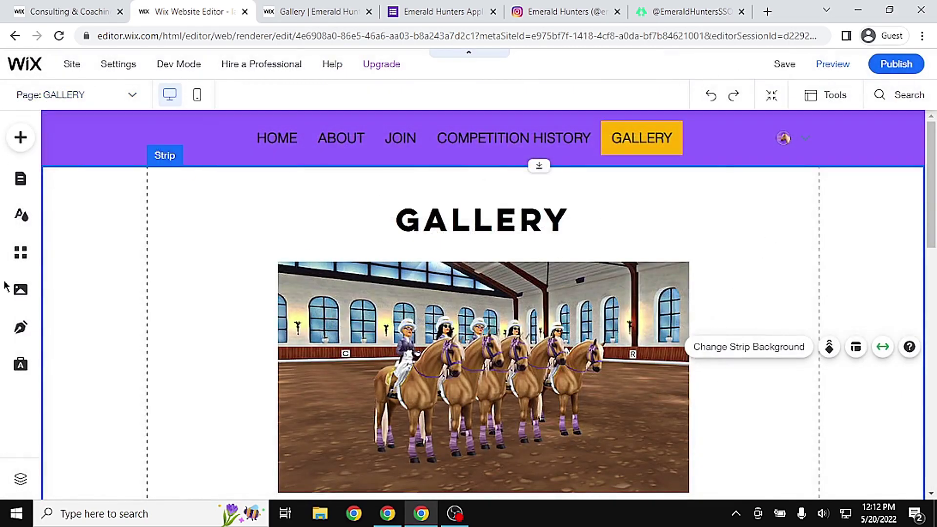
Delete the Plans & Pricing block from the COMPETITION HISTORY page
{"action": "left_click", "coordinate": [22, 185]}
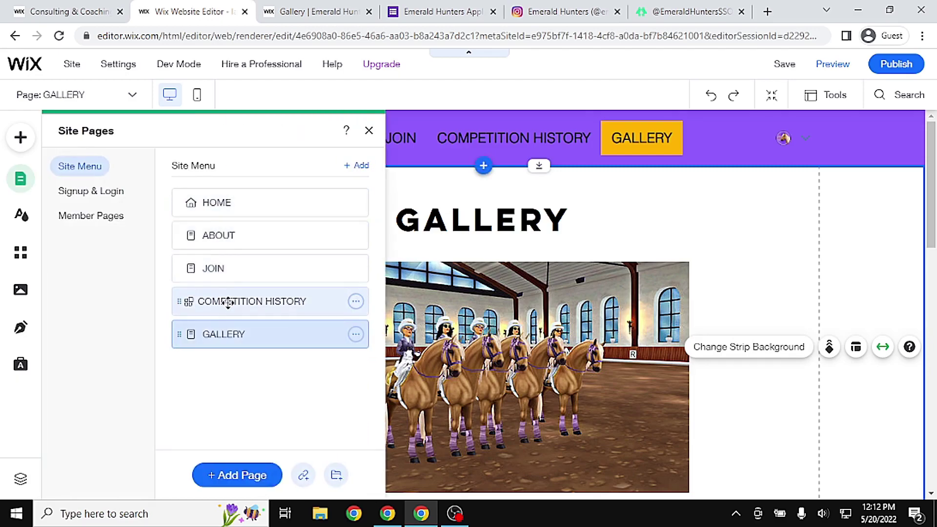
{"action": "left_click", "coordinate": [227, 301]}
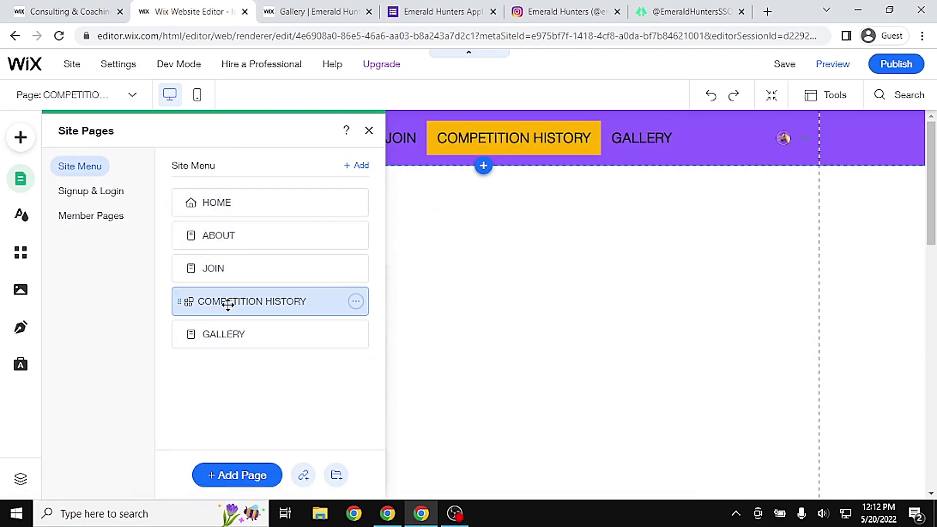
{"action": "left_click", "coordinate": [698, 249]}
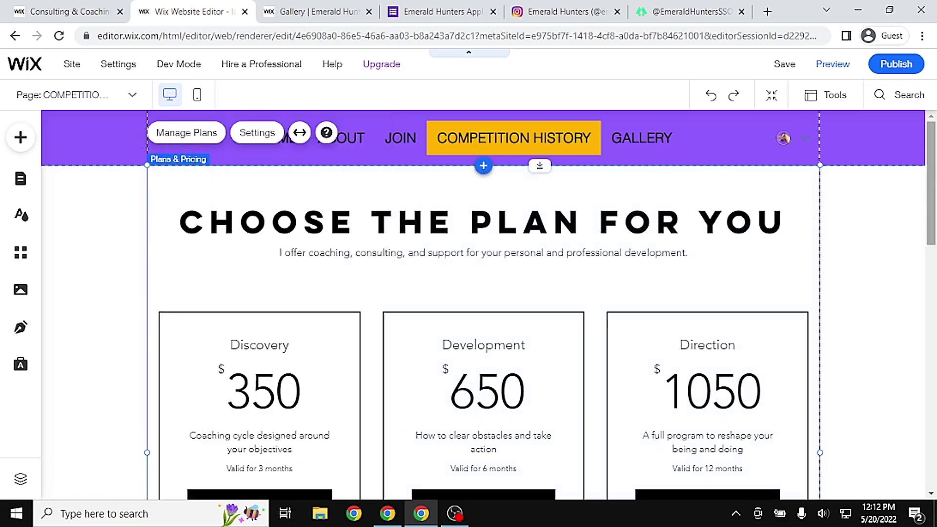
{"action": "scroll", "coordinate": [510, 245], "scroll_direction": "down", "scroll_amount": 3}
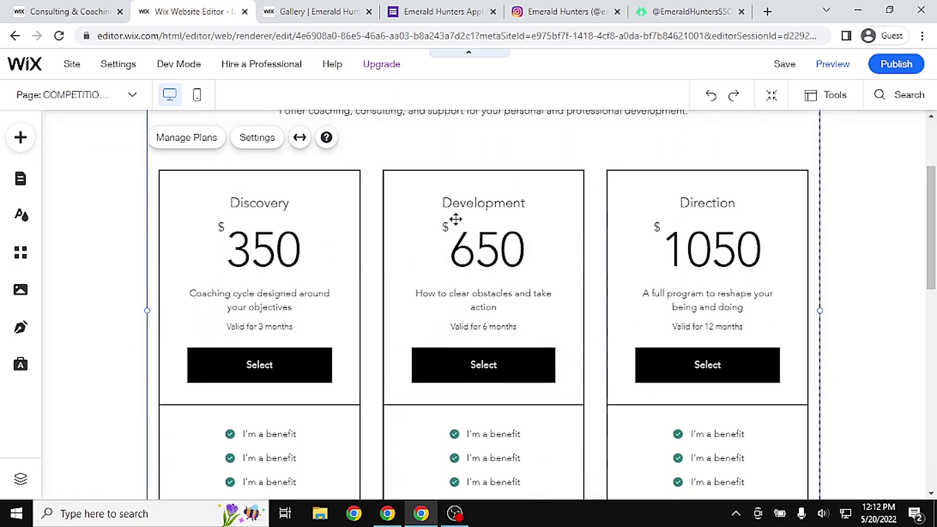
{"action": "scroll", "coordinate": [456, 220], "scroll_direction": "up", "scroll_amount": 3}
{"action": "right_click", "coordinate": [460, 358]}
{"action": "left_click", "coordinate": [445, 348]}
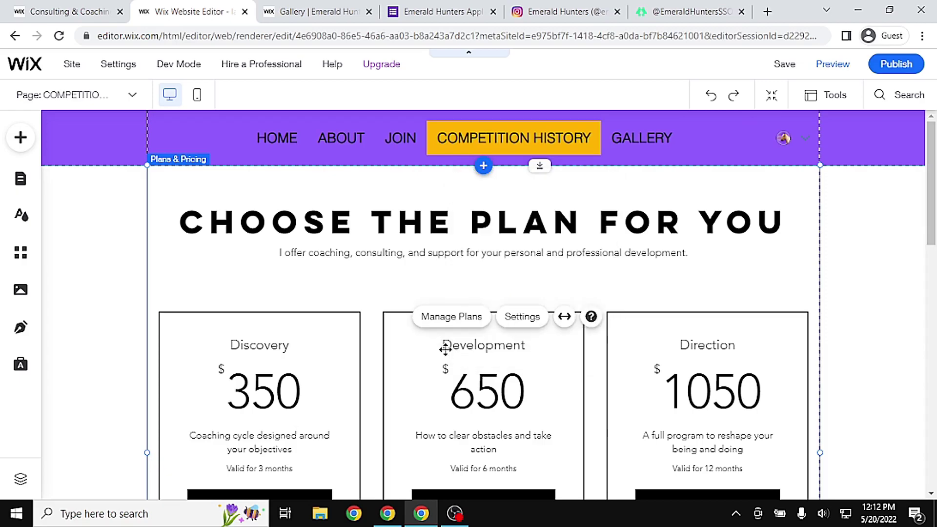
{"action": "key", "text": "Delete"}
{"action": "left_click", "coordinate": [634, 377]}
Add a new blank page to the site
{"action": "left_click", "coordinate": [20, 178]}
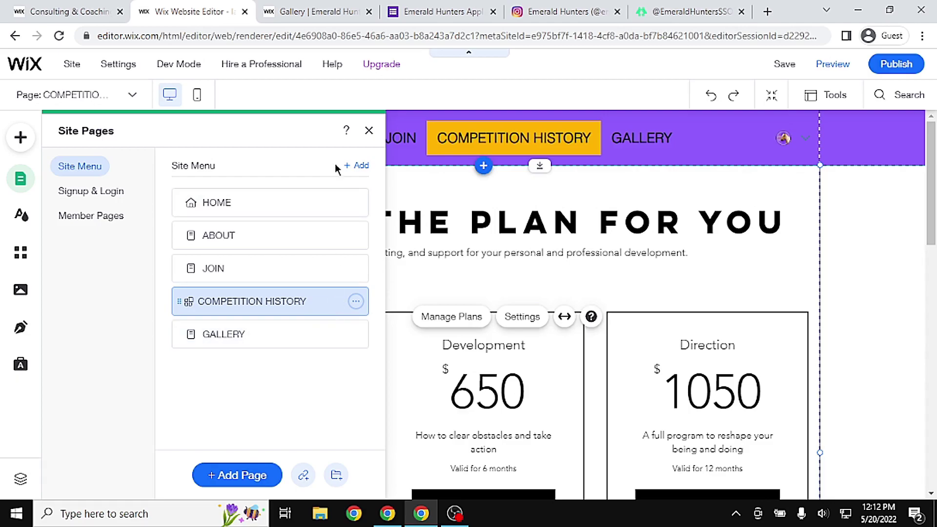
{"action": "left_click", "coordinate": [348, 163]}
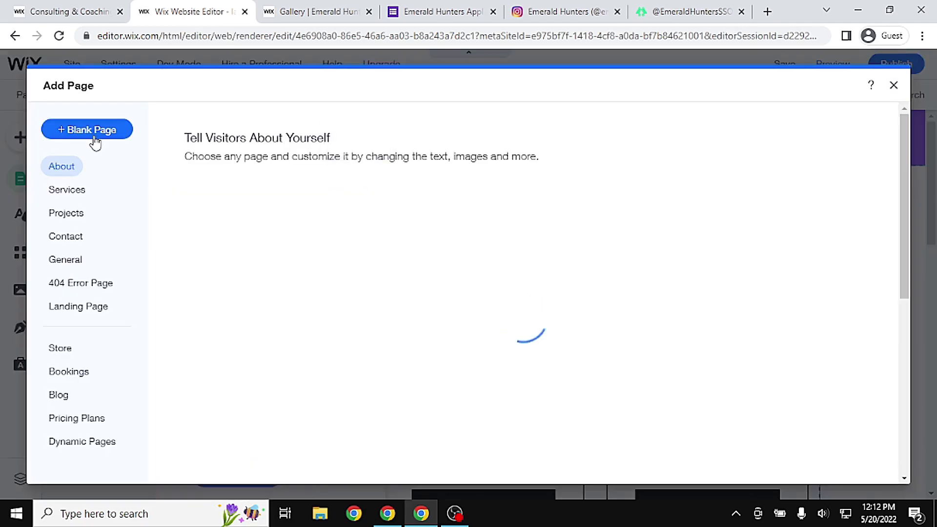
{"action": "left_click", "coordinate": [95, 142]}
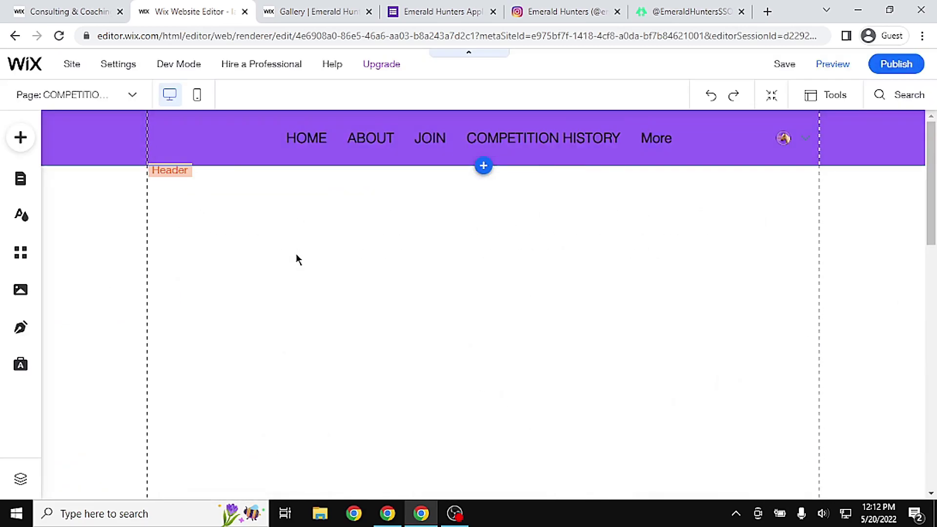
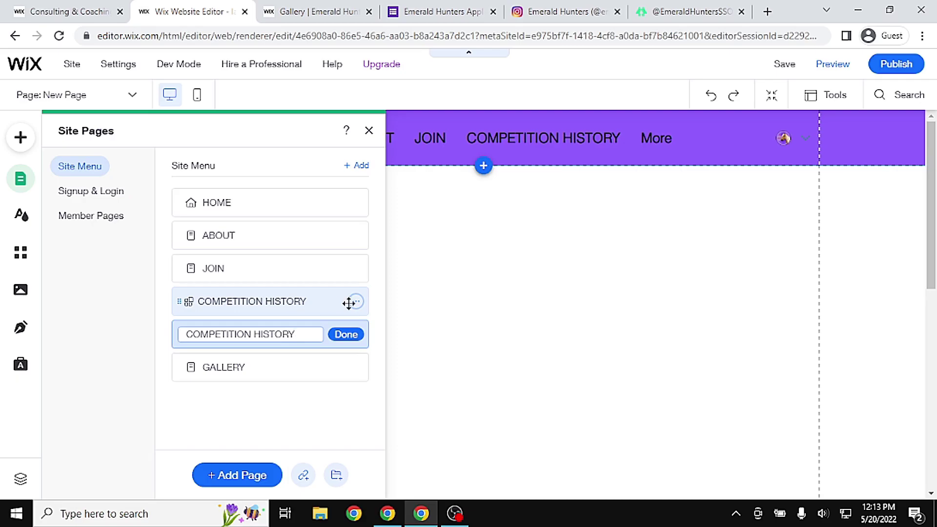
Confirm the COMPETITION HISTORY page name and delete the other Competition History page with its Pricing Plans app
{"action": "left_click", "coordinate": [349, 336]}
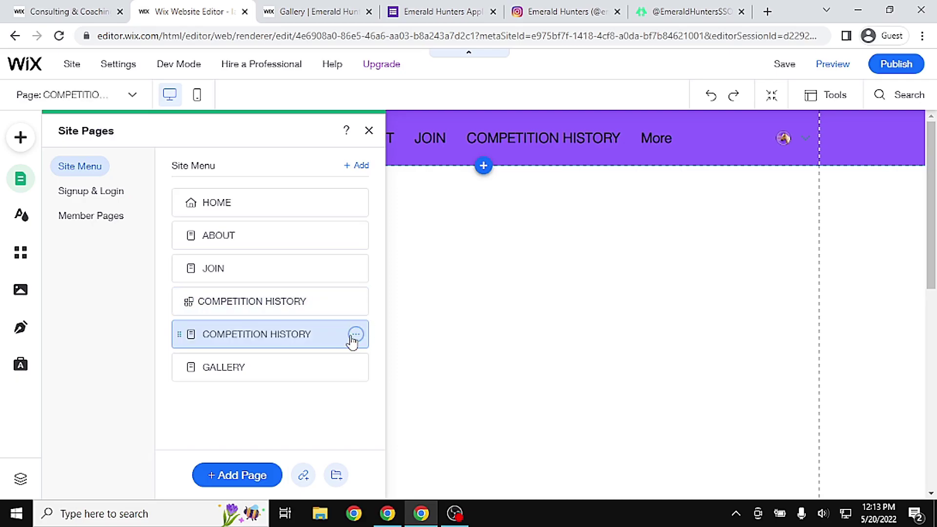
{"action": "left_click", "coordinate": [356, 301]}
{"action": "left_click", "coordinate": [413, 455]}
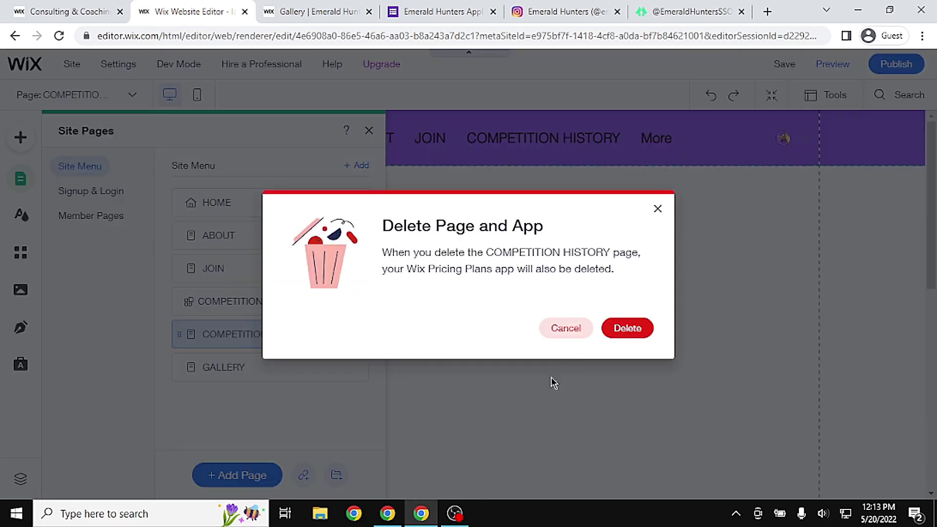
{"action": "left_click", "coordinate": [619, 328]}
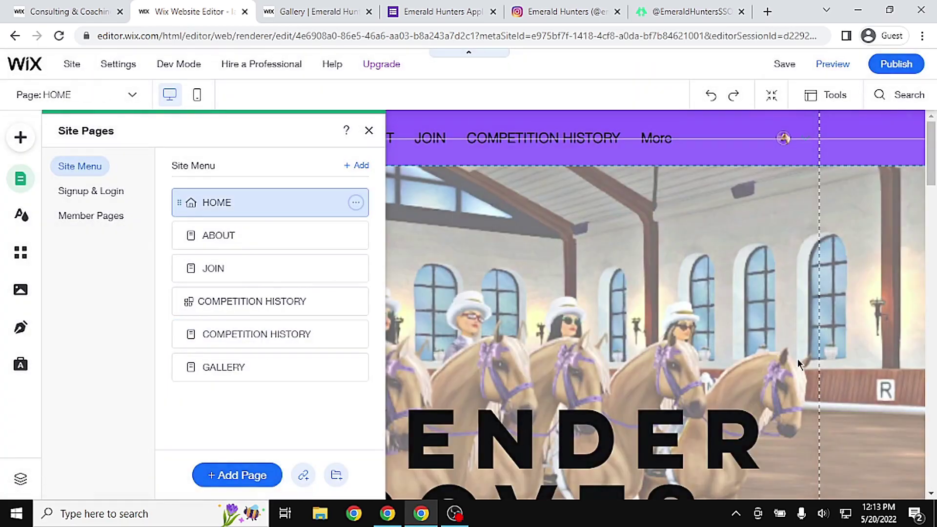
{"action": "left_click", "coordinate": [584, 323]}
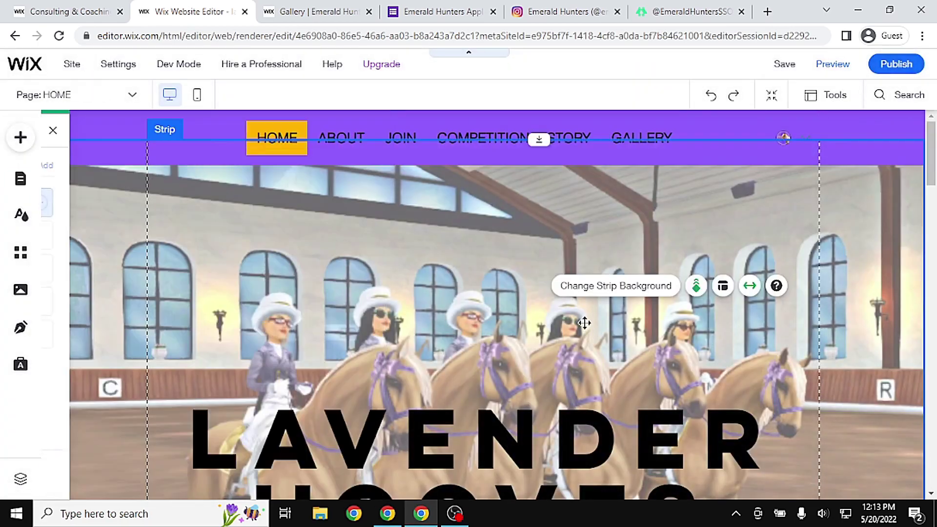
{"action": "left_click", "coordinate": [820, 64]}
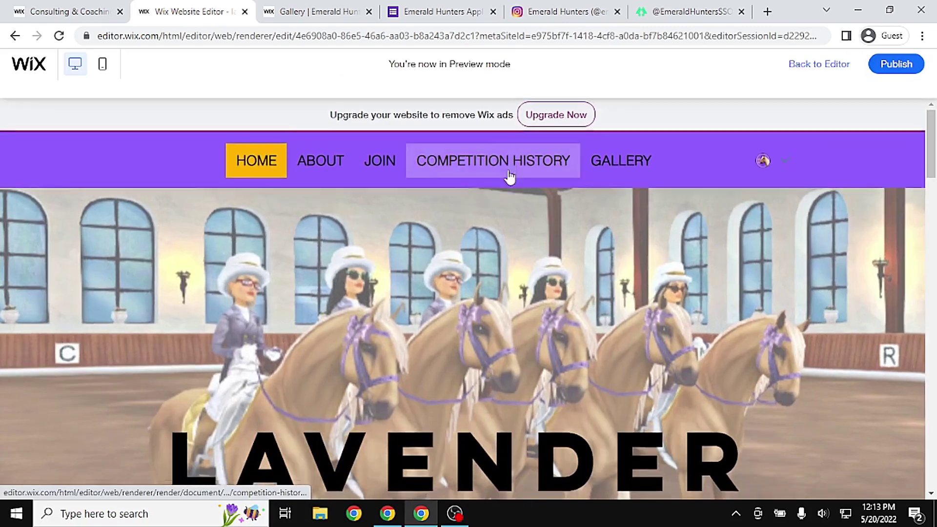
{"action": "left_click", "coordinate": [522, 141]}
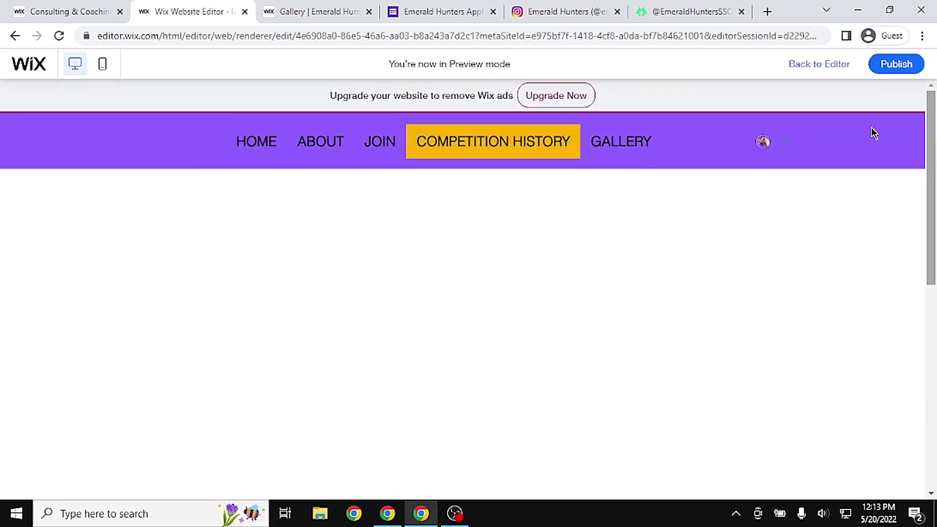
{"action": "left_click", "coordinate": [621, 144]}
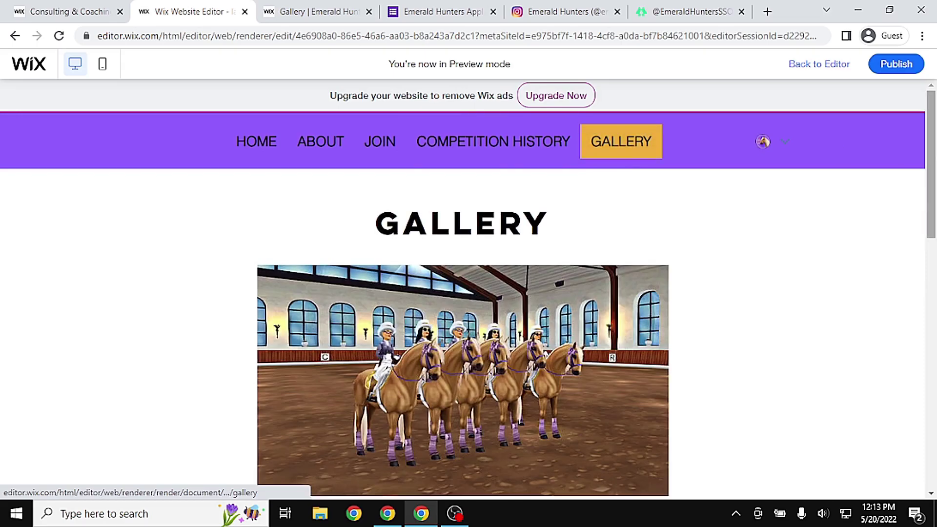
{"action": "scroll", "coordinate": [463, 293], "scroll_direction": "down", "scroll_amount": 3}
{"action": "scroll", "coordinate": [463, 293], "scroll_direction": "up", "scroll_amount": 3}
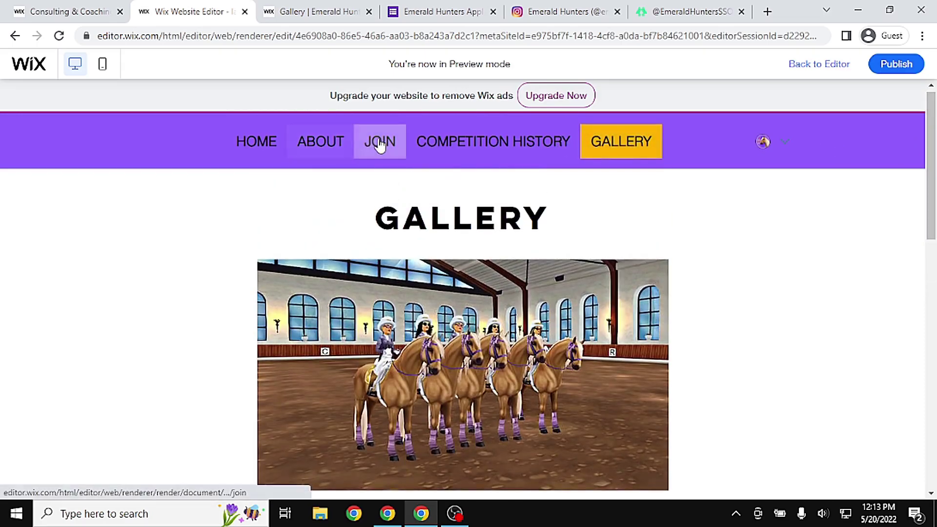
{"action": "scroll", "coordinate": [934, 227], "scroll_direction": "down", "scroll_amount": 5}
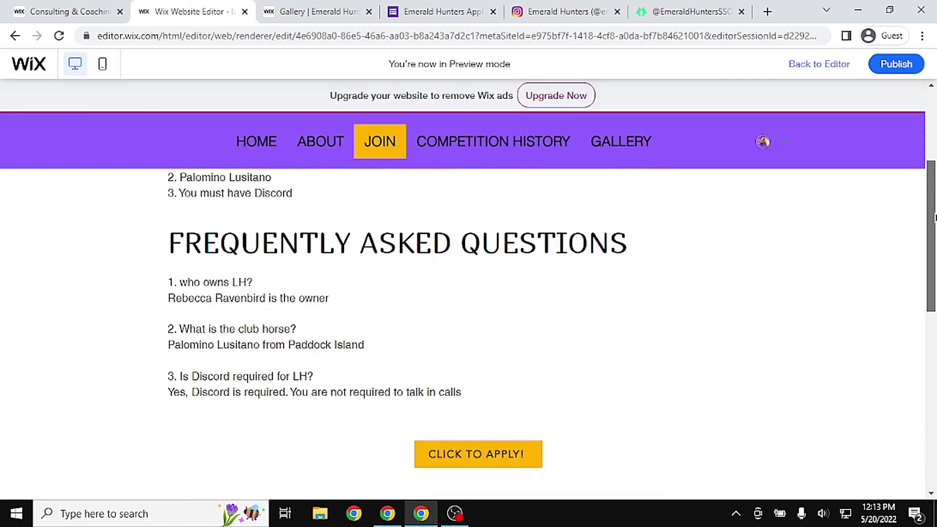
{"action": "scroll", "coordinate": [935, 227], "scroll_direction": "up", "scroll_amount": 5}
{"action": "left_click", "coordinate": [321, 142]}
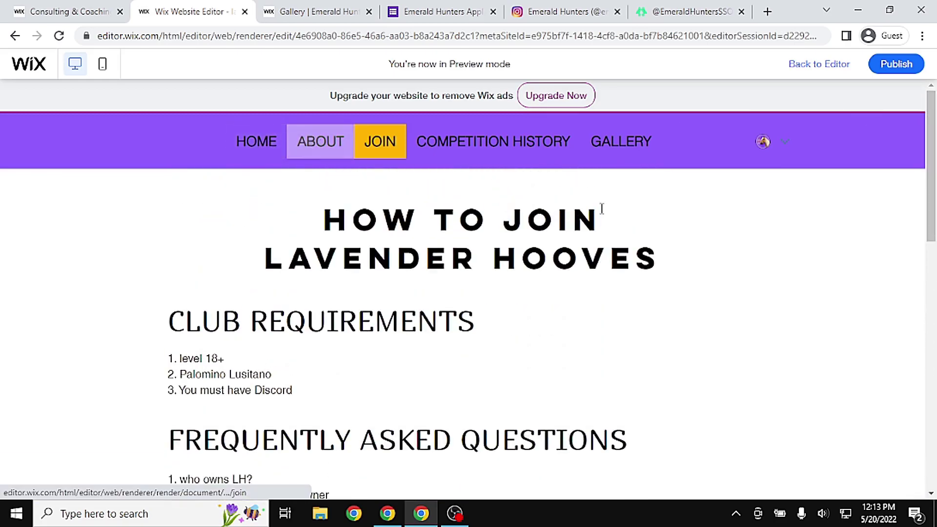
{"action": "scroll", "coordinate": [835, 163], "scroll_direction": "down", "scroll_amount": 3}
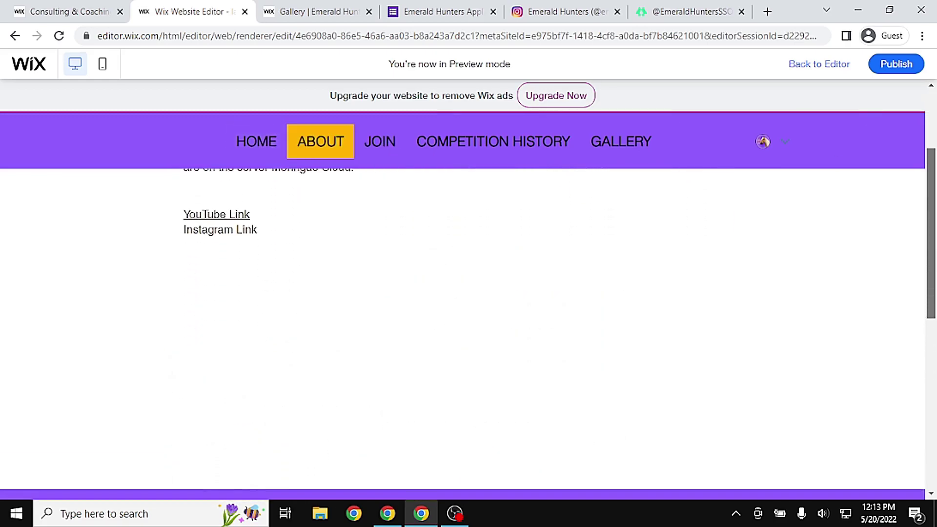
{"action": "scroll", "coordinate": [176, 105], "scroll_direction": "up", "scroll_amount": 3}
{"action": "left_click", "coordinate": [380, 141]}
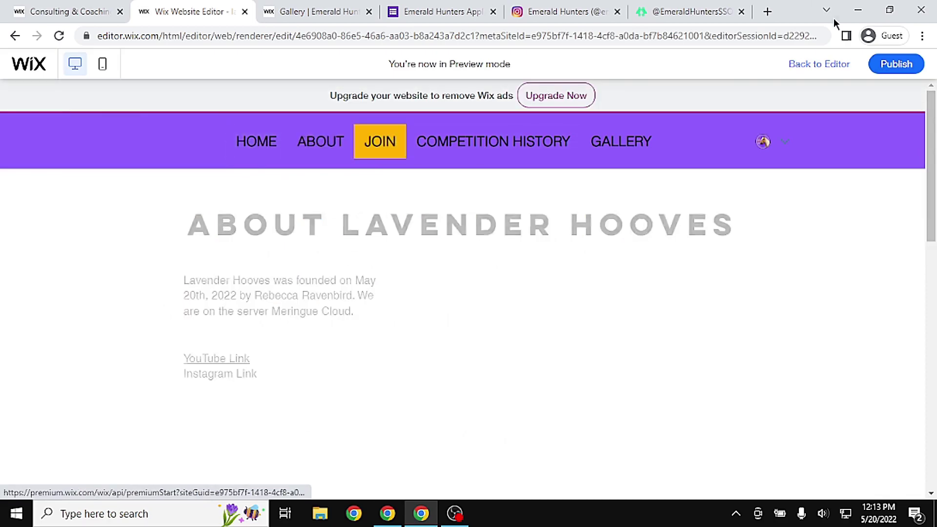
{"action": "left_click", "coordinate": [256, 141]}
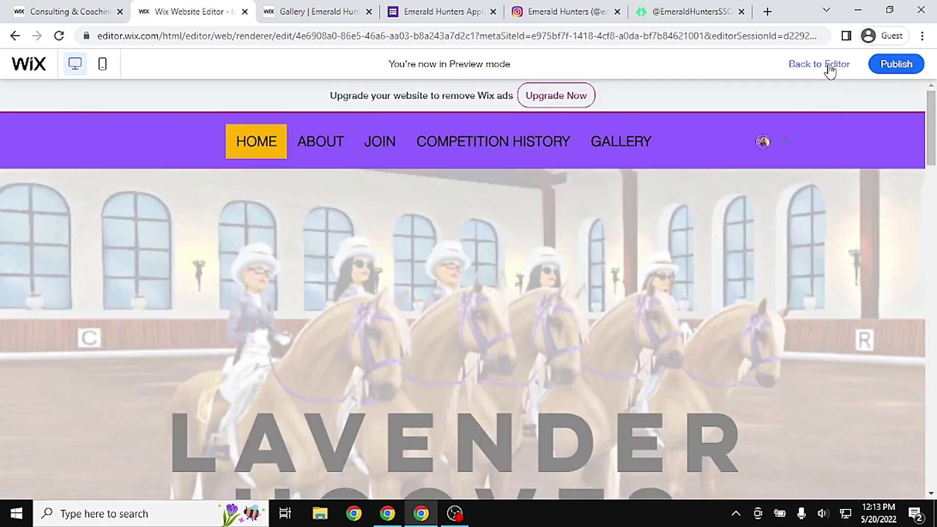
{"action": "left_click", "coordinate": [830, 67]}
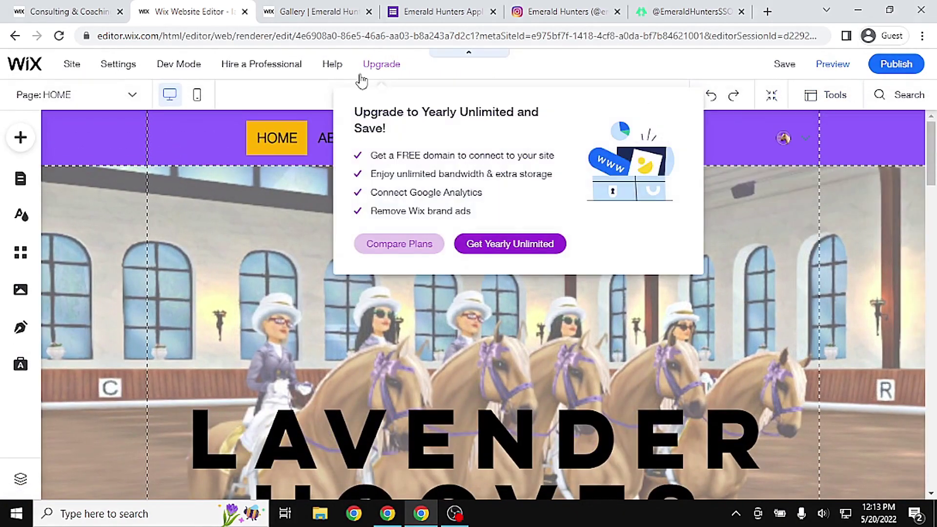
Look over the Emerald Hunters site's About submenu and open its Members page
{"action": "left_click", "coordinate": [324, 6]}
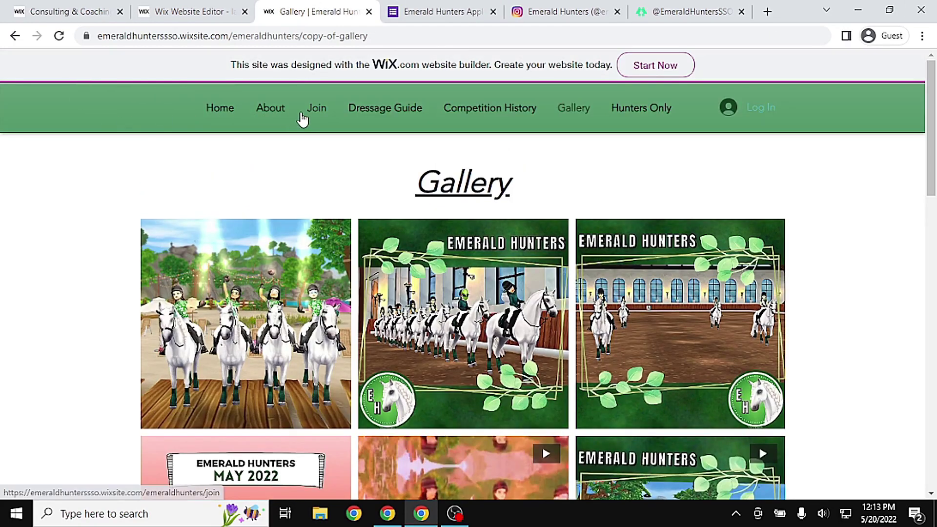
{"action": "mouse_move", "coordinate": [272, 118]}
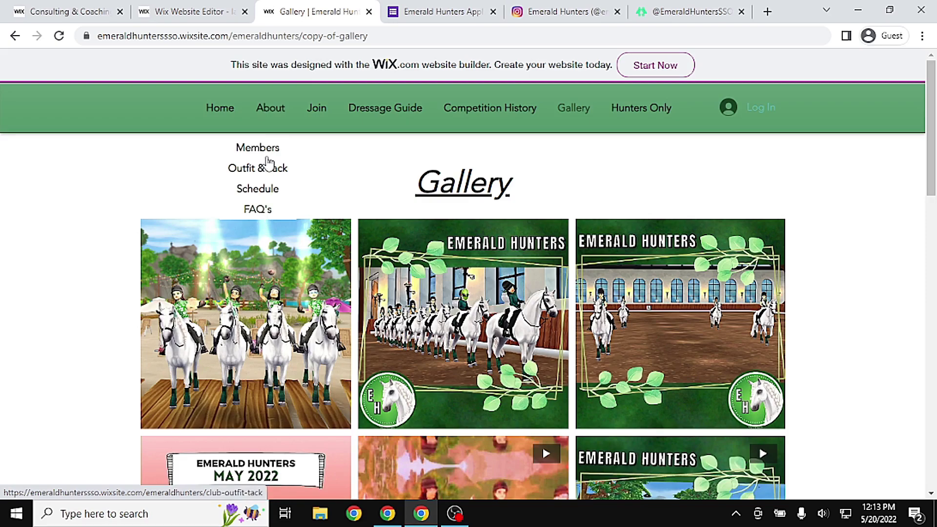
{"action": "left_click", "coordinate": [269, 149]}
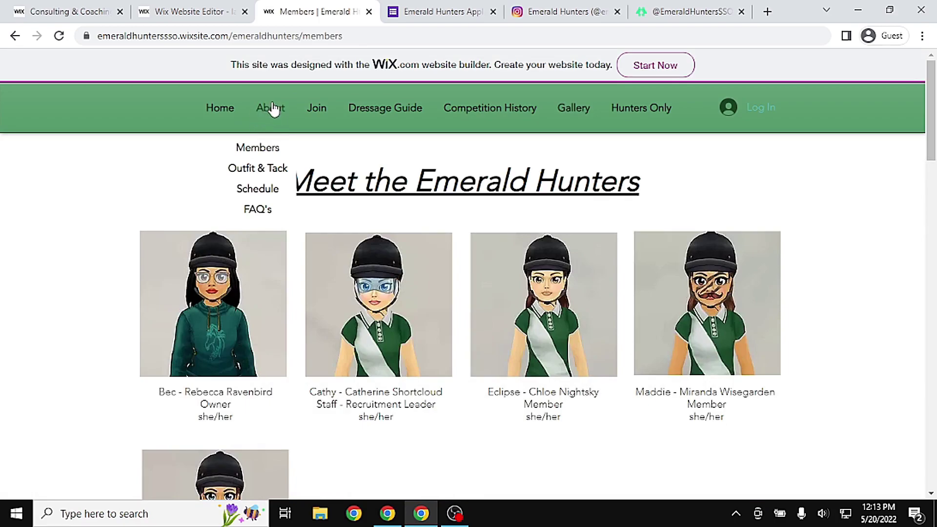
In the Wix editor, open the page list and inspect ABOUT's page options, comparing with the reference site
{"action": "left_click", "coordinate": [198, 11]}
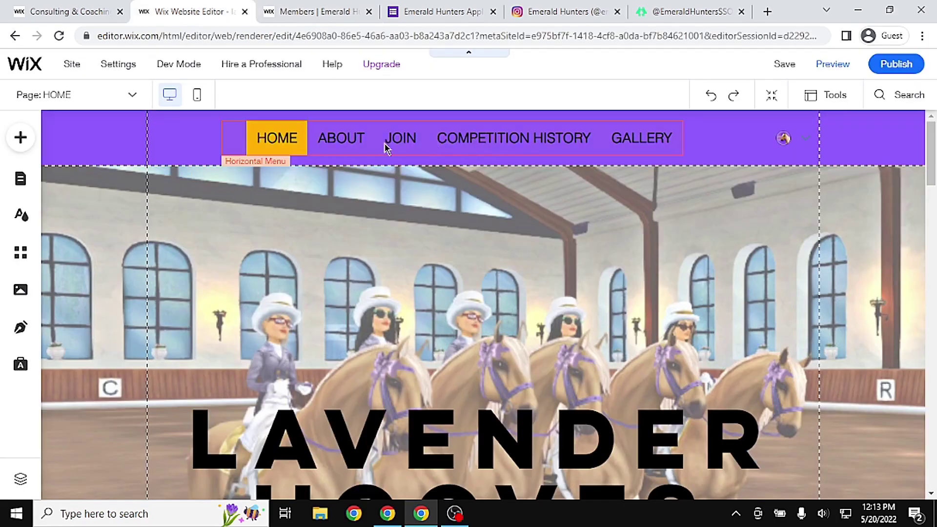
{"action": "left_click", "coordinate": [20, 178]}
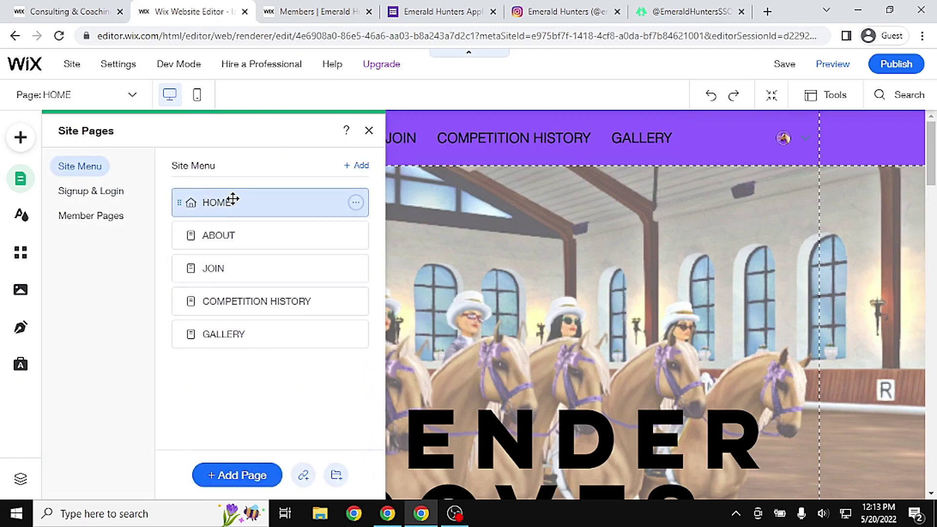
{"action": "left_click", "coordinate": [355, 236]}
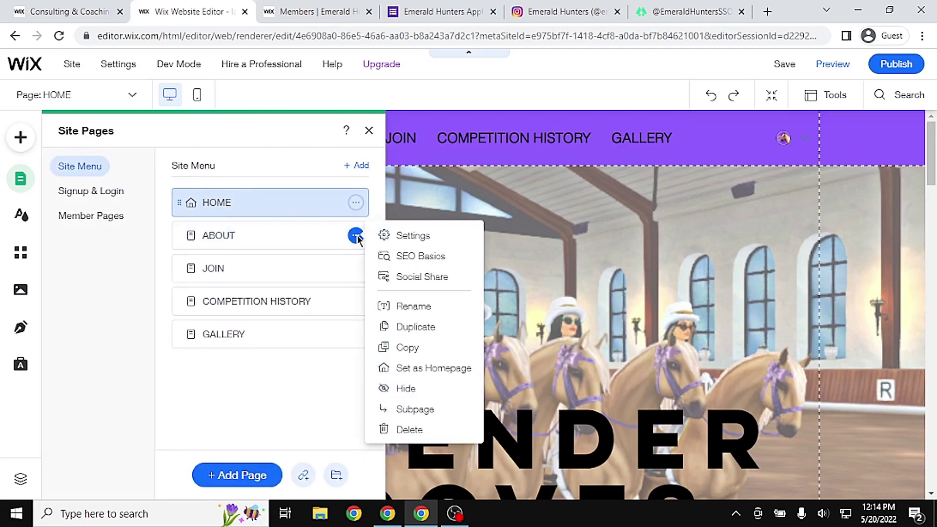
{"action": "left_click", "coordinate": [315, 243]}
{"action": "left_click", "coordinate": [318, 11]}
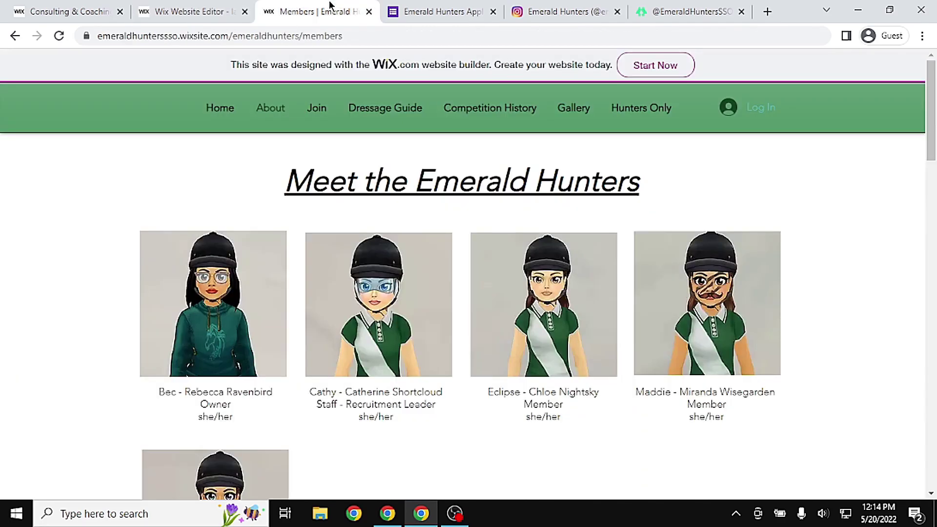
{"action": "mouse_move", "coordinate": [273, 126]}
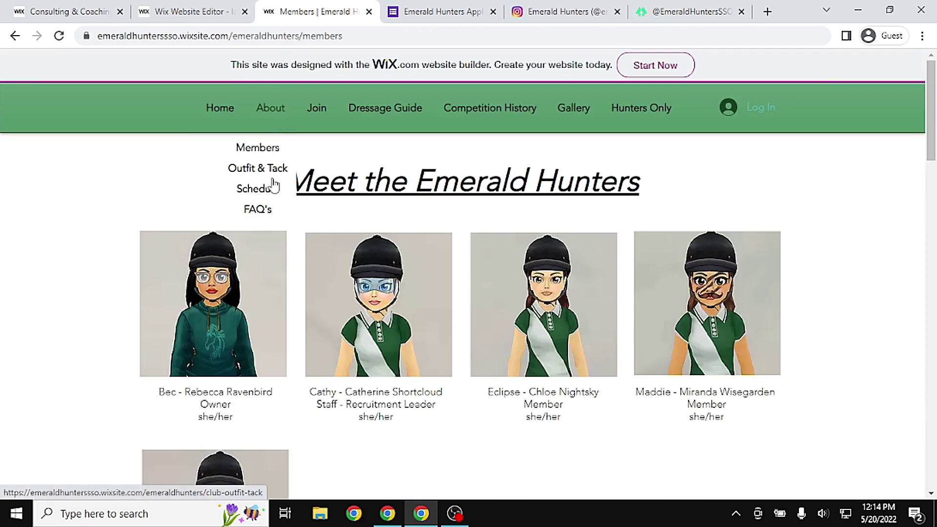
{"action": "left_click", "coordinate": [190, 12]}
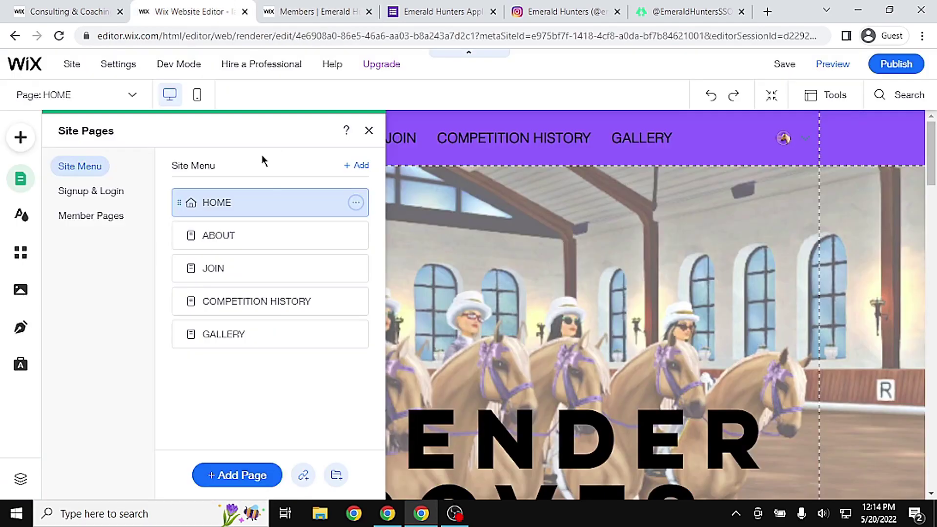
Add another blank page to the site
{"action": "left_click", "coordinate": [360, 166]}
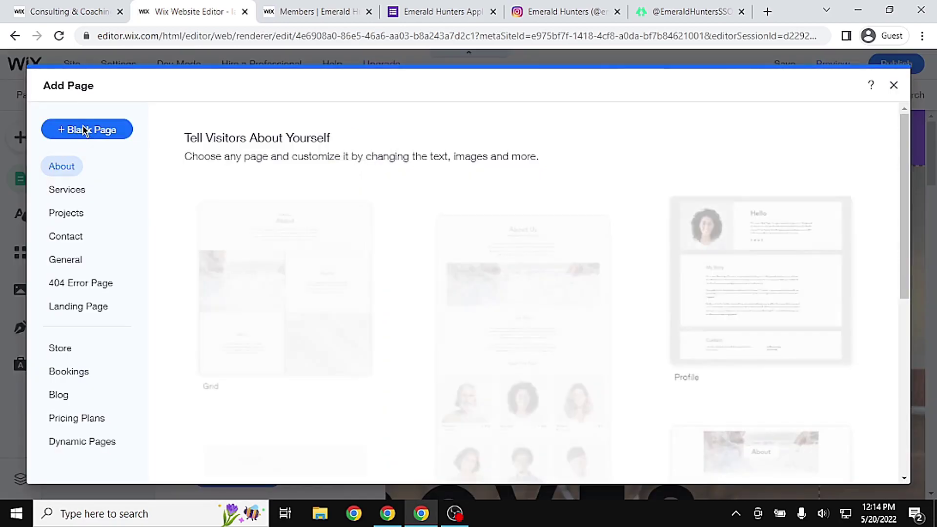
{"action": "left_click", "coordinate": [85, 130]}
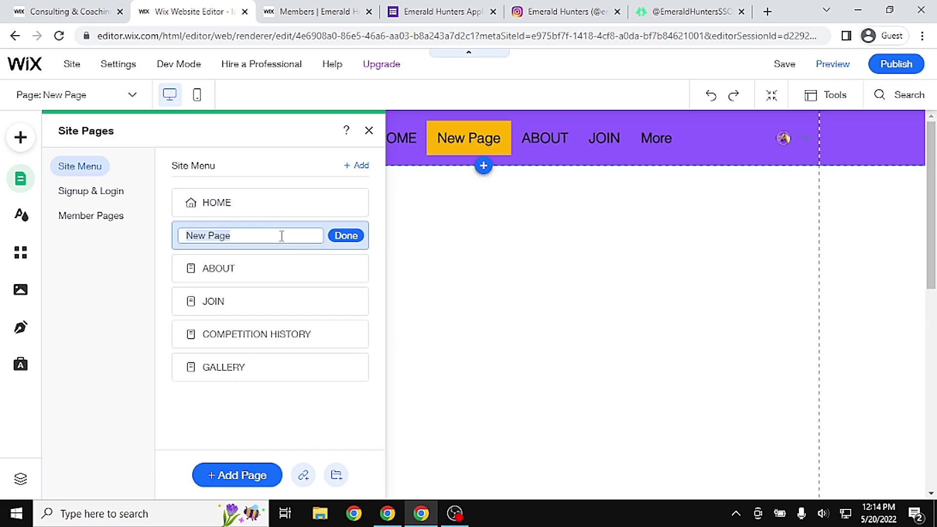
{"action": "left_click", "coordinate": [317, 12]}
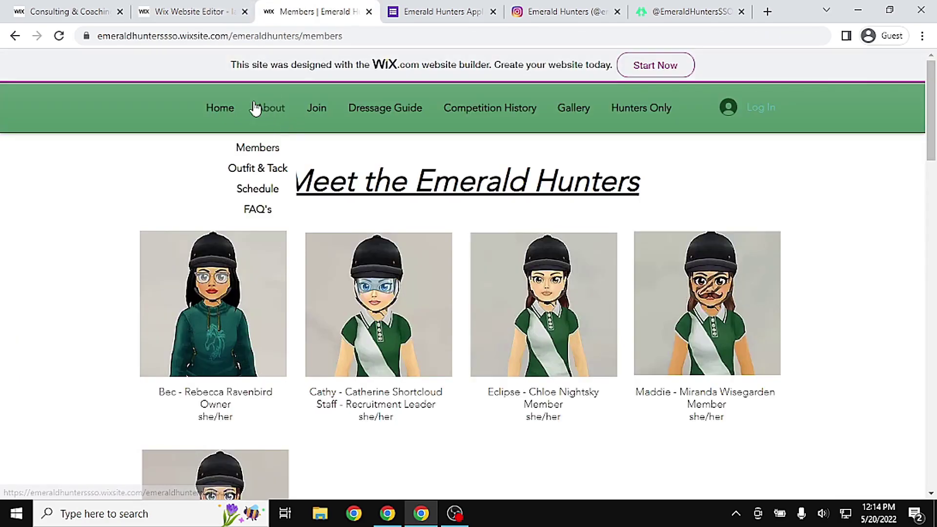
{"action": "key", "text": "ctrl+shift+Tab"}
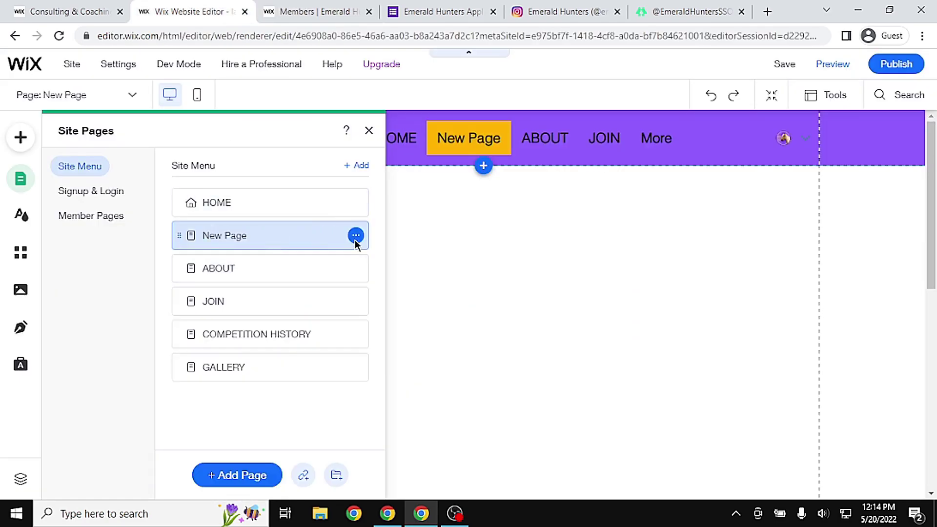
Rename the new page to 'Outfit and Tack'
{"action": "left_click", "coordinate": [355, 236]}
{"action": "left_click", "coordinate": [451, 308]}
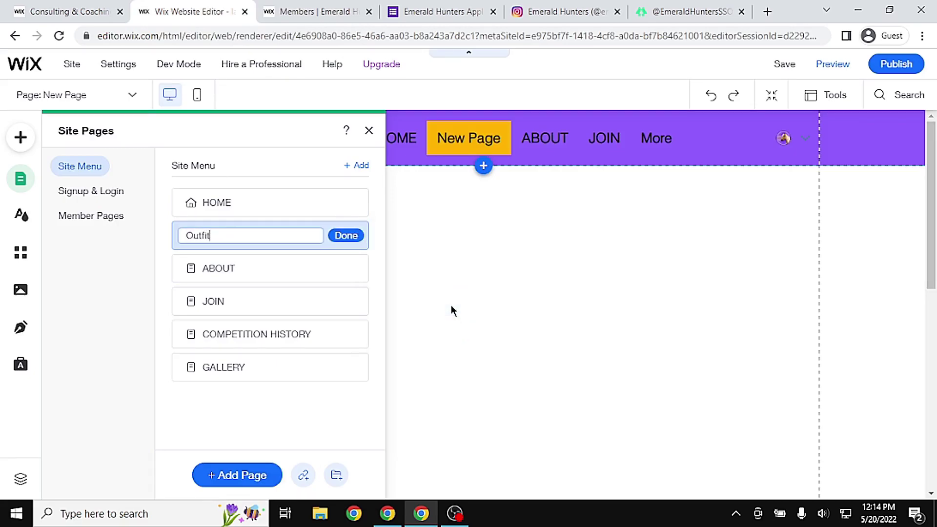
{"action": "type", "text": "Outfit and Tack"}
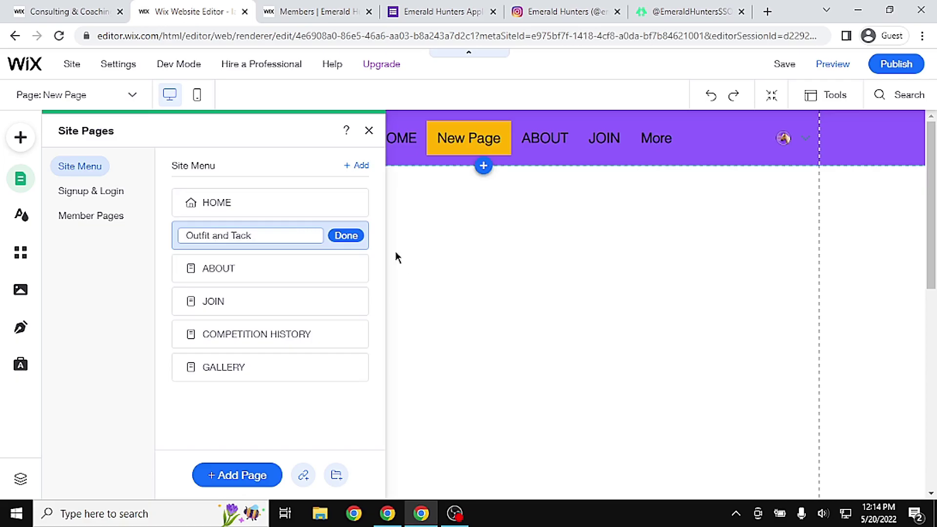
{"action": "left_click", "coordinate": [352, 238]}
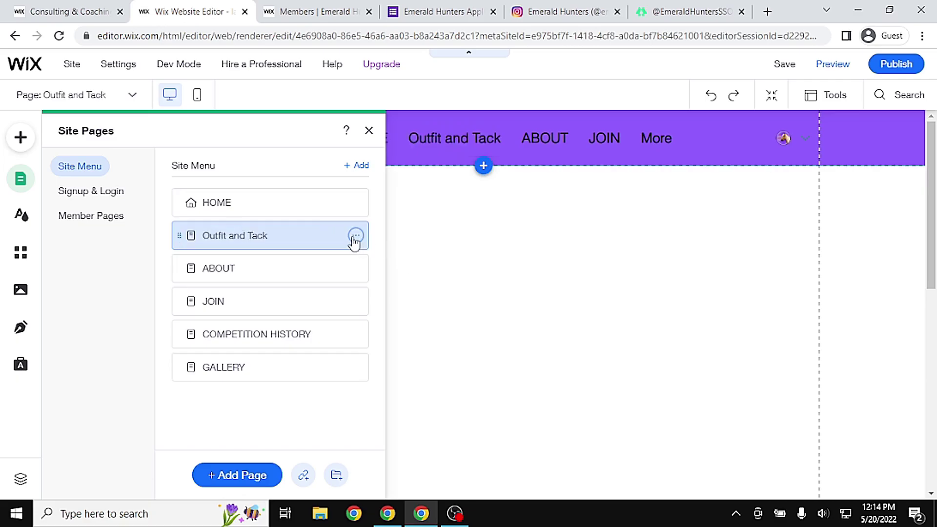
{"action": "left_click", "coordinate": [522, 380]}
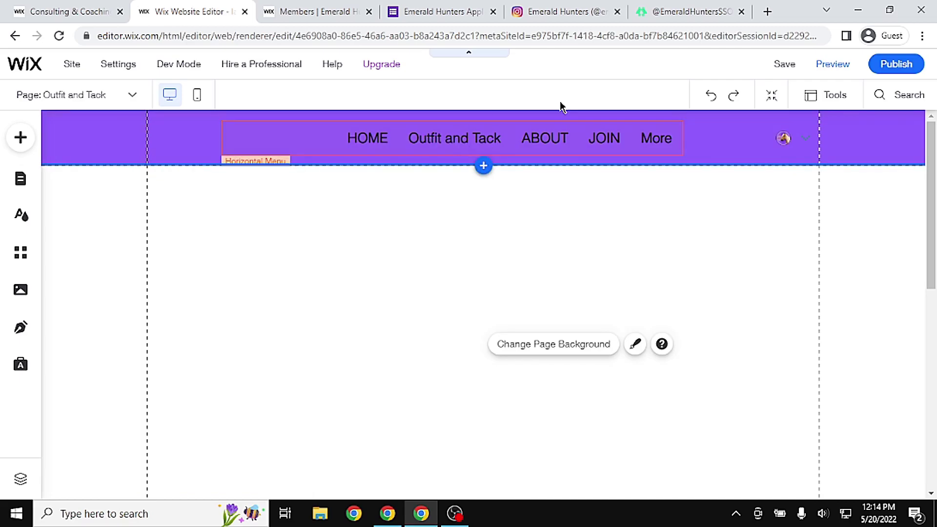
Drag Outfit and Tack below ABOUT and turn it into a subpage of ABOUT
{"action": "left_click", "coordinate": [21, 179]}
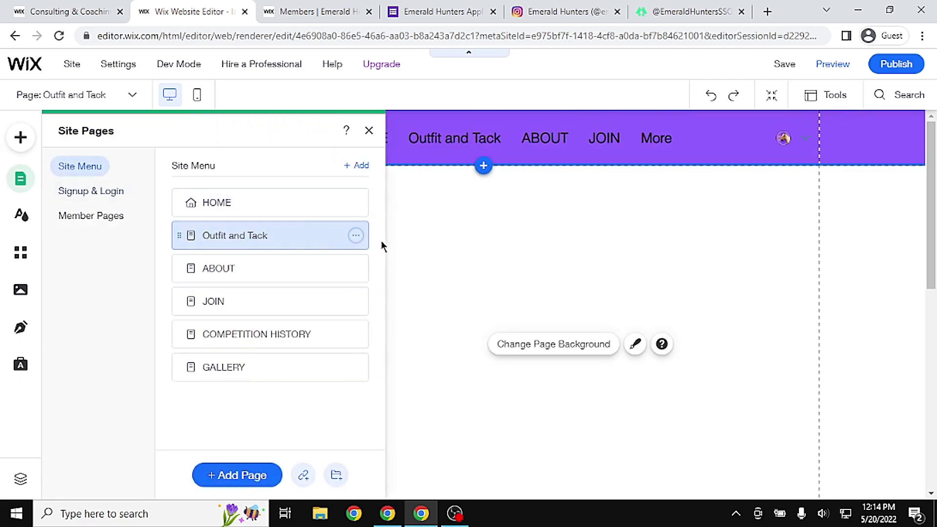
{"action": "left_click", "coordinate": [356, 236]}
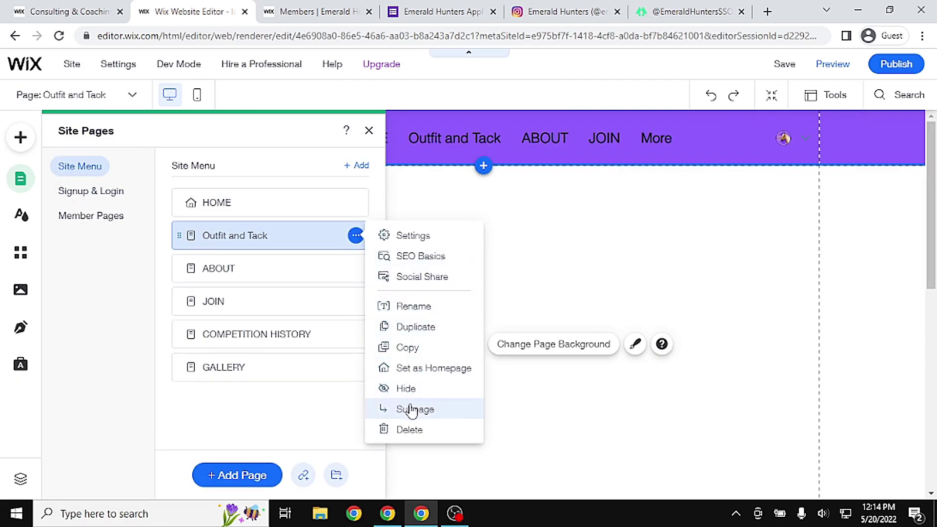
{"action": "left_click", "coordinate": [259, 146]}
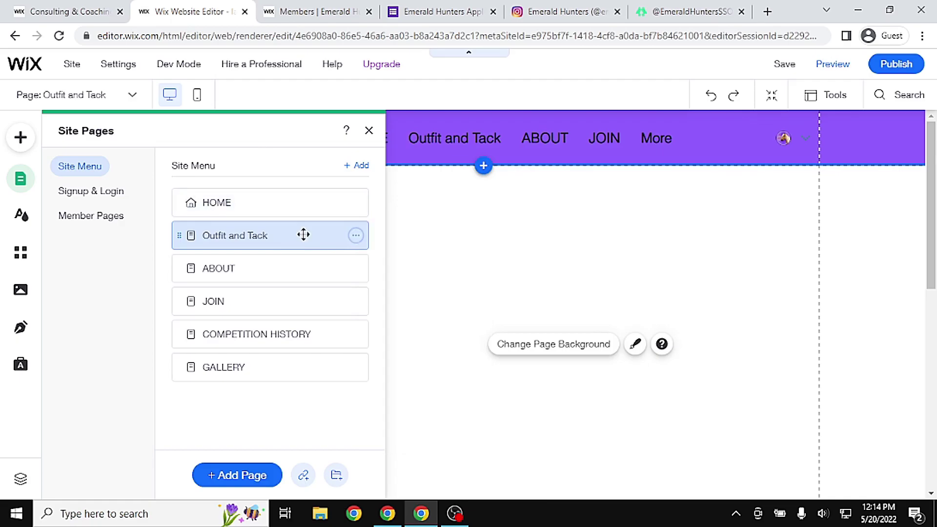
{"action": "mouse_move", "coordinate": [182, 241]}
{"action": "left_mouse_down"}
{"action": "mouse_move", "coordinate": [182, 262]}
{"action": "mouse_move", "coordinate": [193, 255]}
{"action": "left_mouse_up"}
{"action": "left_click", "coordinate": [356, 270]}
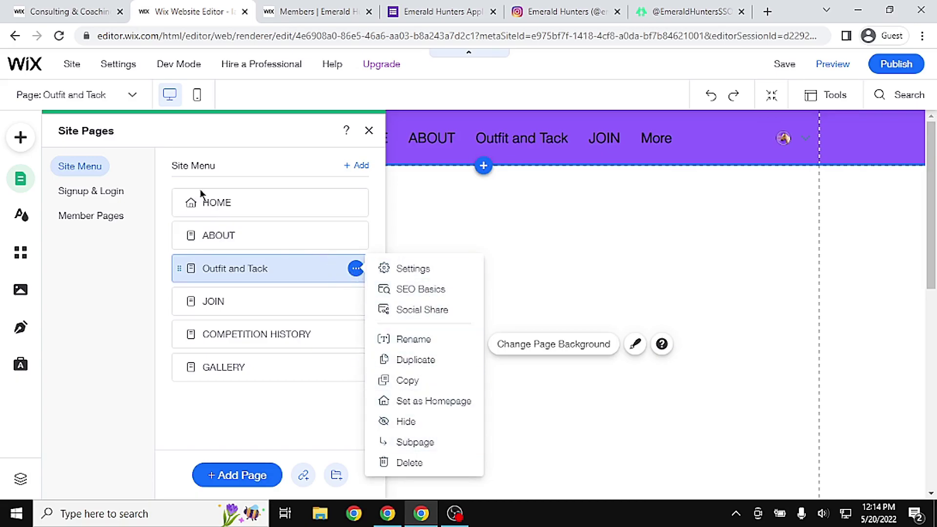
{"action": "left_click", "coordinate": [413, 442]}
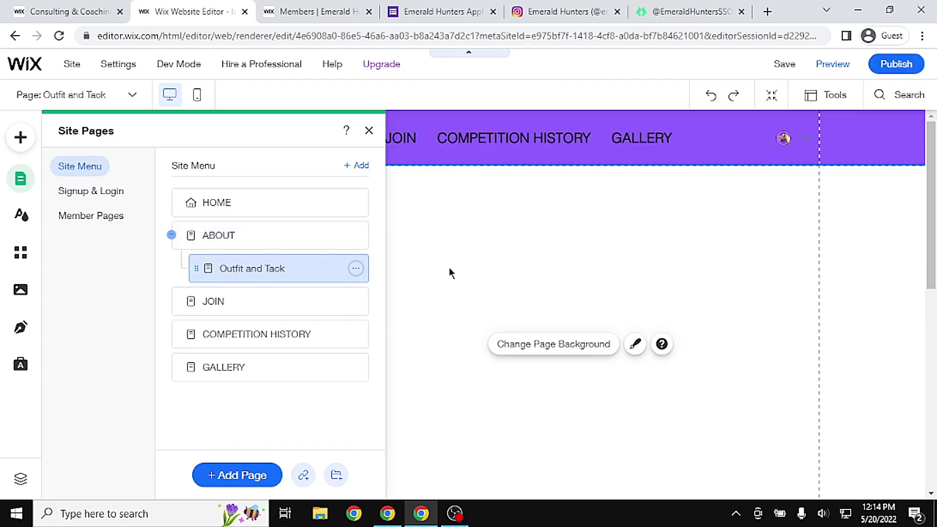
{"action": "left_click", "coordinate": [638, 288]}
Preview the site to check the Outfit and Tack subpage under ABOUT
{"action": "left_click", "coordinate": [835, 67]}
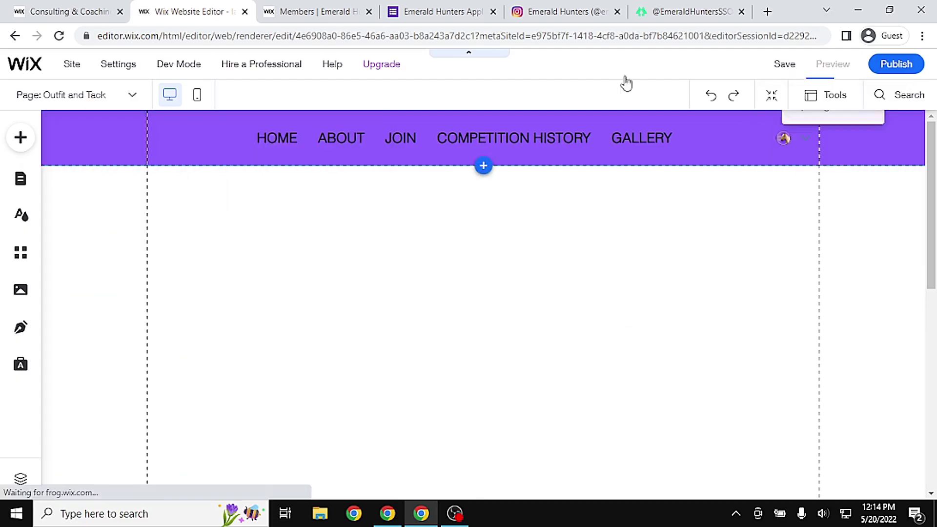
{"action": "mouse_move", "coordinate": [321, 140]}
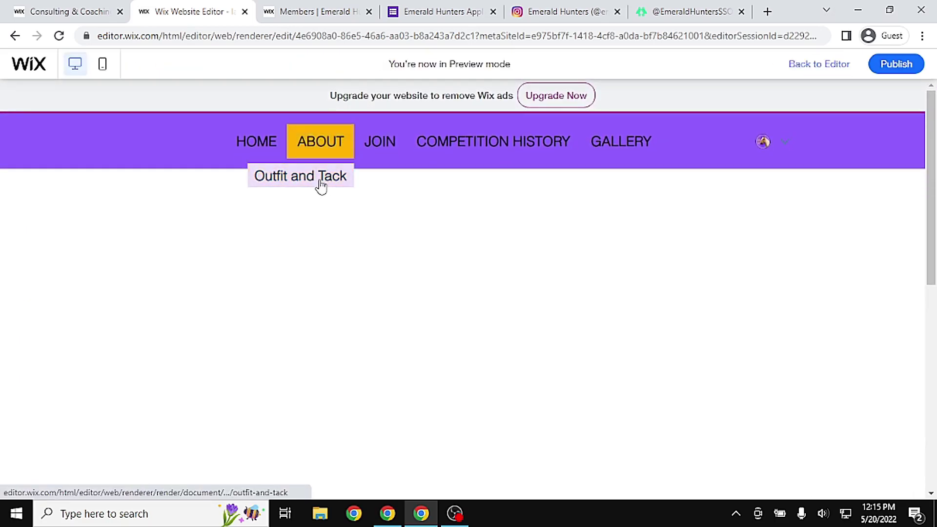
{"action": "left_click", "coordinate": [346, 188]}
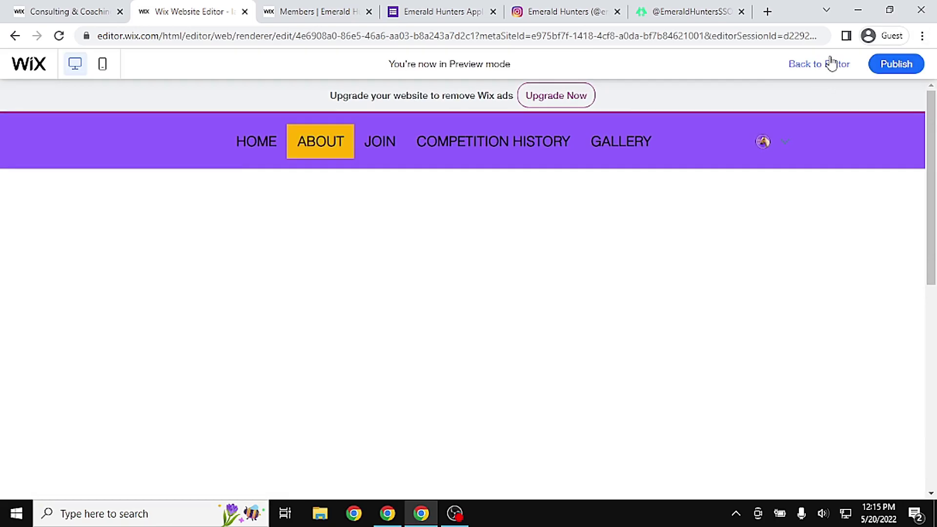
{"action": "left_click", "coordinate": [832, 63]}
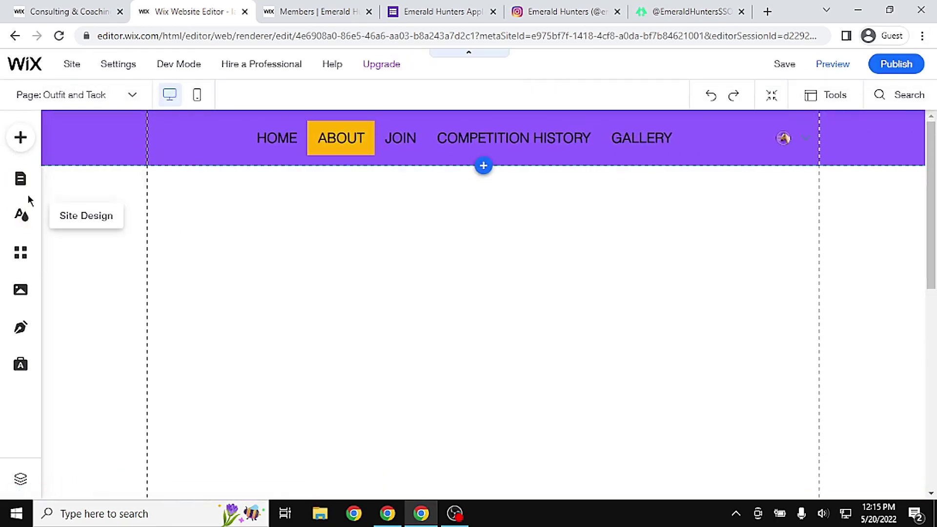
Duplicate the Outfit and Tack page and rename the copy 'FAQ's'
{"action": "left_click", "coordinate": [30, 189]}
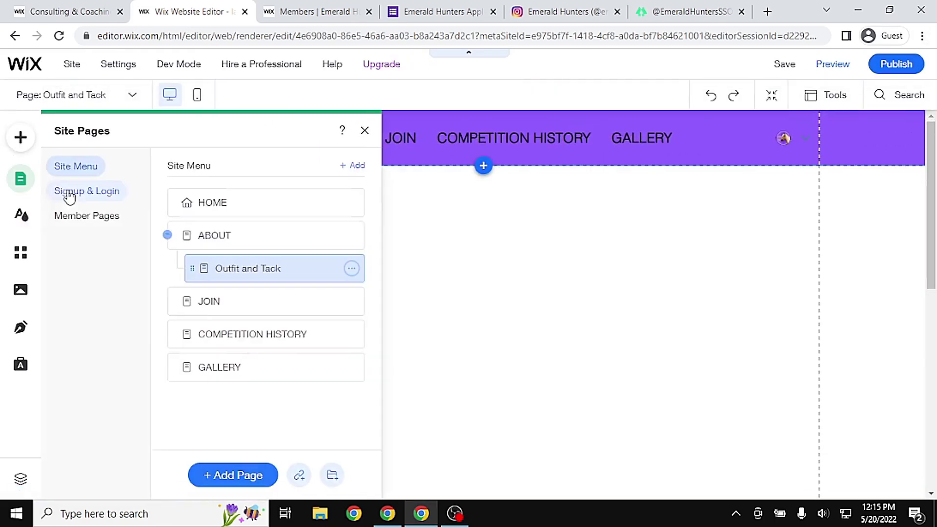
{"action": "left_click", "coordinate": [356, 269]}
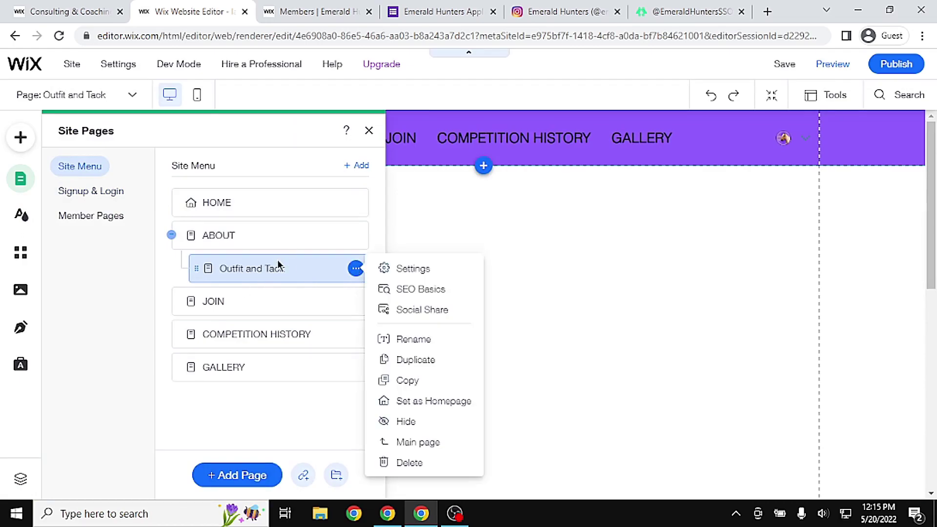
{"action": "left_click", "coordinate": [411, 360]}
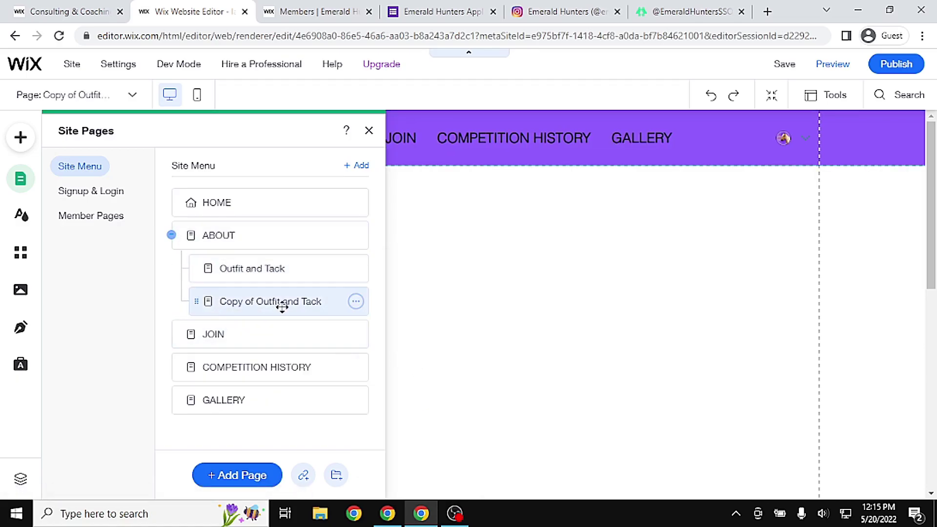
{"action": "left_click", "coordinate": [356, 302]}
{"action": "left_click", "coordinate": [415, 181]}
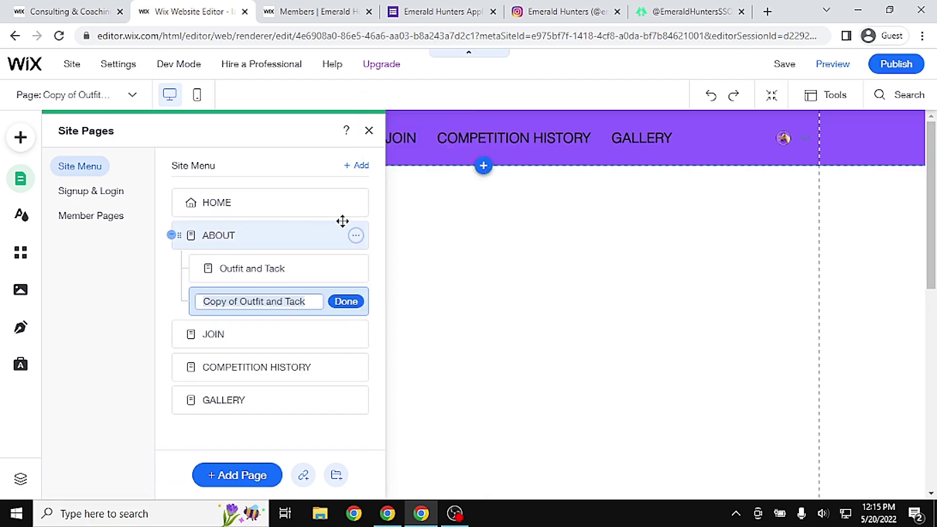
{"action": "type", "text": "FAV"}
{"action": "key", "text": "BackSpace"}
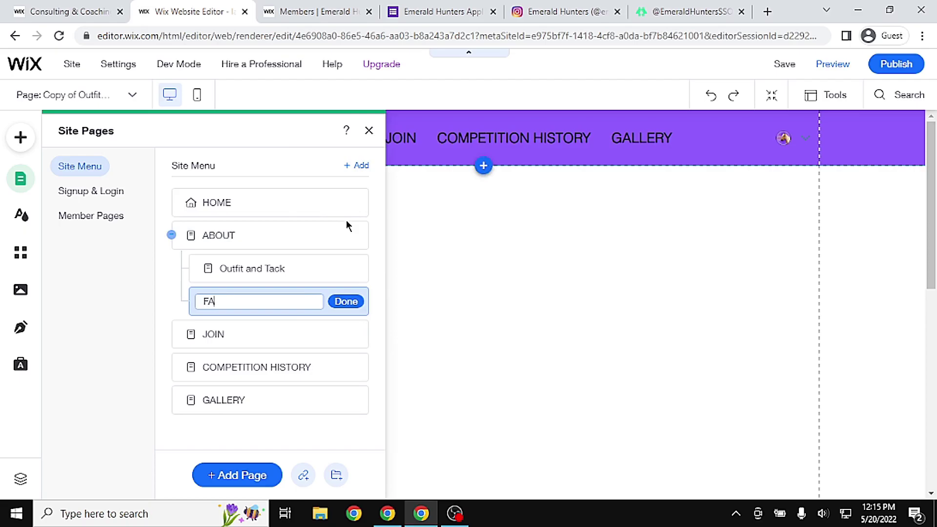
{"action": "type", "text": "Q's"}
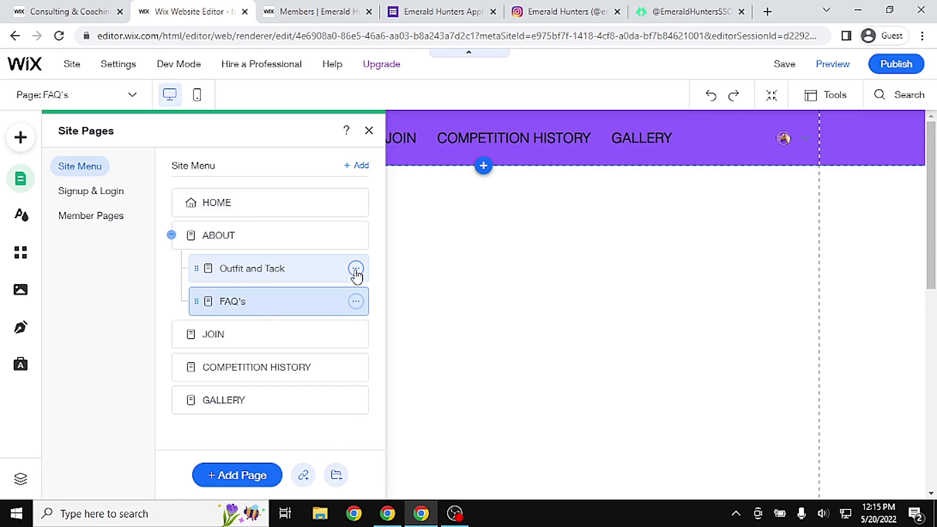
Duplicate the FAQ's page, rename the copy 'Meet the Macarons', and preview the site
{"action": "left_click", "coordinate": [356, 301]}
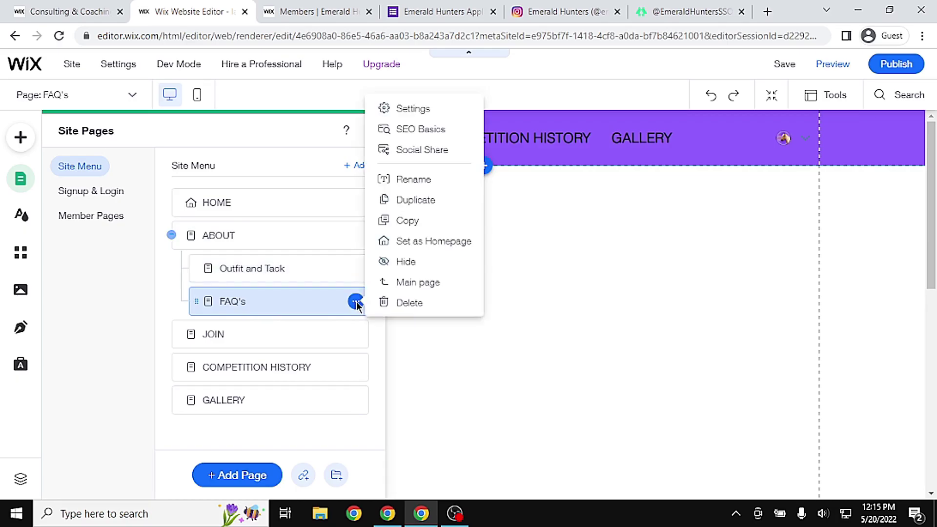
{"action": "left_click", "coordinate": [434, 200]}
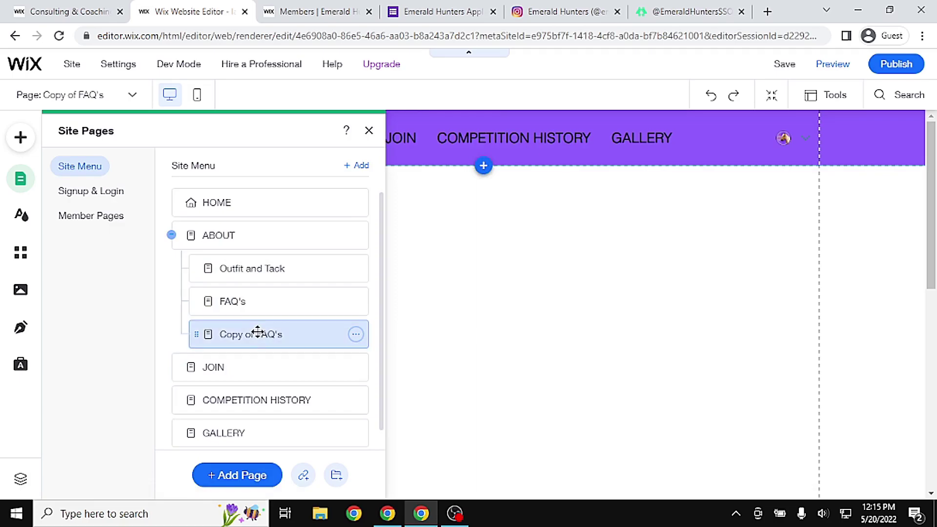
{"action": "left_click", "coordinate": [357, 335]}
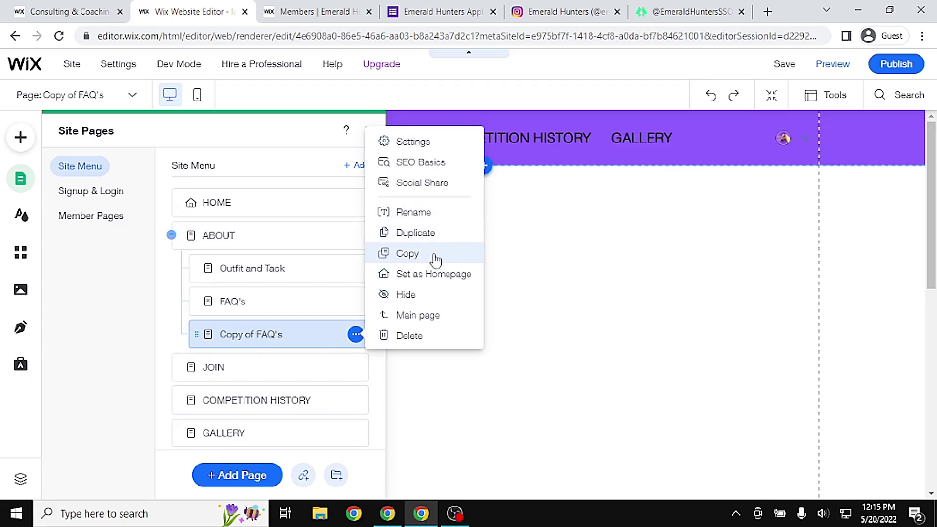
{"action": "left_click", "coordinate": [437, 213]}
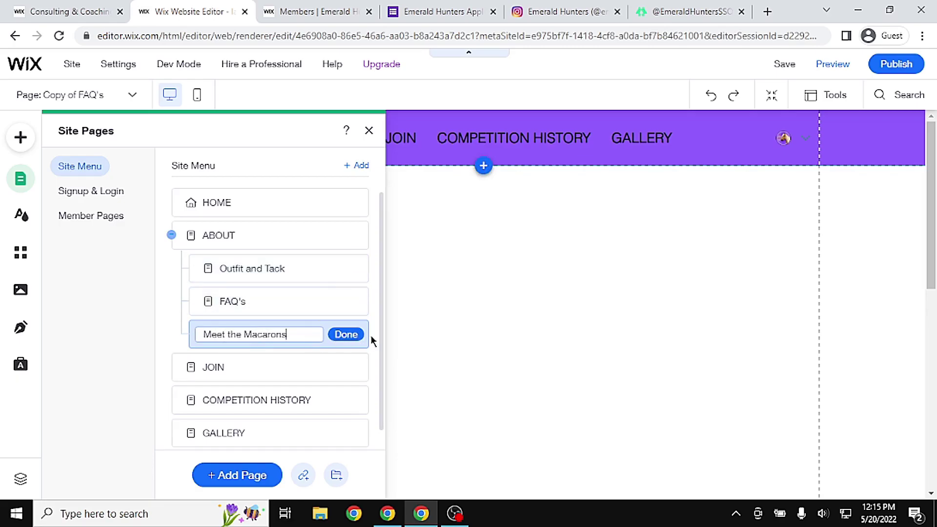
{"action": "left_click", "coordinate": [345, 333]}
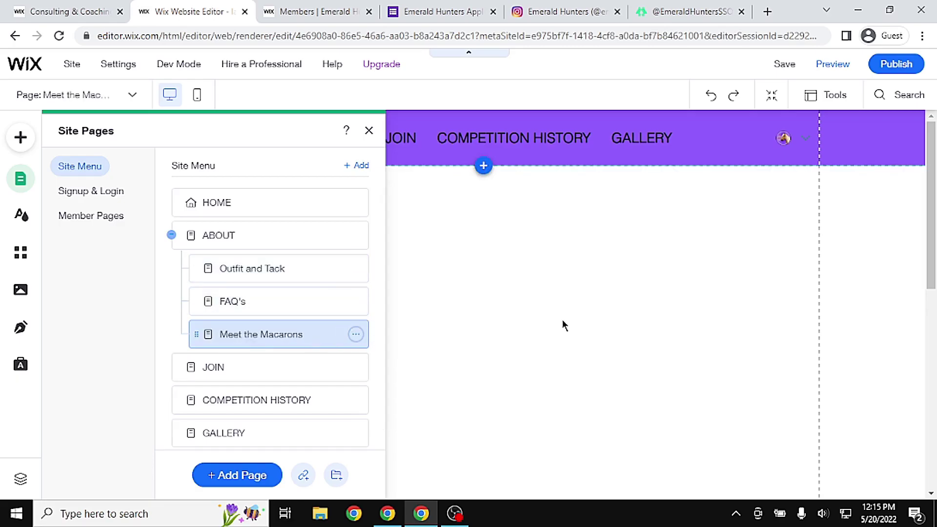
{"action": "left_click", "coordinate": [562, 321]}
{"action": "left_click", "coordinate": [833, 66]}
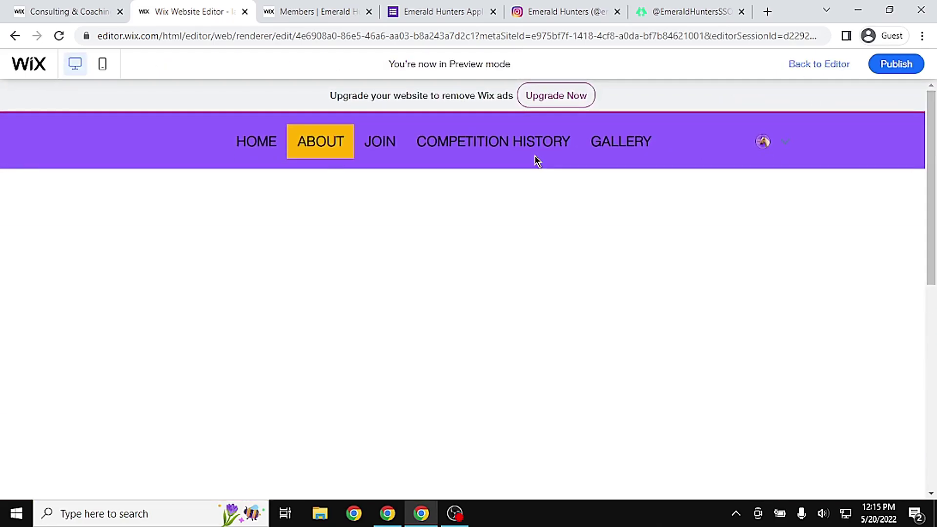
Check ABOUT's dropdown of three subpages in preview, then return to the editor
{"action": "mouse_move", "coordinate": [331, 151]}
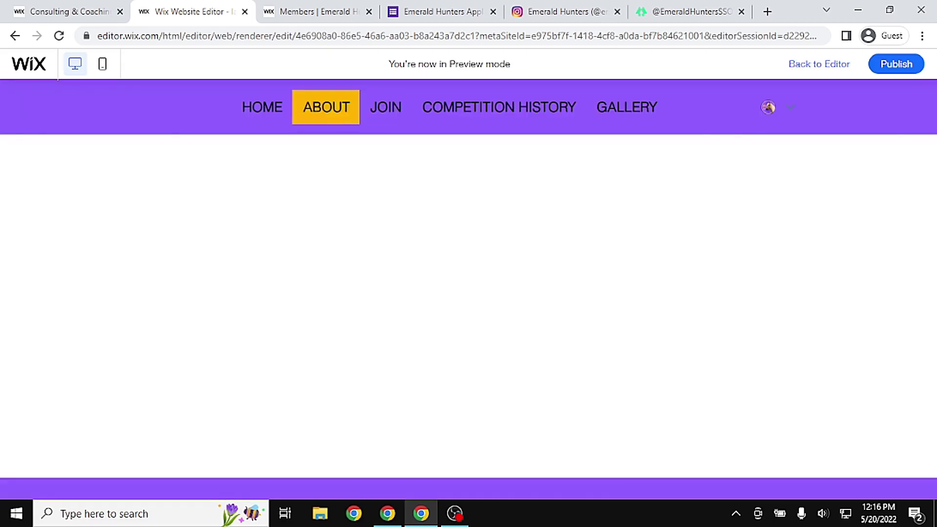
{"action": "left_click", "coordinate": [819, 64]}
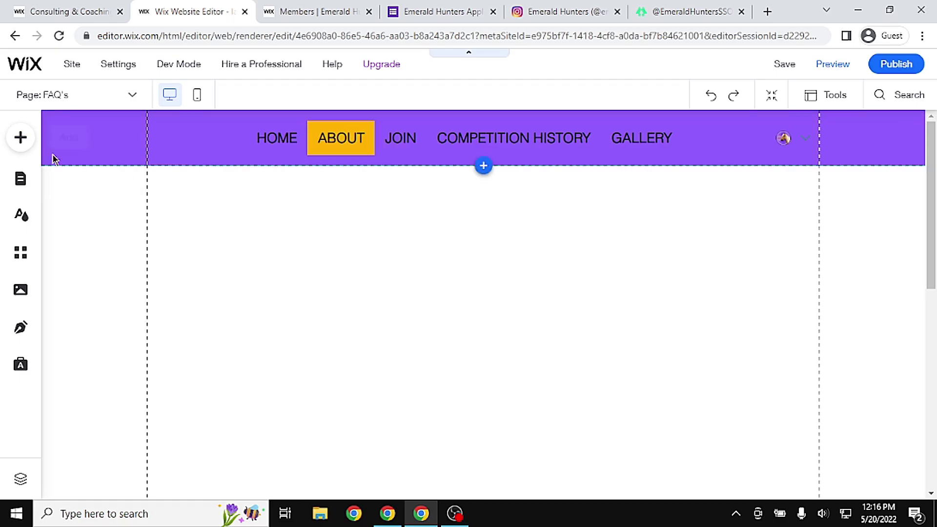
Add a Heading 1 text element to the page and resize and position it
{"action": "left_click", "coordinate": [20, 179]}
{"action": "left_click", "coordinate": [20, 137]}
{"action": "mouse_move", "coordinate": [67, 180]}
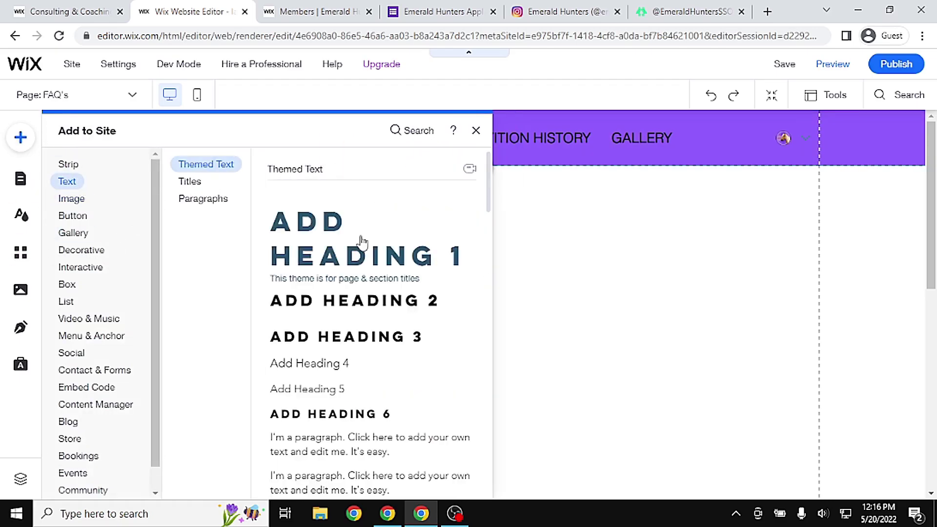
{"action": "left_click", "coordinate": [360, 243]}
{"action": "scroll", "coordinate": [766, 318], "scroll_direction": "down", "scroll_amount": 3}
{"action": "left_click_drag", "start_coordinate": [591, 362], "coordinate": [804, 362]}
{"action": "left_click_drag", "start_coordinate": [546, 252], "coordinate": [462, 183]}
{"action": "scroll", "coordinate": [906, 233], "scroll_direction": "up", "scroll_amount": 2}
{"action": "left_click_drag", "start_coordinate": [565, 351], "coordinate": [562, 320]}
Change the heading text to ABOUT, move it up and left, and save the site
{"action": "double_click", "coordinate": [562, 320]}
{"action": "type", "text": "ABOUT"}
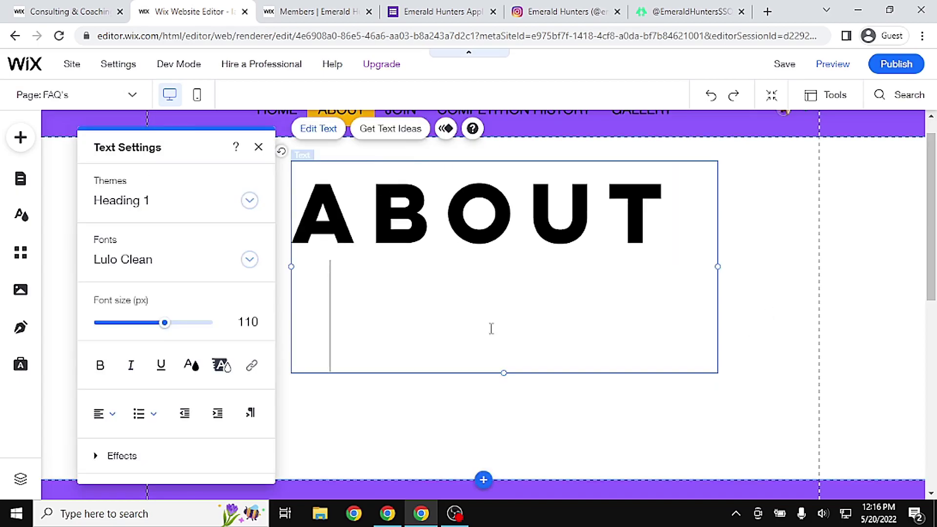
{"action": "left_click", "coordinate": [490, 328]}
{"action": "left_click_drag", "start_coordinate": [523, 237], "coordinate": [477, 219]}
{"action": "double_click", "coordinate": [477, 218]}
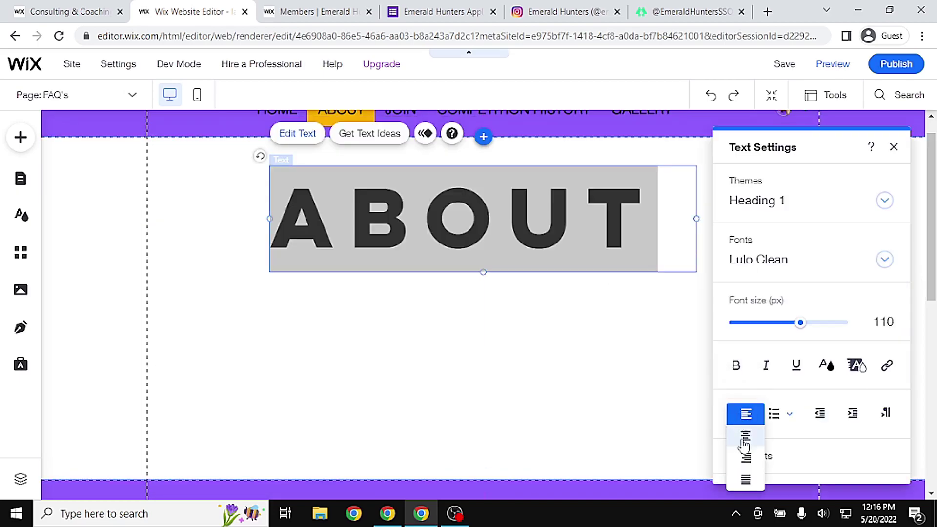
{"action": "left_click", "coordinate": [610, 412]}
{"action": "key", "text": "ctrl+s"}
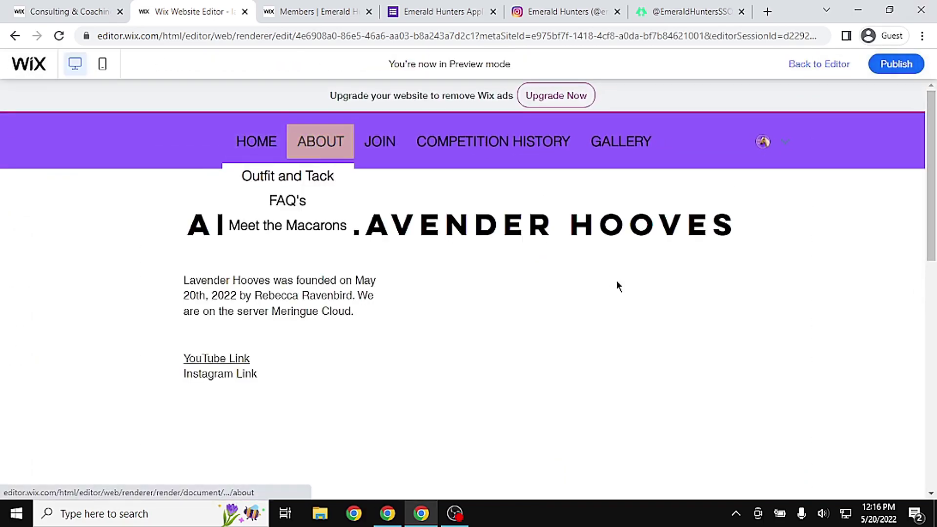
Switch between the Outfit and Tack and FAQ's pages, briefly editing the FAQ's heading
{"action": "left_click", "coordinate": [819, 64]}
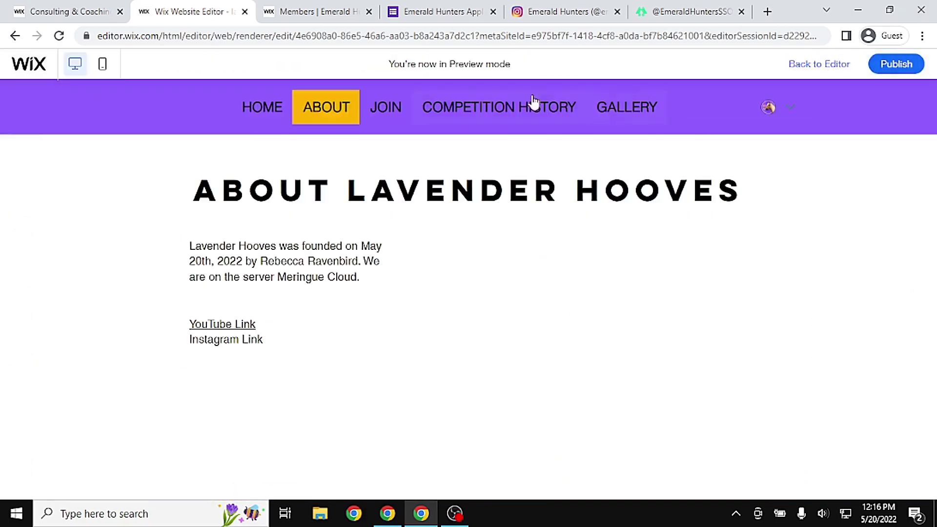
{"action": "left_click", "coordinate": [20, 179]}
{"action": "left_click", "coordinate": [272, 268]}
{"action": "left_click", "coordinate": [274, 301]}
{"action": "left_click", "coordinate": [288, 274]}
{"action": "left_click", "coordinate": [286, 301]}
{"action": "left_click", "coordinate": [485, 213]}
{"action": "double_click", "coordinate": [485, 213]}
{"action": "type", "text": "FAQ'S"}
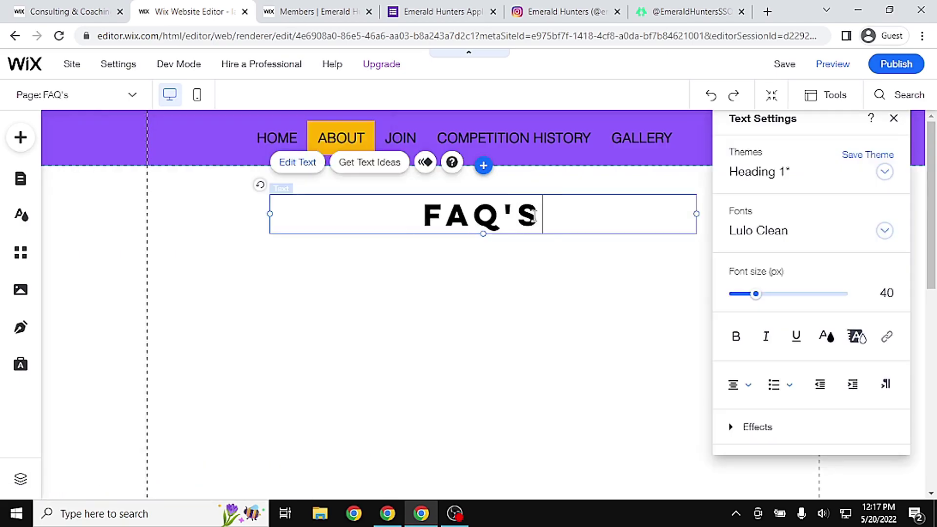
{"action": "left_click", "coordinate": [20, 178]}
{"action": "left_click", "coordinate": [254, 268]}
{"action": "left_click", "coordinate": [404, 240]}
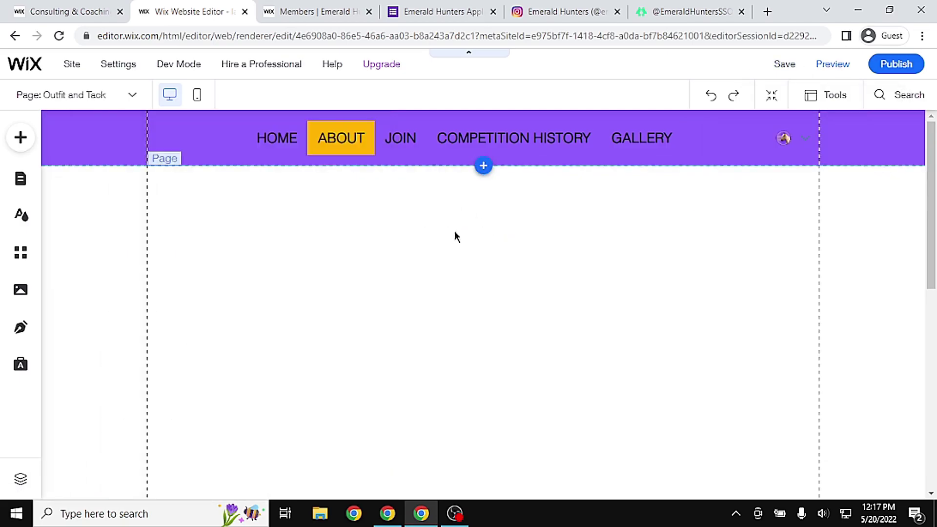
Add a Heading 1 on Outfit and Tack reading 'OUTFIT AND TACK' at font size 40
{"action": "left_click", "coordinate": [20, 139]}
{"action": "left_click", "coordinate": [454, 258]}
{"action": "double_click", "coordinate": [504, 391]}
{"action": "left_click", "coordinate": [772, 294]}
{"action": "type", "text": "40"}
{"action": "key", "text": "Return"}
{"action": "key", "text": "ctrl+a"}
{"action": "type", "text": "OUTFIT AND TACK"}
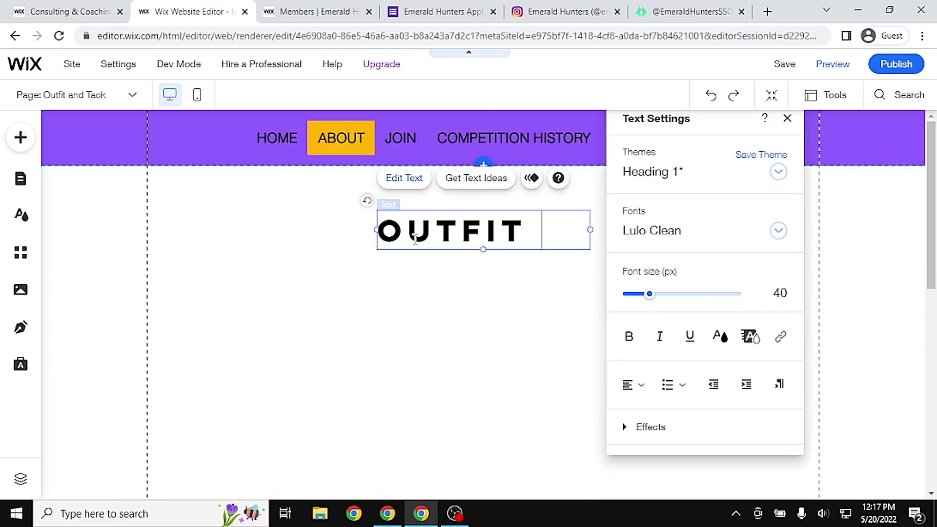
Widen the OUTFIT AND TACK heading box and centre it on the page
{"action": "left_click", "coordinate": [419, 278]}
{"action": "left_click_drag", "start_coordinate": [377, 249], "coordinate": [233, 244]}
{"action": "left_click_drag", "start_coordinate": [589, 249], "coordinate": [668, 249]}
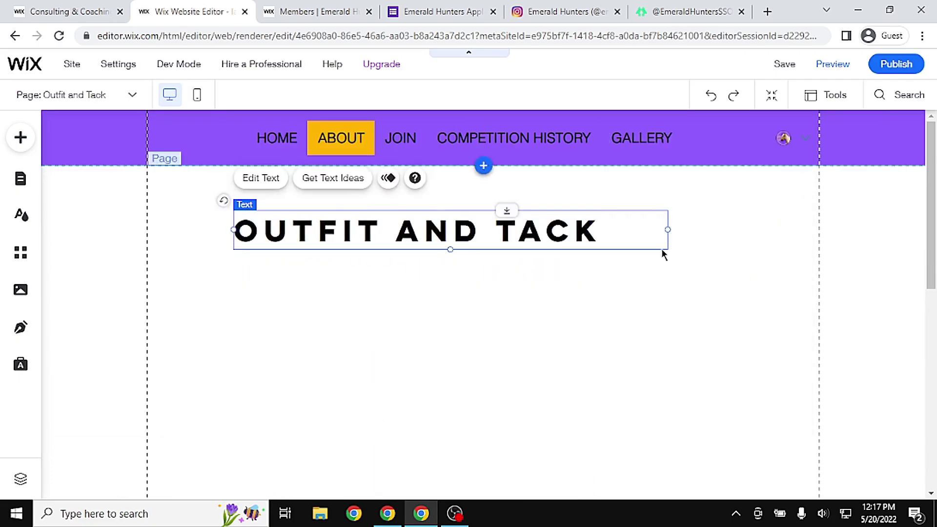
{"action": "double_click", "coordinate": [566, 232]}
{"action": "left_click_drag", "start_coordinate": [480, 245], "coordinate": [513, 278]}
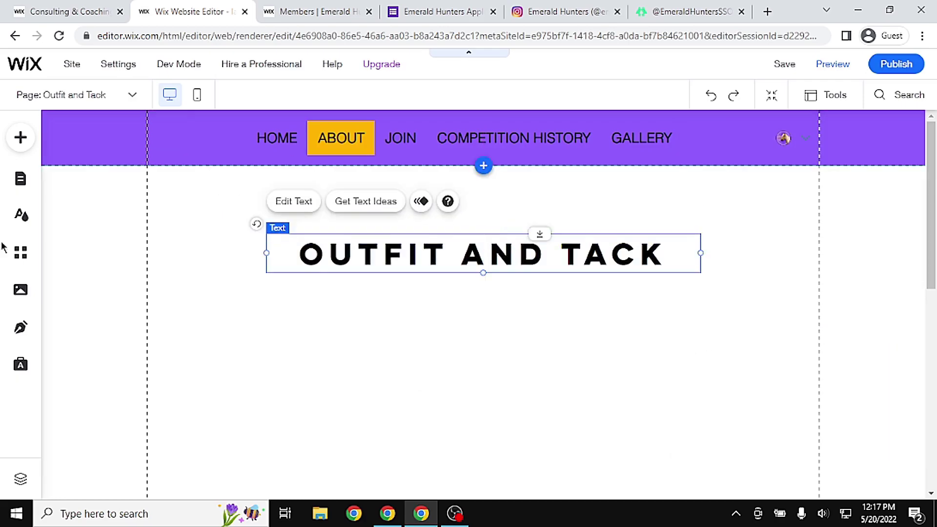
On Meet the Macarons, set the heading to size 40 reading 'Meet the Macaron', widened and raised
{"action": "left_click", "coordinate": [20, 178]}
{"action": "left_click", "coordinate": [264, 335]}
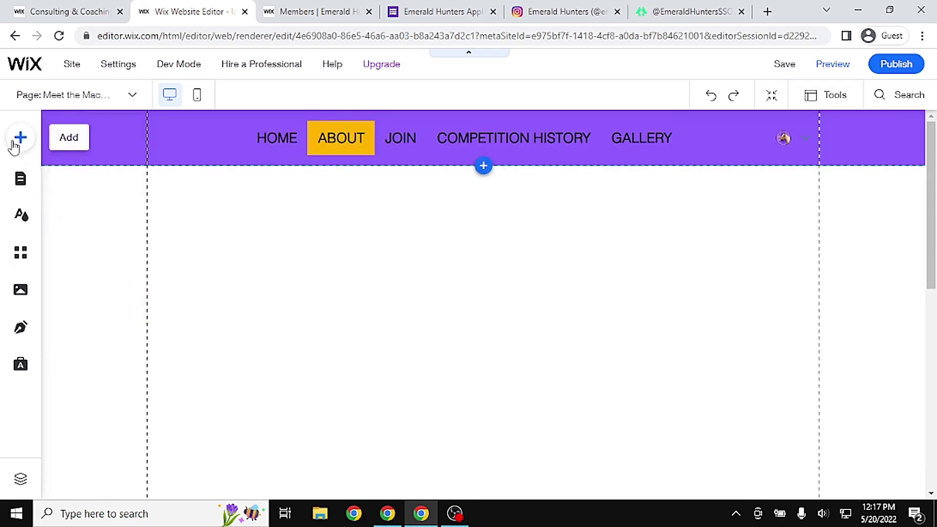
{"action": "double_click", "coordinate": [511, 388]}
{"action": "left_click", "coordinate": [776, 294]}
{"action": "type", "text": "40"}
{"action": "key", "text": "Return"}
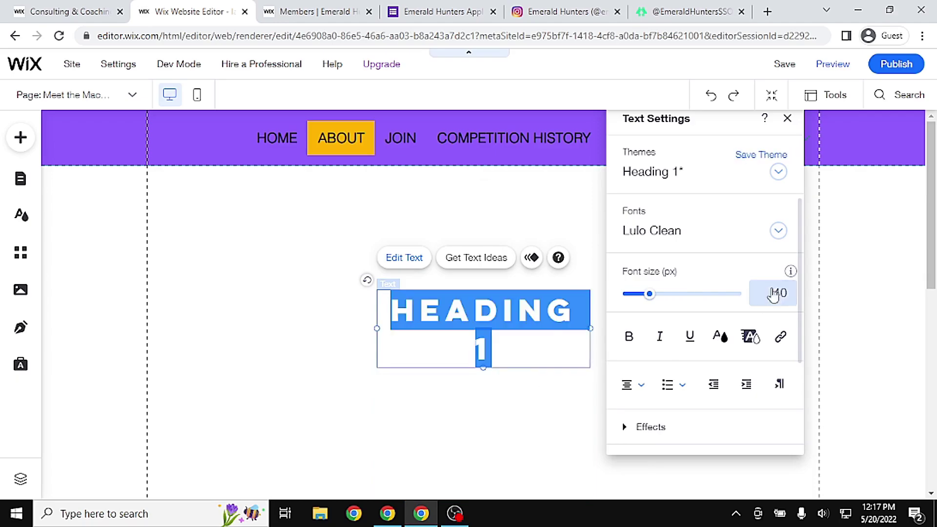
{"action": "type", "text": "Meet the Macaron"}
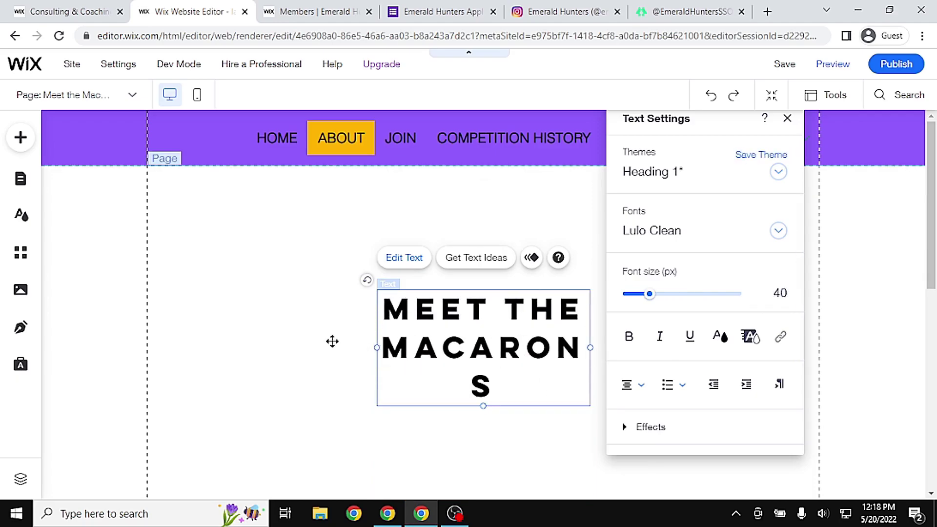
{"action": "left_click_drag", "start_coordinate": [377, 347], "coordinate": [317, 338]}
{"action": "left_click_drag", "start_coordinate": [498, 360], "coordinate": [552, 282]}
{"action": "left_click", "coordinate": [787, 329]}
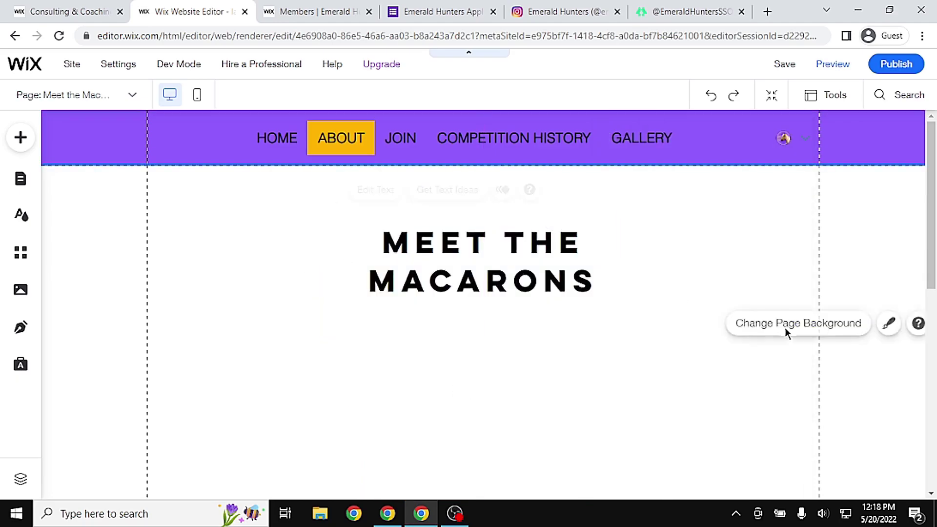
{"action": "left_click", "coordinate": [24, 185]}
{"action": "left_click", "coordinate": [258, 268]}
{"action": "left_click", "coordinate": [397, 236]}
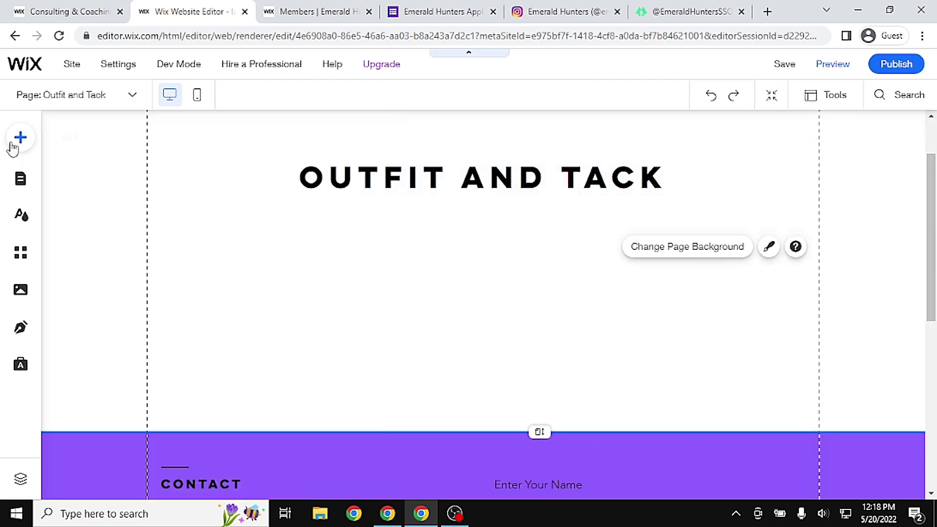
{"action": "left_click", "coordinate": [21, 137]}
{"action": "left_click", "coordinate": [71, 199]}
{"action": "left_click", "coordinate": [376, 225]}
{"action": "left_click", "coordinate": [122, 137]}
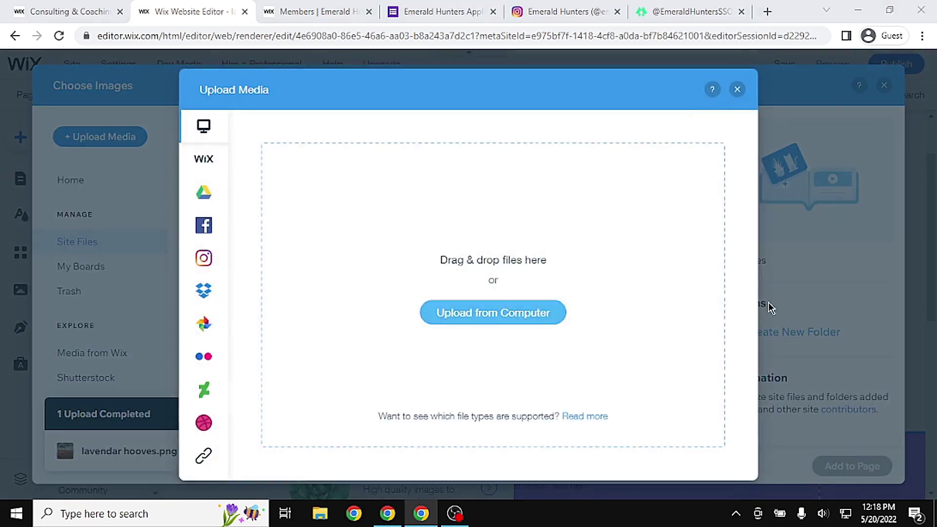
{"action": "scroll", "coordinate": [88, 244], "scroll_direction": "down", "scroll_amount": 5}
{"action": "left_click", "coordinate": [86, 373]}
{"action": "left_click_drag", "start_coordinate": [894, 117], "coordinate": [849, 283]}
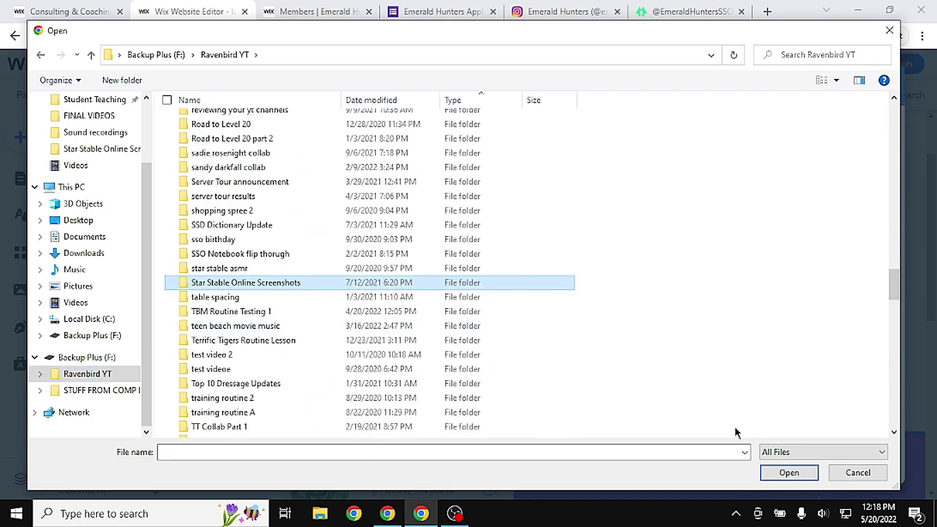
{"action": "key", "text": "Return"}
{"action": "left_click_drag", "start_coordinate": [894, 105], "coordinate": [902, 395]}
{"action": "left_click", "coordinate": [281, 295]}
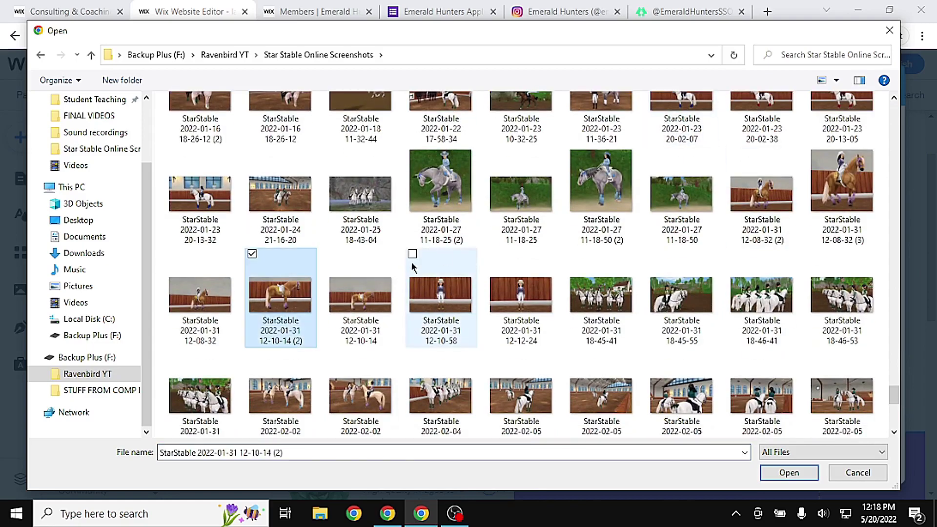
{"action": "left_click", "coordinate": [793, 480]}
{"action": "left_click", "coordinate": [387, 295]}
{"action": "left_click", "coordinate": [836, 466]}
Make the page taller above the footer and reposition the horse image
{"action": "scroll", "coordinate": [911, 335], "scroll_direction": "down", "scroll_amount": 2}
{"action": "left_click", "coordinate": [911, 336]}
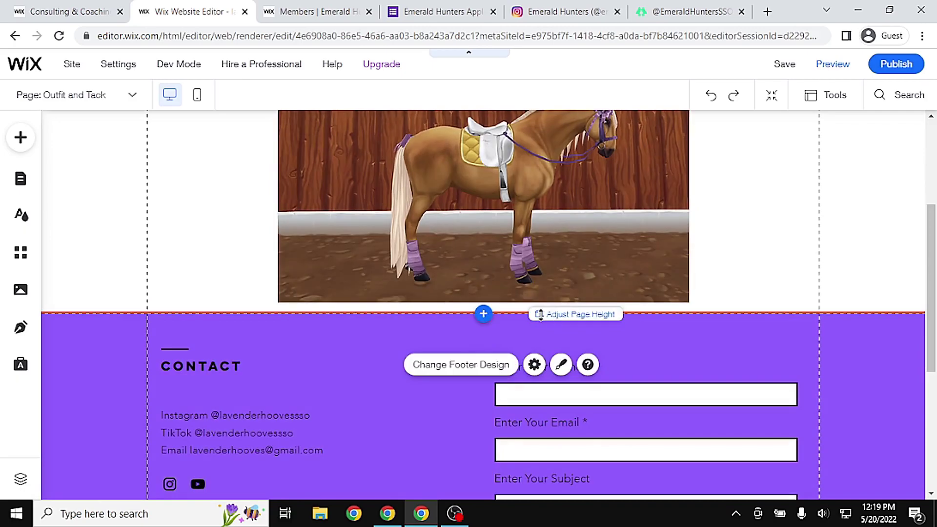
{"action": "left_click_drag", "start_coordinate": [483, 314], "coordinate": [483, 491]}
{"action": "scroll", "coordinate": [483, 293], "scroll_direction": "up", "scroll_amount": 2}
{"action": "left_click_drag", "start_coordinate": [468, 224], "coordinate": [468, 266]}
{"action": "scroll", "coordinate": [816, 240], "scroll_direction": "up", "scroll_amount": 2}
{"action": "left_click_drag", "start_coordinate": [556, 247], "coordinate": [562, 212]}
{"action": "scroll", "coordinate": [914, 338], "scroll_direction": "down", "scroll_amount": 5}
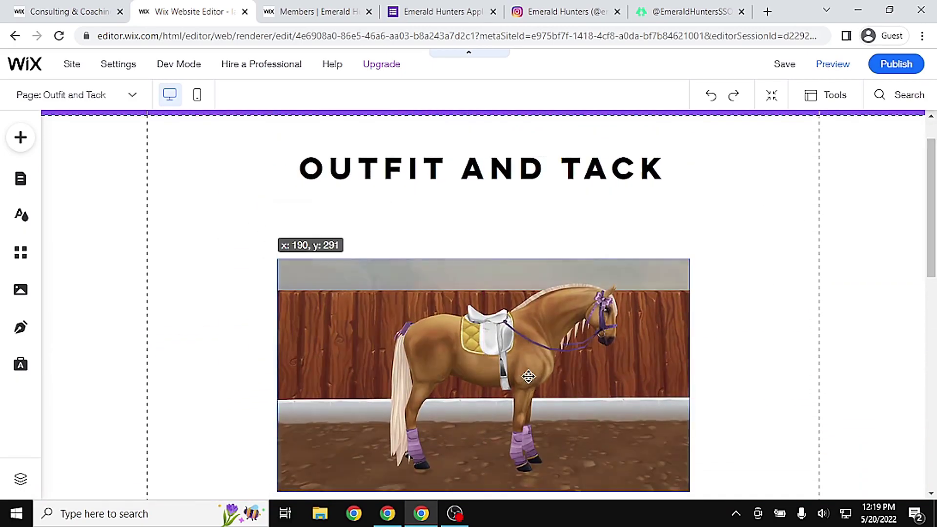
{"action": "scroll", "coordinate": [914, 339], "scroll_direction": "up", "scroll_amount": 1}
Add a paragraph below the image listing SADDLE, BRIDLE, LEG WRAPS and SADDLE PAD
{"action": "left_click", "coordinate": [21, 137]}
{"action": "left_click", "coordinate": [130, 185]}
{"action": "left_click", "coordinate": [201, 198]}
{"action": "left_click", "coordinate": [360, 227]}
{"action": "type", "text": "SADDLE -"}
{"action": "key", "text": "Return"}
{"action": "type", "text": "BRIDLE -"}
{"action": "key", "text": "Return"}
{"action": "type", "text": "LEG WRAPS -"}
{"action": "key", "text": "Return"}
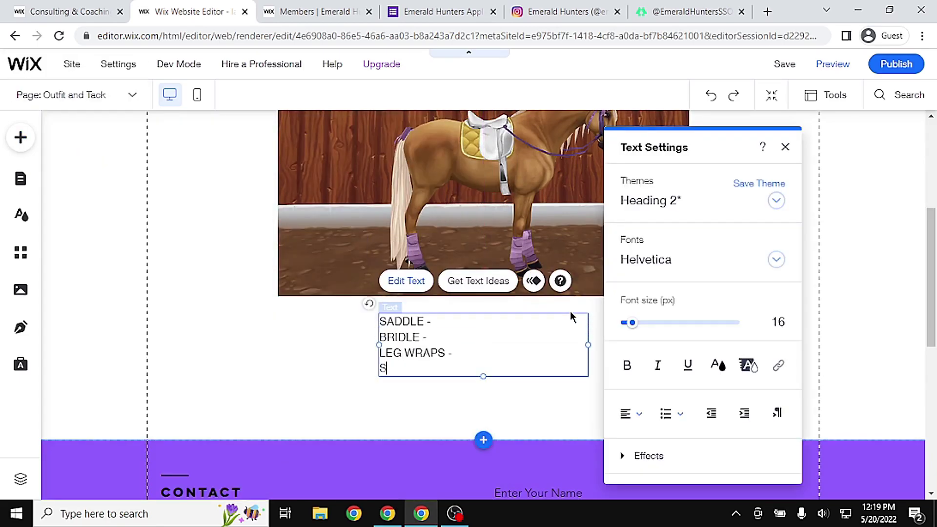
{"action": "type", "text": "SADDLE PAD -"}
{"action": "key", "text": "Return"}
{"action": "type", "text": "BOWS -"}
{"action": "left_click", "coordinate": [545, 427]}
{"action": "scroll", "coordinate": [545, 427], "scroll_direction": "down", "scroll_amount": 3}
{"action": "left_click_drag", "start_coordinate": [540, 293], "coordinate": [540, 394]}
{"action": "scroll", "coordinate": [542, 454], "scroll_direction": "down", "scroll_amount": 3}
Add the rider screenshot from My Uploads to the page and extend the layout
{"action": "left_click", "coordinate": [21, 137]}
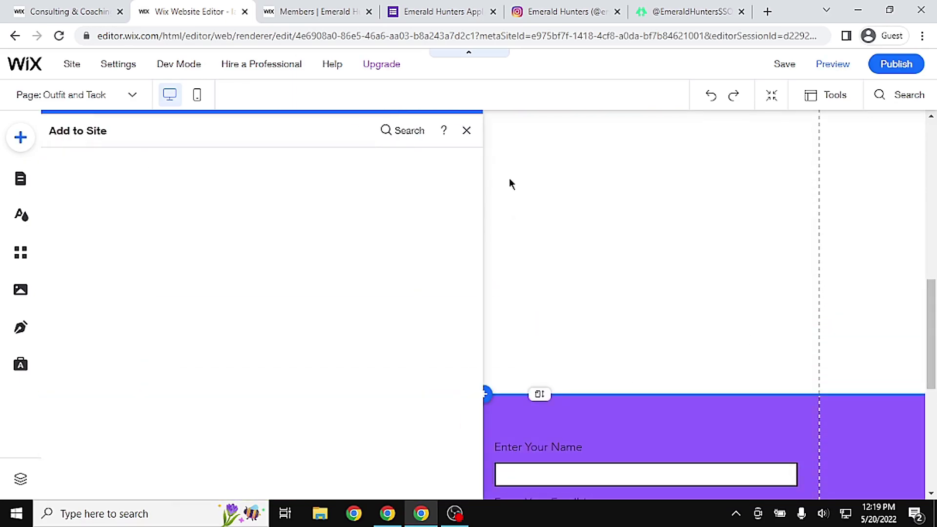
{"action": "left_click", "coordinate": [95, 199]}
{"action": "left_click", "coordinate": [431, 215]}
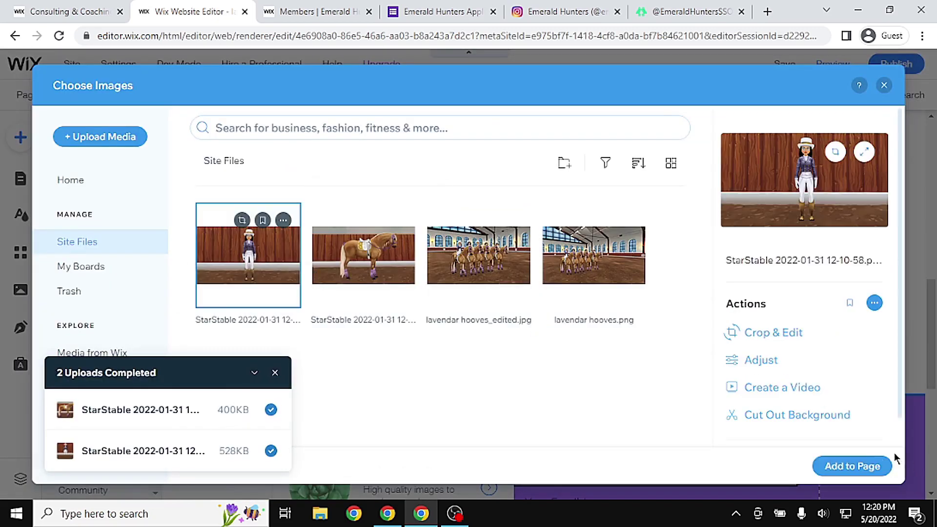
{"action": "left_click", "coordinate": [852, 466]}
{"action": "scroll", "coordinate": [454, 394], "scroll_direction": "down", "scroll_amount": 3}
{"action": "left_click_drag", "start_coordinate": [540, 331], "coordinate": [529, 488]}
{"action": "scroll", "coordinate": [488, 371], "scroll_direction": "up", "scroll_amount": 4}
Copy the tack list text box and paste the copy below the rider image
{"action": "left_click", "coordinate": [420, 235]}
{"action": "scroll", "coordinate": [454, 302], "scroll_direction": "down", "scroll_amount": 4}
{"action": "left_click", "coordinate": [476, 348]}
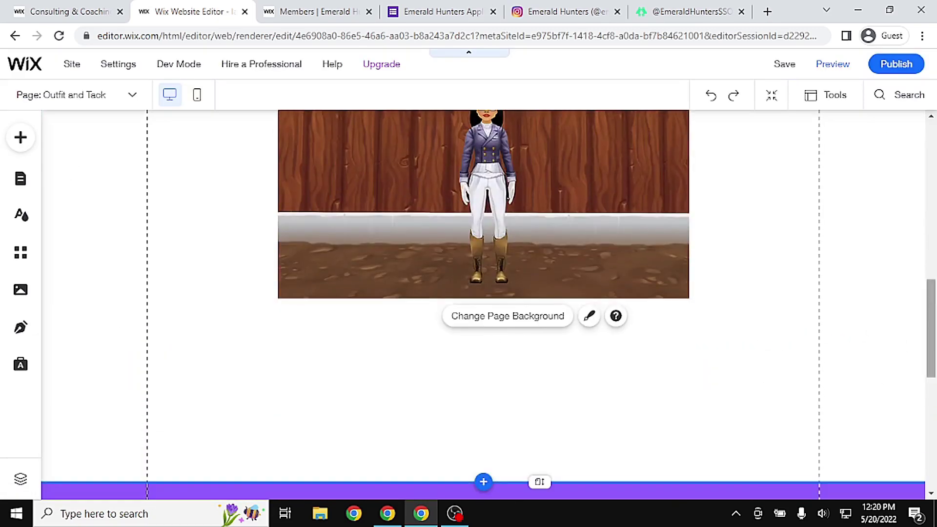
{"action": "scroll", "coordinate": [460, 266], "scroll_direction": "up", "scroll_amount": 4}
{"action": "left_click", "coordinate": [460, 268]}
{"action": "scroll", "coordinate": [425, 293], "scroll_direction": "down", "scroll_amount": 4}
{"action": "left_click", "coordinate": [481, 266]}
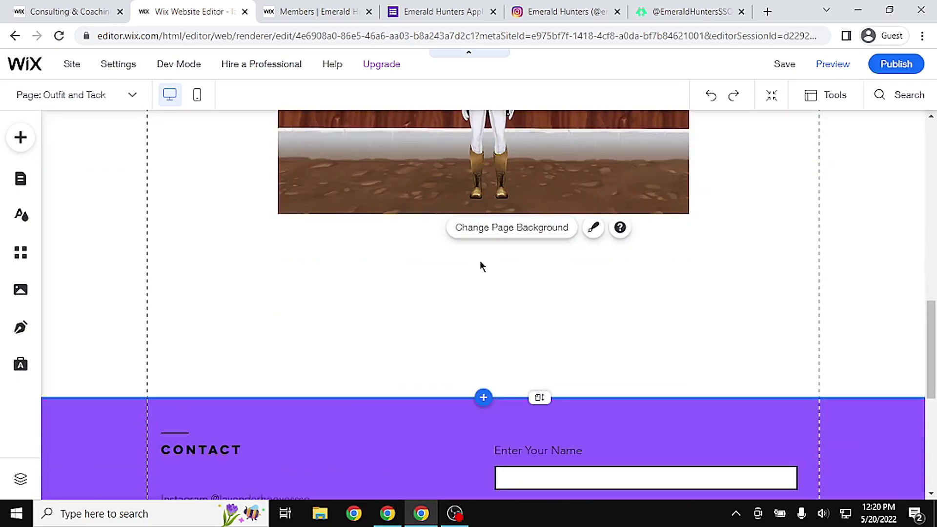
{"action": "scroll", "coordinate": [480, 266], "scroll_direction": "up", "scroll_amount": 4}
{"action": "right_click", "coordinate": [425, 139]}
{"action": "scroll", "coordinate": [439, 244], "scroll_direction": "down", "scroll_amount": 4}
{"action": "right_click", "coordinate": [412, 204]}
{"action": "left_click", "coordinate": [439, 304]}
{"action": "left_click_drag", "start_coordinate": [508, 236], "coordinate": [454, 178]}
Replace the copied text with HAT - GLOVES - COAT - PANTS - BOOTS and resume editing the tack list
{"action": "double_click", "coordinate": [476, 184]}
{"action": "type", "text": "HAT - "}
{"action": "type", "text": "GLOVES -"}
{"action": "key", "text": "Return"}
{"action": "type", "text": "COAT -"}
{"action": "key", "text": "Return"}
{"action": "type", "text": "PANTS -"}
{"action": "key", "text": "Return"}
{"action": "type", "text": "BOOTS -"}
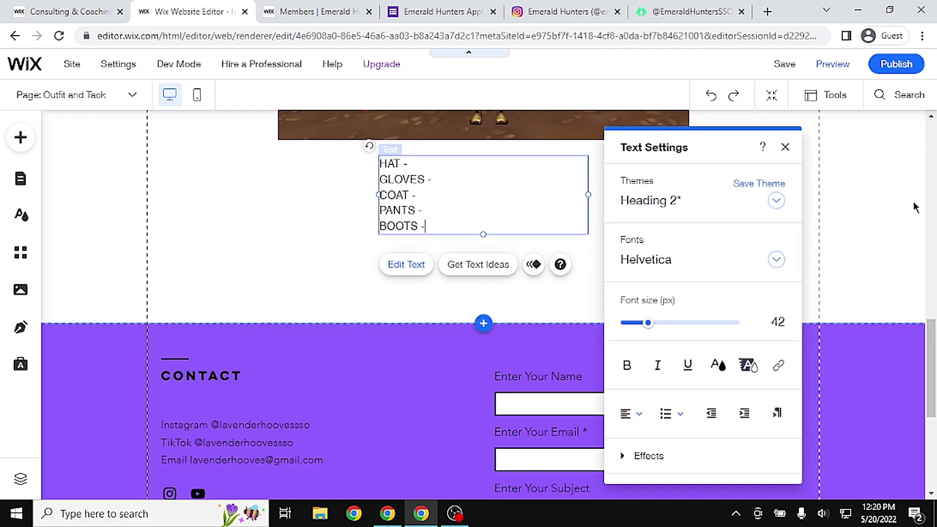
{"action": "scroll", "coordinate": [934, 193], "scroll_direction": "up", "scroll_amount": 10}
{"action": "left_click", "coordinate": [441, 393]}
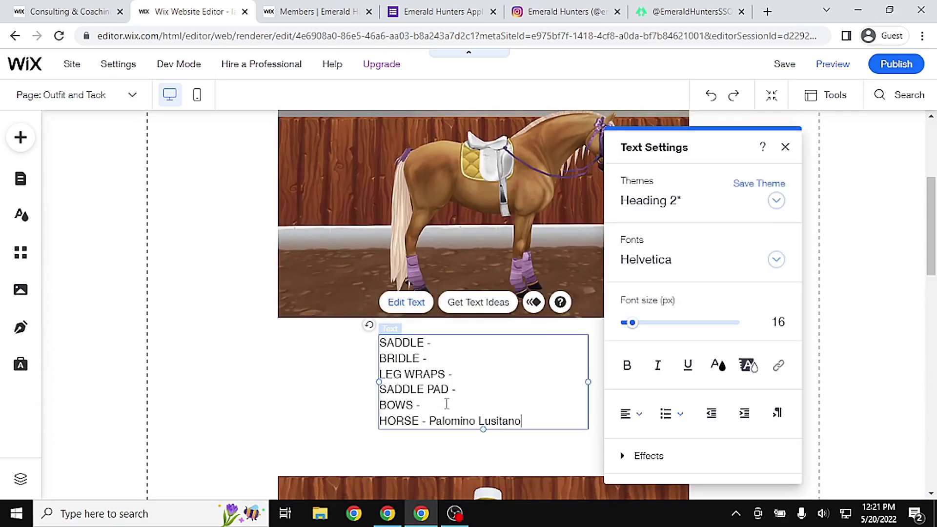
Finish the tack list and add a centred caption 'This is the official uniform for Lavender Hooves'
{"action": "type", "text": "o"}
{"action": "left_click", "coordinate": [921, 234]}
{"action": "scroll", "coordinate": [921, 234], "scroll_direction": "up", "scroll_amount": 4}
{"action": "scroll", "coordinate": [468, 464], "scroll_direction": "down", "scroll_amount": 1}
{"action": "key", "text": "ctrl+v"}
{"action": "triple_click", "coordinate": [445, 150]}
{"action": "type", "text": "This"}
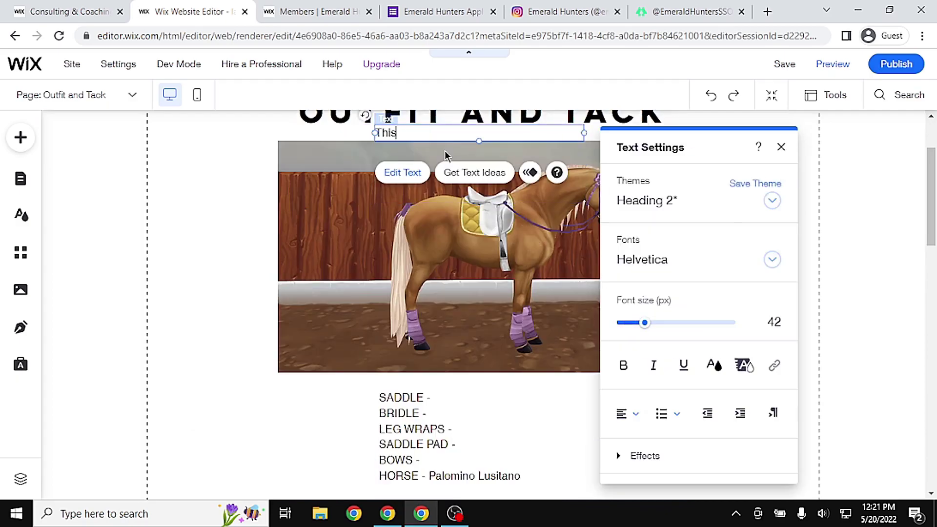
{"action": "type", "text": " is the official uniform for Lavender Hooves"}
{"action": "left_click", "coordinate": [630, 414]}
{"action": "left_click", "coordinate": [634, 458]}
Shift the images and lists down to make room under the caption
{"action": "left_click", "coordinate": [921, 229]}
{"action": "scroll", "coordinate": [921, 229], "scroll_direction": "down", "scroll_amount": 6}
{"action": "left_click_drag", "start_coordinate": [406, 293], "coordinate": [406, 368]}
{"action": "left_click_drag", "start_coordinate": [521, 187], "coordinate": [520, 259]}
{"action": "scroll", "coordinate": [517, 259], "scroll_direction": "up", "scroll_amount": 4}
{"action": "left_click_drag", "start_coordinate": [475, 182], "coordinate": [476, 230]}
{"action": "scroll", "coordinate": [478, 227], "scroll_direction": "up", "scroll_amount": 3}
{"action": "left_click_drag", "start_coordinate": [498, 203], "coordinate": [501, 245]}
{"action": "scroll", "coordinate": [500, 239], "scroll_direction": "up", "scroll_amount": 2}
{"action": "left_click_drag", "start_coordinate": [492, 167], "coordinate": [493, 183]}
{"action": "left_click", "coordinate": [887, 239]}
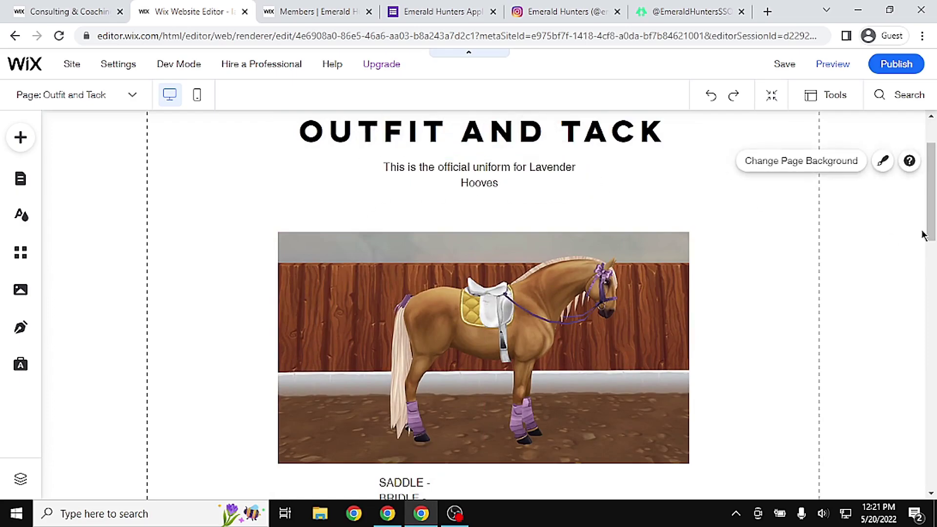
{"action": "scroll", "coordinate": [887, 239], "scroll_direction": "up", "scroll_amount": 2}
Save the site and preview it, viewing the FAQ's page
{"action": "left_click", "coordinate": [784, 64]}
{"action": "left_click", "coordinate": [651, 387]}
{"action": "left_click", "coordinate": [833, 66]}
{"action": "mouse_move", "coordinate": [931, 151]}
{"action": "left_mouse_down"}
{"action": "mouse_move", "coordinate": [928, 299]}
{"action": "mouse_move", "coordinate": [929, 142]}
{"action": "left_mouse_up"}
{"action": "mouse_move", "coordinate": [317, 153]}
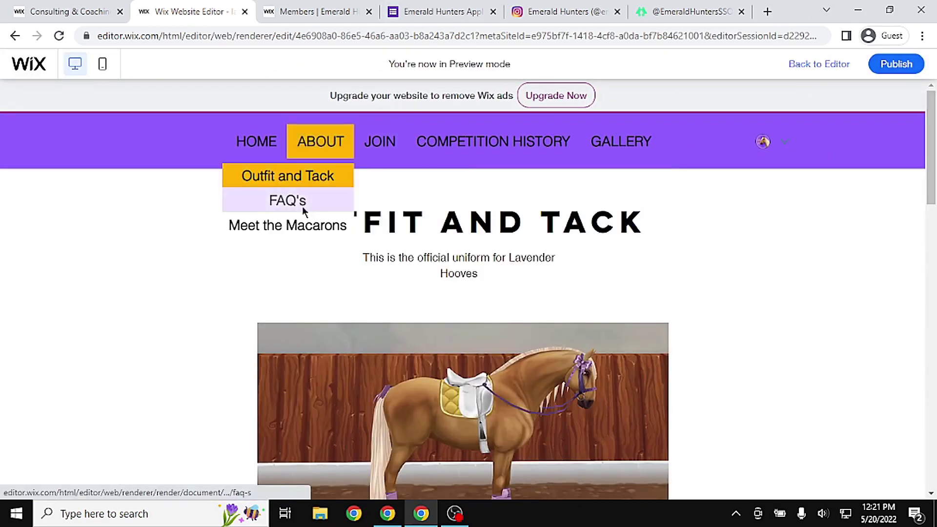
{"action": "left_click", "coordinate": [298, 204]}
Return to the editor and open the ABOUT page from the pages list
{"action": "left_click", "coordinate": [825, 63]}
{"action": "scroll", "coordinate": [313, 227], "scroll_direction": "down", "scroll_amount": 1}
{"action": "scroll", "coordinate": [313, 227], "scroll_direction": "up", "scroll_amount": 1}
{"action": "left_click", "coordinate": [23, 179]}
{"action": "left_click", "coordinate": [491, 277]}
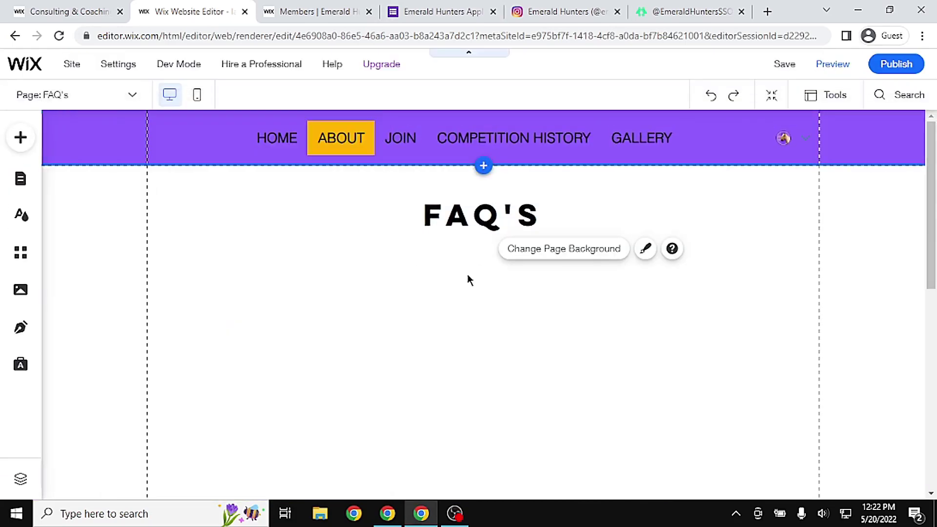
{"action": "left_click", "coordinate": [21, 179]}
{"action": "left_click", "coordinate": [253, 237]}
Switch to the FAQ's page and add a new paragraph text box, clearing its placeholder
{"action": "left_click", "coordinate": [645, 272]}
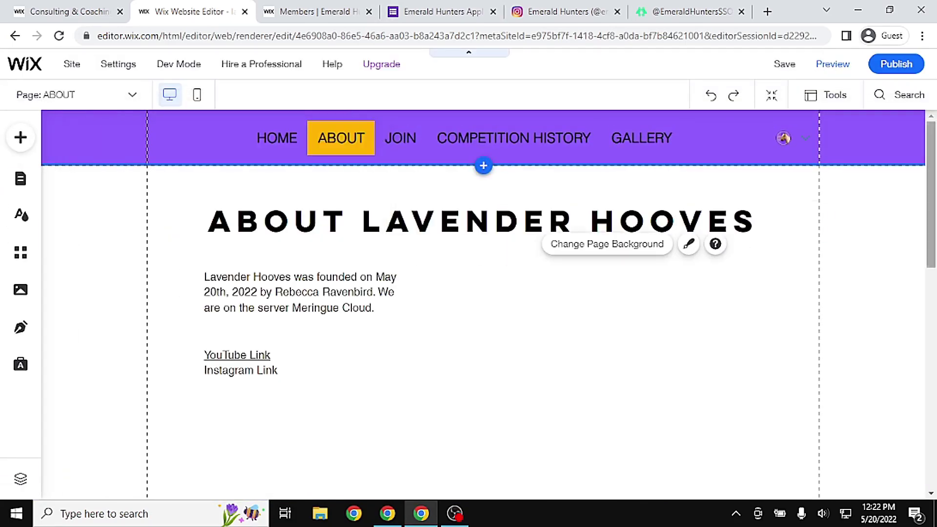
{"action": "left_click", "coordinate": [20, 179]}
{"action": "left_click", "coordinate": [237, 305]}
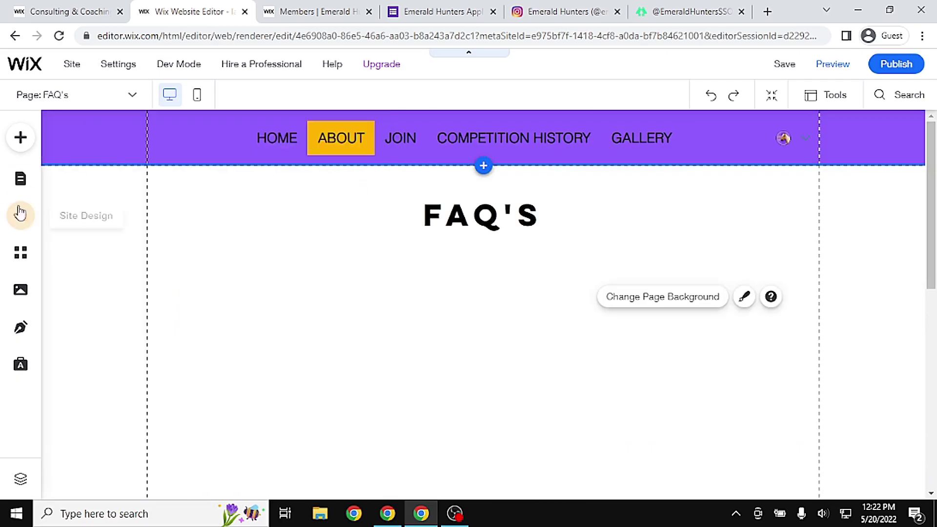
{"action": "left_click", "coordinate": [20, 137]}
{"action": "left_click", "coordinate": [363, 219]}
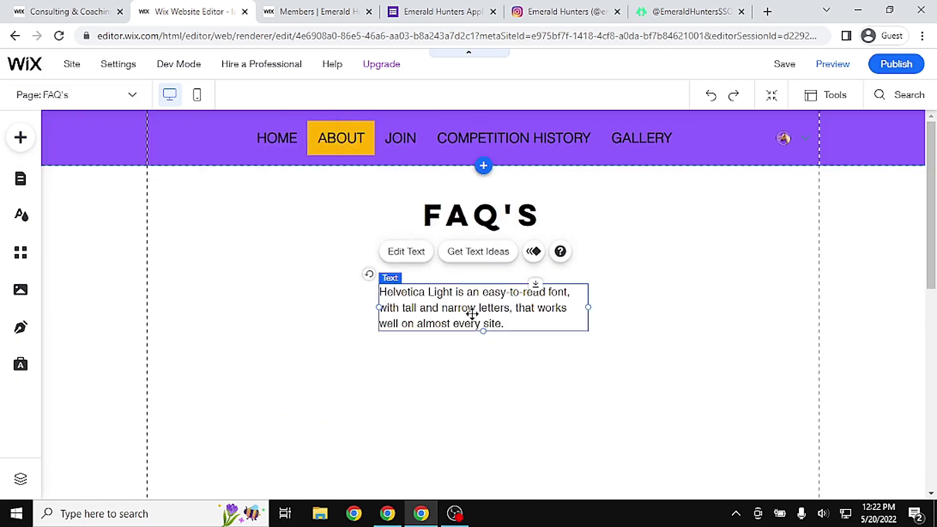
{"action": "double_click", "coordinate": [480, 306]}
{"action": "key", "text": "ctrl+a"}
Write three numbered FAQs (who owns LH, club horse, Discord) and widen the text box across the page
{"action": "type", "text": "1. Who owns LH?"}
{"action": "key", "text": "Return"}
{"action": "type", "text": "Rebeec"}
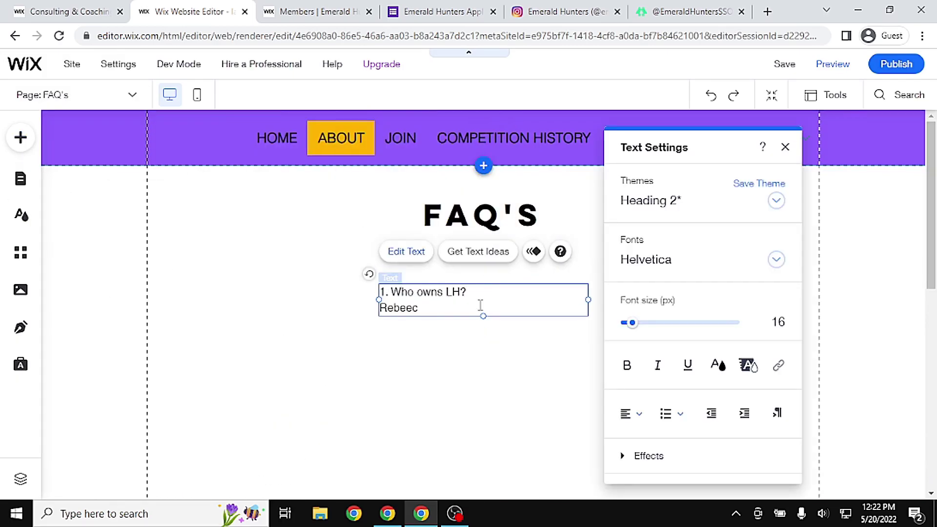
{"action": "type", "text": "a Ravenbird is the owner of Lavender Hooves"}
{"action": "key", "text": "Return"}
{"action": "key", "text": "Return"}
{"action": "type", "text": "2."}
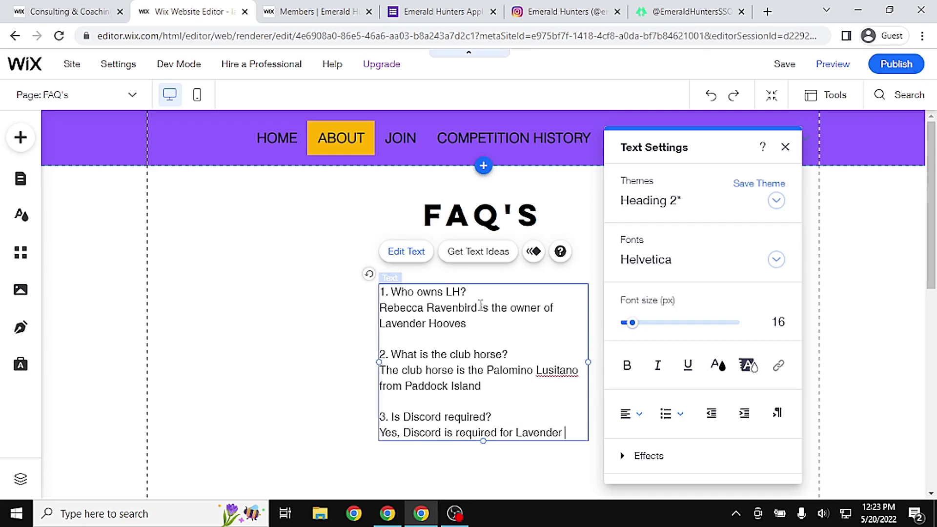
{"action": "type", "text": "Hooves. YOu are not required to speak i"}
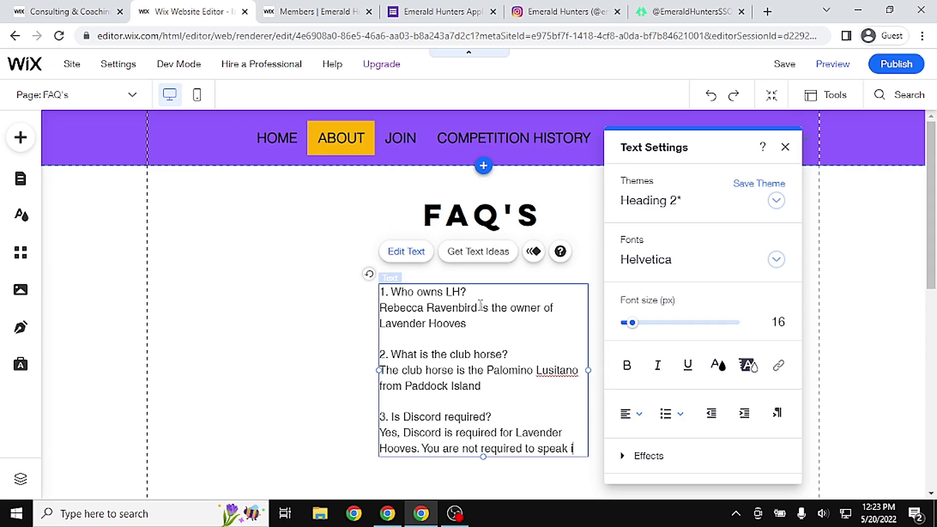
{"action": "type", "text": "n calls."}
{"action": "left_click", "coordinate": [326, 439]}
{"action": "left_click_drag", "start_coordinate": [475, 343], "coordinate": [283, 316]}
{"action": "left_click_drag", "start_coordinate": [393, 447], "coordinate": [787, 379]}
{"action": "mouse_move", "coordinate": [587, 335]}
{"action": "left_mouse_down"}
{"action": "mouse_move", "coordinate": [594, 337]}
{"action": "mouse_move", "coordinate": [585, 340]}
{"action": "left_mouse_up"}
{"action": "left_click", "coordinate": [640, 461]}
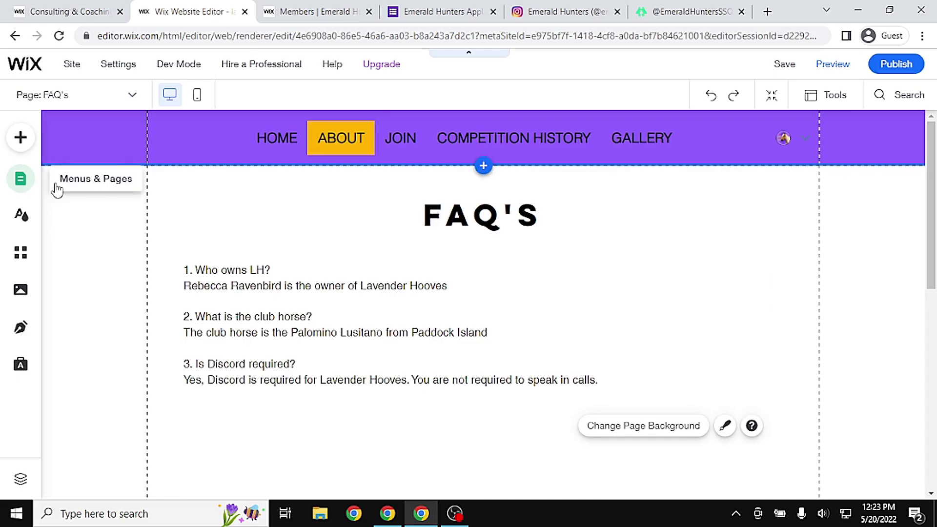
Switch to the Meet the Macarons page in the editor
{"action": "left_click", "coordinate": [20, 178]}
{"action": "left_click", "coordinate": [274, 334]}
{"action": "left_click", "coordinate": [495, 274]}
{"action": "scroll", "coordinate": [496, 274], "scroll_direction": "down", "scroll_amount": 1}
{"action": "scroll", "coordinate": [483, 292], "scroll_direction": "down", "scroll_amount": 5}
{"action": "scroll", "coordinate": [483, 293], "scroll_direction": "up", "scroll_amount": 5}
Add the uploaded character screenshot and crop it to a tight square 1:1 in Photo Studio
{"action": "left_click", "coordinate": [20, 137]}
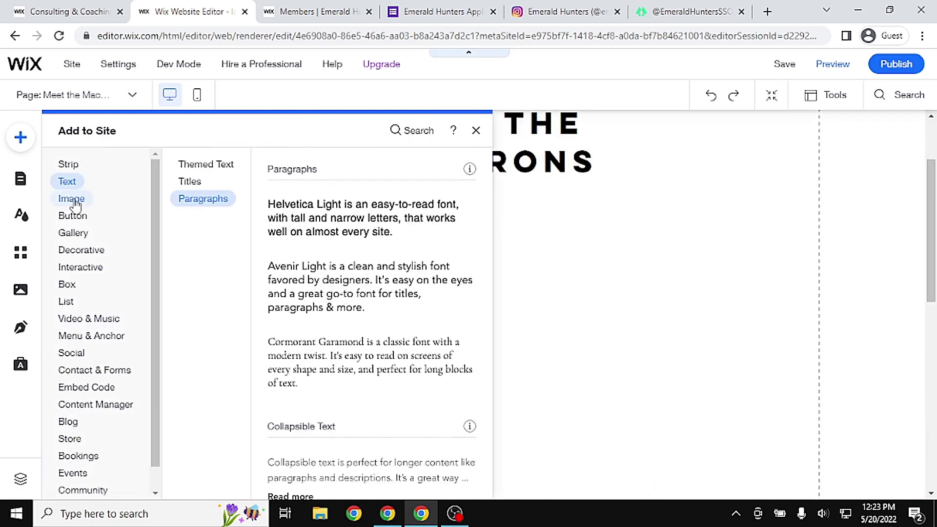
{"action": "left_click", "coordinate": [72, 199]}
{"action": "left_click", "coordinate": [409, 218]}
{"action": "left_click", "coordinate": [253, 258]}
{"action": "left_click", "coordinate": [791, 330]}
{"action": "left_click", "coordinate": [242, 204]}
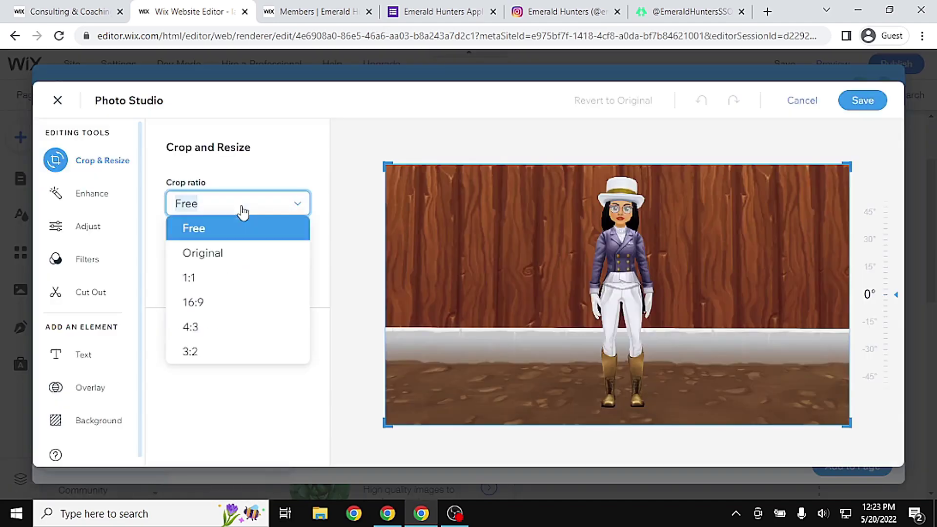
{"action": "left_click", "coordinate": [189, 278]}
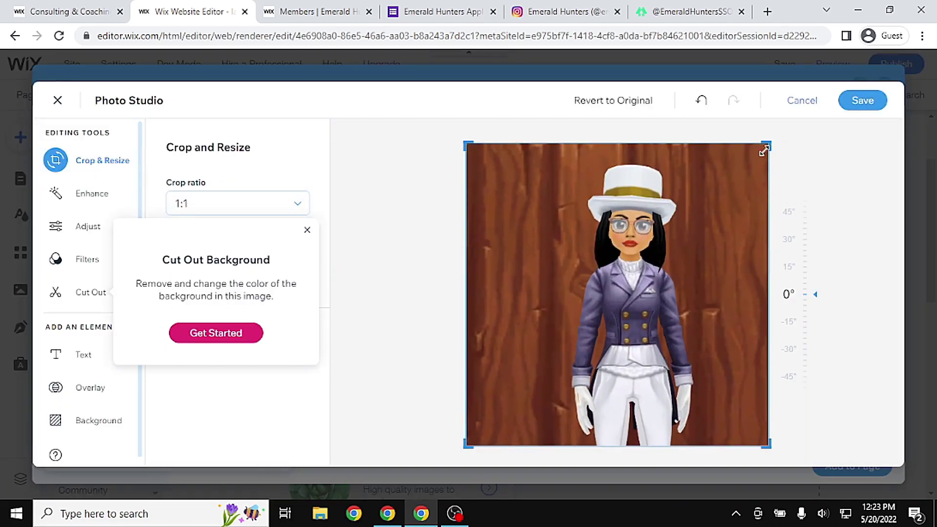
{"action": "left_click_drag", "start_coordinate": [768, 147], "coordinate": [708, 205]}
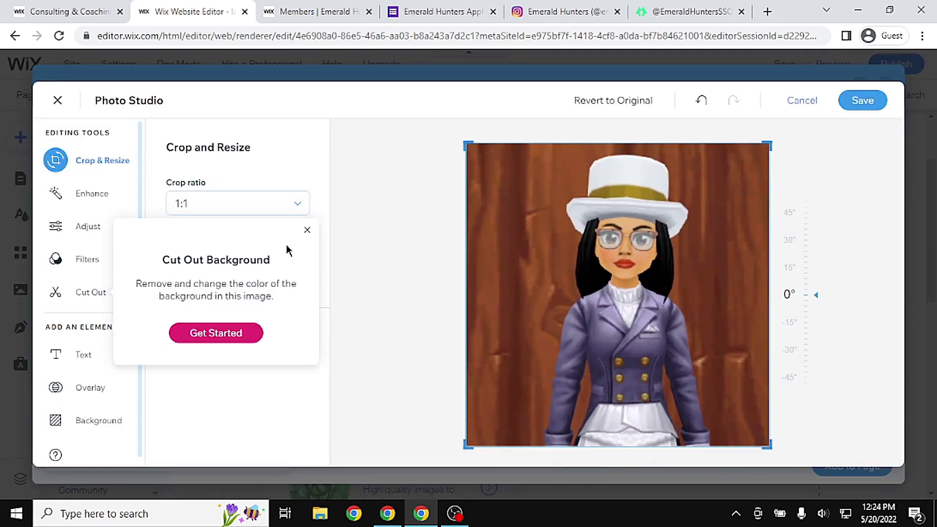
{"action": "left_click", "coordinate": [307, 230]}
{"action": "left_click", "coordinate": [56, 226]}
{"action": "scroll", "coordinate": [293, 391], "scroll_direction": "down", "scroll_amount": 5}
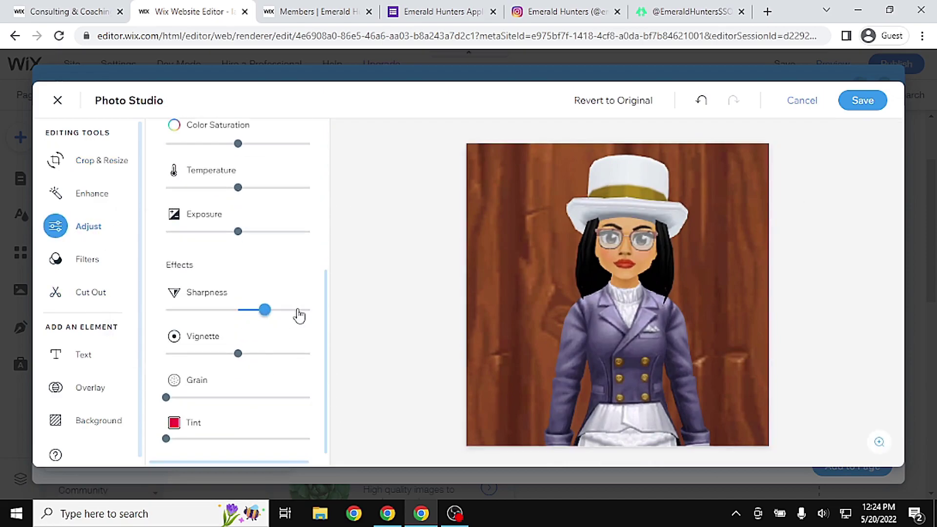
{"action": "left_click", "coordinate": [876, 101]}
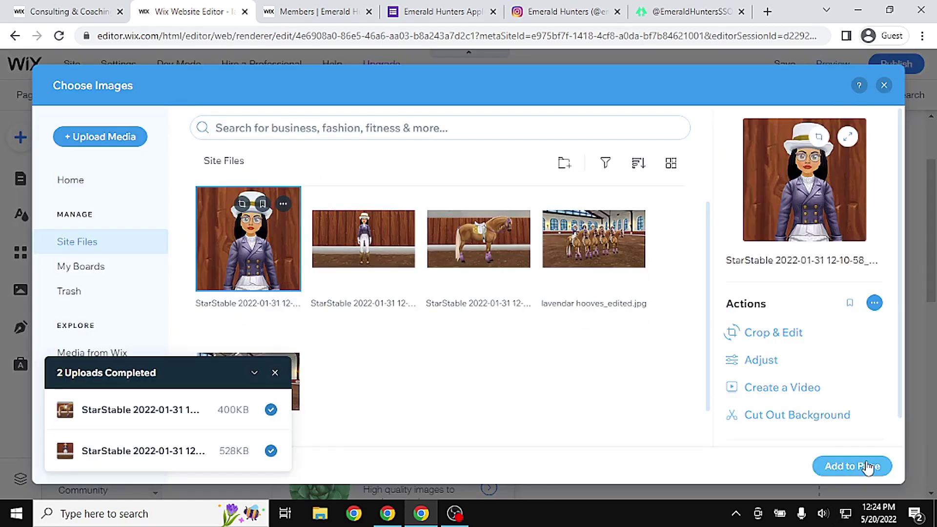
Place the picture on the page's left, sized about 263 by 263
{"action": "left_click", "coordinate": [853, 464]}
{"action": "left_click_drag", "start_coordinate": [540, 322], "coordinate": [356, 309]}
{"action": "left_click_drag", "start_coordinate": [434, 447], "coordinate": [324, 328]}
{"action": "left_click_drag", "start_coordinate": [273, 263], "coordinate": [271, 274]}
Add a paragraph text box and type the Head Chef caption
{"action": "left_click", "coordinate": [20, 137]}
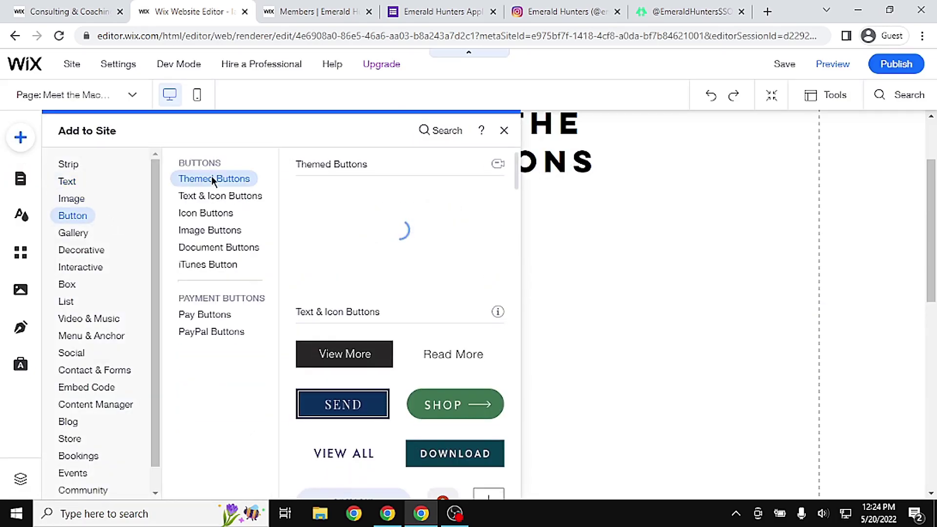
{"action": "mouse_move", "coordinate": [67, 181]}
{"action": "mouse_move", "coordinate": [199, 206]}
{"action": "left_click", "coordinate": [364, 217]}
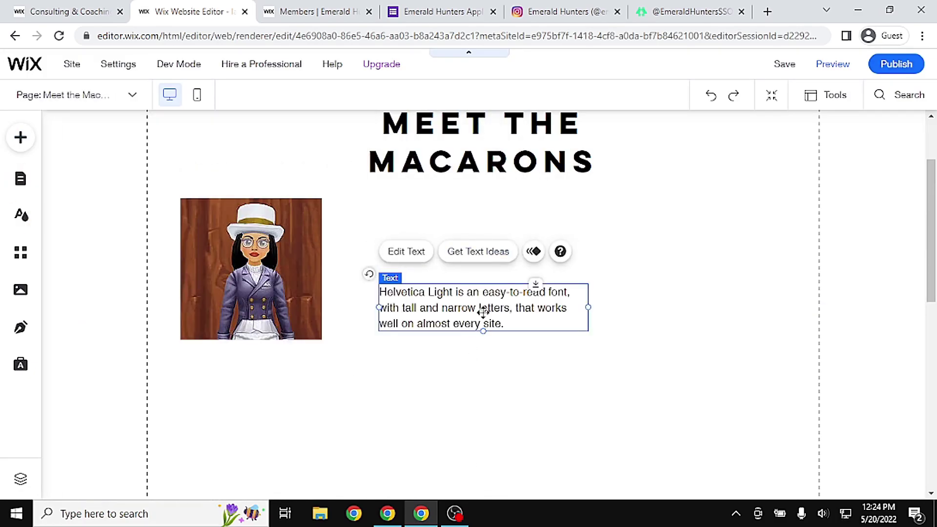
{"action": "left_click_drag", "start_coordinate": [488, 299], "coordinate": [310, 369]}
{"action": "double_click", "coordinate": [309, 369]}
{"action": "type", "text": "Rebecca Ravenbird"}
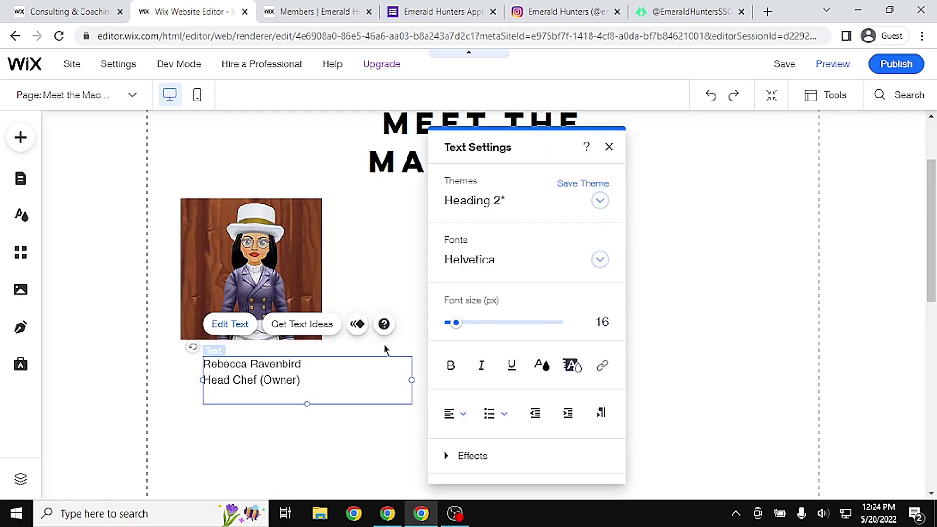
Centre all caption lines and fit the caption box under the picture
{"action": "left_click", "coordinate": [383, 345]}
{"action": "triple_click", "coordinate": [272, 365]}
{"action": "left_click", "coordinate": [460, 414]}
{"action": "left_click", "coordinate": [464, 436]}
{"action": "left_click_drag", "start_coordinate": [244, 396], "coordinate": [216, 363]}
{"action": "left_click", "coordinate": [460, 414]}
{"action": "left_click", "coordinate": [463, 433]}
{"action": "left_click", "coordinate": [460, 414]}
{"action": "left_click", "coordinate": [461, 414]}
{"action": "left_click", "coordinate": [715, 312]}
{"action": "scroll", "coordinate": [717, 309], "scroll_direction": "down", "scroll_amount": 1}
{"action": "left_click_drag", "start_coordinate": [332, 378], "coordinate": [278, 341]}
{"action": "left_click_drag", "start_coordinate": [356, 343], "coordinate": [291, 341]}
{"action": "left_click_drag", "start_coordinate": [257, 345], "coordinate": [290, 350]}
Duplicate the picture and caption, placing the copies side by side with the originals
{"action": "left_click", "coordinate": [288, 233]}
{"action": "key", "text": "ctrl+c"}
{"action": "key", "text": "ctrl+v"}
{"action": "left_click_drag", "start_coordinate": [267, 251], "coordinate": [414, 248]}
{"action": "left_click", "coordinate": [249, 360]}
{"action": "key", "text": "ctrl+c"}
{"action": "key", "text": "ctrl+v"}
{"action": "left_click_drag", "start_coordinate": [249, 360], "coordinate": [412, 328]}
Rewrite the copied caption for the Sous Chef and save the site
{"action": "double_click", "coordinate": [416, 331]}
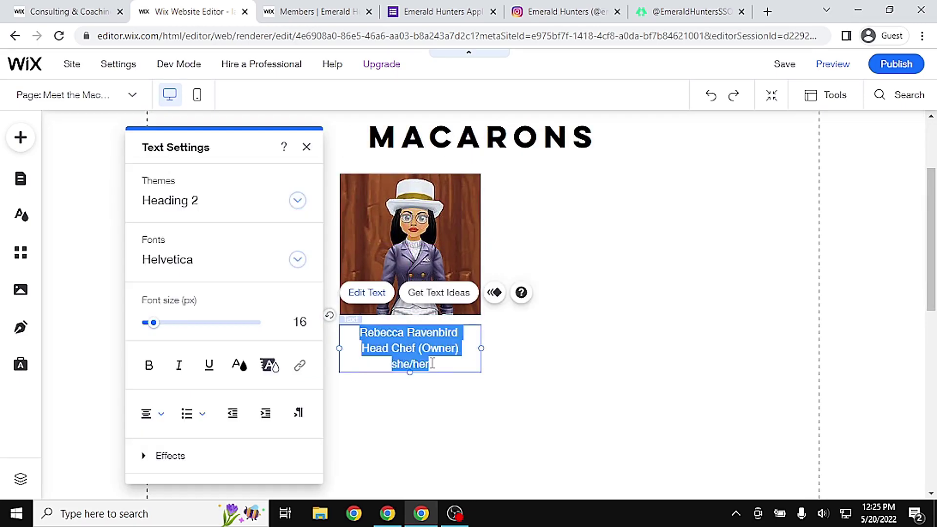
{"action": "type", "text": "Jol"}
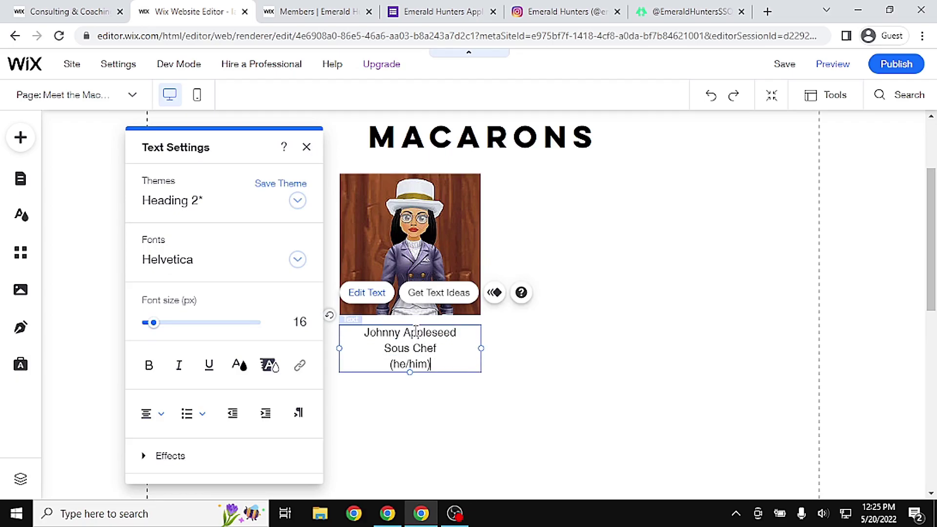
{"action": "left_click", "coordinate": [639, 348]}
{"action": "left_click_drag", "start_coordinate": [930, 265], "coordinate": [931, 271]}
{"action": "left_click", "coordinate": [784, 65]}
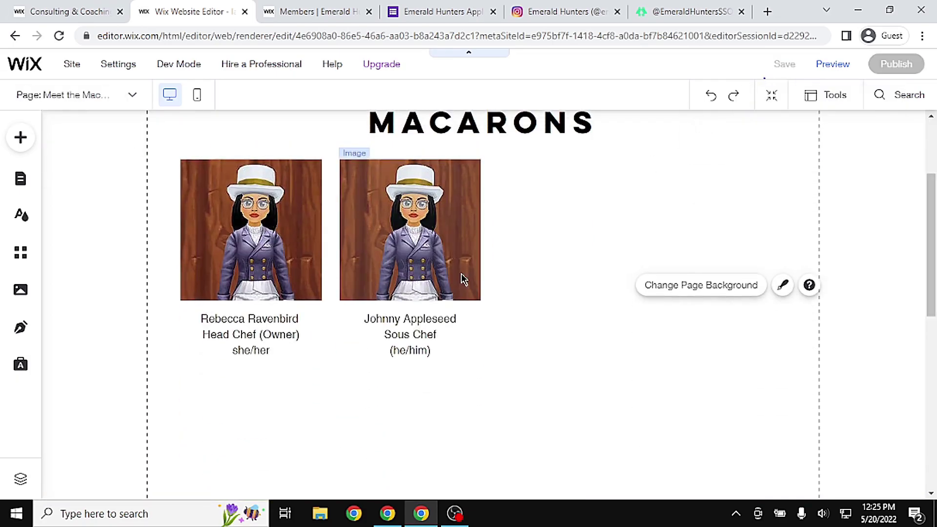
{"action": "left_click", "coordinate": [669, 385]}
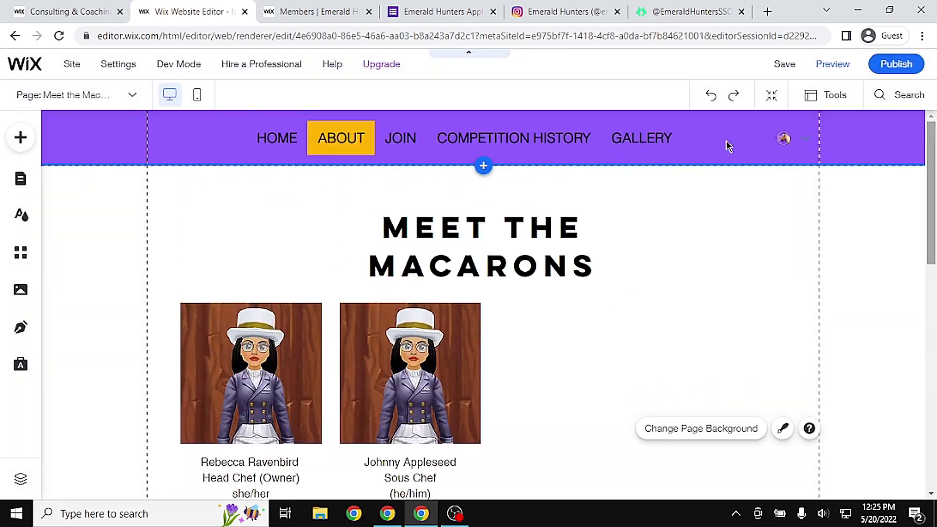
Preview the site, scroll through the whole HOME page, then open ABOUT LAVENDER HOOVES
{"action": "left_click", "coordinate": [828, 69]}
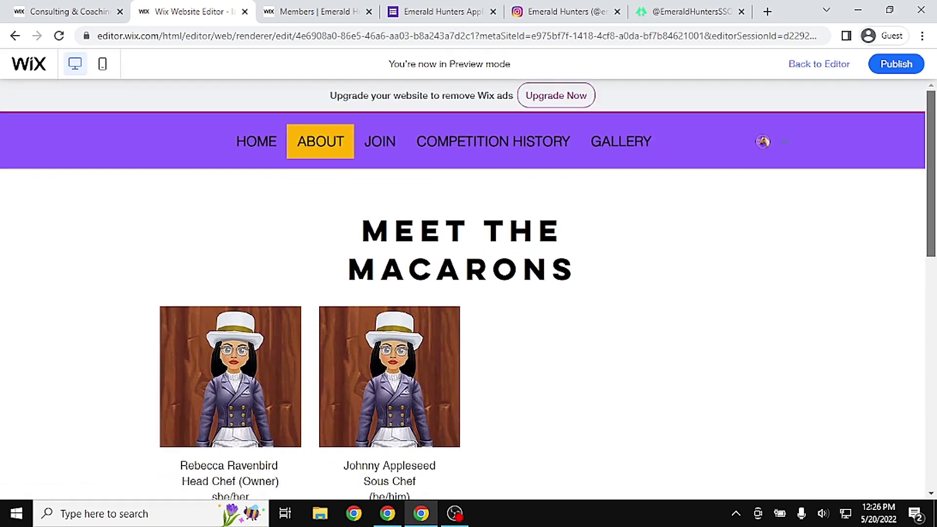
{"action": "scroll", "coordinate": [469, 332], "scroll_direction": "down", "scroll_amount": 10}
{"action": "scroll", "coordinate": [469, 332], "scroll_direction": "up", "scroll_amount": 10}
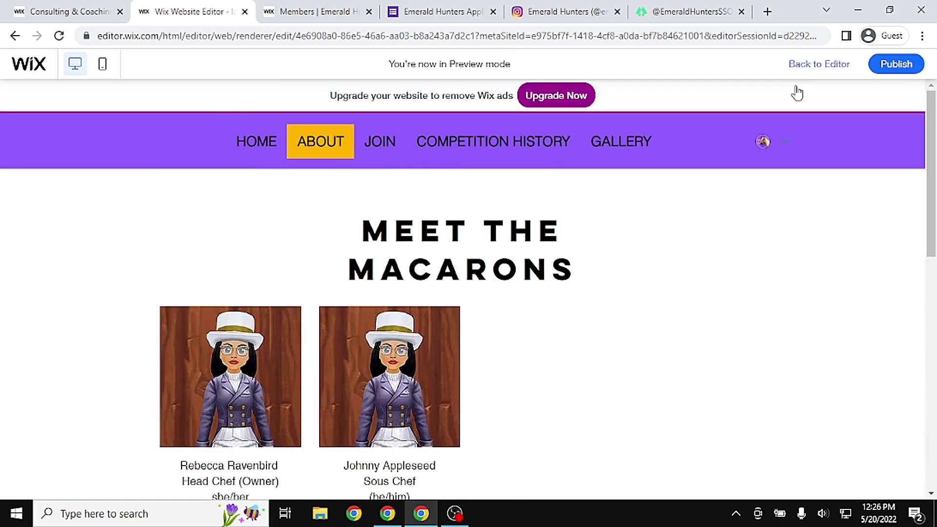
{"action": "left_click", "coordinate": [256, 147]}
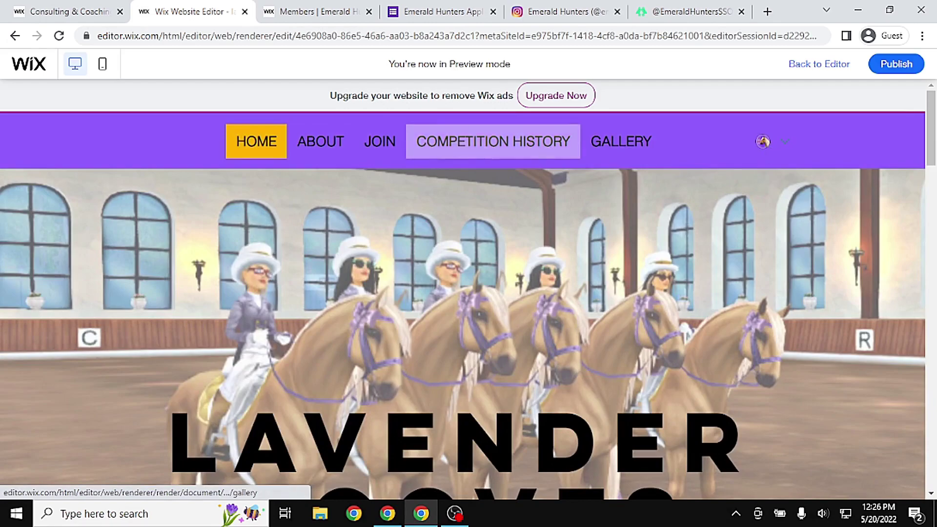
{"action": "left_click_drag", "start_coordinate": [931, 104], "coordinate": [931, 140]}
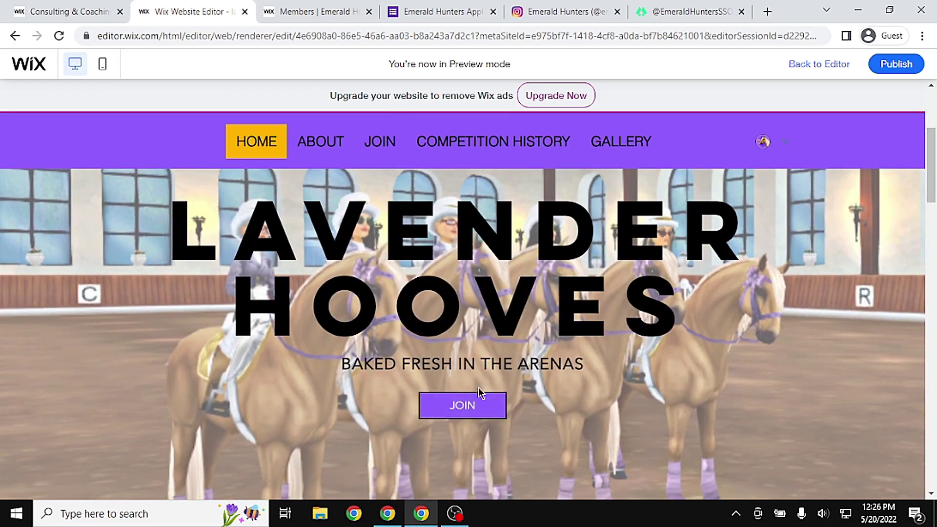
{"action": "left_click_drag", "start_coordinate": [935, 157], "coordinate": [932, 270]}
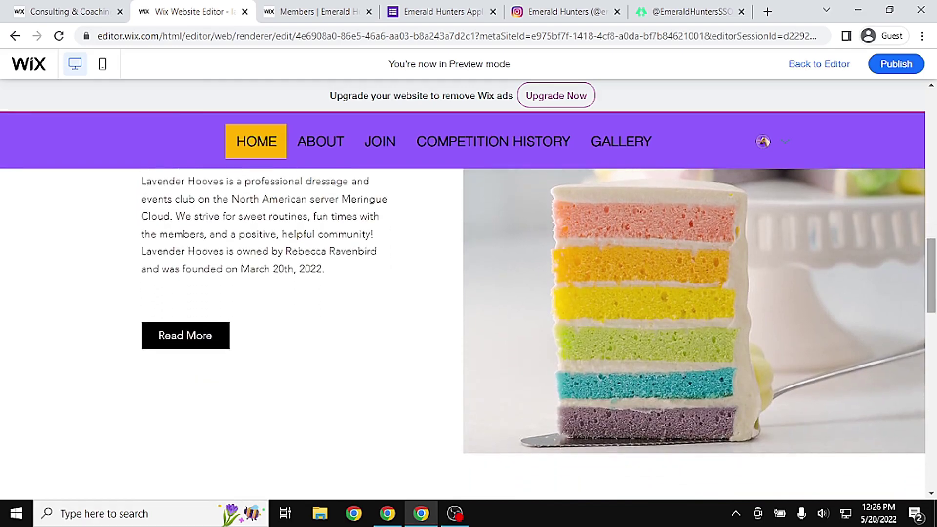
{"action": "scroll", "coordinate": [683, 313], "scroll_direction": "down", "scroll_amount": 3}
{"action": "scroll", "coordinate": [327, 314], "scroll_direction": "up", "scroll_amount": 3}
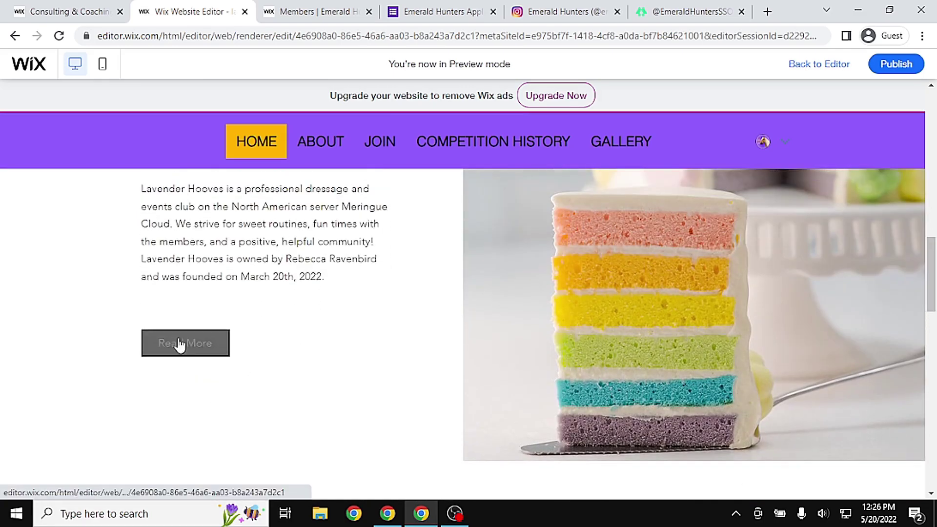
{"action": "left_click_drag", "start_coordinate": [934, 286], "coordinate": [935, 458]}
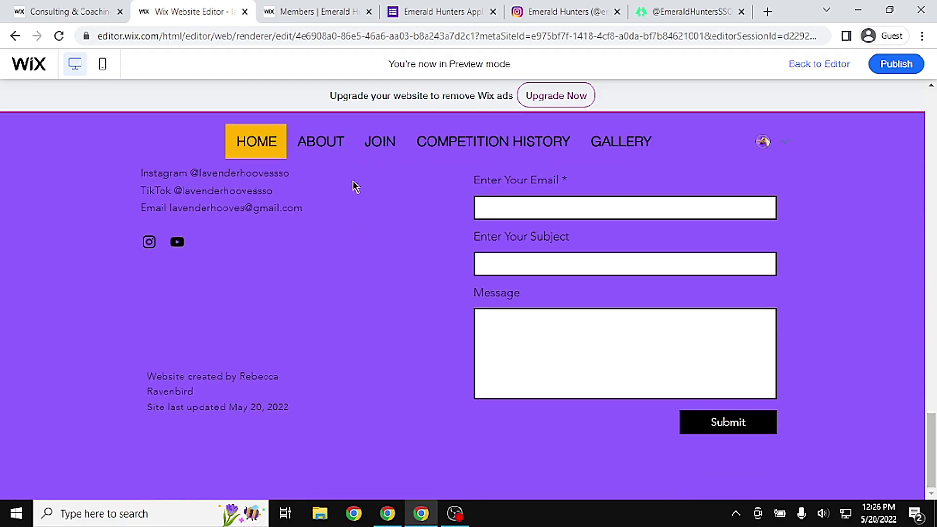
{"action": "left_click", "coordinate": [322, 144]}
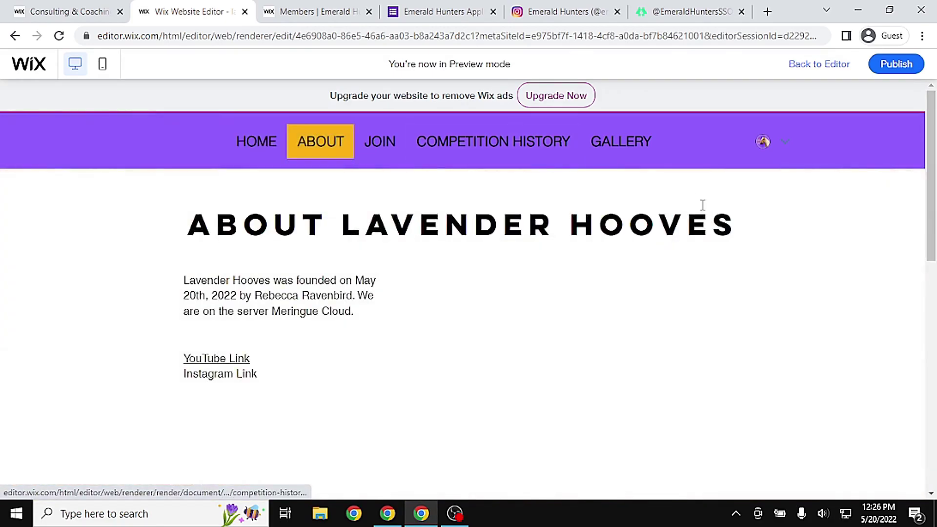
Open the Outfit and Tack page and look over its equipment list
{"action": "scroll", "coordinate": [290, 250], "scroll_direction": "down", "scroll_amount": 1}
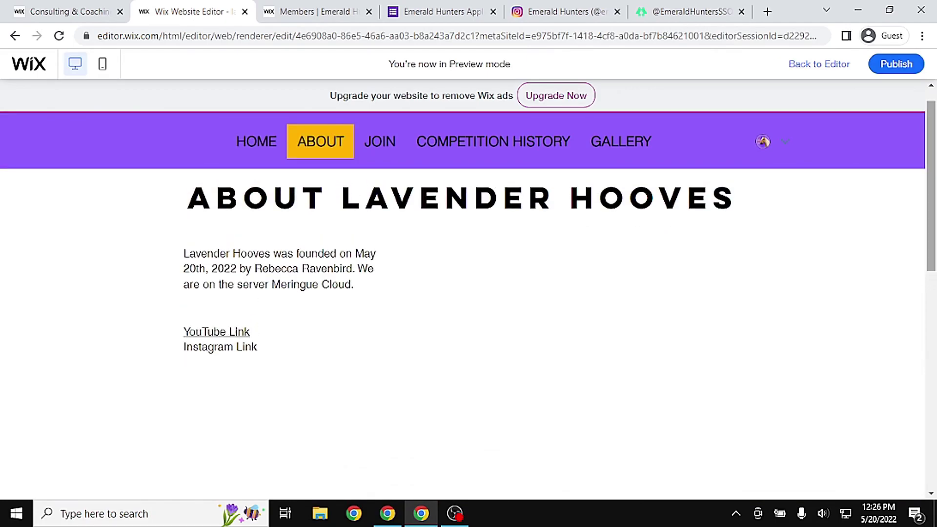
{"action": "scroll", "coordinate": [350, 282], "scroll_direction": "down", "scroll_amount": 5}
{"action": "scroll", "coordinate": [299, 164], "scroll_direction": "up", "scroll_amount": 5}
{"action": "mouse_move", "coordinate": [315, 146]}
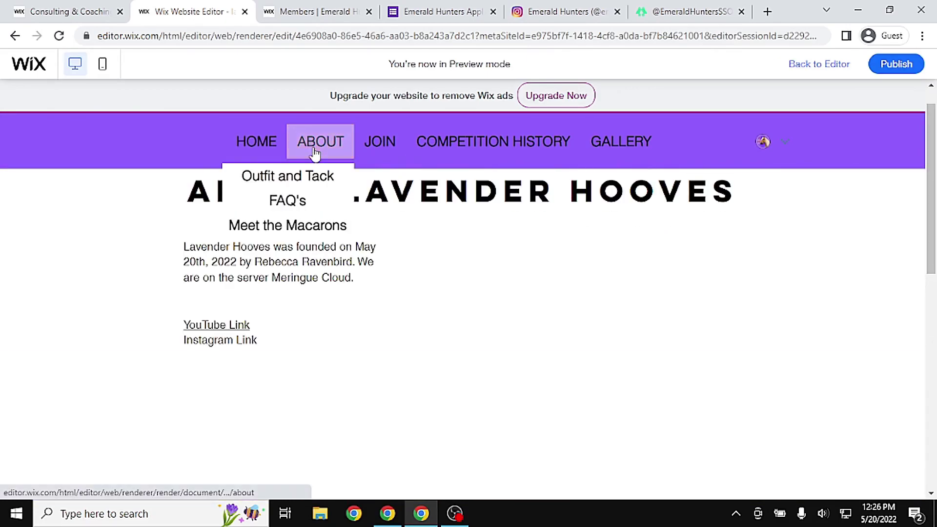
{"action": "left_click", "coordinate": [309, 177]}
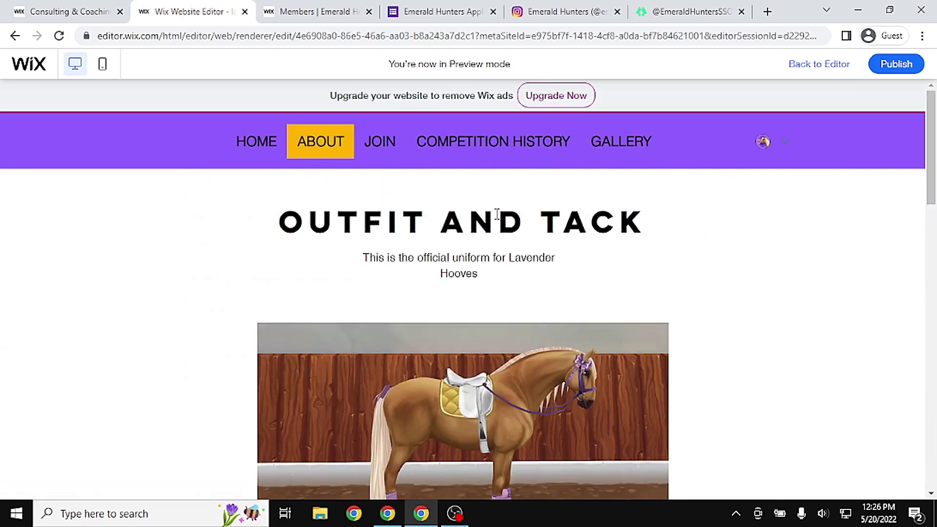
{"action": "scroll", "coordinate": [929, 271], "scroll_direction": "down", "scroll_amount": 7}
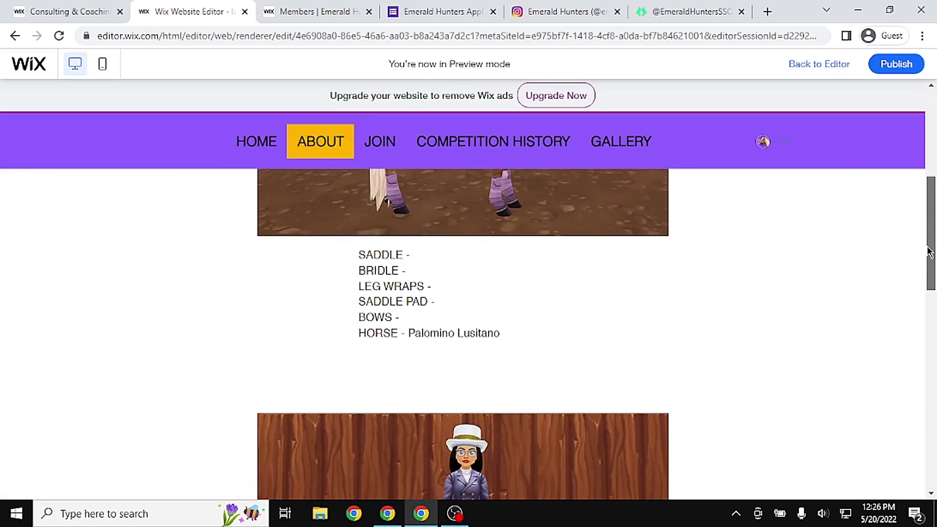
{"action": "scroll", "coordinate": [615, 305], "scroll_direction": "up", "scroll_amount": 3}
{"action": "left_click_drag", "start_coordinate": [359, 308], "coordinate": [543, 399]}
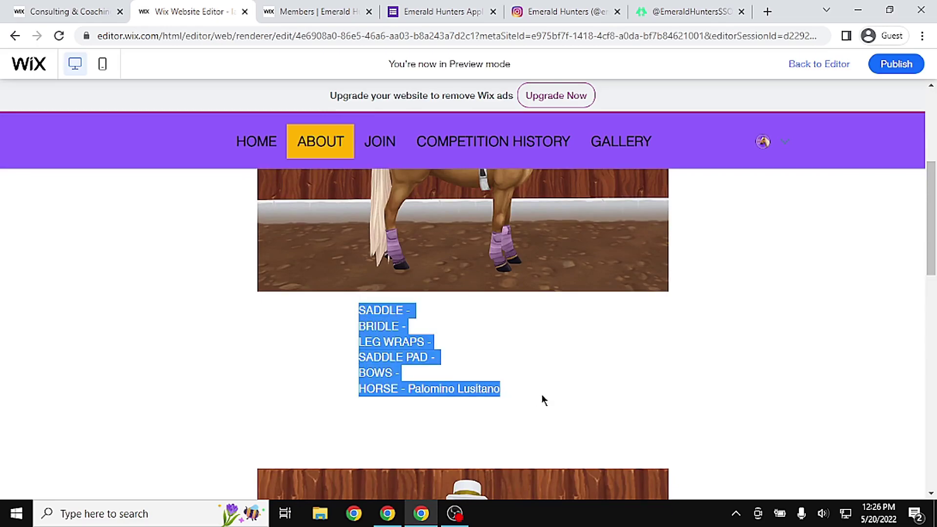
{"action": "left_click", "coordinate": [621, 350]}
{"action": "scroll", "coordinate": [635, 263], "scroll_direction": "up", "scroll_amount": 3}
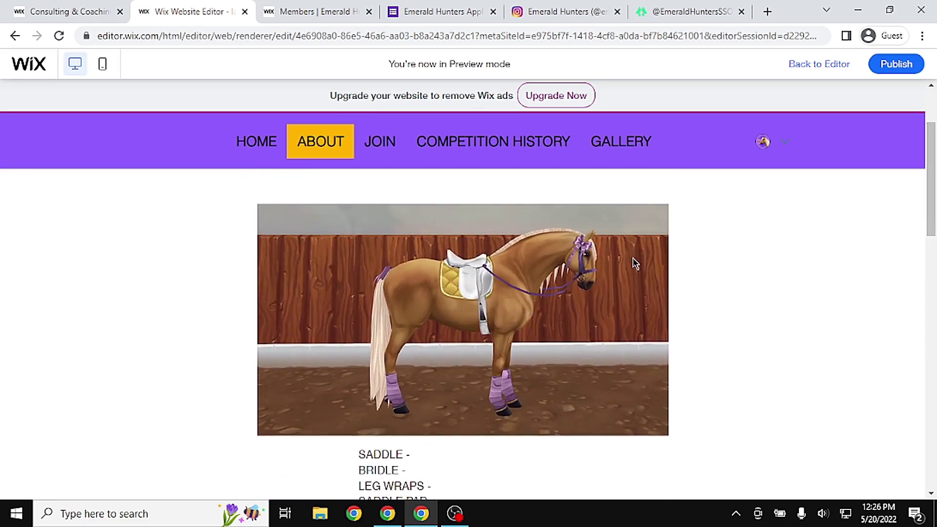
{"action": "left_click_drag", "start_coordinate": [921, 185], "coordinate": [873, 194]}
View the FAQ's page, then the Meet the Macarons page
{"action": "mouse_move", "coordinate": [312, 158]}
{"action": "left_click", "coordinate": [301, 200]}
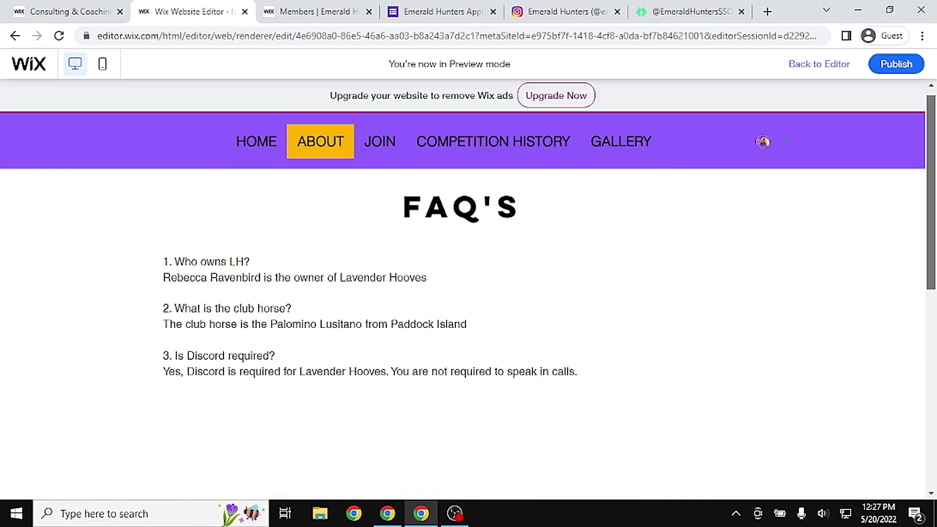
{"action": "mouse_move", "coordinate": [303, 142]}
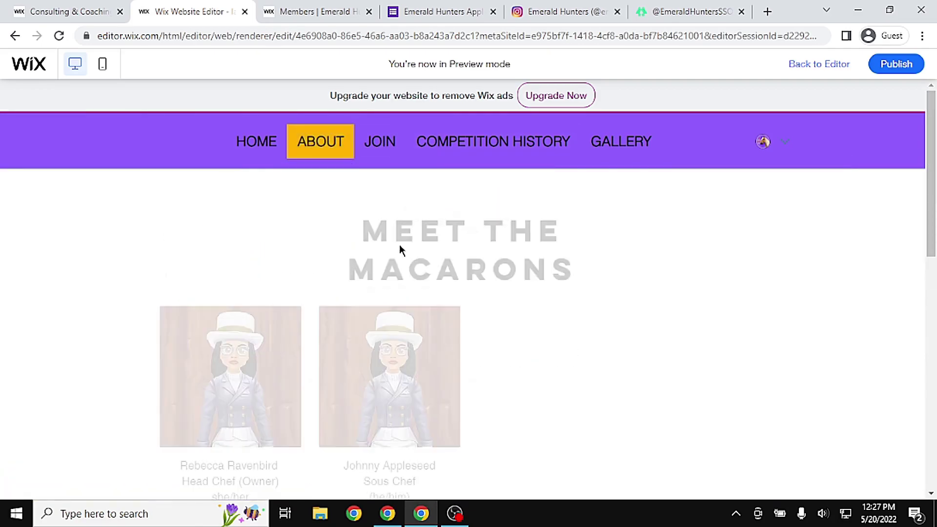
{"action": "left_click_drag", "start_coordinate": [340, 220], "coordinate": [605, 274]}
{"action": "left_click", "coordinate": [604, 273]}
{"action": "triple_click", "coordinate": [604, 274]}
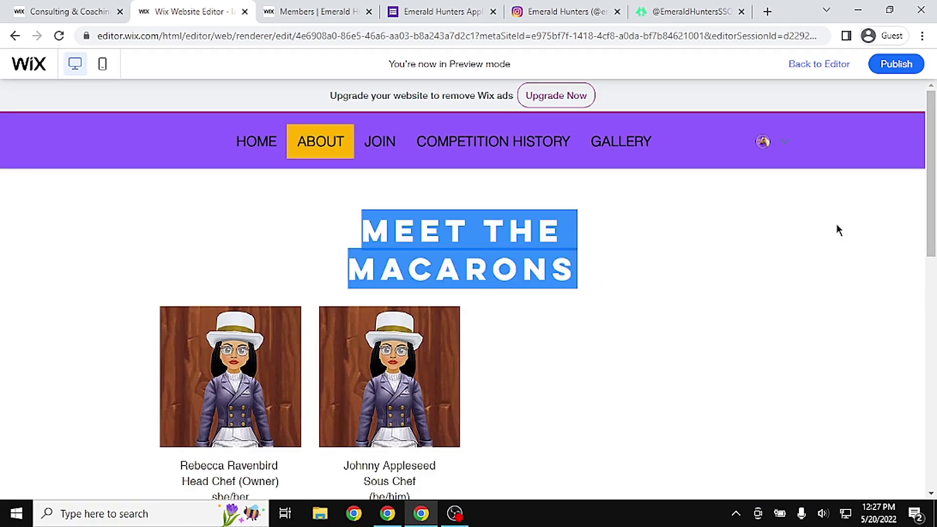
{"action": "scroll", "coordinate": [374, 222], "scroll_direction": "down", "scroll_amount": 2}
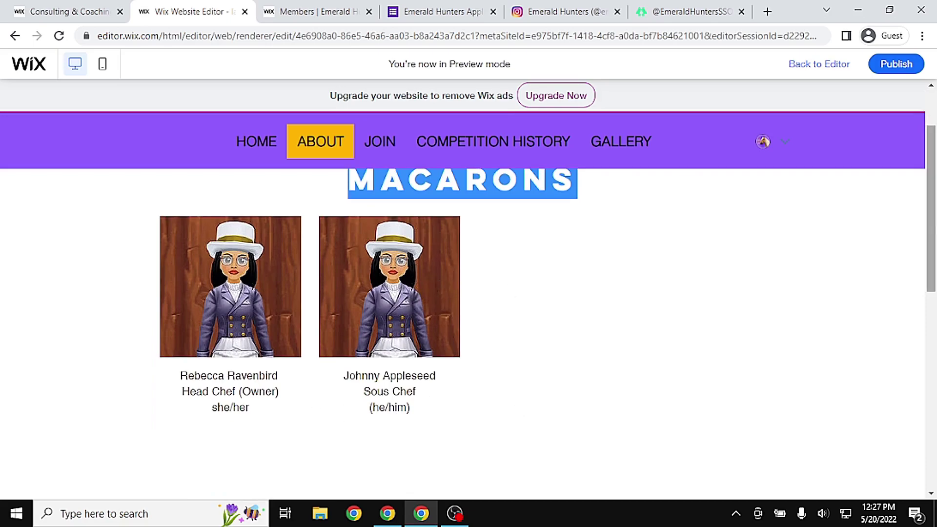
{"action": "scroll", "coordinate": [464, 303], "scroll_direction": "up", "scroll_amount": 1}
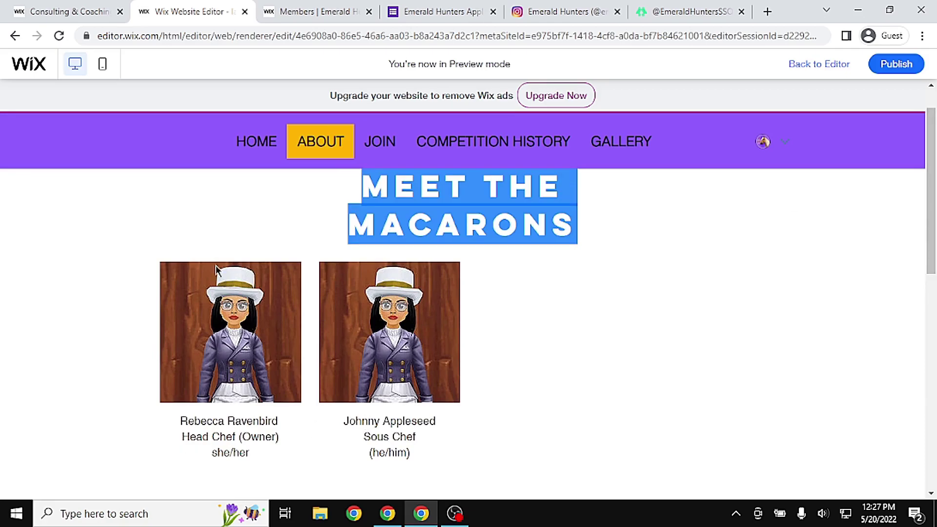
On the How to Join page, test the Click to Apply! link and close the form tab
{"action": "mouse_move", "coordinate": [318, 152]}
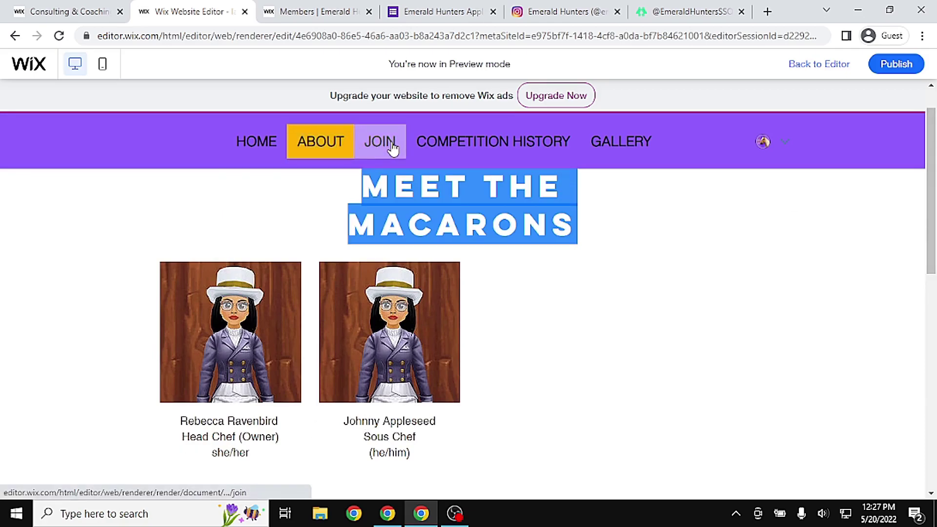
{"action": "left_click", "coordinate": [393, 146]}
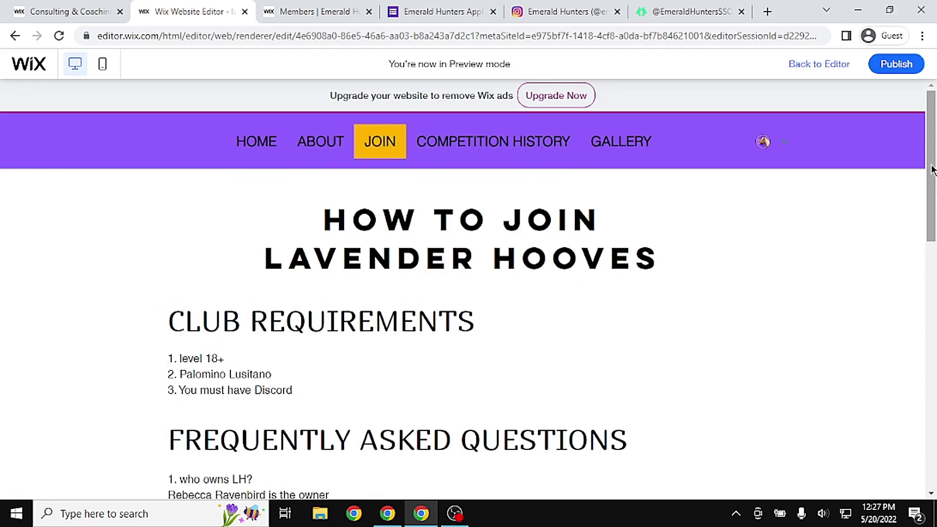
{"action": "left_click_drag", "start_coordinate": [932, 157], "coordinate": [931, 289]}
{"action": "left_click", "coordinate": [454, 322]}
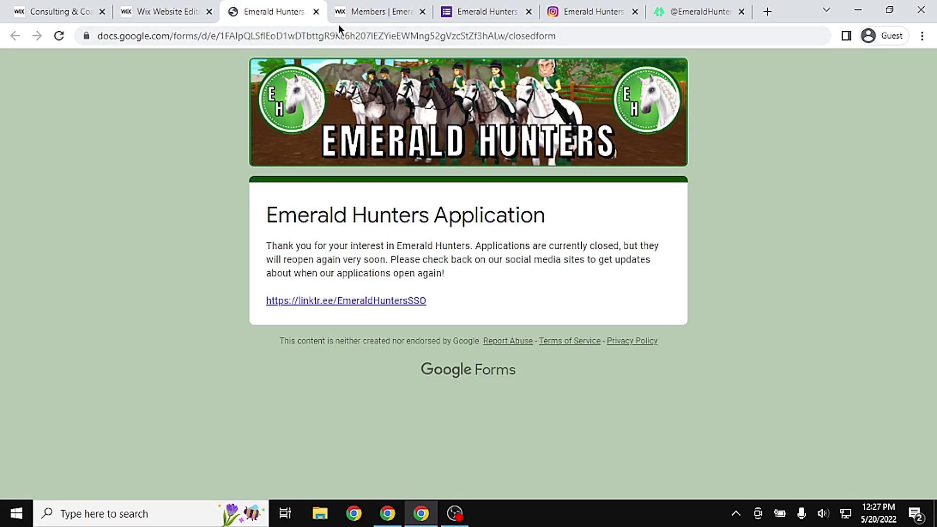
{"action": "left_click", "coordinate": [316, 11]}
{"action": "scroll", "coordinate": [503, 151], "scroll_direction": "up", "scroll_amount": 7}
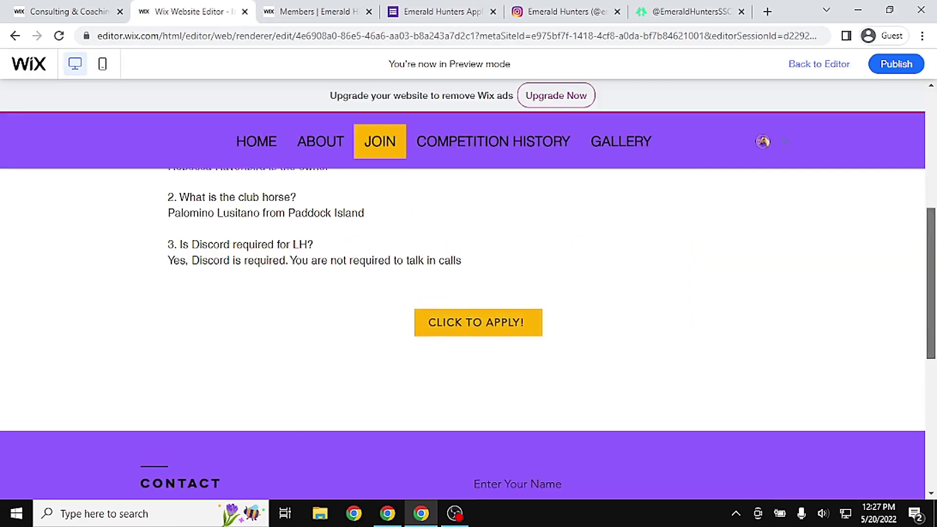
View the Competition History page, then scroll through the Gallery page
{"action": "left_click", "coordinate": [509, 156]}
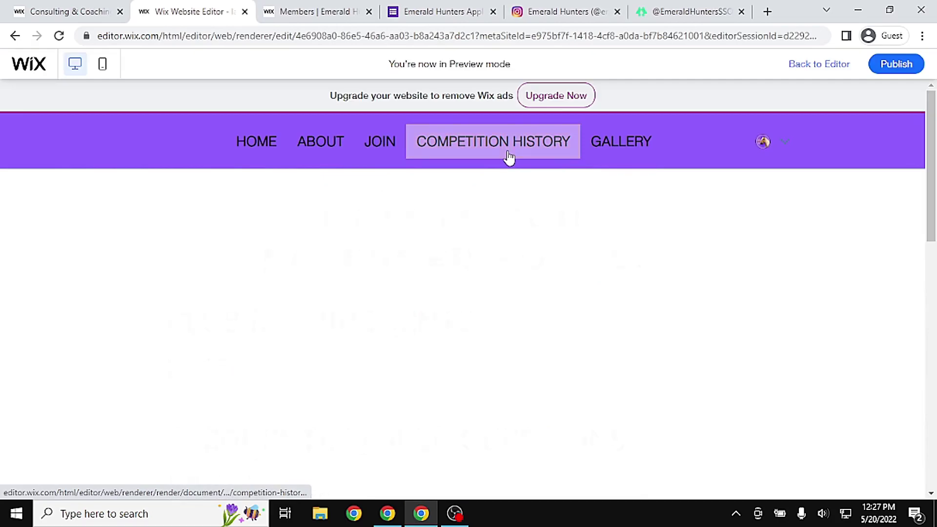
{"action": "left_click", "coordinate": [621, 146]}
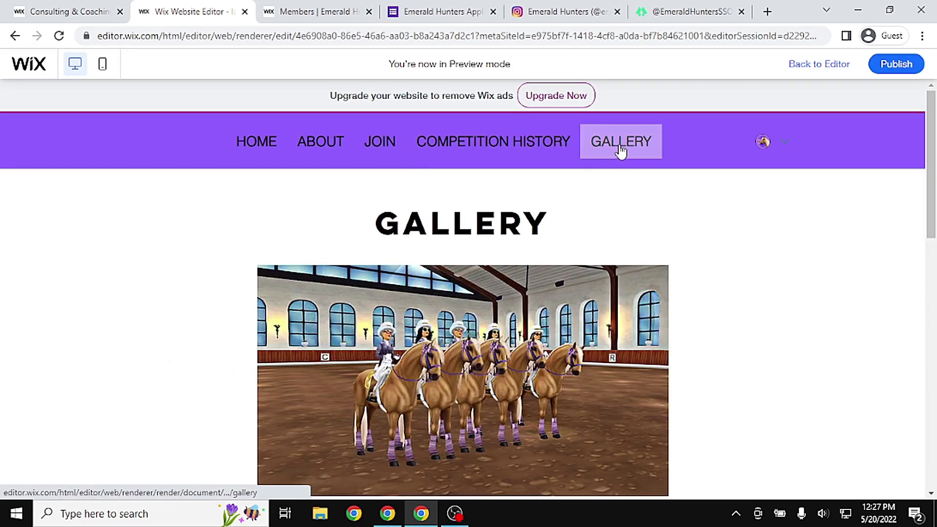
{"action": "scroll", "coordinate": [848, 112], "scroll_direction": "down", "scroll_amount": 1}
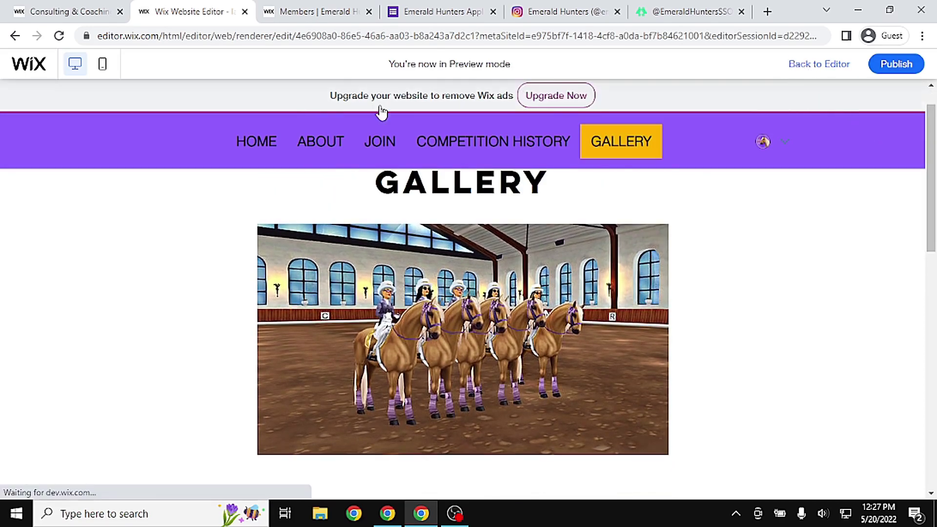
{"action": "scroll", "coordinate": [324, 119], "scroll_direction": "down", "scroll_amount": 1}
Back in the editor, nudge the GALLERY page's header menu slightly to the right
{"action": "left_click", "coordinate": [819, 64]}
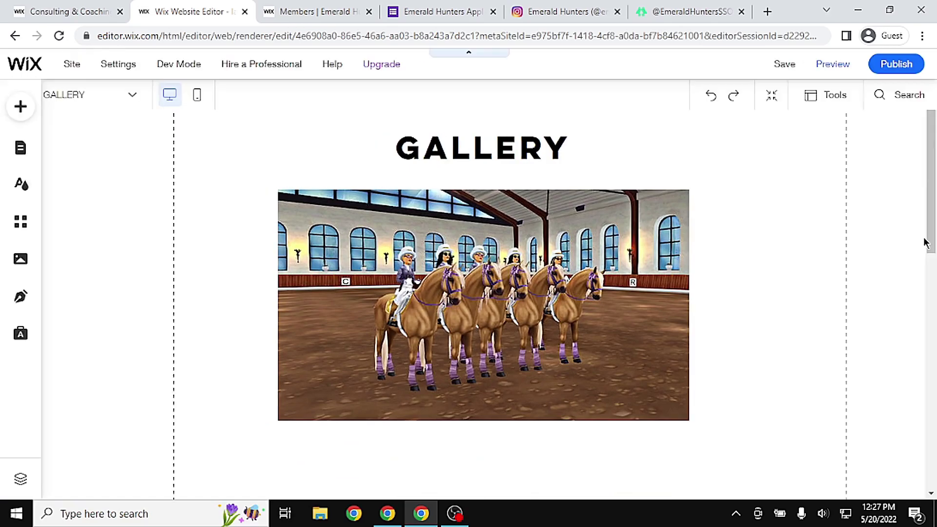
{"action": "left_click_drag", "start_coordinate": [931, 242], "coordinate": [930, 220]}
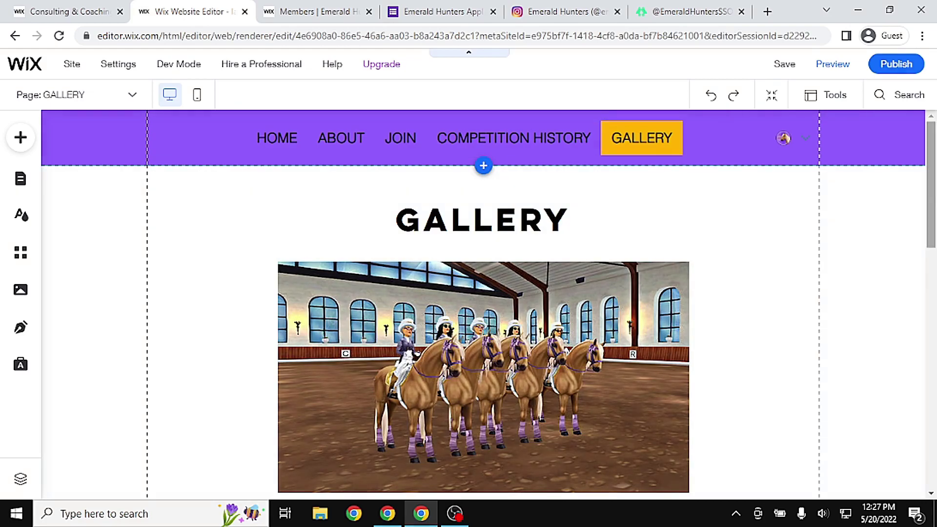
{"action": "scroll", "coordinate": [916, 213], "scroll_direction": "down", "scroll_amount": 3}
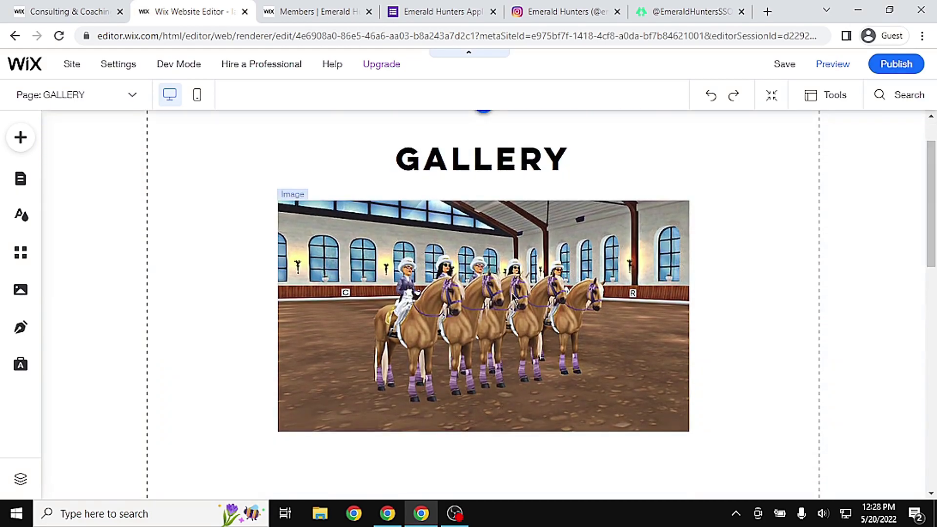
{"action": "left_click", "coordinate": [511, 293]}
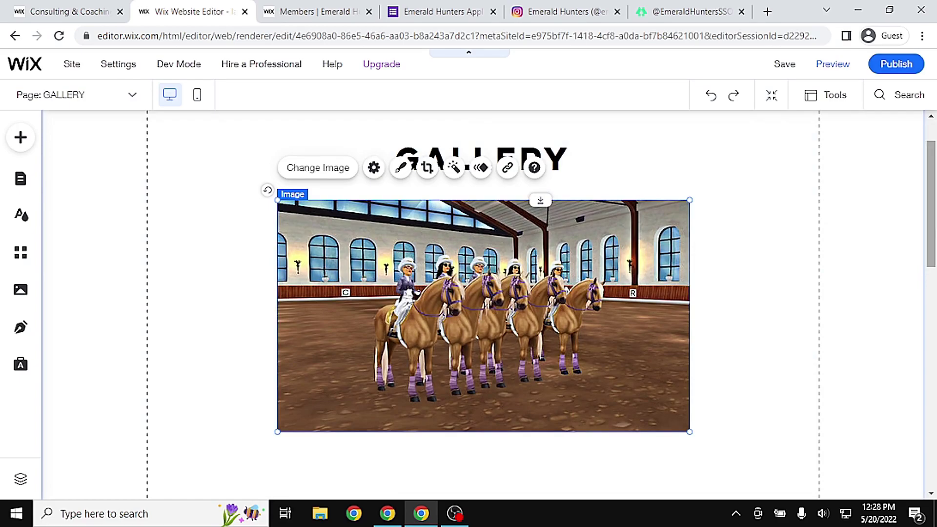
{"action": "scroll", "coordinate": [483, 293], "scroll_direction": "down", "scroll_amount": 5}
{"action": "scroll", "coordinate": [483, 293], "scroll_direction": "up", "scroll_amount": 4}
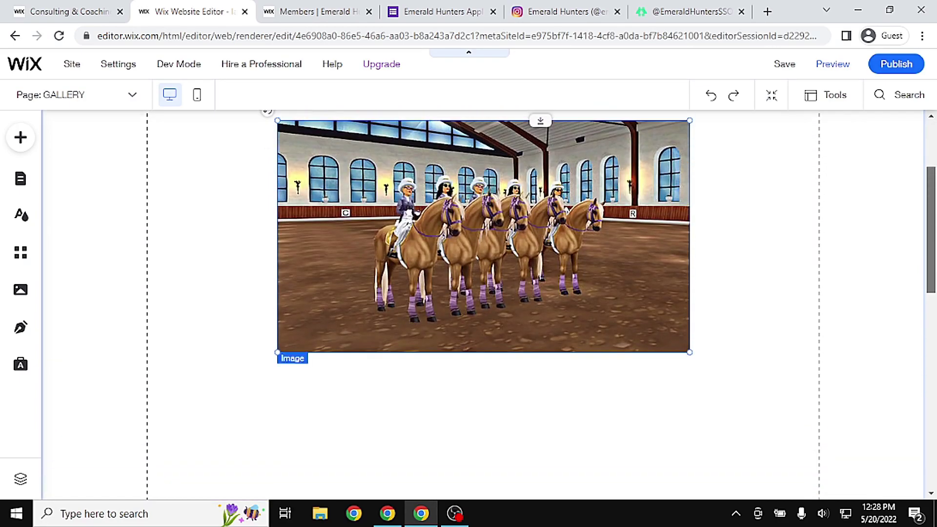
{"action": "scroll", "coordinate": [483, 293], "scroll_direction": "up", "scroll_amount": 3}
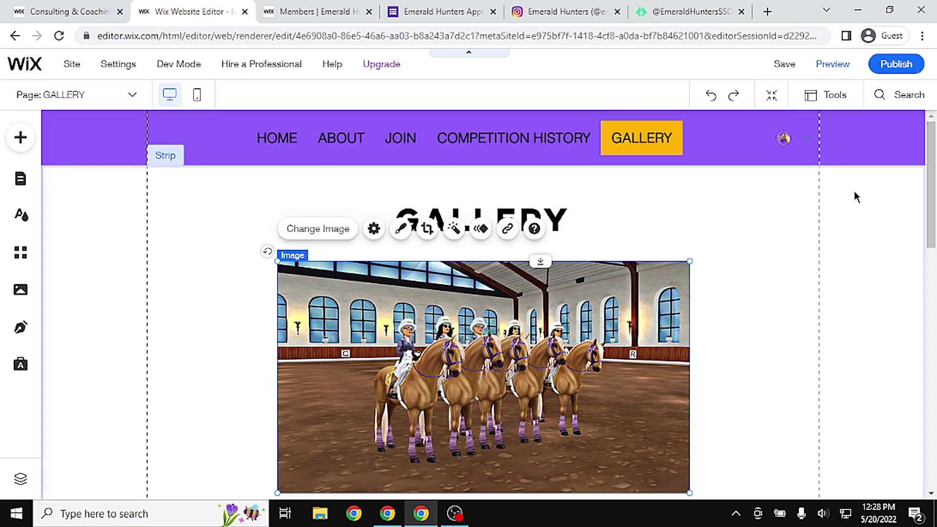
{"action": "left_click_drag", "start_coordinate": [468, 143], "coordinate": [497, 139]}
{"action": "left_click", "coordinate": [751, 242]}
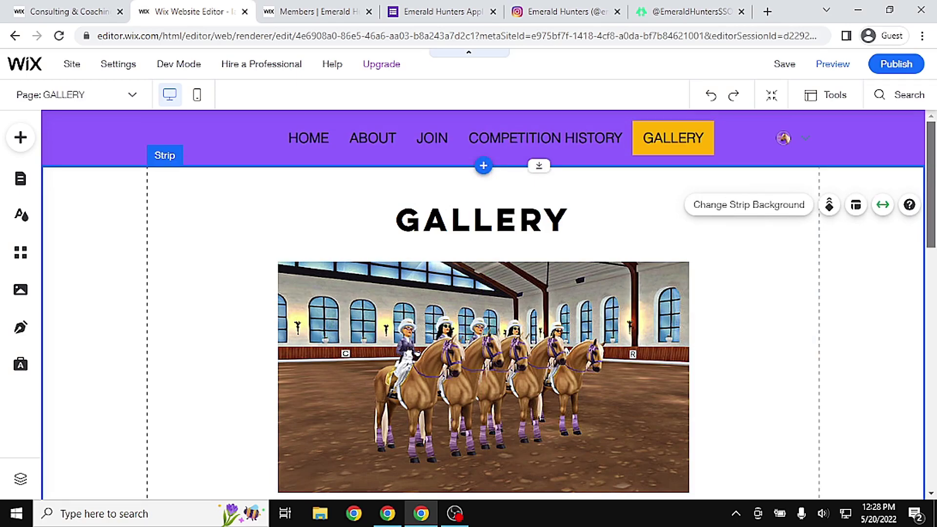
{"action": "scroll", "coordinate": [483, 302], "scroll_direction": "down", "scroll_amount": 1}
{"action": "scroll", "coordinate": [483, 303], "scroll_direction": "up", "scroll_amount": 1}
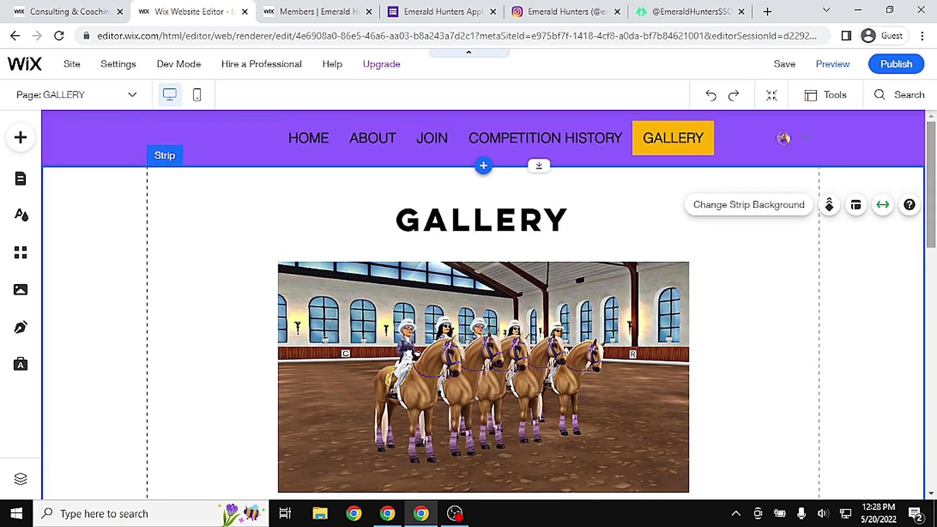
On the HOME page, set the hero JOIN button to link to a web address
{"action": "left_click", "coordinate": [18, 181]}
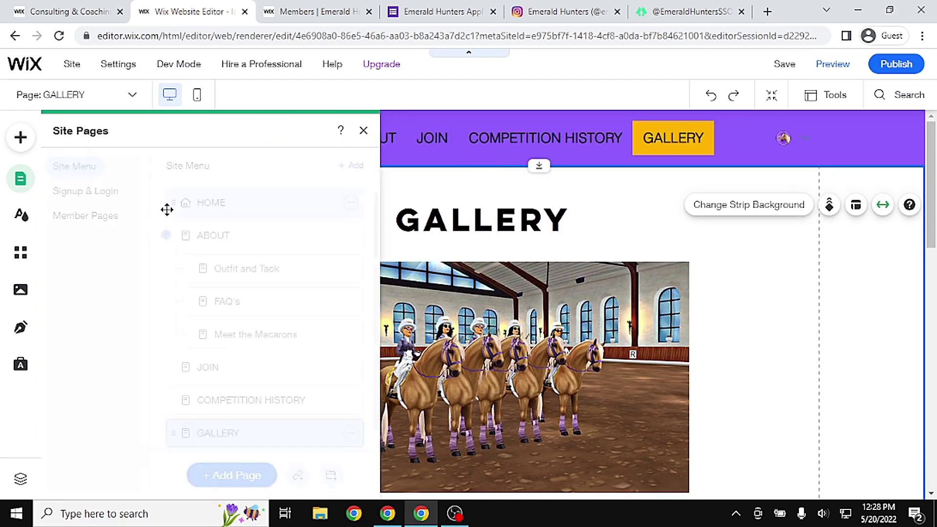
{"action": "left_click", "coordinate": [229, 198]}
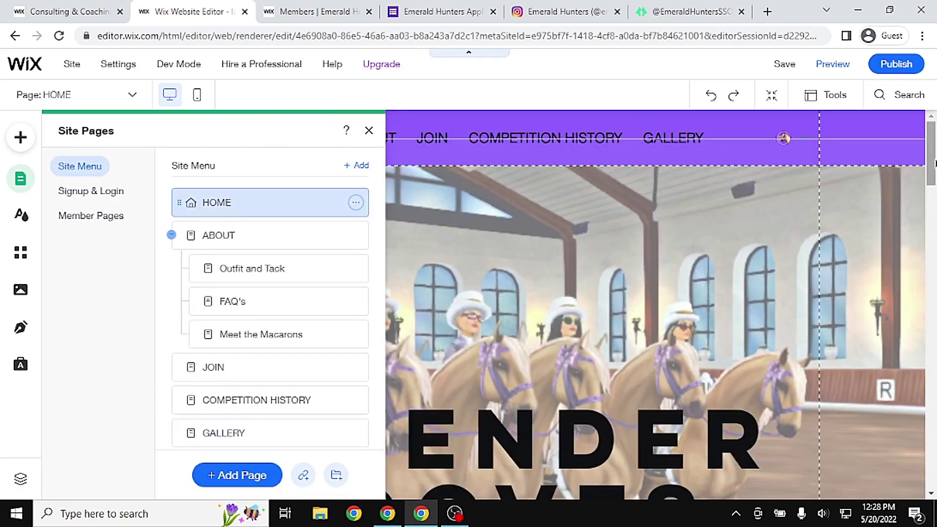
{"action": "left_click", "coordinate": [469, 216]}
{"action": "scroll", "coordinate": [469, 217], "scroll_direction": "down", "scroll_amount": 8}
{"action": "left_click", "coordinate": [469, 217]}
{"action": "left_click", "coordinate": [552, 168]}
{"action": "left_click", "coordinate": [473, 167]}
{"action": "left_click", "coordinate": [718, 330]}
{"action": "left_click", "coordinate": [343, 228]}
Copy the application form's web address and paste it as the JOIN button link
{"action": "key", "text": "super+v"}
{"action": "right_click", "coordinate": [573, 203]}
{"action": "left_click", "coordinate": [439, 12]}
{"action": "left_click", "coordinate": [203, 40]}
{"action": "right_click", "coordinate": [203, 40]}
{"action": "left_click", "coordinate": [229, 111]}
{"action": "left_click", "coordinate": [190, 11]}
{"action": "key", "text": "ctrl+v"}
{"action": "left_click", "coordinate": [619, 391]}
Shorten the HOME page height above the footer and save the site
{"action": "scroll", "coordinate": [622, 403], "scroll_direction": "down", "scroll_amount": 15}
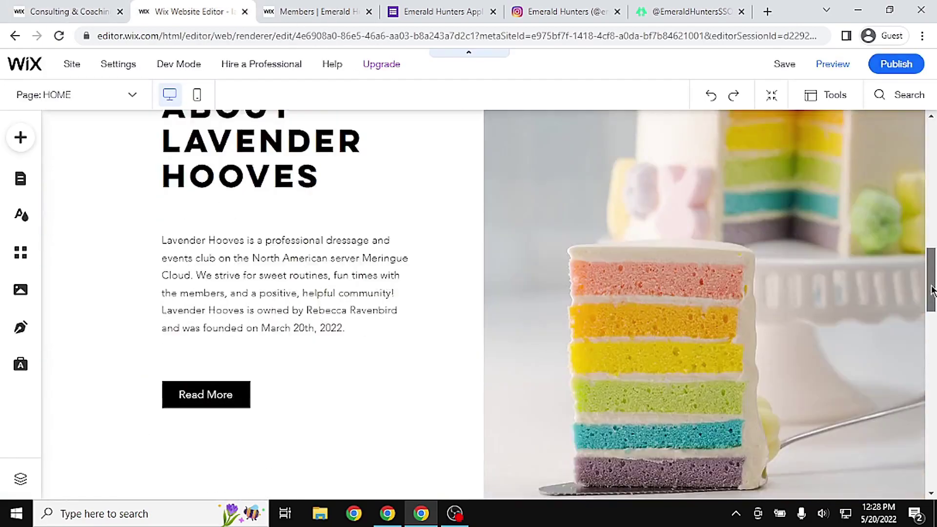
{"action": "scroll", "coordinate": [449, 330], "scroll_direction": "down", "scroll_amount": 5}
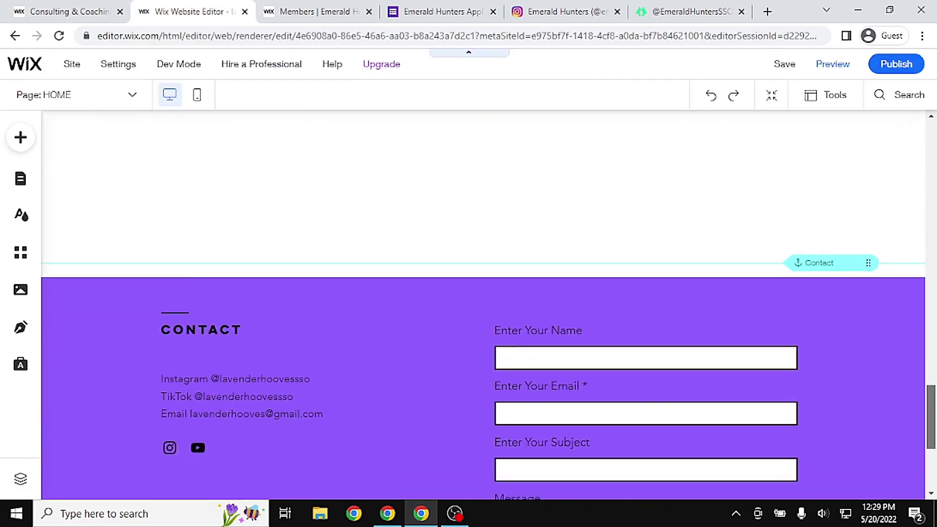
{"action": "scroll", "coordinate": [822, 239], "scroll_direction": "up", "scroll_amount": 2}
{"action": "left_click_drag", "start_coordinate": [541, 374], "coordinate": [540, 337]}
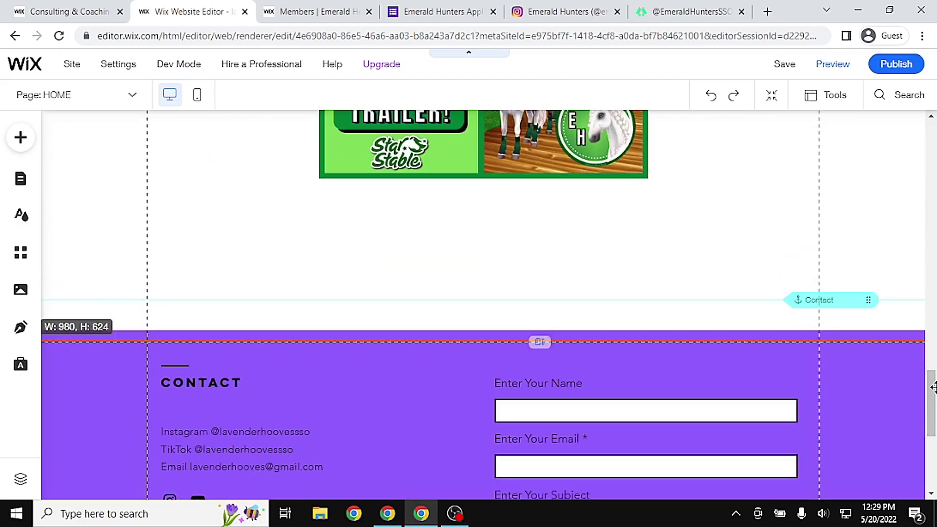
{"action": "scroll", "coordinate": [540, 337], "scroll_direction": "up", "scroll_amount": 20}
{"action": "left_click", "coordinate": [784, 64]}
{"action": "key", "text": "Escape"}
{"action": "left_click", "coordinate": [782, 138]}
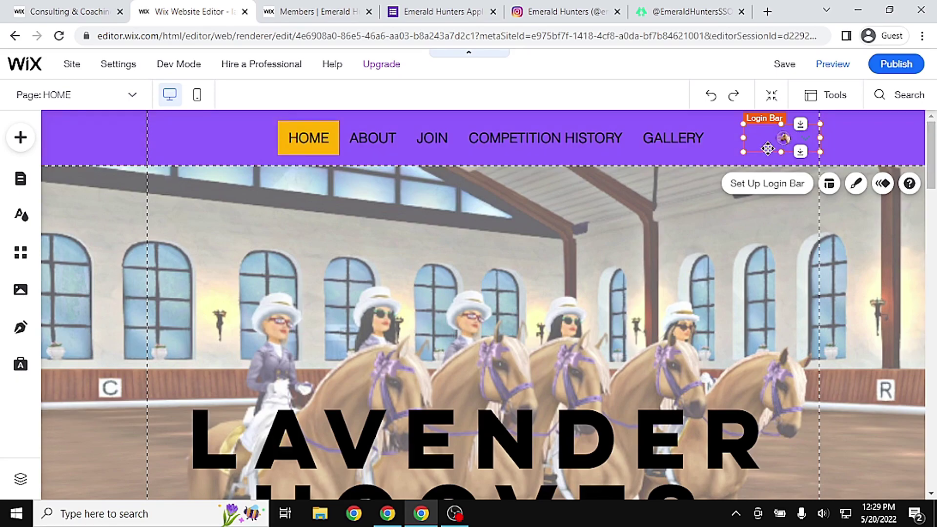
Check the Emerald Hunters site's Hunters Only members area for comparison
{"action": "left_click", "coordinate": [309, 10]}
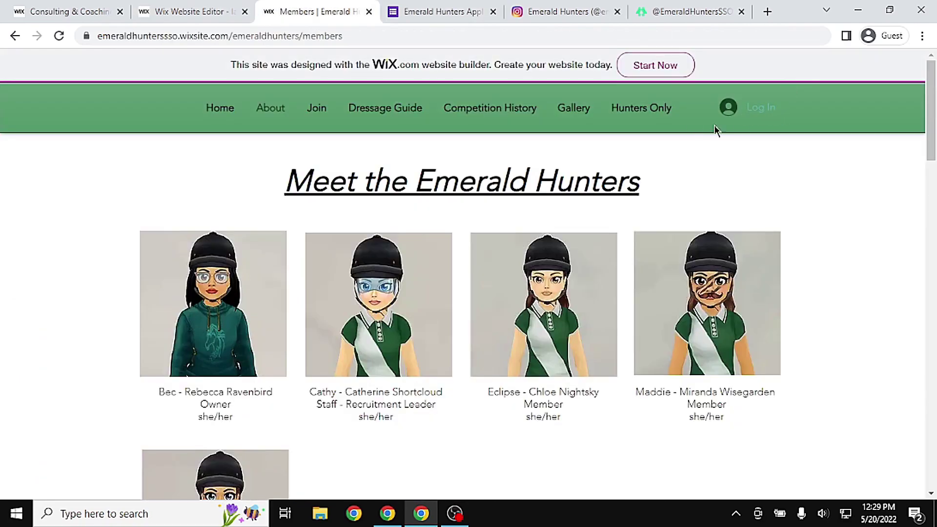
{"action": "left_click", "coordinate": [651, 116]}
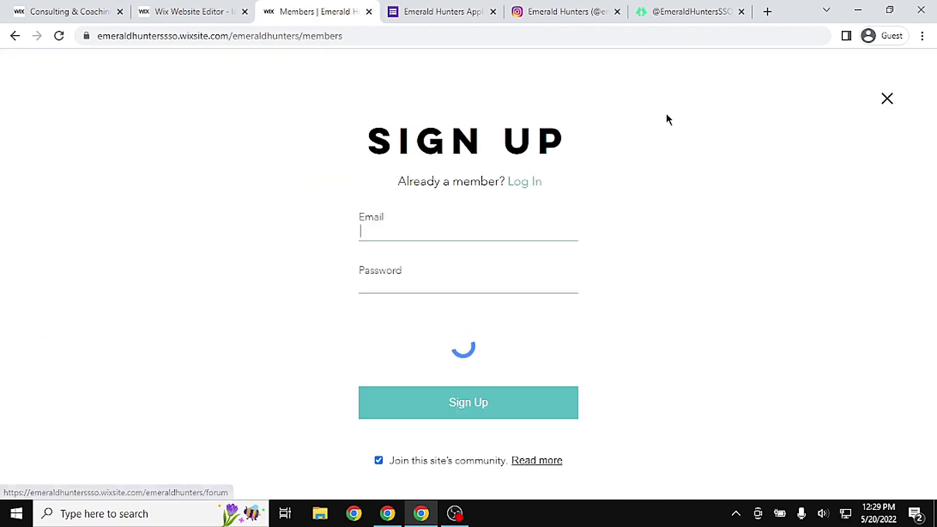
{"action": "left_click", "coordinate": [458, 243]}
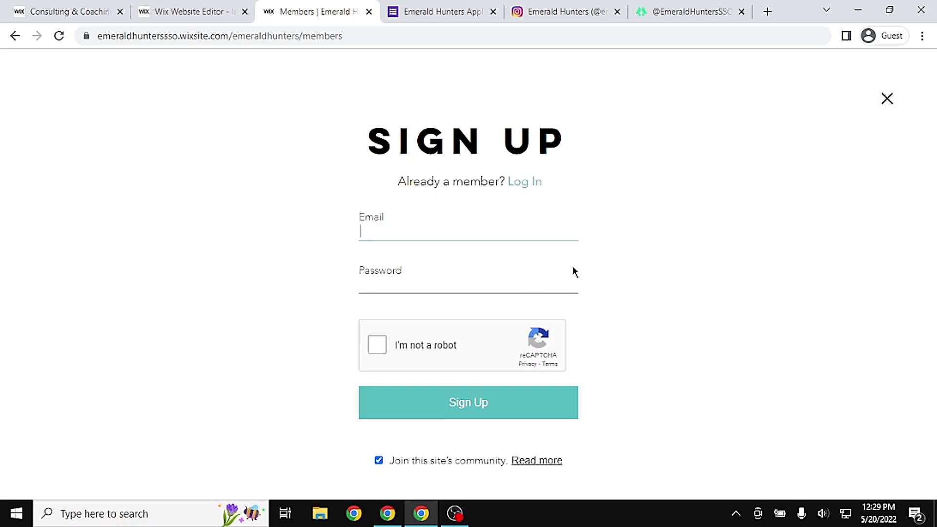
Delete the member login bar from the header and save the site
{"action": "left_click", "coordinate": [217, 6]}
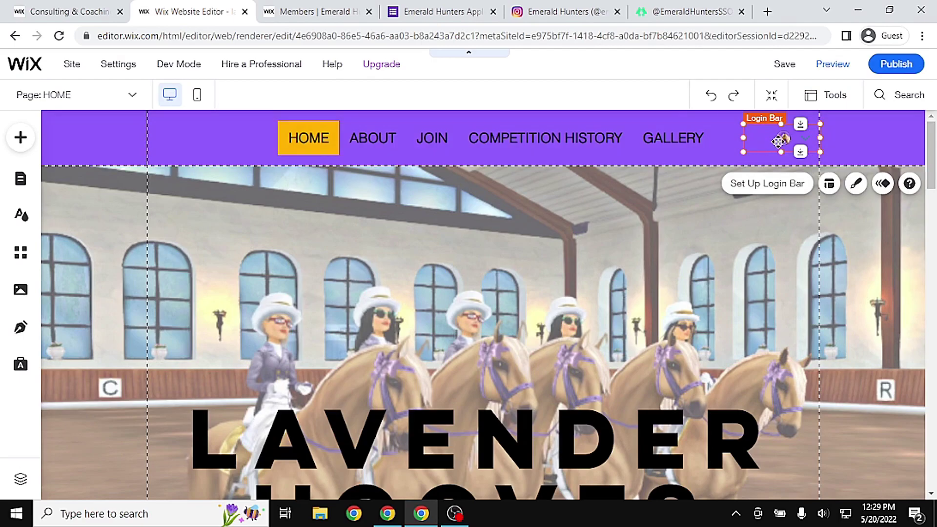
{"action": "key", "text": "Delete"}
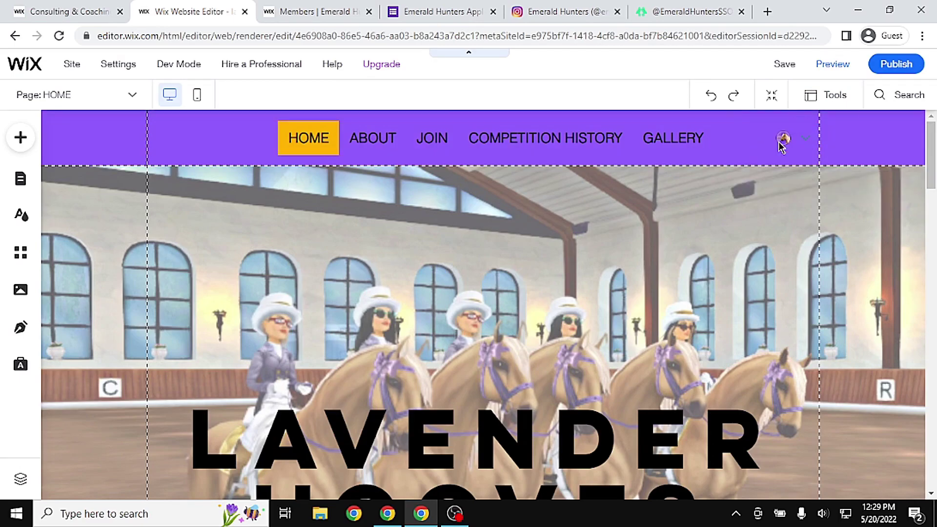
{"action": "left_click", "coordinate": [632, 374]}
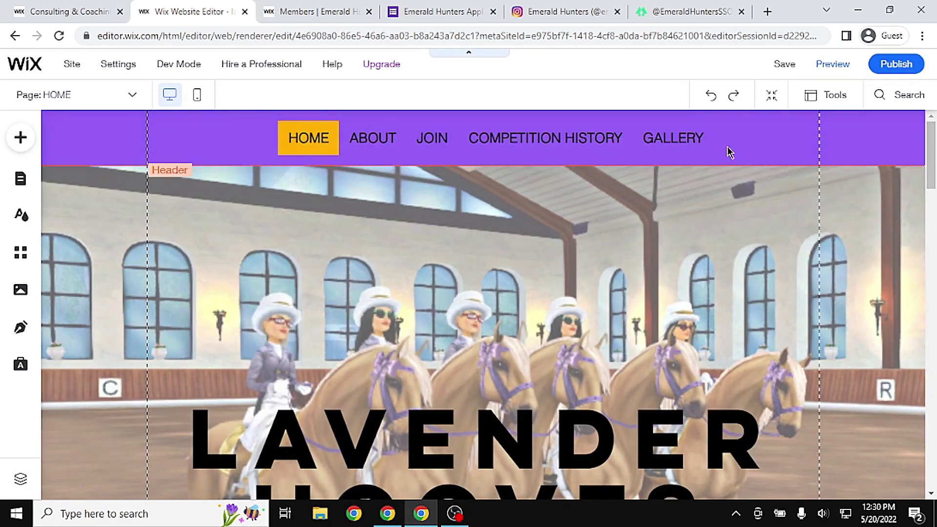
{"action": "left_click", "coordinate": [783, 62]}
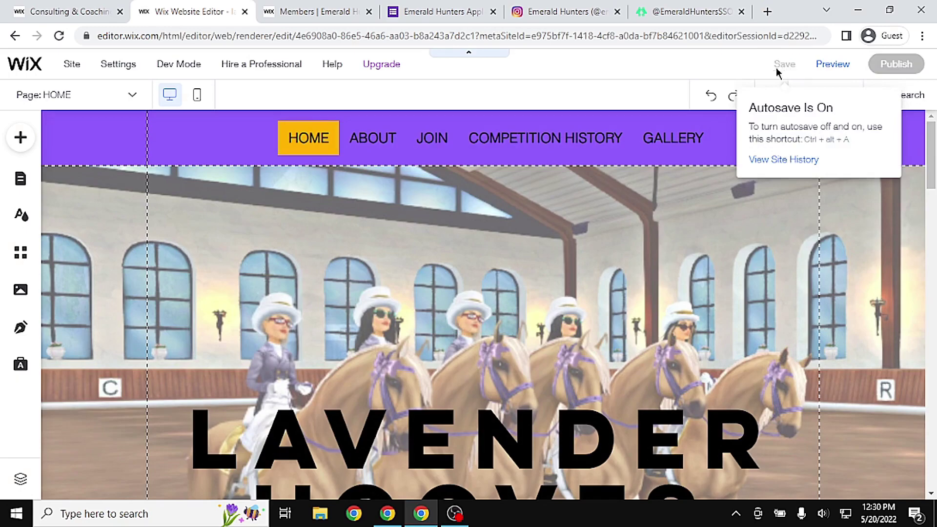
Scroll through the Lavender Hooves page in the editor to review it before publishing
{"action": "left_click_drag", "start_coordinate": [931, 145], "coordinate": [932, 297]}
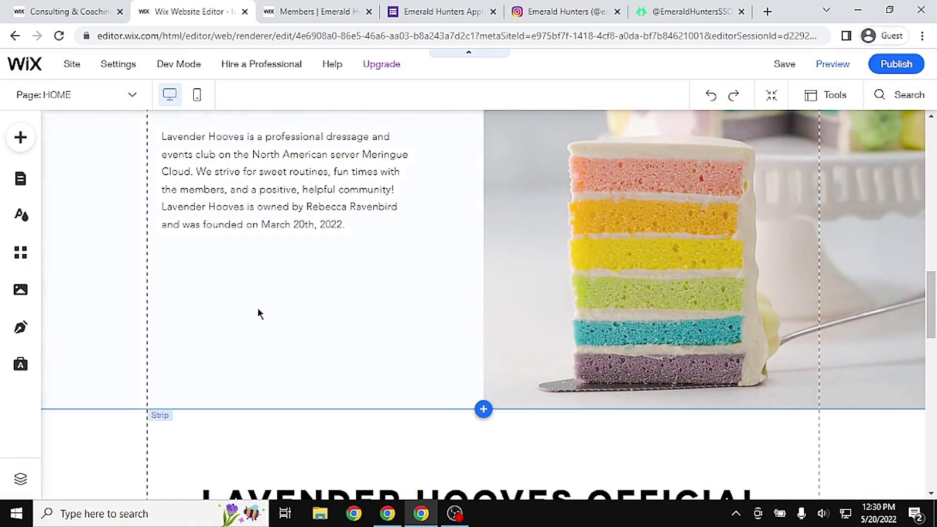
{"action": "scroll", "coordinate": [277, 313], "scroll_direction": "up", "scroll_amount": 10}
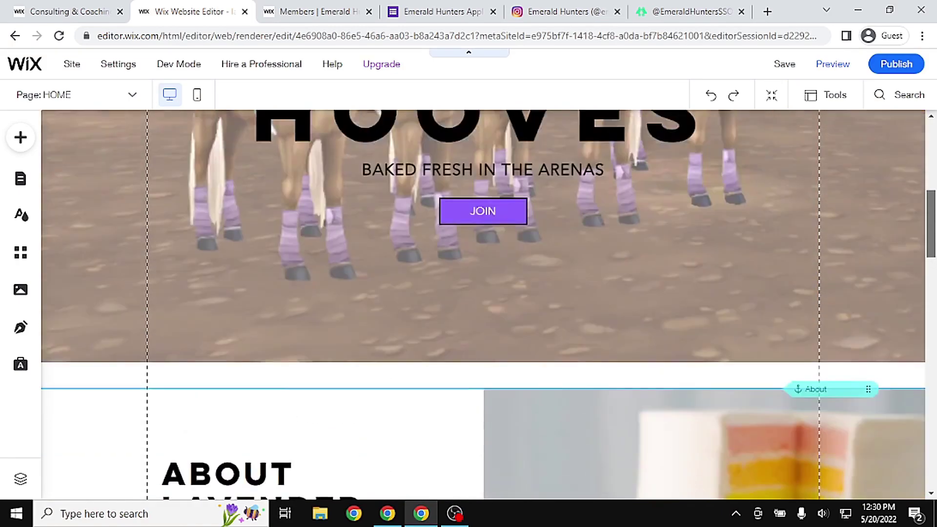
{"action": "scroll", "coordinate": [561, 286], "scroll_direction": "up", "scroll_amount": 5}
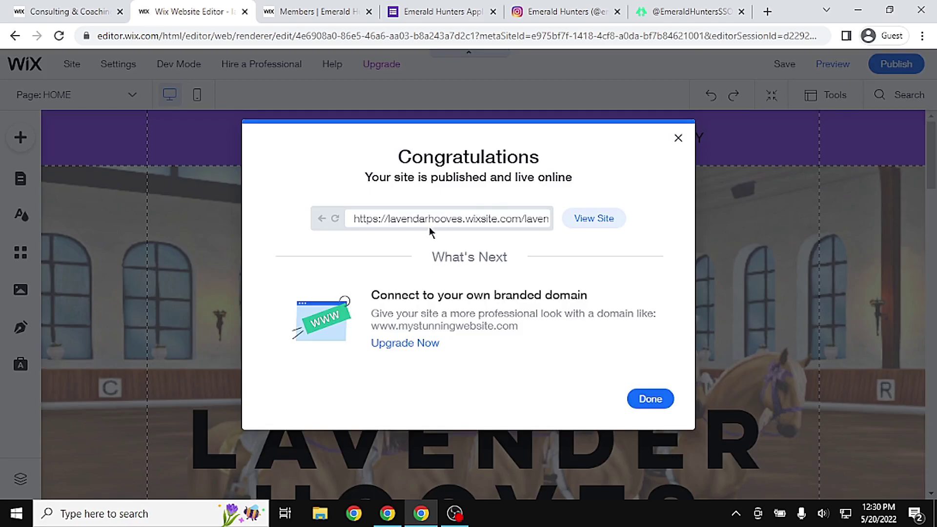
Dismiss the publish confirmation and the mobile editing prompt
{"action": "left_click", "coordinate": [639, 398]}
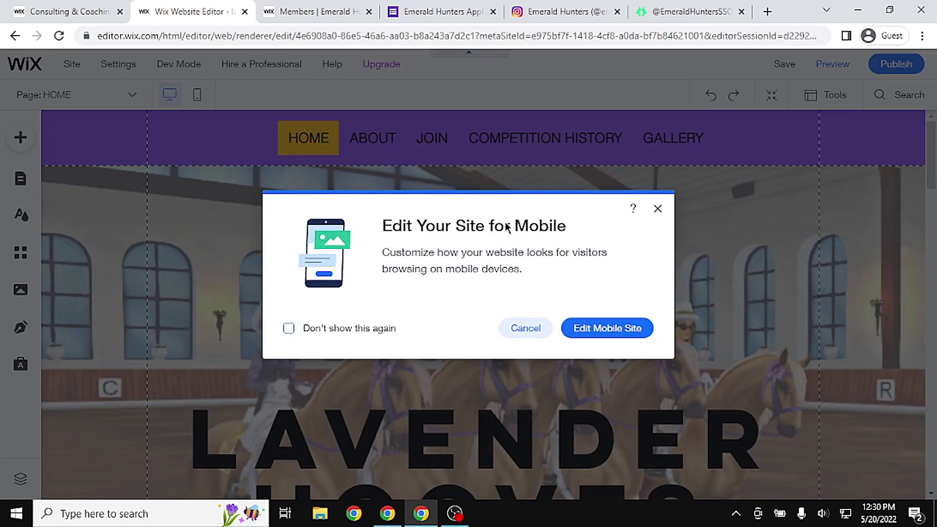
{"action": "left_click", "coordinate": [657, 210]}
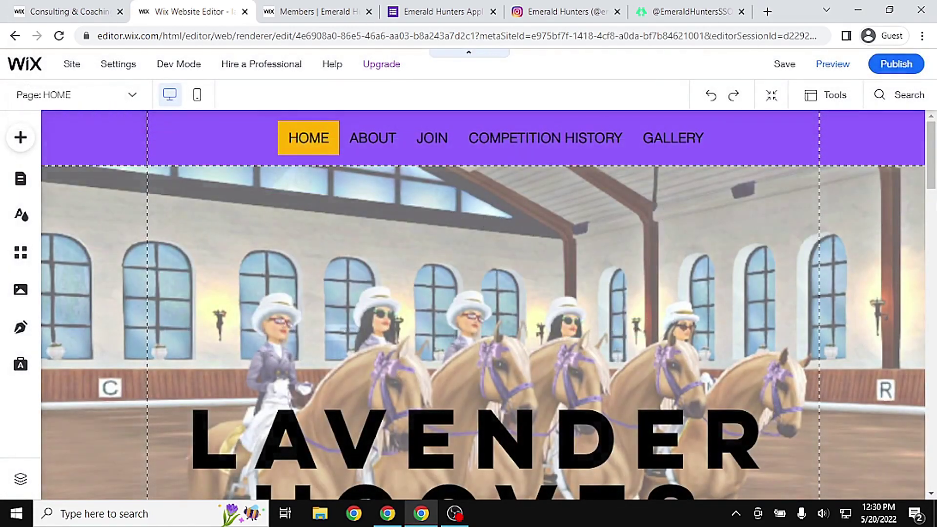
{"action": "mouse_move", "coordinate": [935, 171]}
{"action": "left_mouse_down"}
{"action": "mouse_move", "coordinate": [933, 398]}
{"action": "mouse_move", "coordinate": [933, 183]}
{"action": "left_mouse_up"}
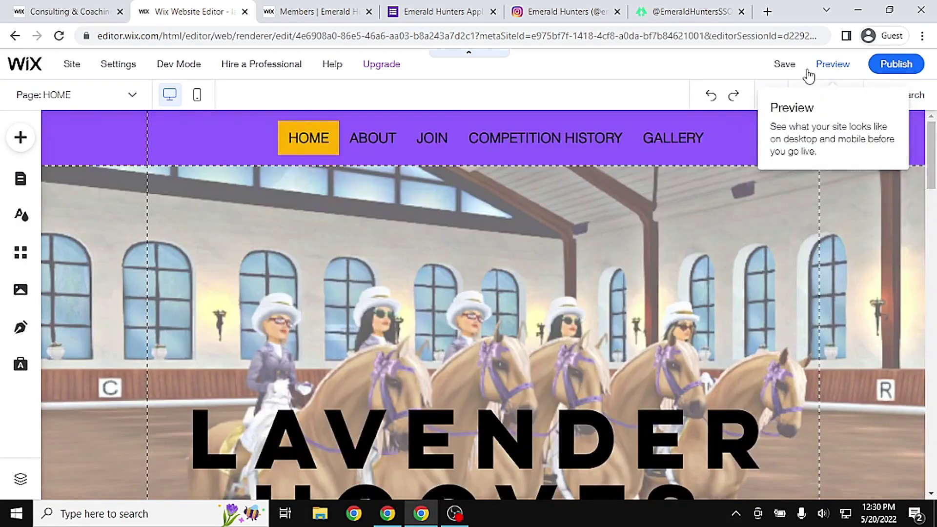
Republish the latest changes and open the live site in a new tab
{"action": "left_click", "coordinate": [908, 68]}
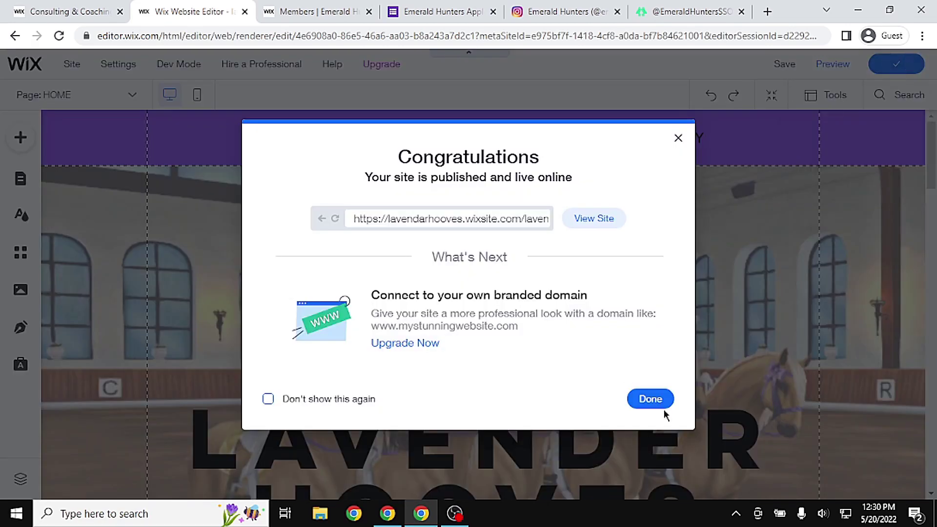
{"action": "left_click", "coordinate": [651, 399]}
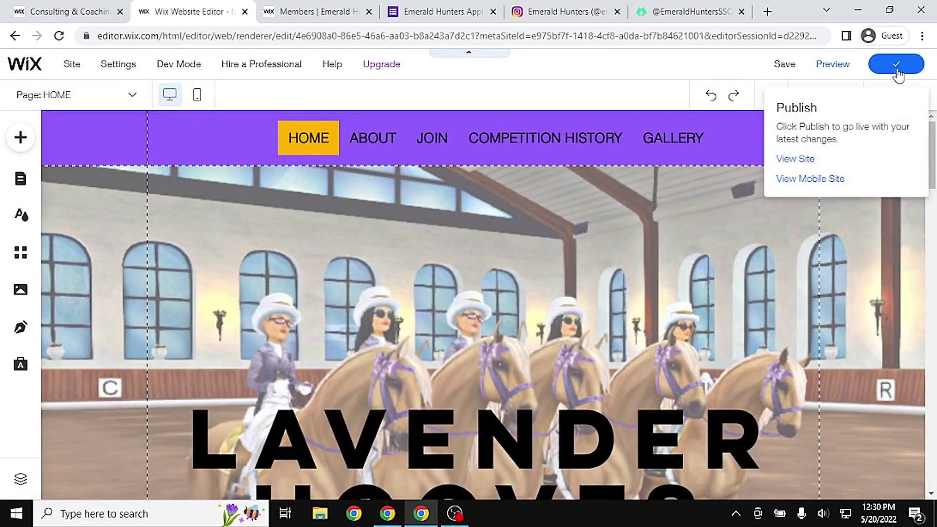
{"action": "left_click", "coordinate": [798, 160]}
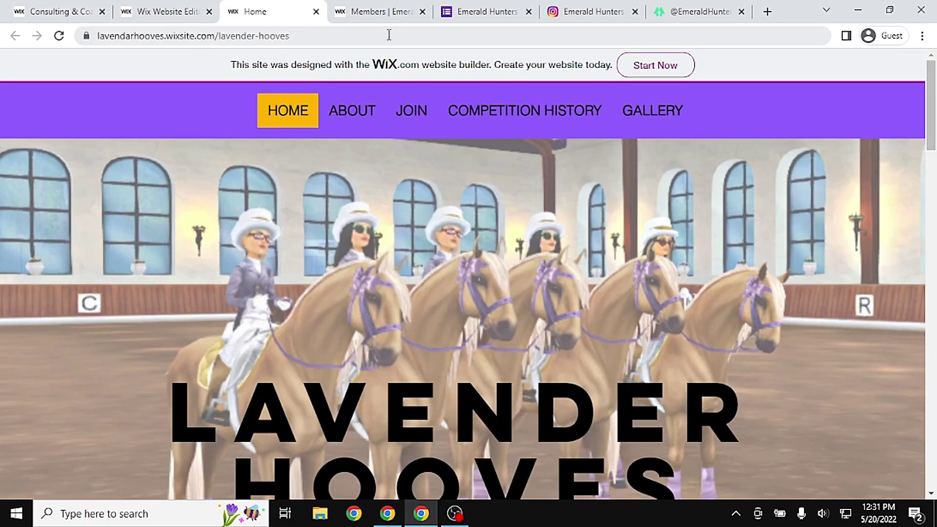
On the live site, view About and its Outfit and Tack, FAQ's and Meet the Macarons subpages
{"action": "mouse_move", "coordinate": [931, 126]}
{"action": "left_mouse_down"}
{"action": "mouse_move", "coordinate": [934, 468]}
{"action": "mouse_move", "coordinate": [934, 130]}
{"action": "left_mouse_up"}
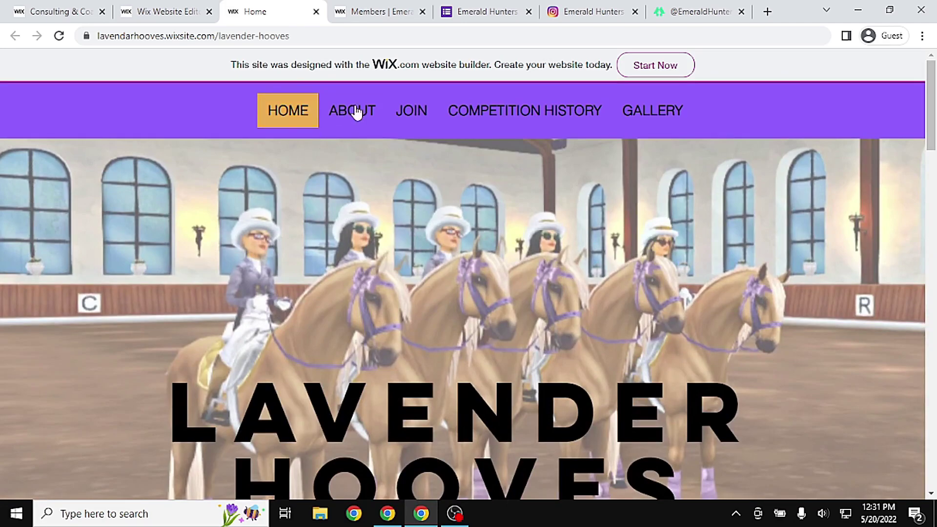
{"action": "left_click", "coordinate": [369, 112]}
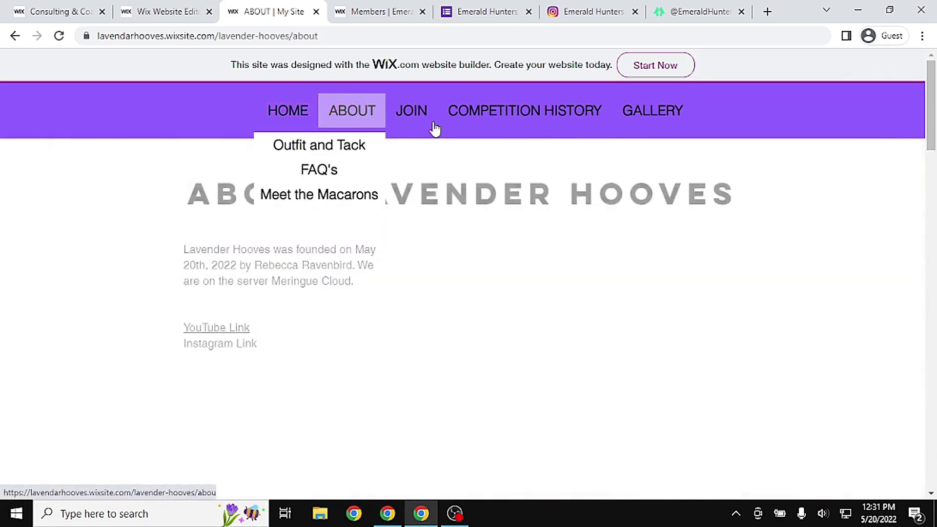
{"action": "mouse_move", "coordinate": [347, 125]}
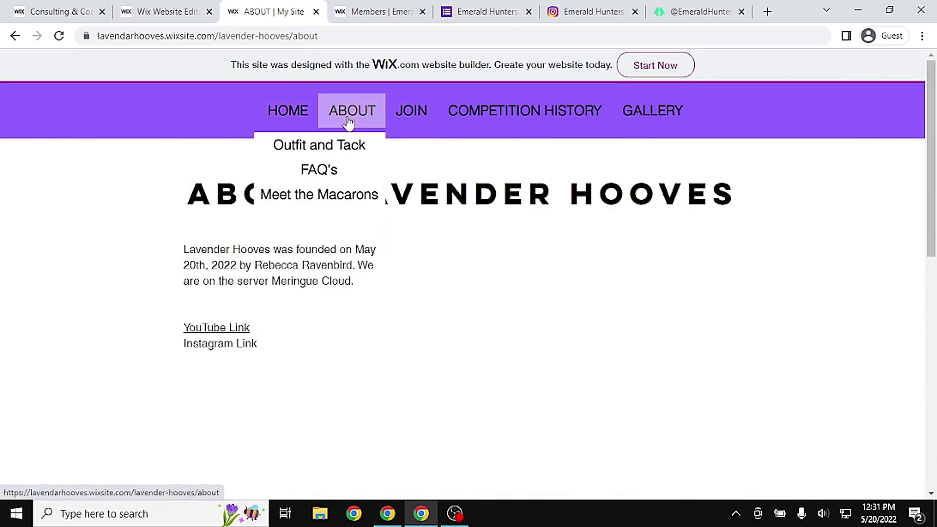
{"action": "left_click", "coordinate": [366, 152]}
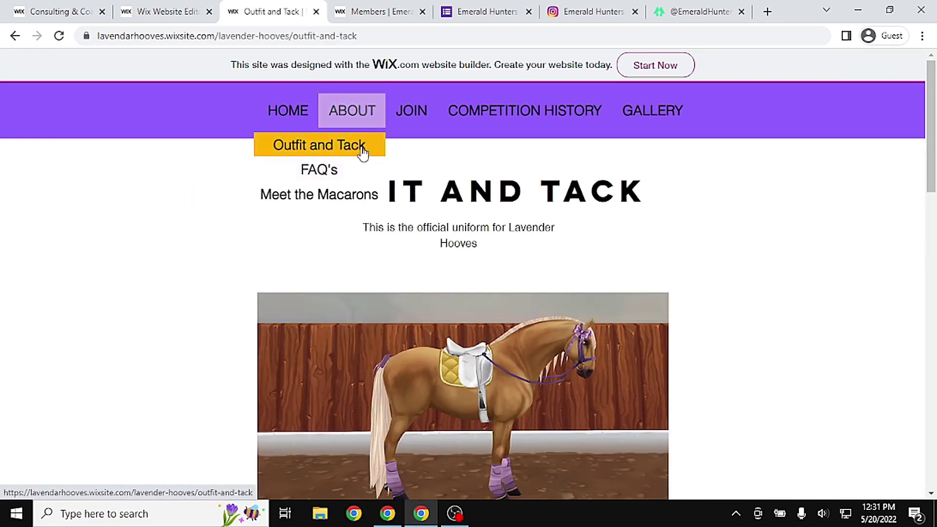
{"action": "left_click", "coordinate": [353, 172]}
{"action": "left_click", "coordinate": [360, 125]}
{"action": "left_click", "coordinate": [330, 194]}
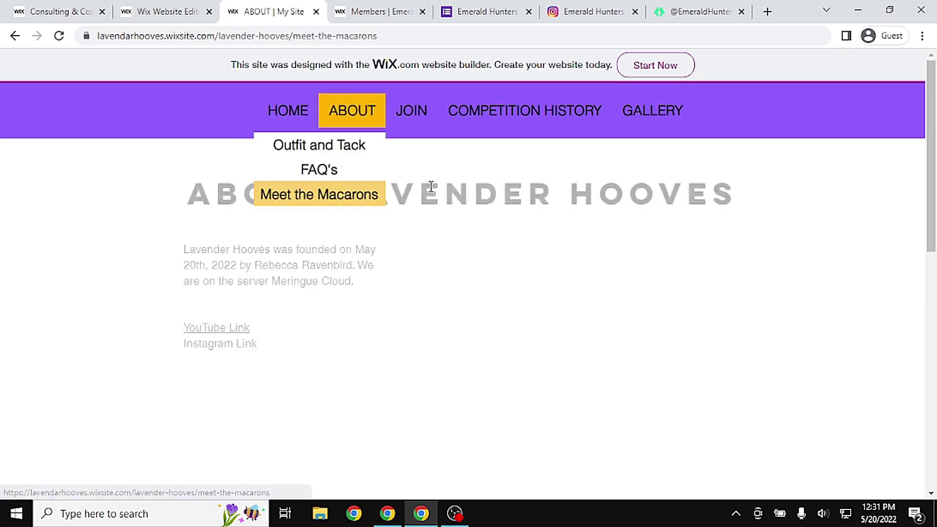
Visit the Join, Competition History and Gallery pages of the live site
{"action": "left_click", "coordinate": [425, 116]}
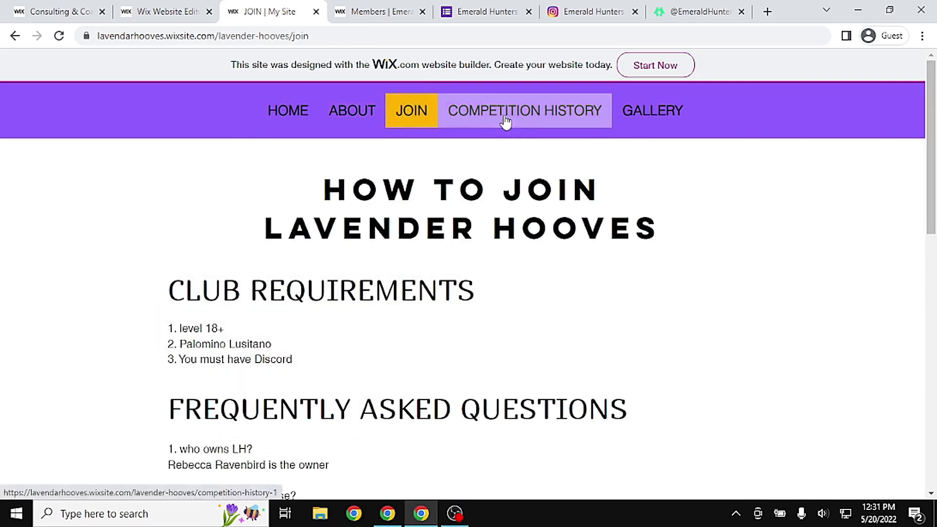
{"action": "left_click", "coordinate": [507, 115]}
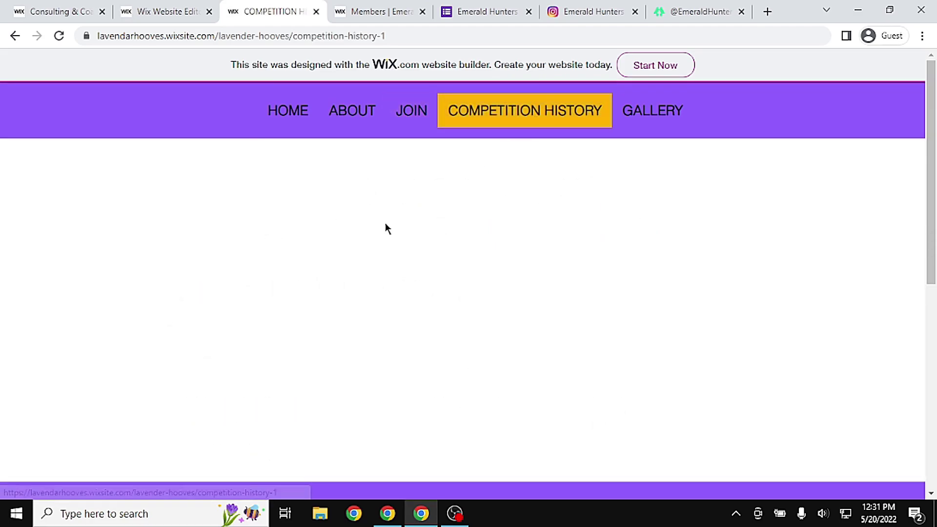
{"action": "left_click", "coordinate": [663, 113]}
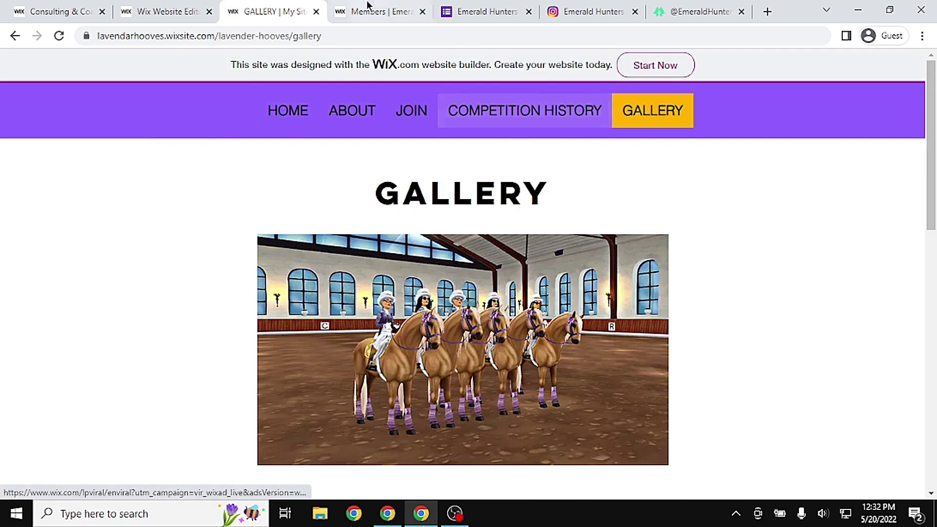
Glance at the Emerald Hunters application and members tabs, then return to the Gallery page
{"action": "left_click", "coordinate": [473, 9]}
{"action": "left_click", "coordinate": [386, 17]}
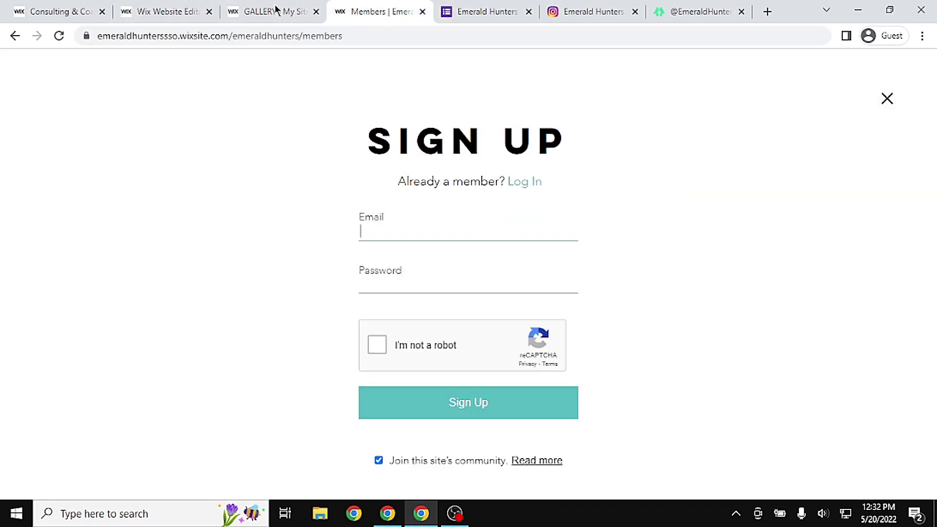
{"action": "left_click", "coordinate": [258, 8]}
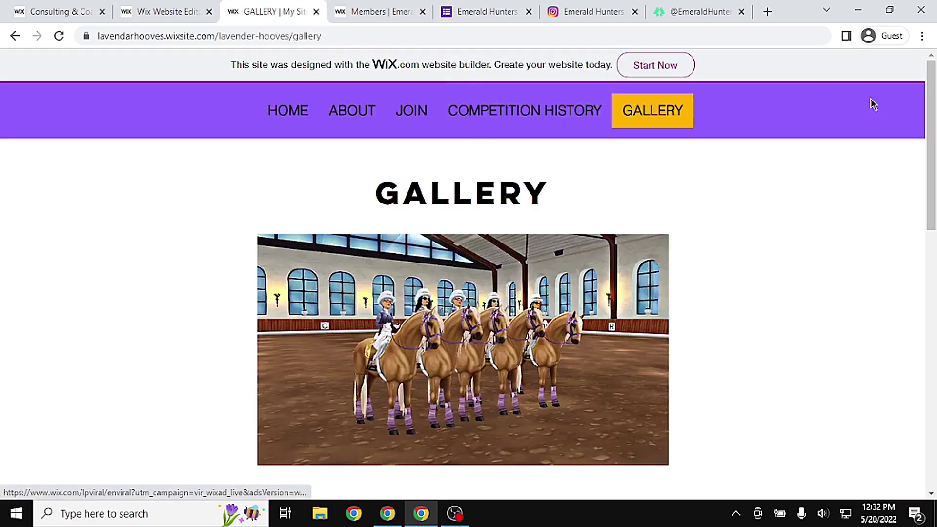